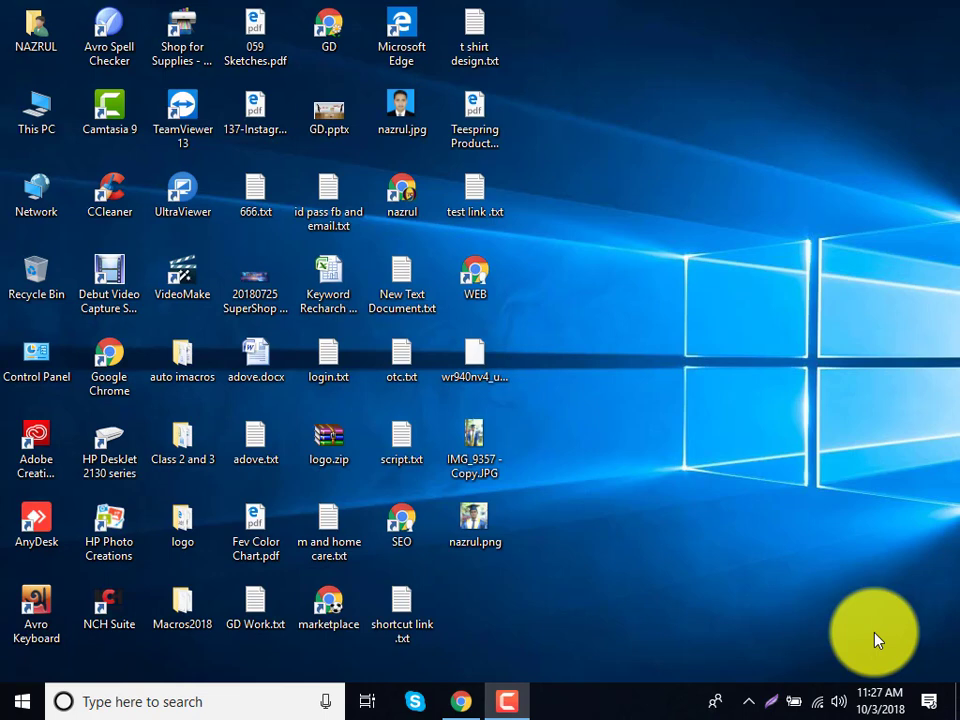
Step: Open Keyword Researc1.docx from the Documents folder and maximize its window
double_click(19, 119)
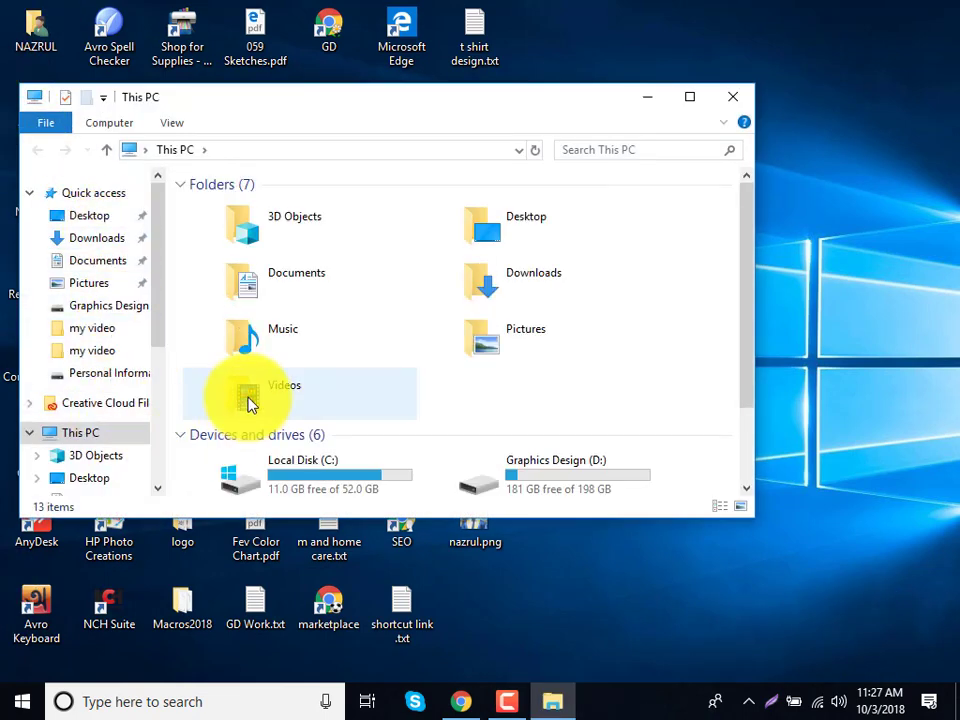
click(98, 260)
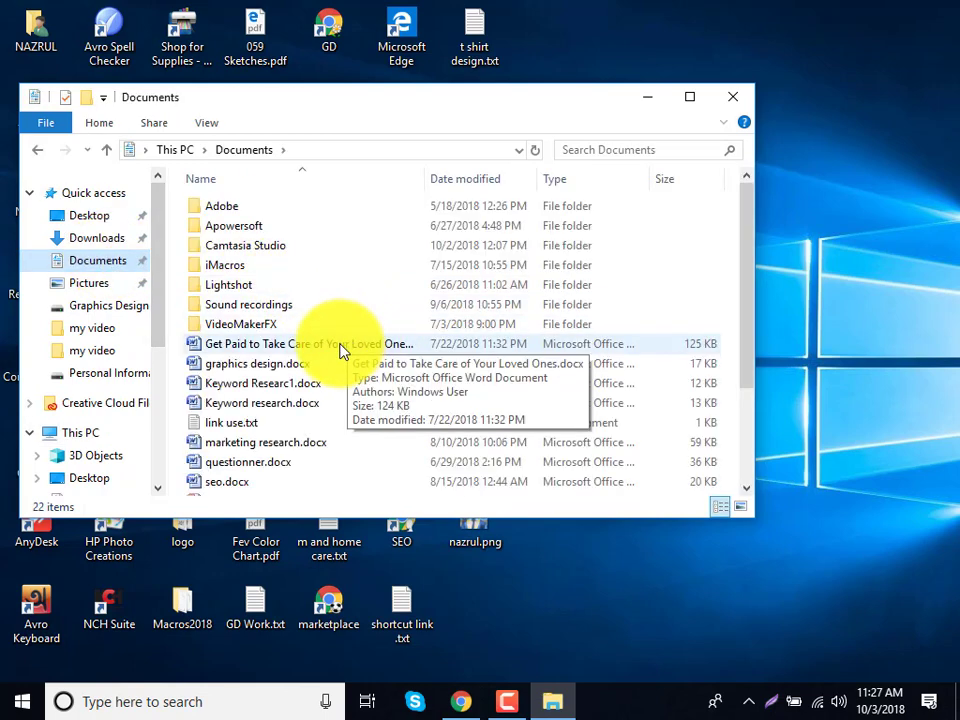
click(301, 387)
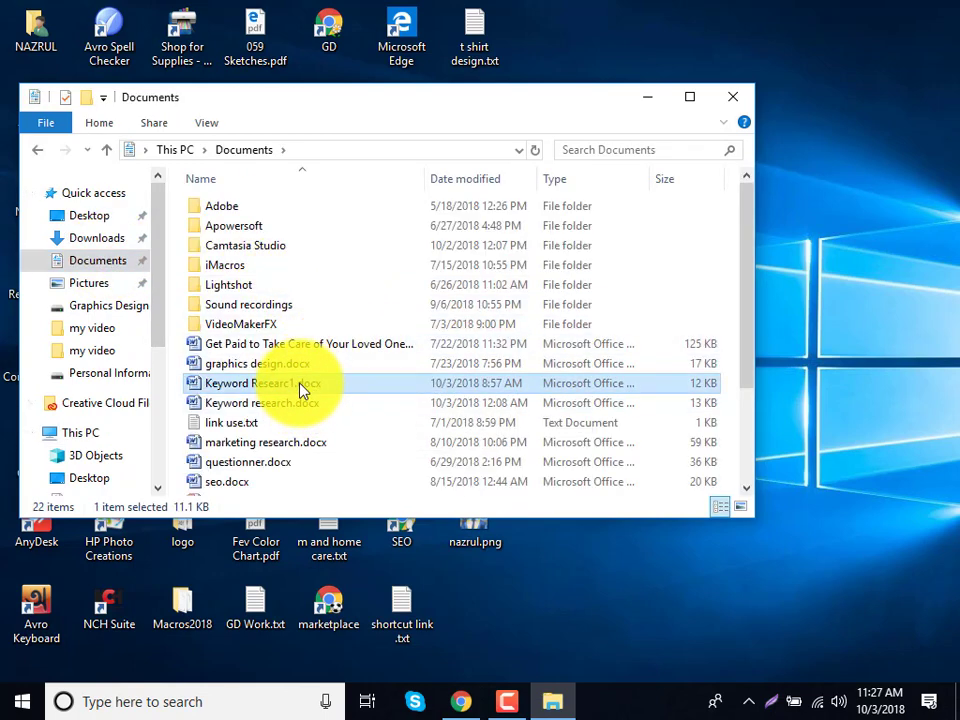
double_click(301, 387)
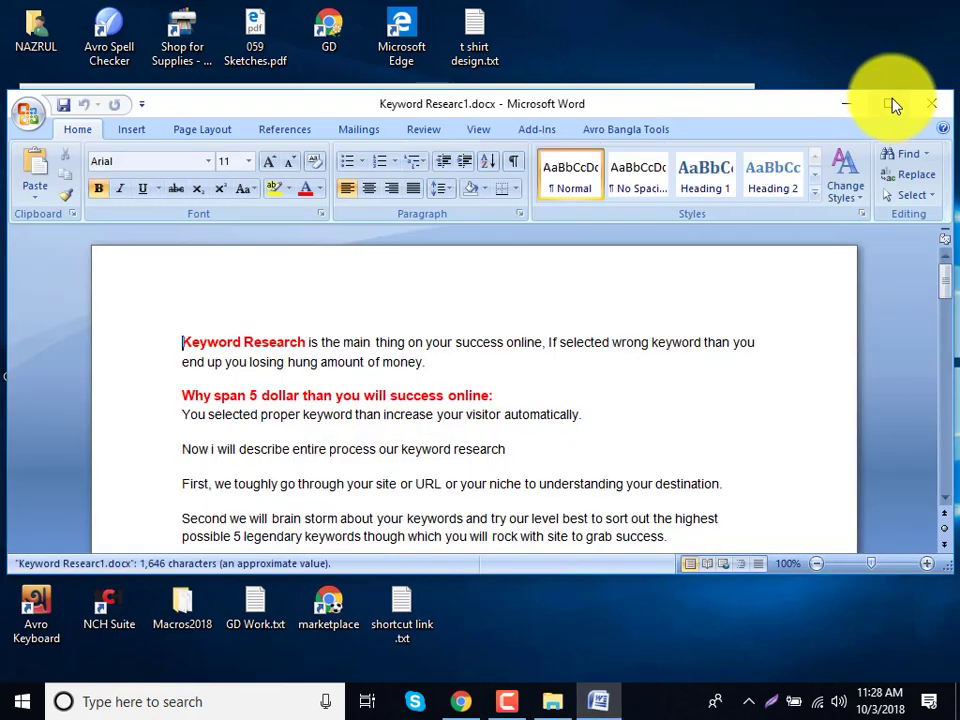
click(891, 104)
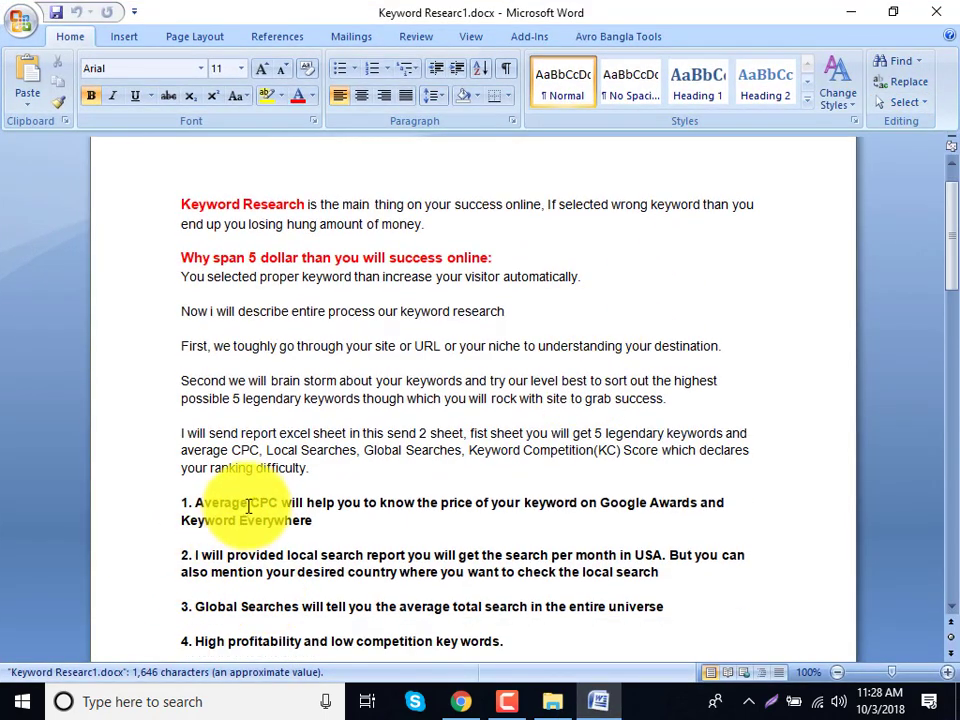
Step: Review the document's numbered points on average CPC and local search, highlighting the phrases about CPC and searches per month in USA
drag(248, 505, 401, 506)
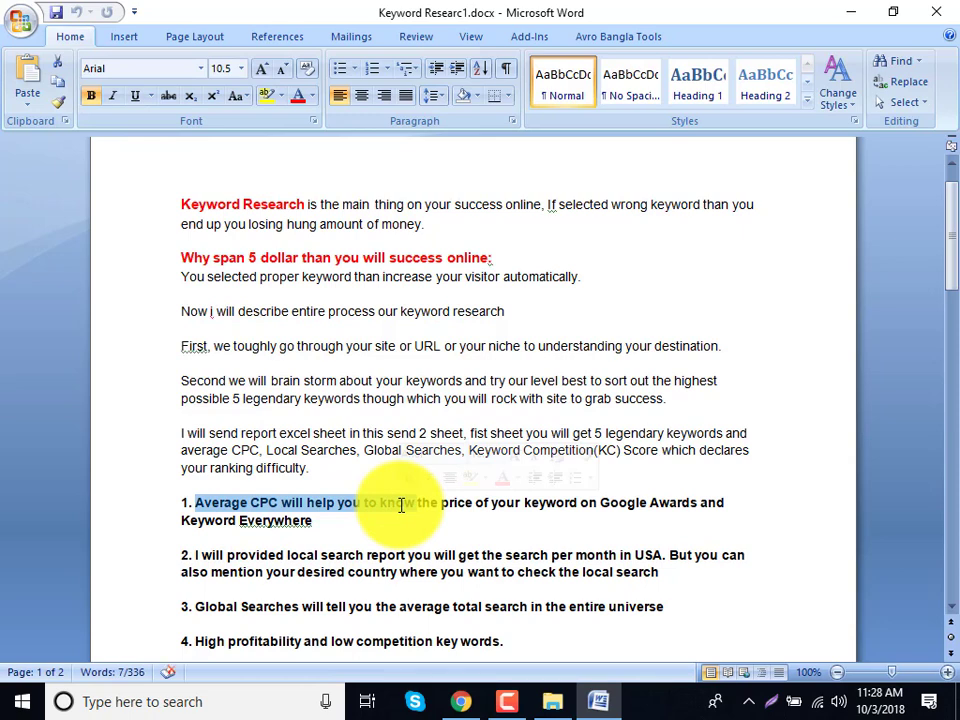
click(561, 557)
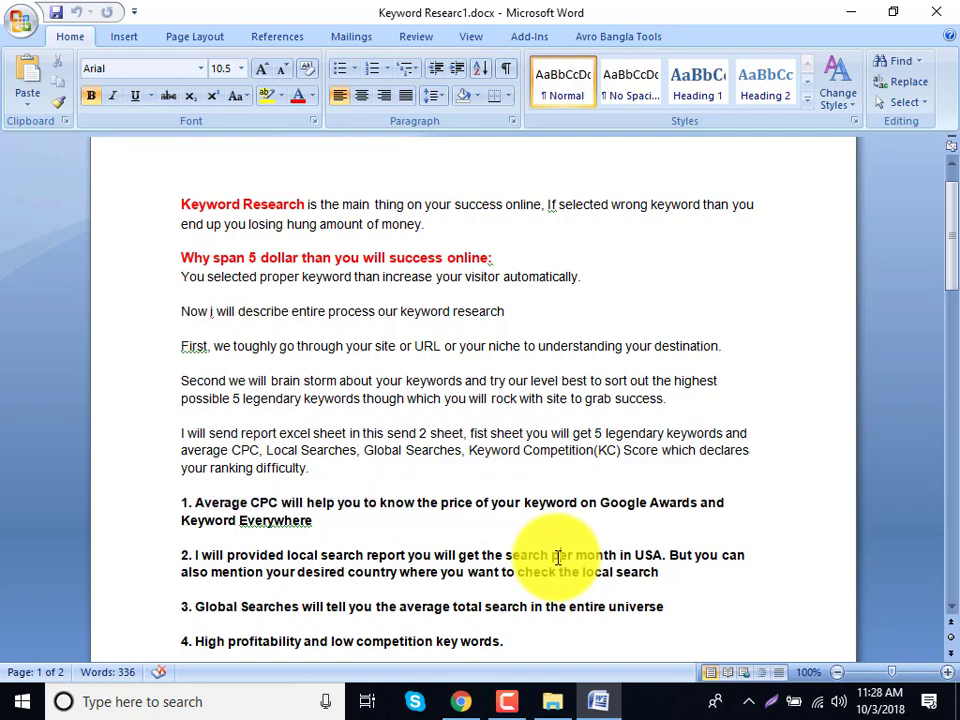
drag(670, 561, 413, 563)
scroll(413, 563, up, 1)
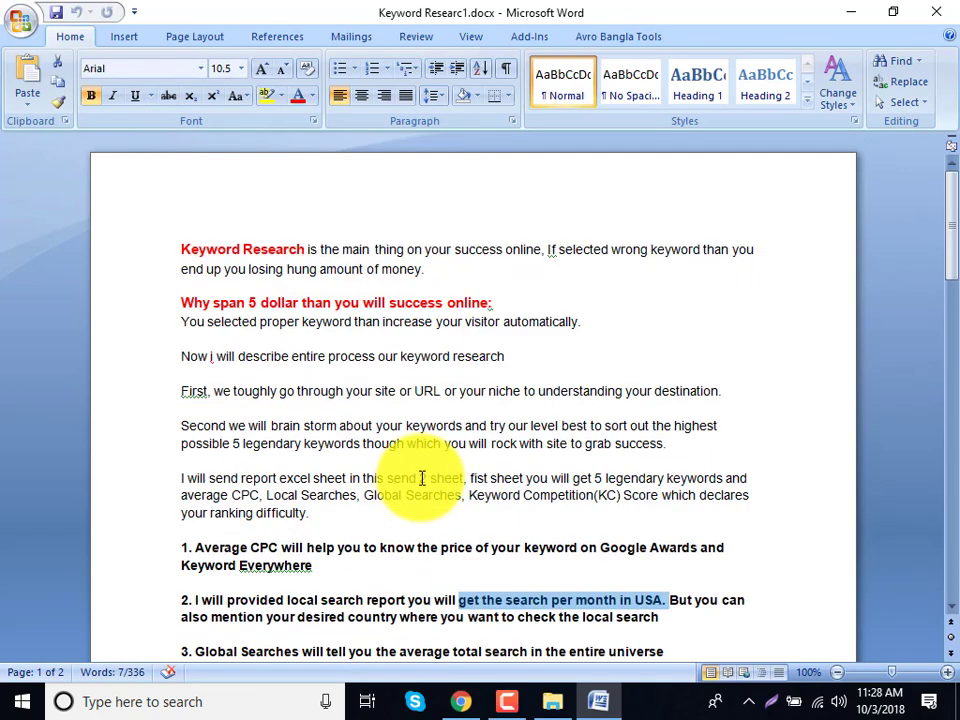
scroll(422, 480, down, 3)
scroll(422, 480, up, 2)
scroll(422, 478, up, 1)
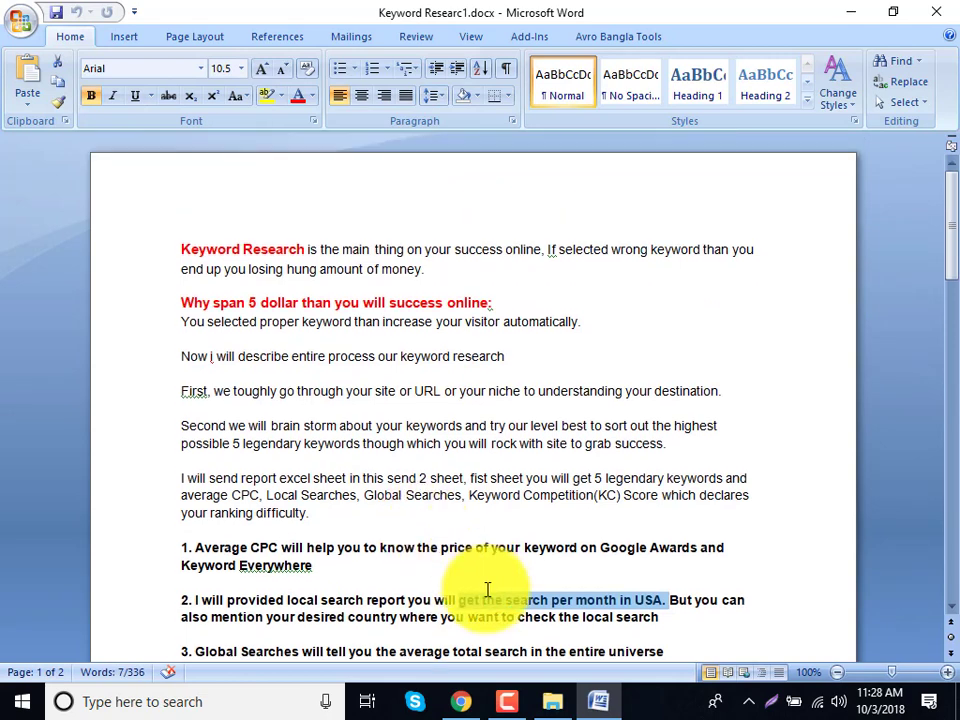
click(510, 700)
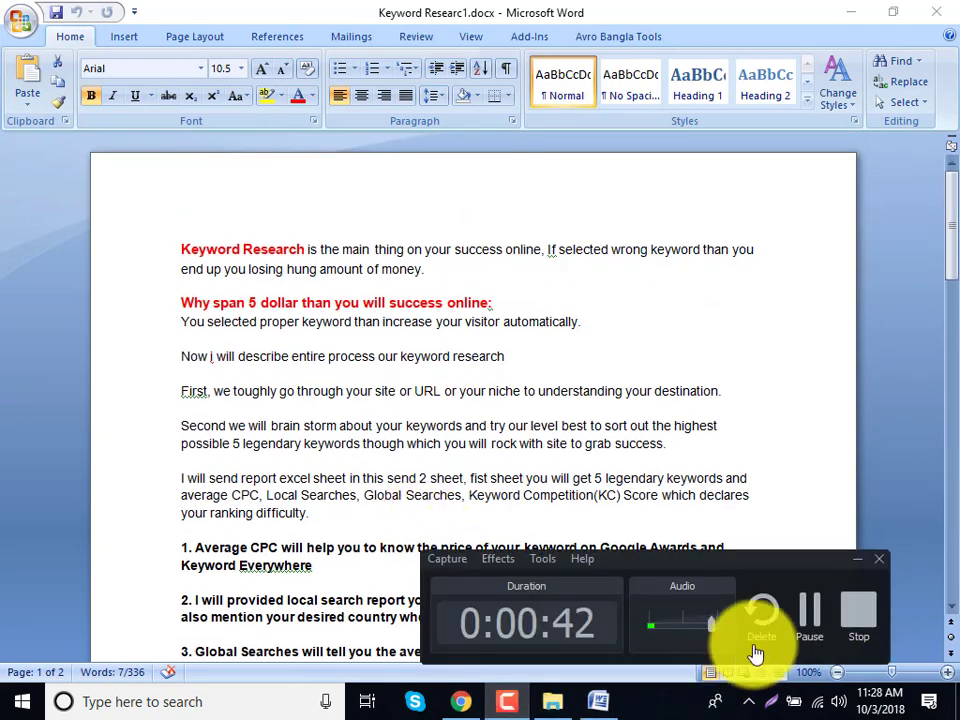
click(803, 621)
Step: Read through the remaining keyword report points and the competitor research list of the second sheet
scroll(590, 600, down, 2)
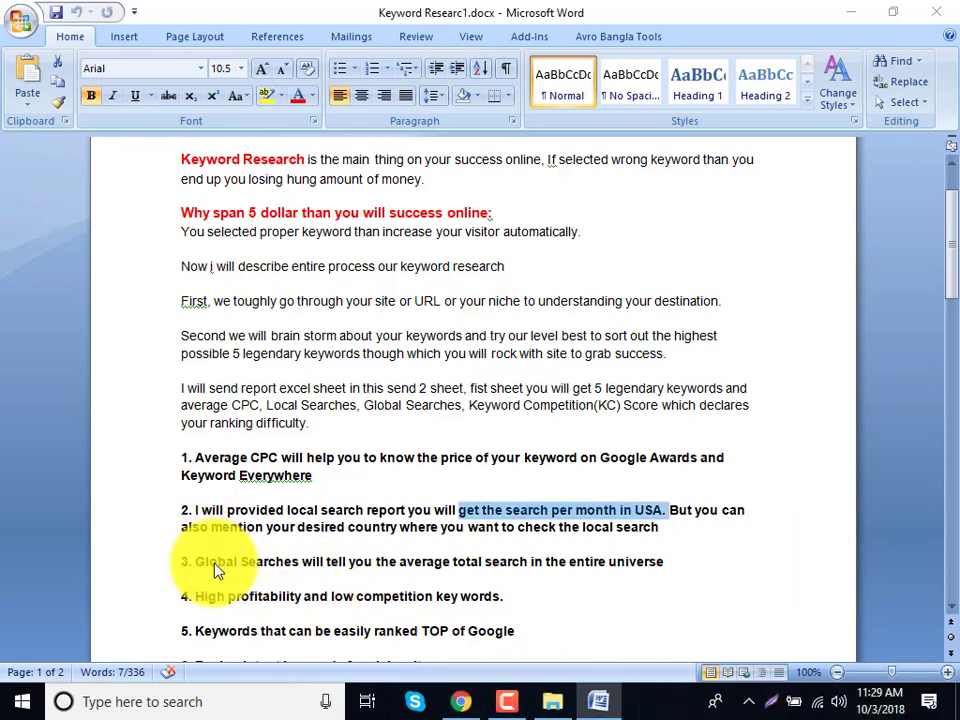
key(ctrl+a)
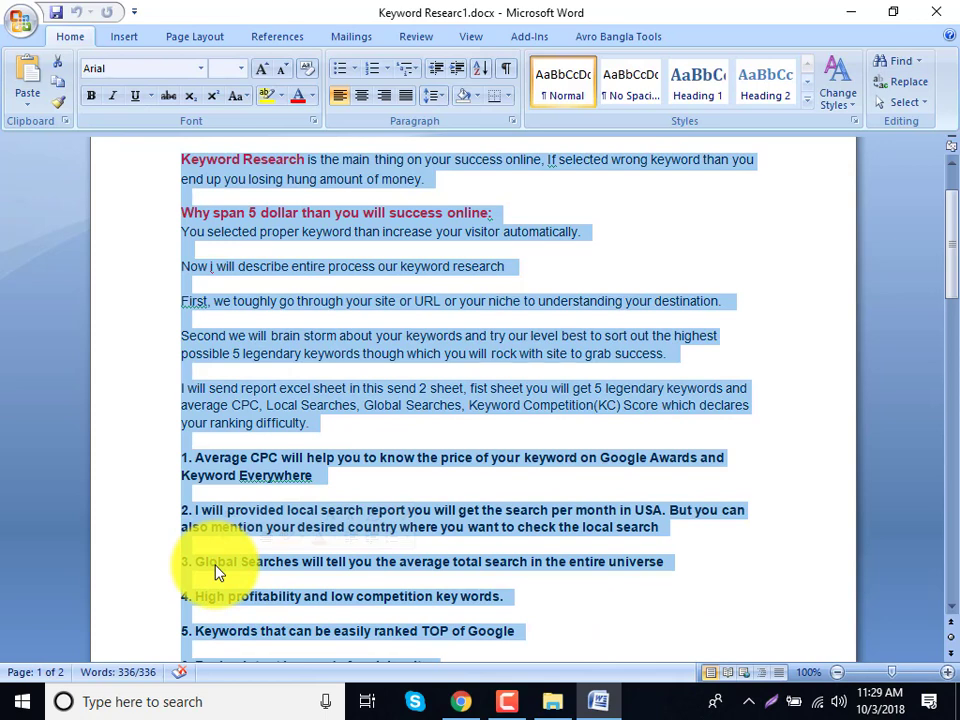
click(555, 510)
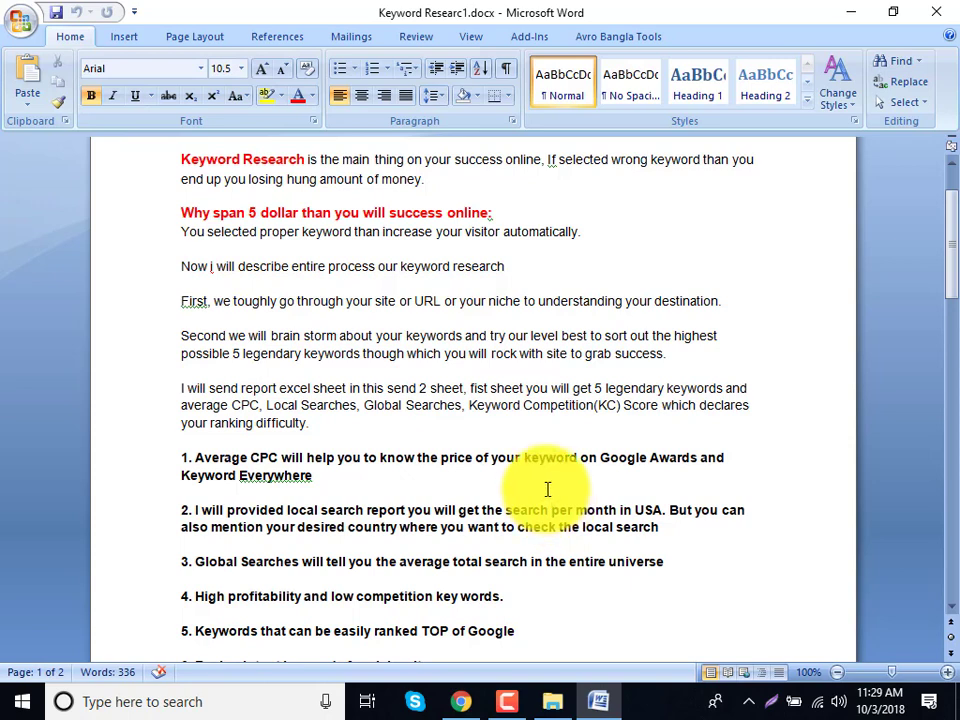
scroll(547, 515, down, 1)
scroll(542, 560, down, 5)
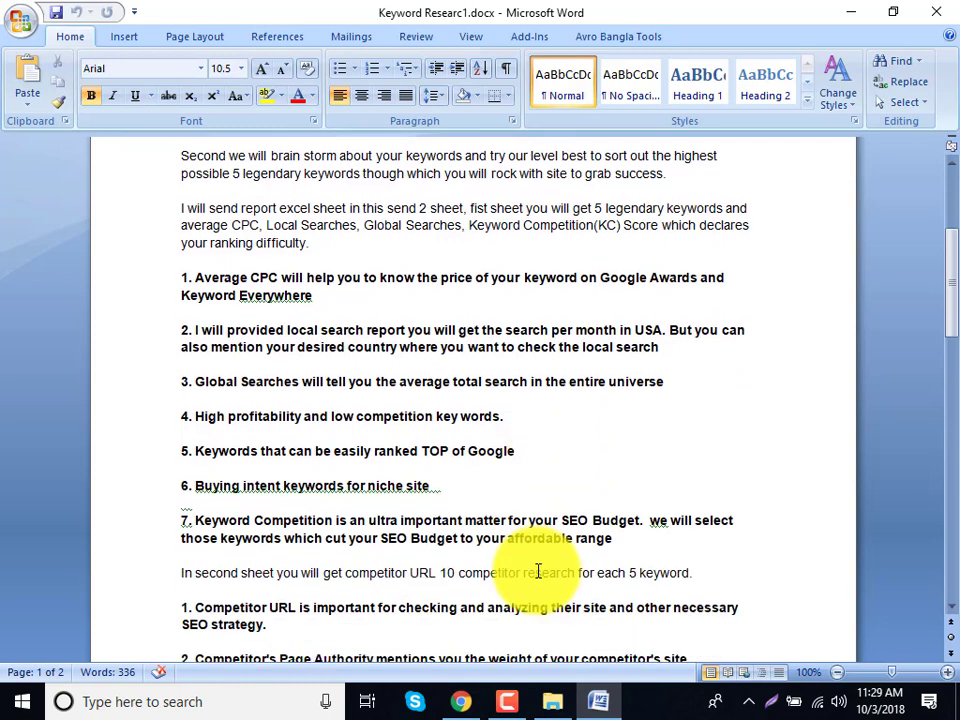
scroll(538, 570, down, 2)
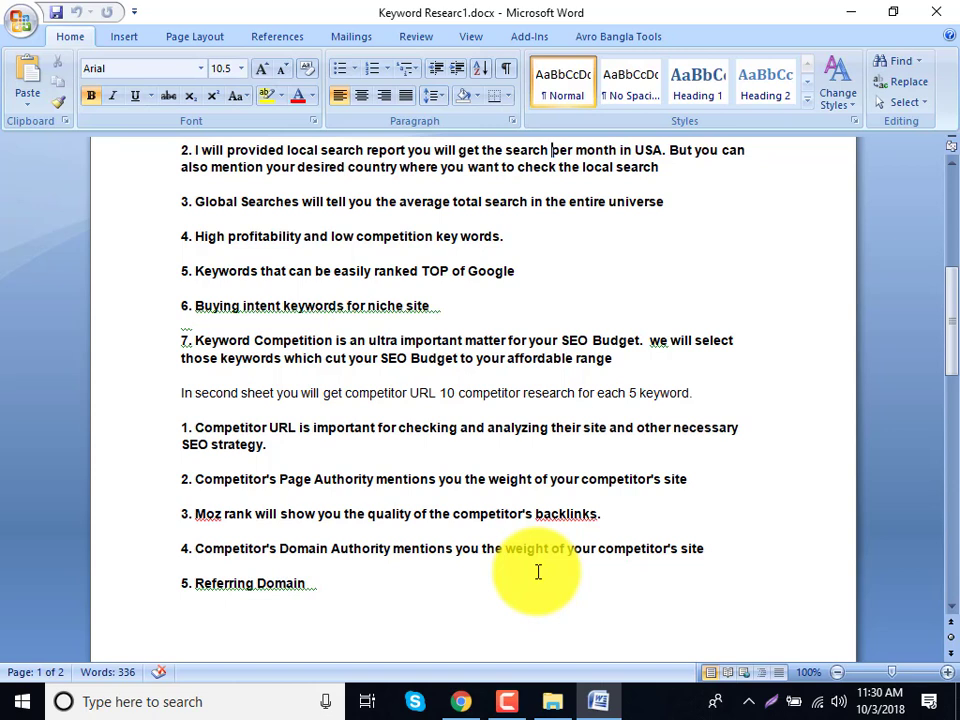
Step: Close the Word document and the Documents folder, and open the SEO Chrome profile from the desktop in a maximized window
click(936, 11)
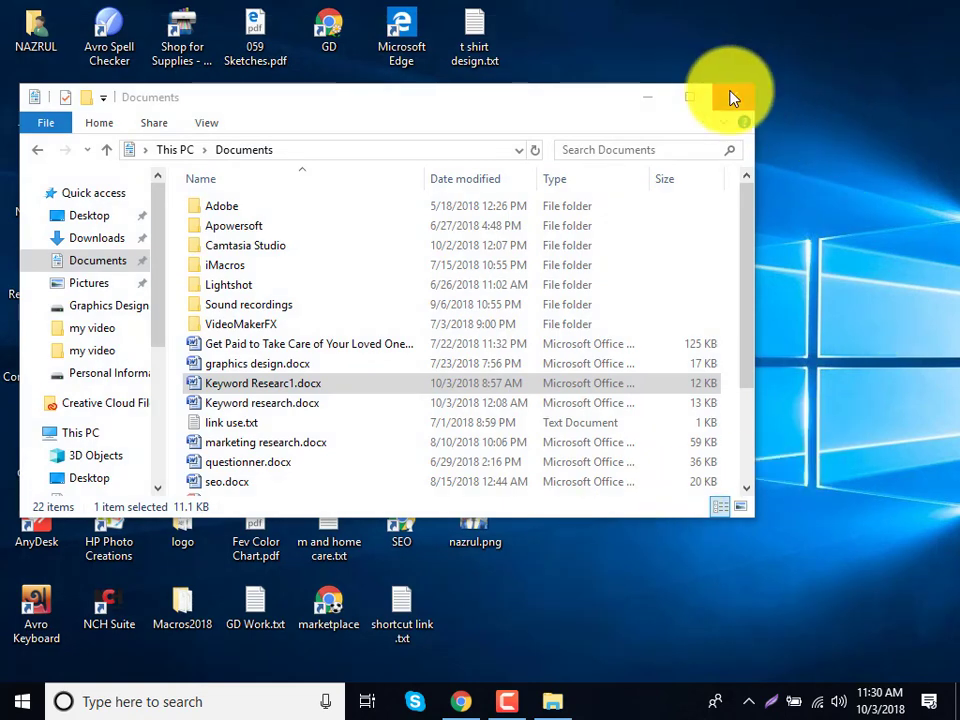
click(733, 97)
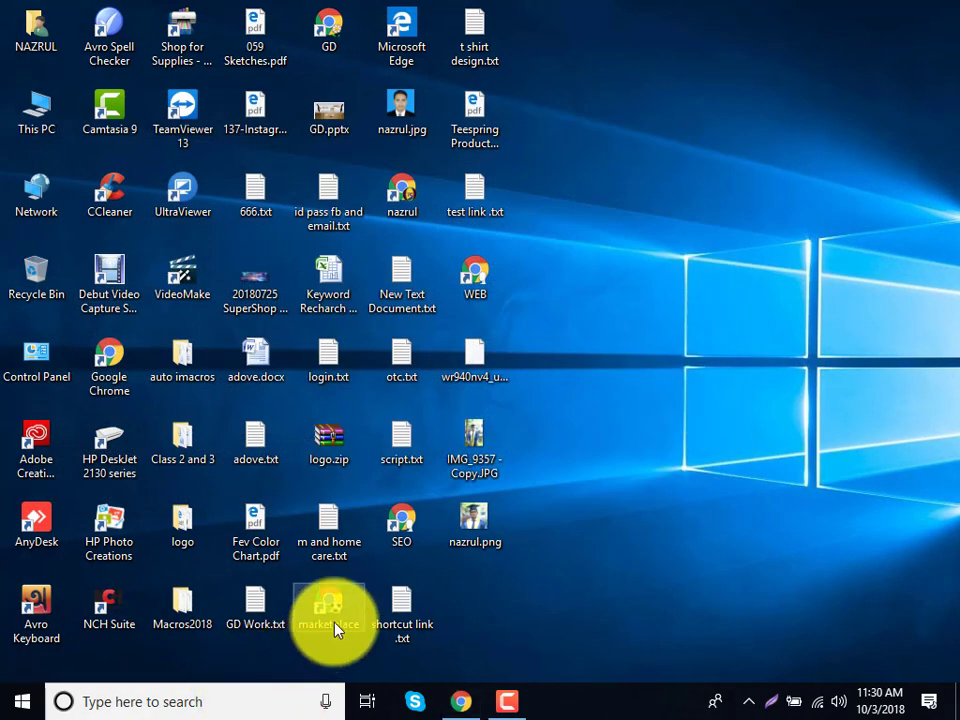
double_click(403, 527)
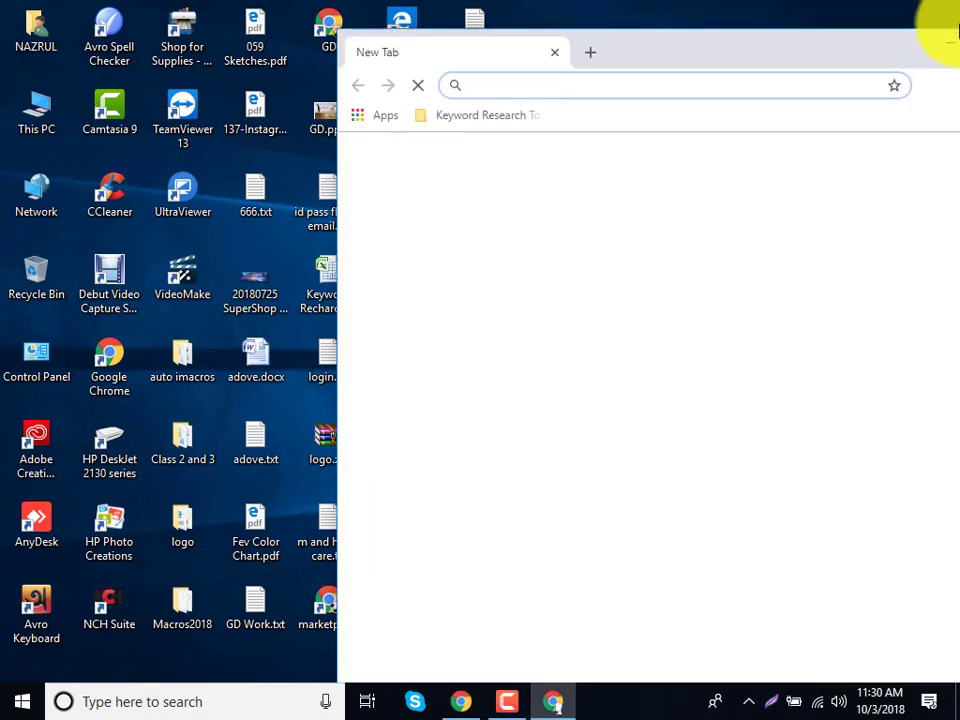
drag(857, 55, 681, 11)
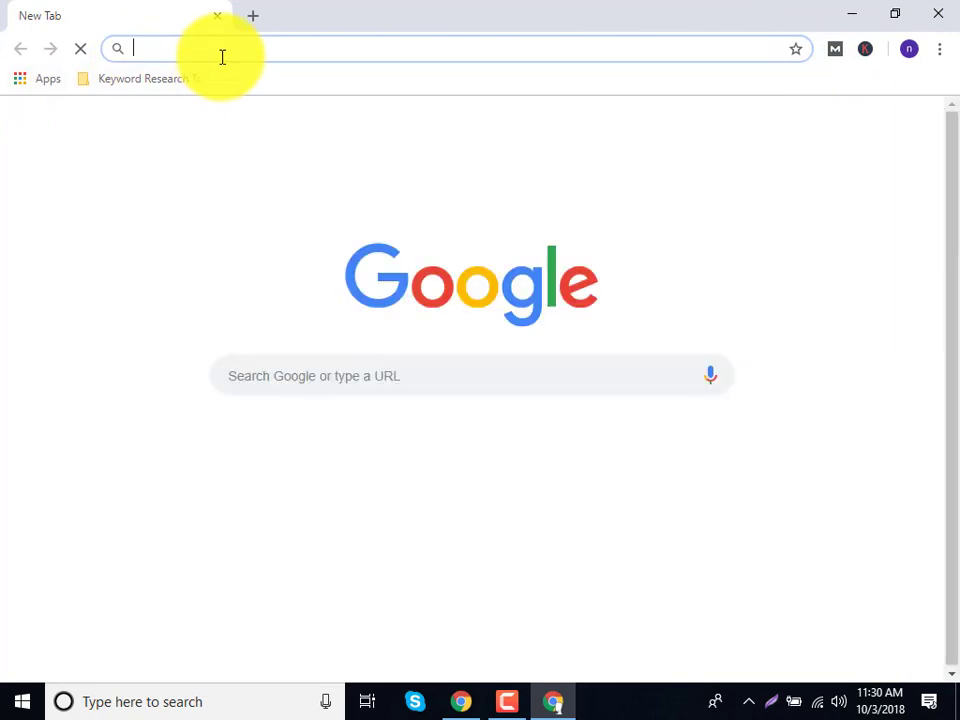
text(best)
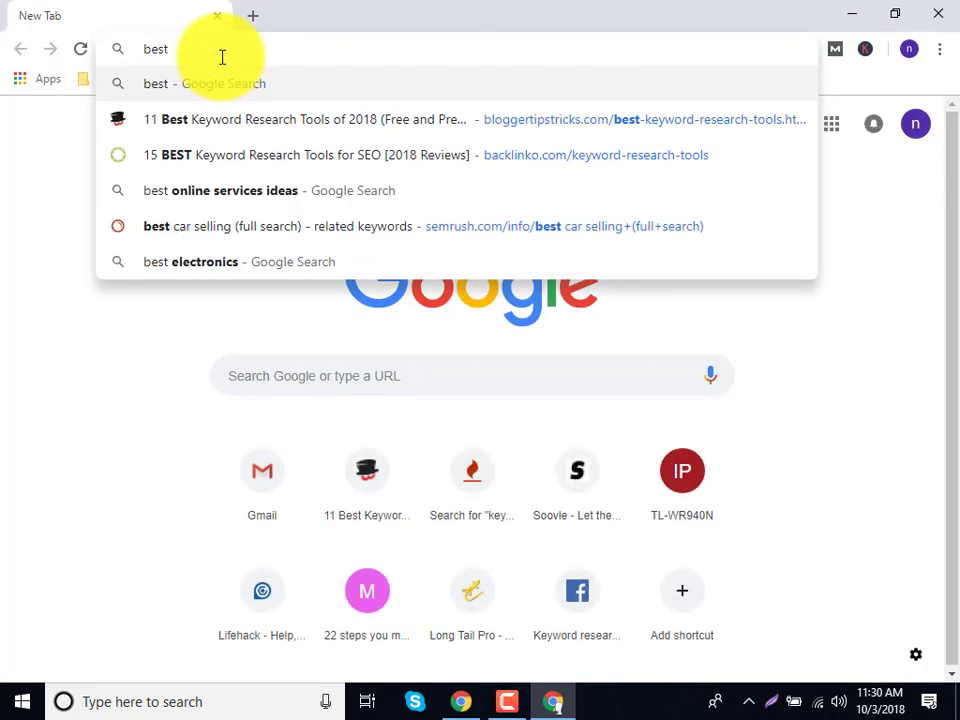
text( ca)
key(BackSpace)
text(car)
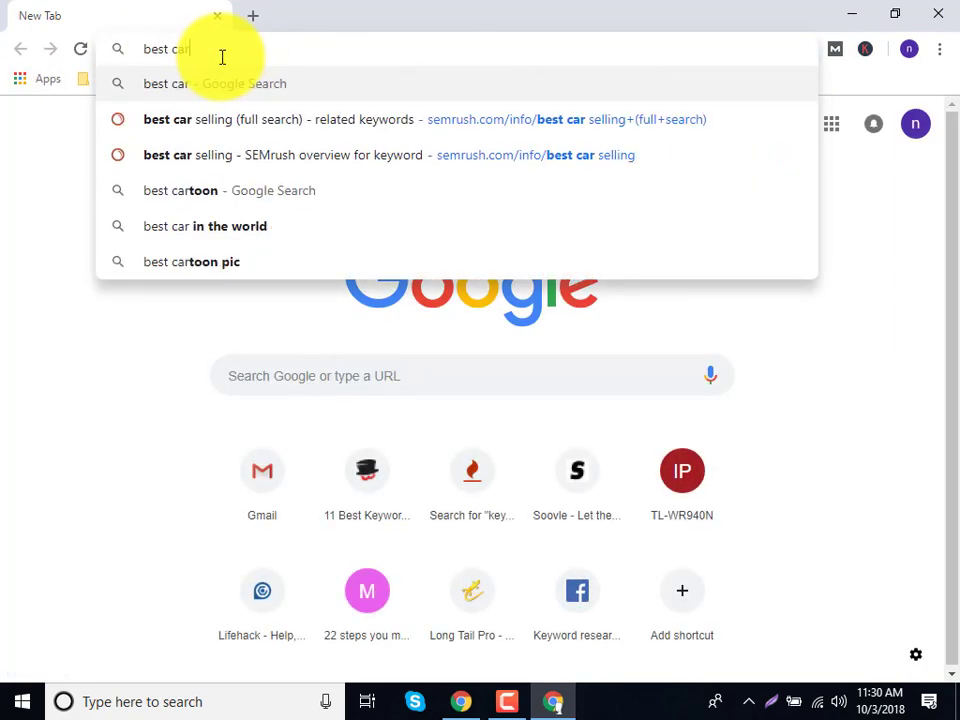
key(BackSpace)
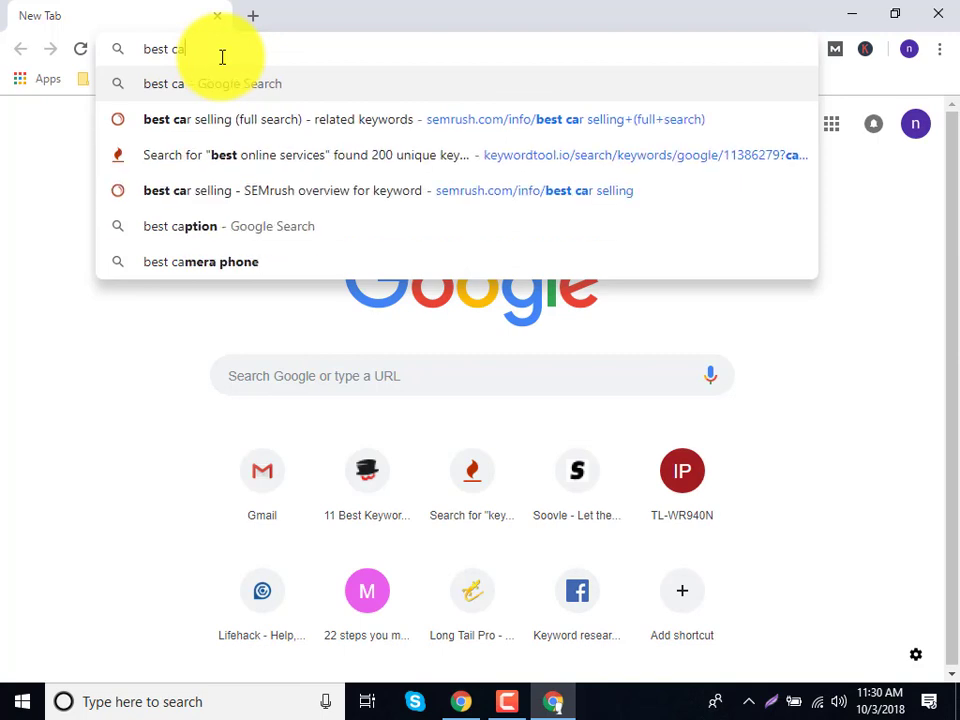
key(BackSpace)
key(BackSpace)
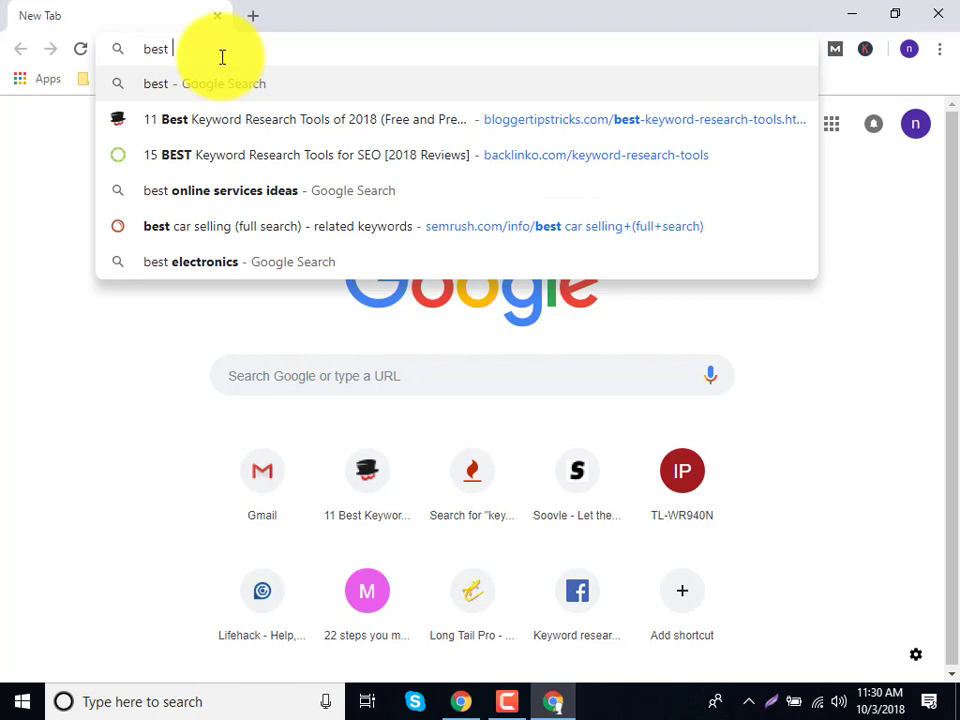
text(car best)
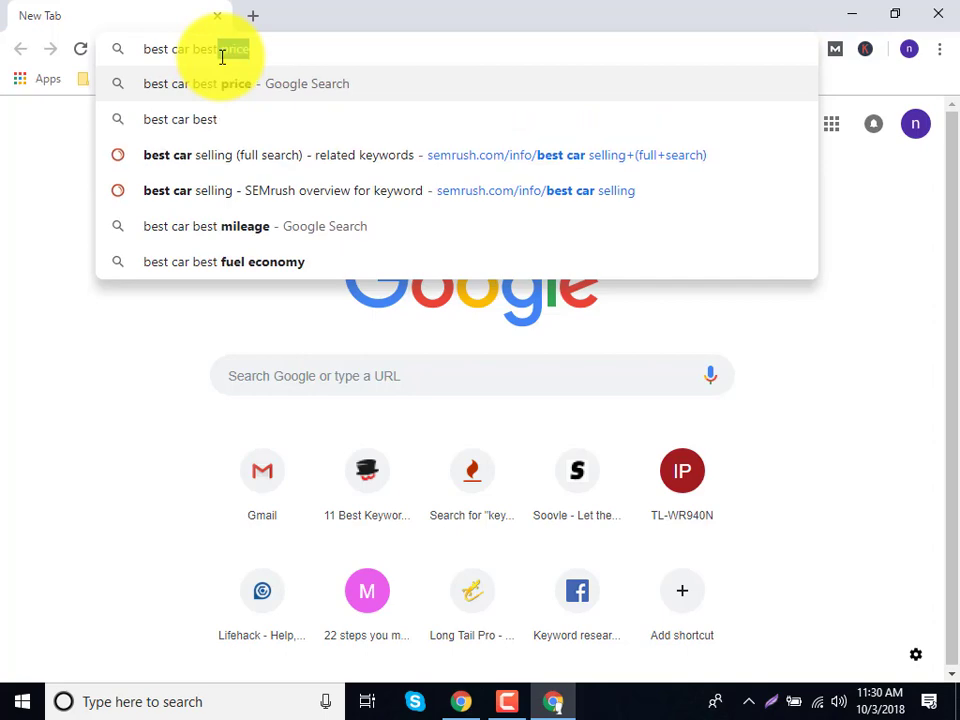
key(BackSpace)
key(BackSpace)
key(BackSpace)
key(BackSpace)
key(BackSpace)
key(BackSpace)
key(BackSpace)
key(BackSpace)
key(BackSpace)
key(BackSpace)
key(BackSpace)
key(BackSpace)
key(BackSpace)
key(BackSpace)
Step: Search Google for amazon and open the Amazon.com website from the results
text(a)
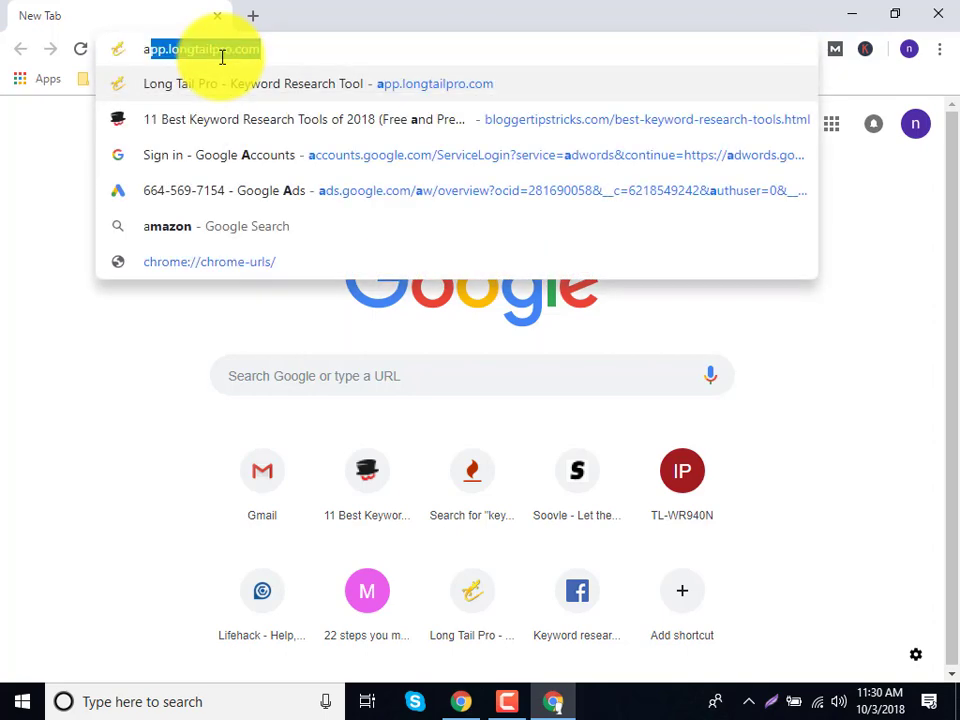
text(moz)
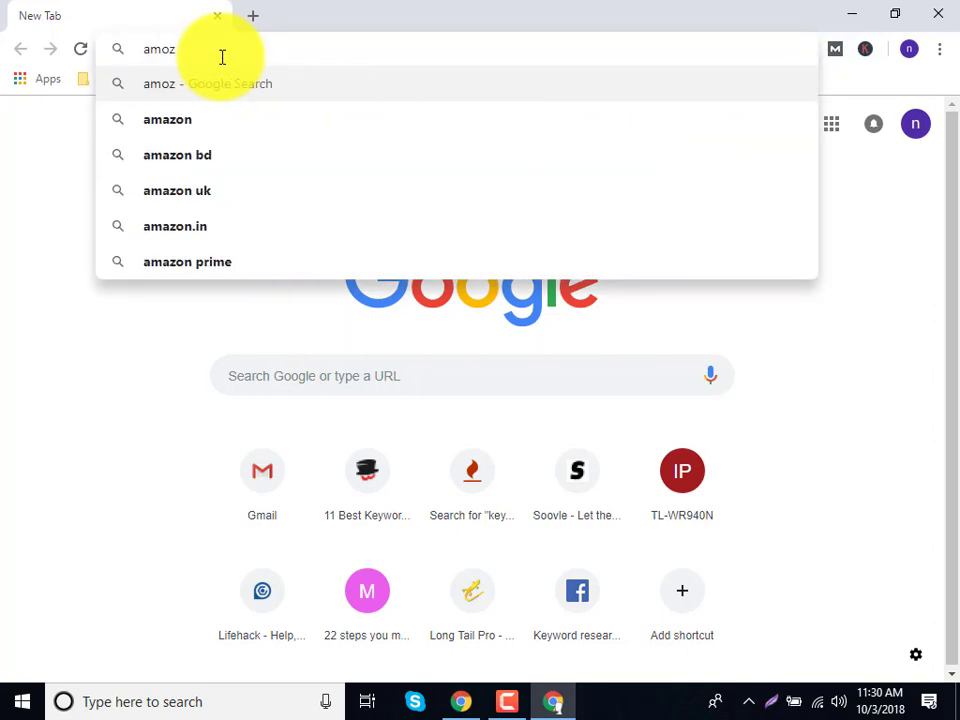
key(Down)
key(Return)
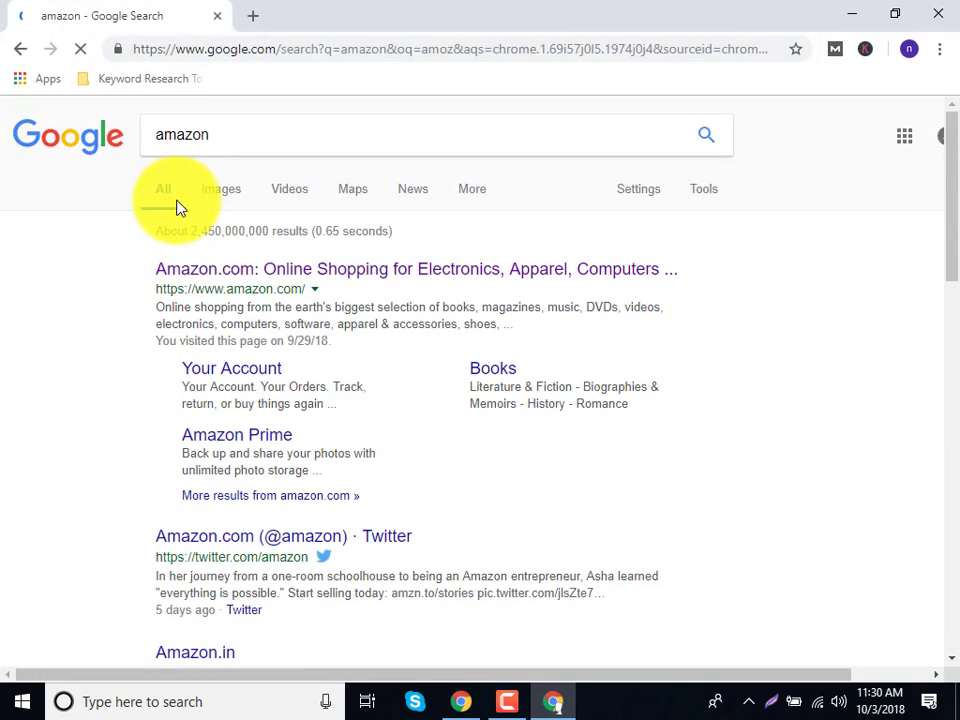
click(185, 280)
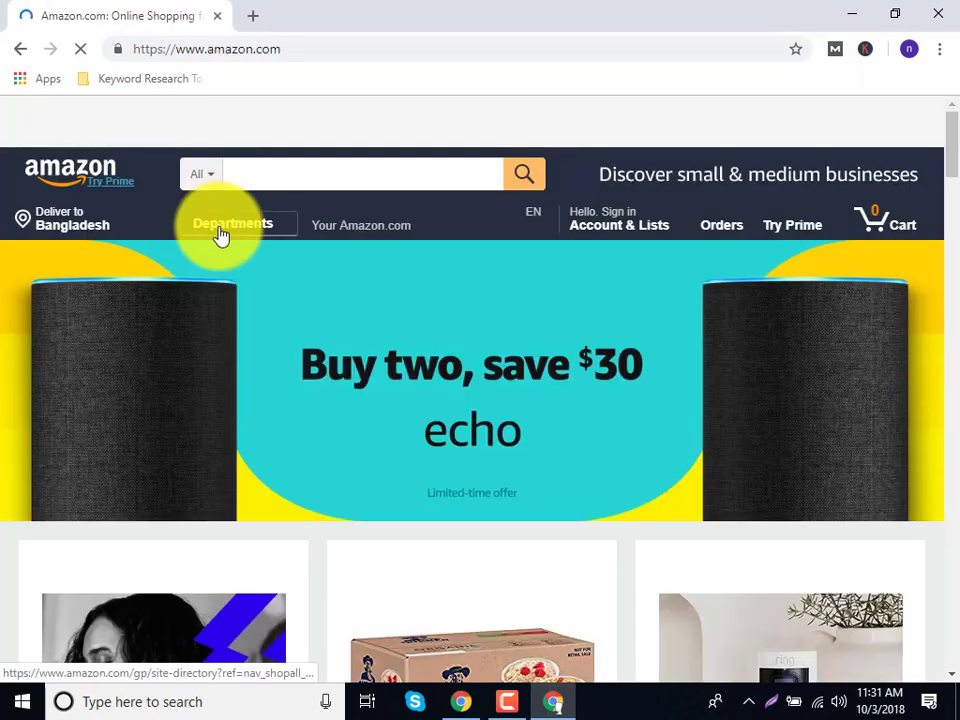
Step: Open Amazon's full department directory and browse the Camera, Photo & Video page down to its Shop By Category section
click(221, 233)
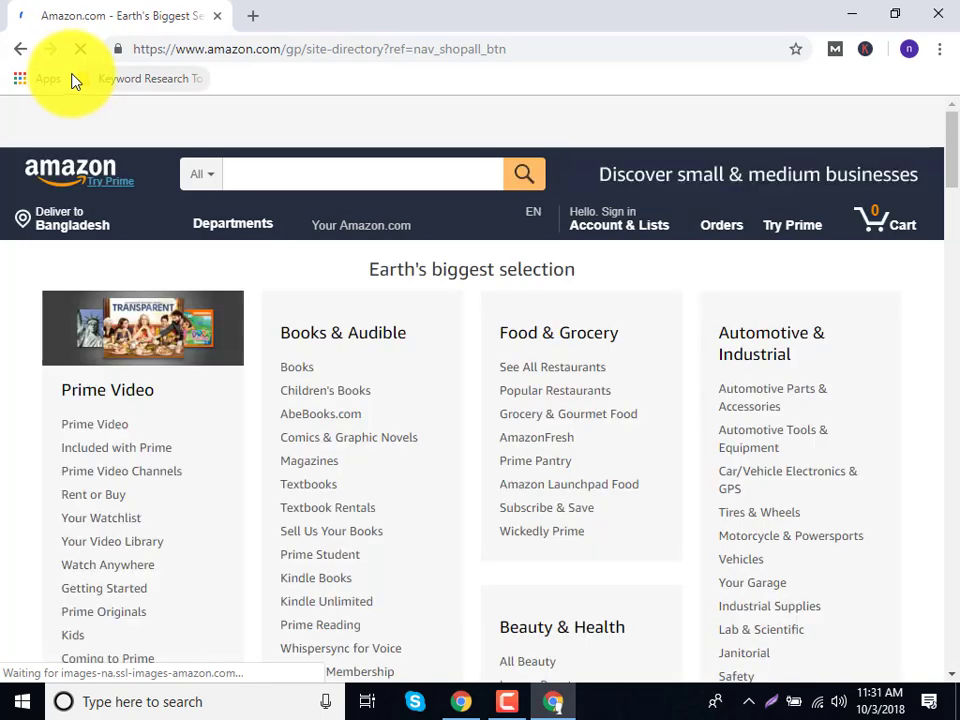
scroll(399, 437, down, 3)
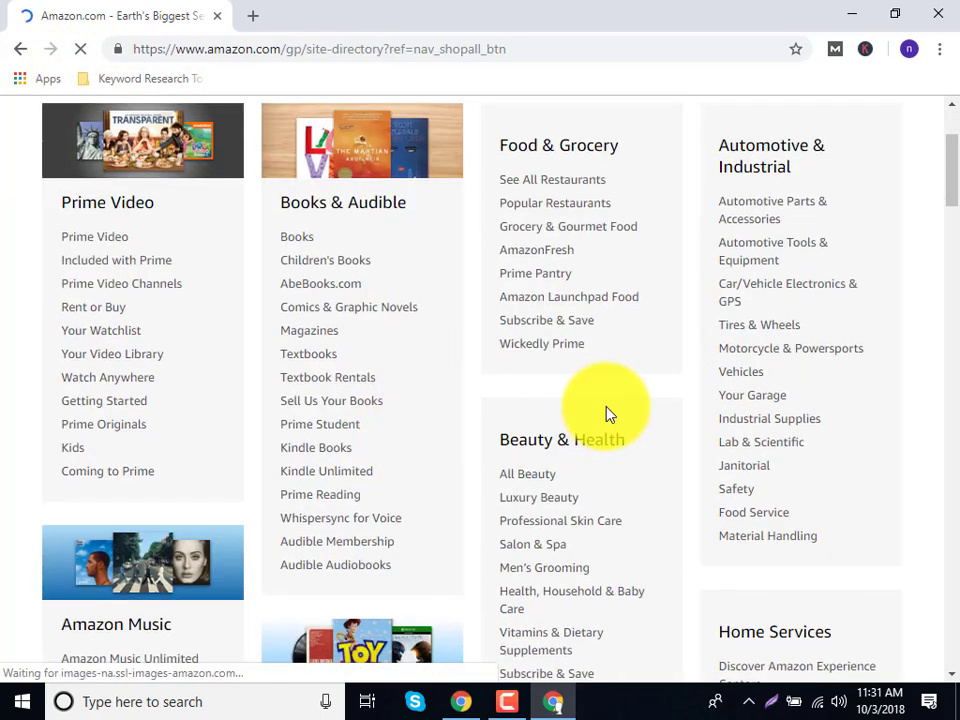
scroll(610, 413, down, 3)
scroll(171, 471, up, 3)
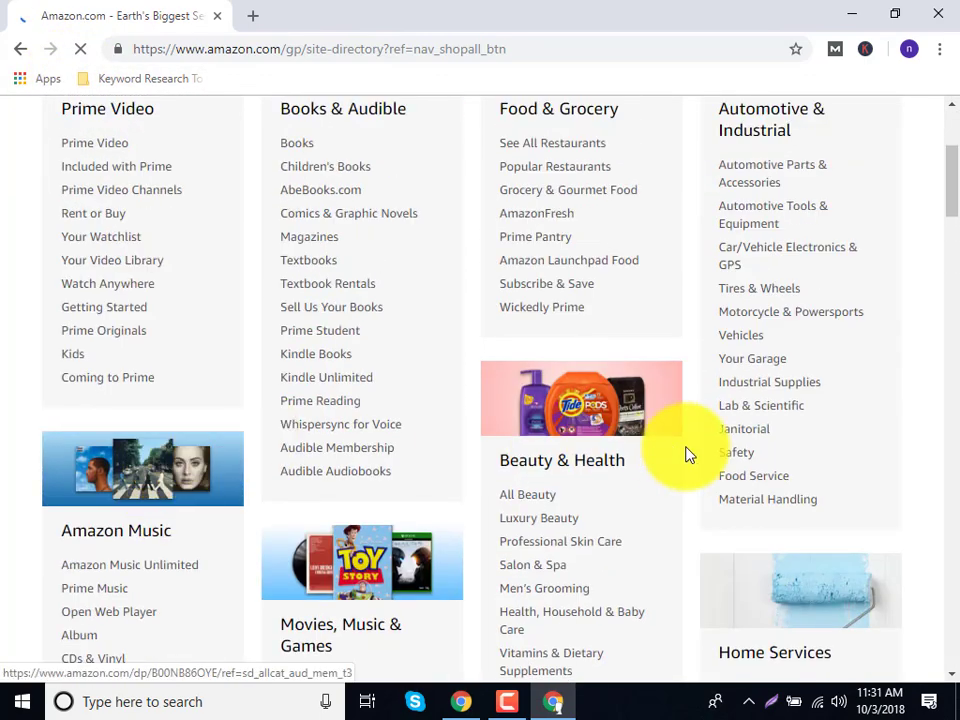
scroll(790, 424, down, 6)
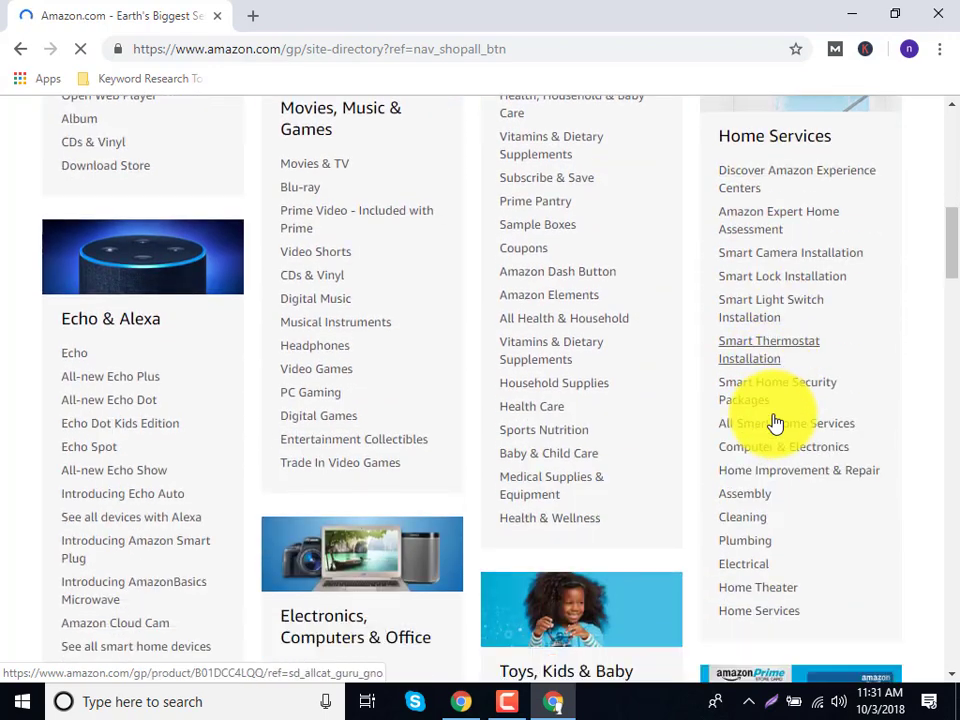
scroll(616, 424, down, 2)
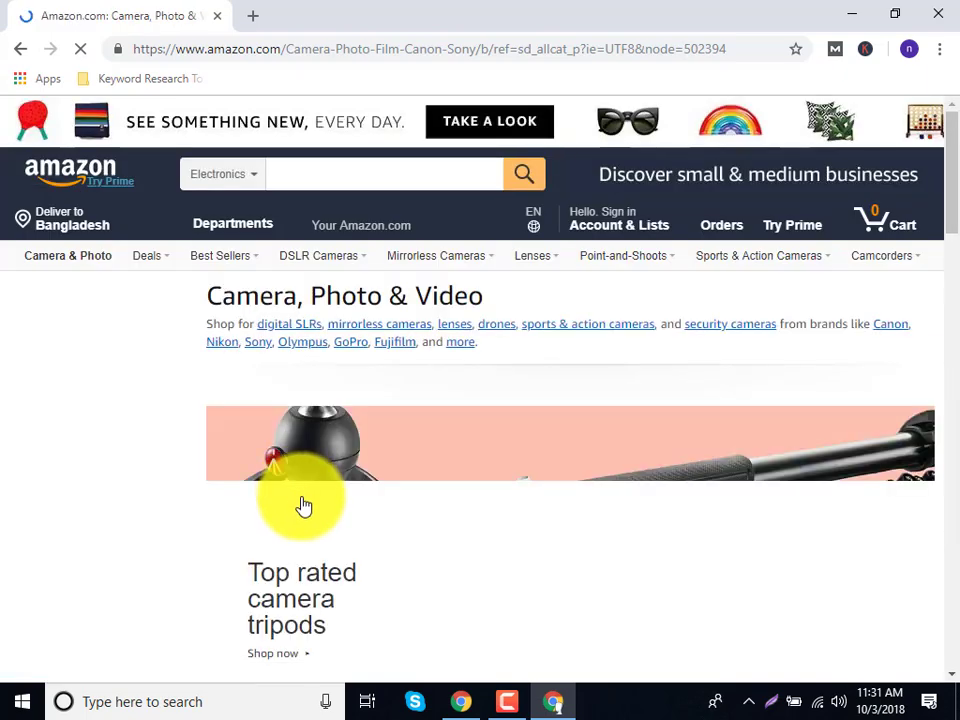
scroll(302, 505, down, 2)
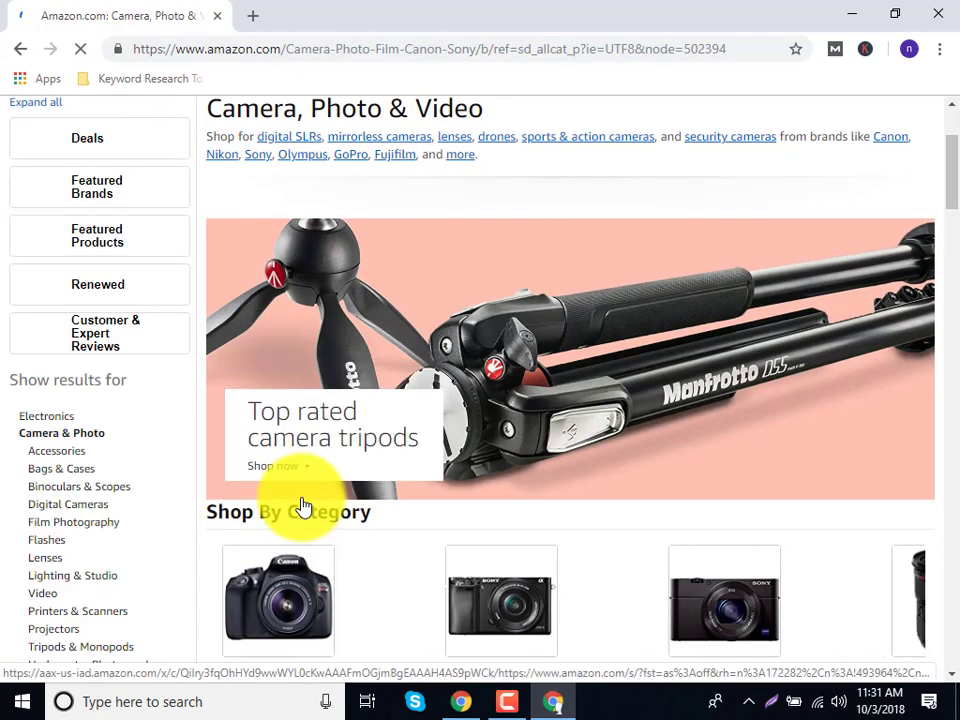
scroll(408, 456, down, 3)
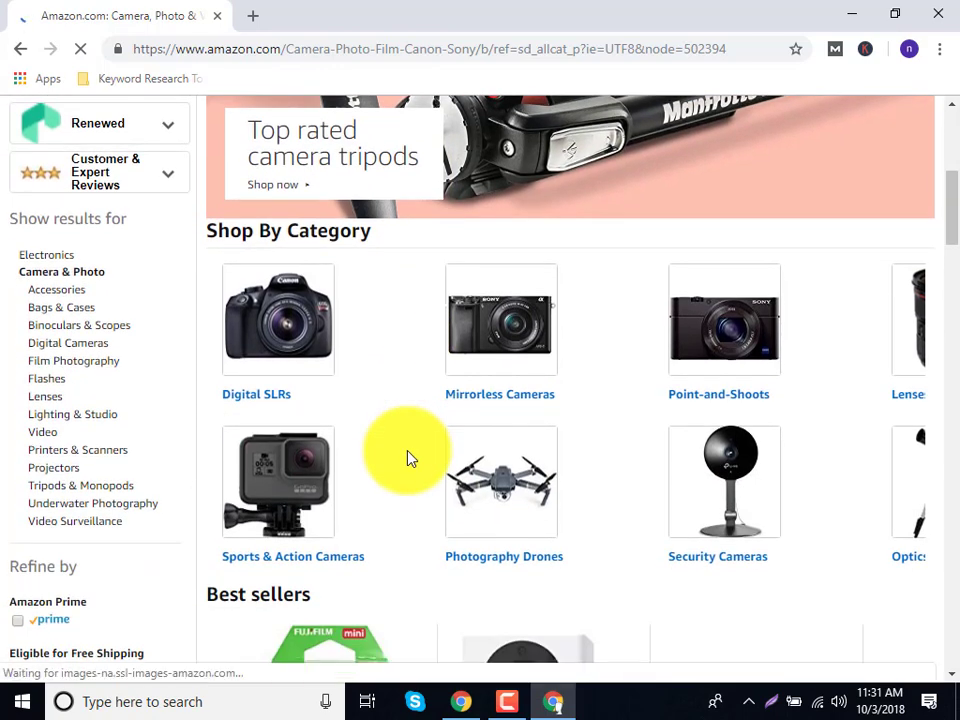
Step: Open a blank browser tab and browse the categories and best sellers on Amazon's Camera, Photo & Video page
click(251, 17)
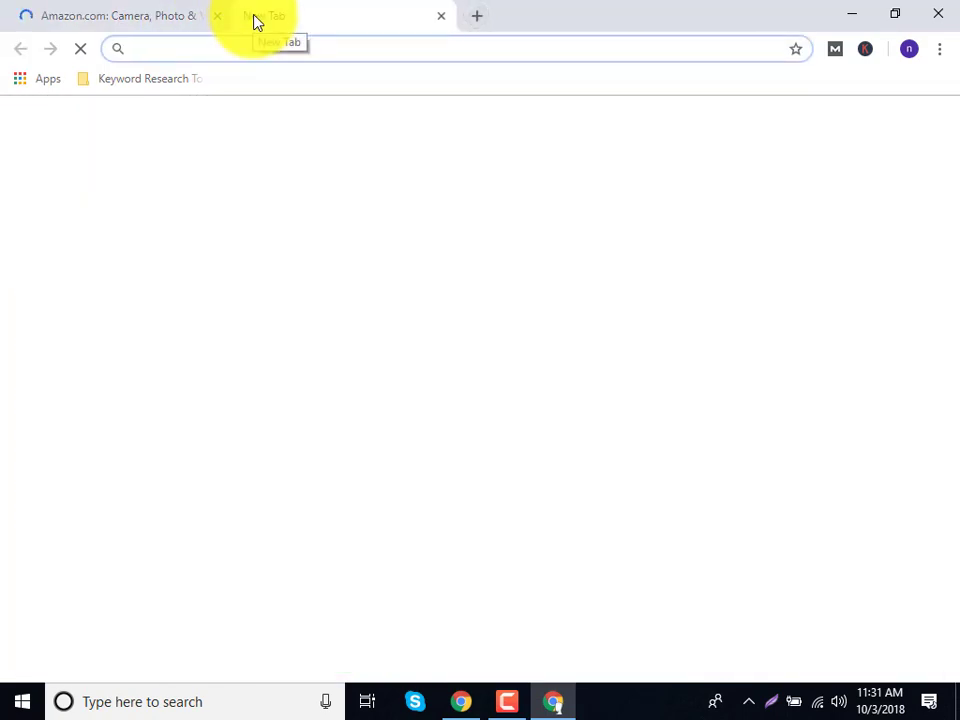
click(185, 15)
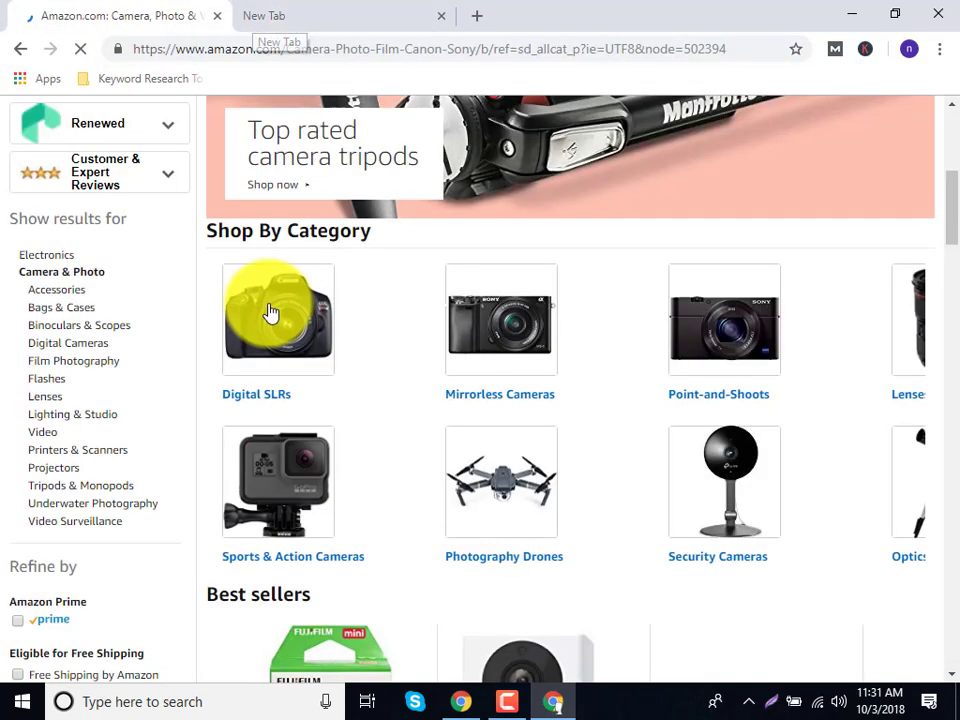
scroll(420, 380, down, 2)
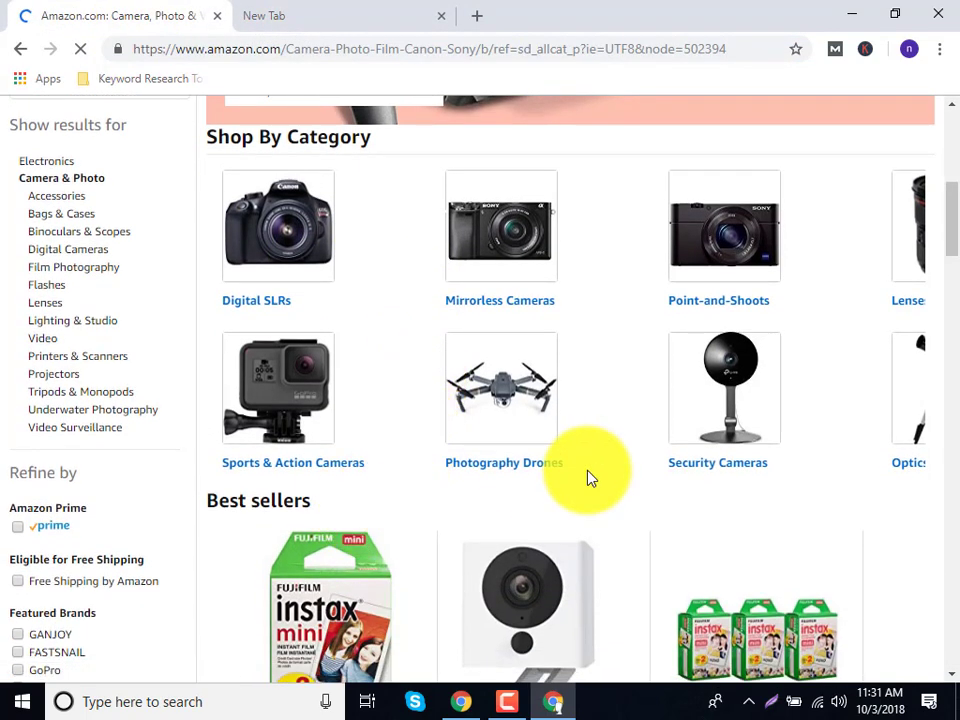
scroll(589, 476, down, 2)
scroll(549, 439, down, 2)
scroll(540, 442, up, 2)
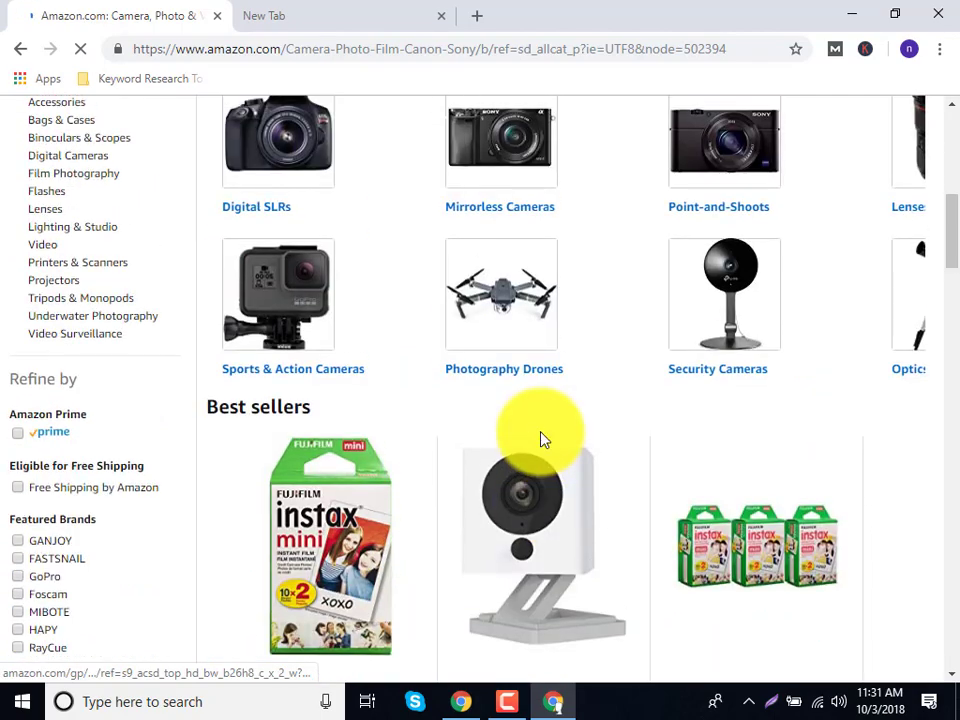
scroll(541, 440, down, 2)
scroll(405, 516, down, 4)
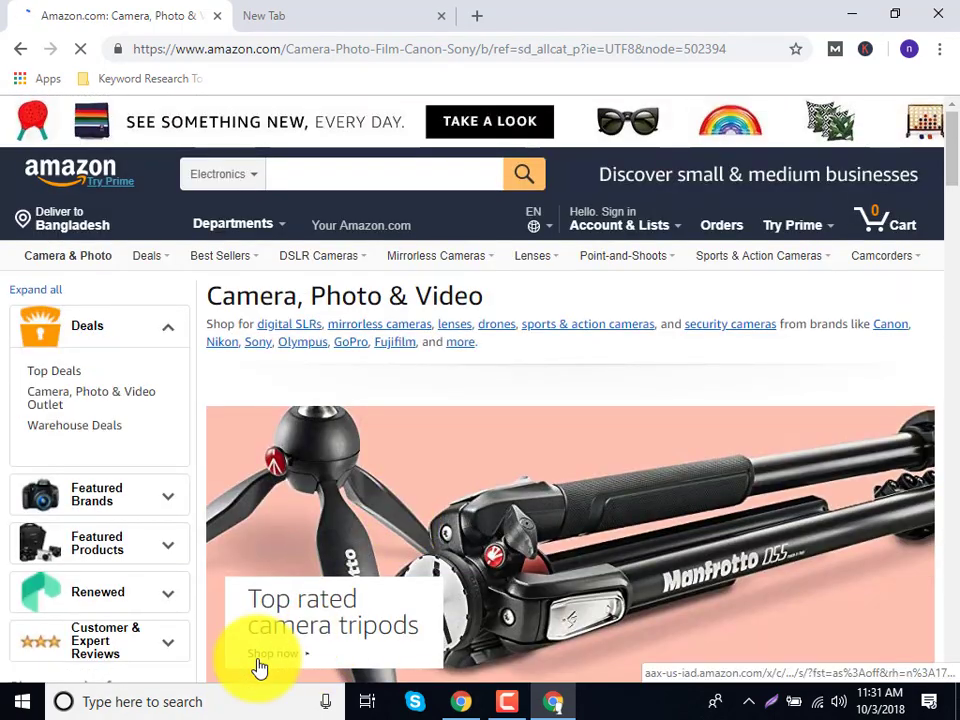
Step: Open the top rated camera tripods promotion, return to Camera, Photo & Video and look through the page down to Shop by Brand
click(258, 665)
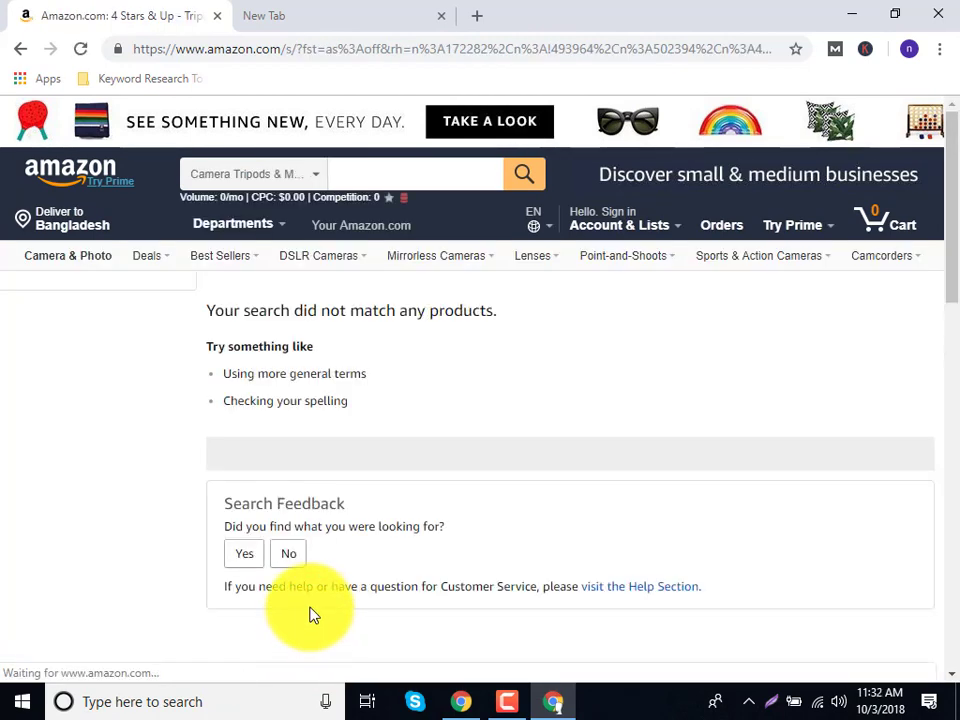
click(21, 50)
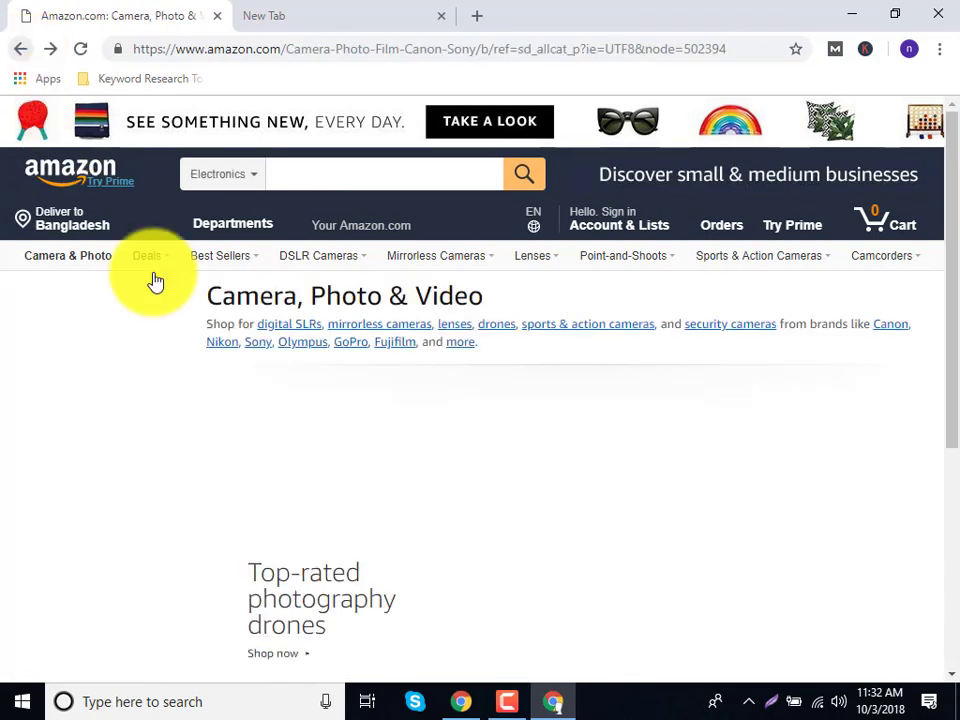
scroll(396, 499, down, 3)
scroll(398, 500, down, 3)
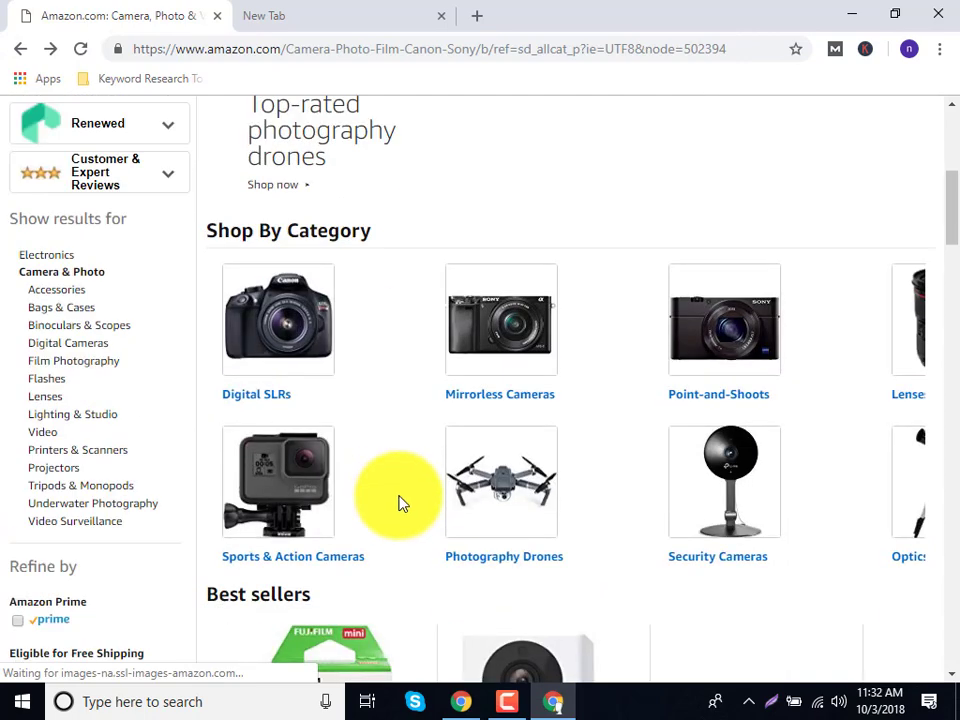
scroll(214, 610, down, 4)
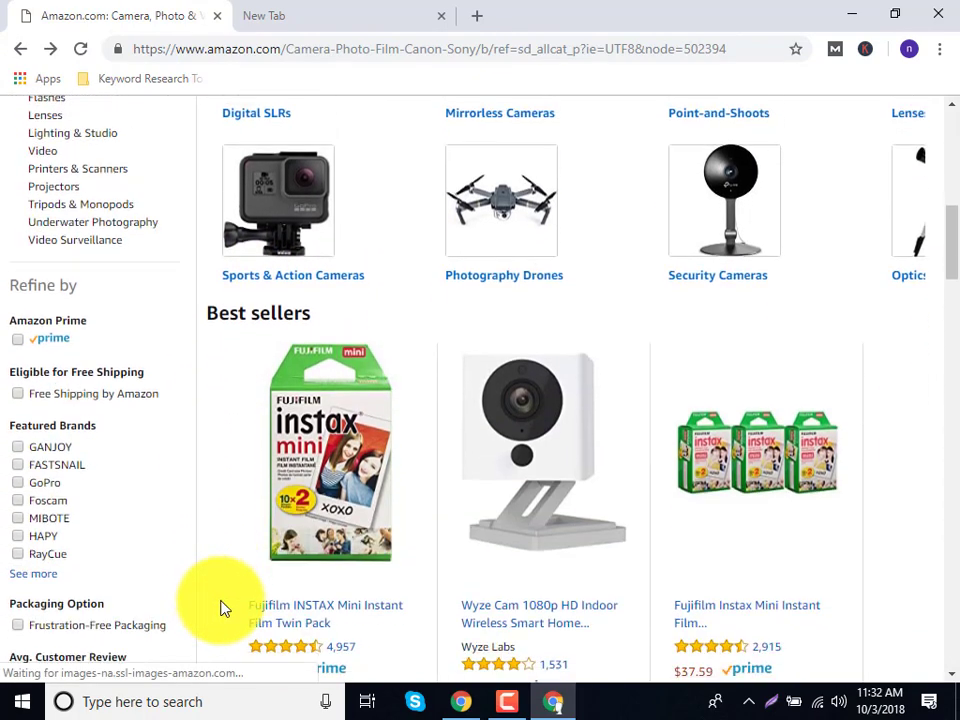
scroll(224, 608, down, 5)
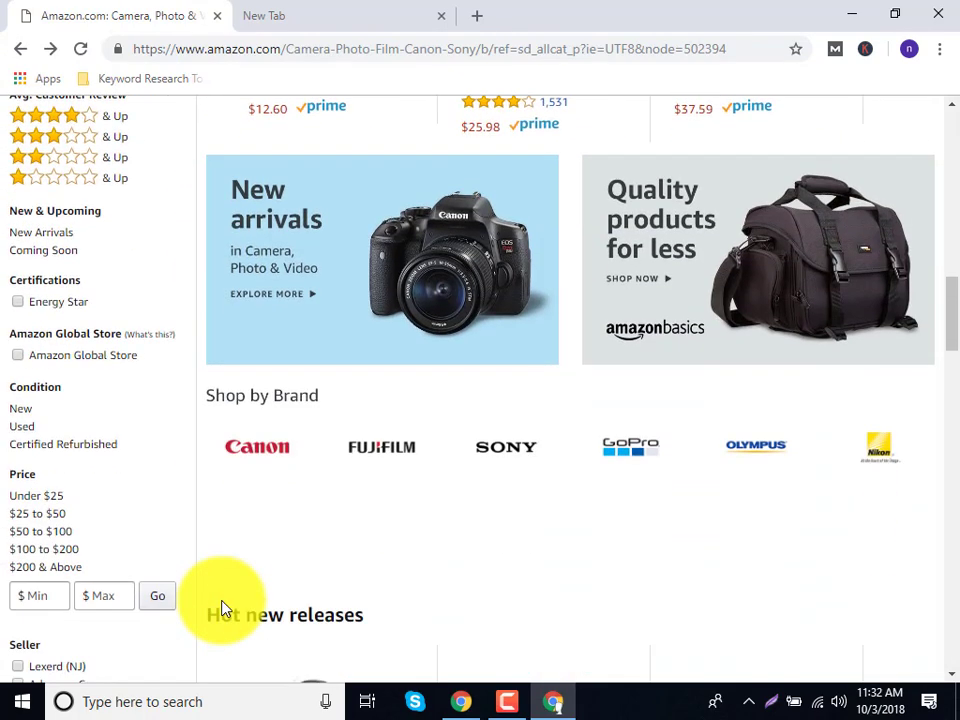
Step: Enter the search query "best camera" in the blank browser tab
click(420, 14)
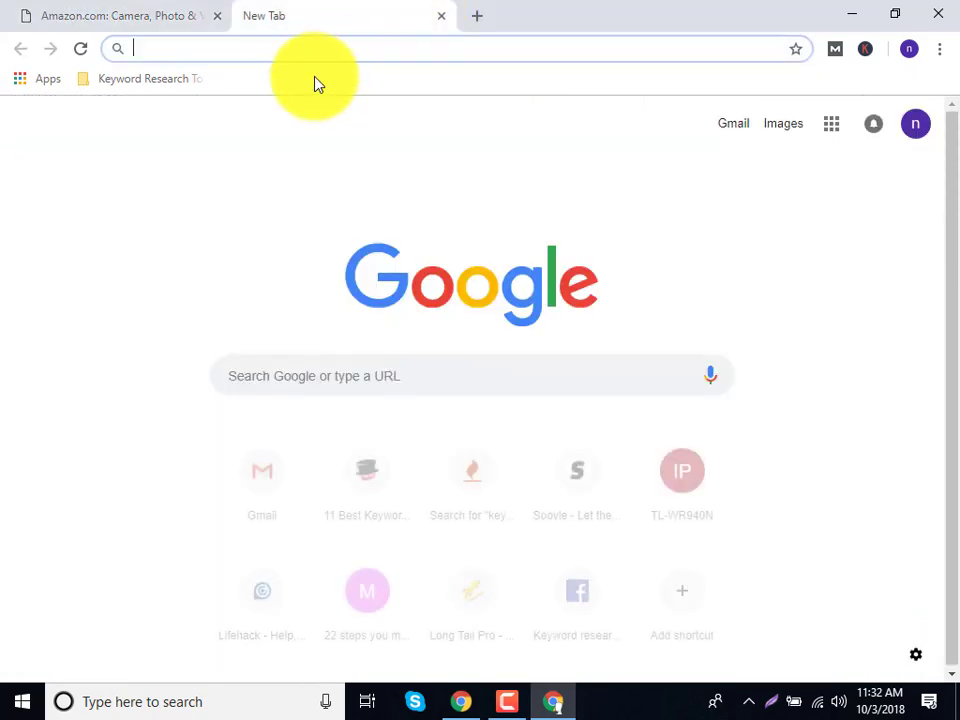
text(b)
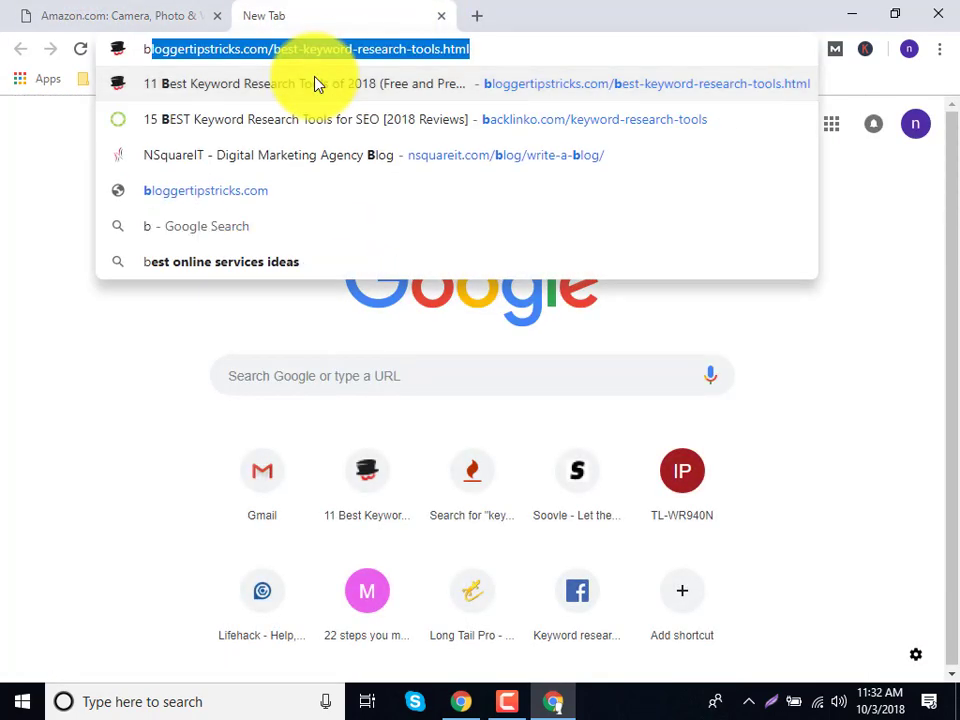
text(est car)
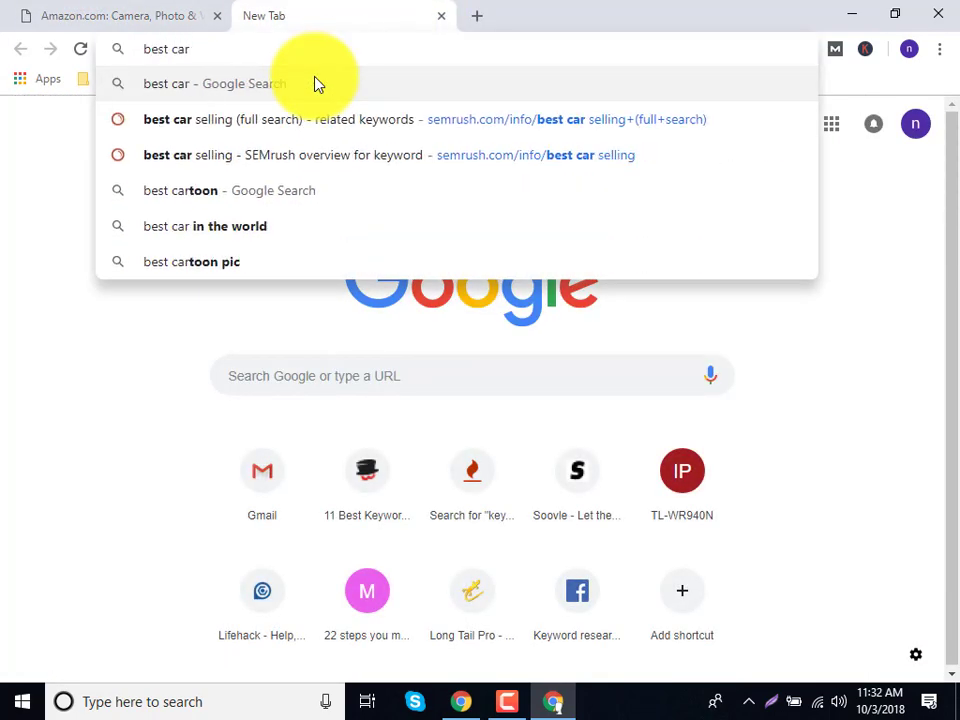
key(BackSpace)
text(mra)
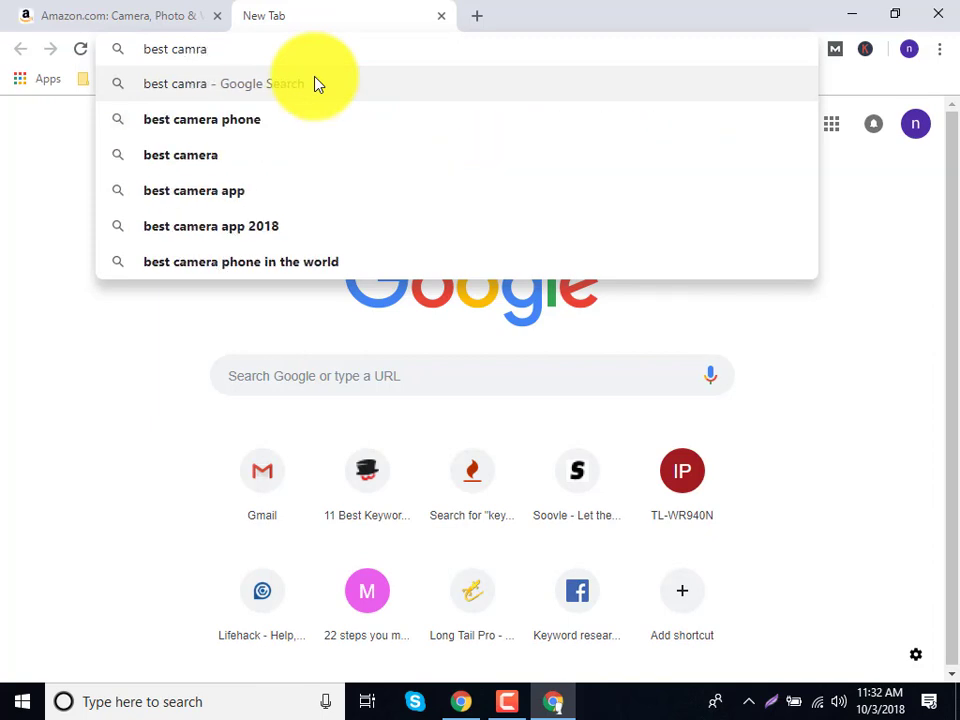
key(Down)
key(BackSpace)
key(BackSpace)
key(BackSpace)
key(BackSpace)
key(BackSpace)
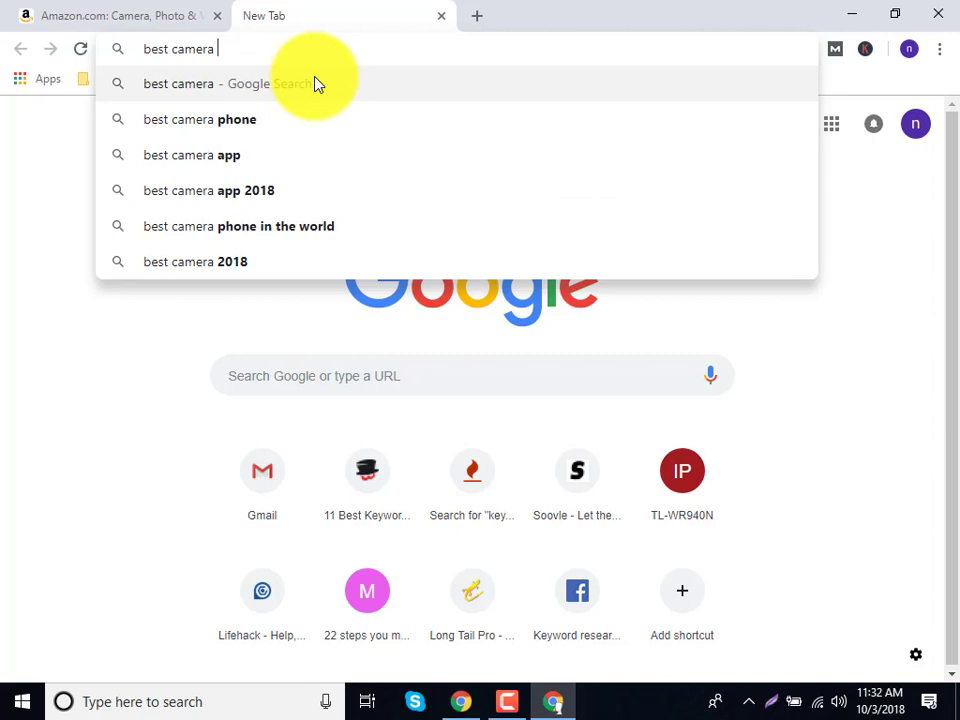
Step: Insert "deslr" before "camera" in the query and run the Google search
key(Left)
key(Left)
key(Left)
key(Left)
key(Left)
key(Left)
key(Left)
text(des)
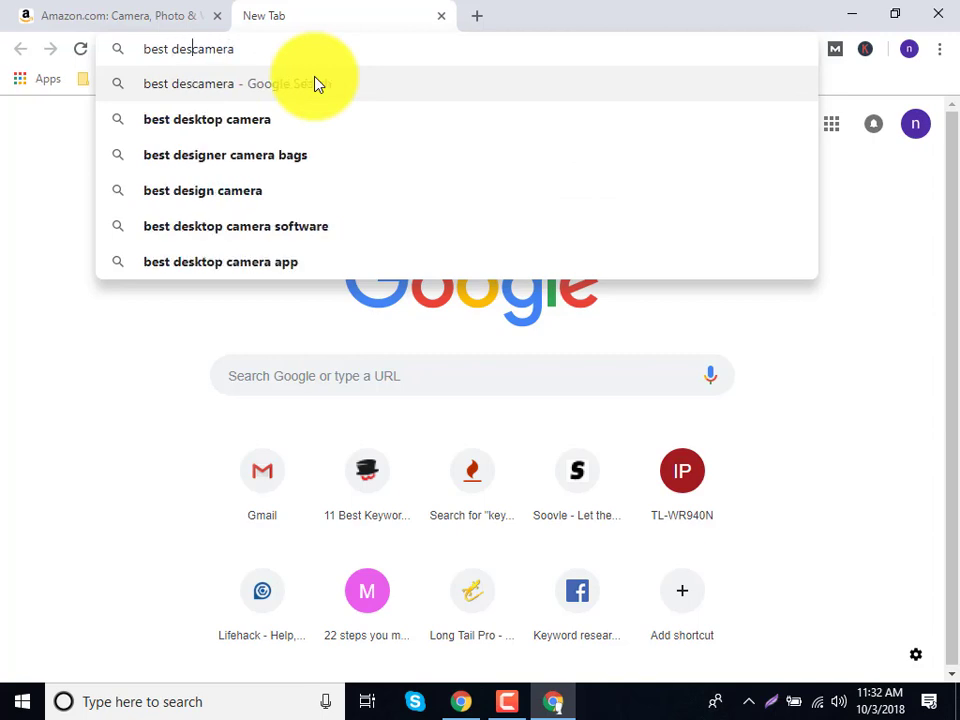
text(l)
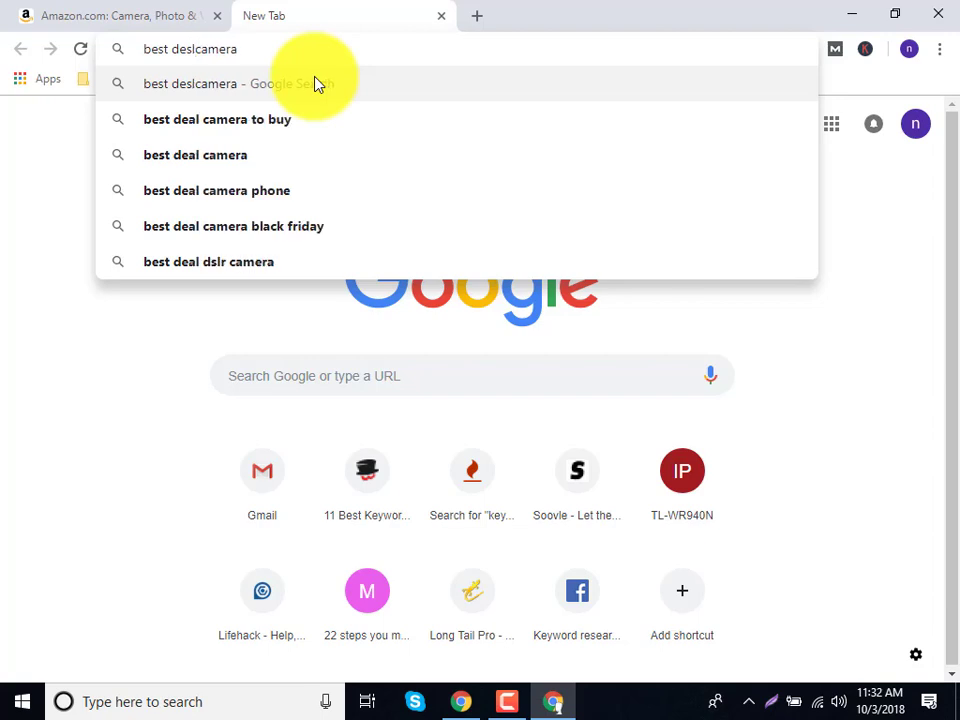
text(r)
key(Return)
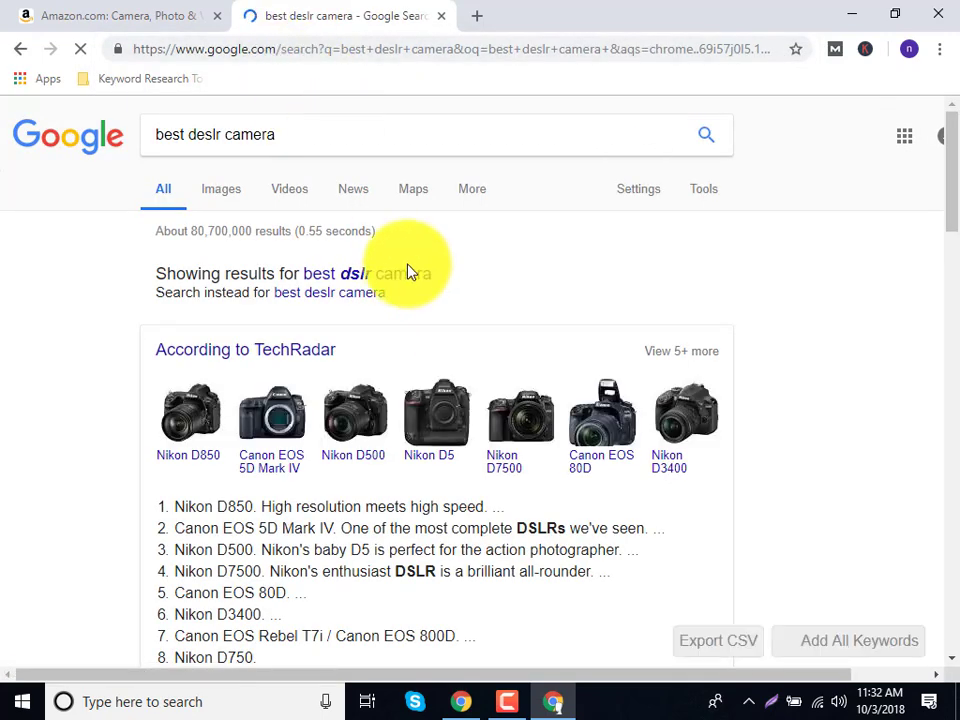
Step: Look through the "best dslr camera" results, including the featured list, People also ask and the first articles
click(408, 287)
scroll(370, 530, down, 5)
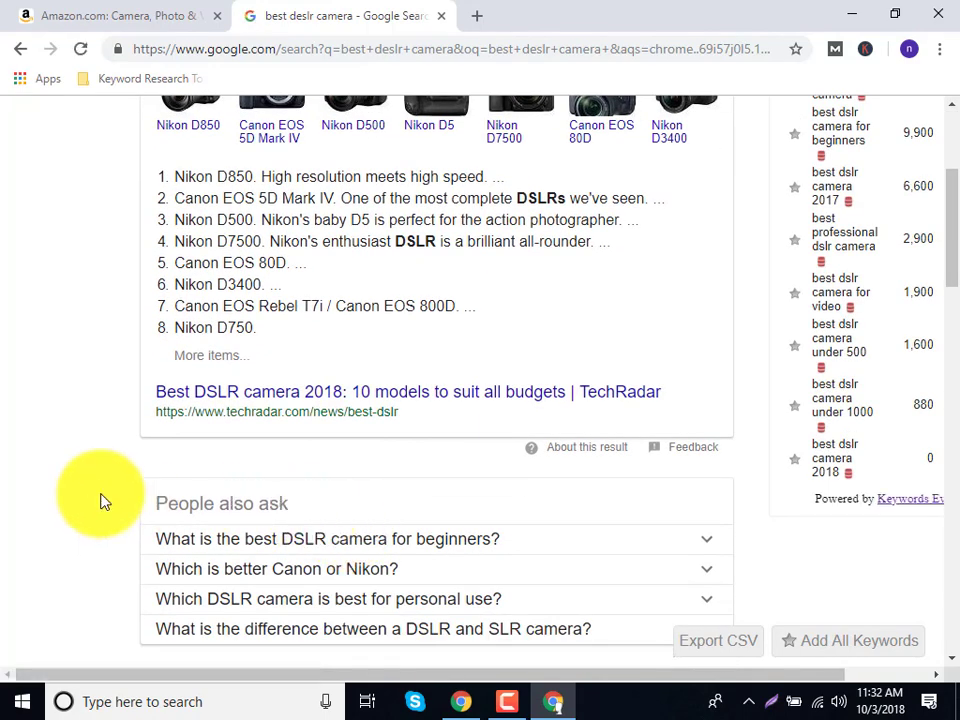
scroll(437, 402, down, 3)
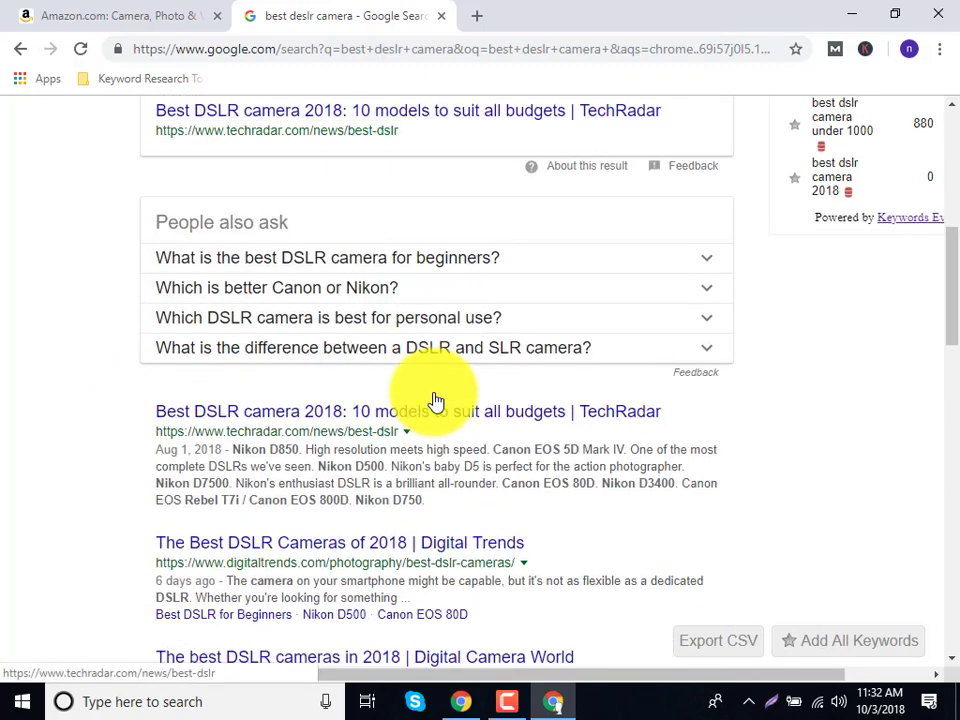
scroll(433, 400, up, 6)
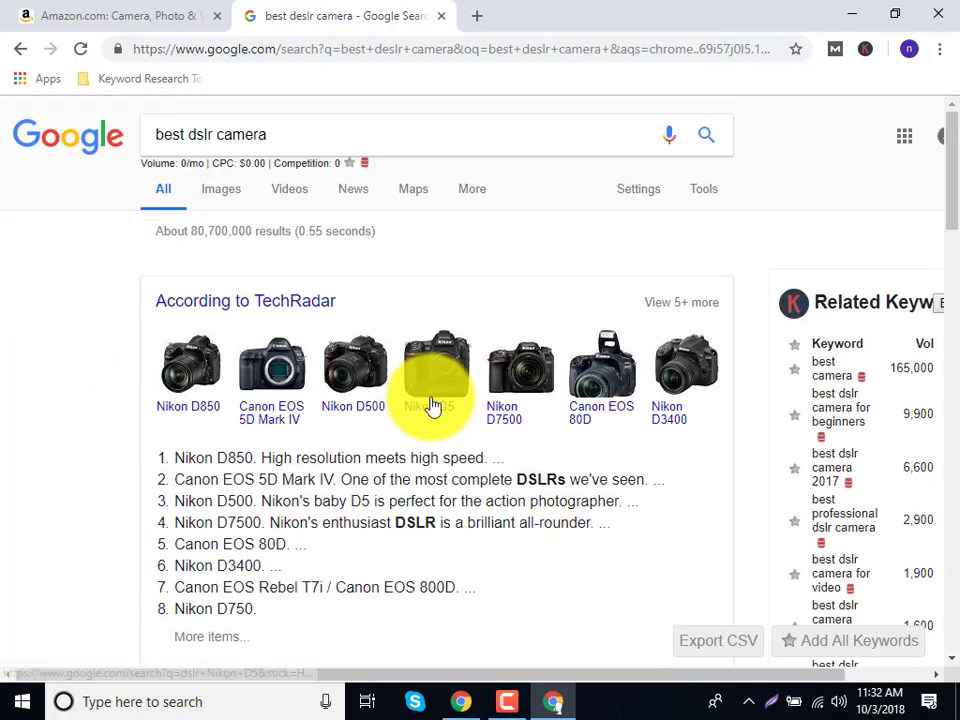
Step: Replace "best" with "buy" in the query and search Google for "buy dslr camera"
double_click(176, 133)
text(b)
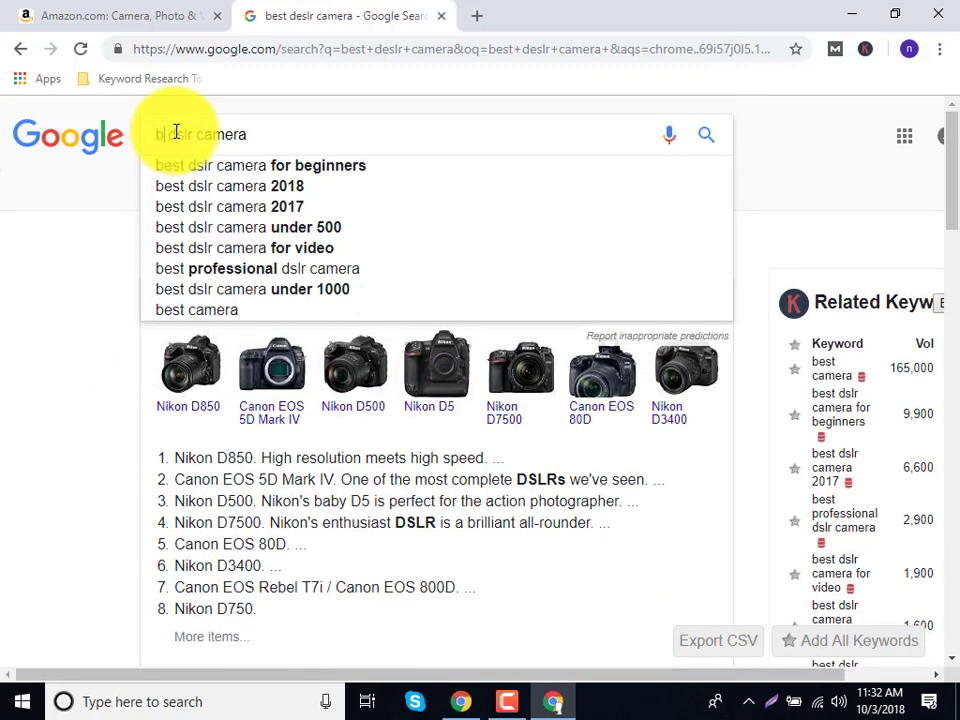
text(uy)
key(Return)
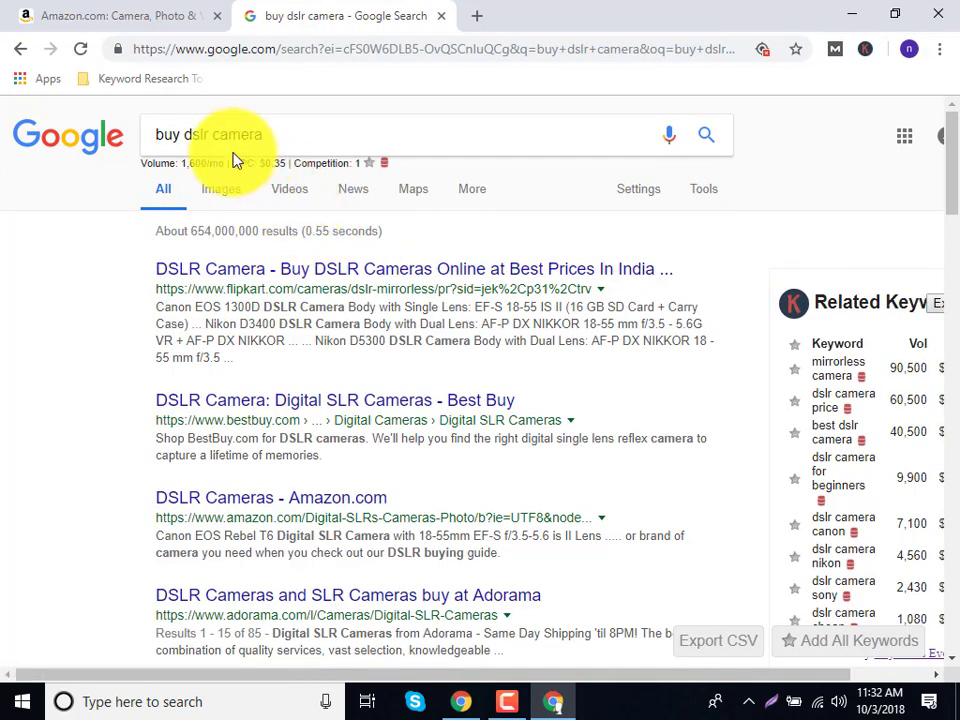
Step: Extend the query with "online" and search Google for "buy dslr camera online"
click(290, 135)
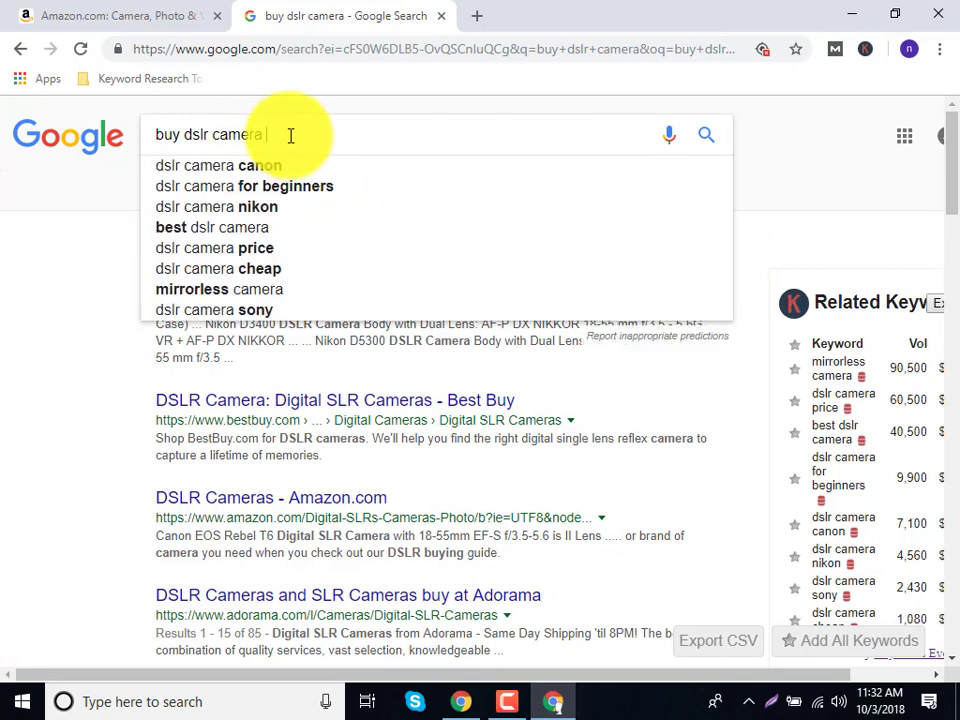
text(online)
key(Return)
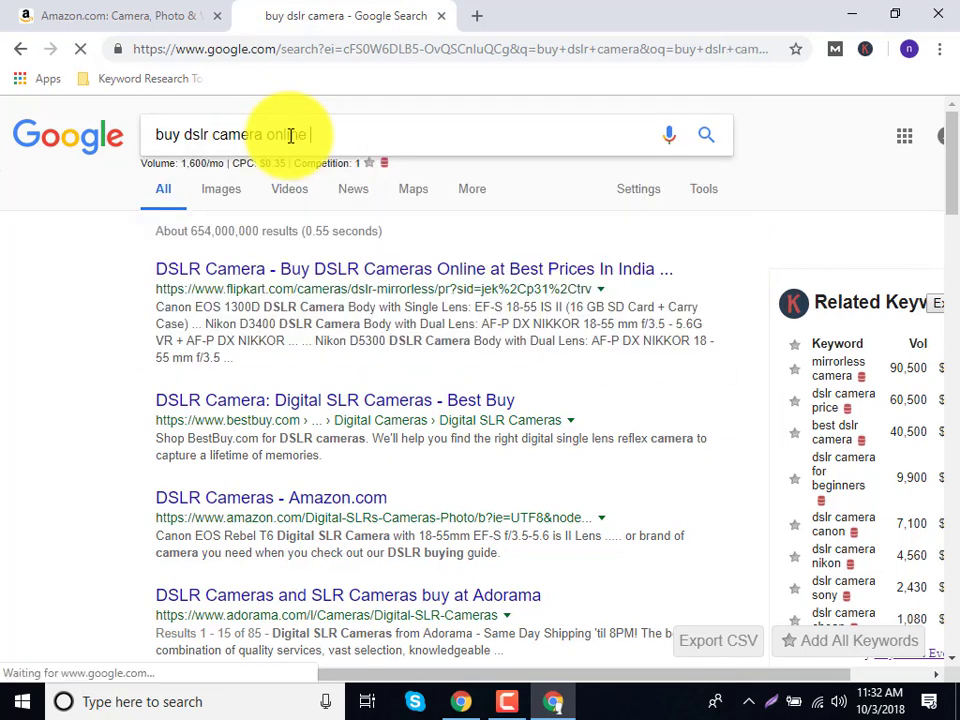
Step: Check the Keywords Everywhere extension's options, then search Google for "dslr camera price in bangladesh"
drag(312, 134, 145, 160)
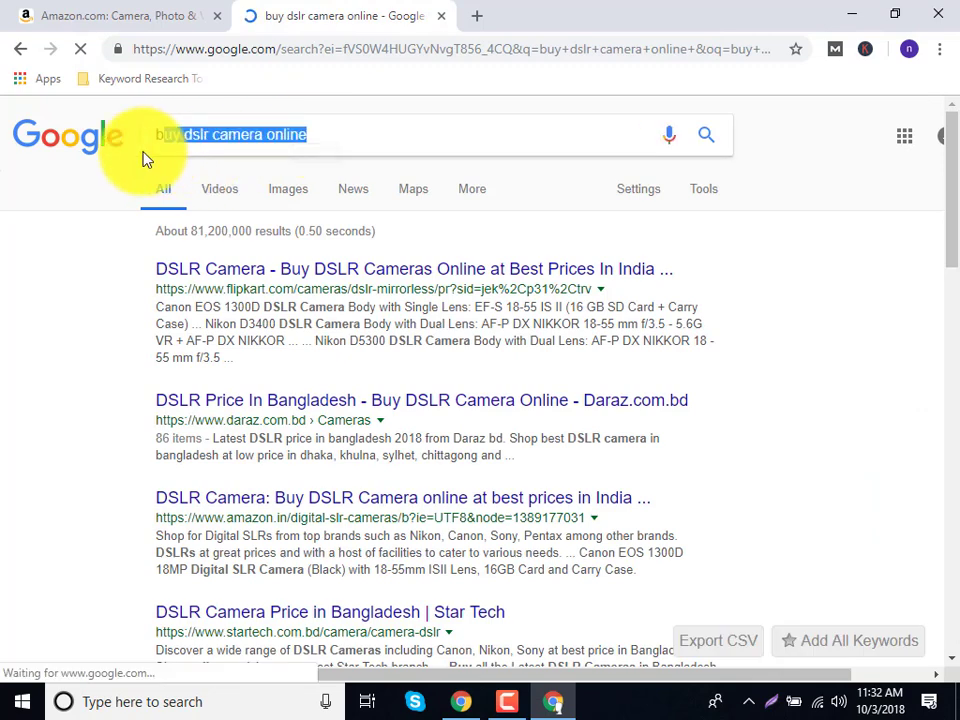
click(865, 48)
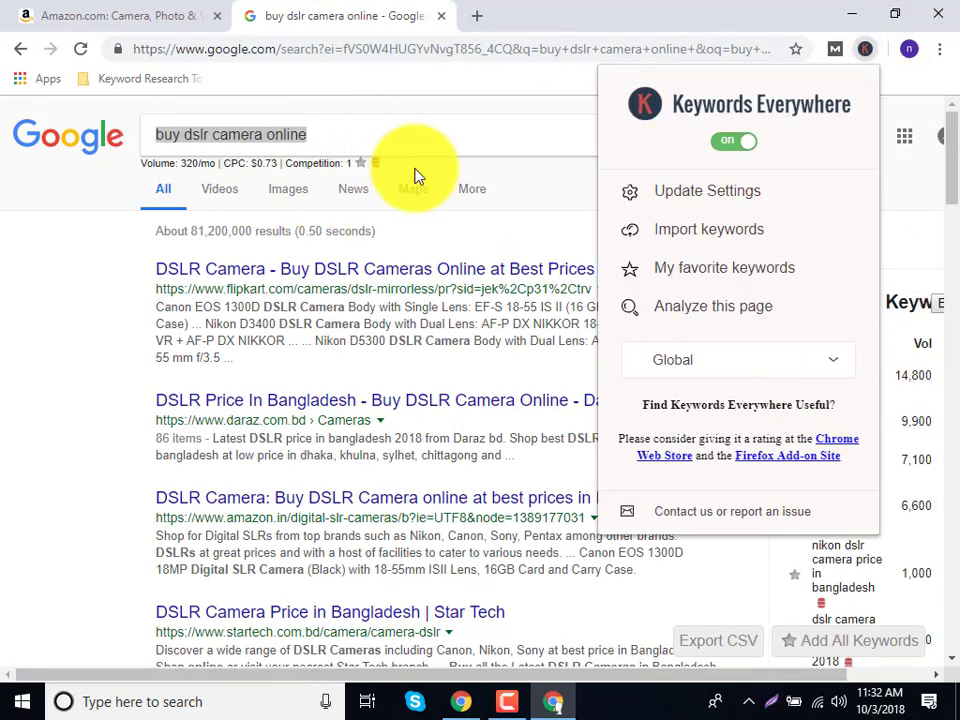
key(Escape)
text(dslr camera price in bangladesh)
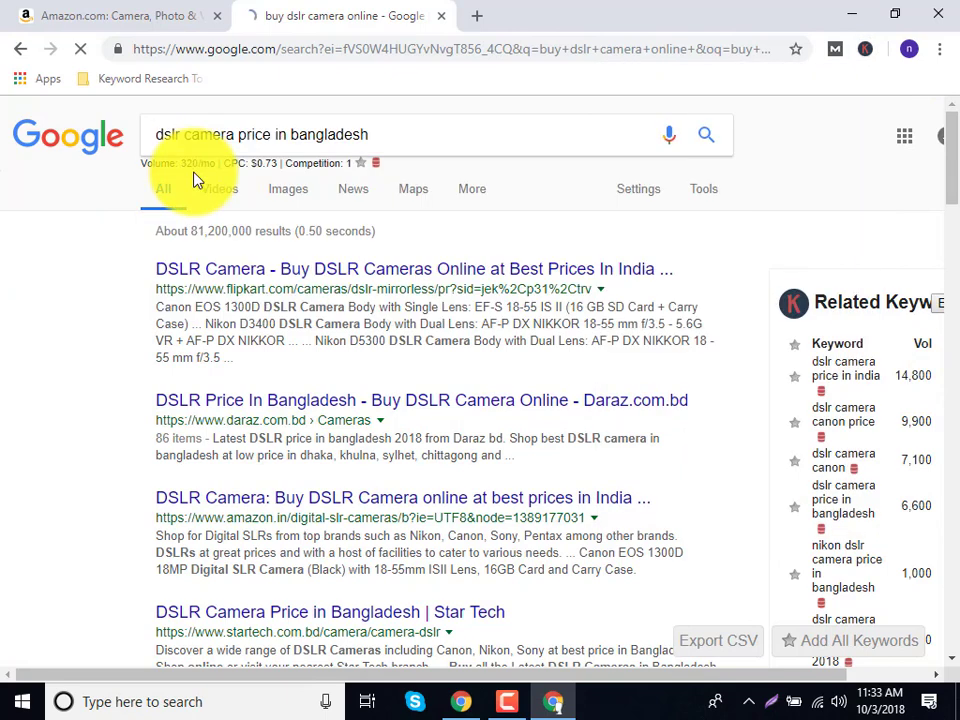
key(Return)
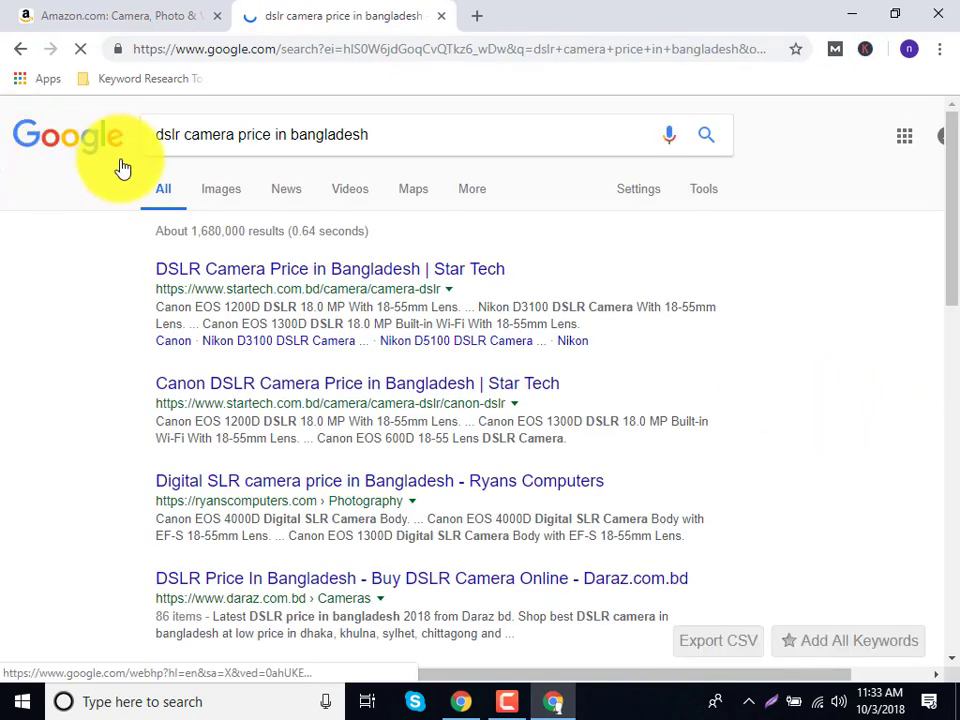
Step: Examine the Keywords Everywhere options, its related keywords list and the related searches for "dslr camera price in bangladesh"
click(866, 49)
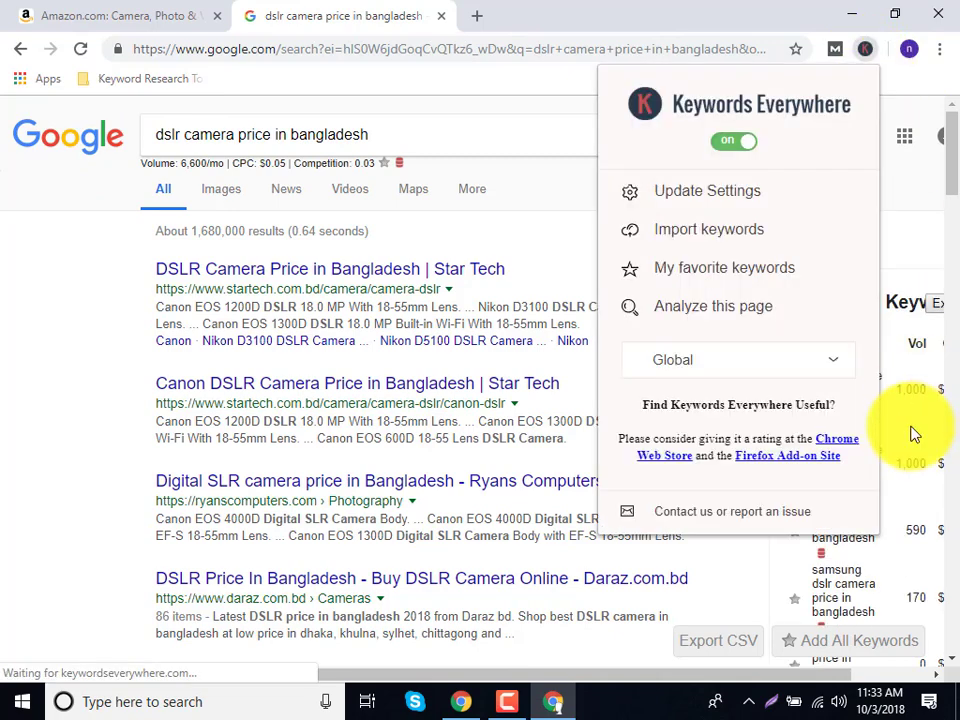
click(921, 438)
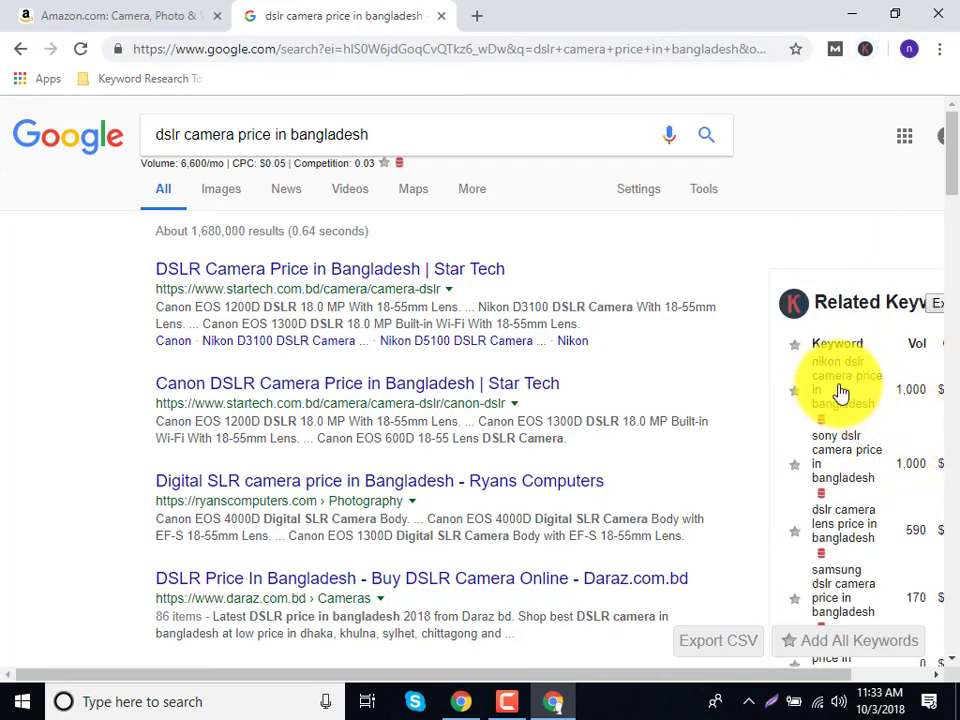
scroll(870, 484, down, 10)
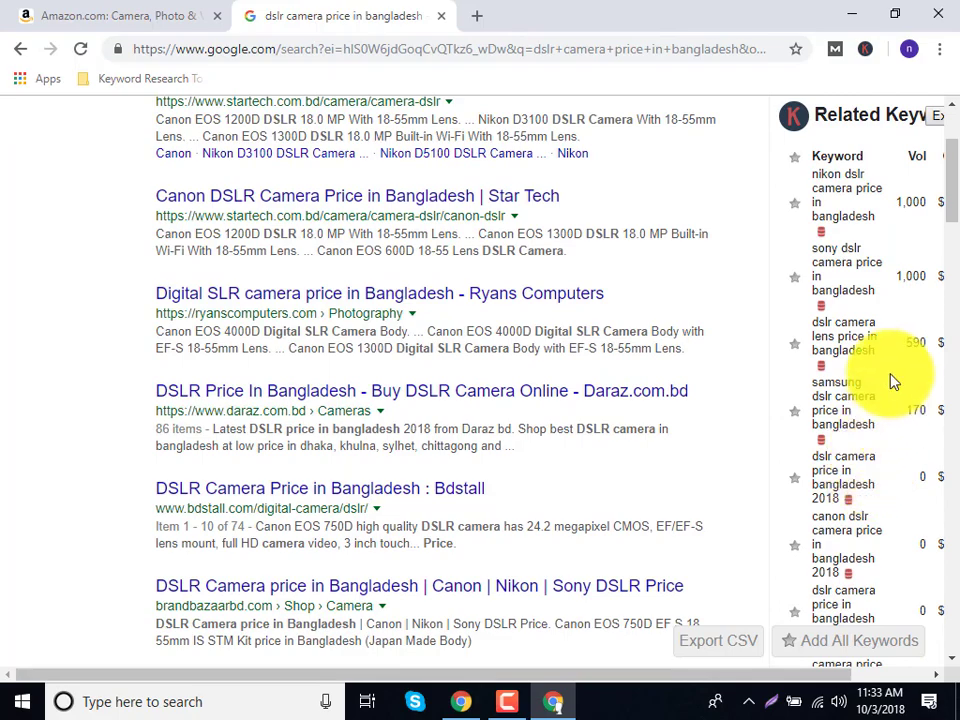
scroll(850, 405, down, 9)
scroll(371, 392, up, 10)
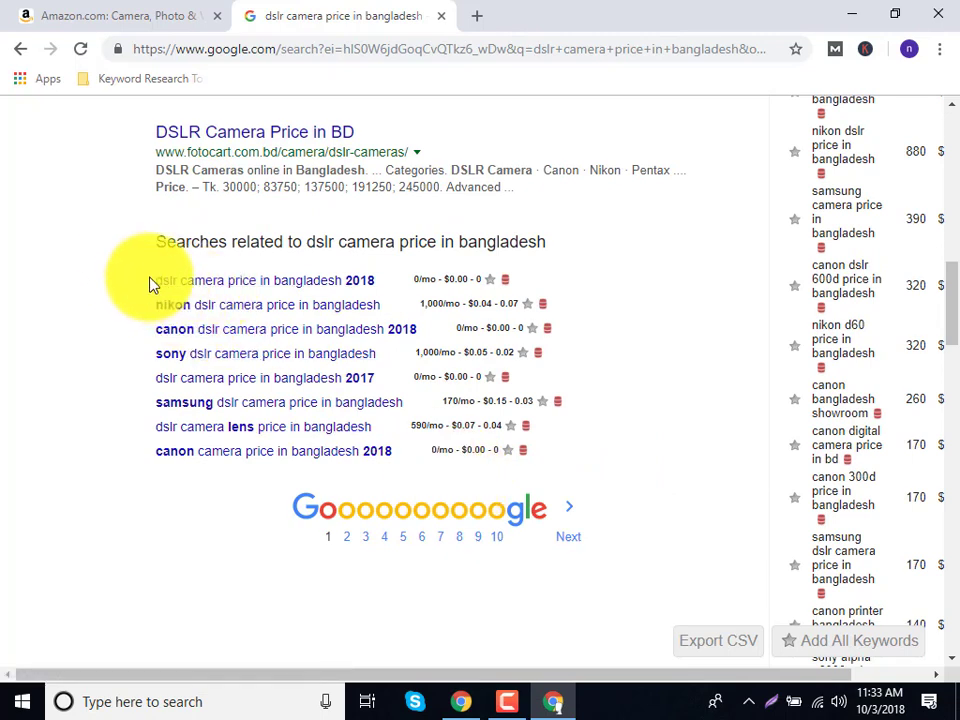
drag(149, 285, 253, 284)
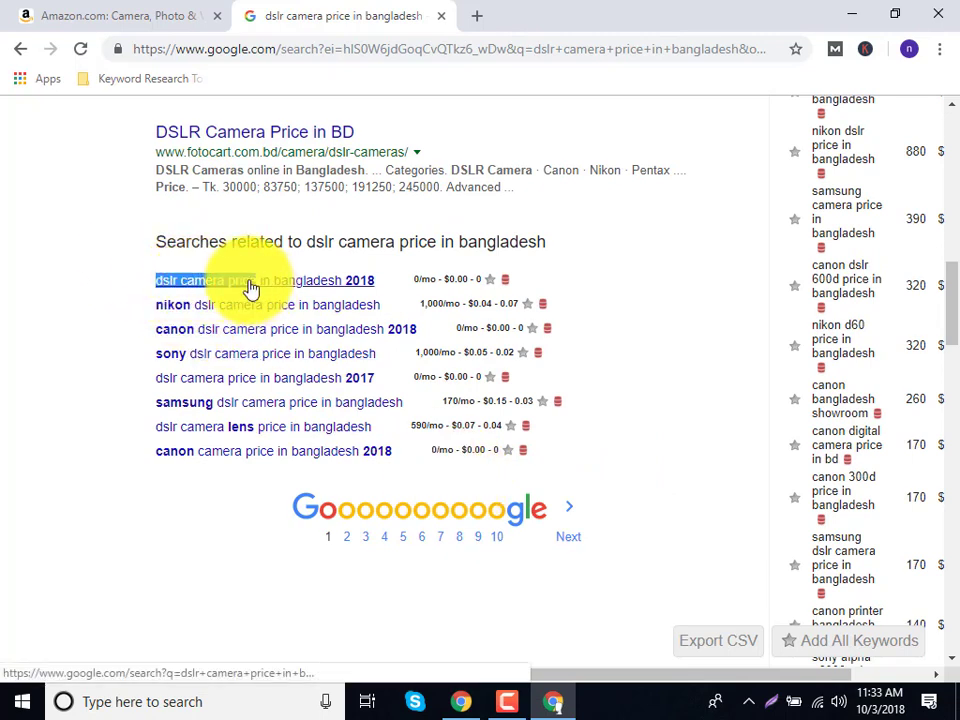
click(107, 274)
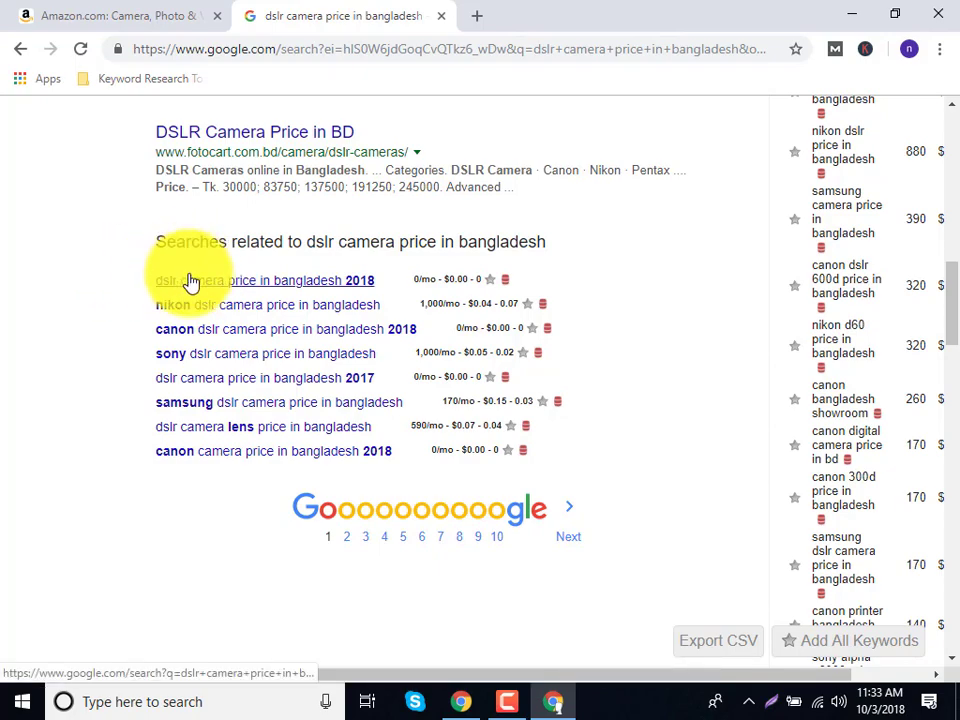
Step: Change the query to "camera price in usa" and search Google for it
drag(191, 281, 242, 306)
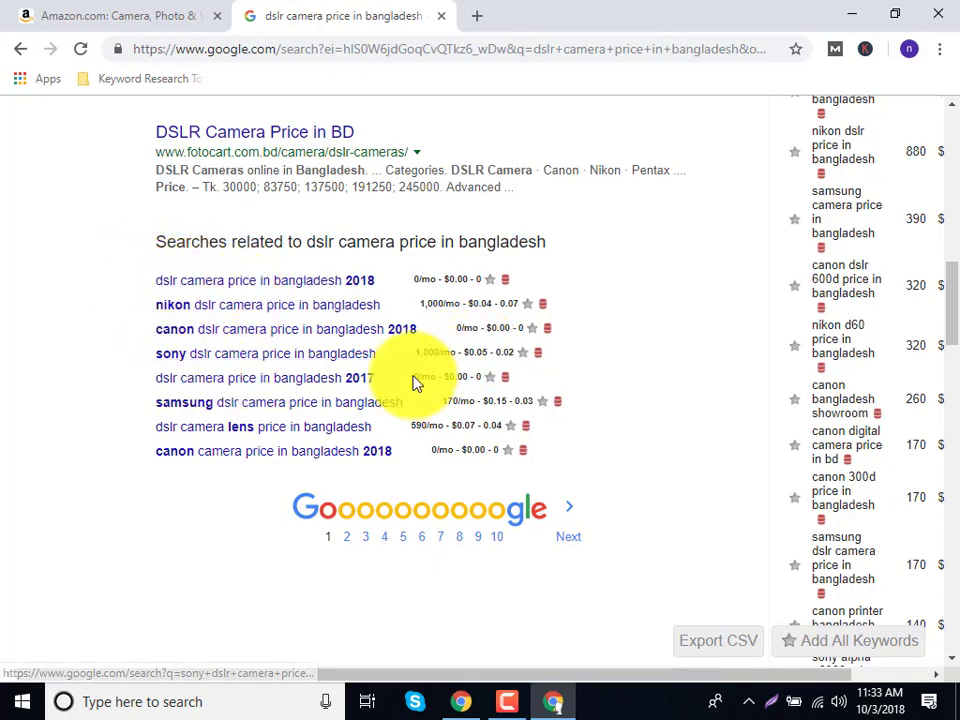
scroll(248, 310, up, 10)
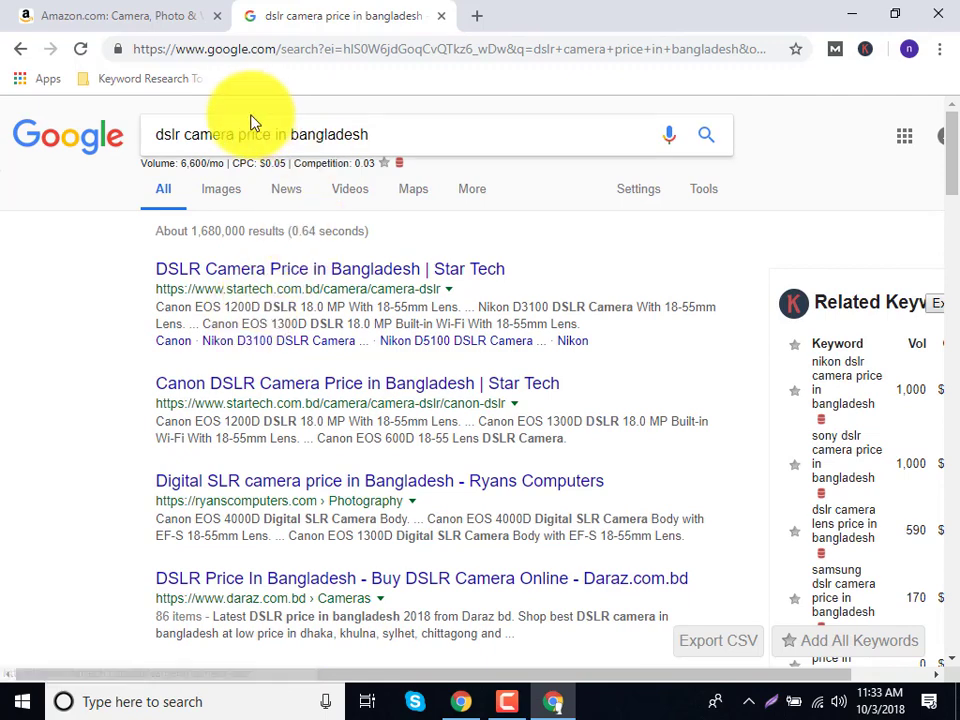
click(187, 139)
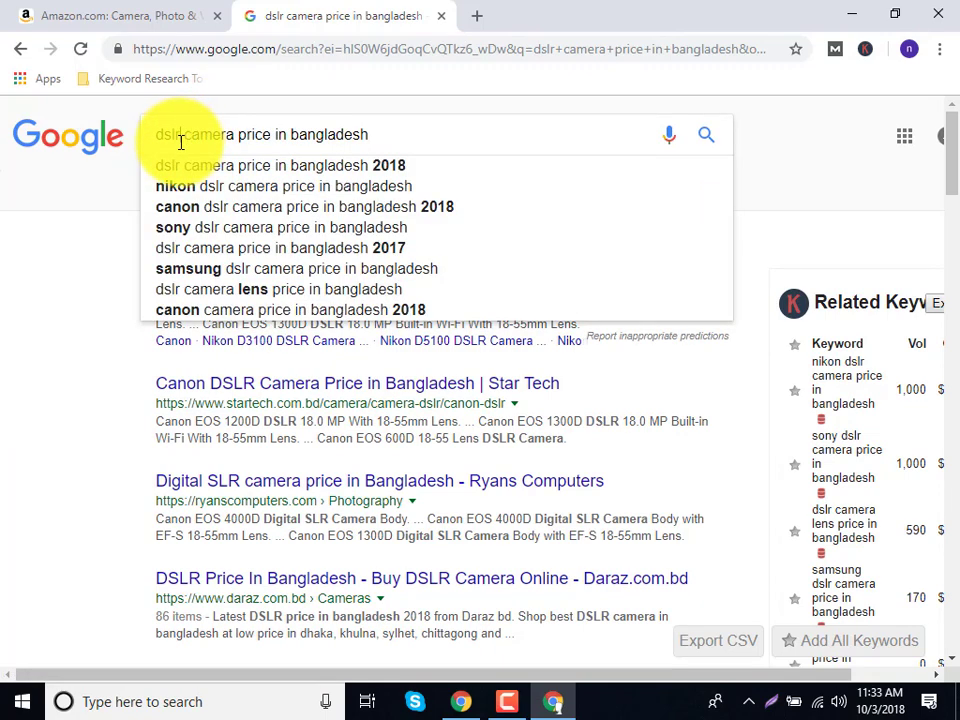
key(BackSpace)
key(BackSpace)
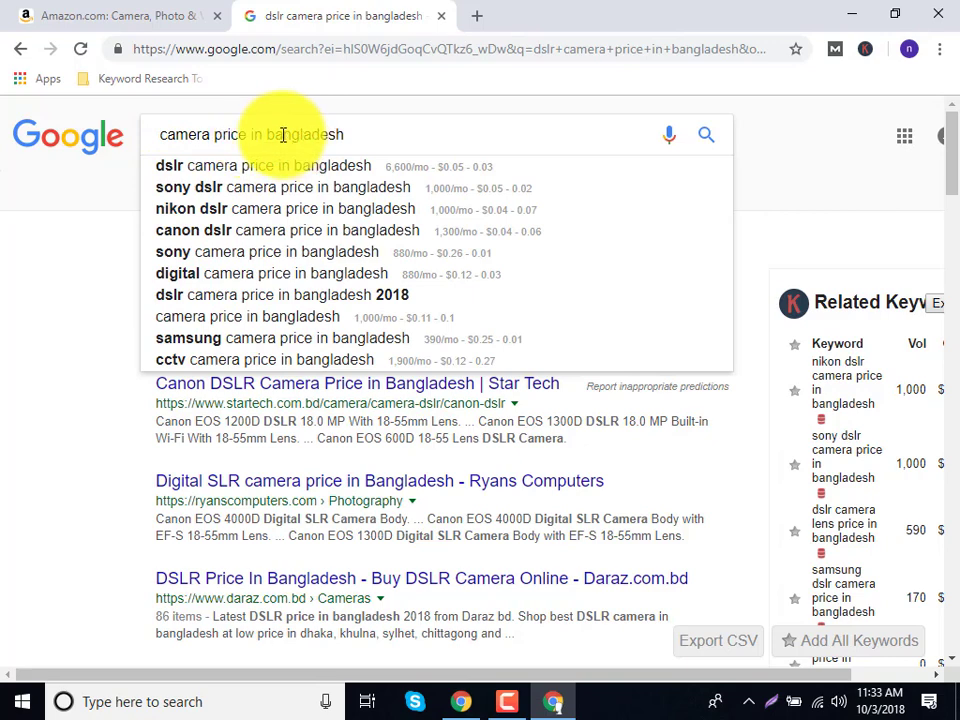
text(us)
key(Return)
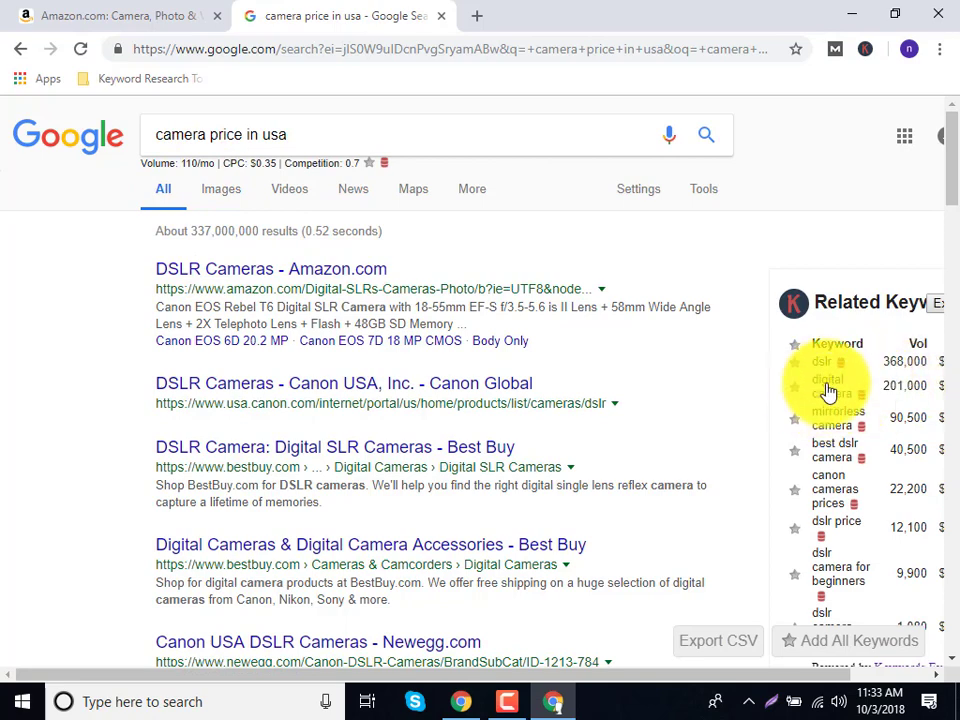
Step: Replace the query with "digital camera" and search Google for it
click(181, 136)
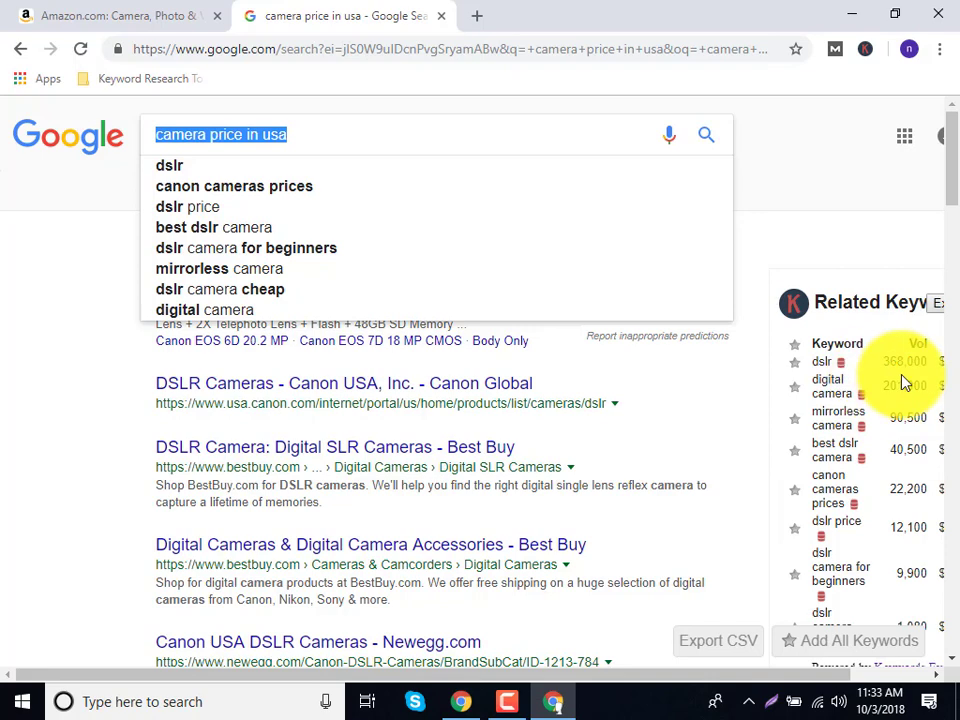
text(di)
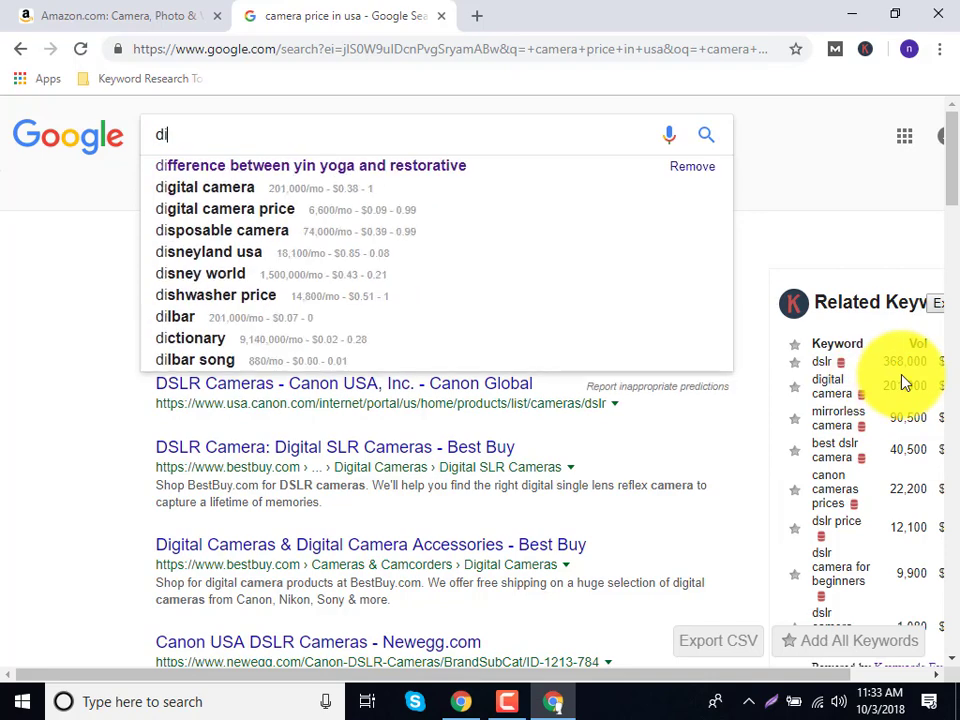
text(gital camr)
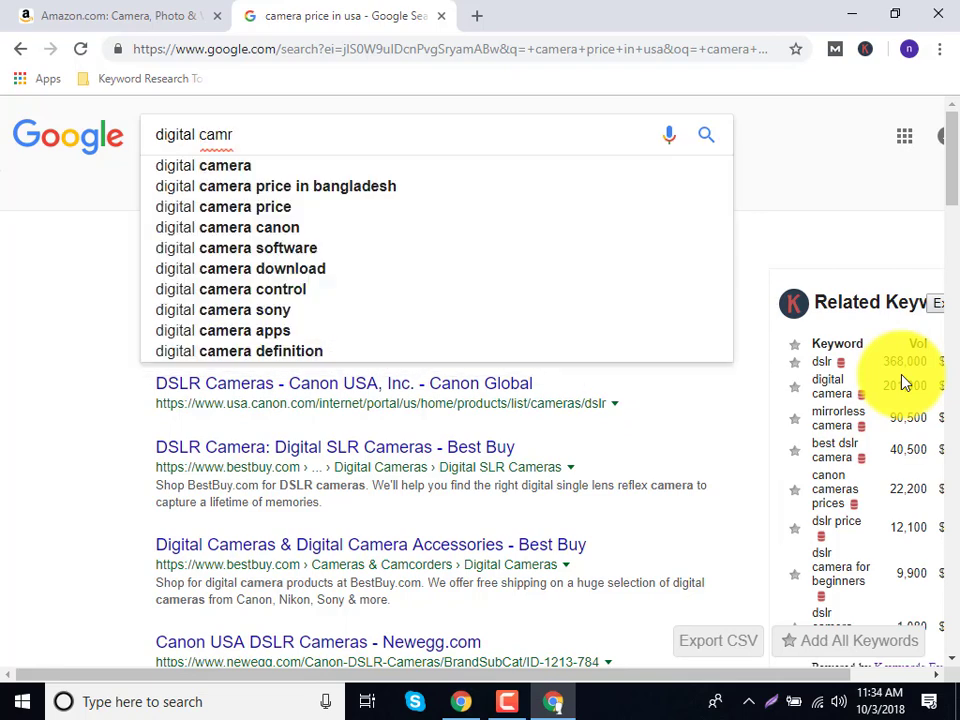
key(BackSpace)
text(e)
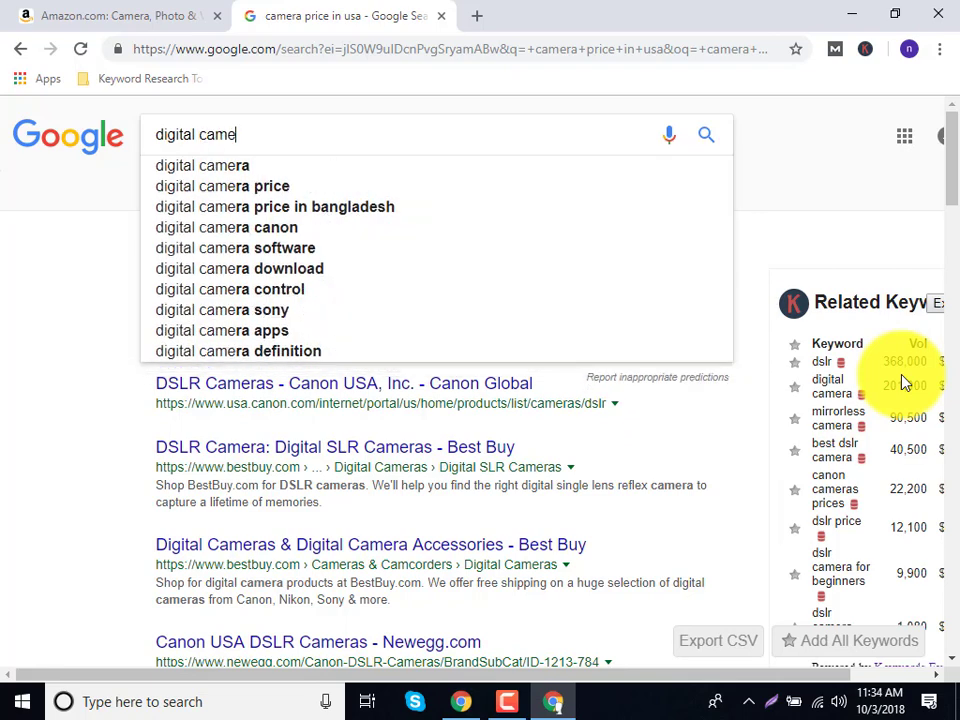
text(ra)
key(Return)
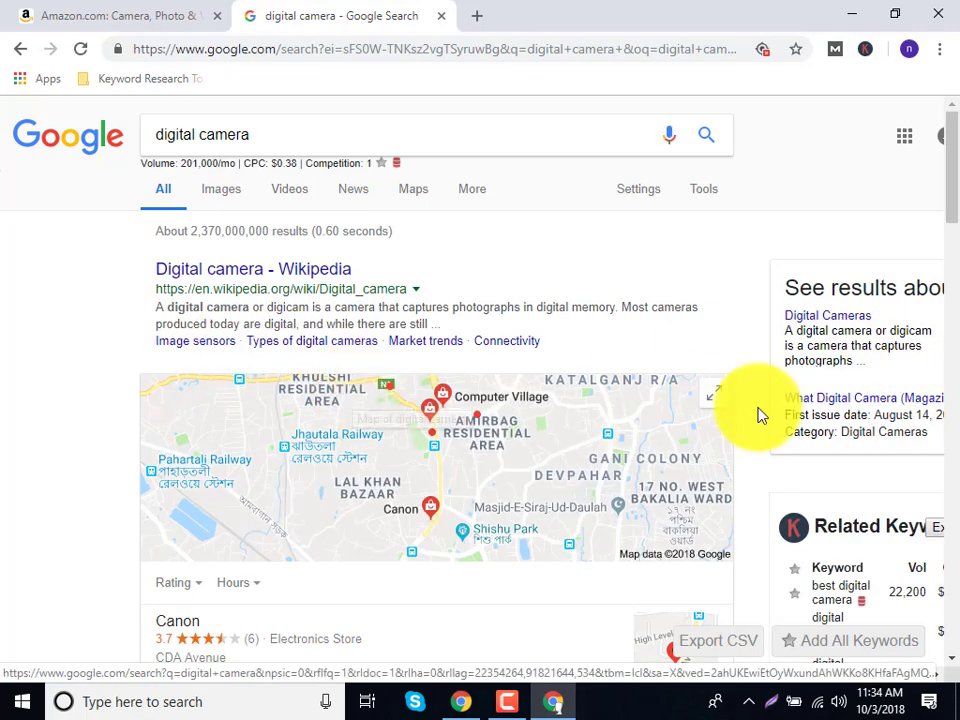
Step: Examine the Keywords Everywhere related keywords and the related searches with their volumes for "digital camera"
scroll(758, 415, down, 2)
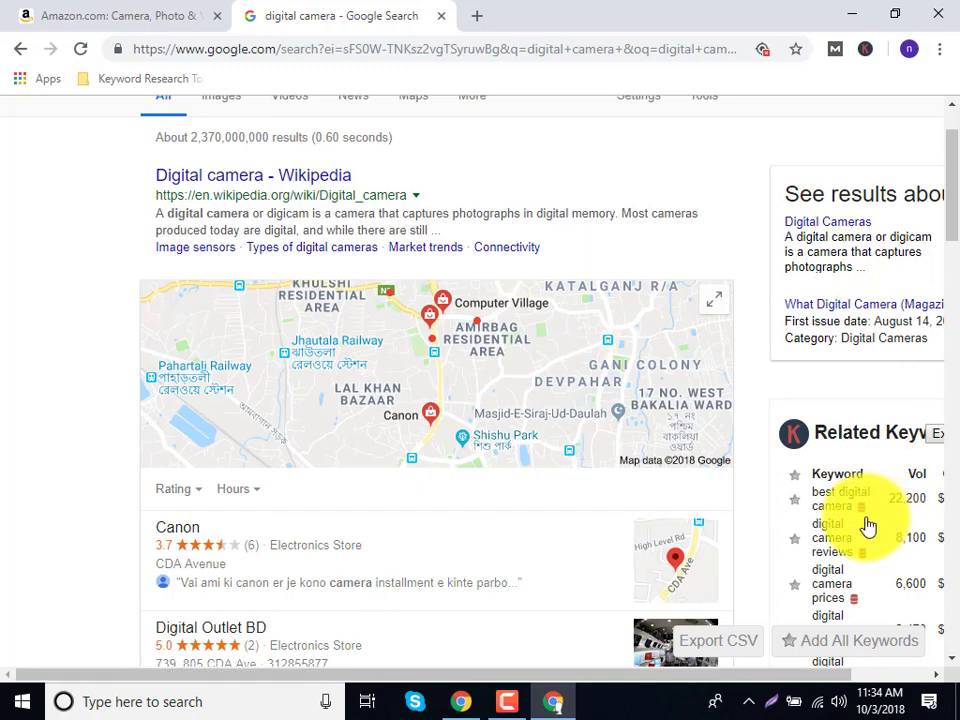
scroll(840, 520, down, 2)
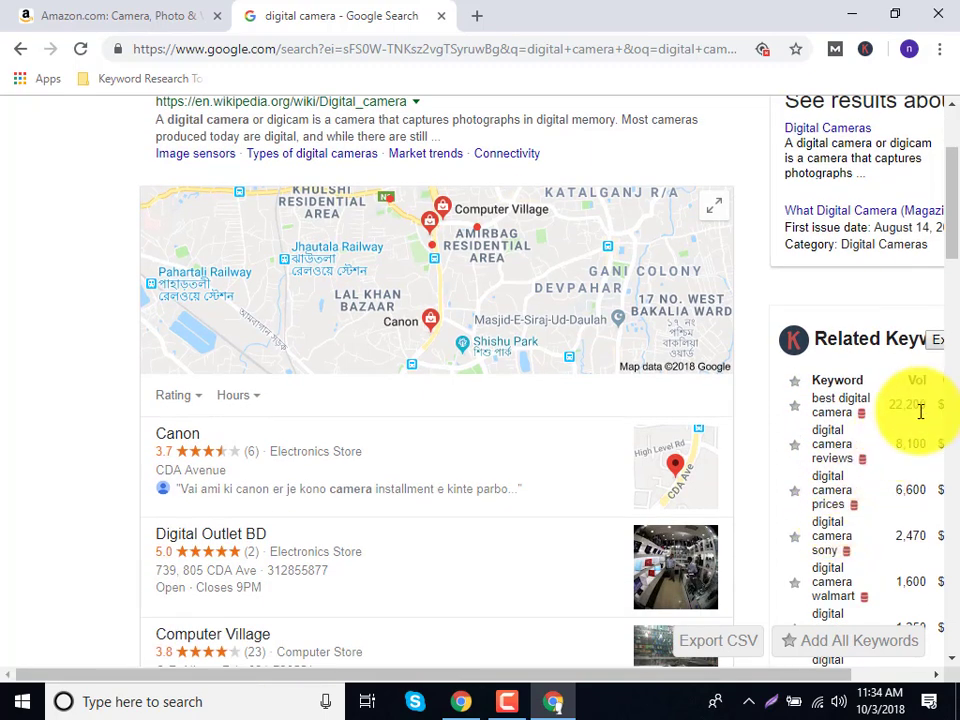
scroll(594, 514, down, 10)
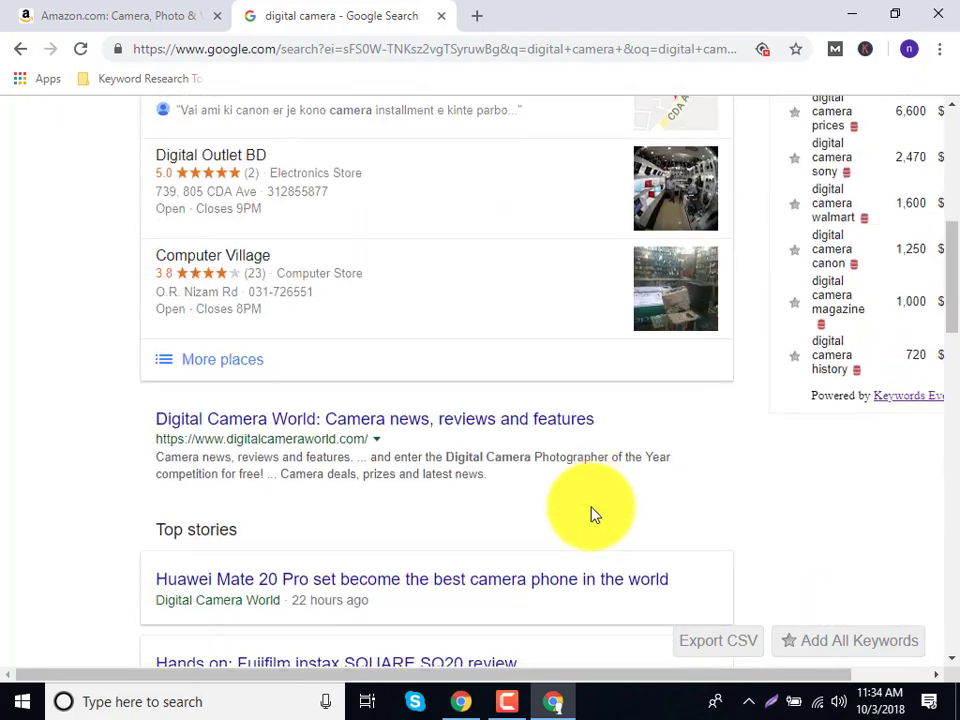
scroll(590, 513, down, 9)
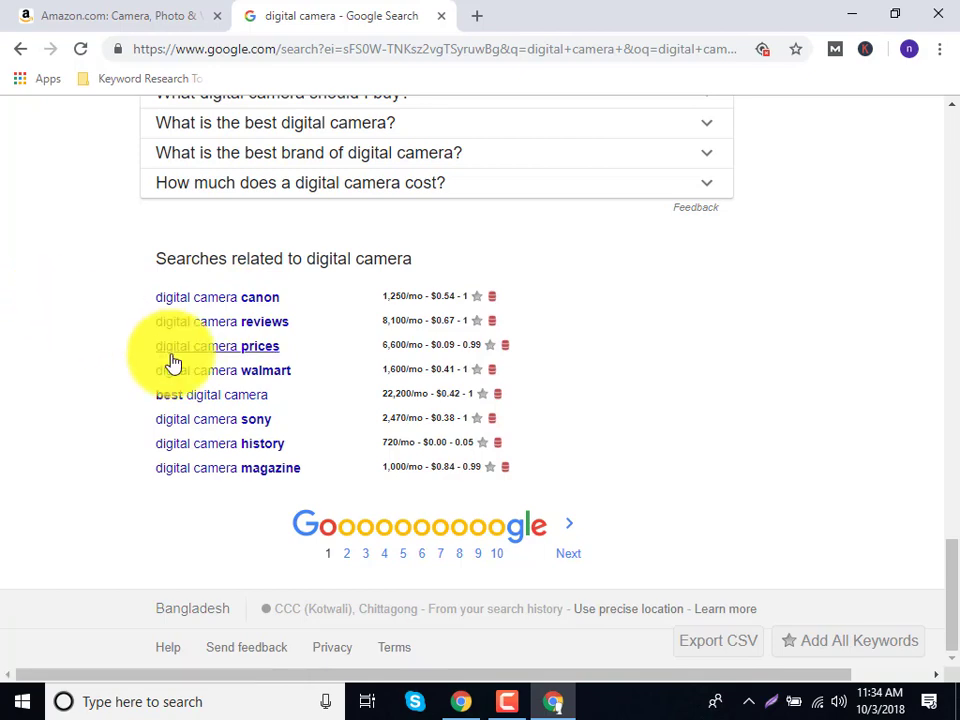
scroll(171, 360, up, 5)
scroll(178, 366, down, 5)
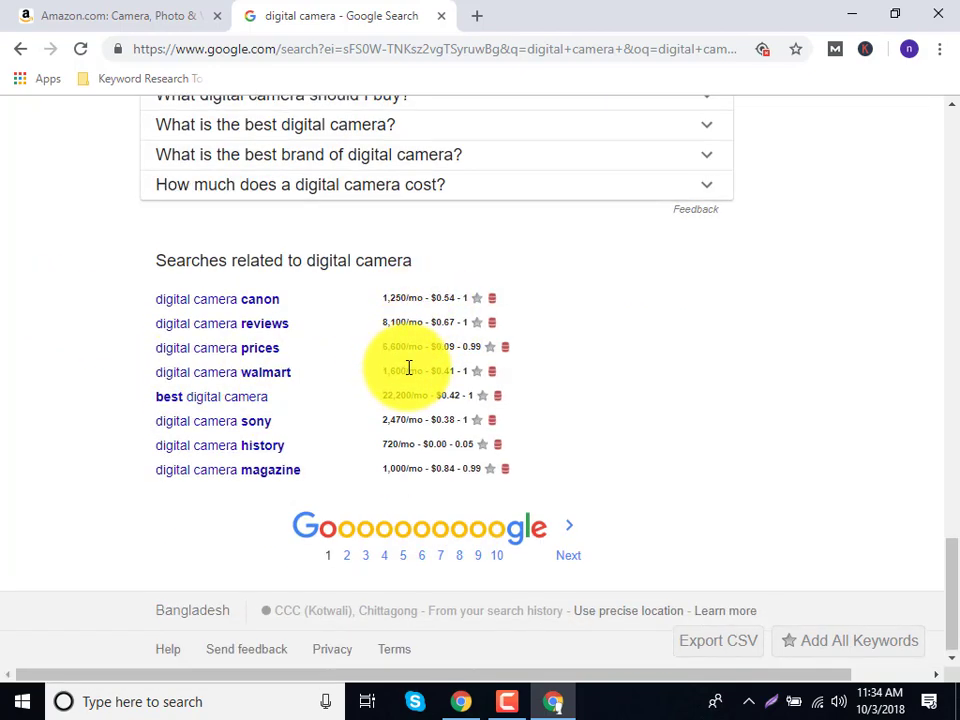
scroll(407, 369, up, 5)
Step: Search Google for "google adword" in a new tab and open the Google Ads result
click(472, 20)
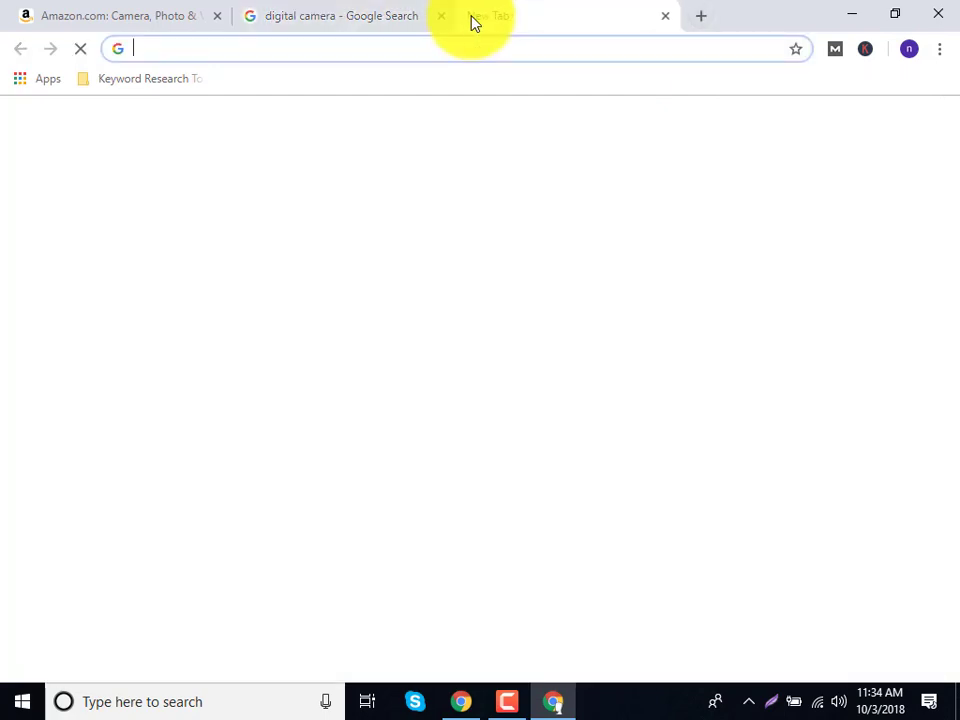
text(ggoogl)
key(BackSpace)
key(BackSpace)
key(BackSpace)
key(BackSpace)
key(BackSpace)
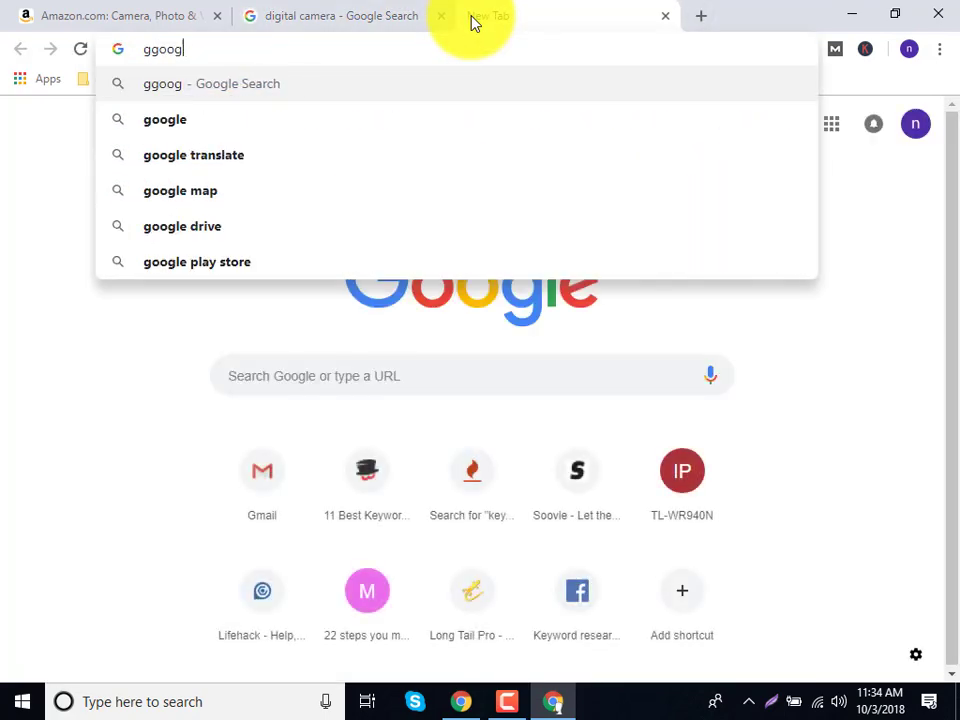
text(oogle adword)
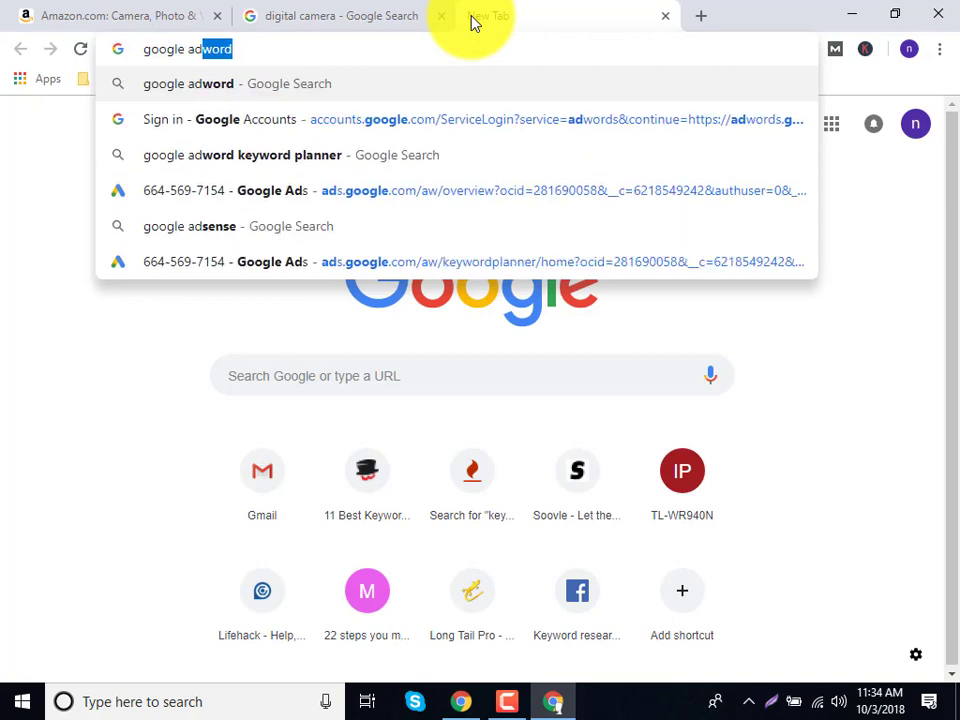
key(Return)
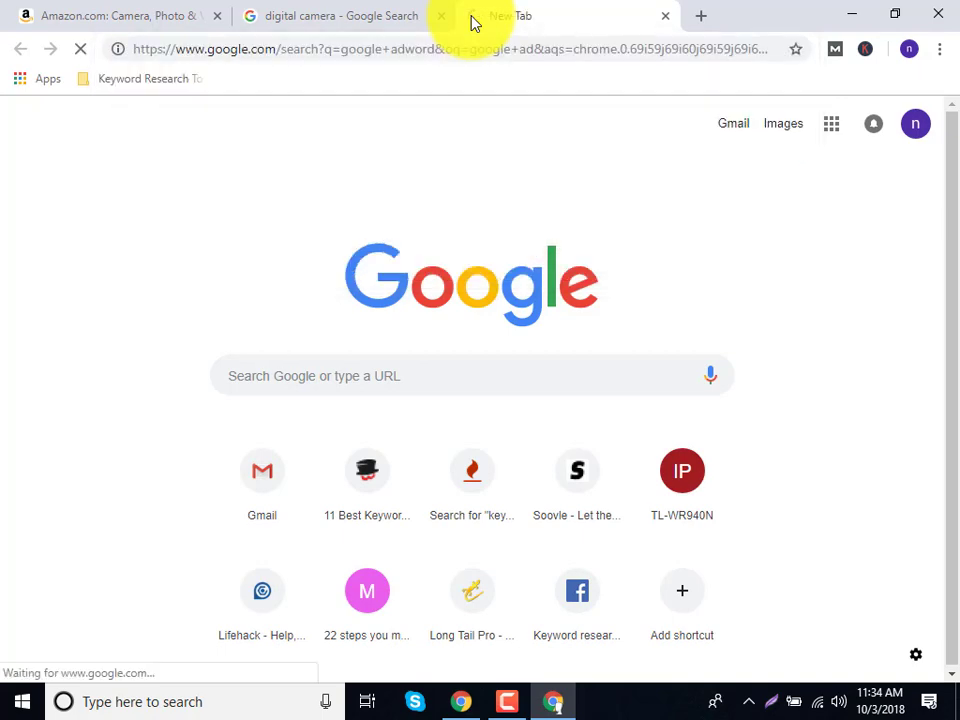
click(221, 270)
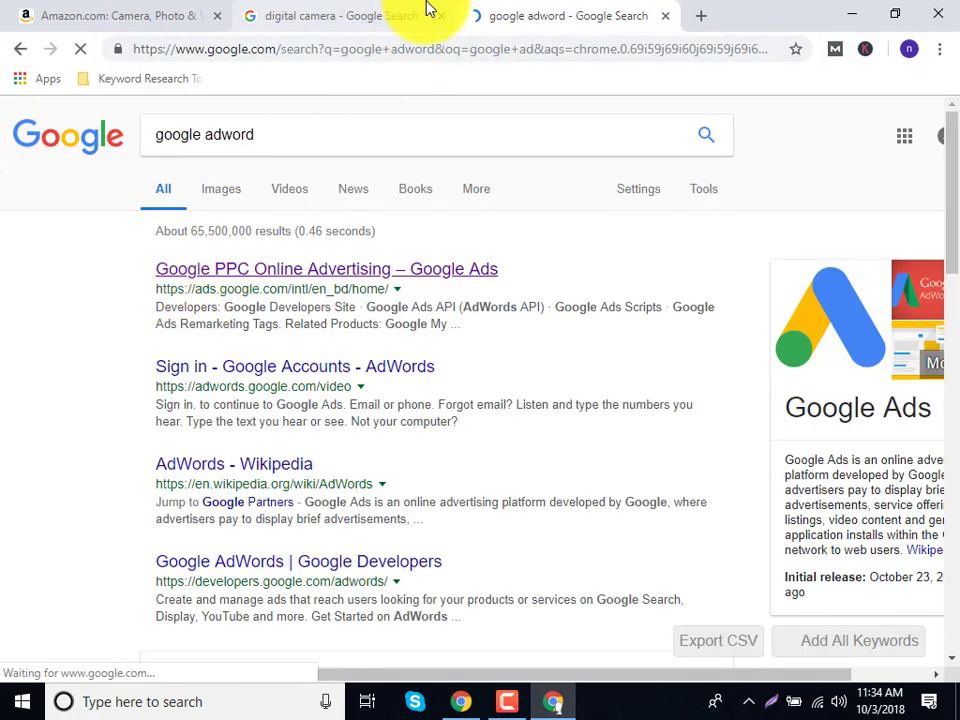
Step: Return to the "digital camera" results, copy the query text and clear it from the search box
click(426, 10)
scroll(257, 176, up, 10)
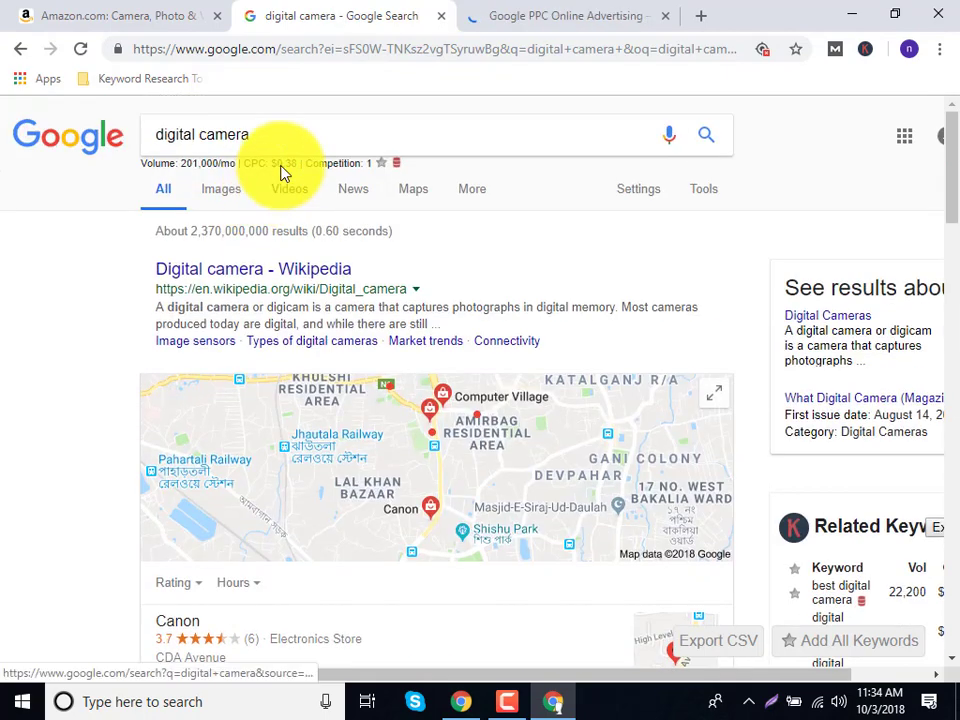
drag(273, 128, 44, 148)
key(ctrl+c)
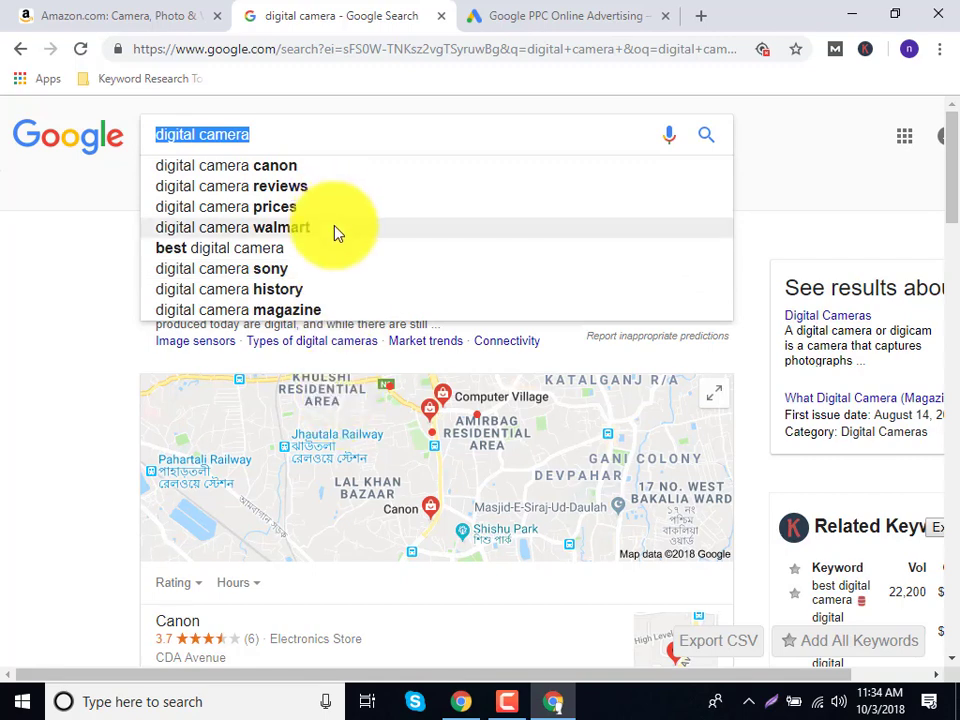
key(BackSpace)
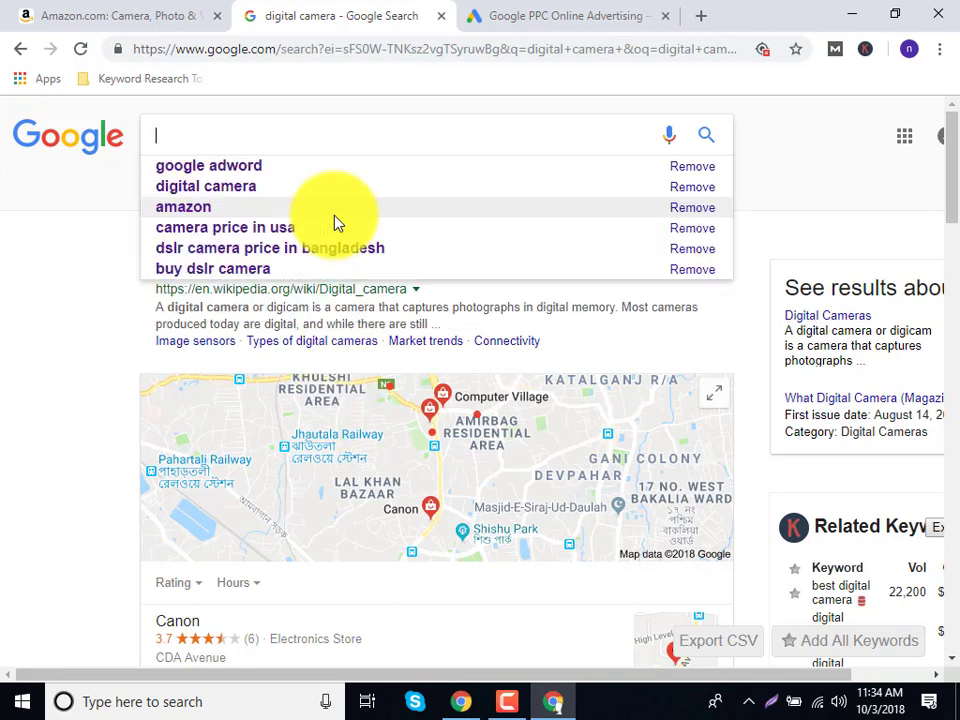
Step: Start signing in to Google Ads from its home page
click(537, 12)
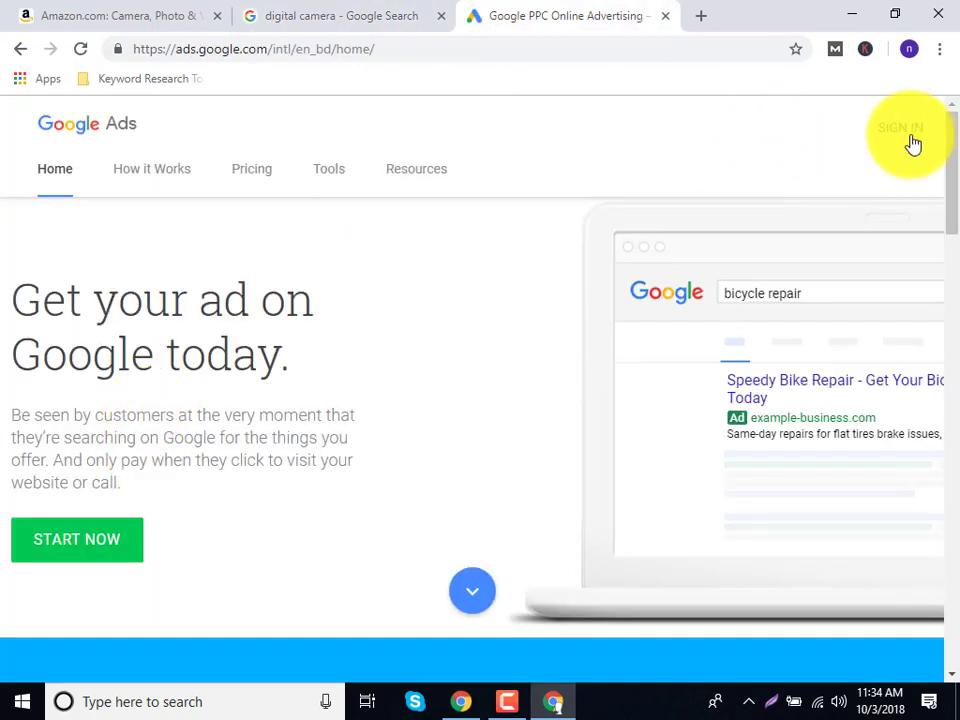
click(913, 133)
Step: Review the "digital camera" related searches and keyword volumes again, and re-enter "digital camera" as the Google query to check its suggestions
click(354, 12)
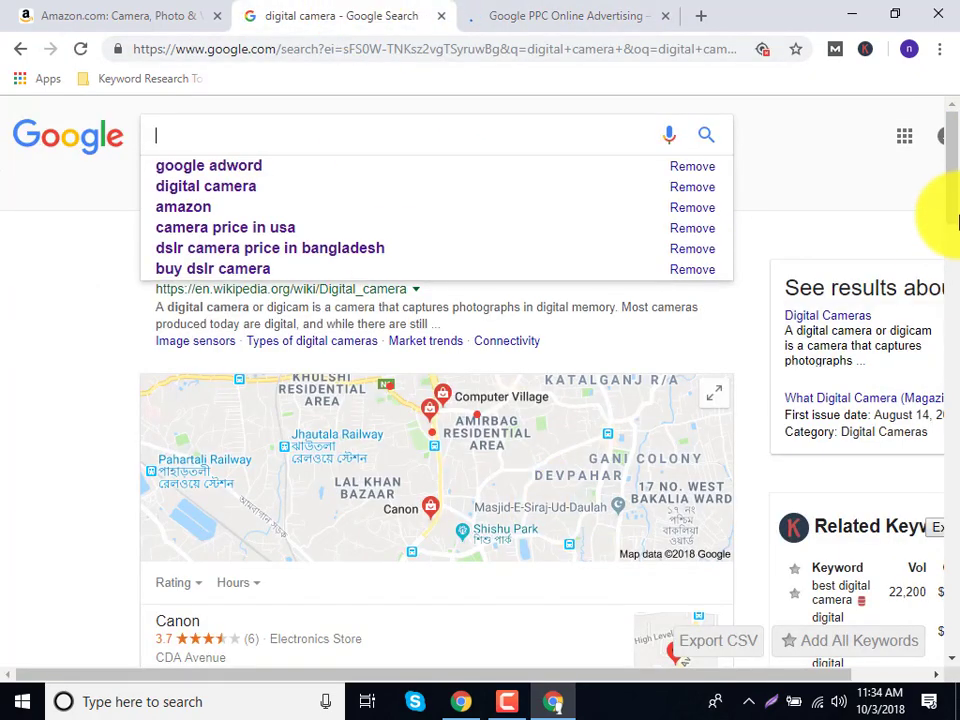
scroll(780, 485, down, 3)
scroll(467, 542, down, 15)
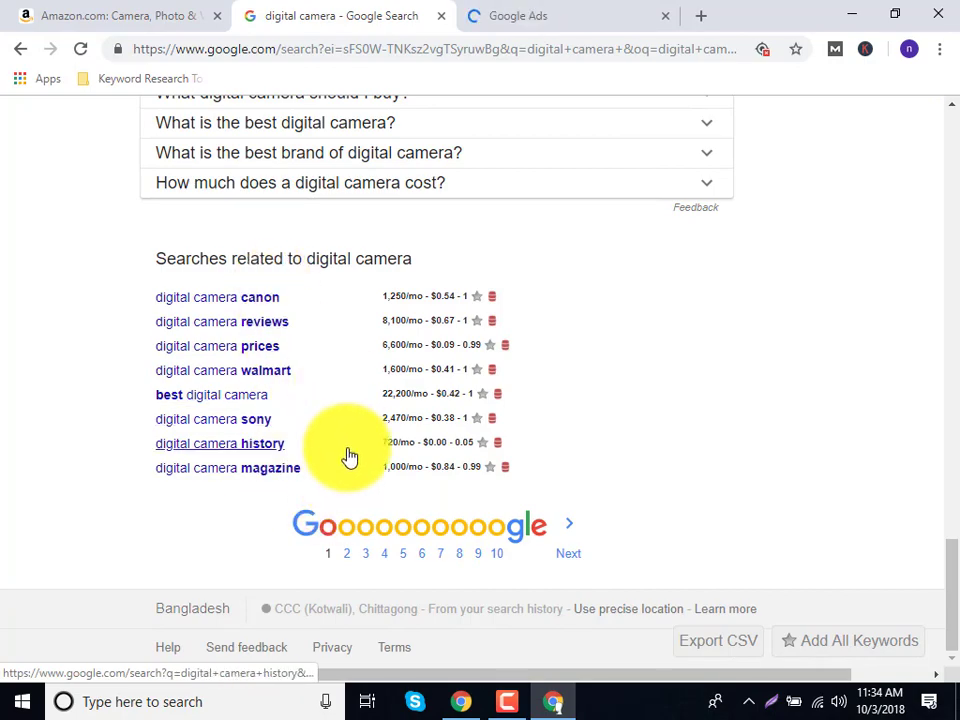
scroll(806, 302, up, 6)
scroll(531, 564, down, 5)
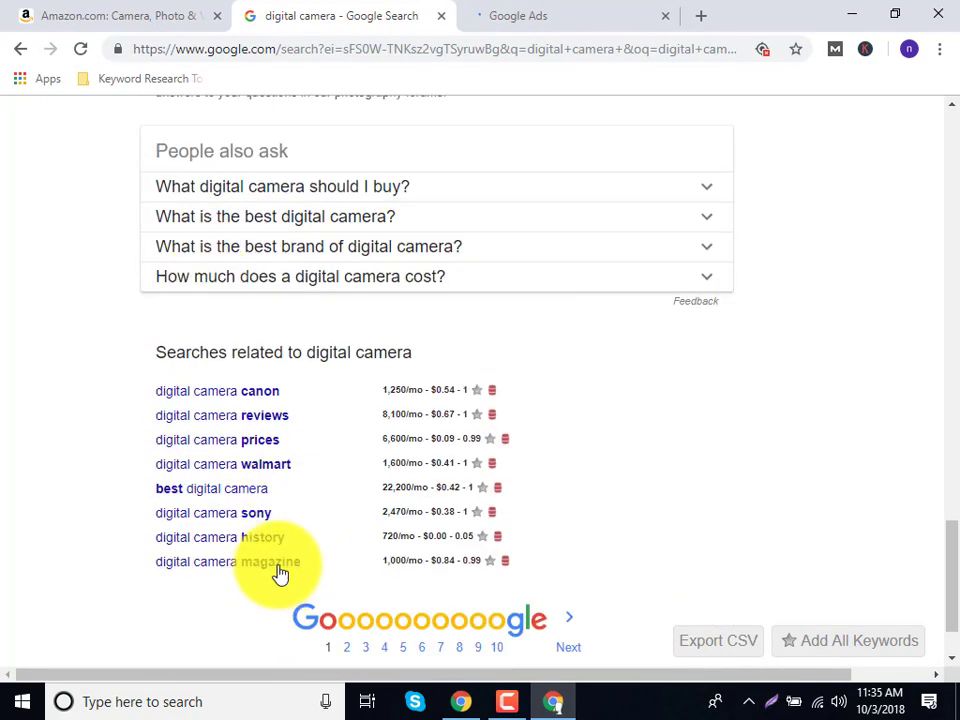
scroll(915, 411, up, 12)
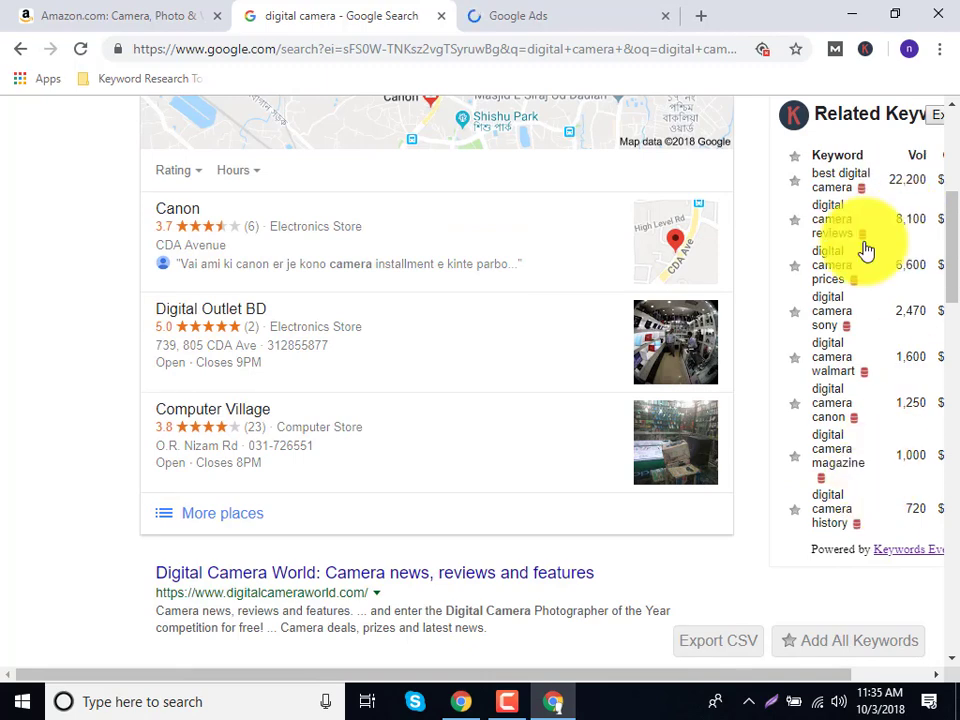
scroll(864, 294, up, 3)
scroll(422, 152, up, 2)
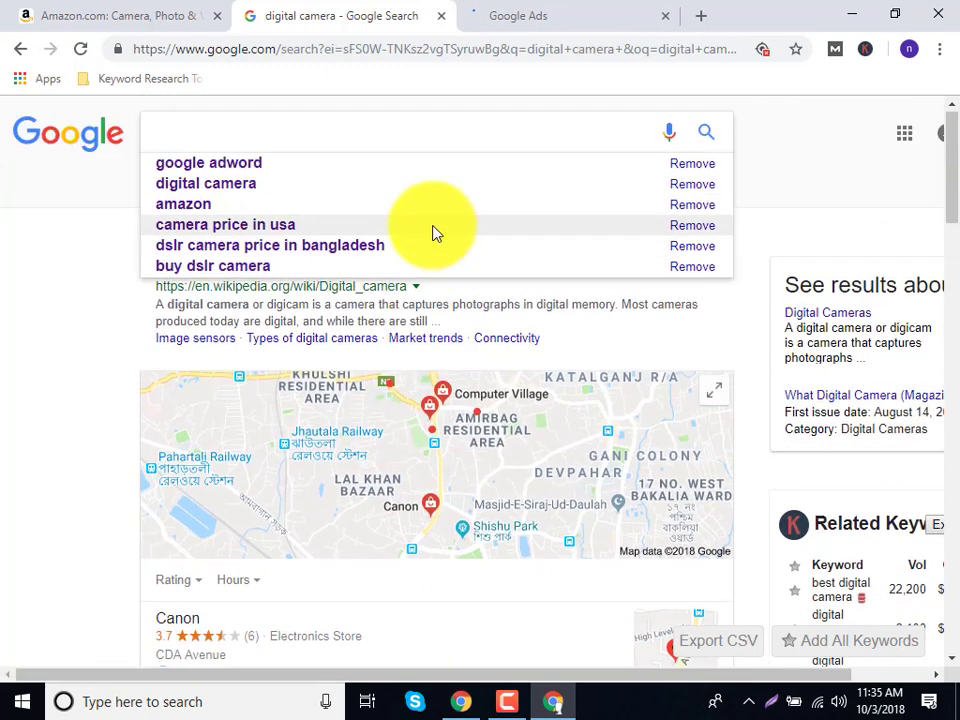
text(digital camera)
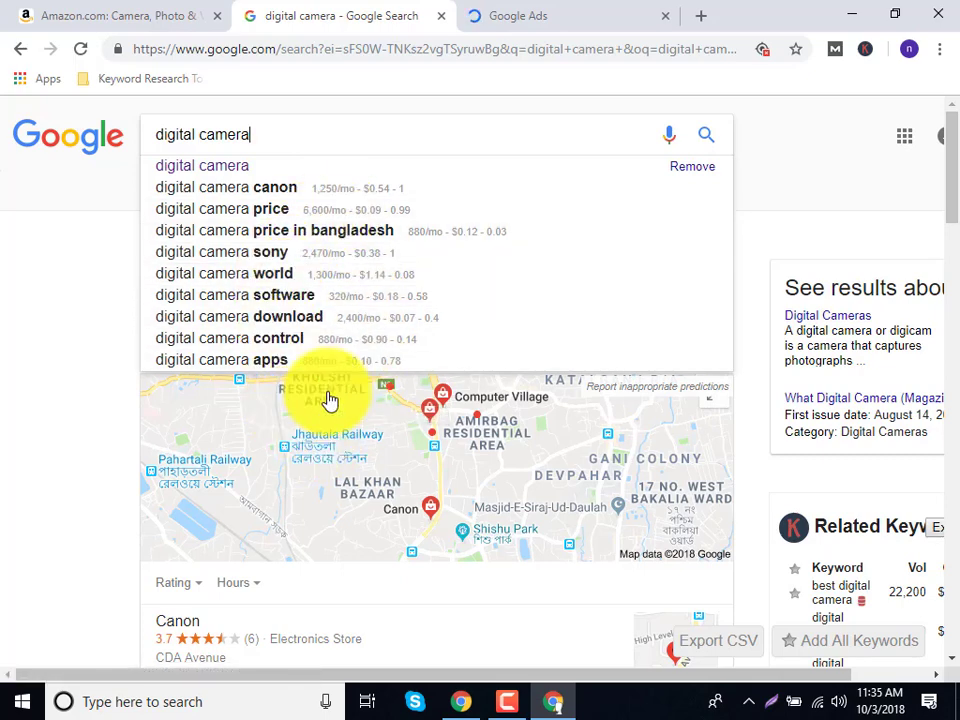
Step: Open Keyword Planner in the Google Ads account and choose to find new keywords
click(632, 12)
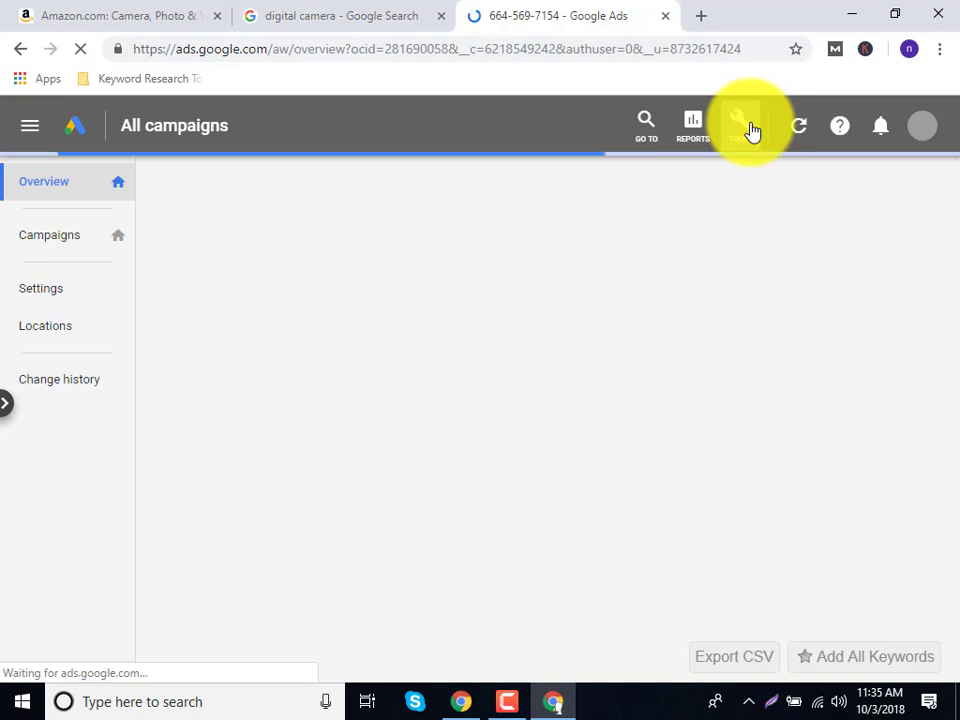
click(750, 130)
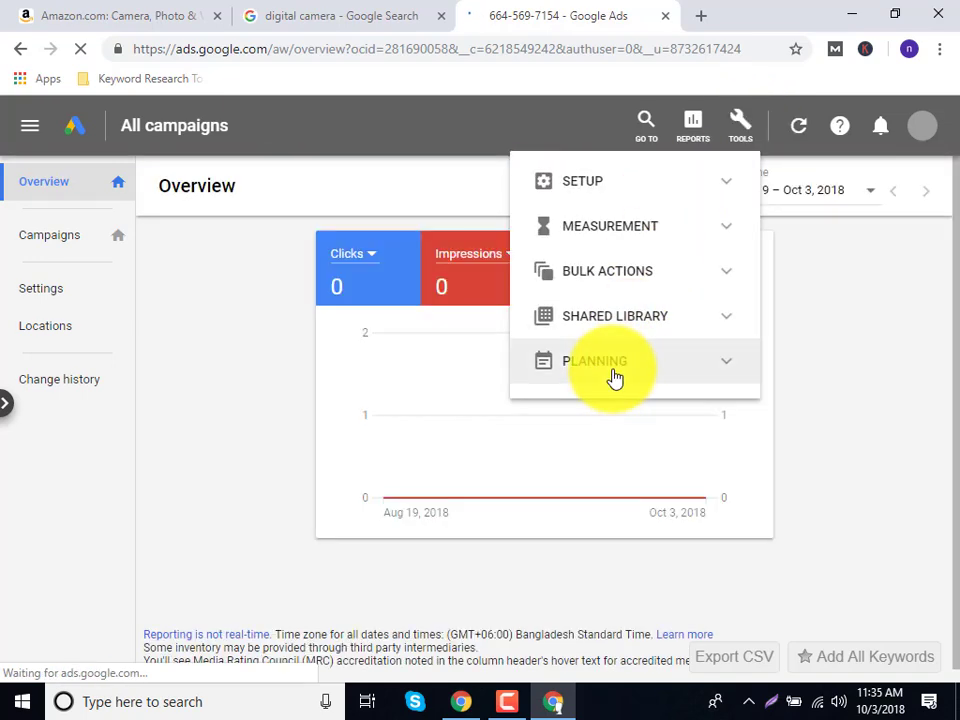
click(604, 374)
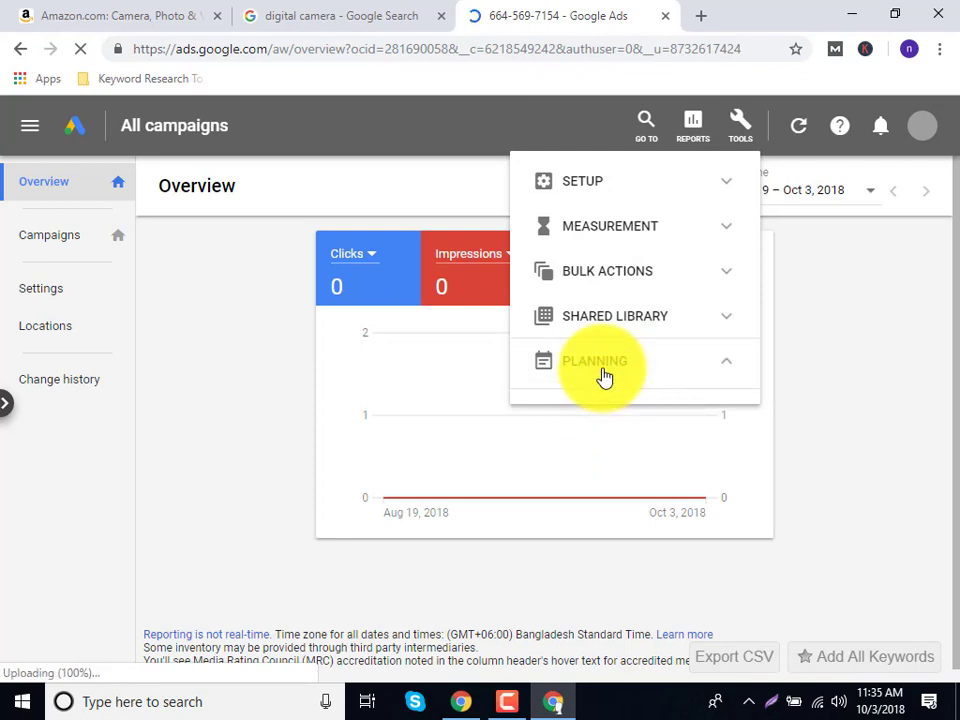
click(624, 399)
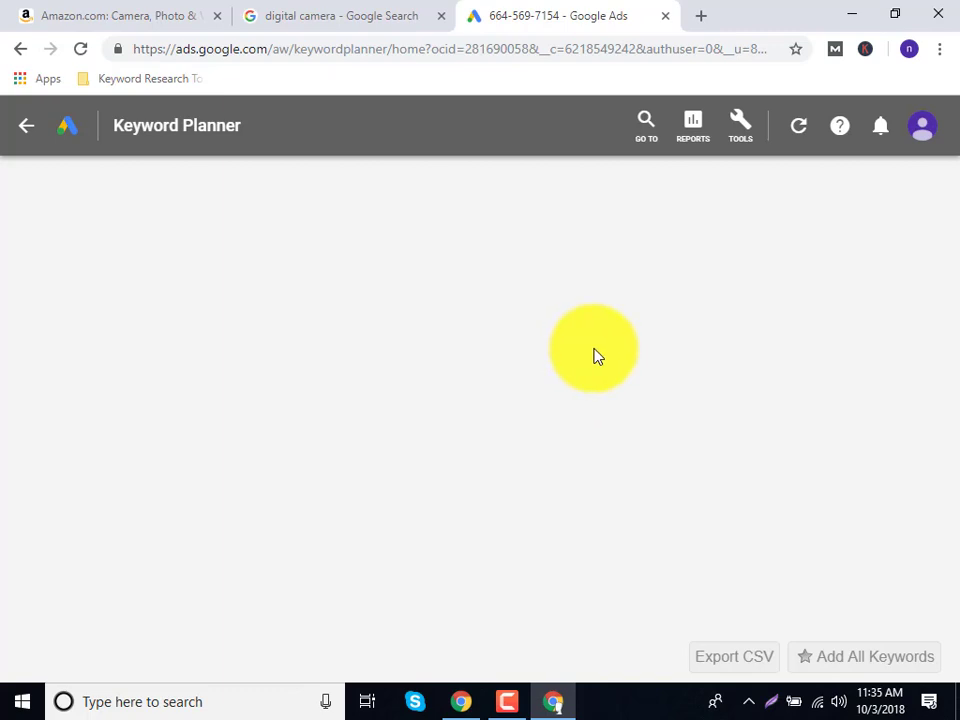
click(328, 328)
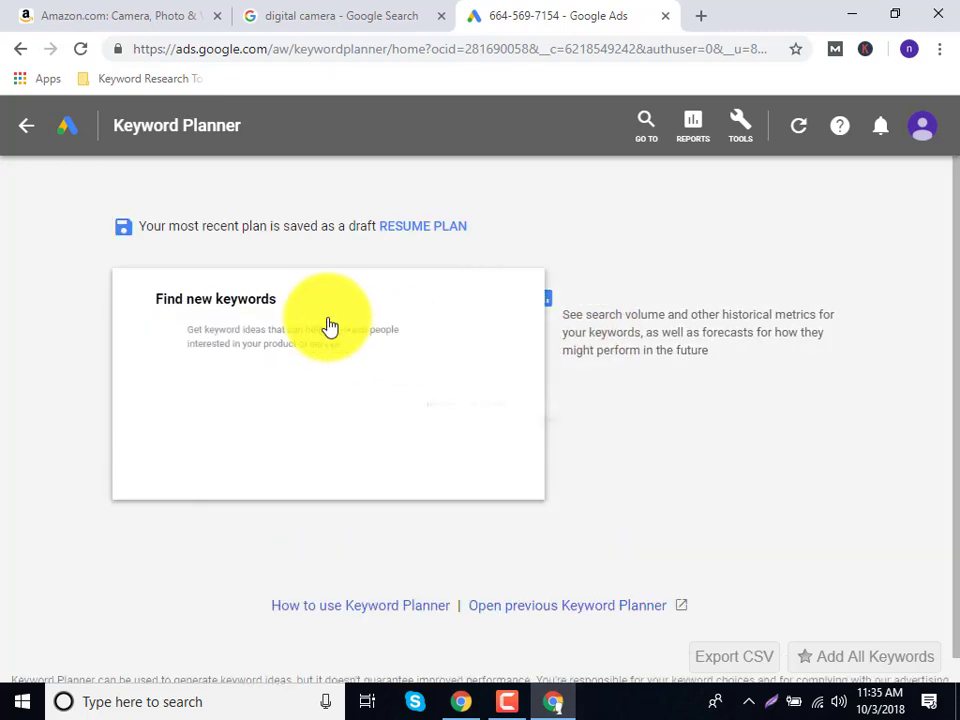
Step: Get Keyword Planner ideas for the keyword "digital camera"
key(ctrl+v)
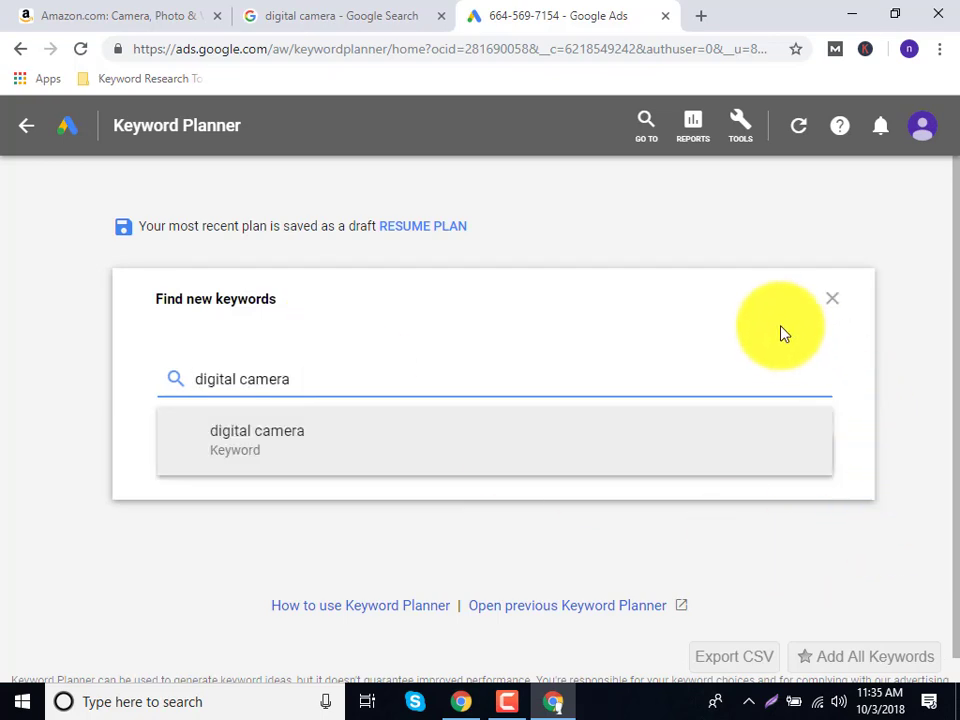
key(Return)
click(785, 453)
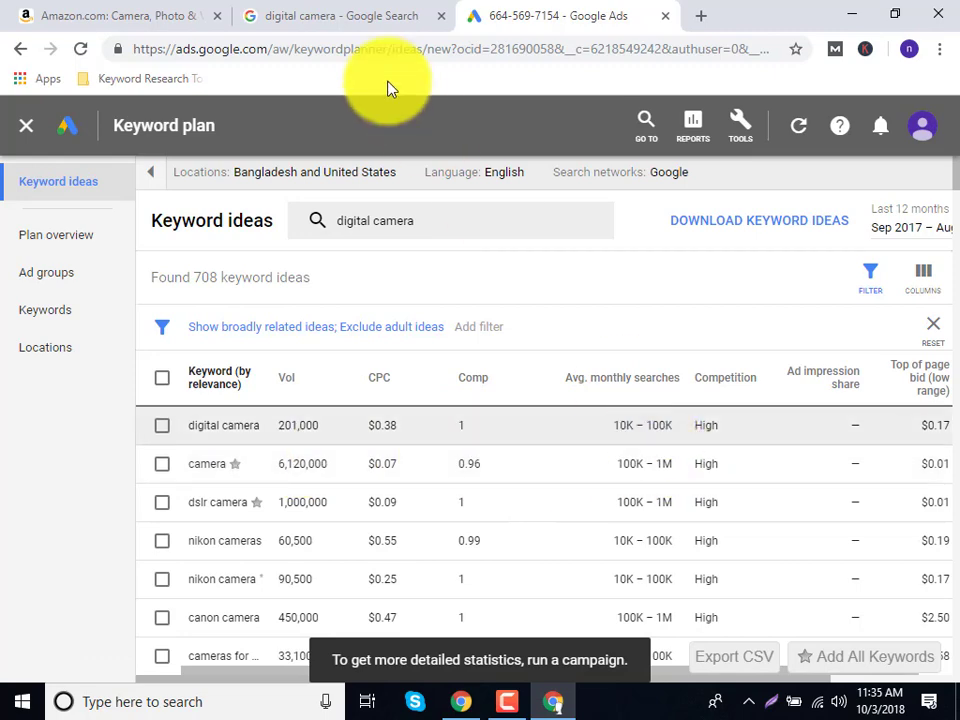
Step: Compare the Google suggestions for "digital camera" with the Keyword Planner ideas and browse the ideas' volume, CPC and competition figures
click(400, 16)
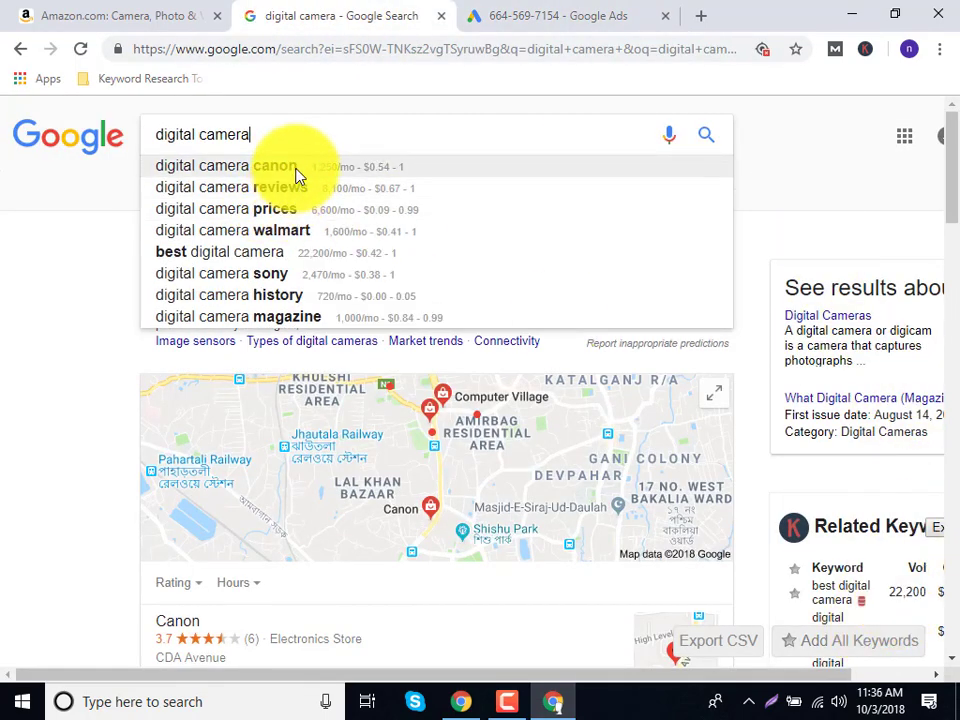
click(620, 14)
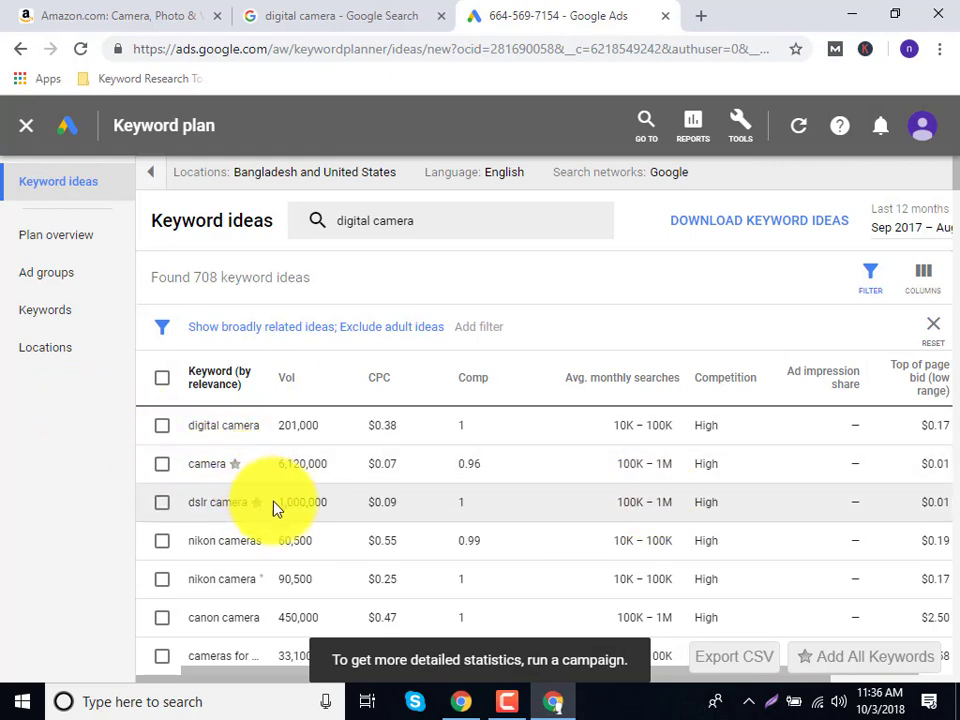
scroll(287, 576, down, 2)
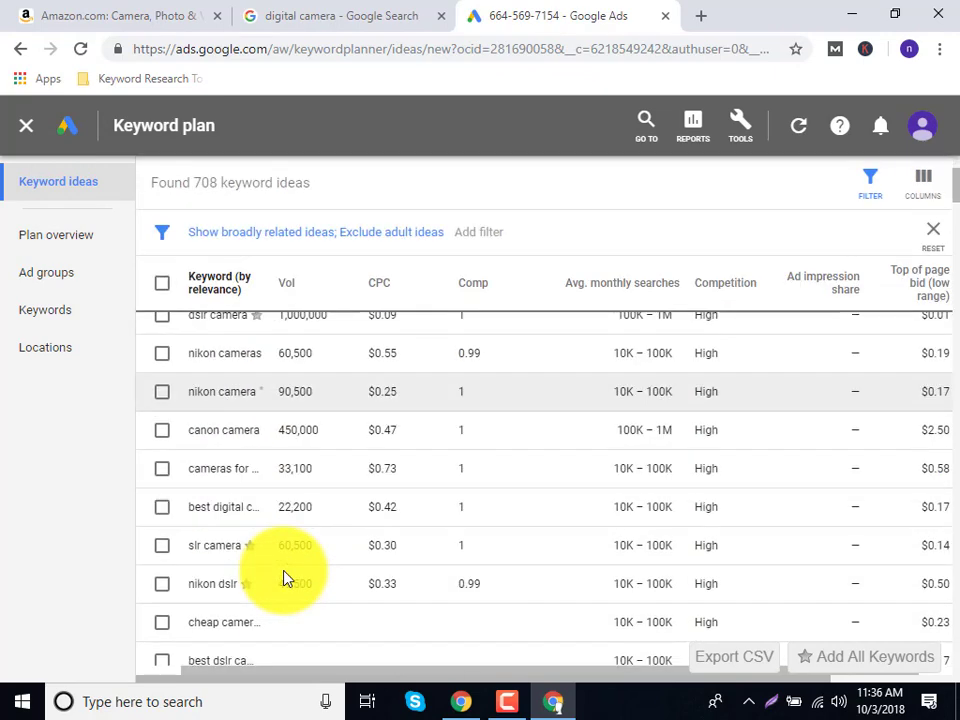
scroll(287, 576, down, 3)
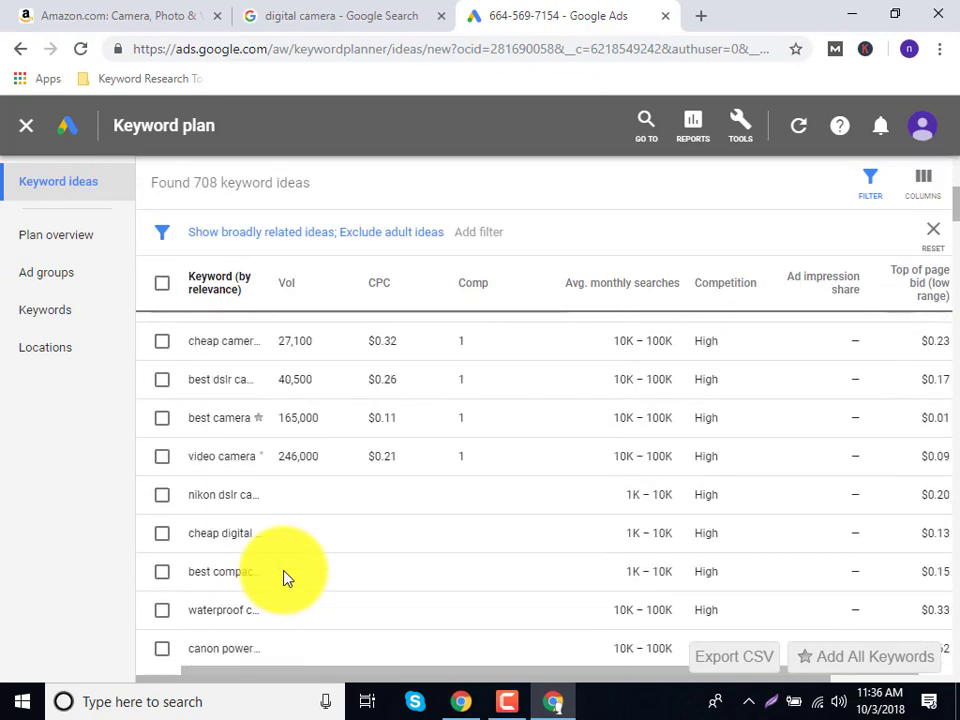
scroll(285, 574, down, 1)
scroll(950, 330, up, 6)
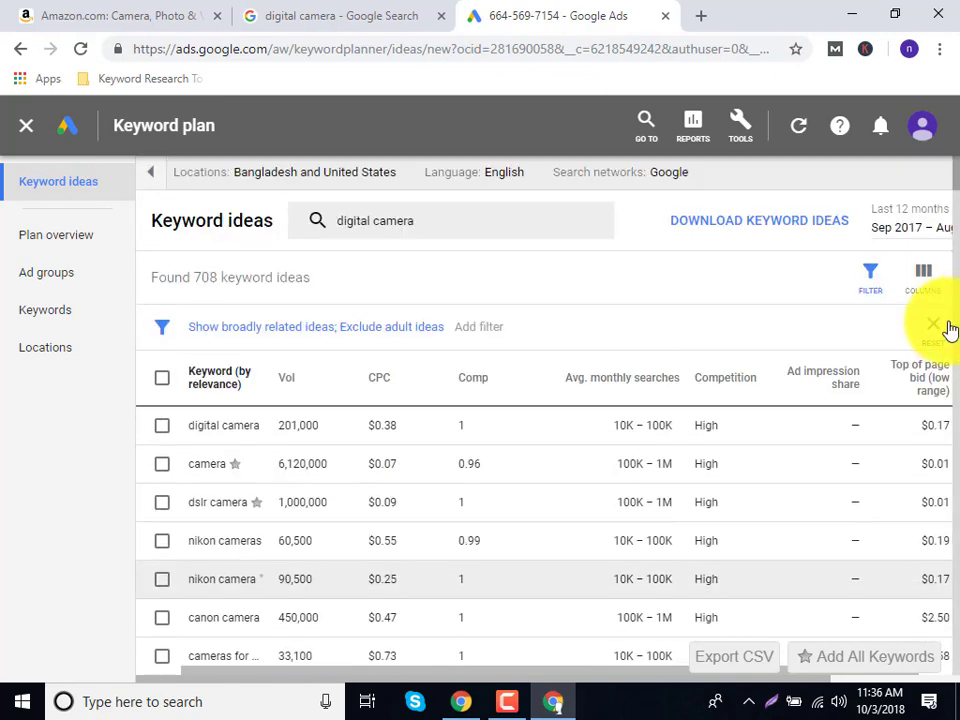
Step: Download the "digital camera" keyword ideas and open the downloaded Keyword Stats CSV file
click(795, 218)
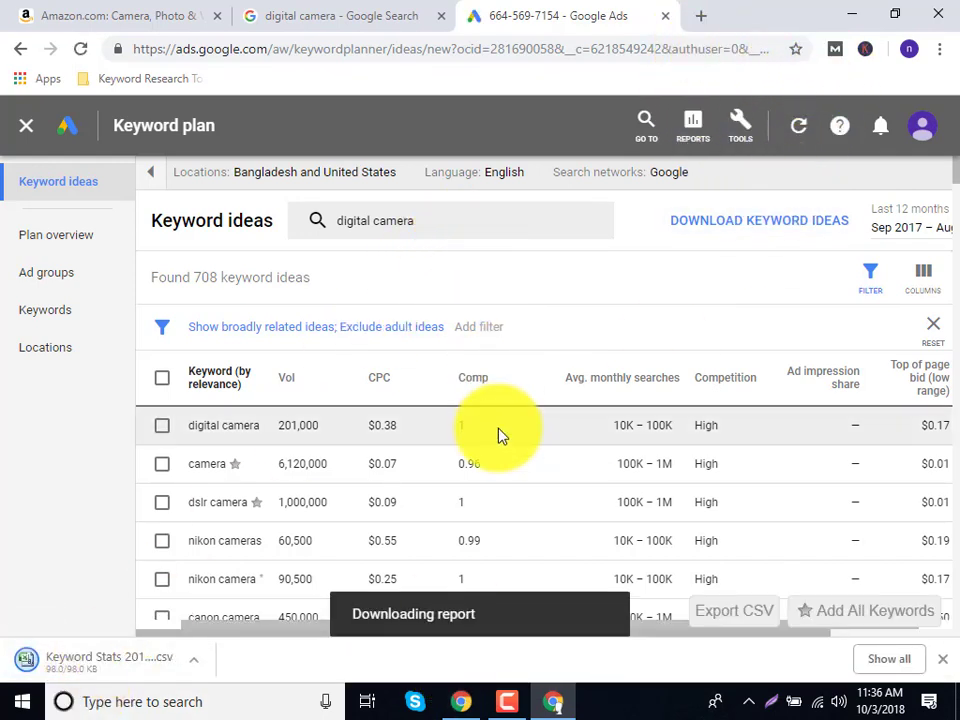
click(146, 660)
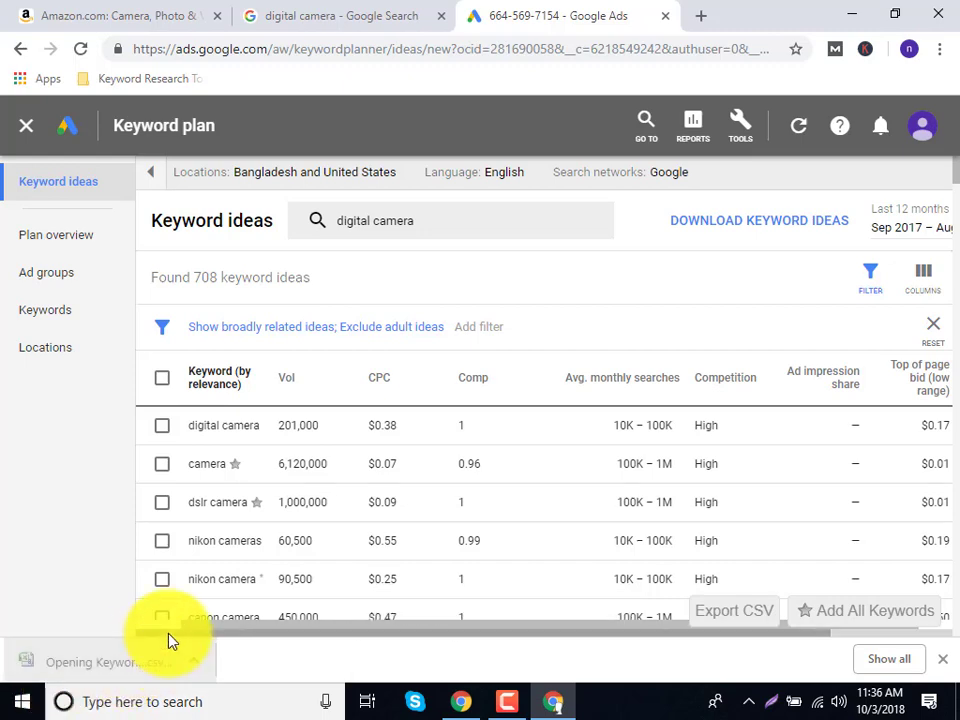
Step: Open a new browser tab and choose an option from the Keywords Everywhere extension there
click(702, 16)
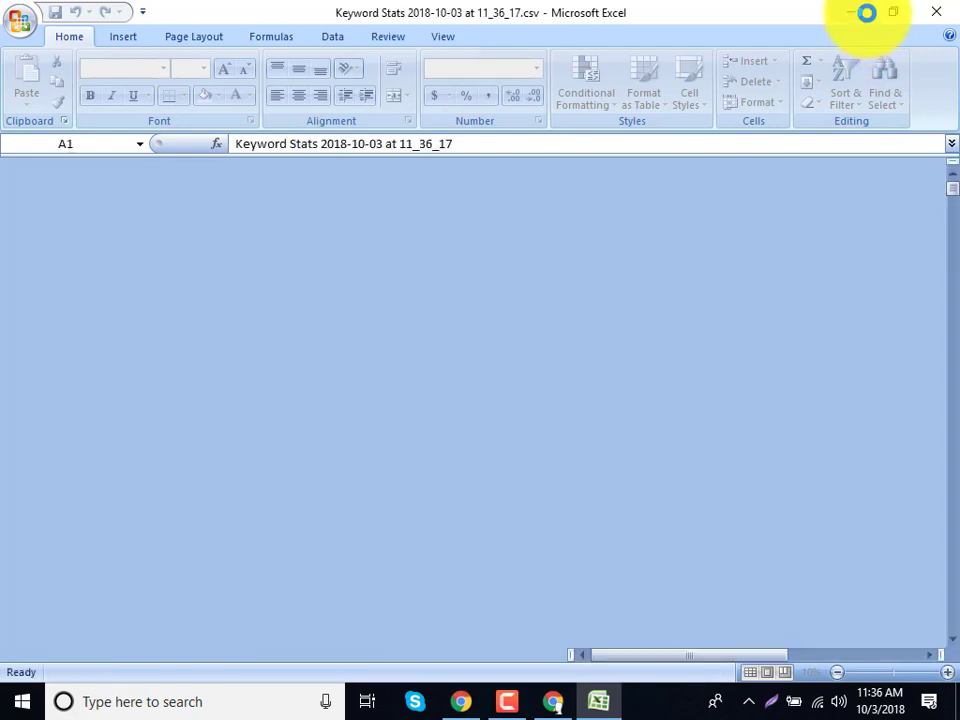
click(864, 14)
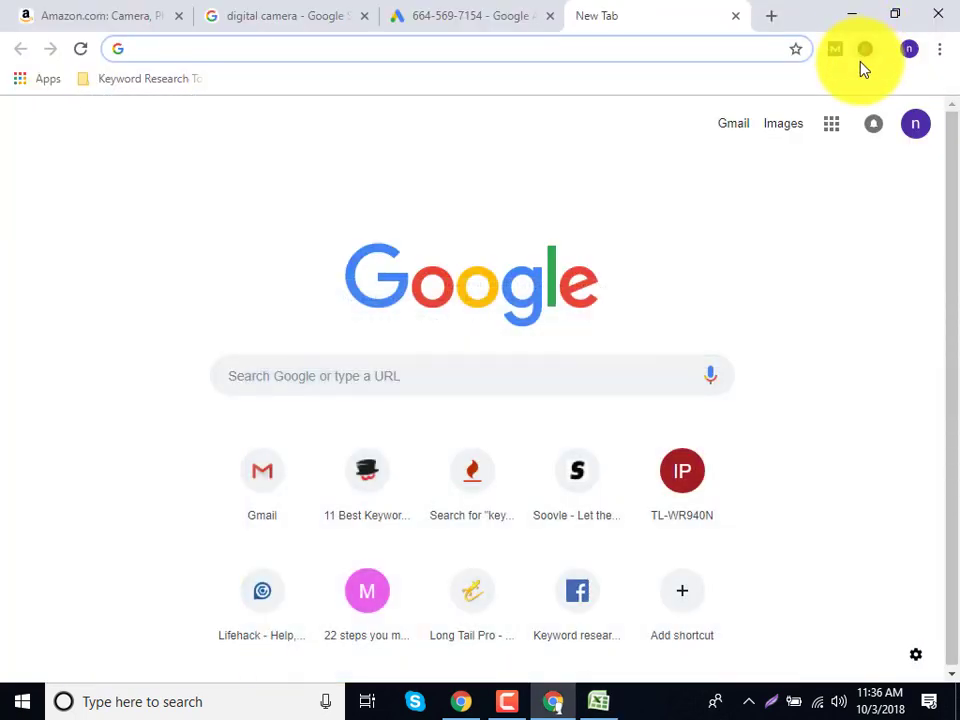
click(865, 49)
click(713, 246)
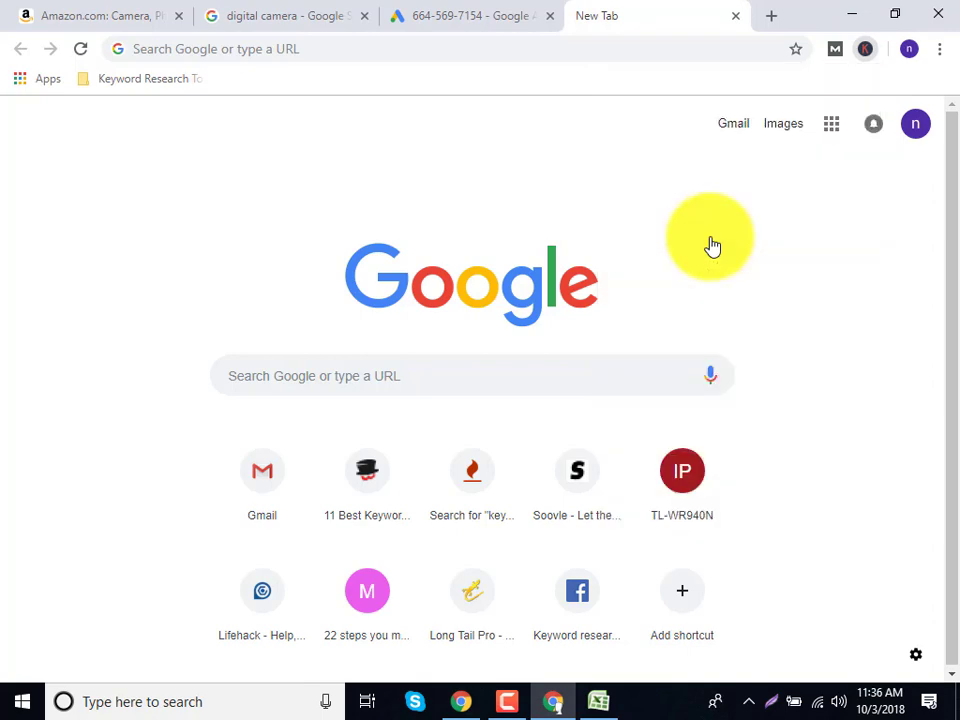
Step: Switch to Excel and widen the Keyword, Currency, Min search volume and Max search volume columns of the Keyword Stats sheet
click(598, 703)
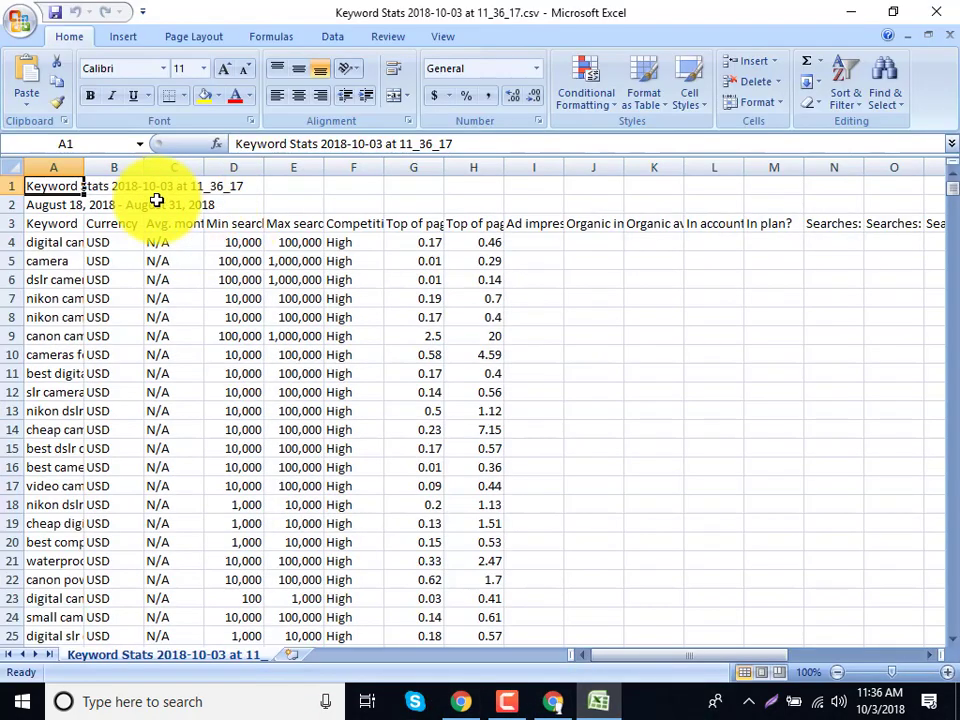
drag(88, 174, 208, 175)
drag(265, 167, 330, 172)
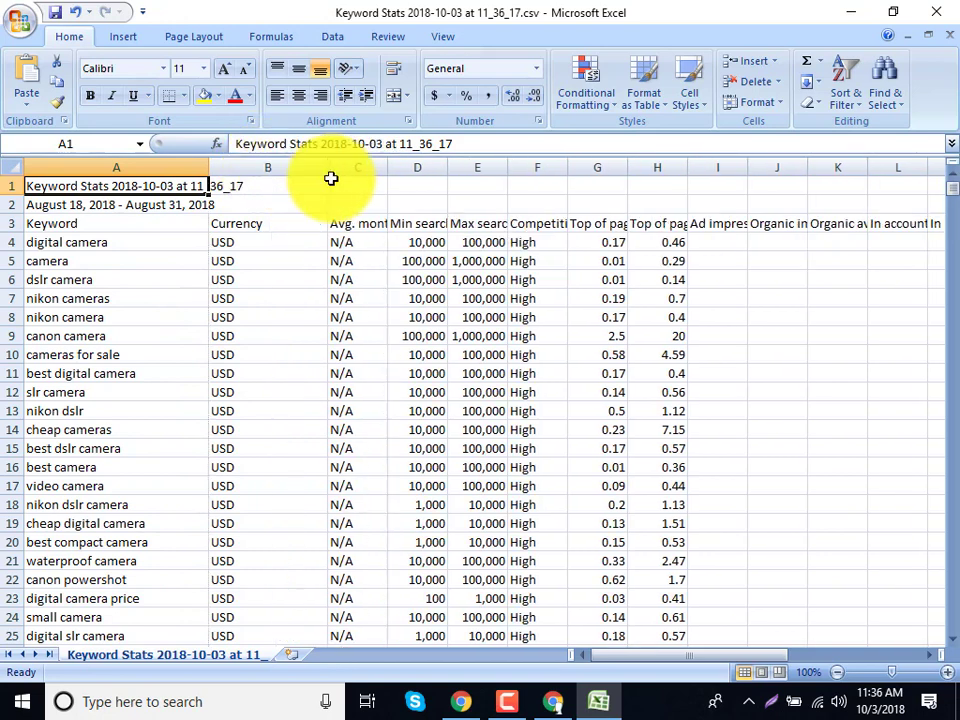
drag(446, 170, 546, 178)
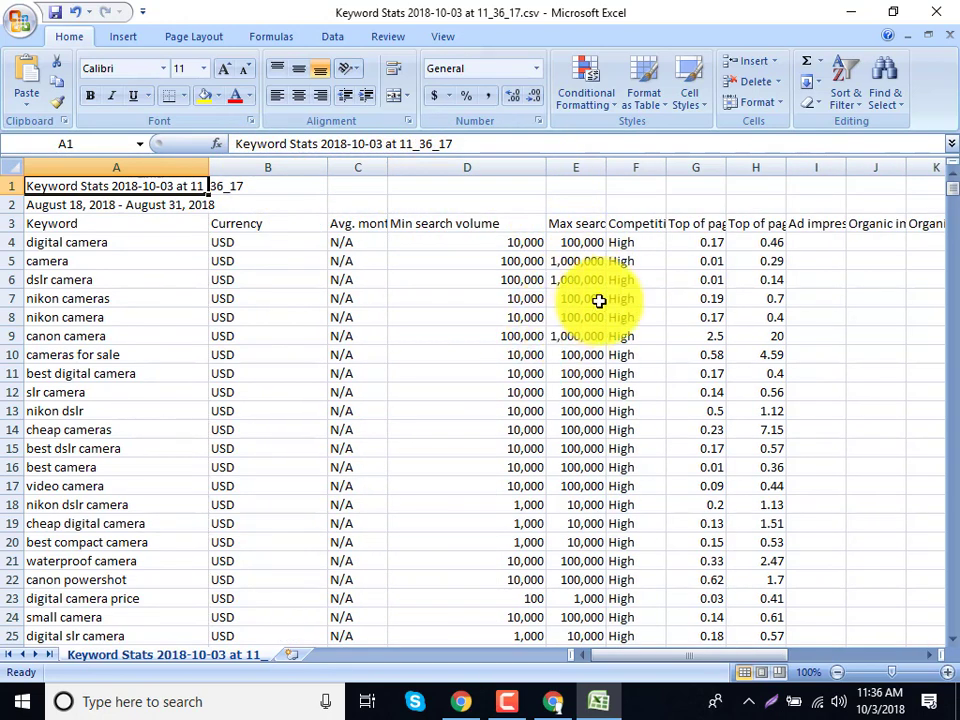
drag(607, 172, 679, 180)
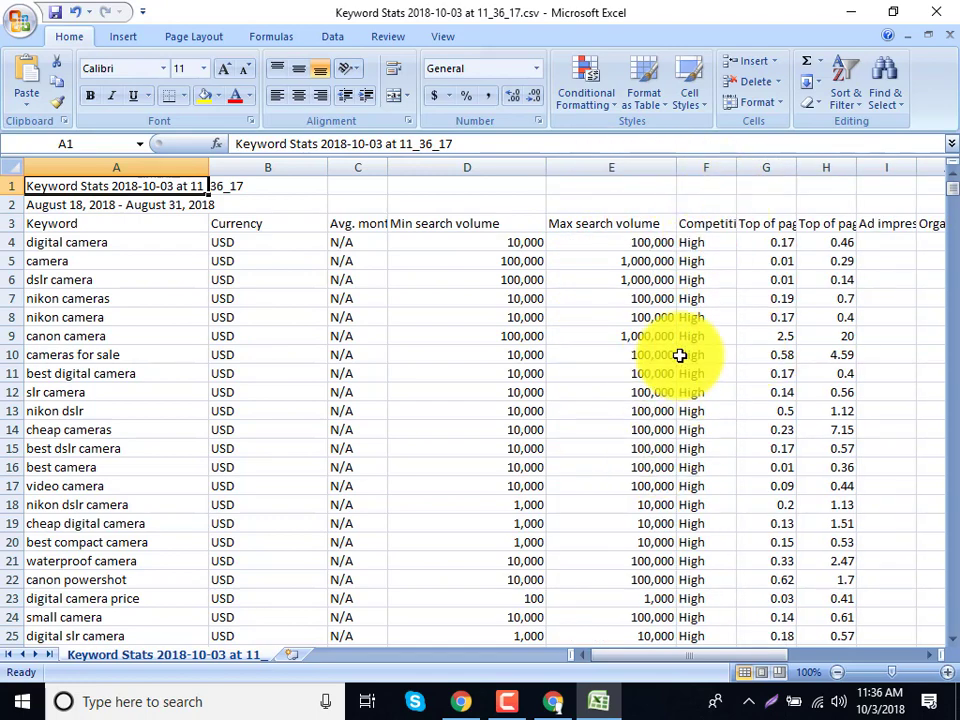
Step: Scan the keyword rows for lower competition and check the competition and search volumes of "canon digital camera price"
scroll(675, 470, down, 16)
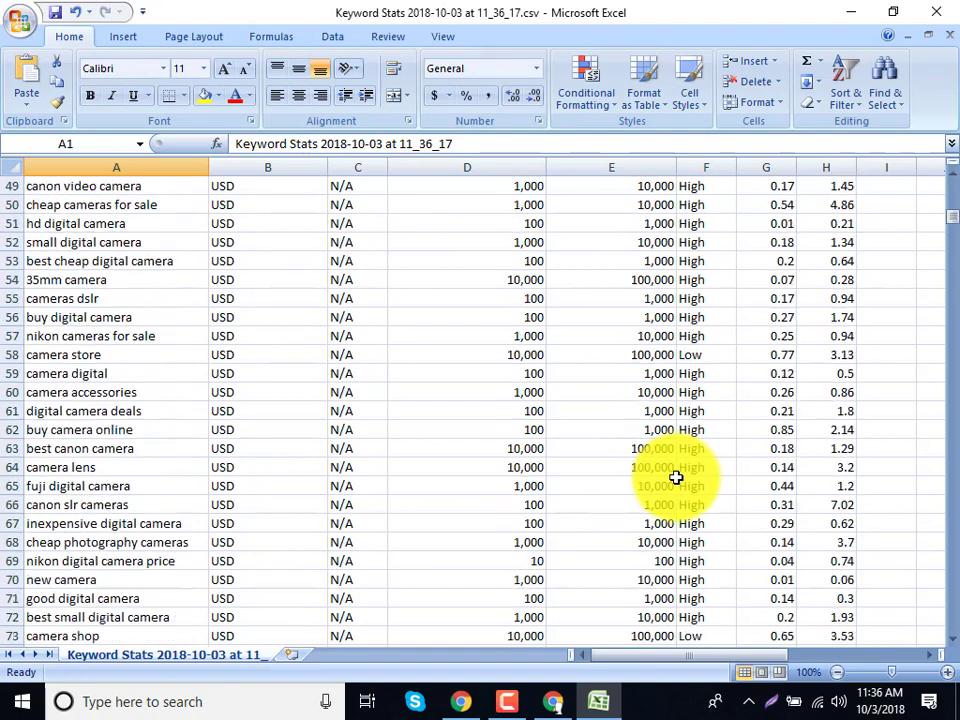
scroll(675, 478, down, 10)
scroll(675, 478, up, 3)
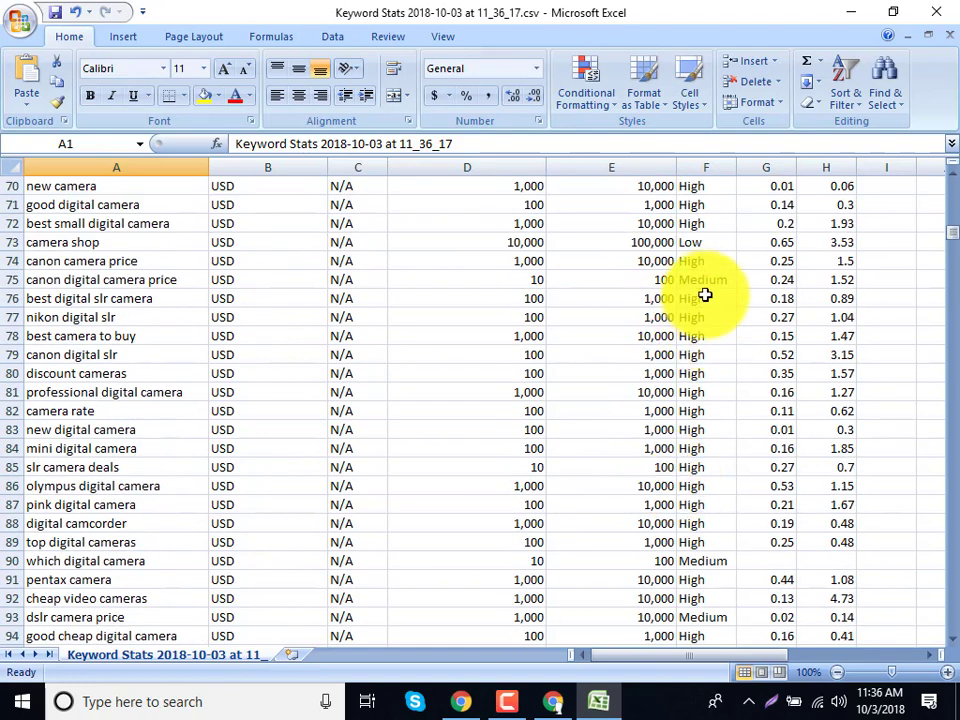
click(702, 284)
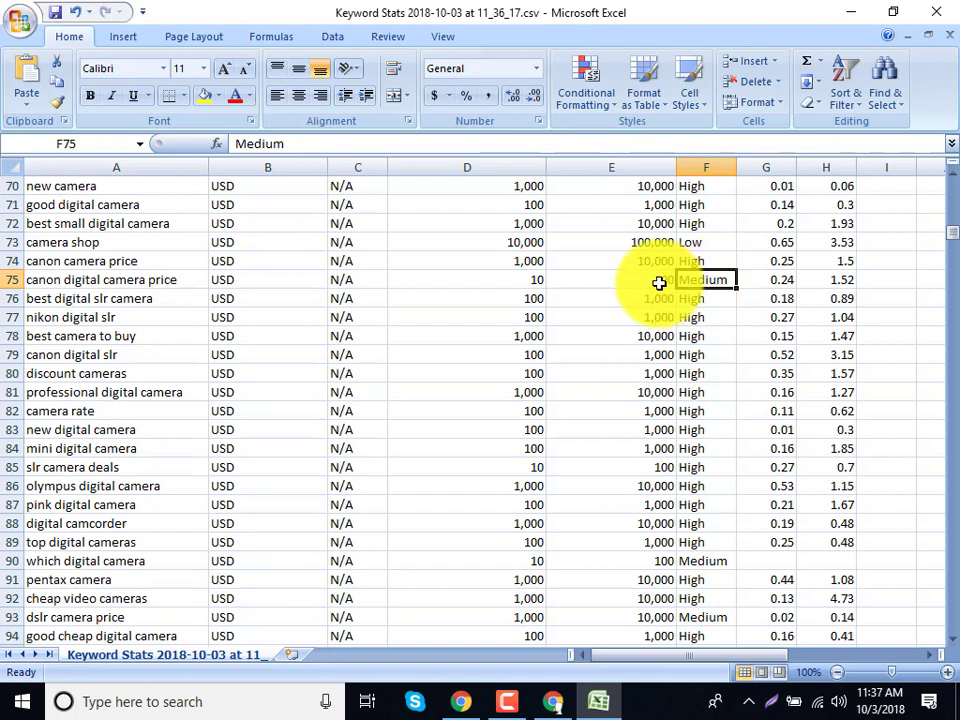
click(578, 280)
click(531, 282)
Step: Check the minimum and maximum search volumes and the competition level of "dslr camera price"
scroll(606, 315, down, 3)
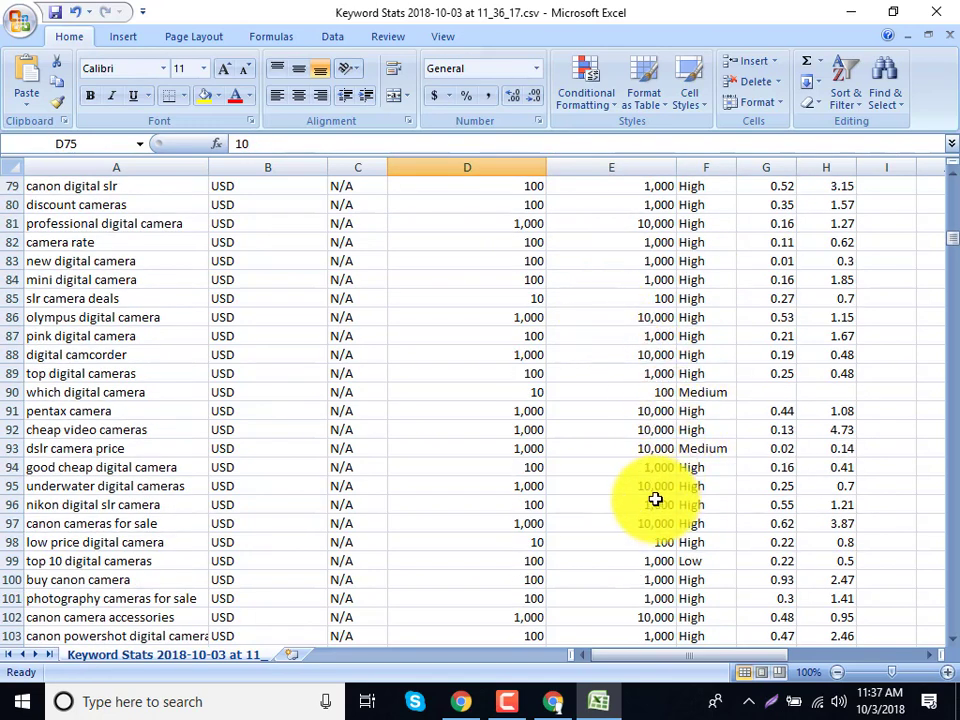
click(661, 446)
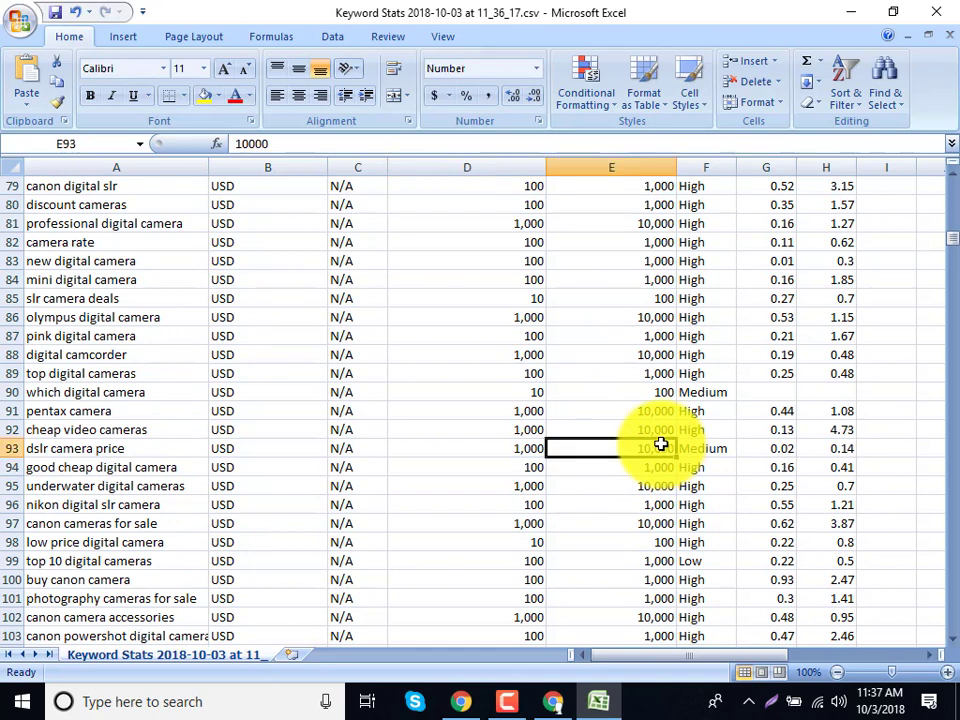
click(446, 451)
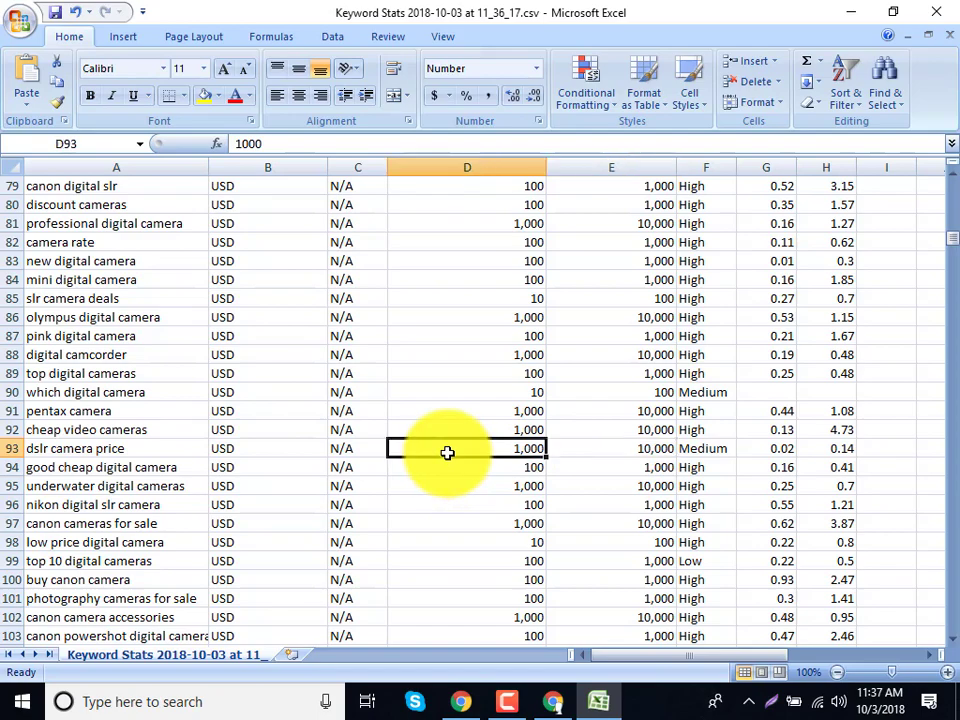
click(684, 448)
Step: Scan further down the keyword list for medium competition and check the competition of "nikon digital camera models"
scroll(686, 565, down, 13)
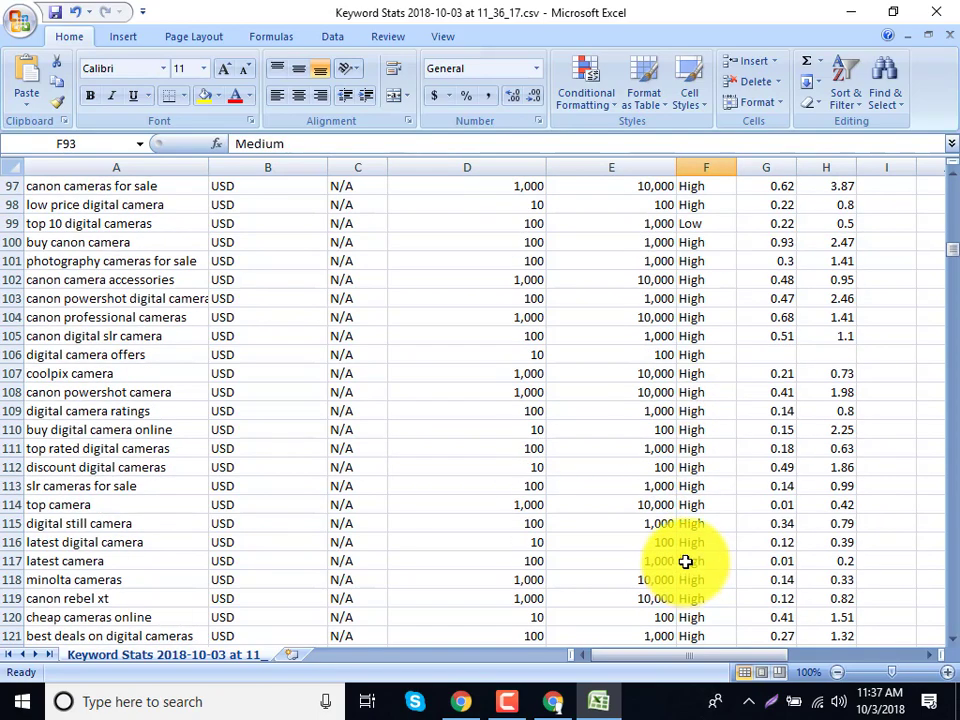
scroll(687, 558, down, 14)
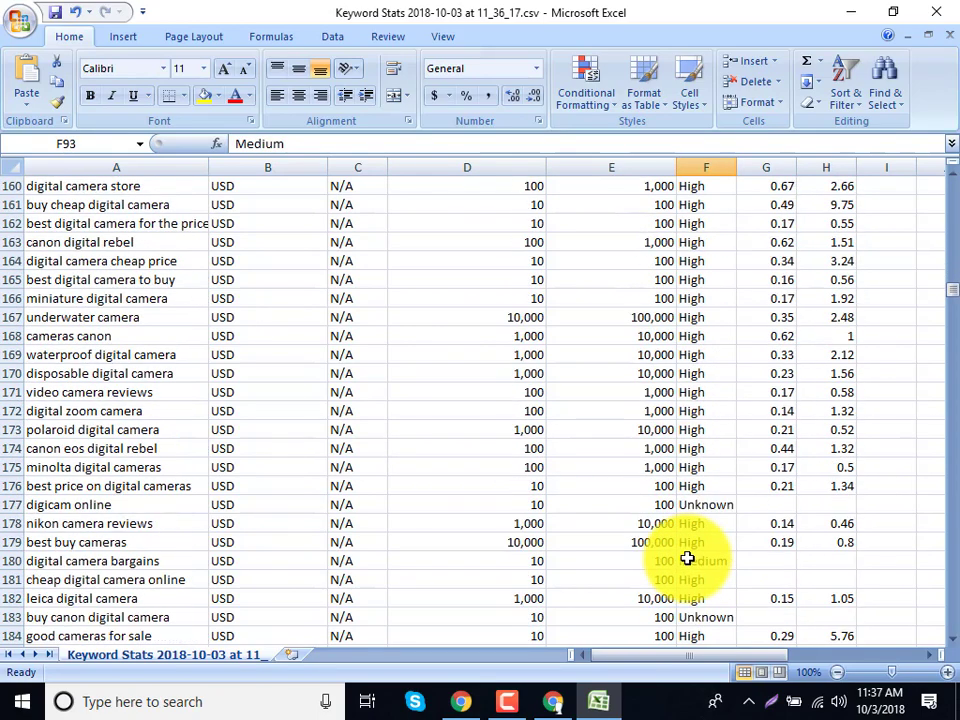
scroll(687, 558, up, 1)
scroll(687, 558, up, 6)
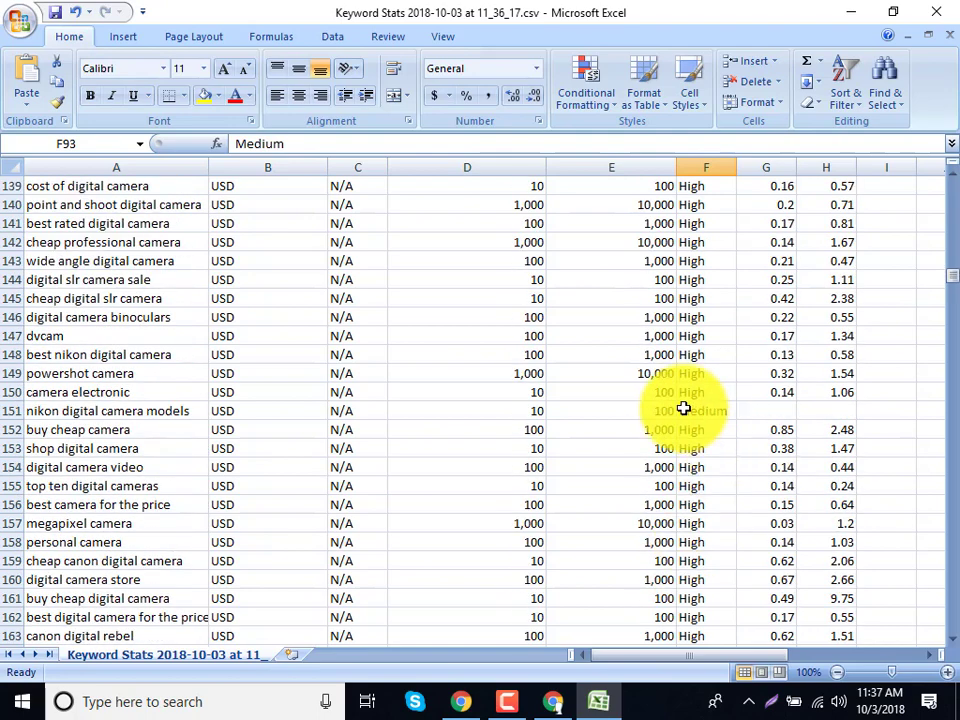
click(686, 410)
Step: Continue through the keyword list, checking the competition cells of "camera supplies" and "camera canon"
scroll(670, 472, down, 10)
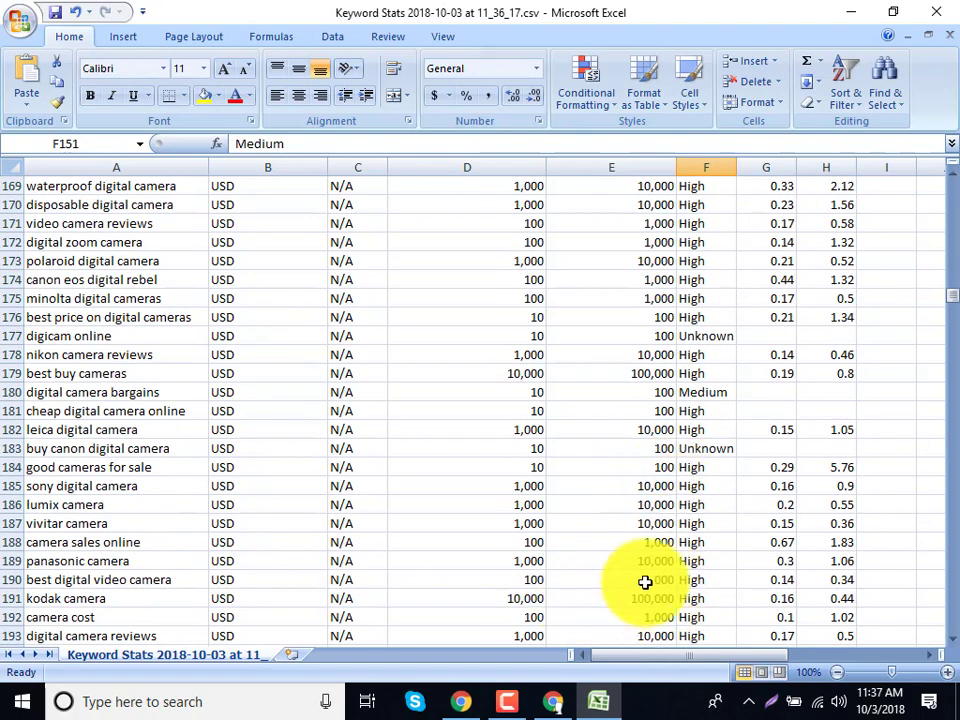
scroll(690, 585, down, 7)
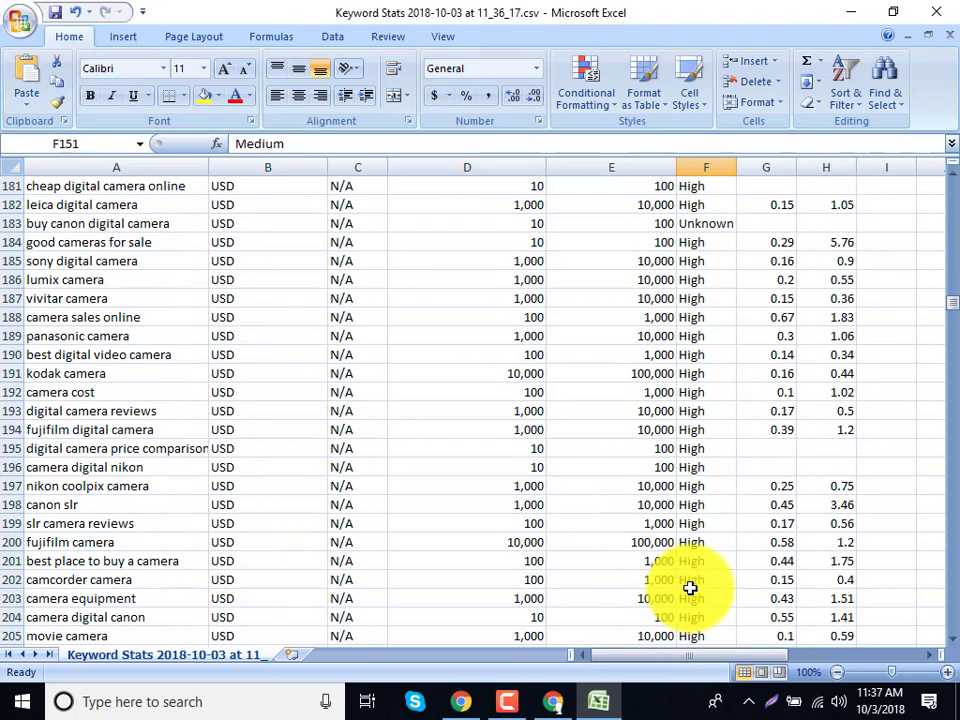
click(692, 543)
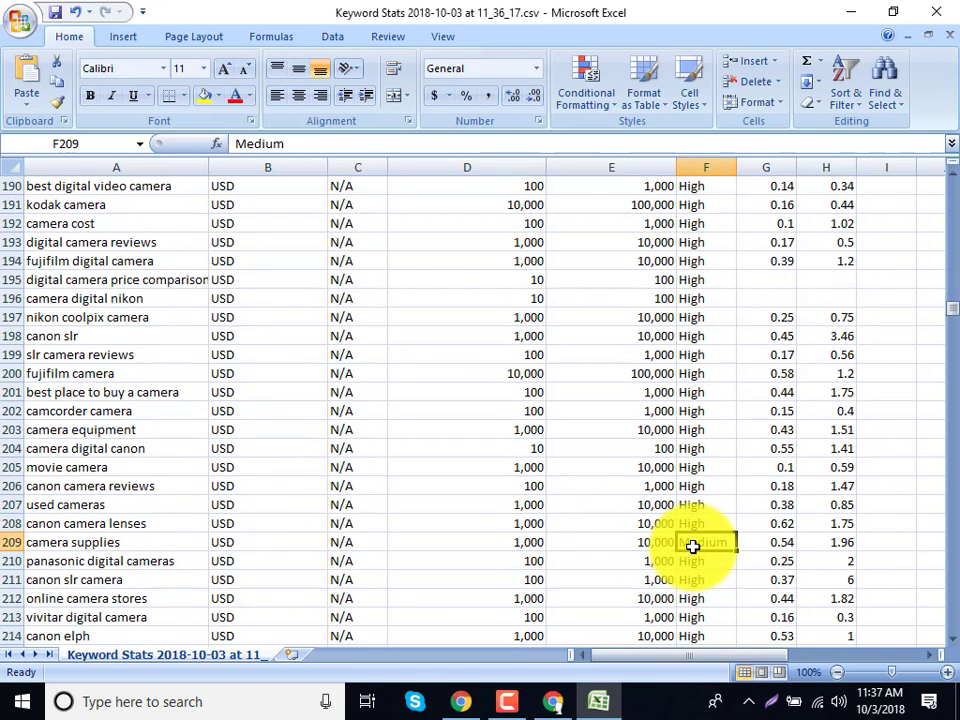
scroll(692, 546, down, 1)
scroll(692, 546, down, 5)
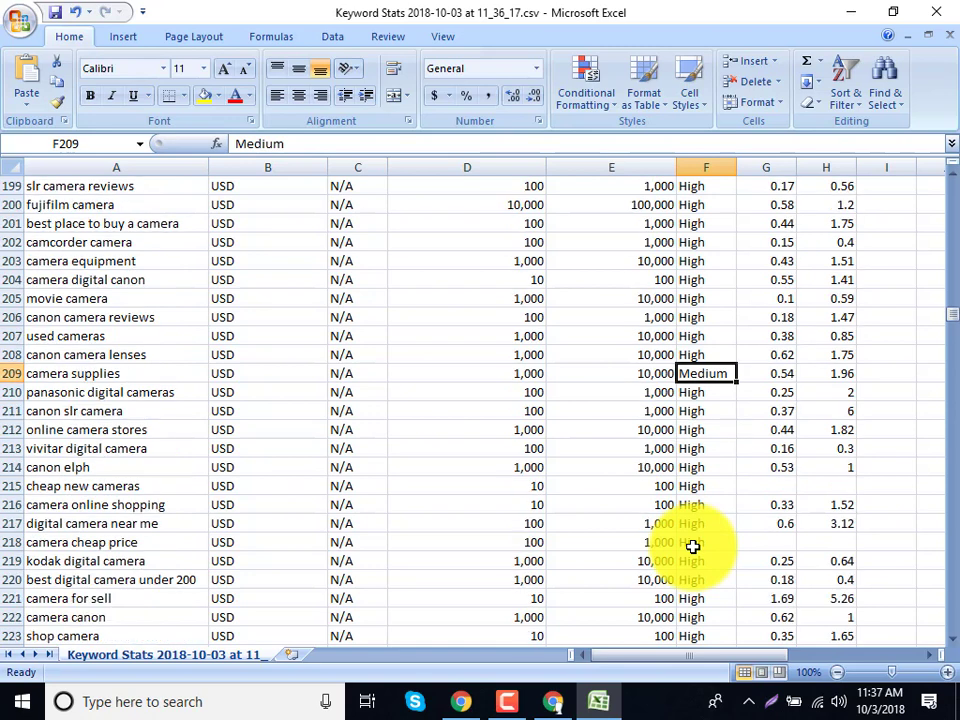
click(698, 448)
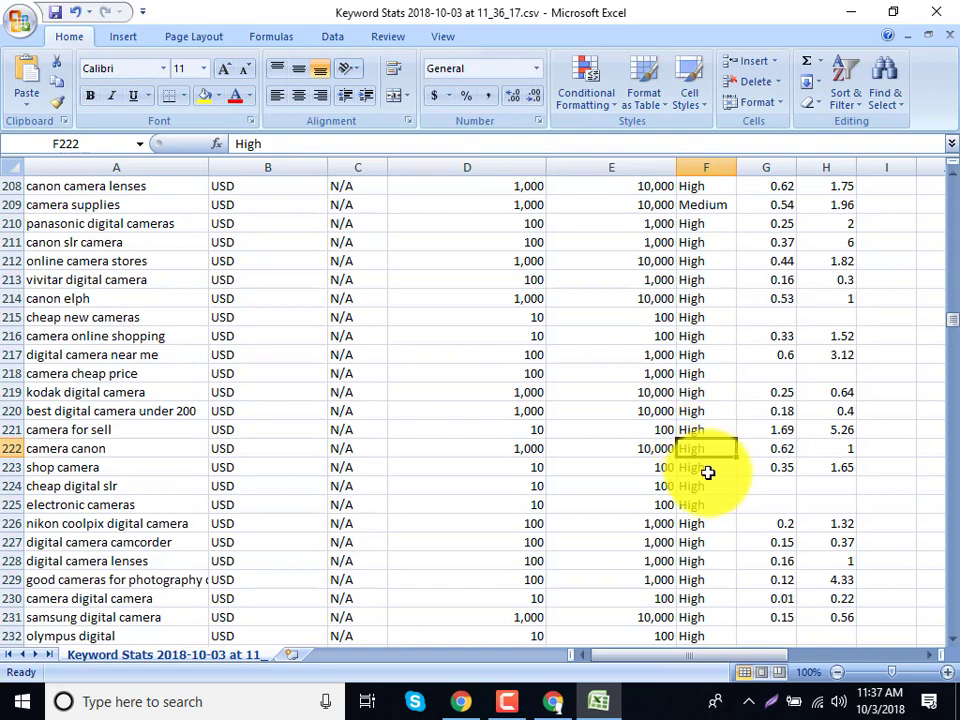
scroll(697, 615, down, 11)
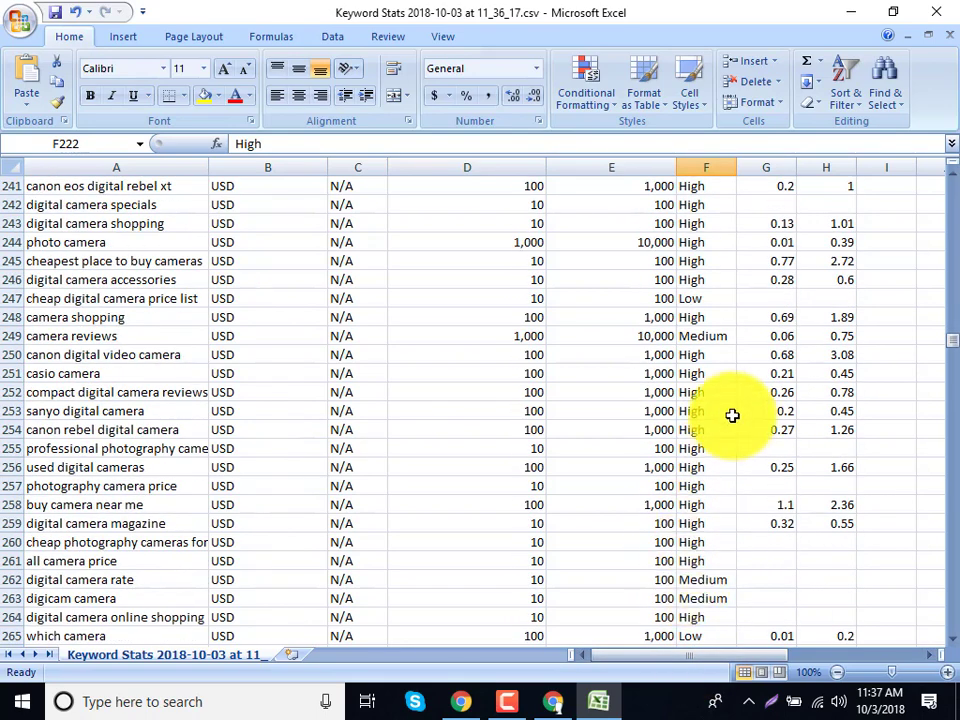
Step: Check the maximum search volume of "camera reviews" and scan the rows below it for lower competition
click(584, 339)
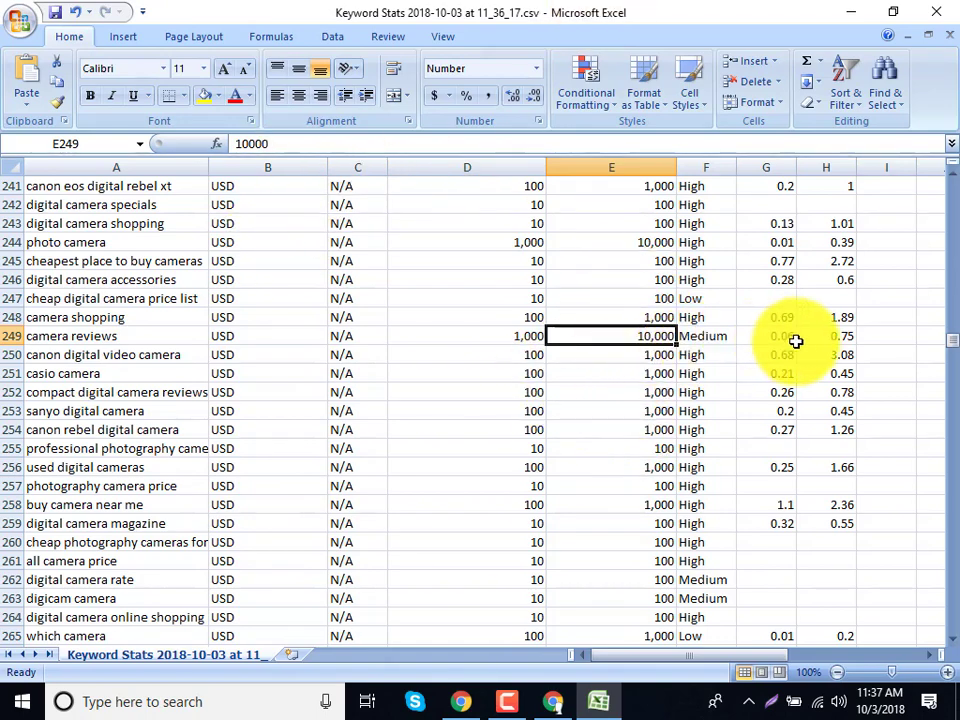
scroll(700, 505, down, 3)
scroll(688, 530, down, 6)
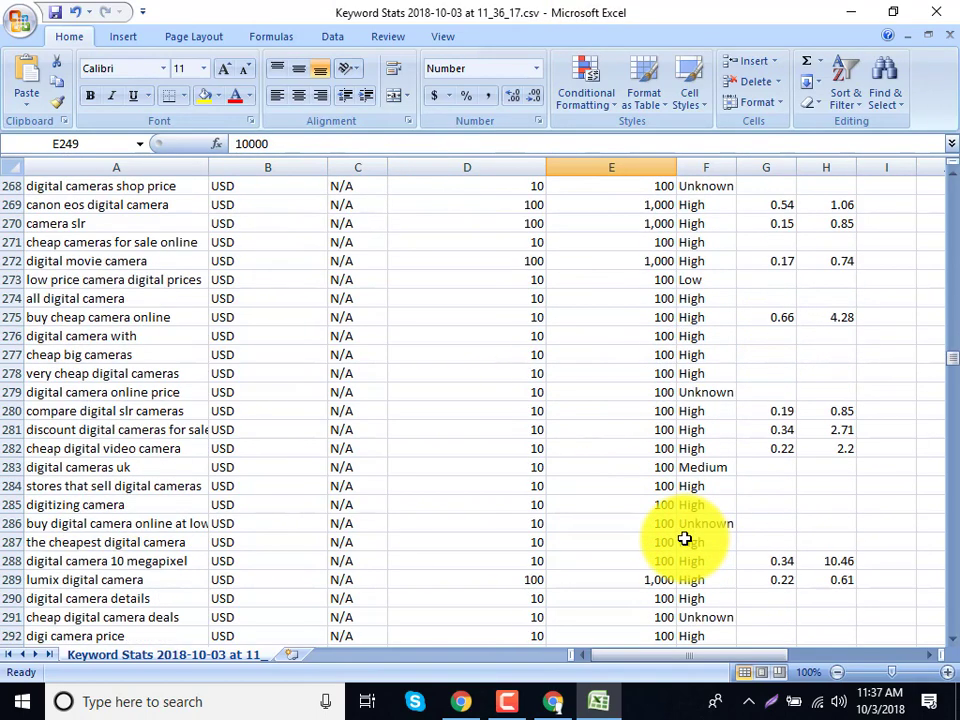
scroll(684, 538, up, 11)
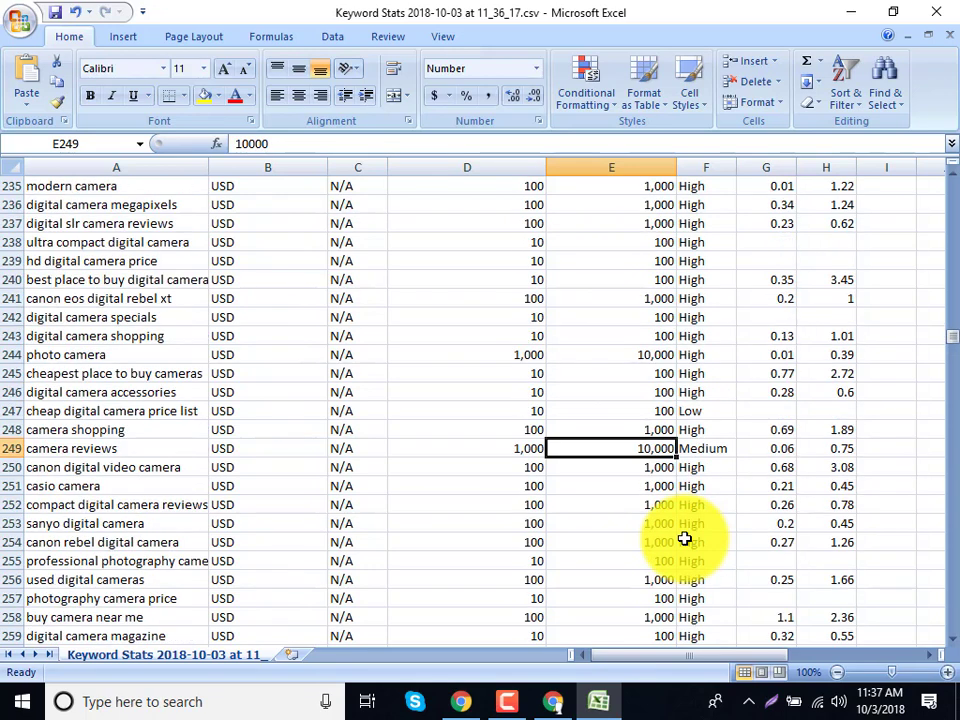
Step: Select the keyword text "camera reviews" in cell A249 and switch to the Chrome browser
click(107, 448)
double_click(108, 449)
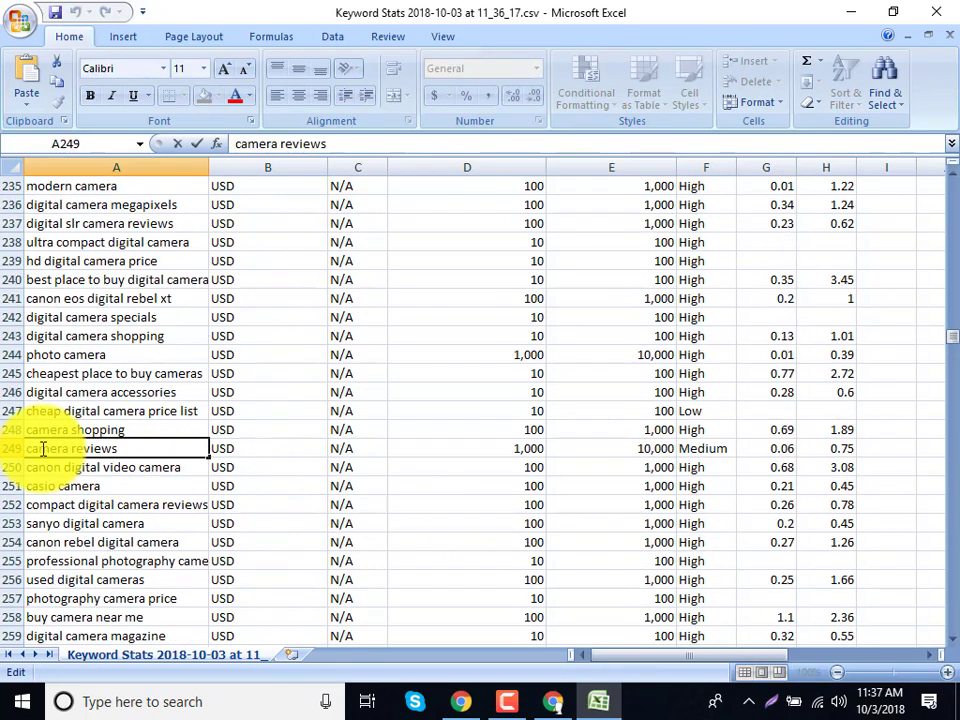
drag(137, 451, 6, 450)
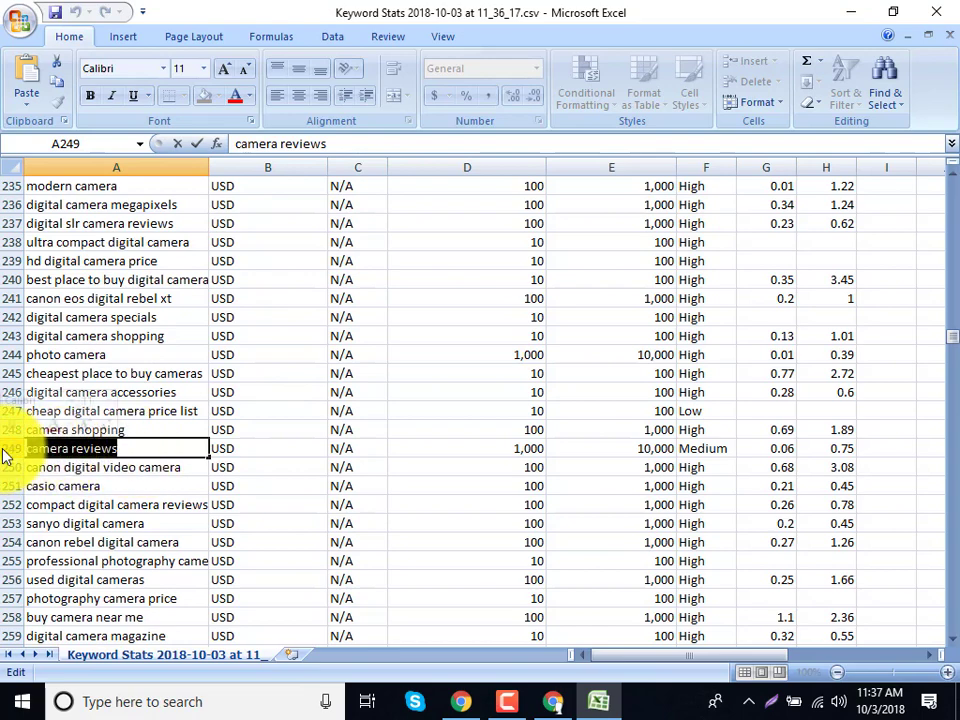
click(851, 10)
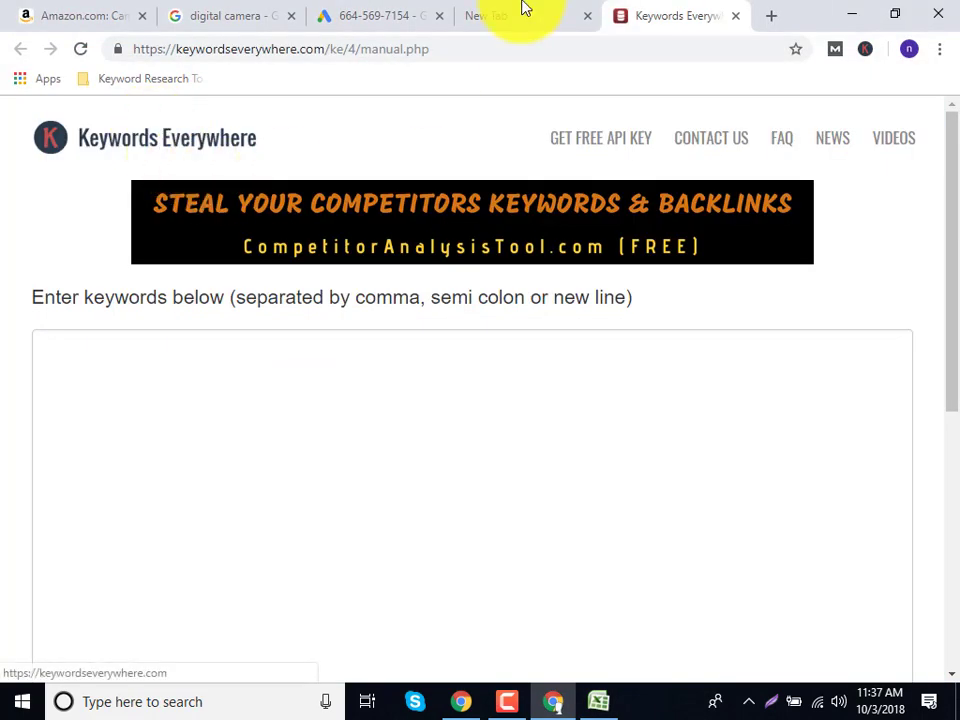
Step: Search Google for "digital camera reviews" and check the keyword's search volume and competition
click(292, 12)
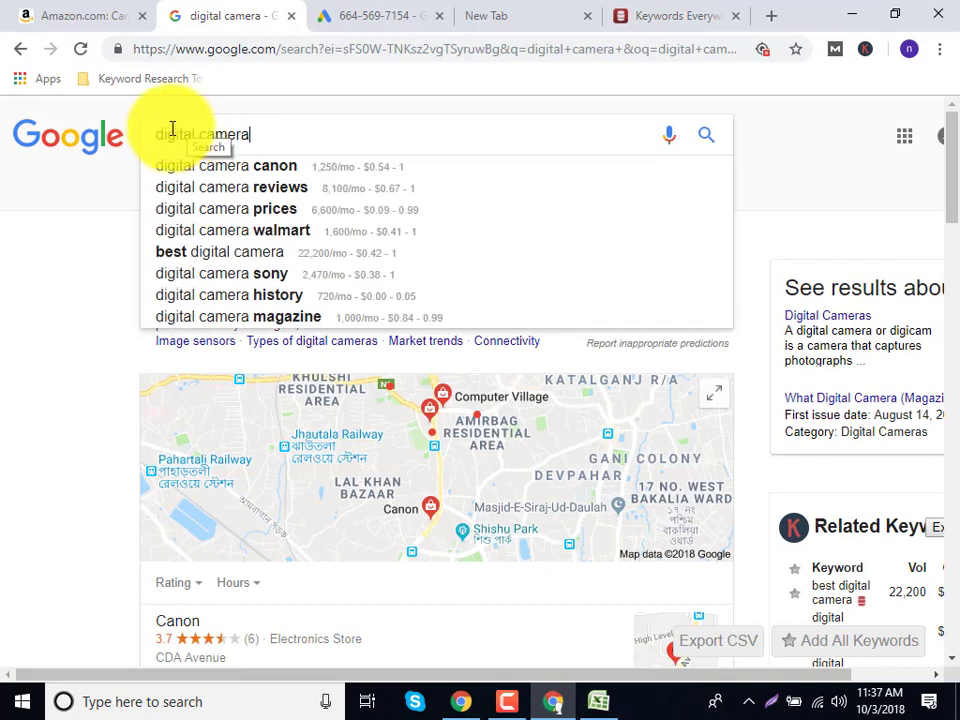
click(292, 134)
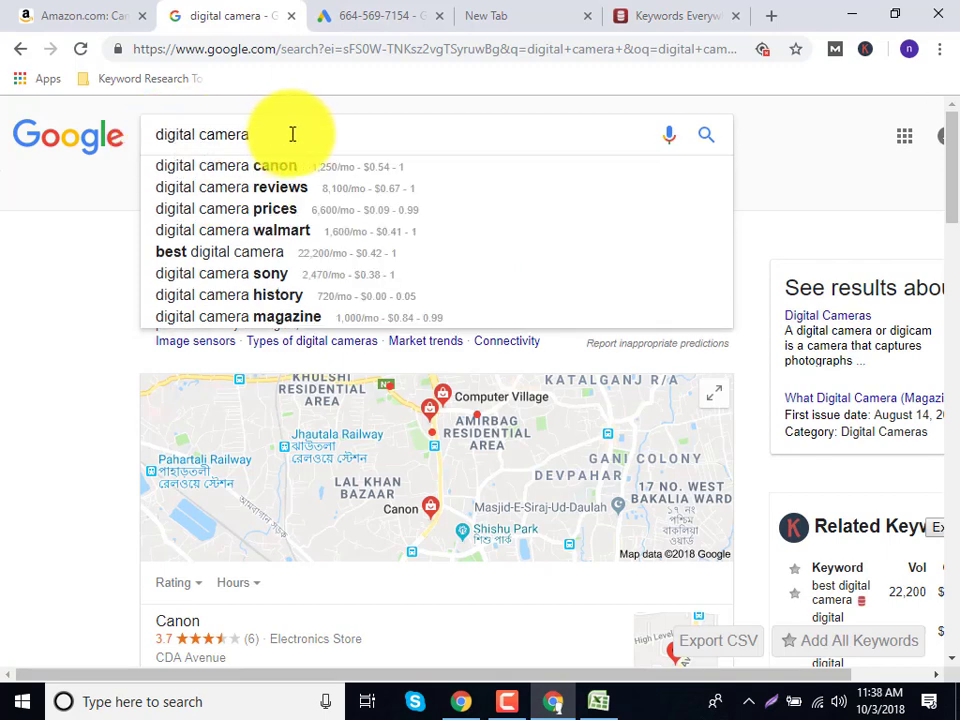
drag(292, 134, 207, 143)
text(camera reviews)
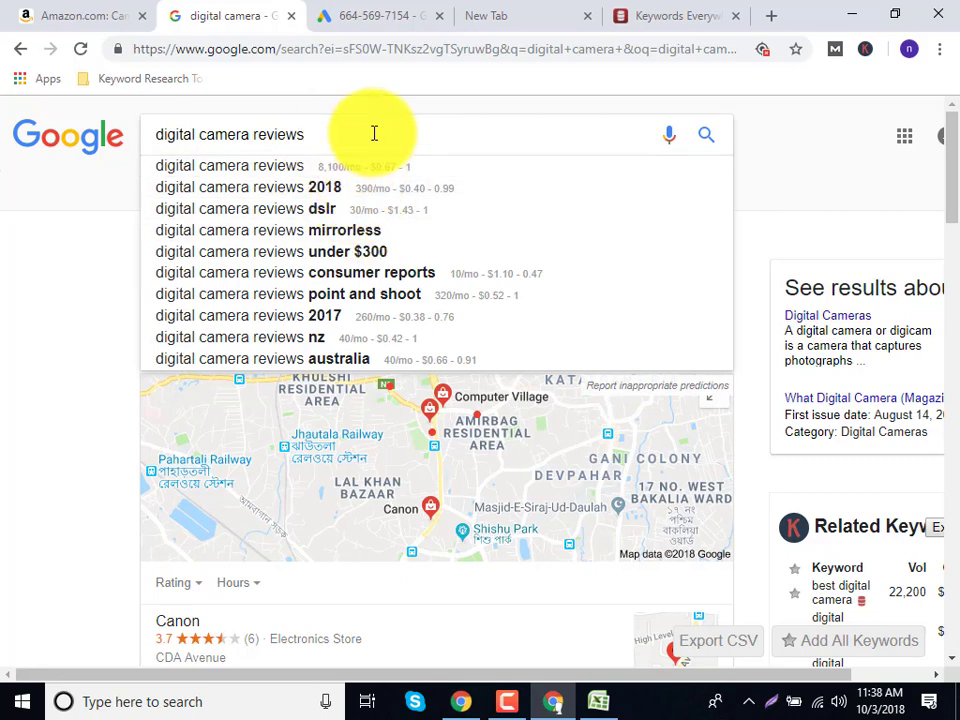
key(Return)
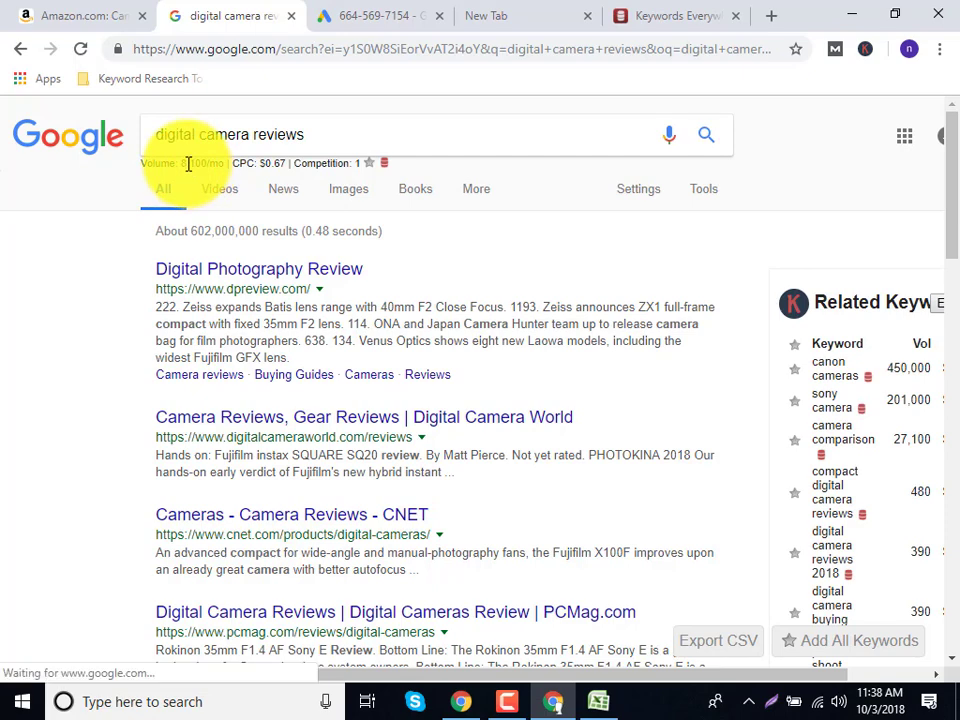
drag(188, 163, 207, 163)
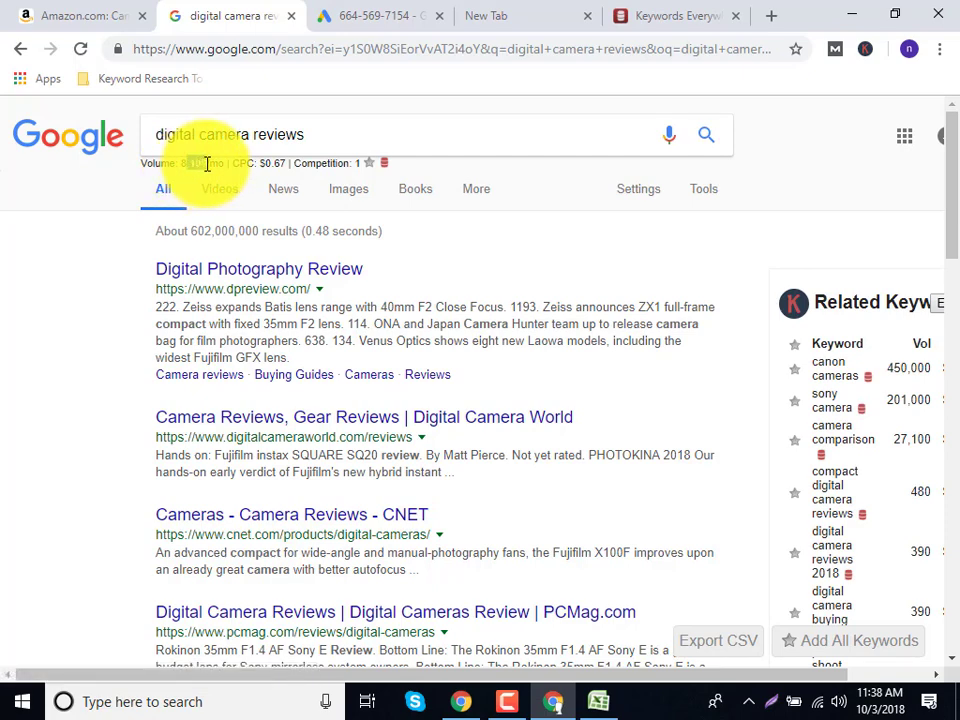
drag(259, 176, 287, 178)
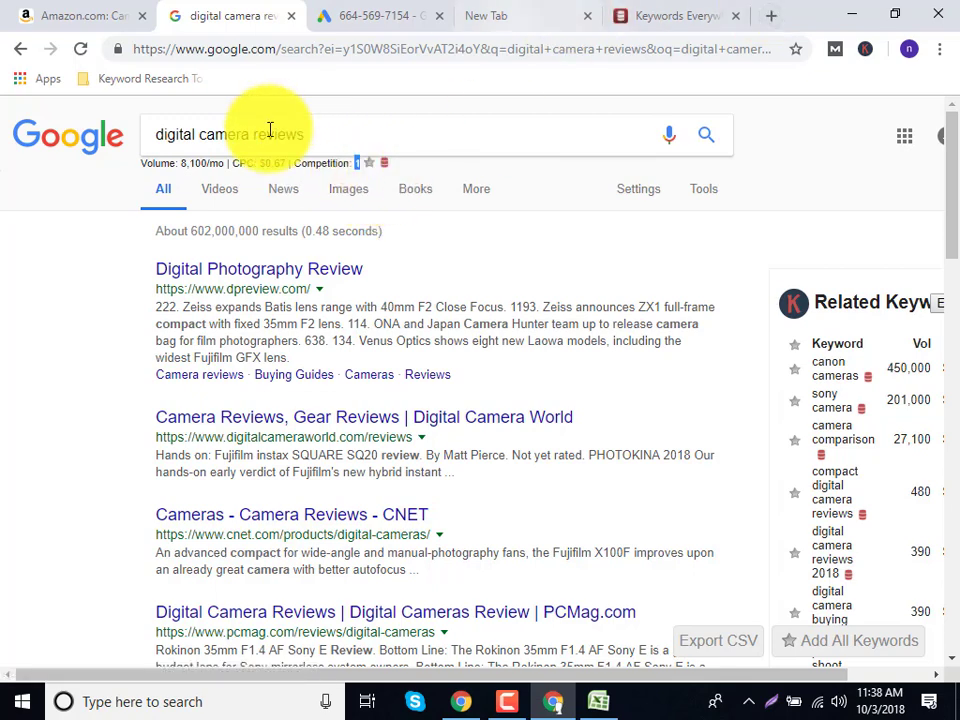
Step: Copy the "digital camera reviews" query and look up its metrics in the Keywords Everywhere bulk keyword tool
drag(255, 135, 85, 141)
key(ctrl+c)
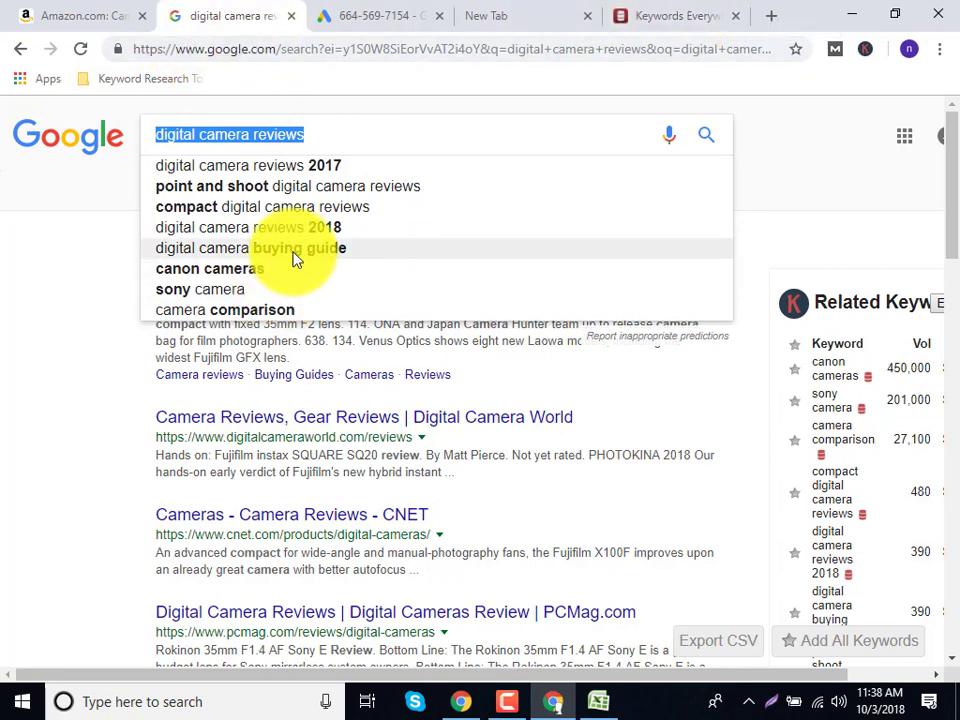
click(637, 10)
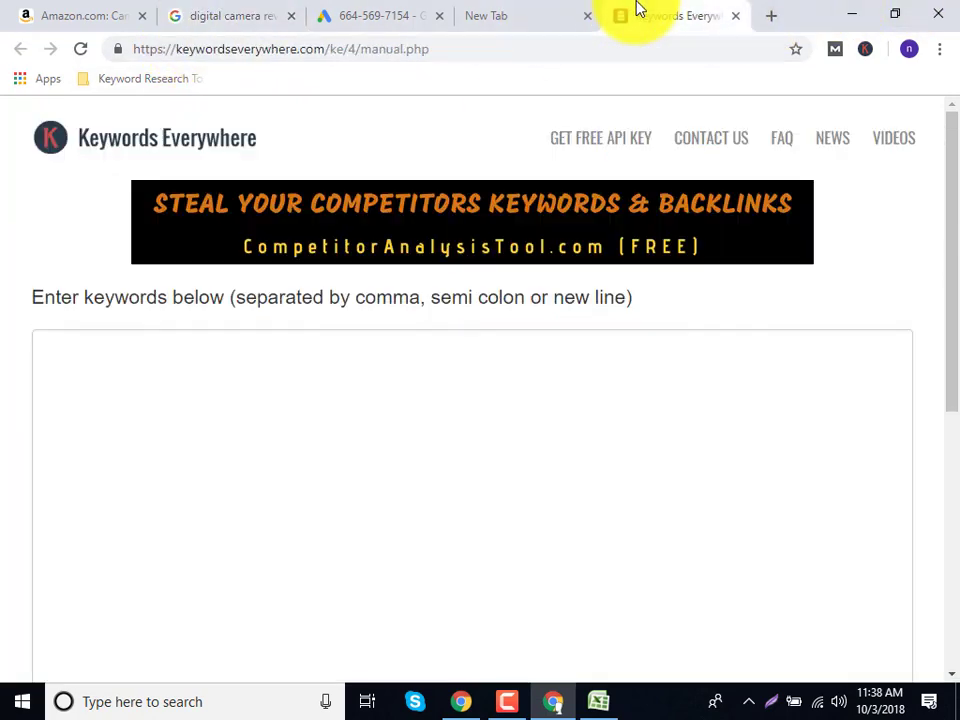
click(532, 385)
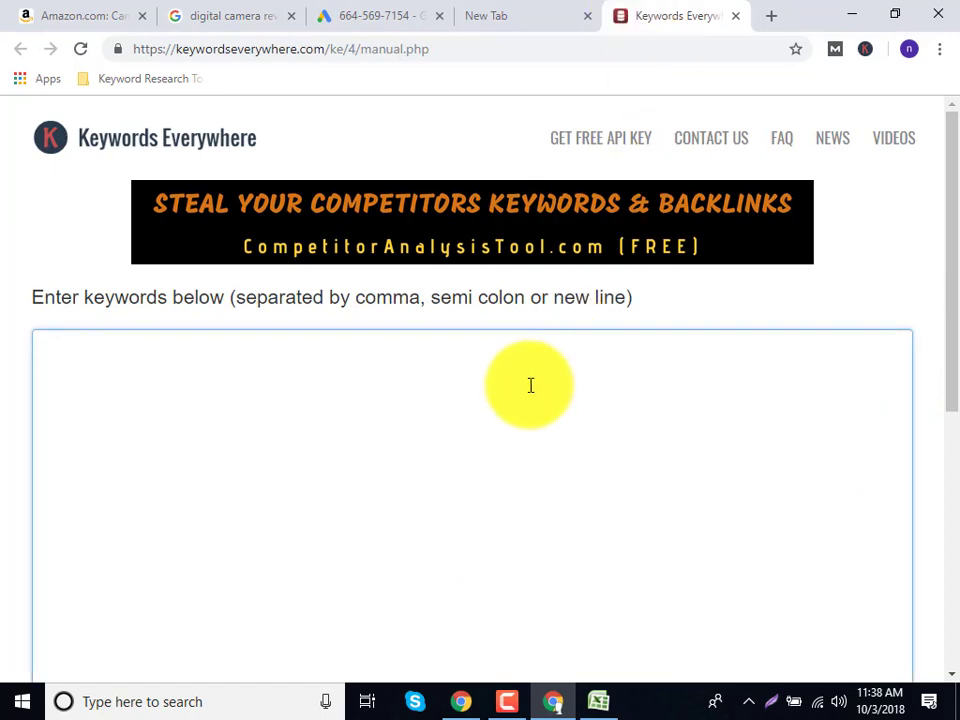
key(ctrl+v)
scroll(866, 480, down, 5)
click(878, 471)
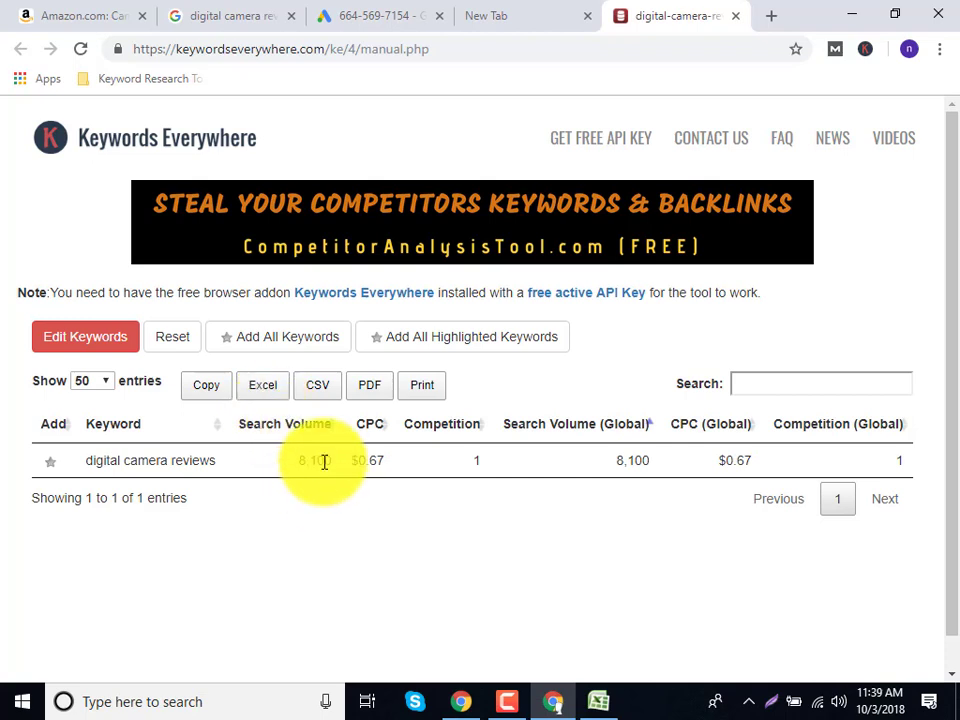
scroll(324, 461, down, 1)
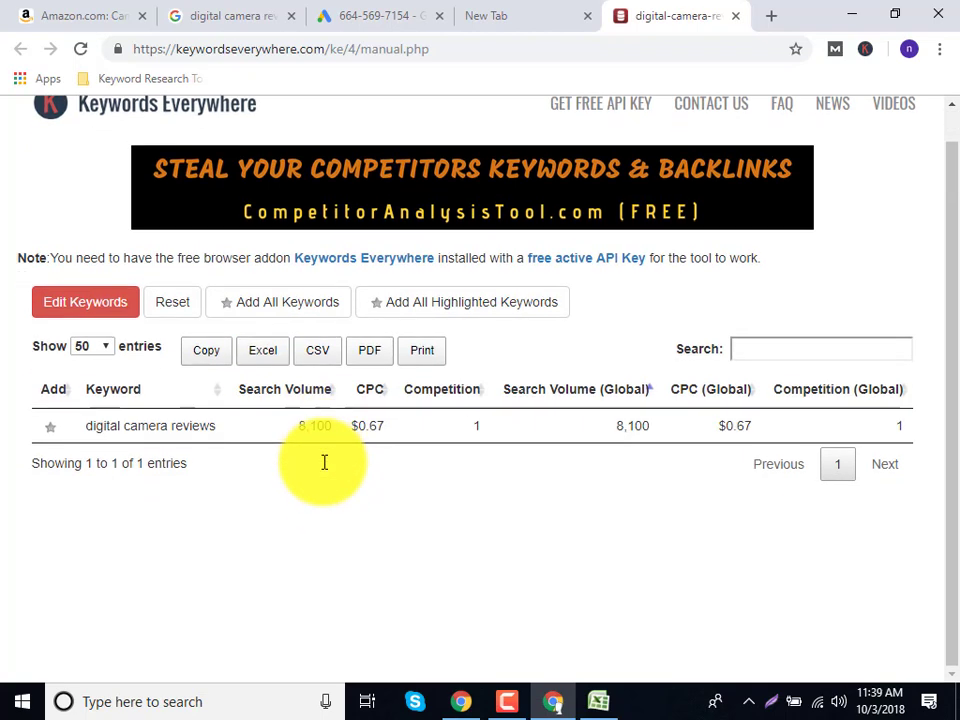
Step: Try to open the Google homepage in the browser tab holding the "digital camera reviews" results
click(468, 12)
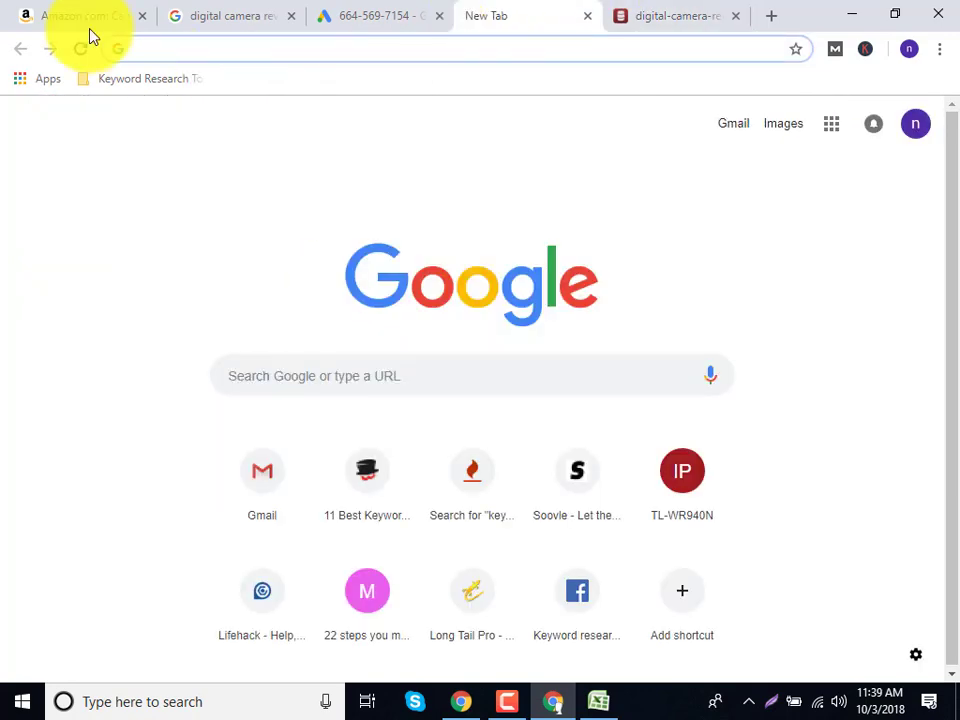
click(245, 15)
click(271, 48)
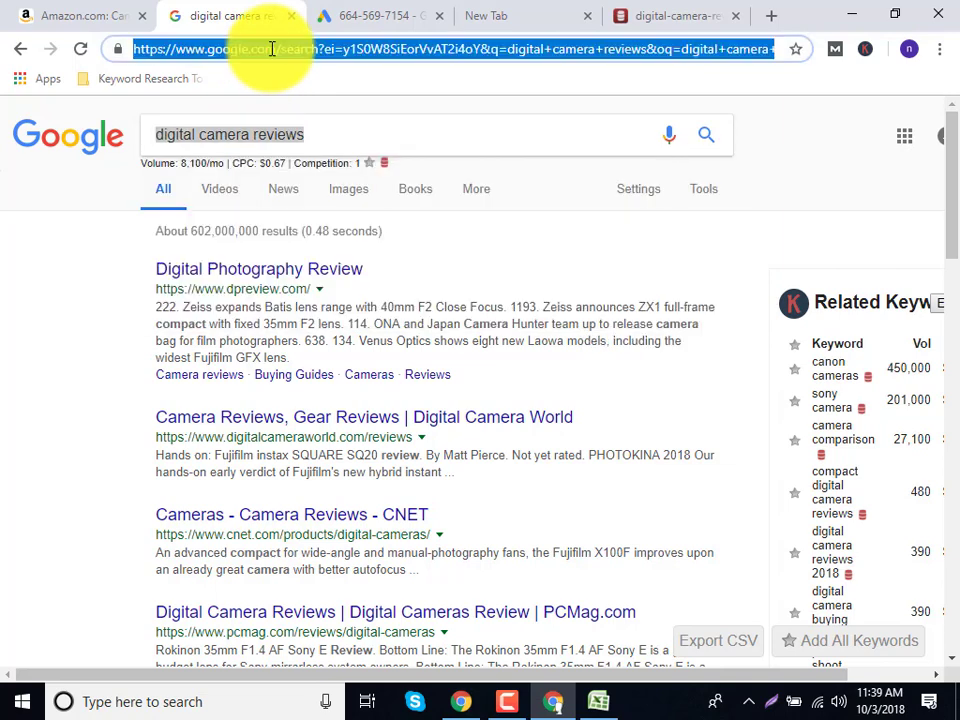
text(goo)
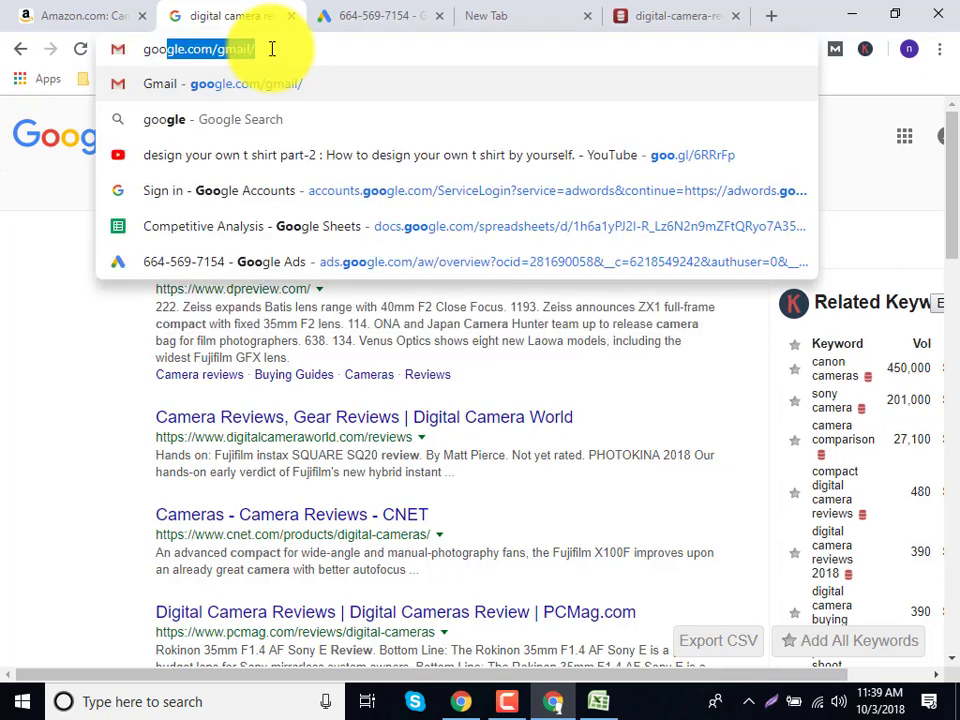
text(gle.)
key(Return)
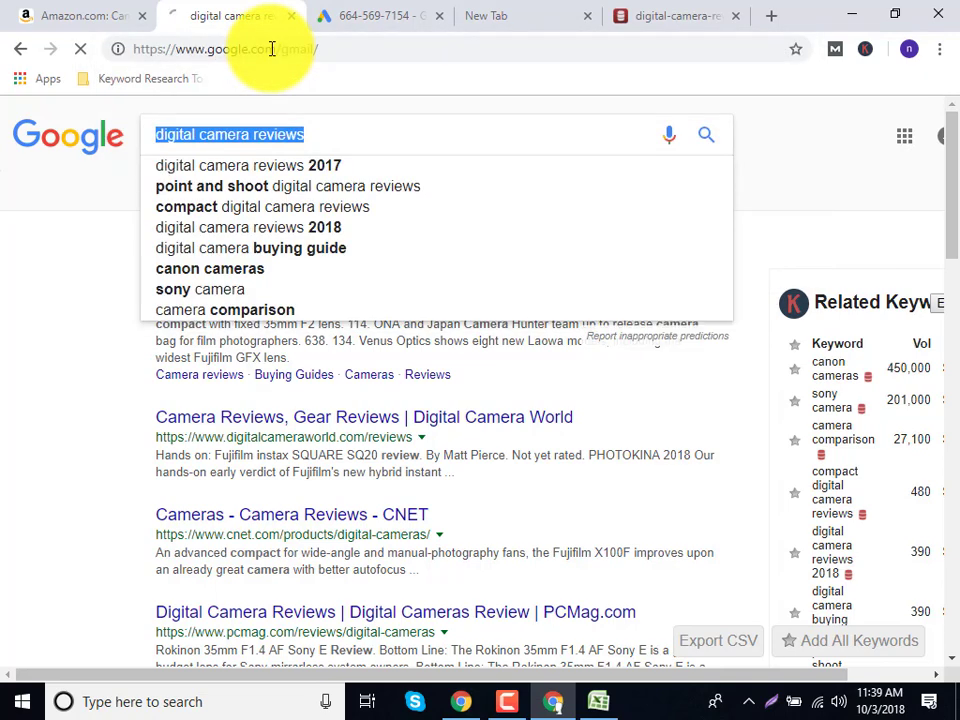
Step: Search for "google" in the same tab and open the google.com homepage from the results
click(272, 48)
text(goo)
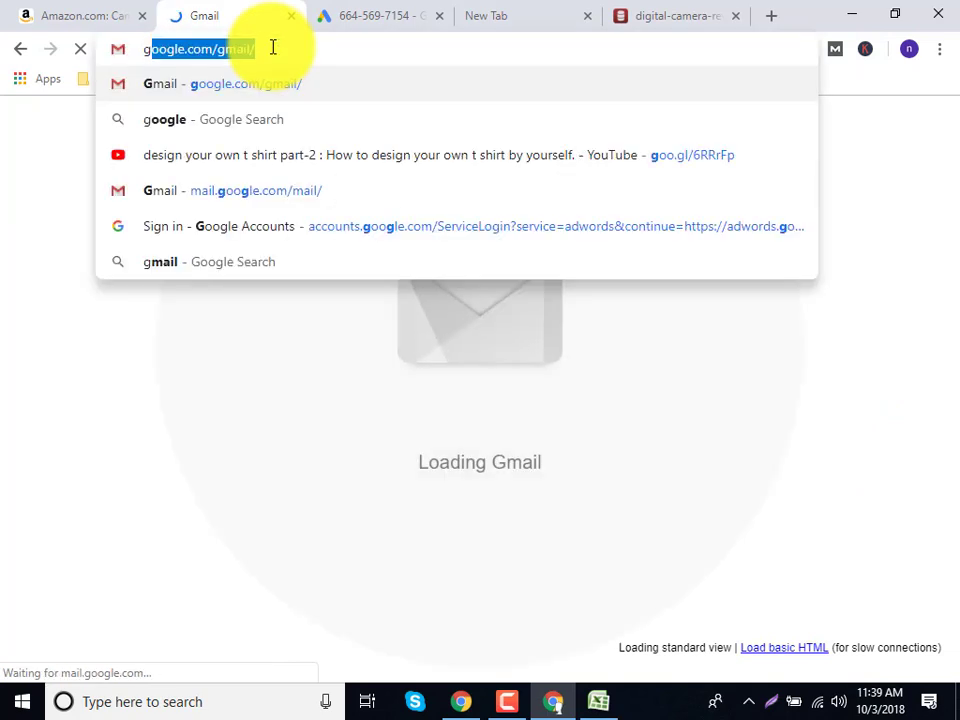
text(gkle)
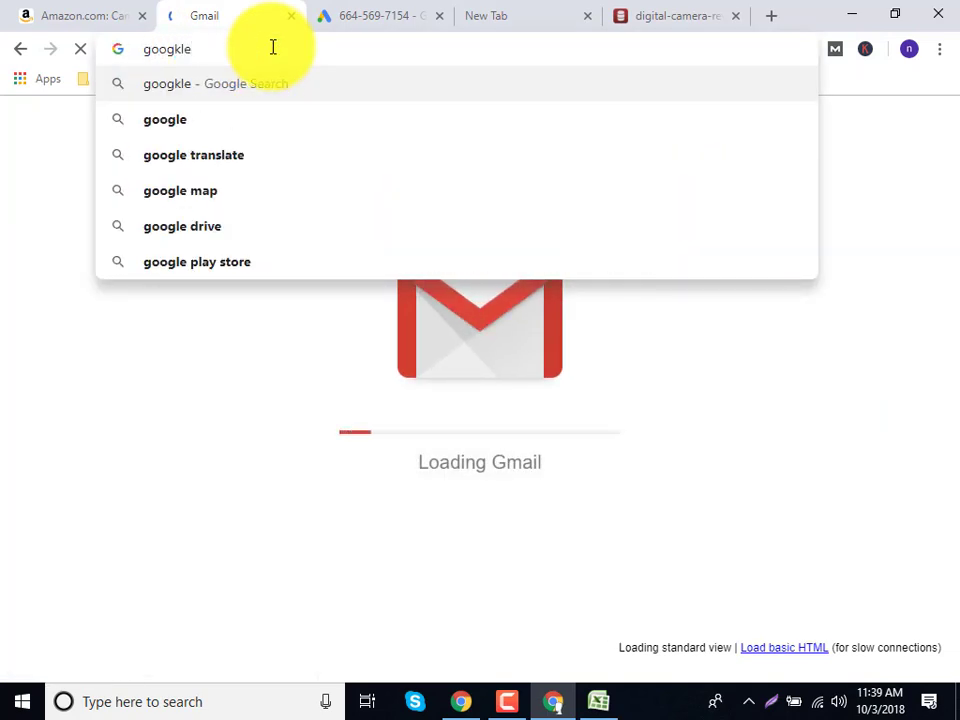
key(BackSpace)
key(BackSpace)
key(BackSpace)
text(le)
key(Delete)
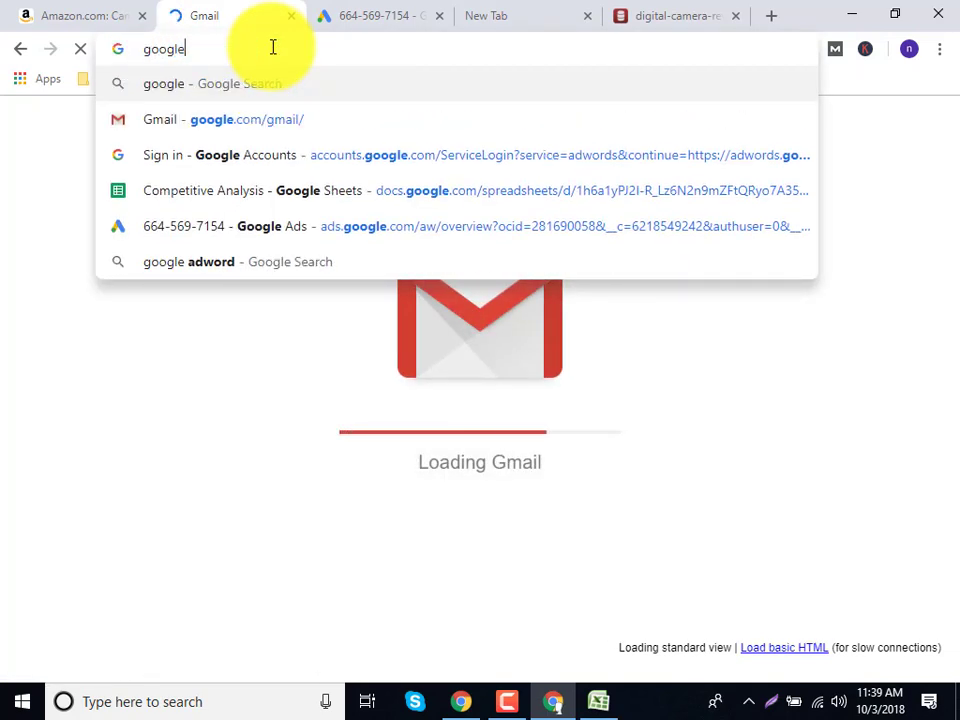
key(Return)
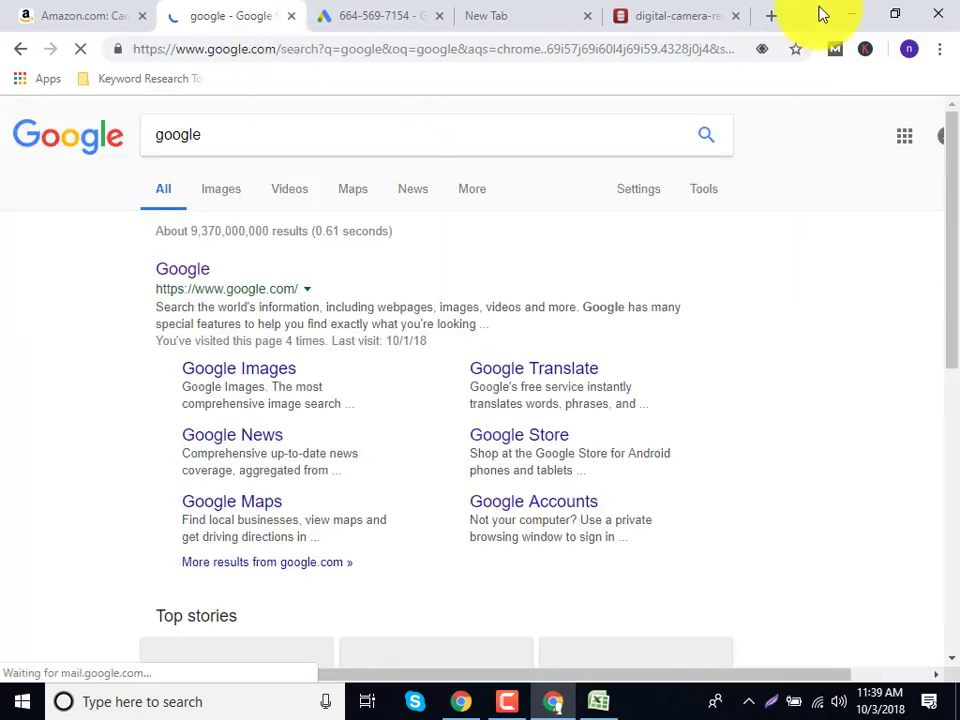
click(178, 272)
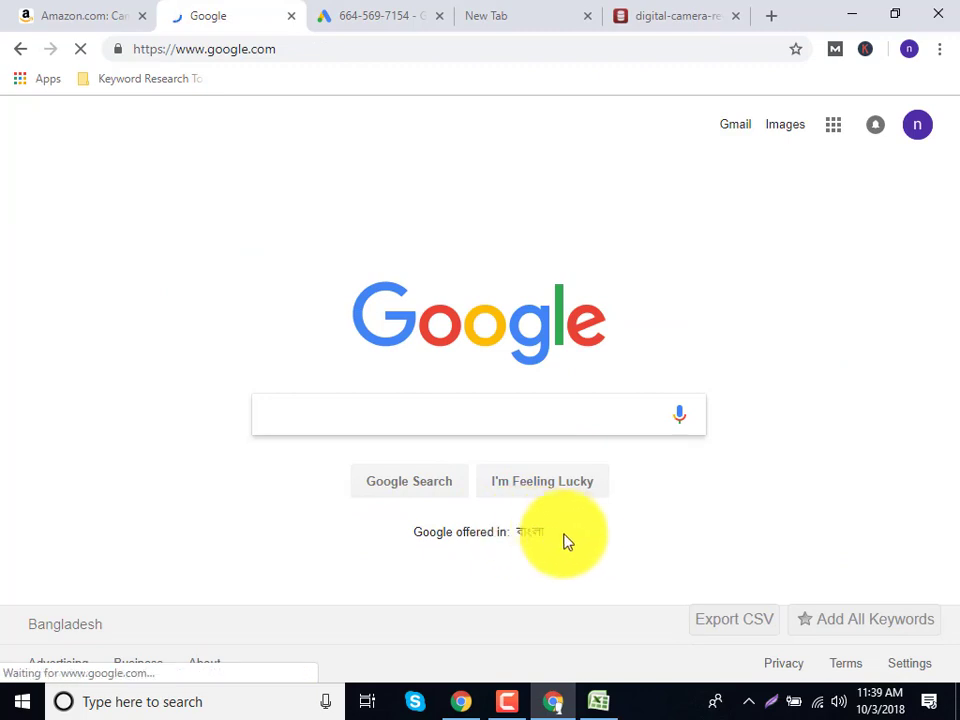
Step: Examine the region options in Google's Search Settings and return to the homepage
click(910, 667)
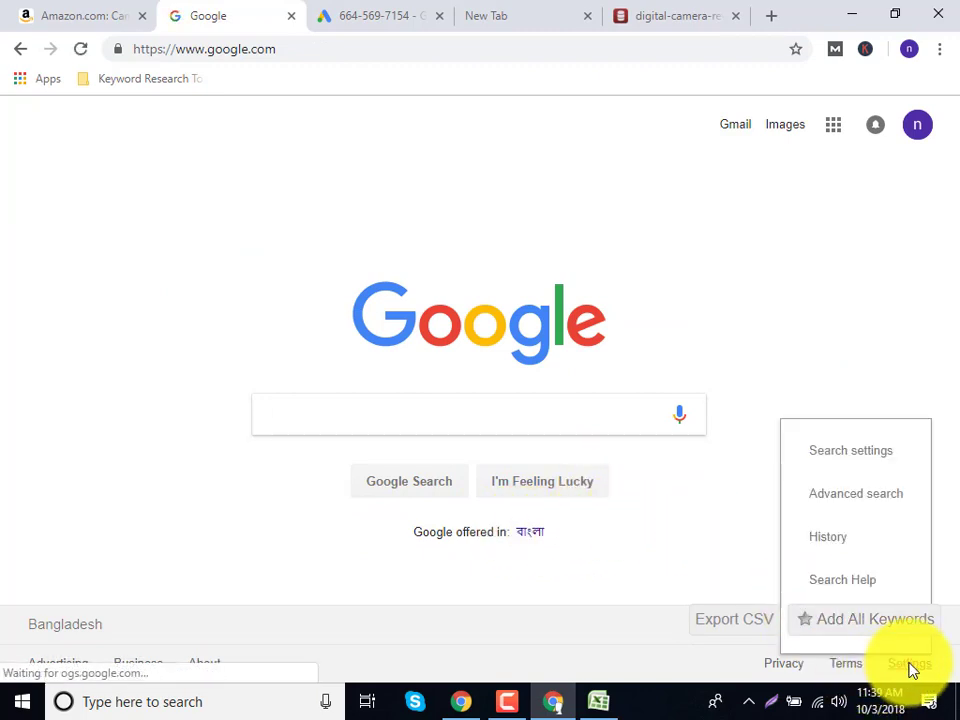
click(886, 470)
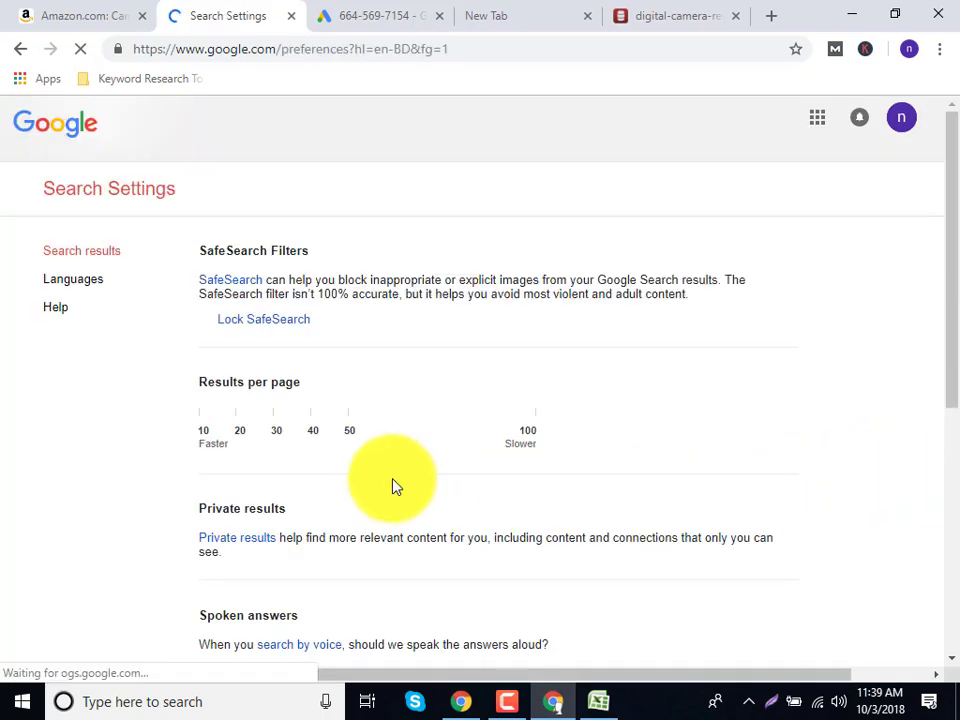
scroll(274, 413, down, 2)
scroll(276, 410, down, 3)
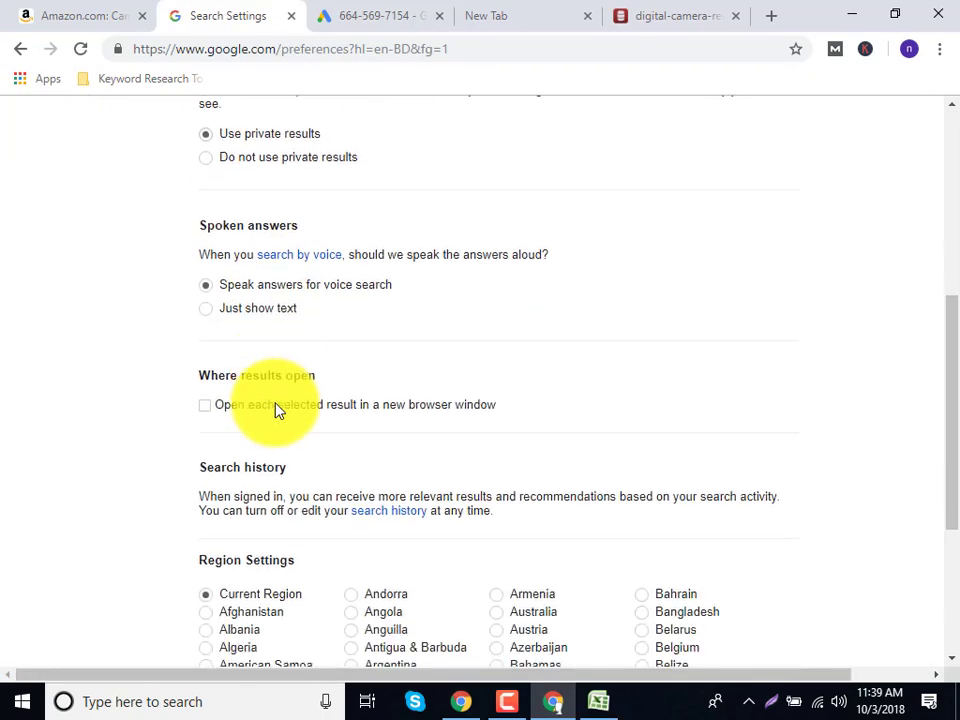
scroll(278, 410, down, 4)
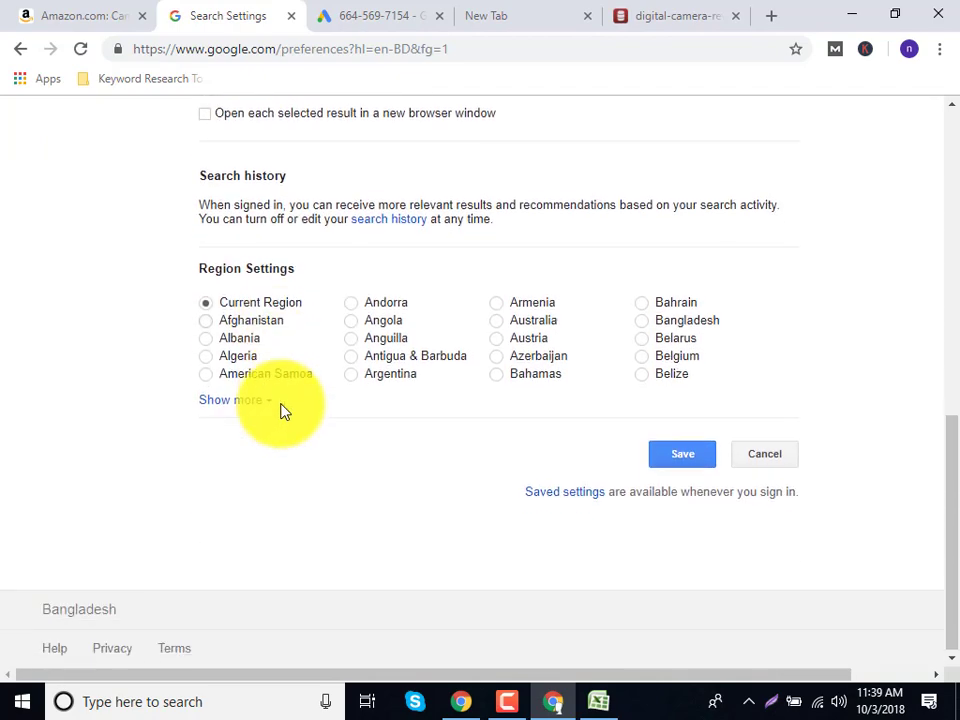
scroll(282, 410, up, 10)
click(20, 48)
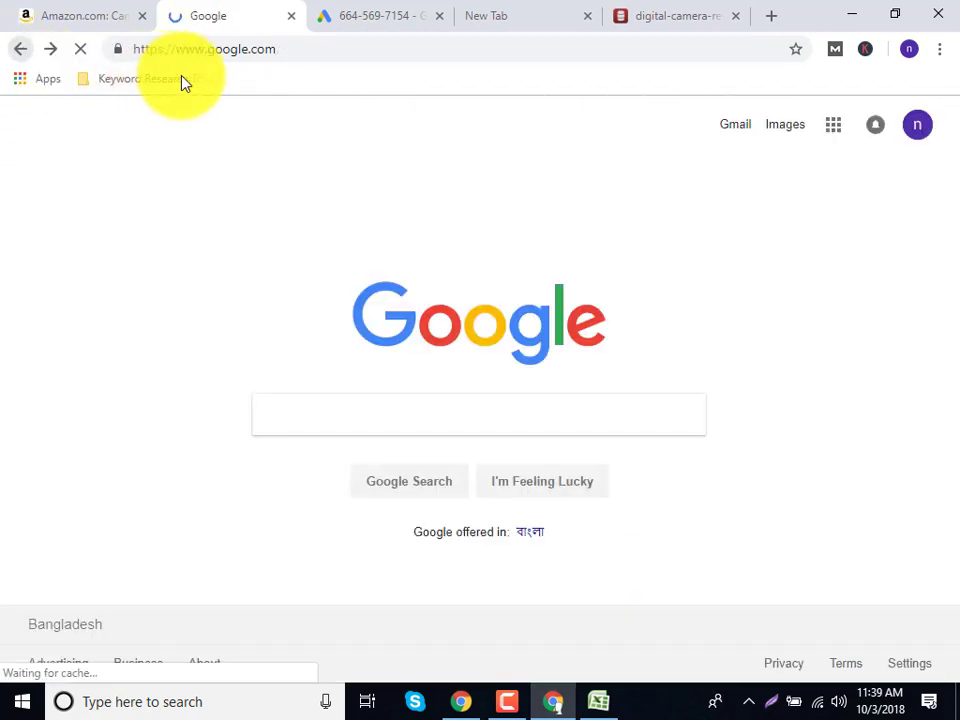
Step: Search for "google uk" from the Google homepage
click(261, 51)
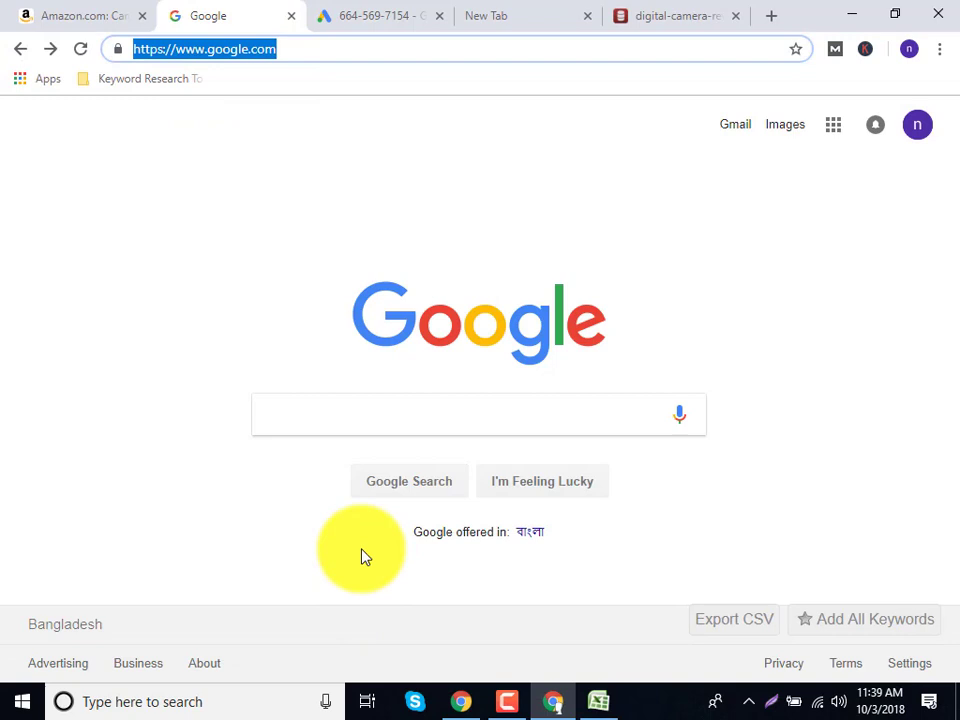
click(376, 423)
text(google uk)
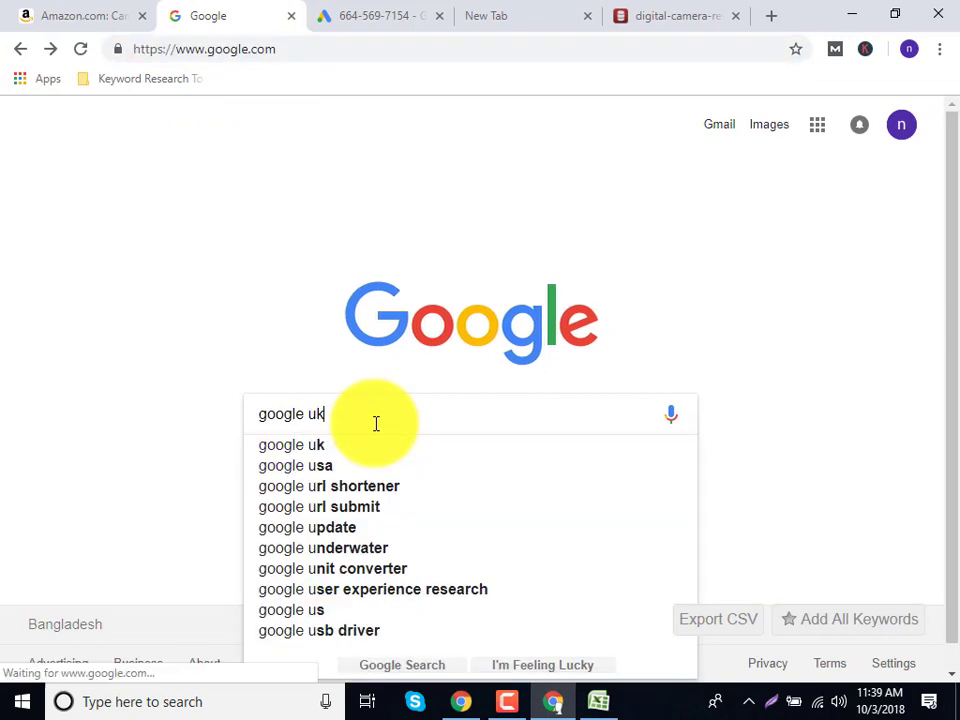
key(Return)
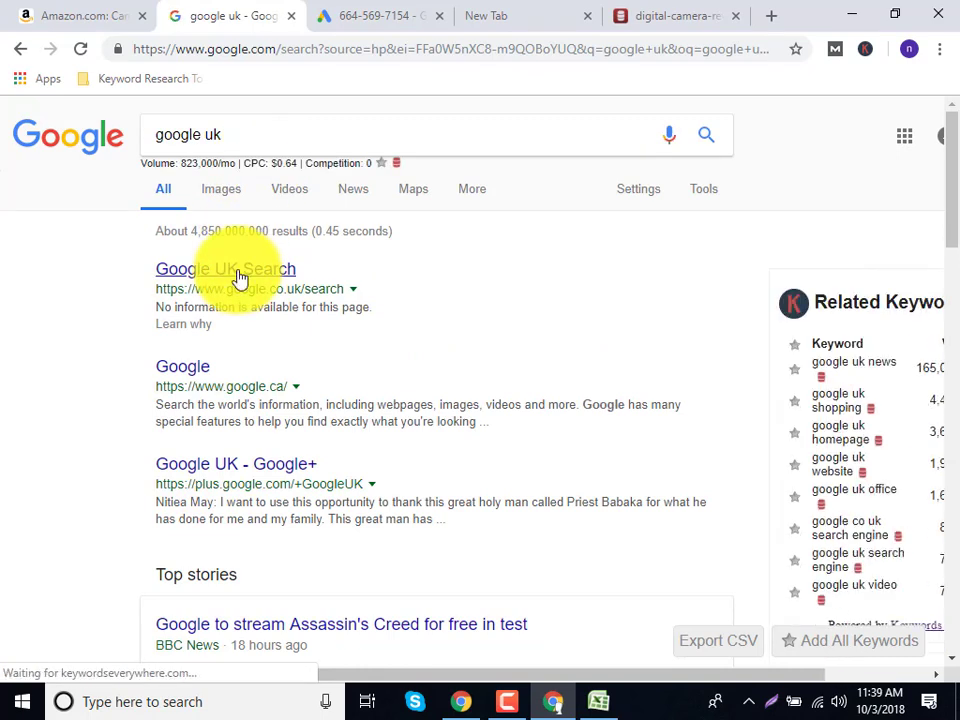
Step: Repeat the "google uk" search after a plain "google" search and open the Google UK Search result
double_click(215, 134)
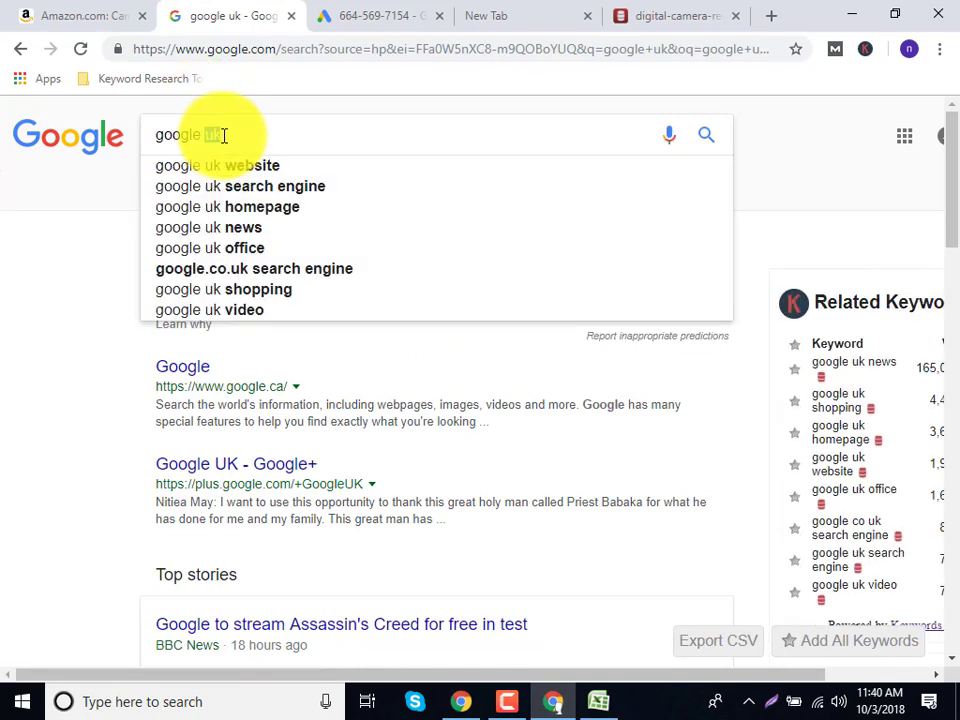
key(Return)
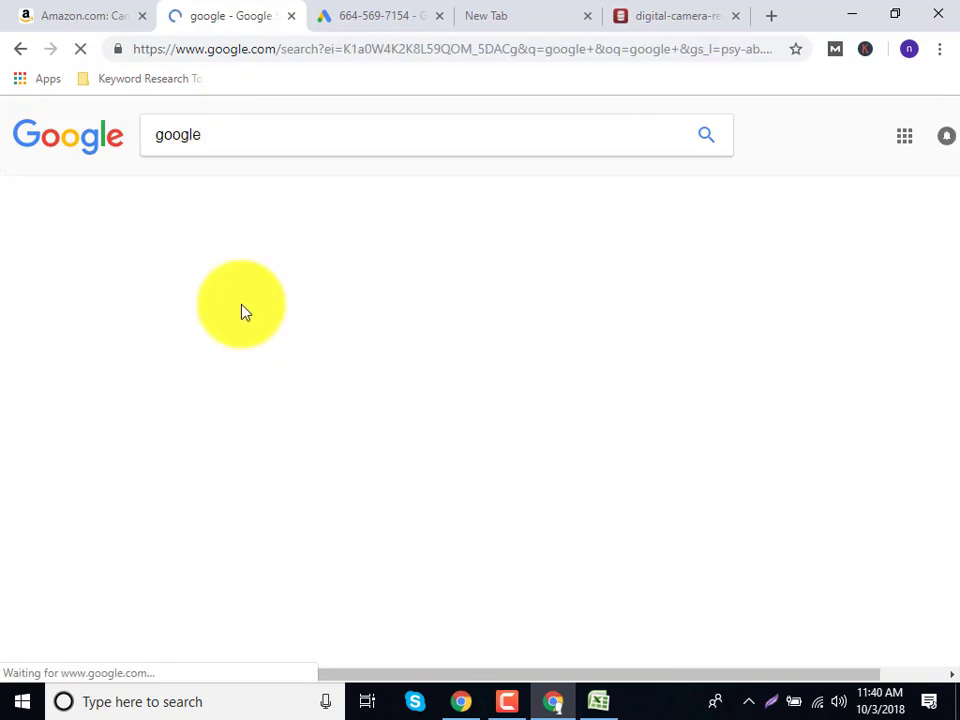
click(208, 134)
text(uk)
key(Return)
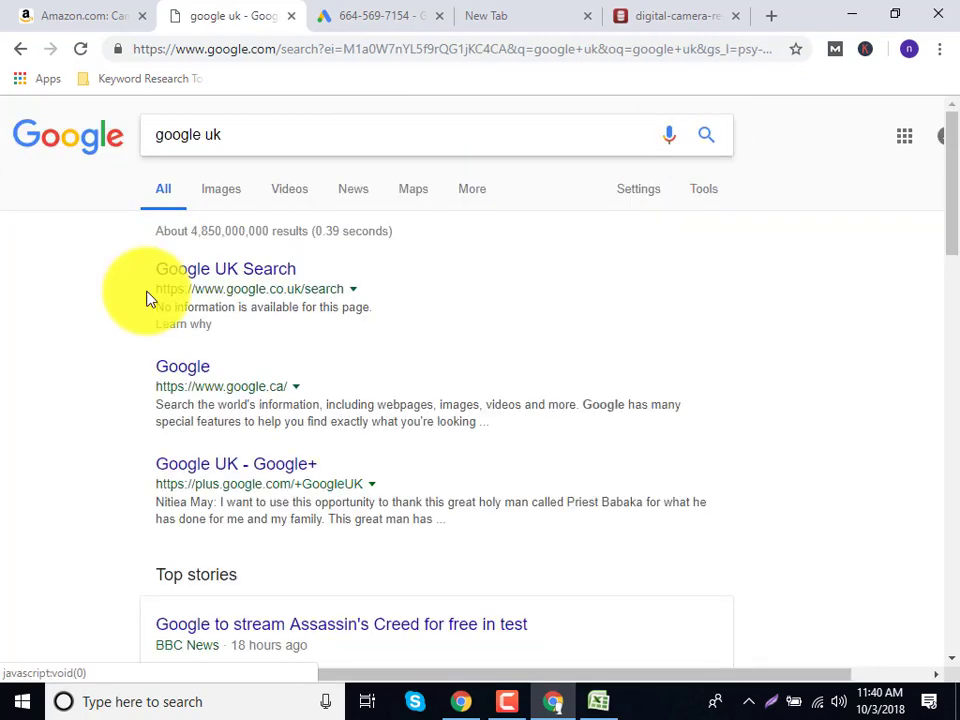
click(193, 271)
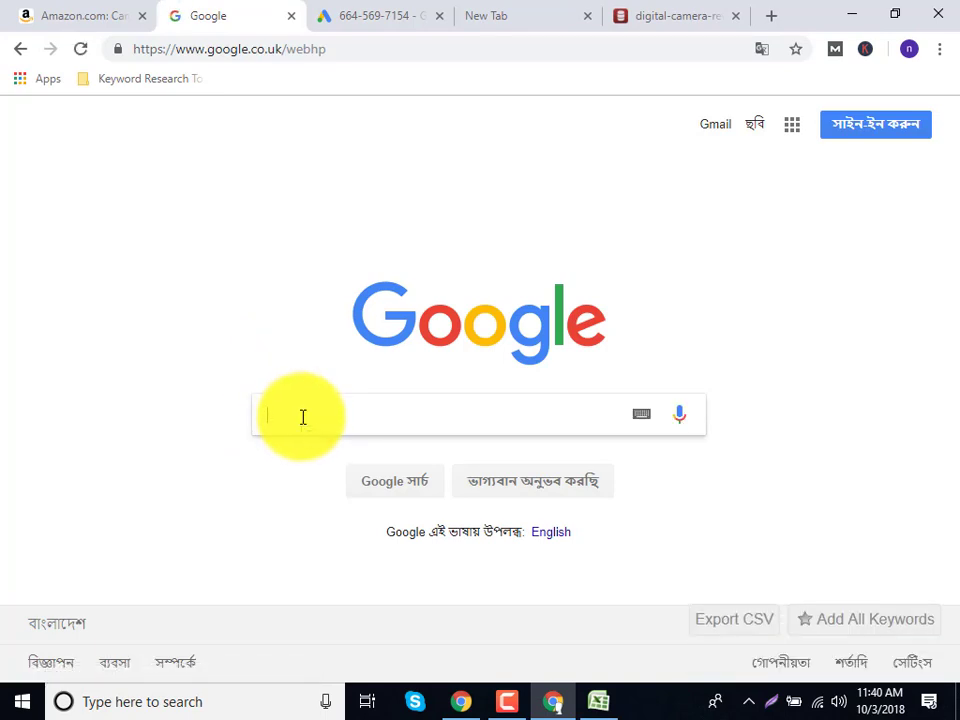
Step: Search for "digital camera reviews" on google.co.uk
double_click(270, 57)
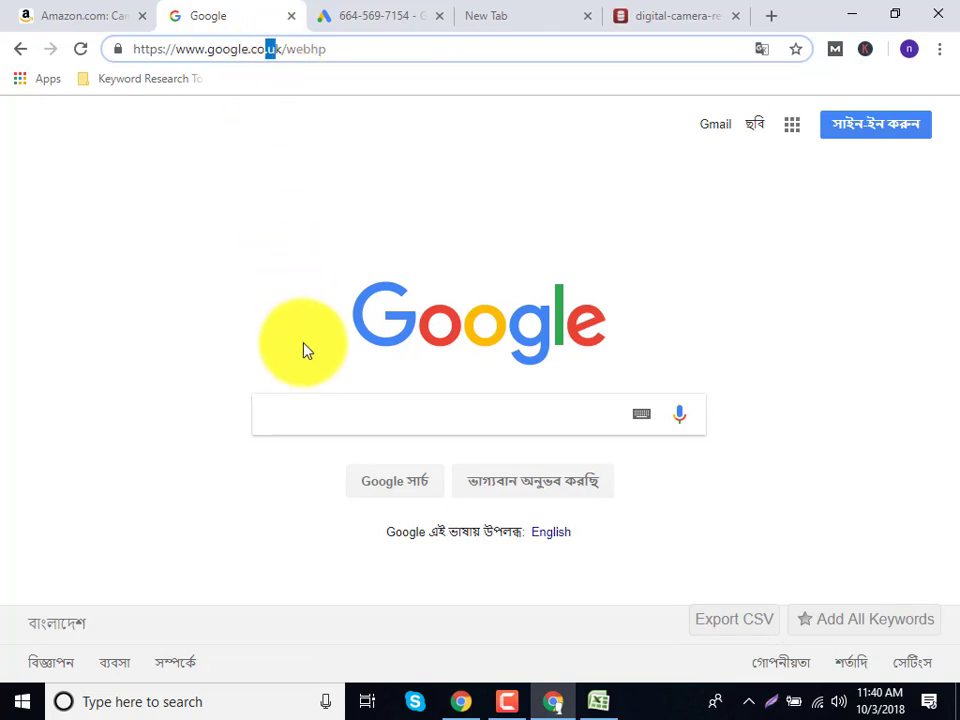
click(330, 422)
text(digital camera reviews)
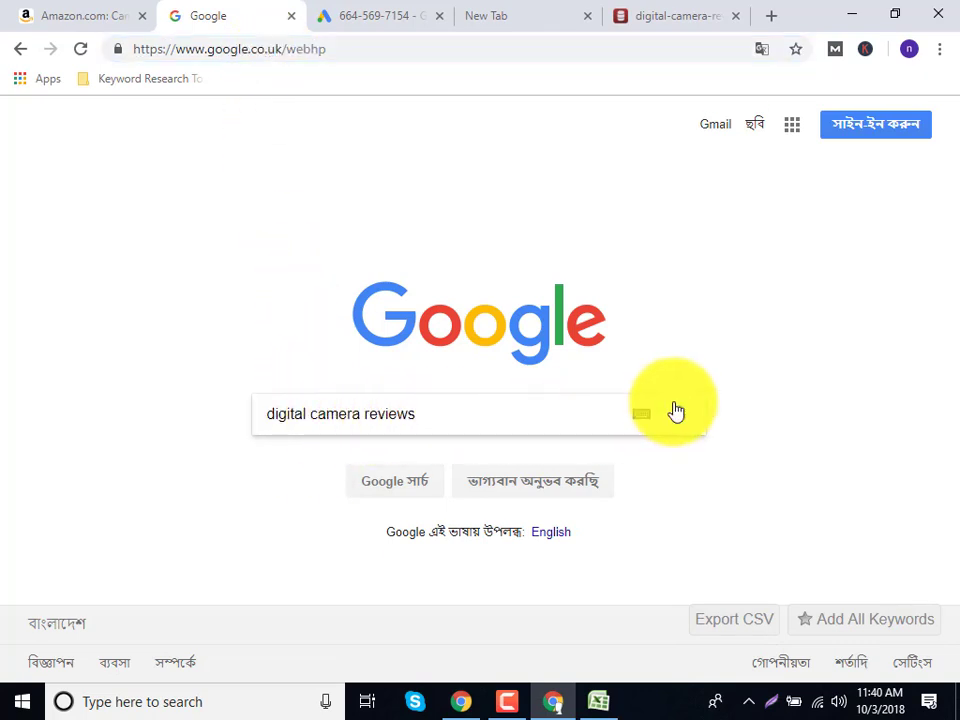
key(Return)
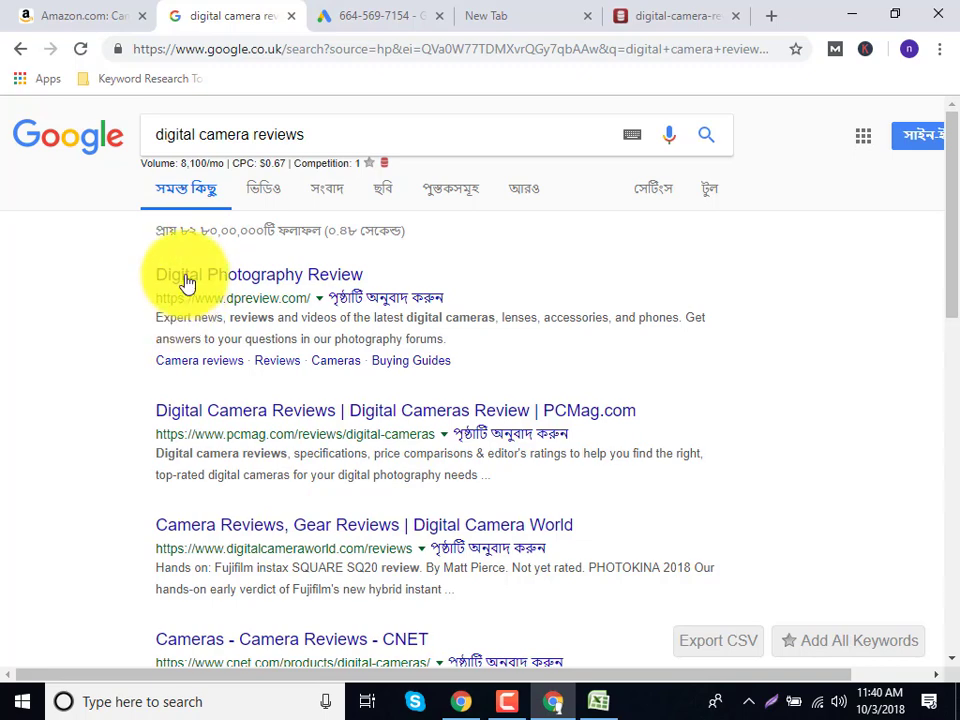
Step: Examine the competing sites on the first results page for "digital camera reviews"
scroll(190, 310, down, 1)
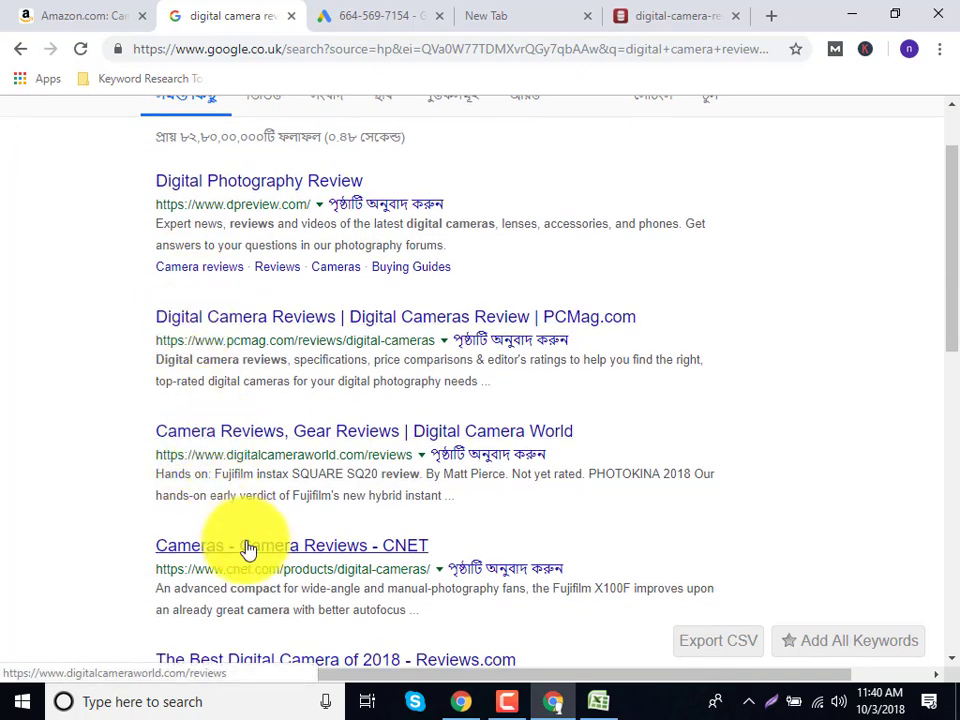
scroll(253, 568, down, 1)
scroll(266, 595, down, 2)
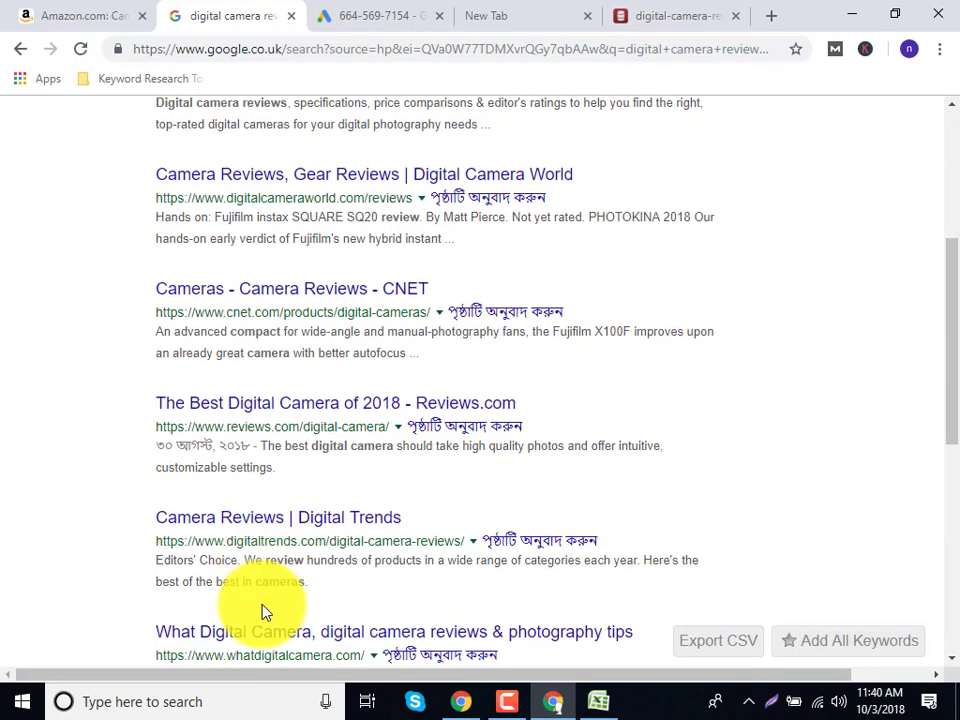
scroll(254, 618, down, 1)
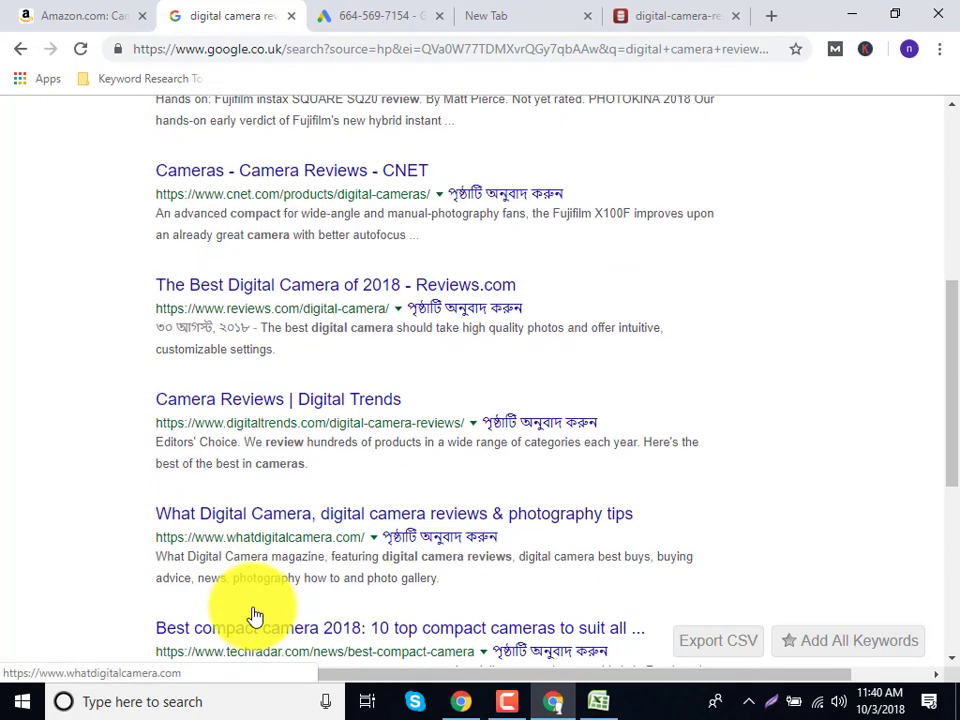
scroll(256, 615, down, 2)
scroll(258, 599, down, 2)
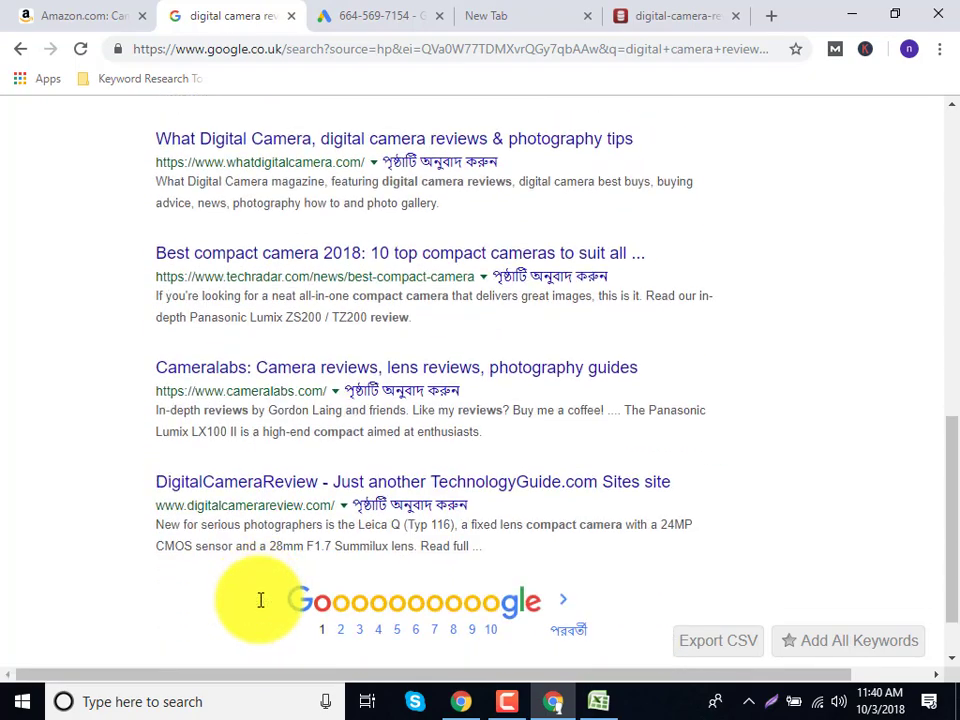
scroll(300, 501, up, 8)
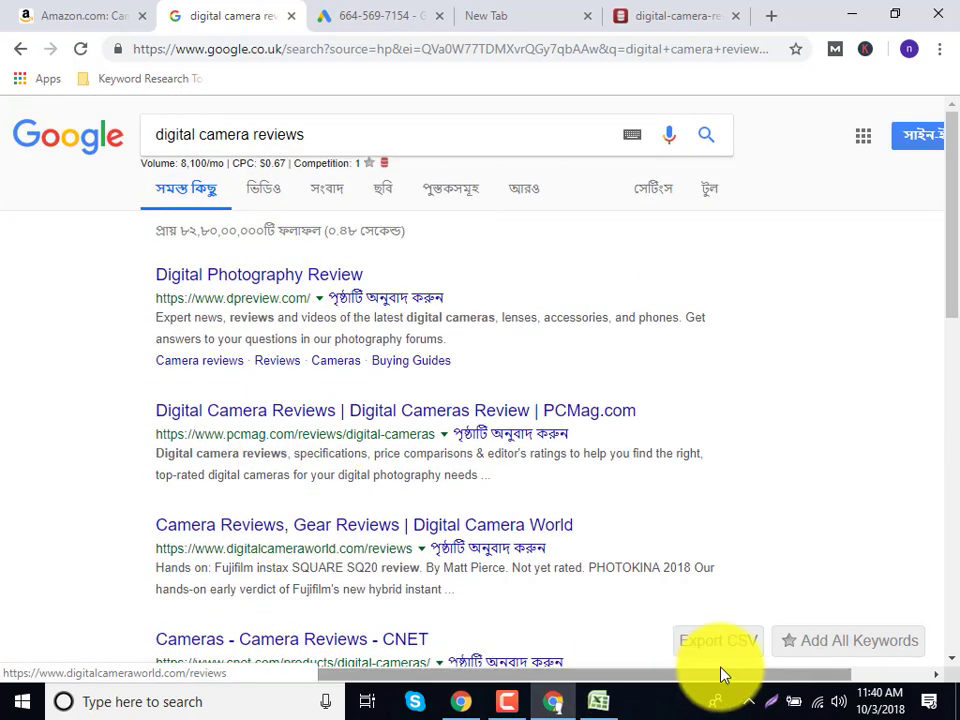
click(505, 702)
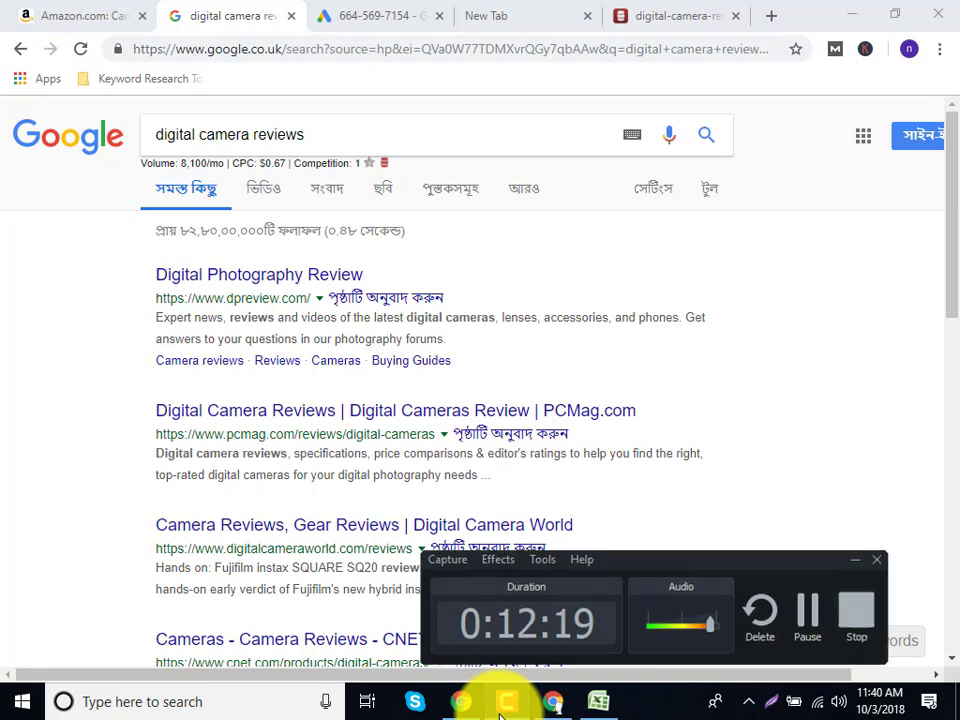
click(500, 704)
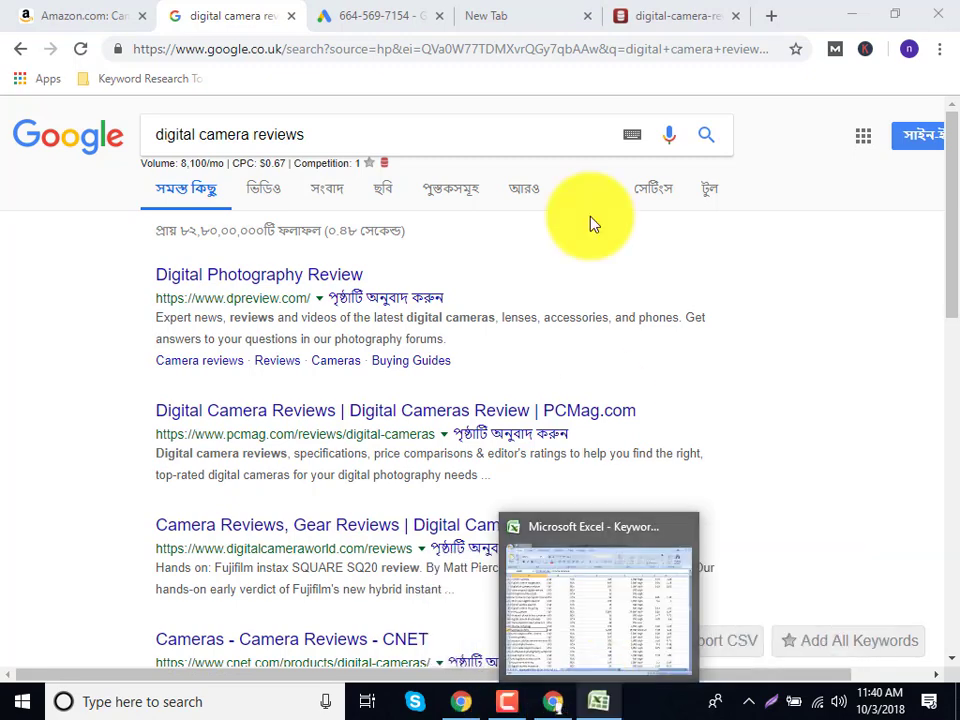
Step: Search for "sheet" in the empty browser tab and open Google Sheets from the results
click(490, 10)
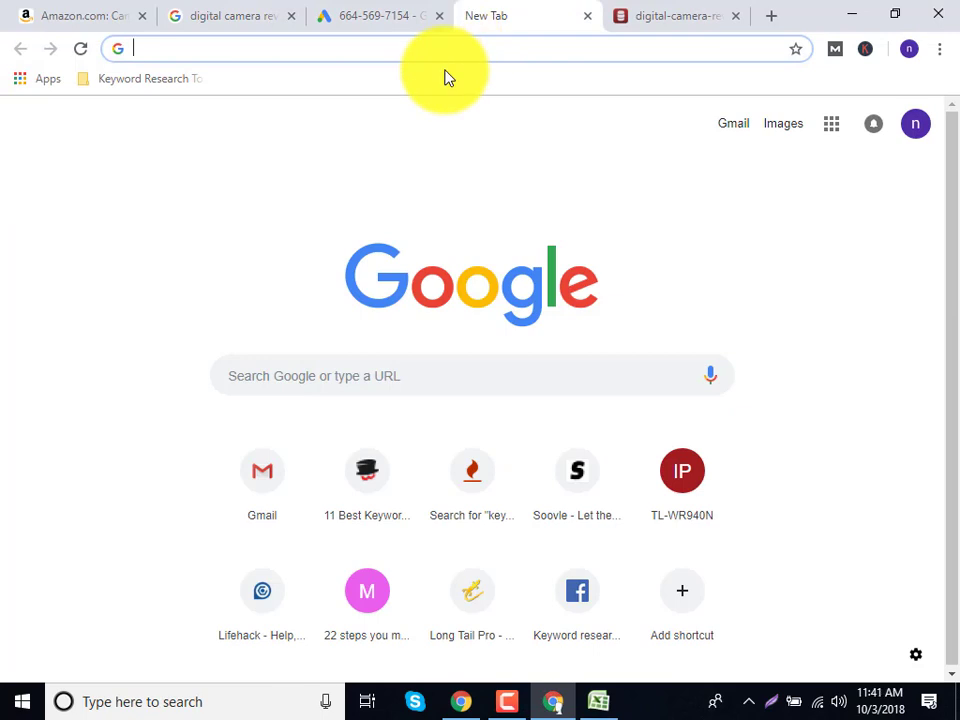
text(sheet)
key(Return)
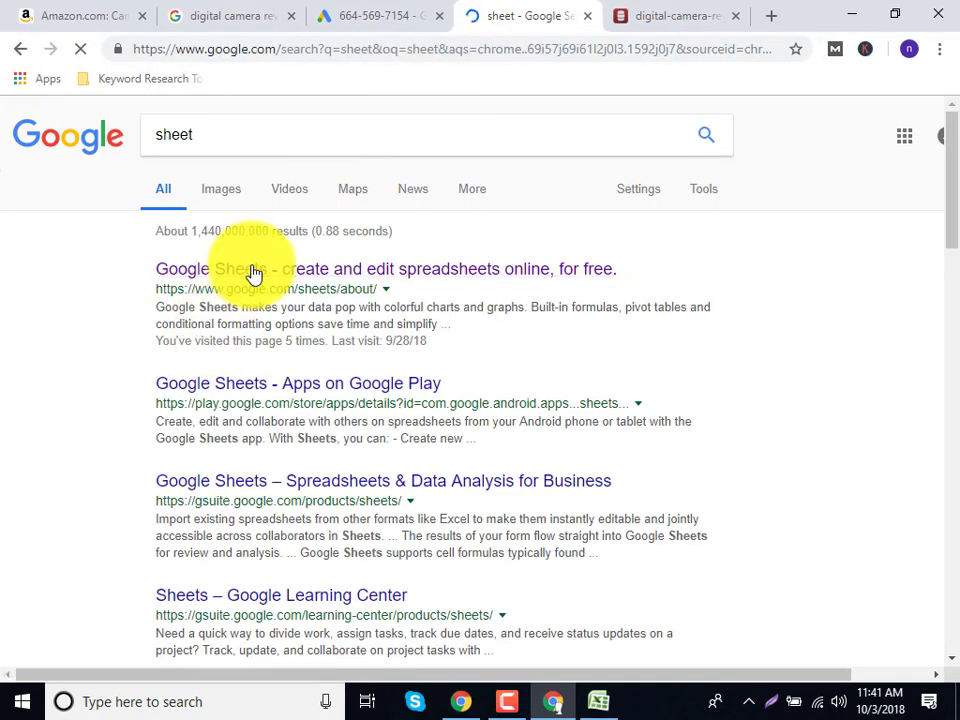
click(254, 273)
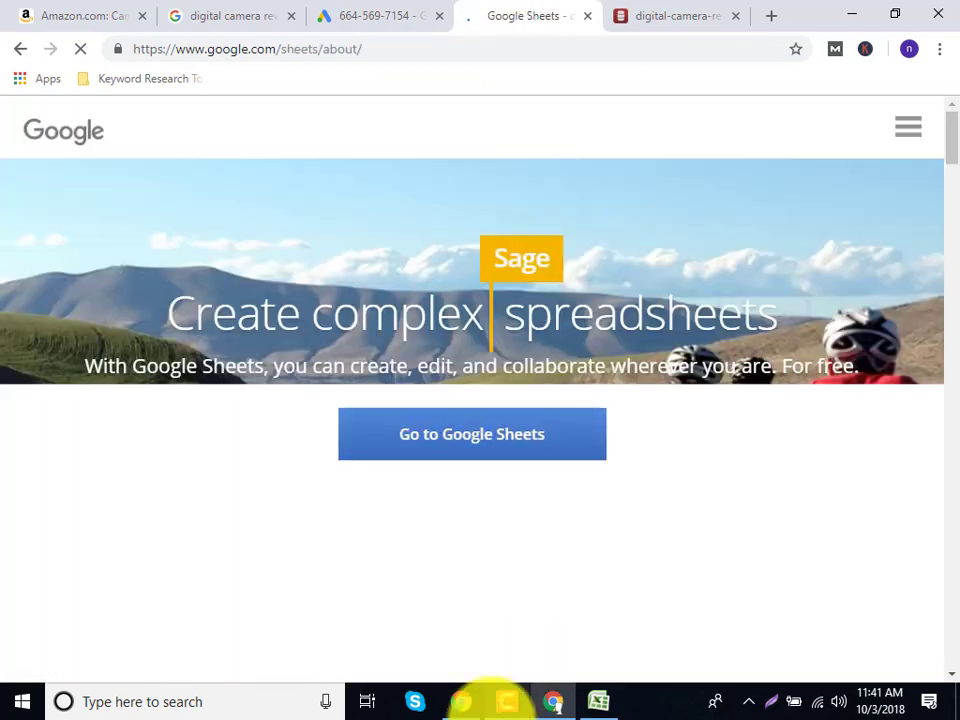
mouse_move(500, 701)
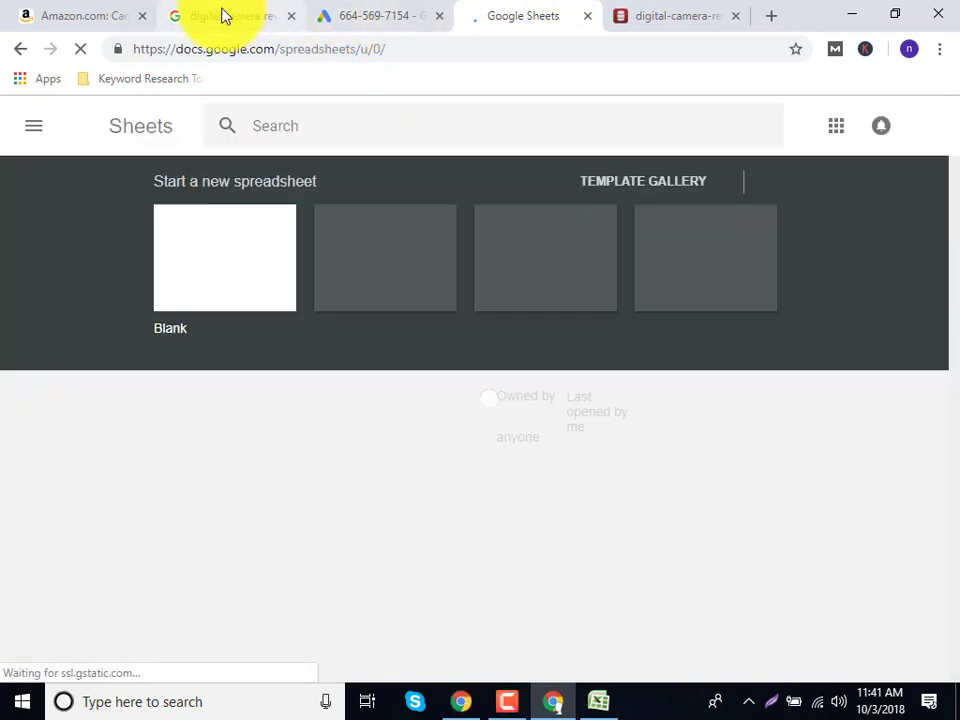
Step: Copy the keyword "digital camera reviews" from the query on the Google UK results page
click(225, 15)
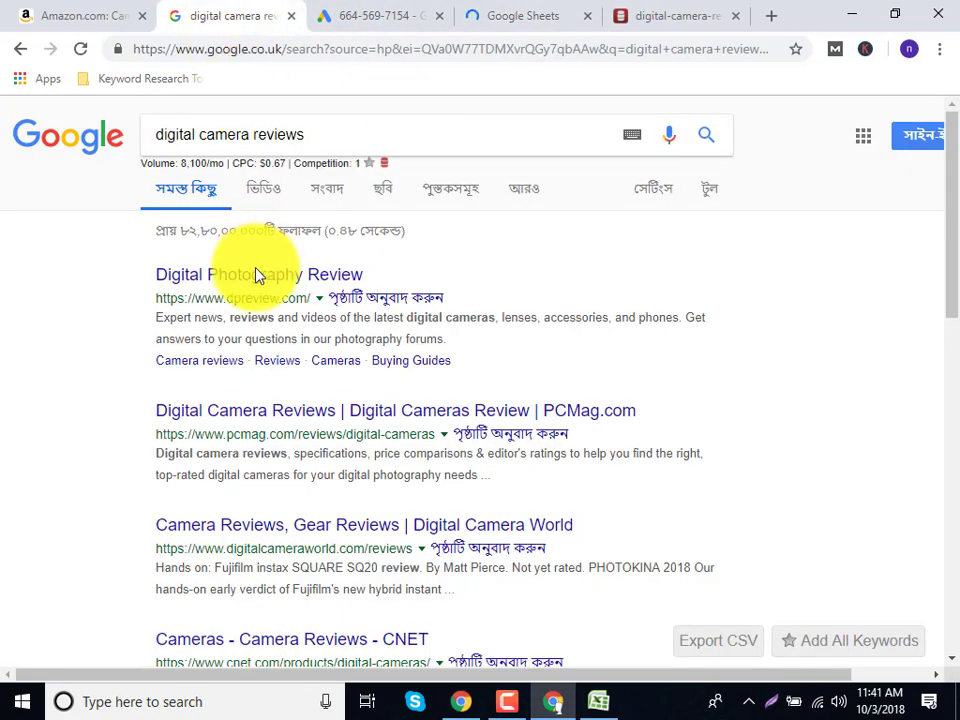
triple_click(227, 133)
key(ctrl+c)
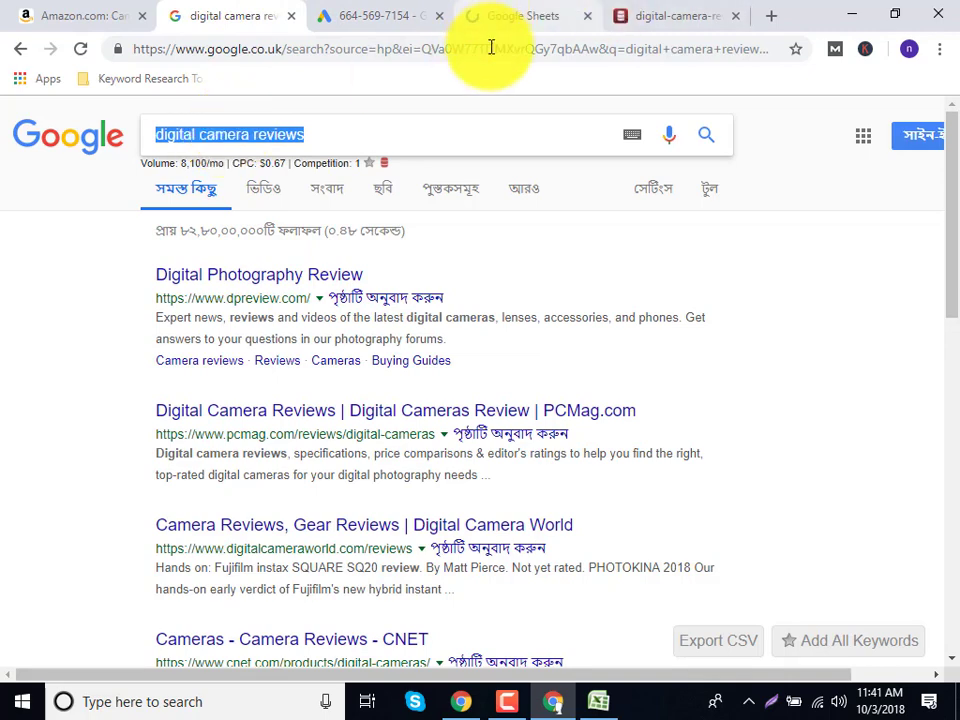
Step: Create a blank spreadsheet in Google Sheets and name it "Competitor analysis"
click(514, 14)
click(212, 270)
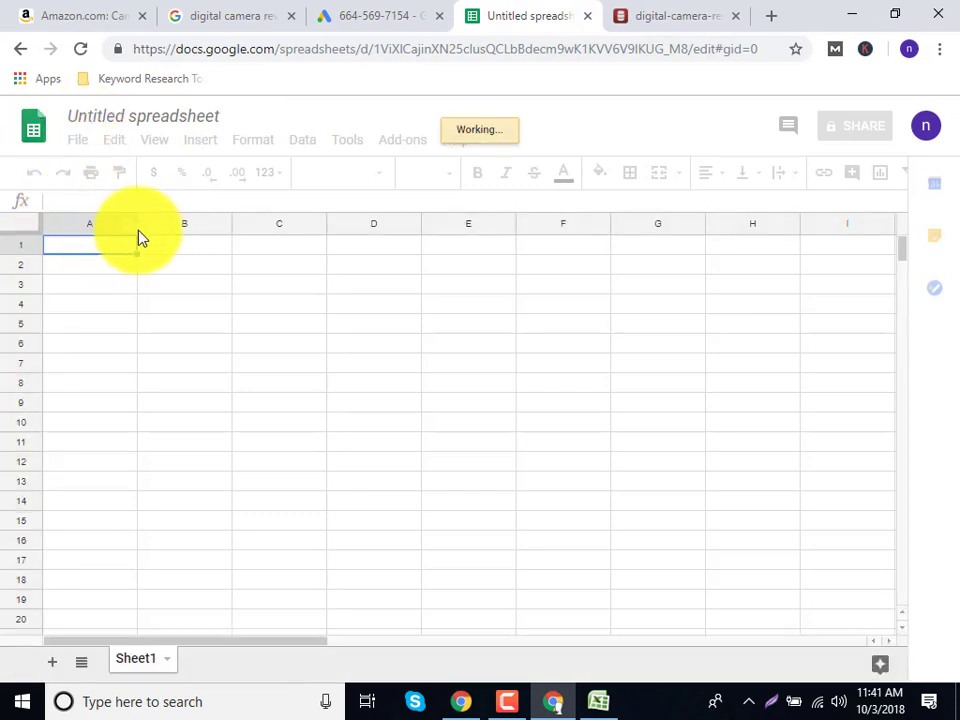
click(143, 117)
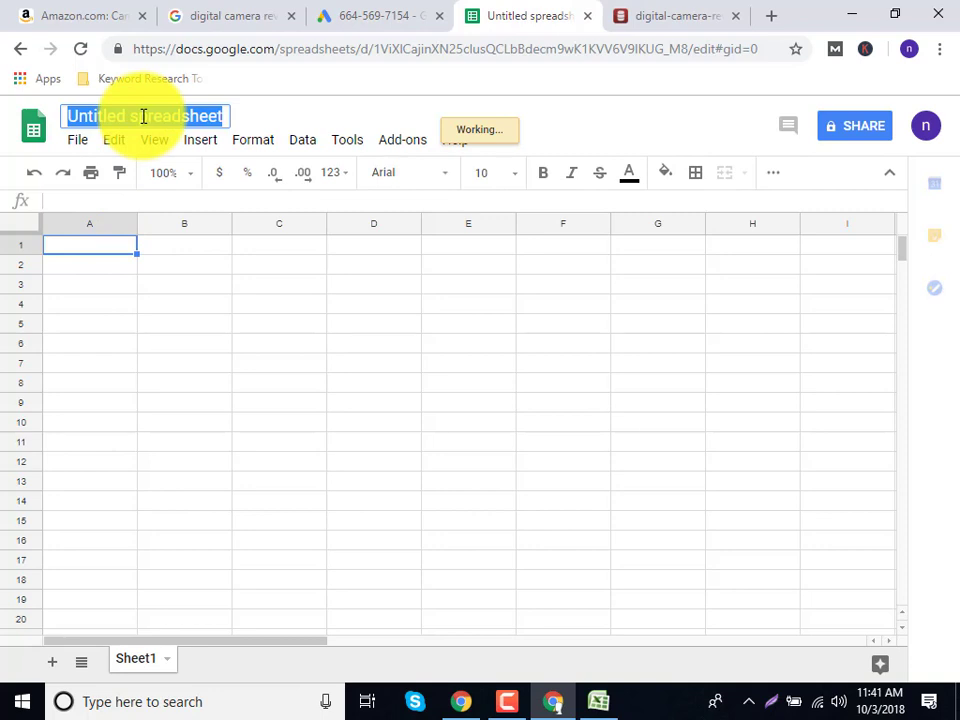
text(Competitor analysis)
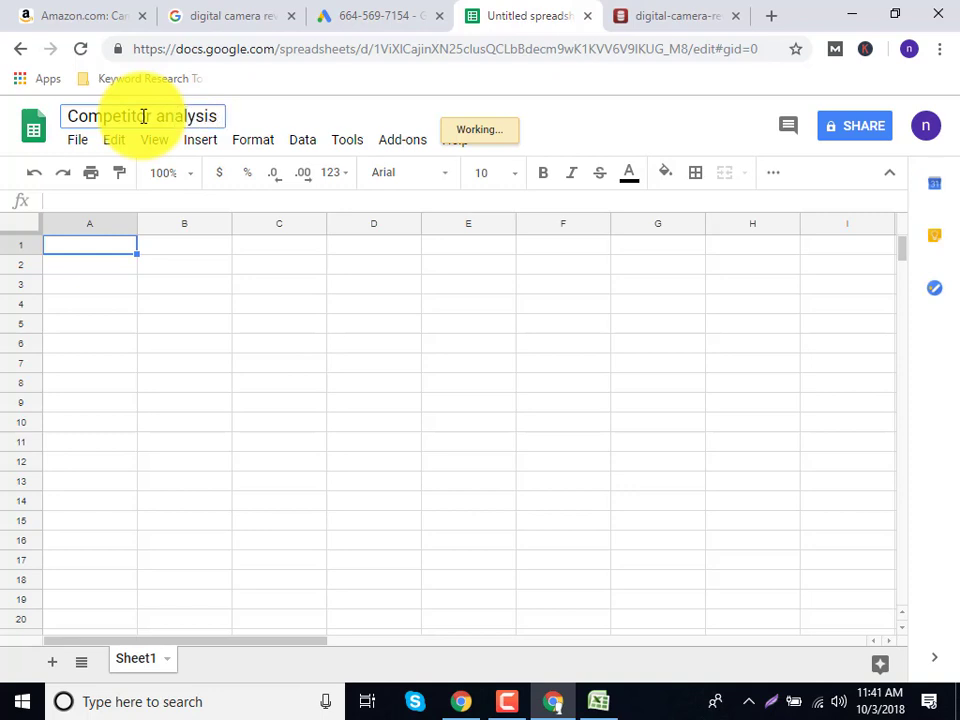
Step: Enter the heading "Keyword" in cell A1 and widen column A to about twice its width
click(123, 253)
text(Ke)
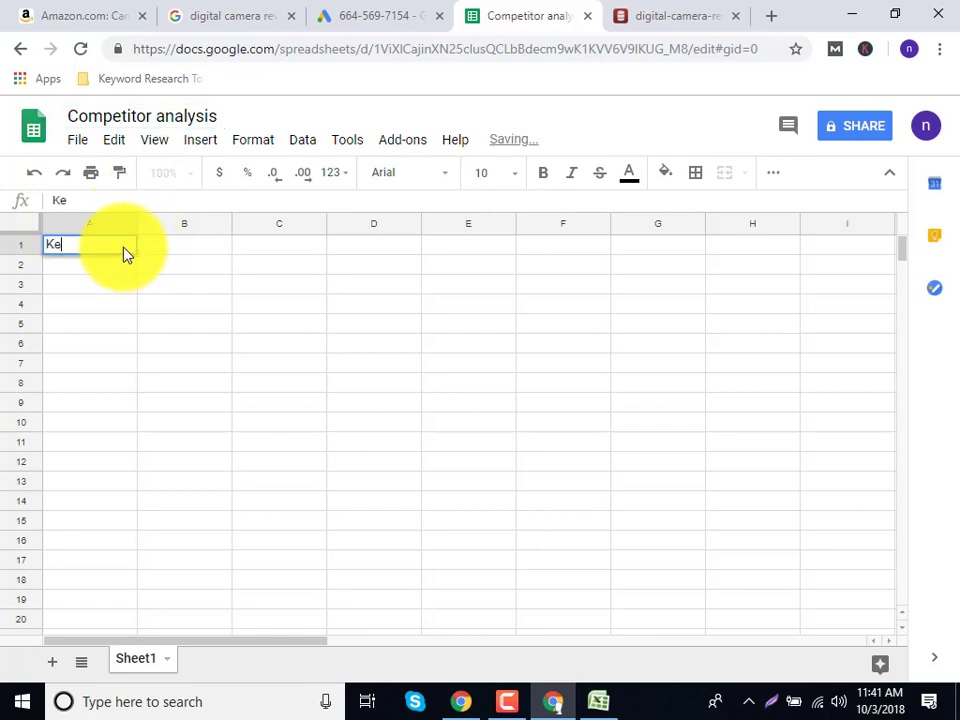
text(yword)
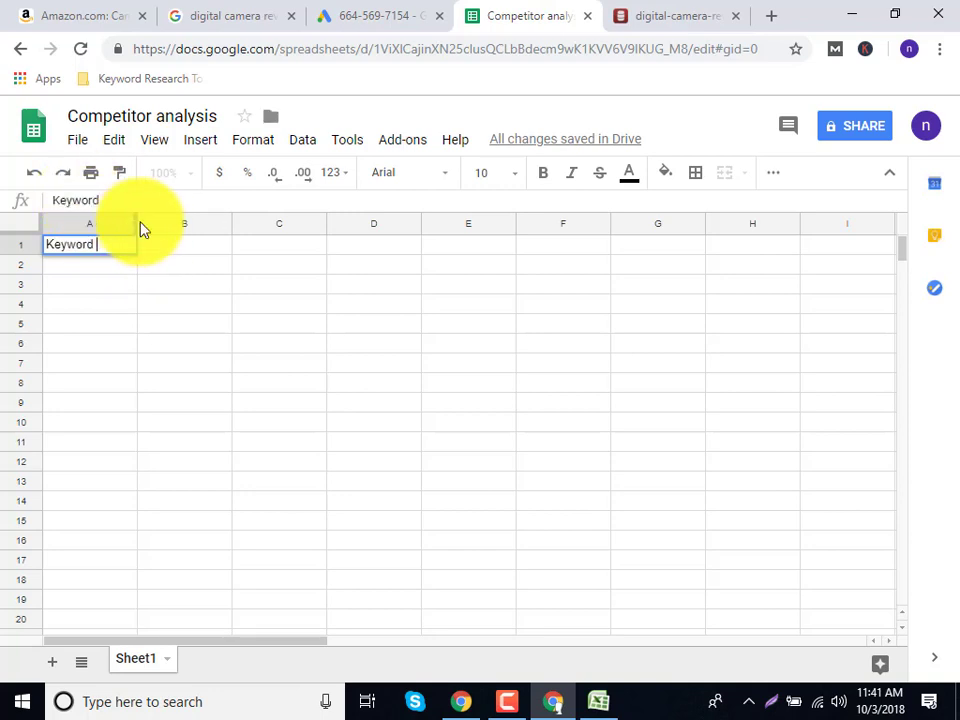
drag(255, 222, 252, 222)
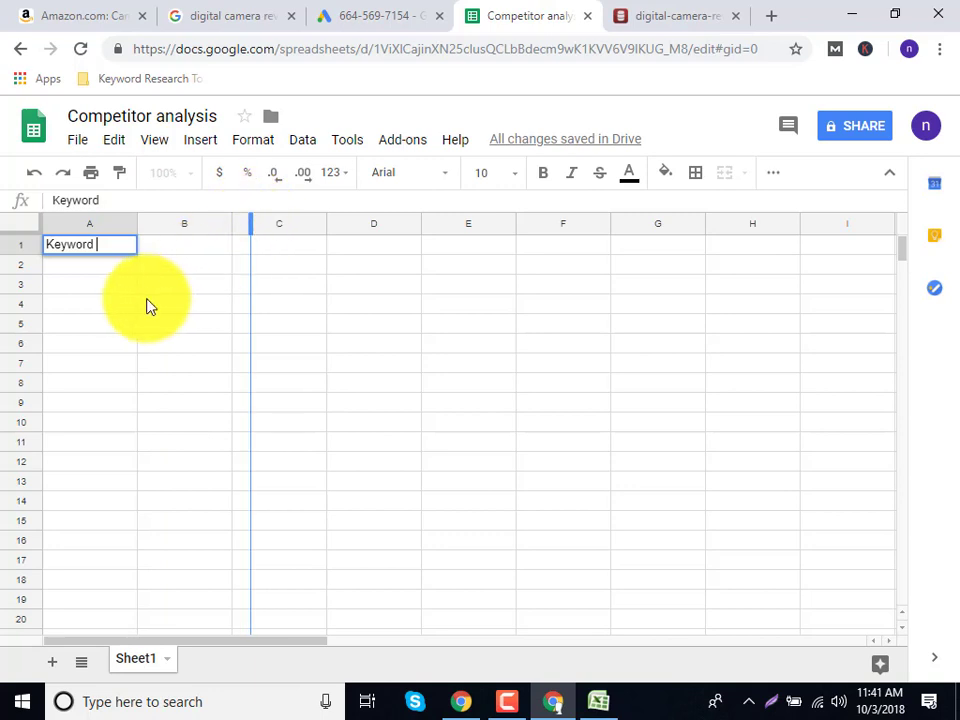
Step: Paste the keyword "digital camera reviews" into cell A3 and enter the heading "Competitor URL" in cell A5
click(129, 285)
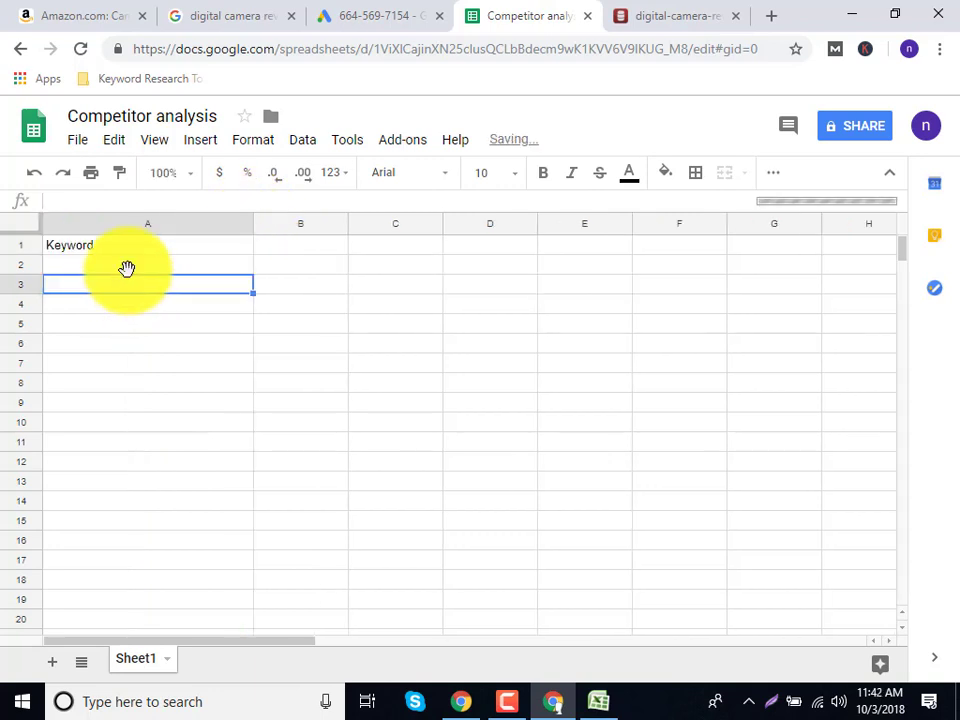
key(ctrl+v)
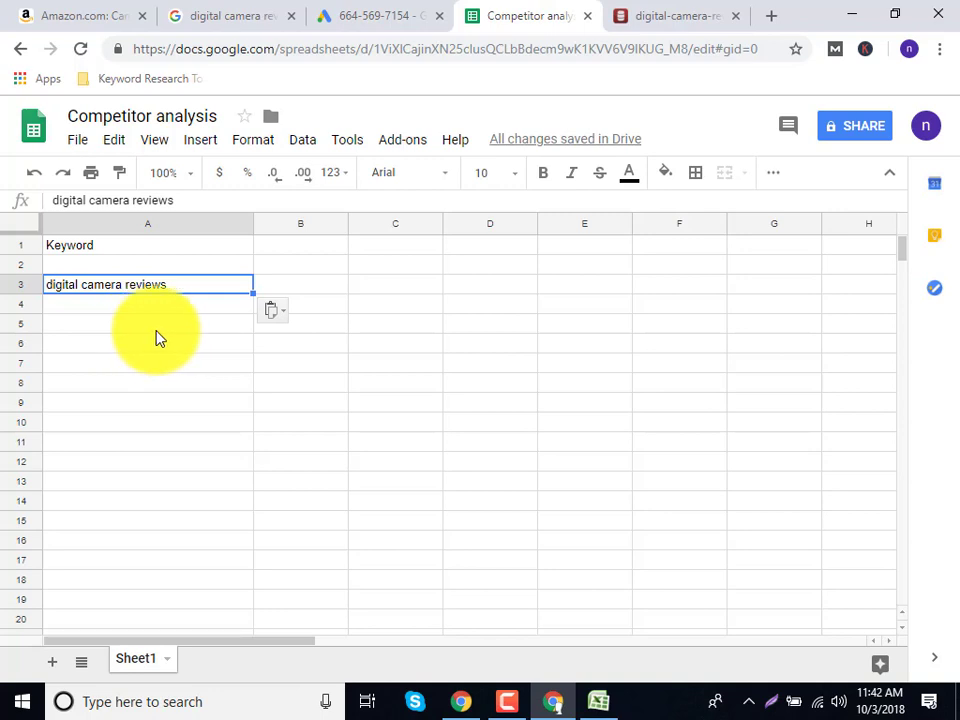
click(165, 304)
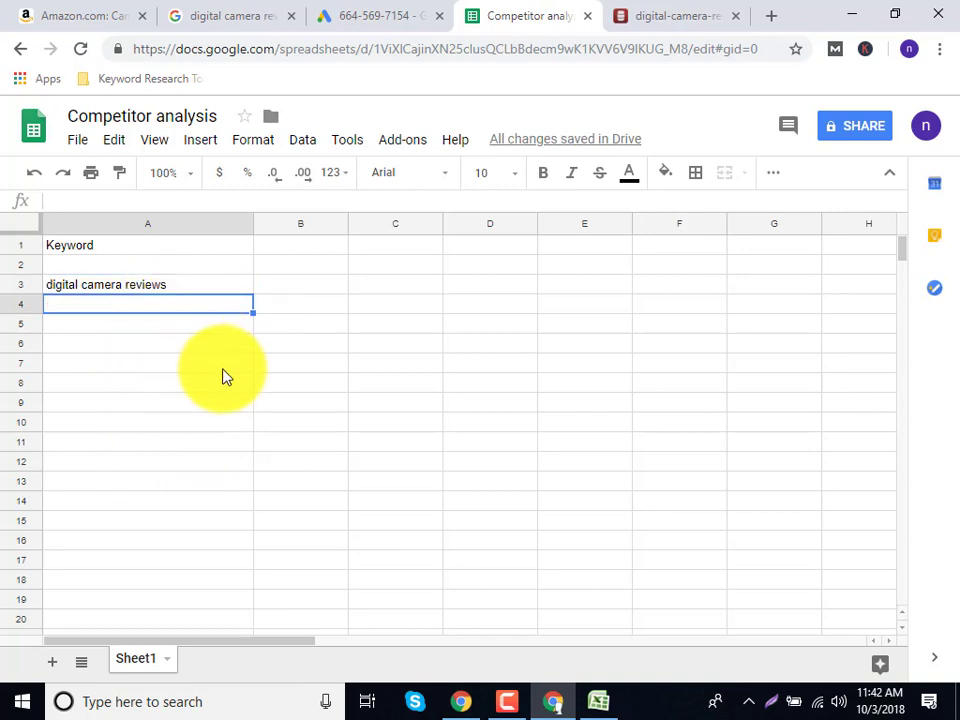
double_click(120, 328)
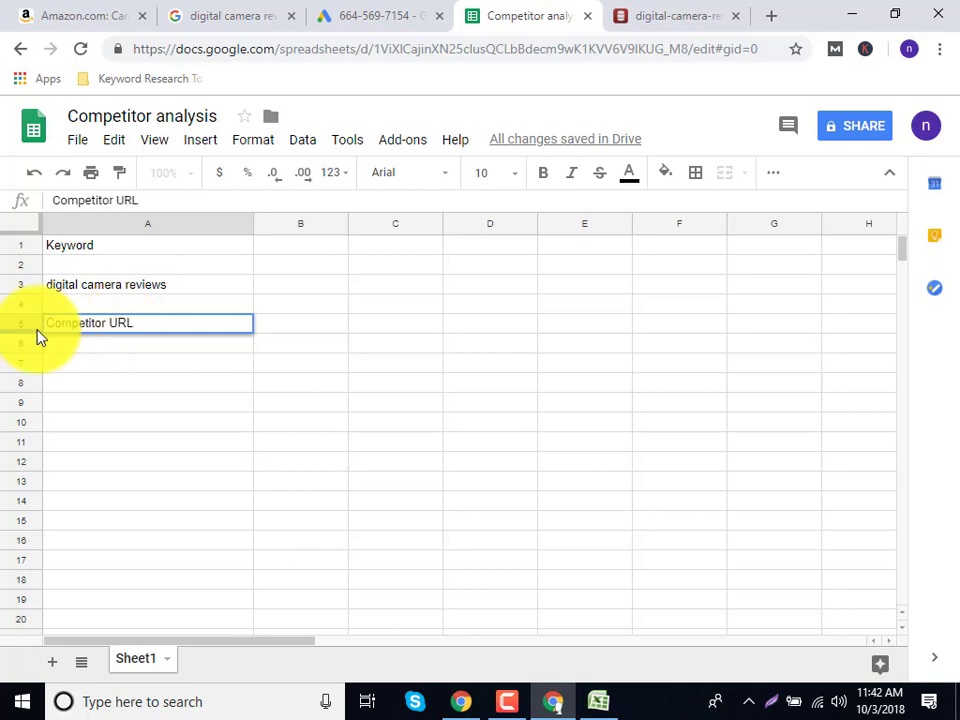
key(Return)
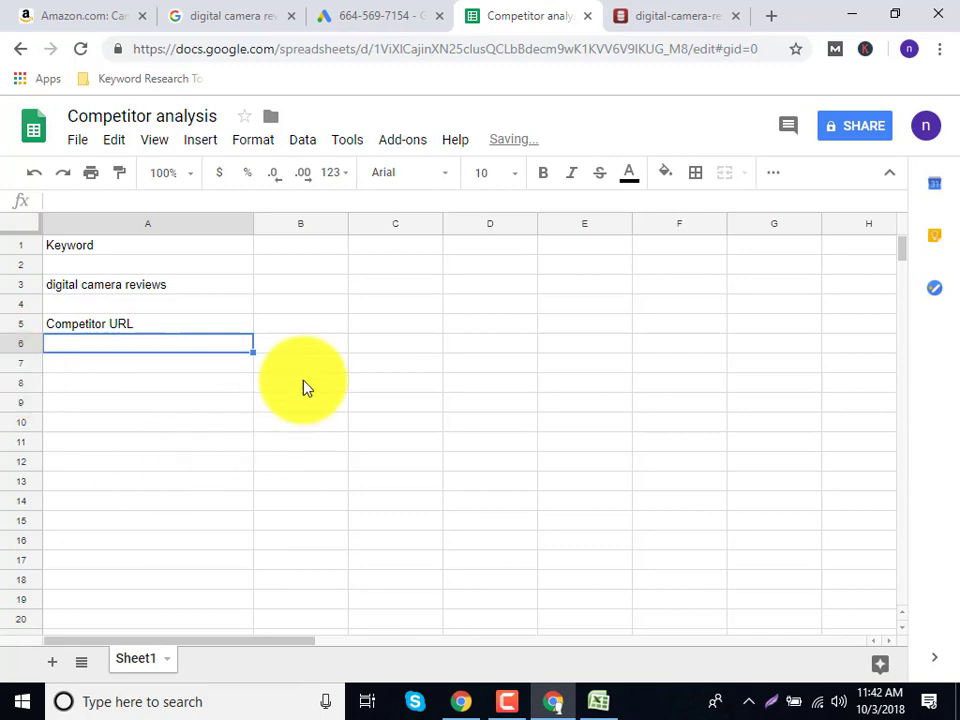
Step: Open the Digital Photography Review result in a new tab, copy its site address, and return to the search results
click(240, 10)
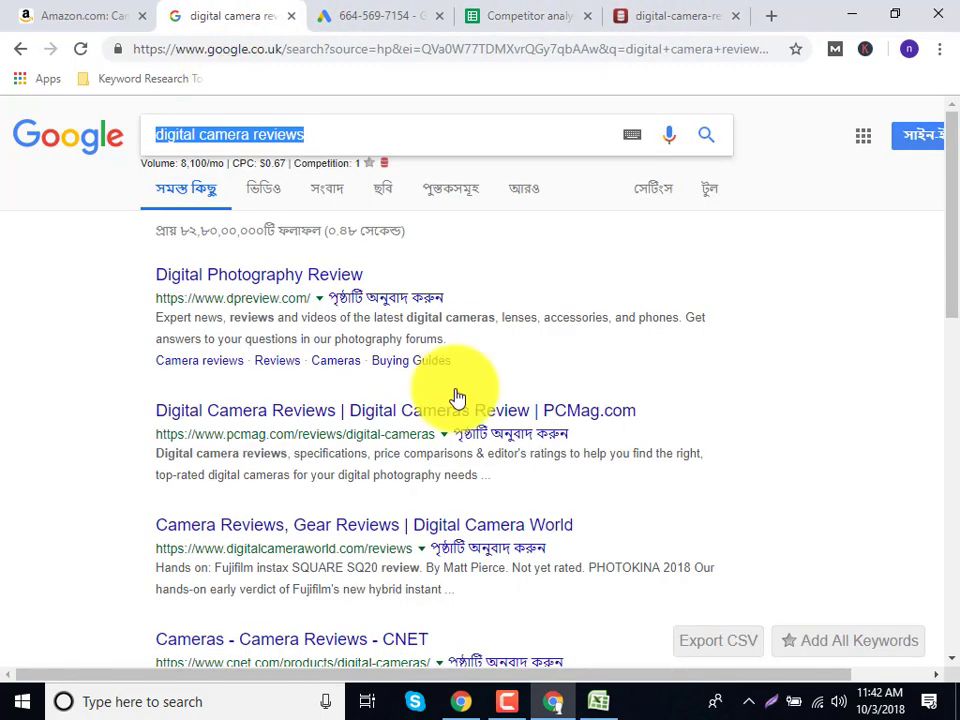
middle_click(297, 286)
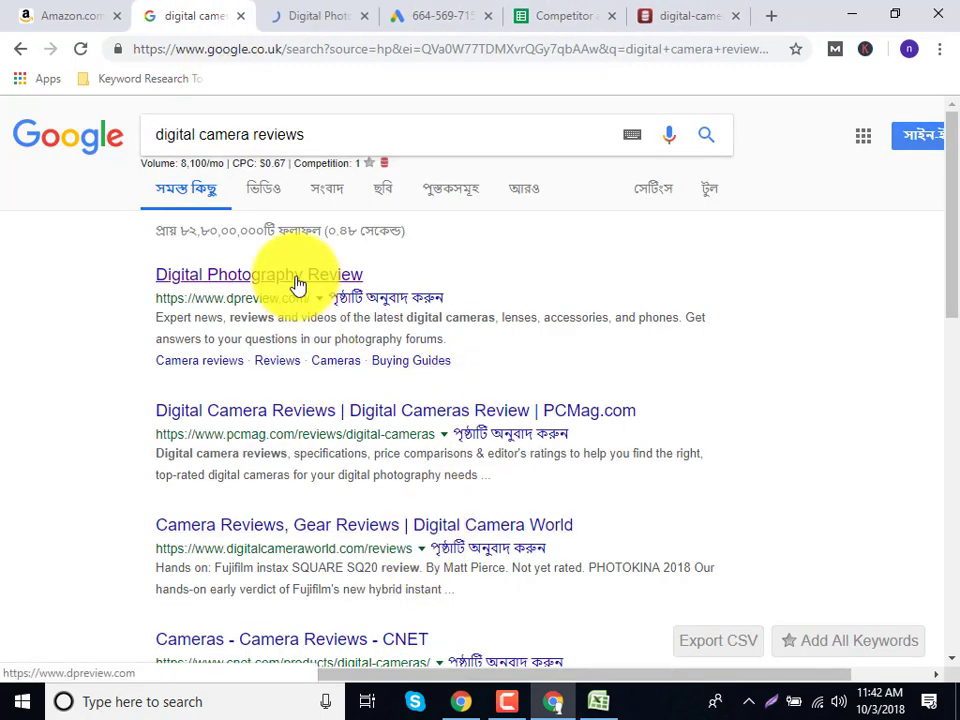
click(290, 12)
click(226, 52)
key(ctrl+c)
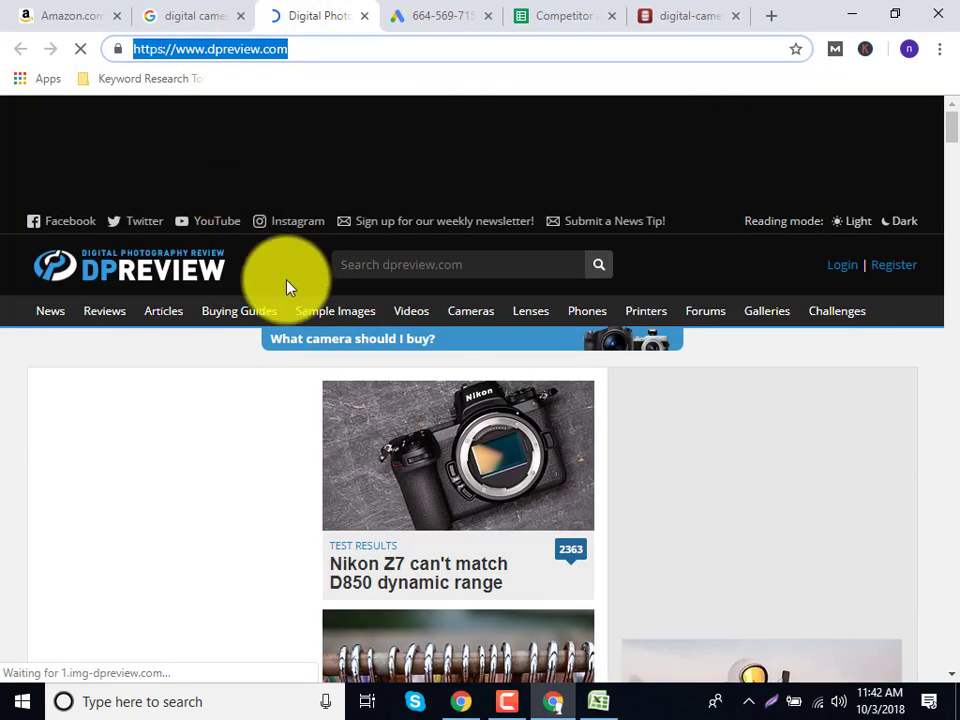
scroll(287, 274, down, 3)
click(165, 12)
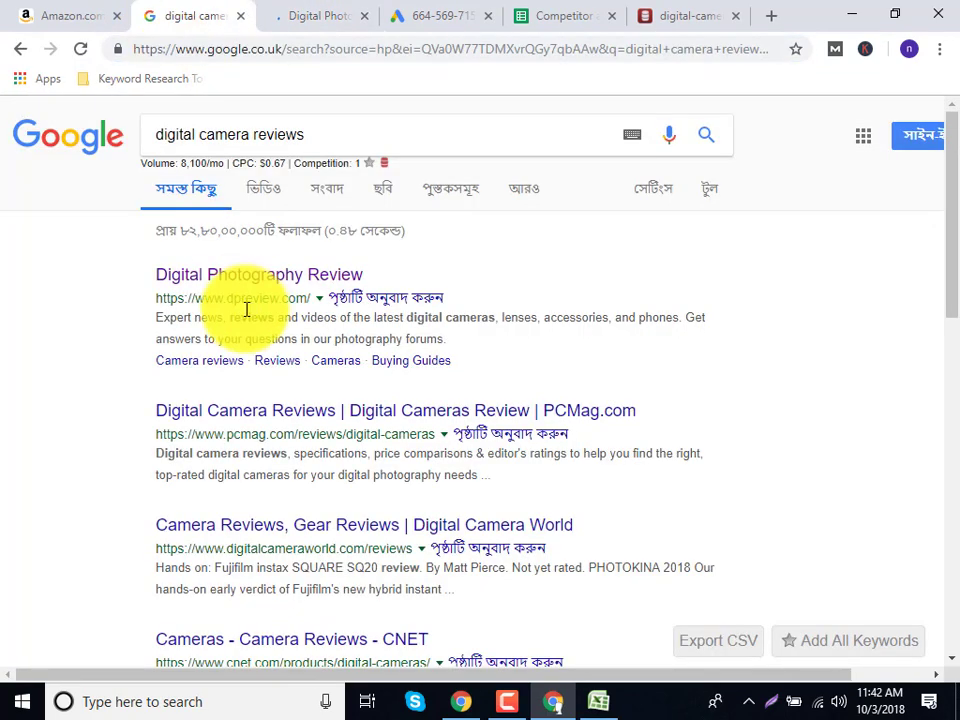
Step: Open the PCMag and Digital Camera World search results in new tabs
middle_click(231, 428)
click(408, 16)
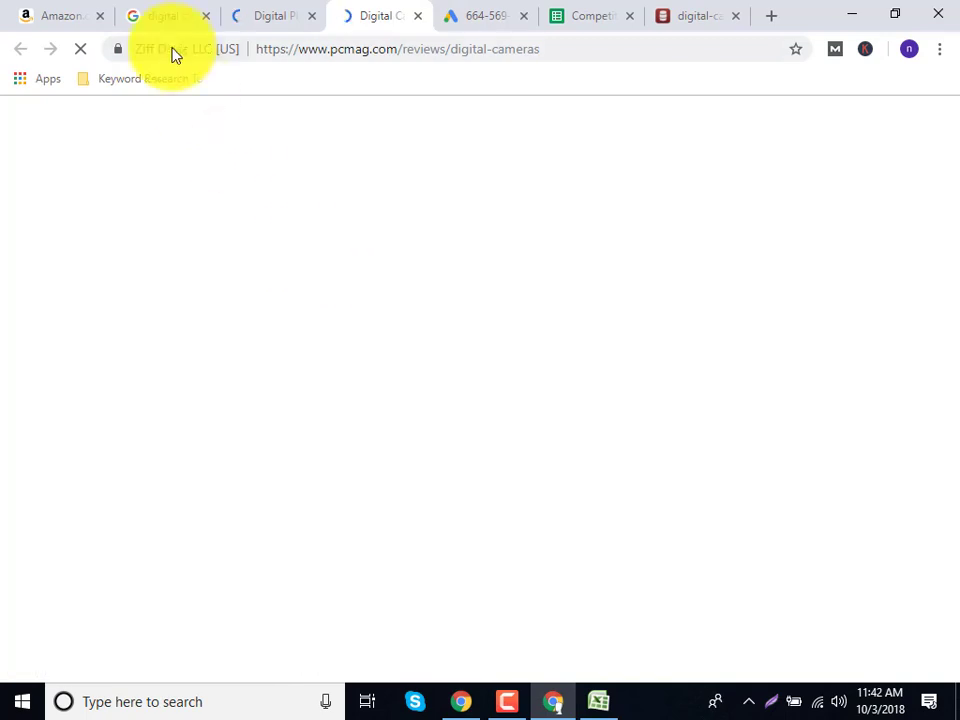
click(182, 15)
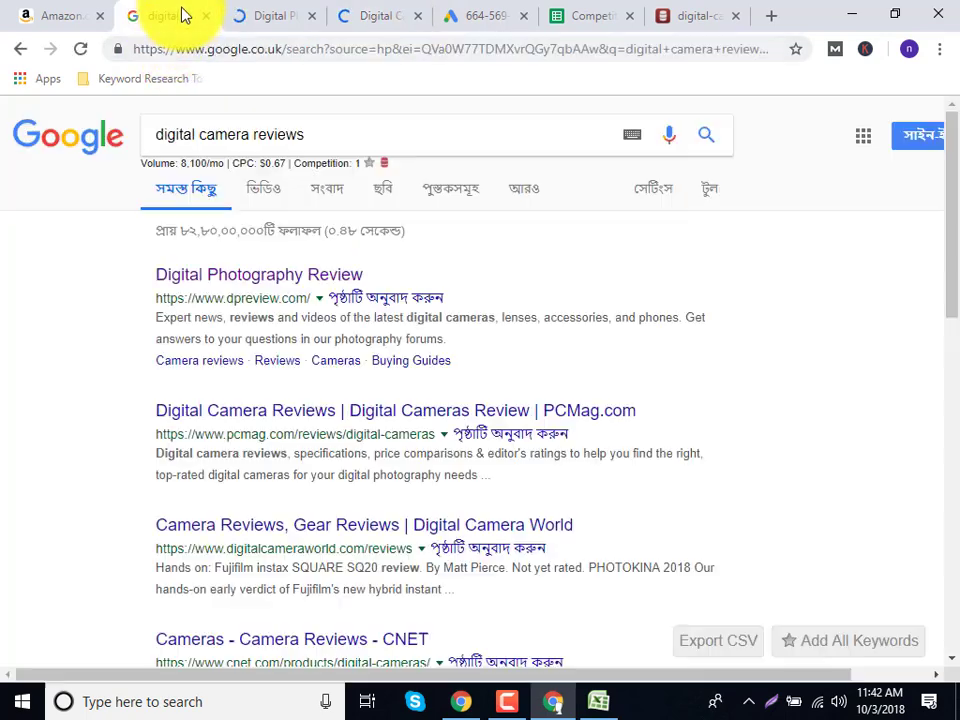
middle_click(232, 532)
click(433, 10)
click(248, 10)
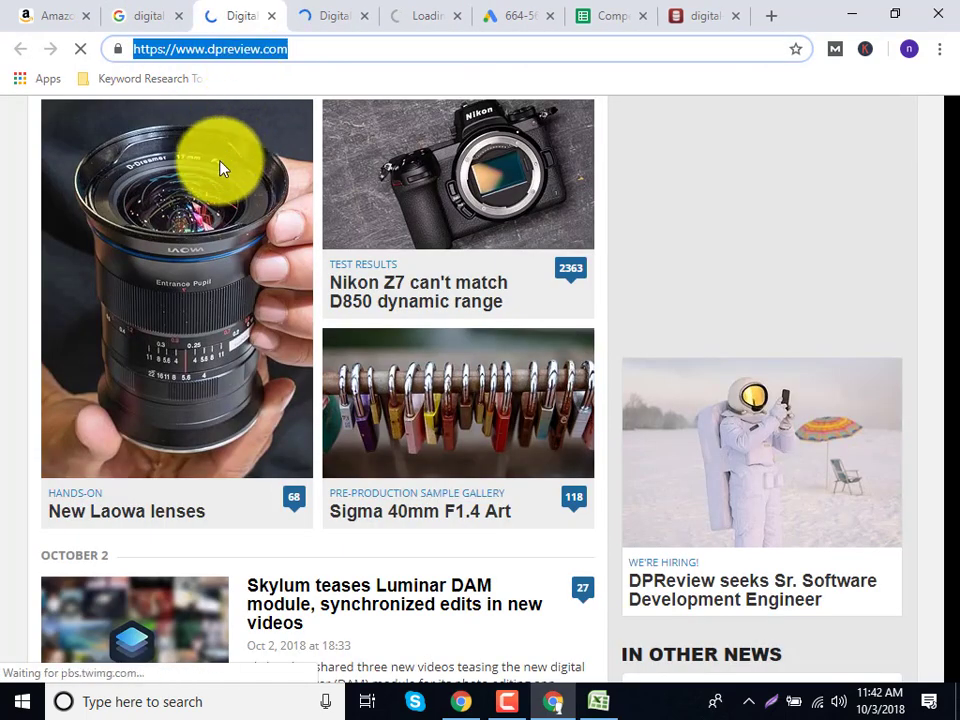
click(590, 14)
key(ctrl+v)
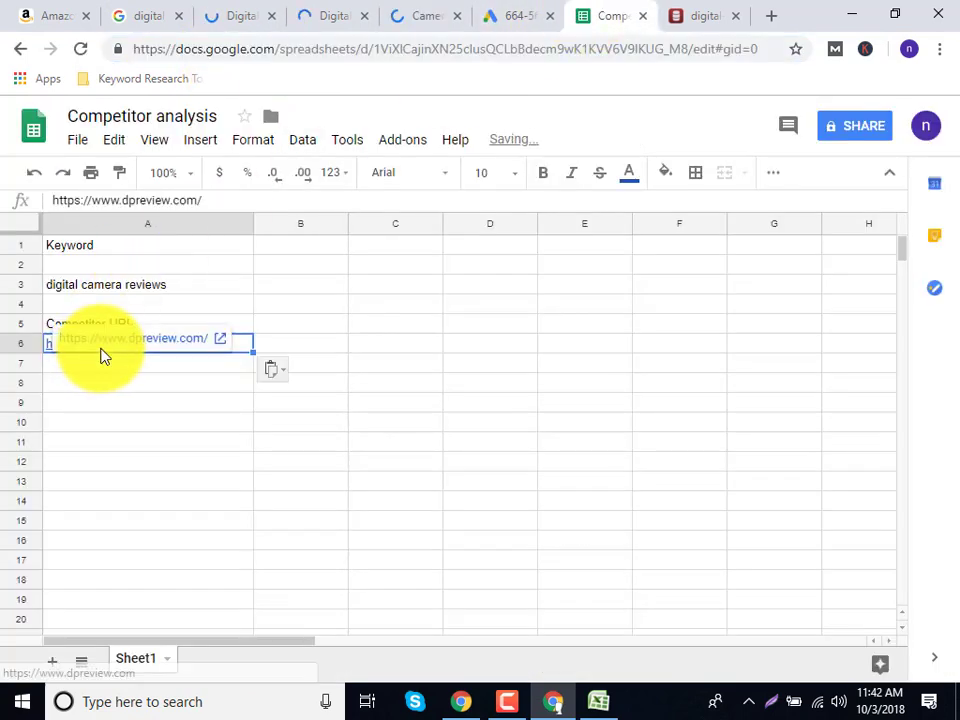
click(158, 367)
click(305, 18)
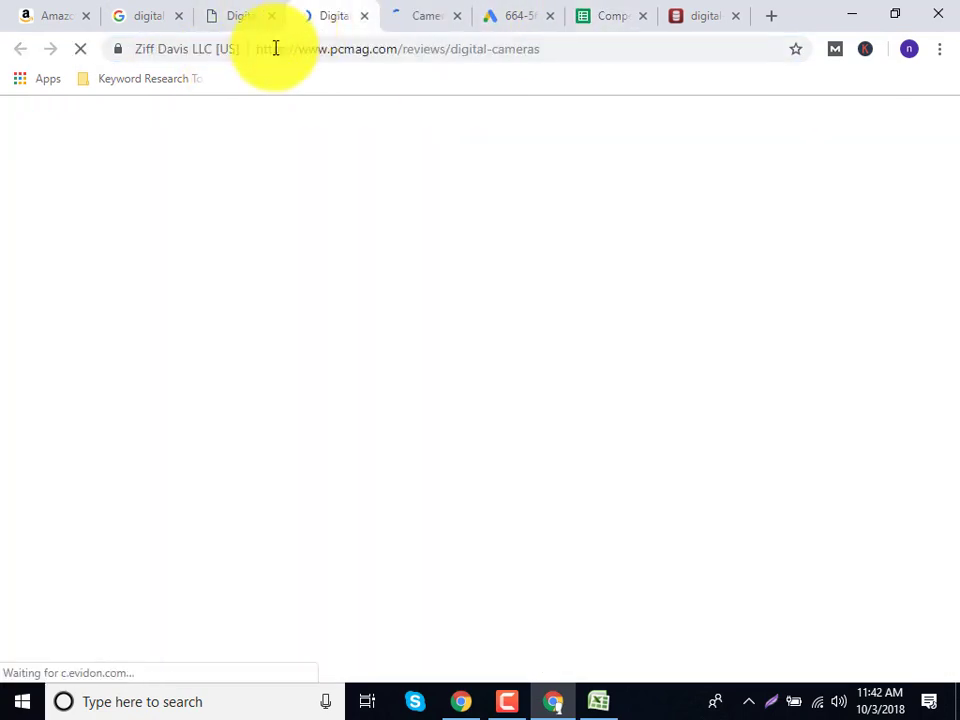
click(276, 49)
key(ctrl+c)
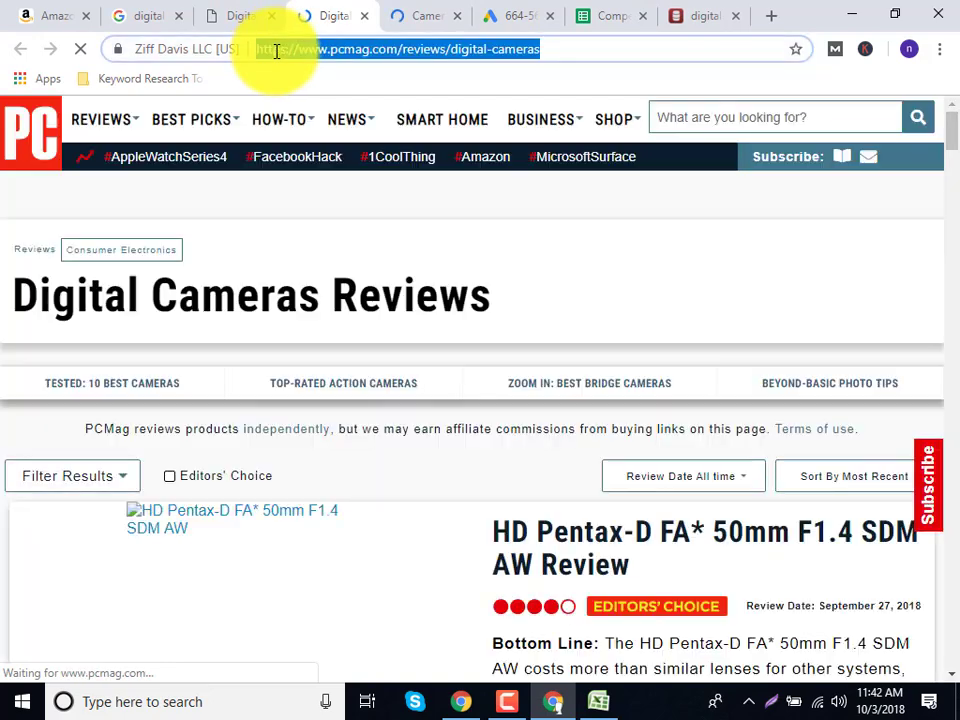
click(663, 8)
click(588, 12)
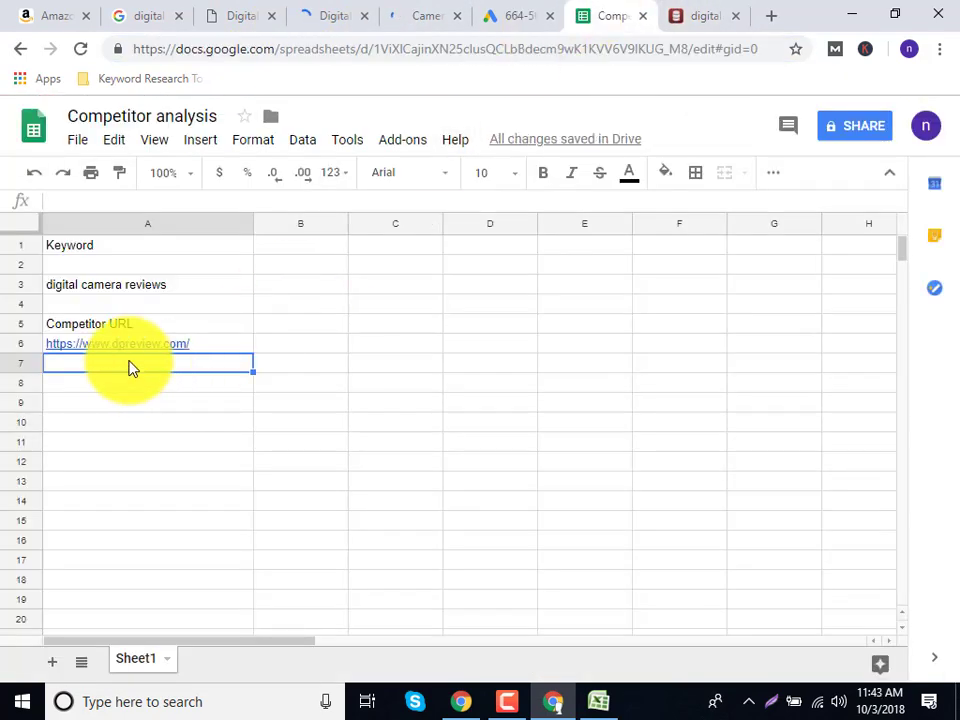
key(ctrl+v)
click(428, 8)
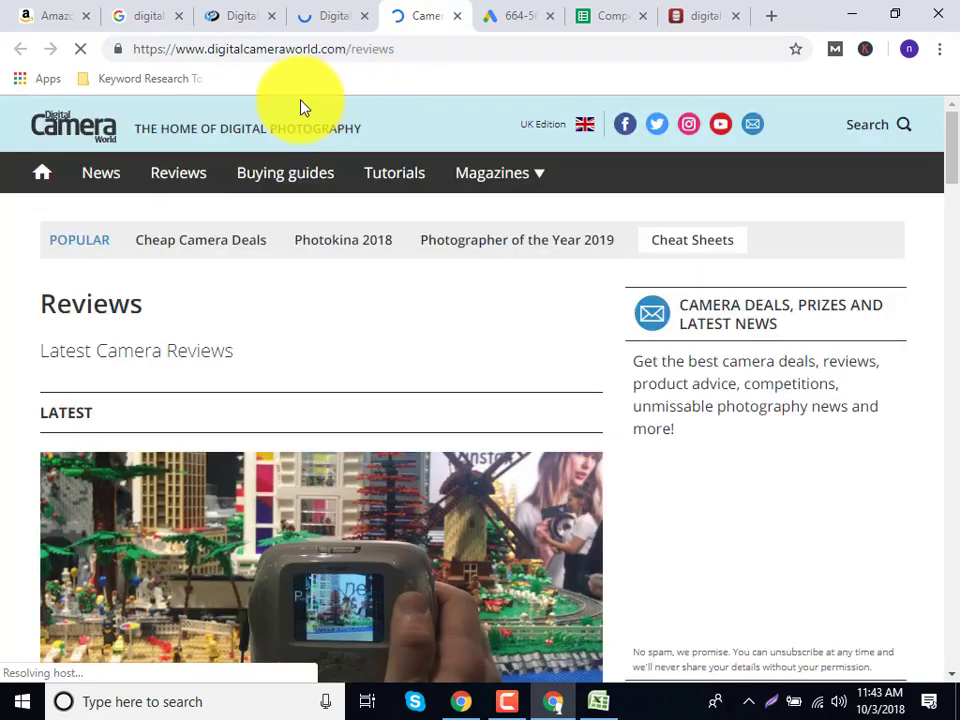
click(298, 57)
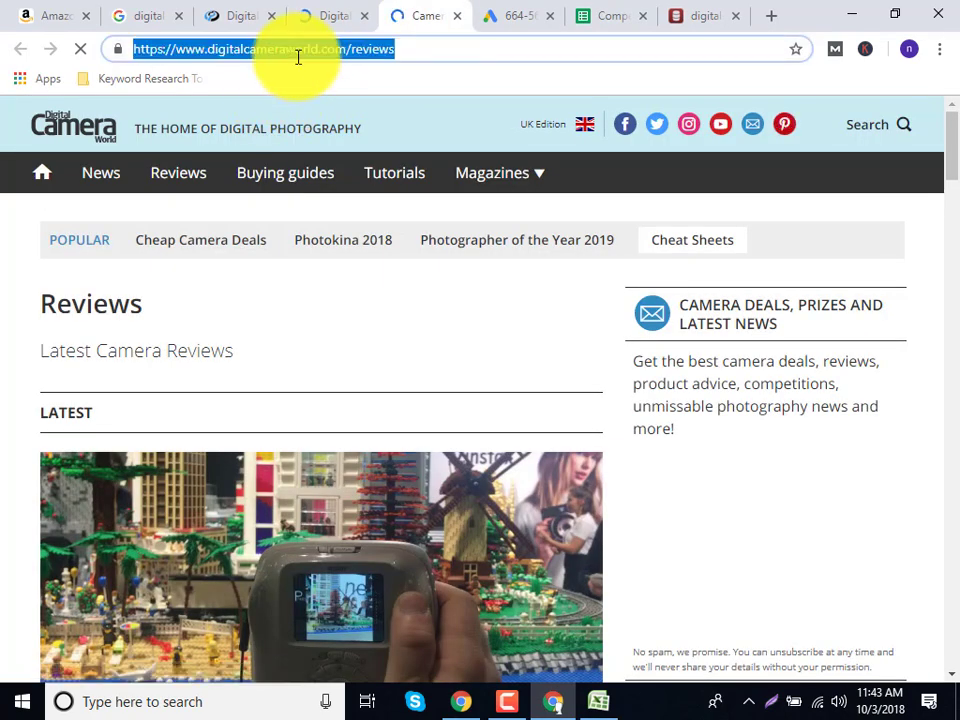
click(680, 13)
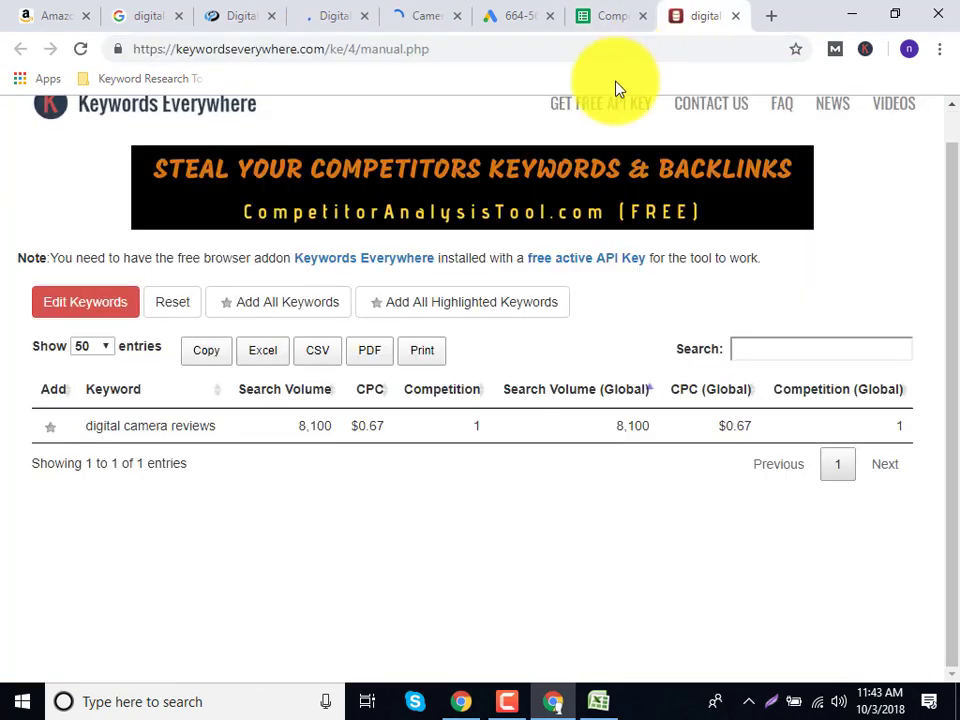
click(736, 16)
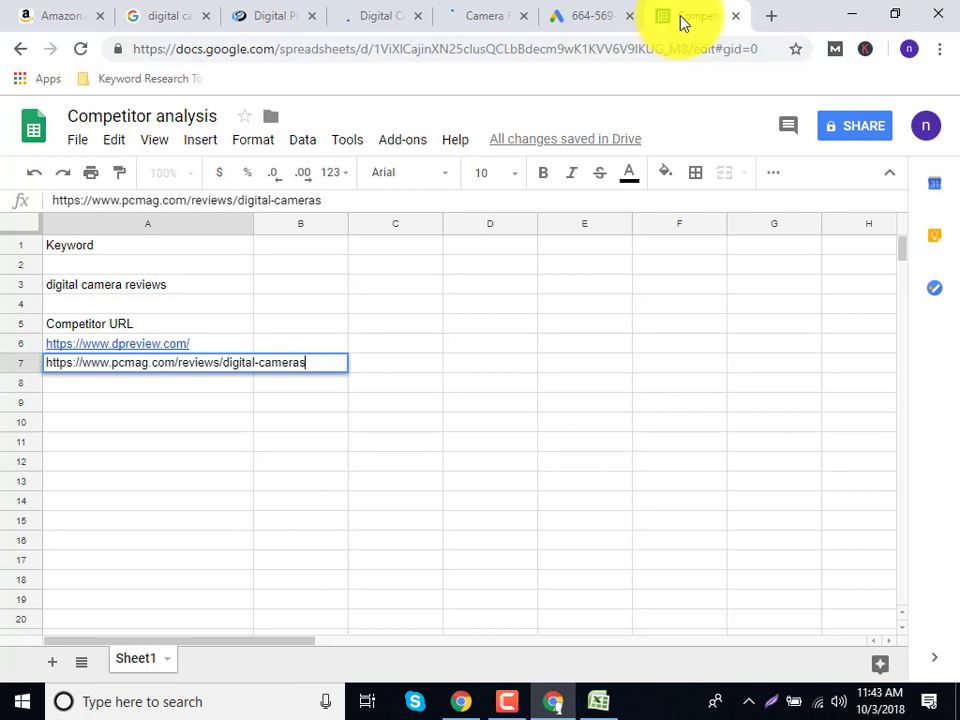
double_click(186, 386)
key(ctrl+v)
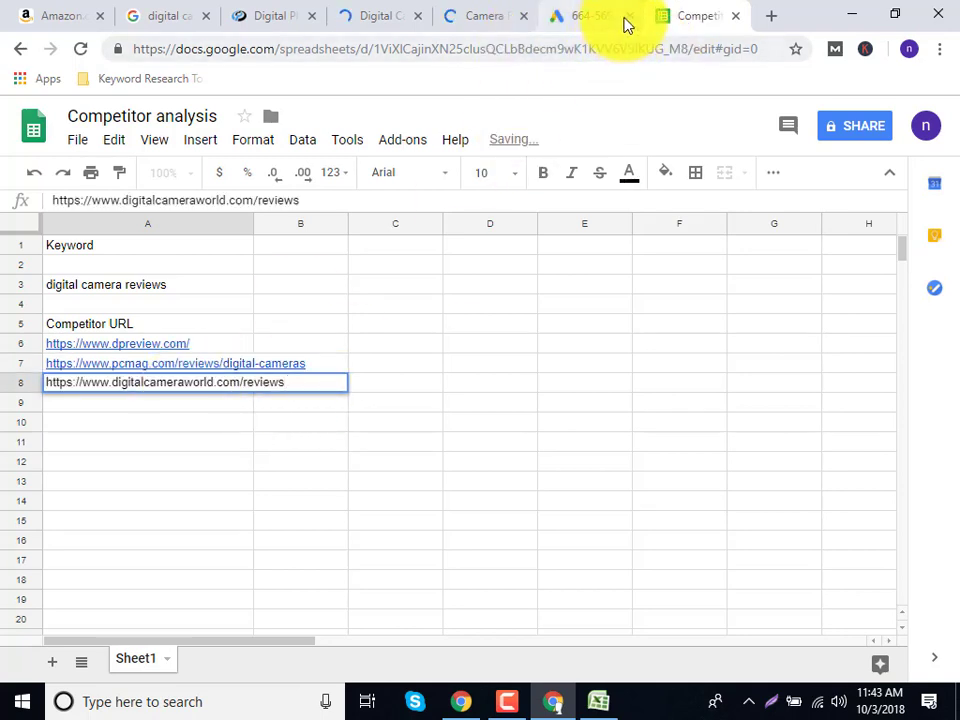
click(629, 16)
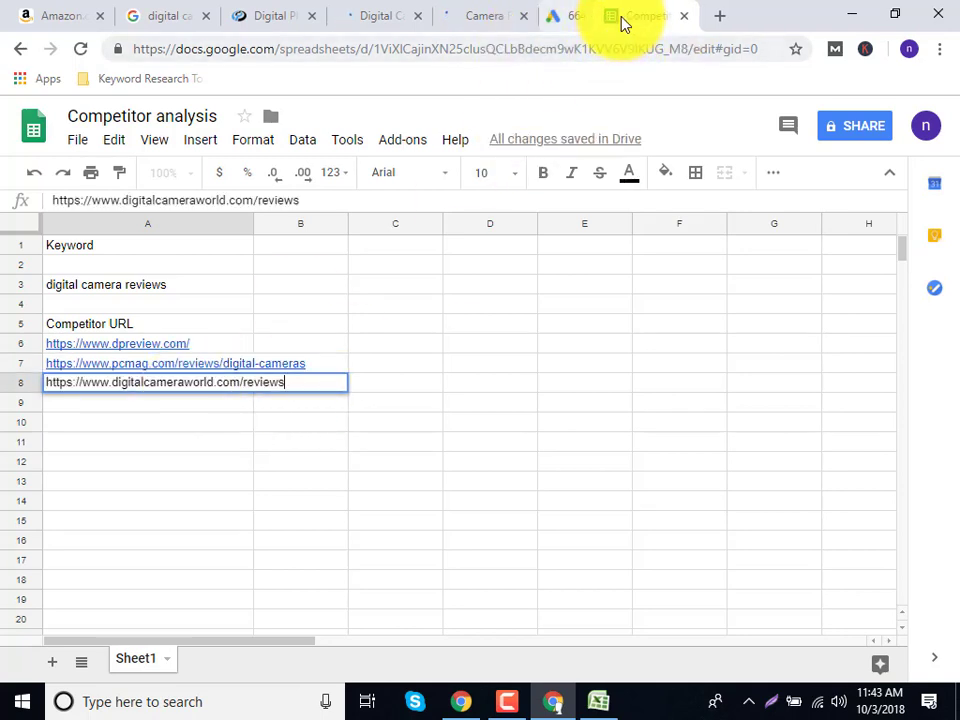
click(198, 441)
click(203, 403)
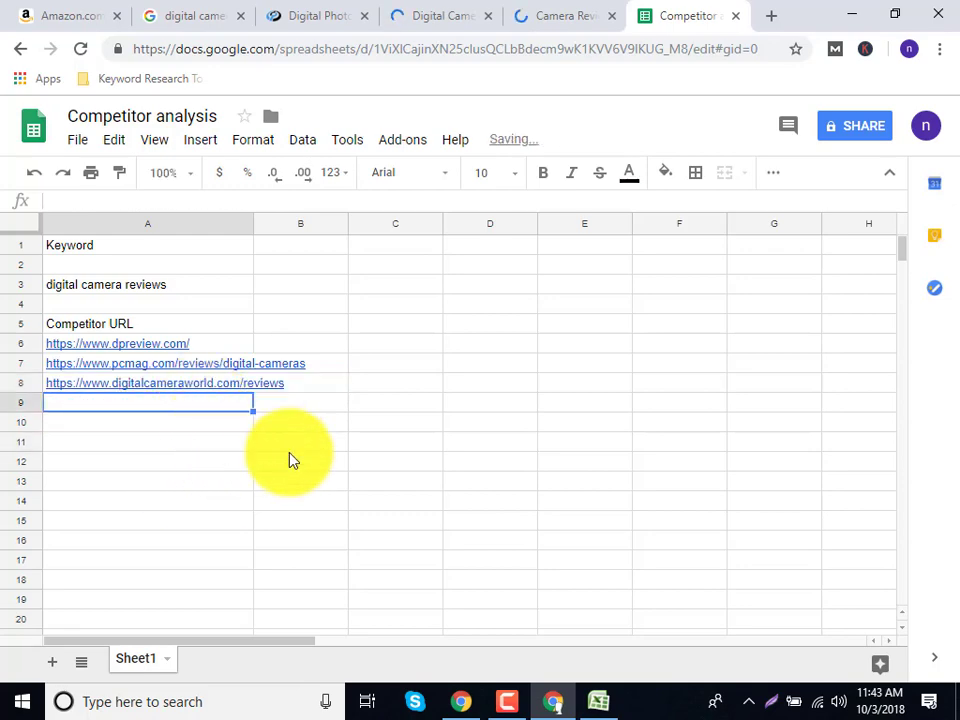
click(476, 12)
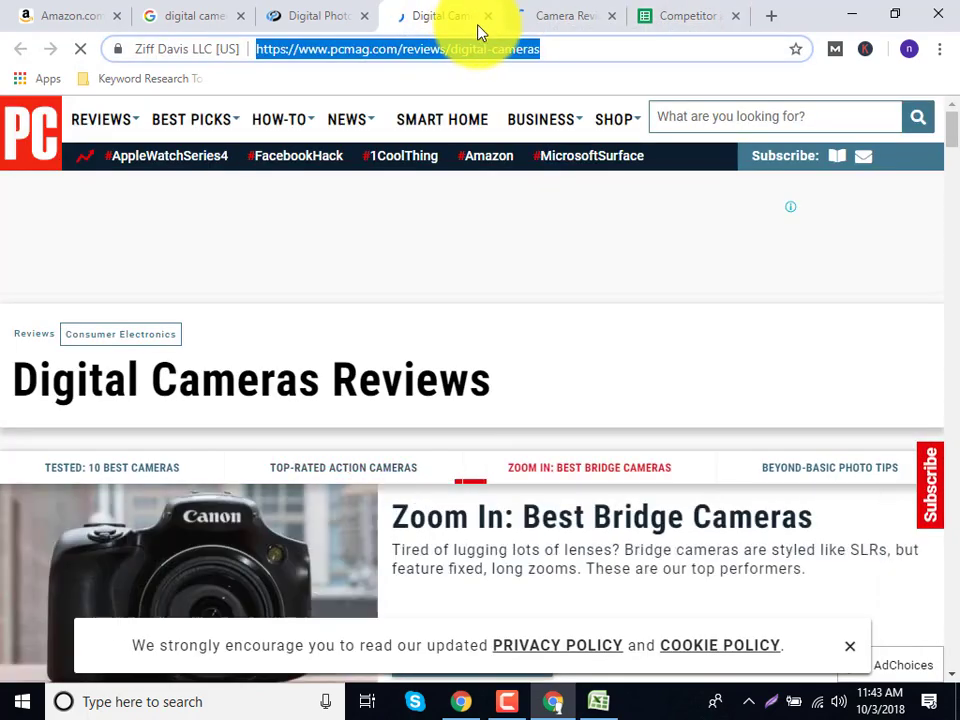
right_click(481, 51)
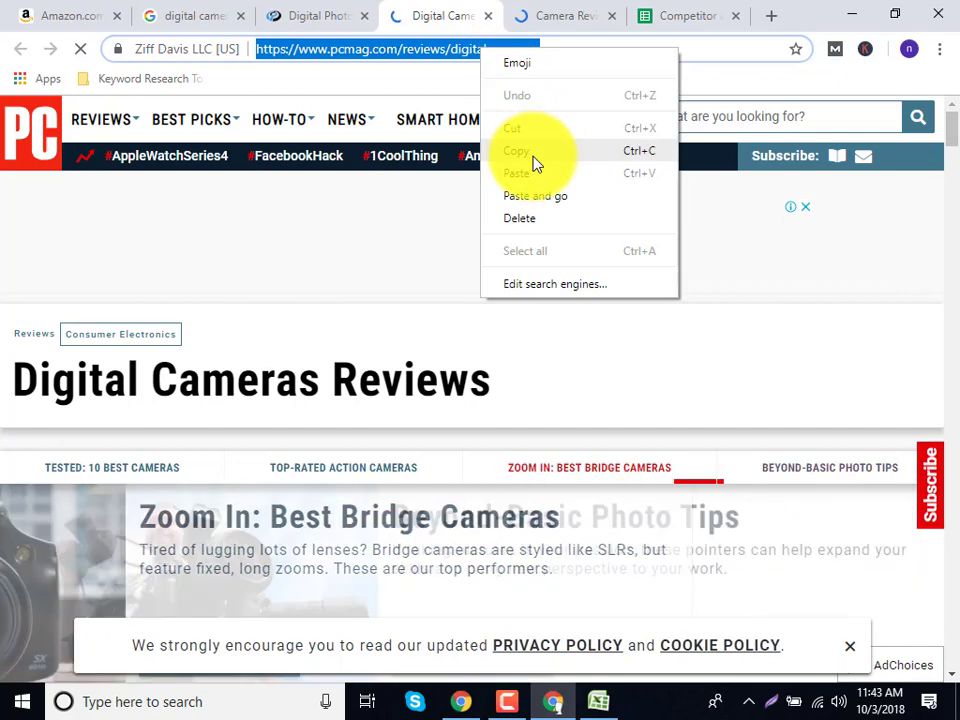
click(528, 153)
click(730, 12)
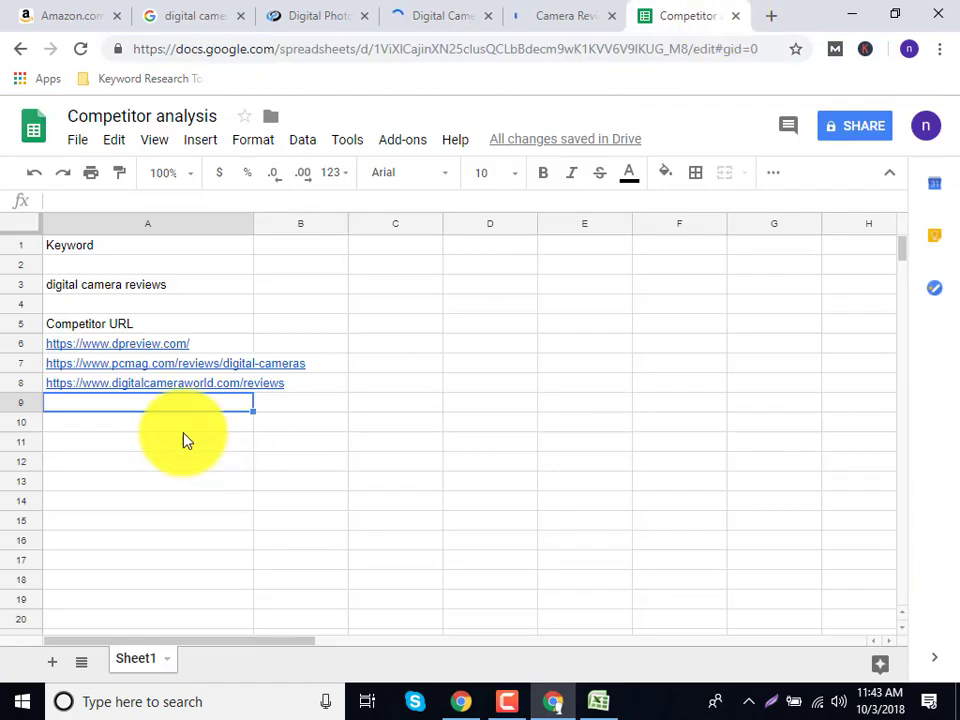
click(176, 388)
right_click(173, 388)
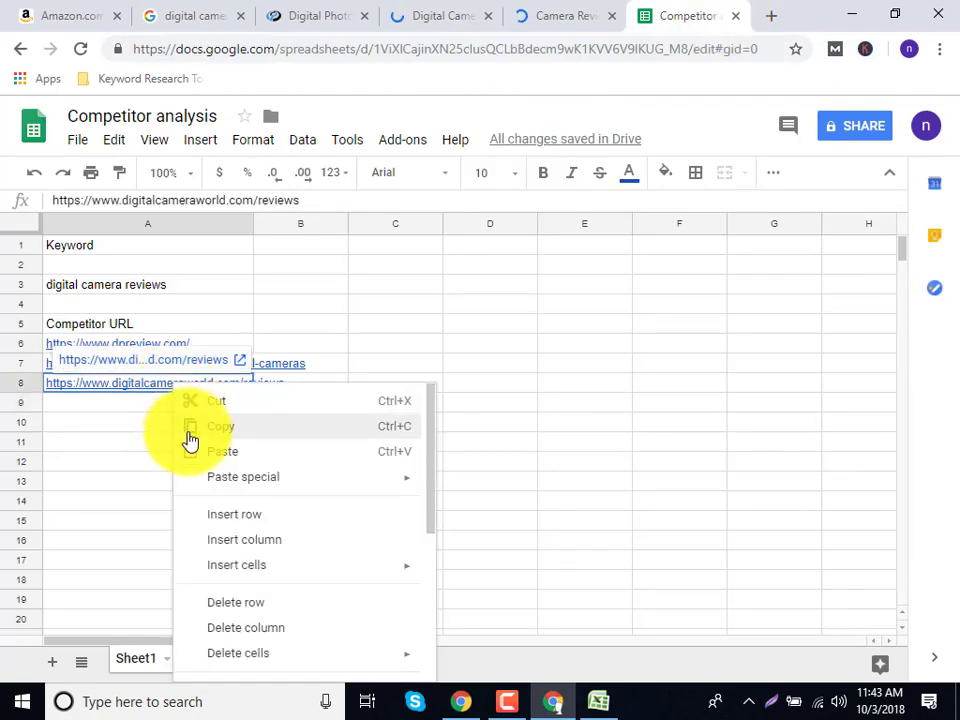
click(427, 346)
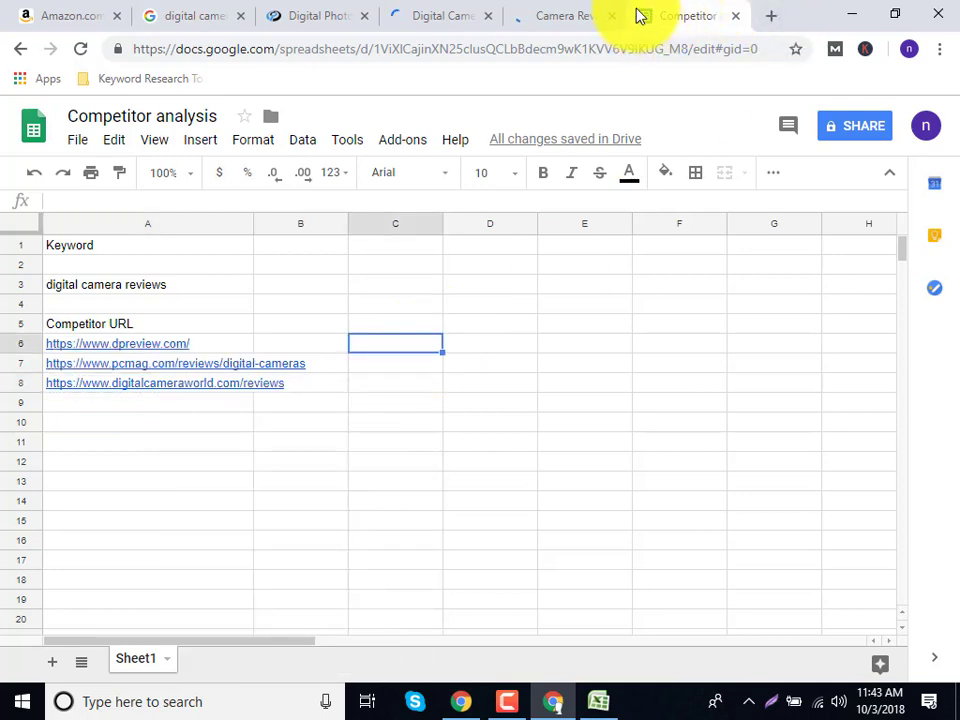
Step: Close the three competitor site tabs and widen column A enough to fit the full URLs
click(485, 16)
middle_click(386, 20)
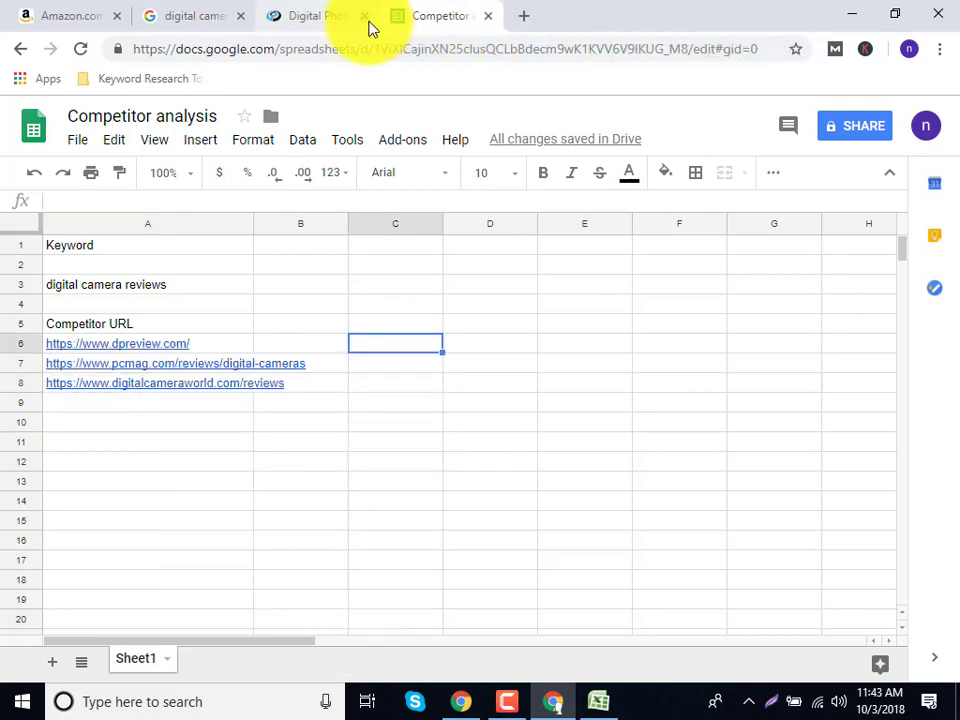
click(368, 21)
click(289, 502)
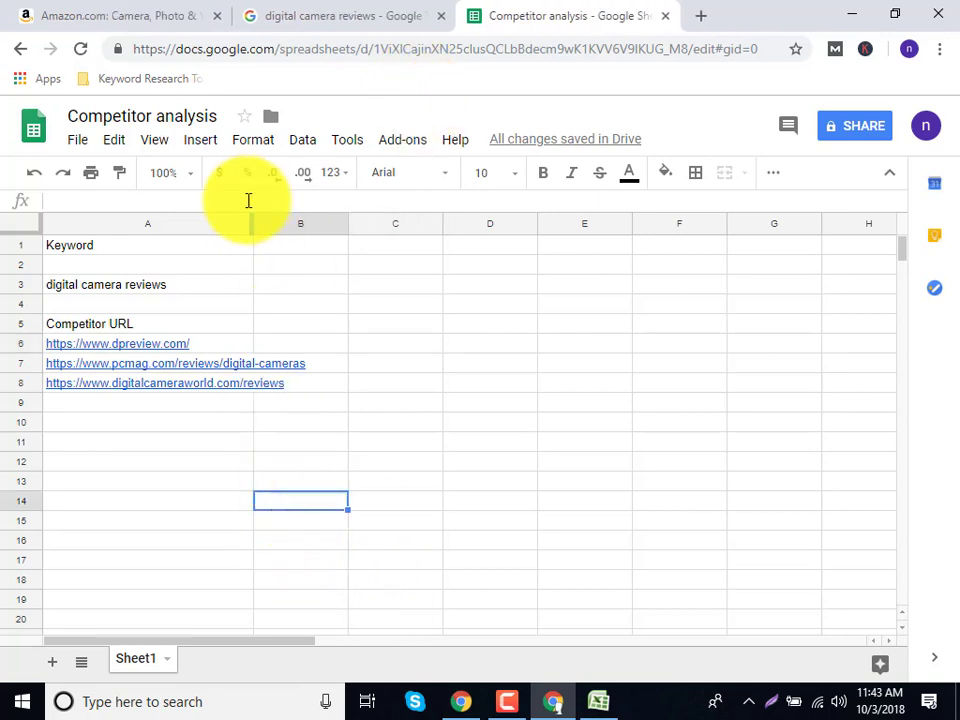
drag(251, 223, 320, 227)
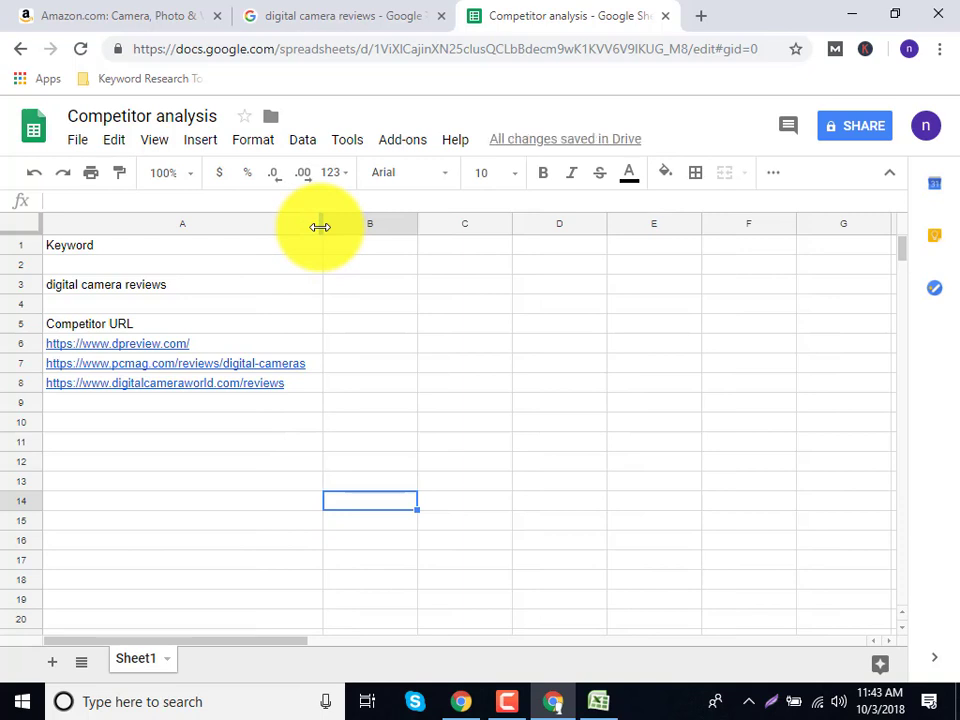
Step: Enter the heading "exact match keyword in title" in cell B5 and widen column B to fit it
double_click(350, 322)
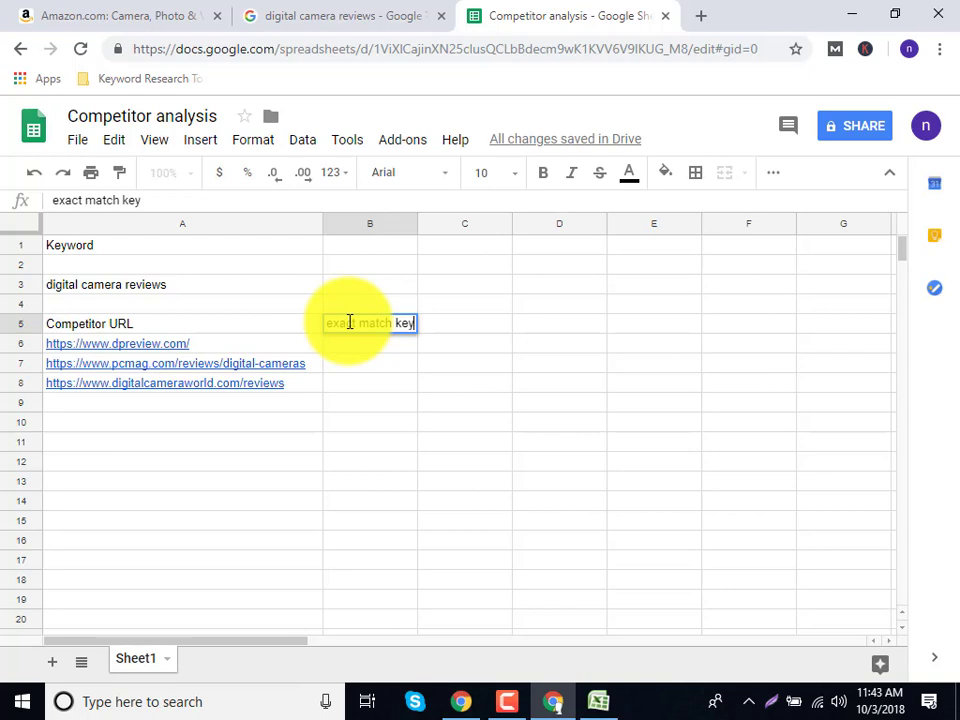
text(word)
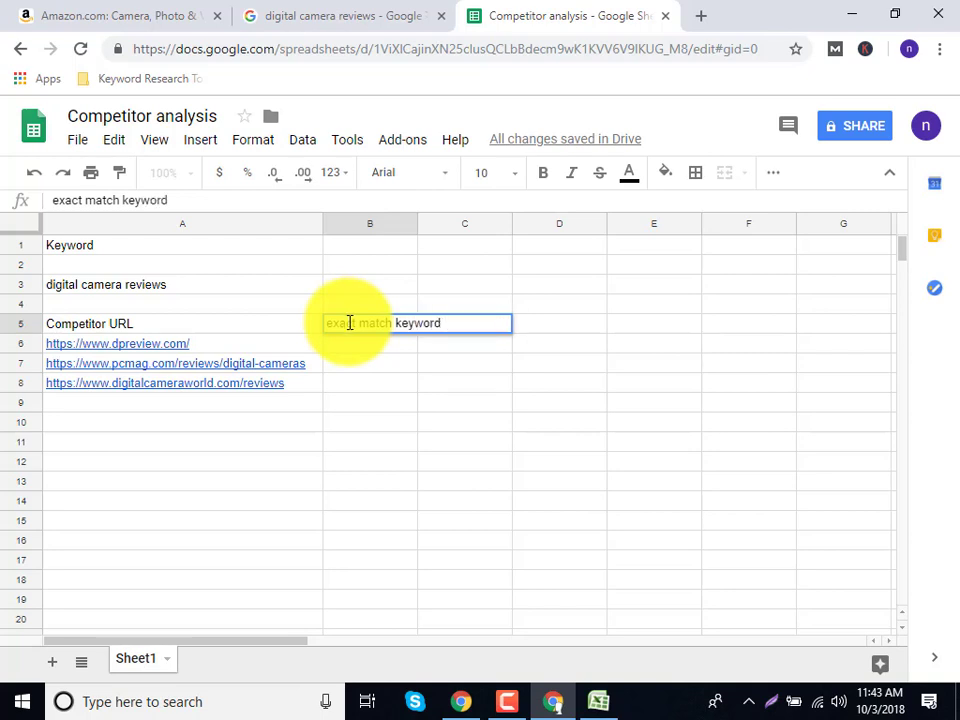
drag(417, 216, 481, 227)
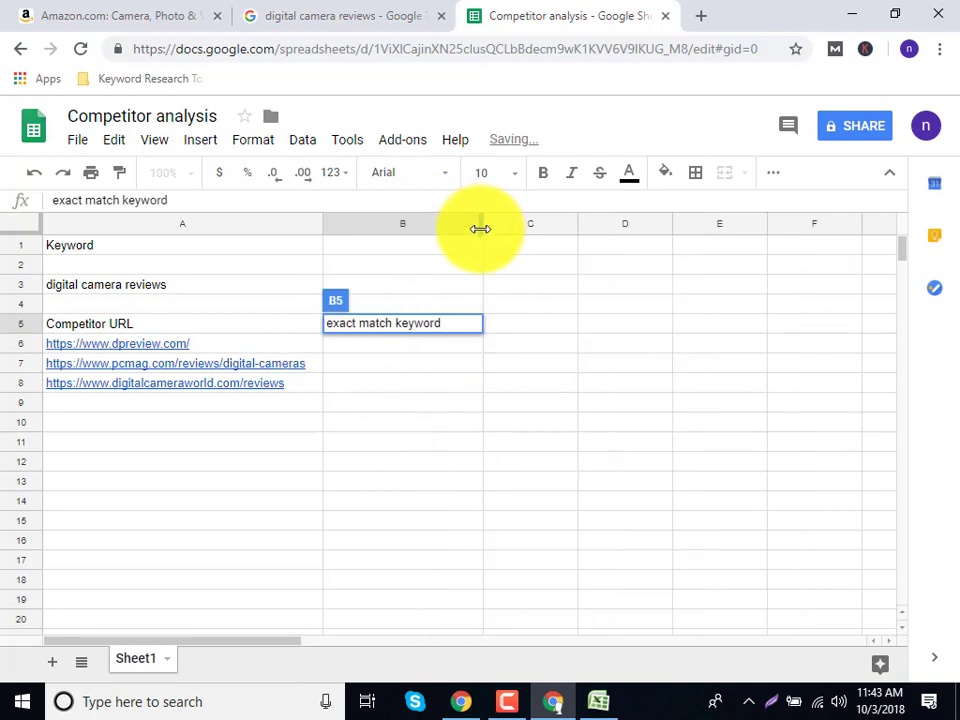
click(272, 14)
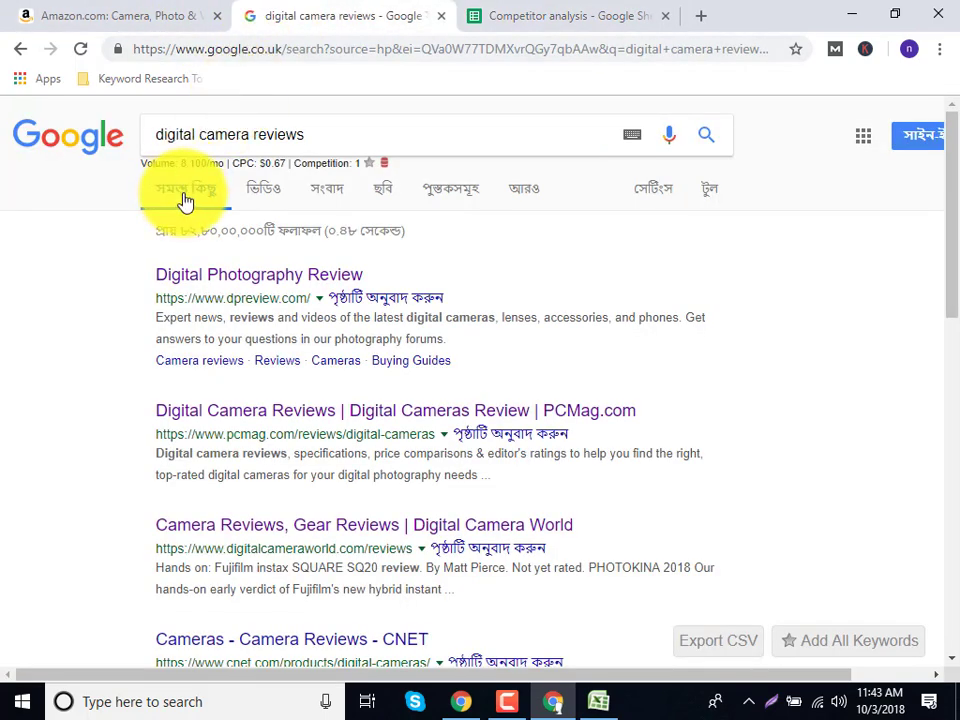
drag(351, 140, 100, 150)
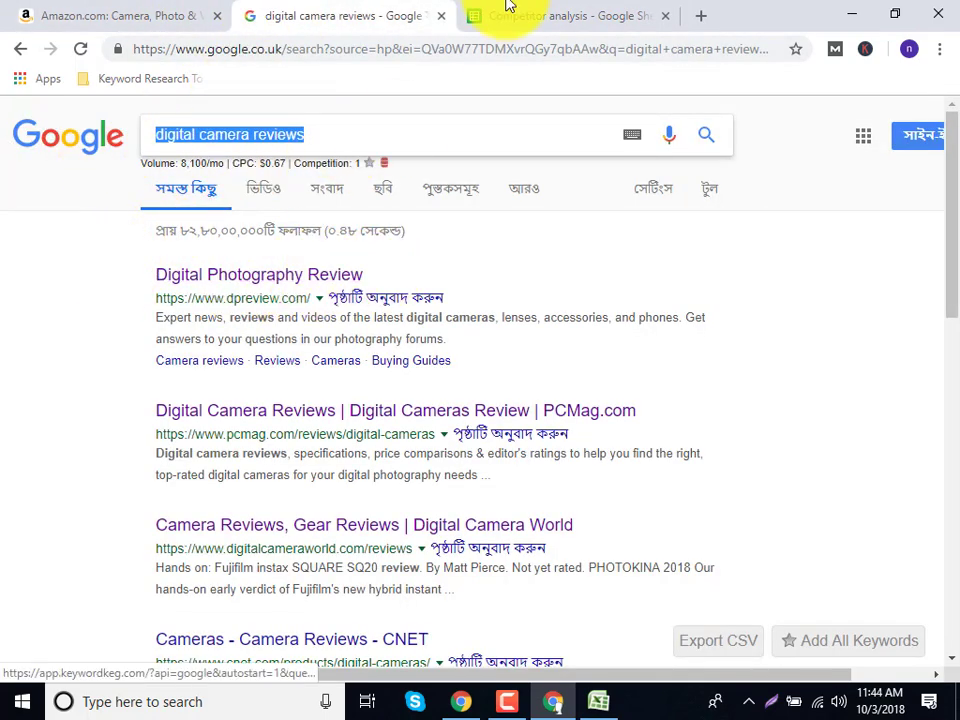
click(480, 17)
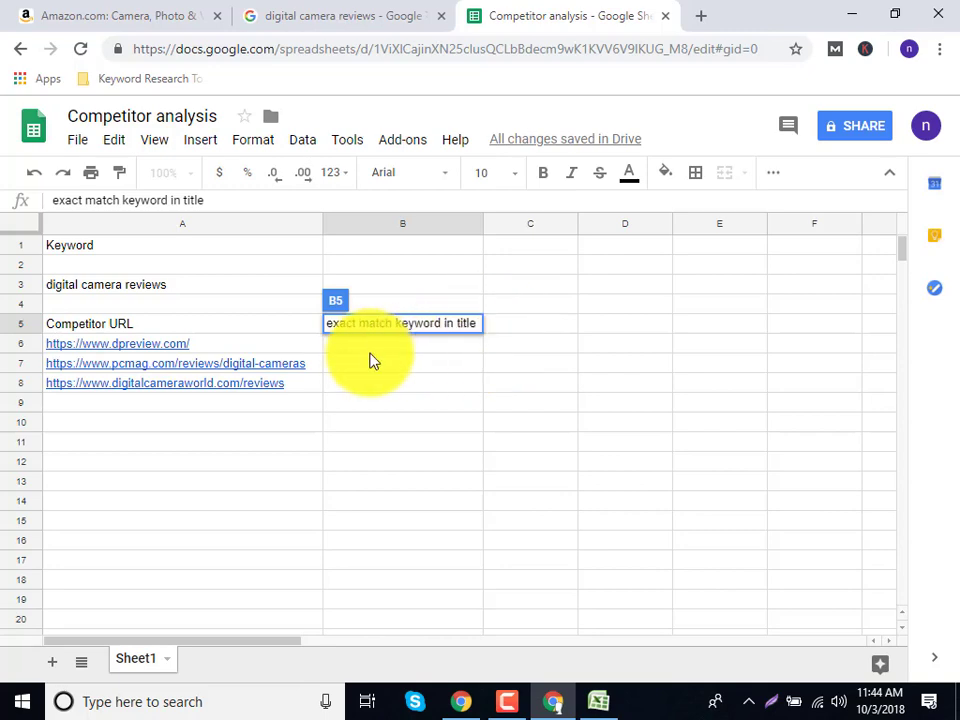
drag(484, 228, 499, 229)
Step: Compare the search keyword with the Digital Photography Review result's title and enter "no" in cell B6
click(366, 28)
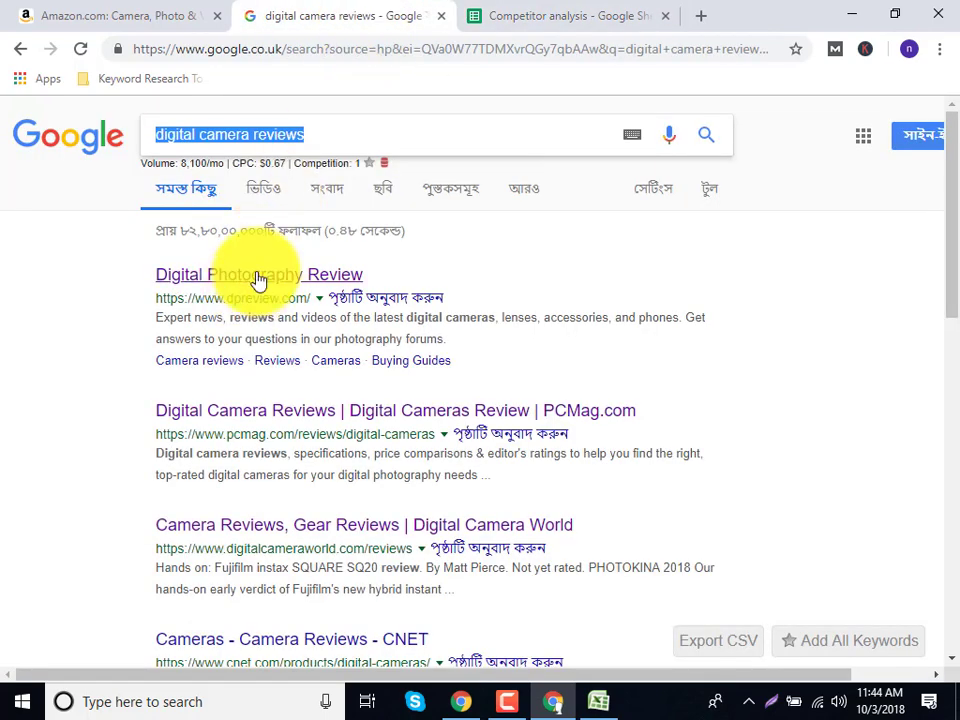
click(208, 150)
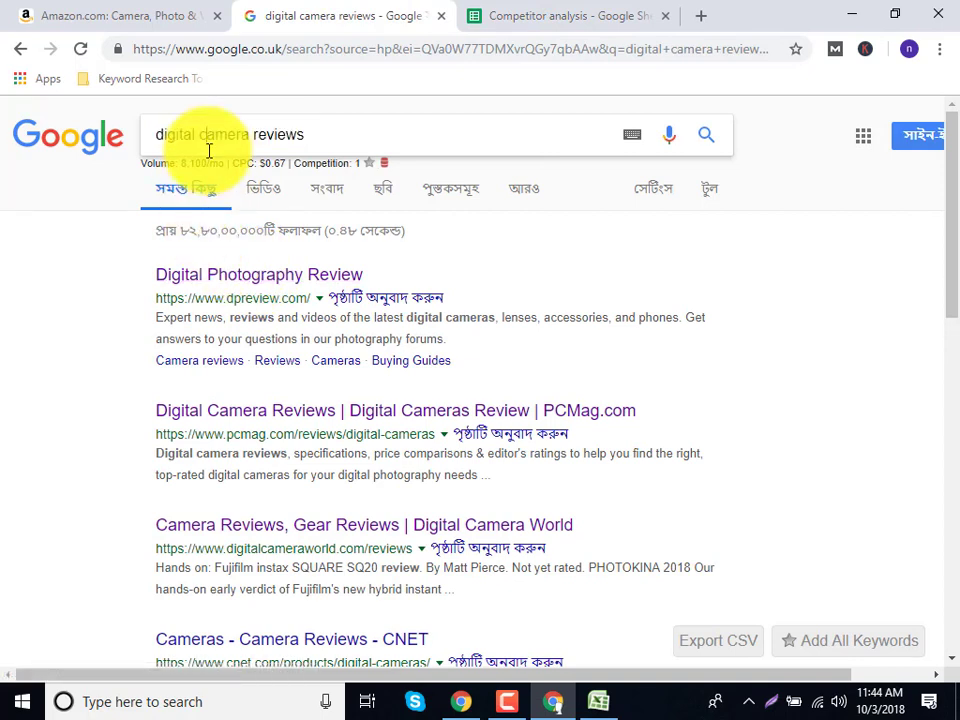
drag(165, 139, 321, 128)
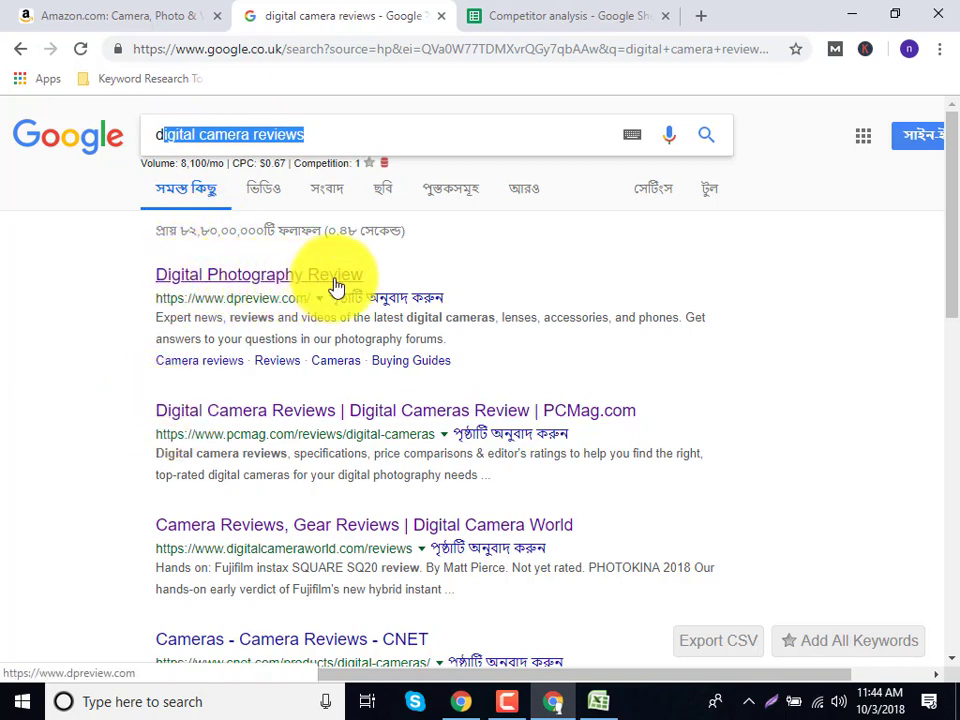
click(546, 12)
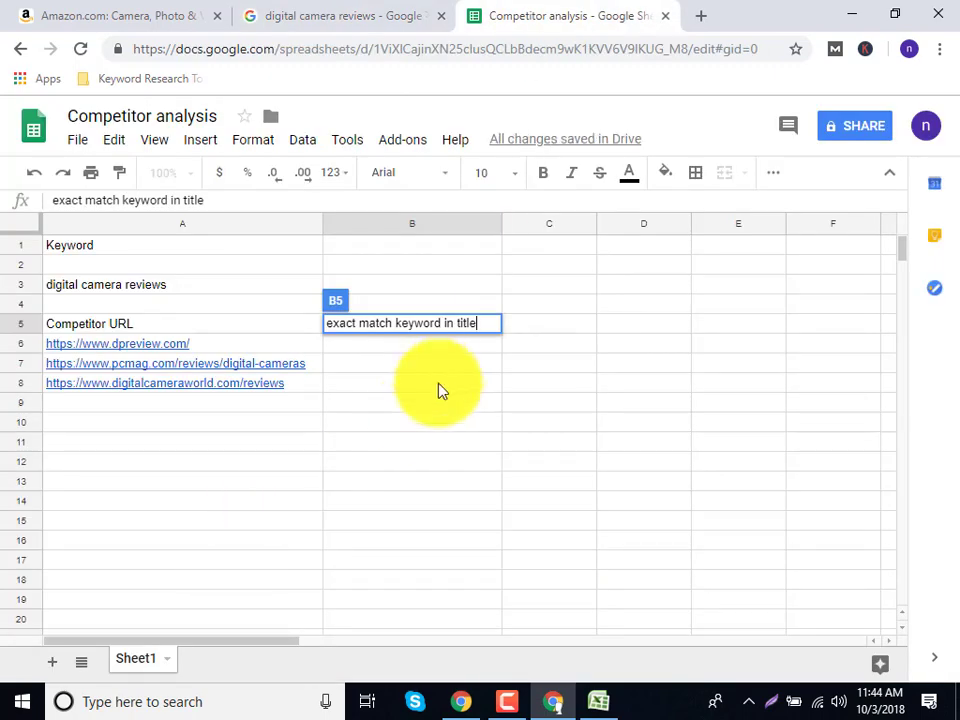
double_click(432, 350)
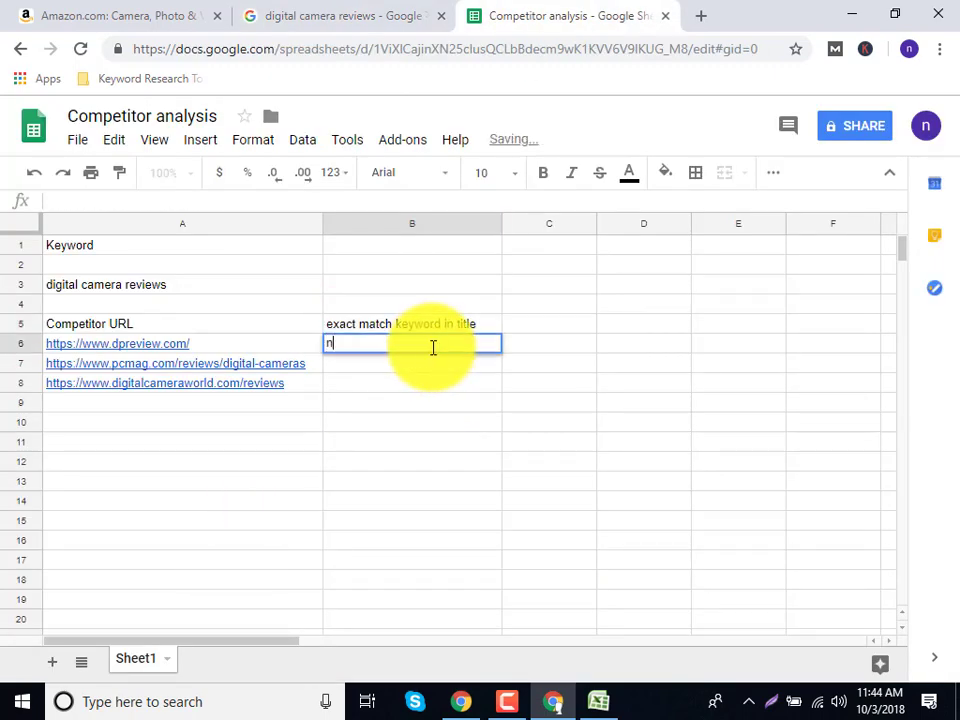
Step: Check the PCMag and Digital Camera World result titles for the exact keyword and enter "yes" in B7 and "no" in B8
click(343, 12)
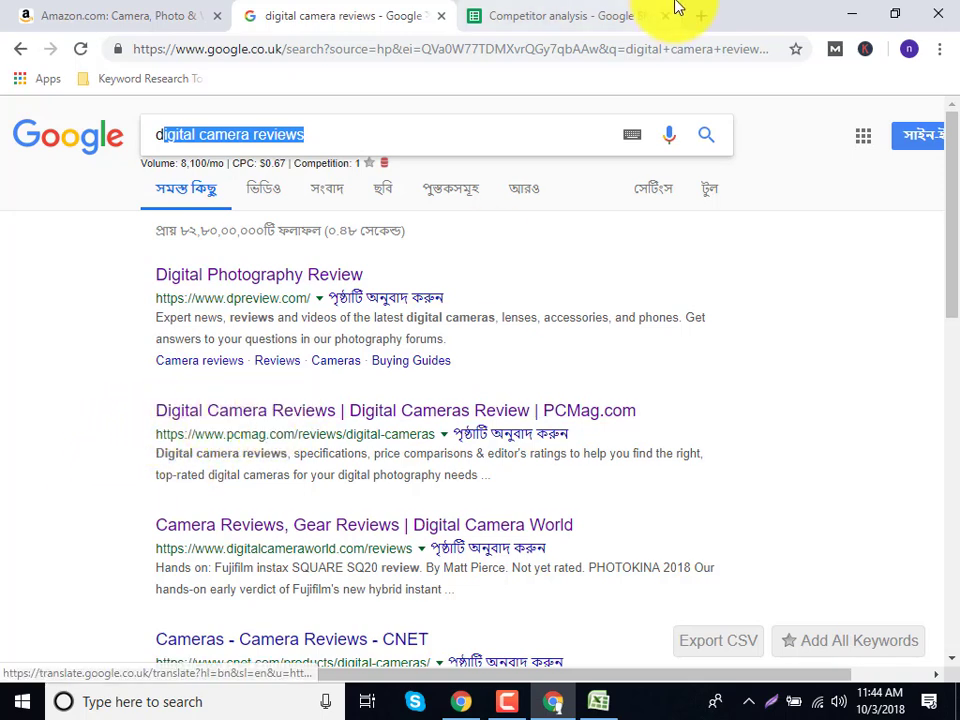
click(640, 15)
click(364, 370)
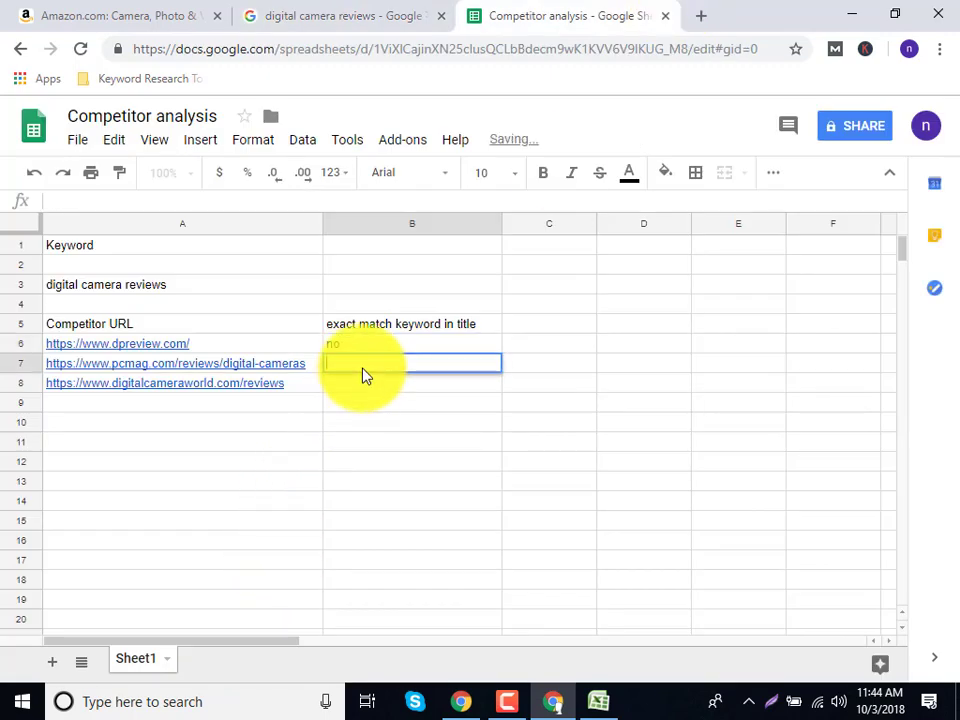
text(yes)
click(300, 12)
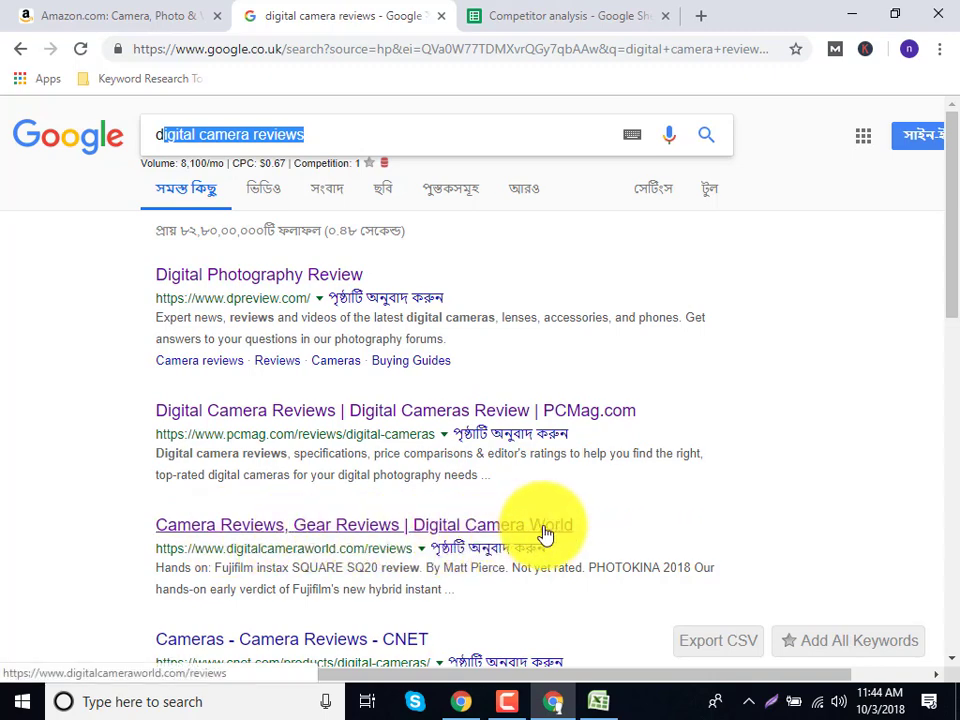
click(615, 12)
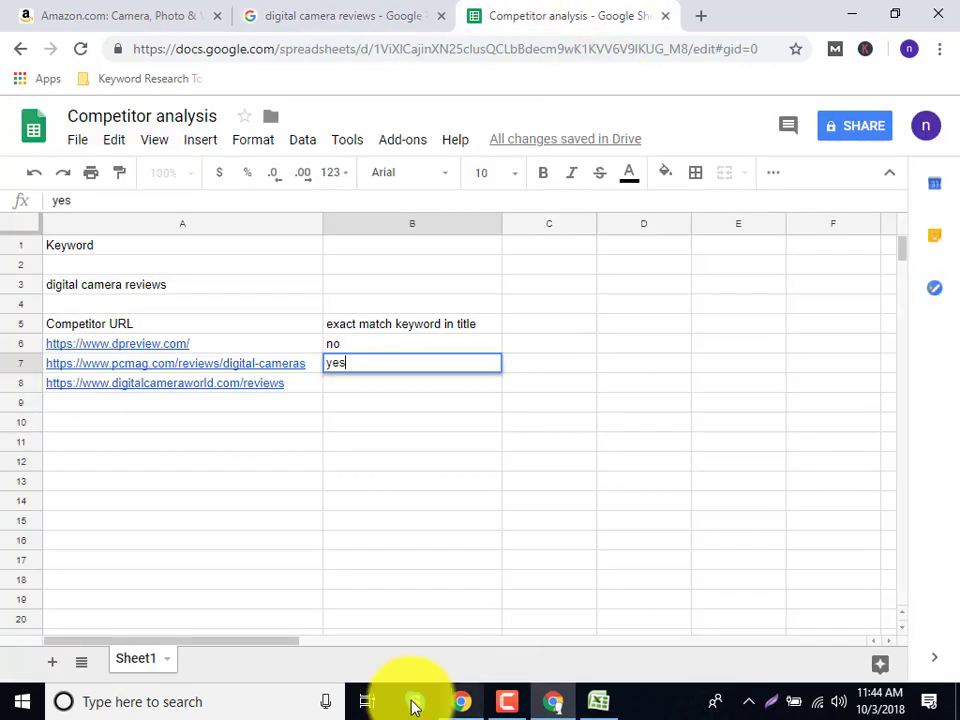
key(Return)
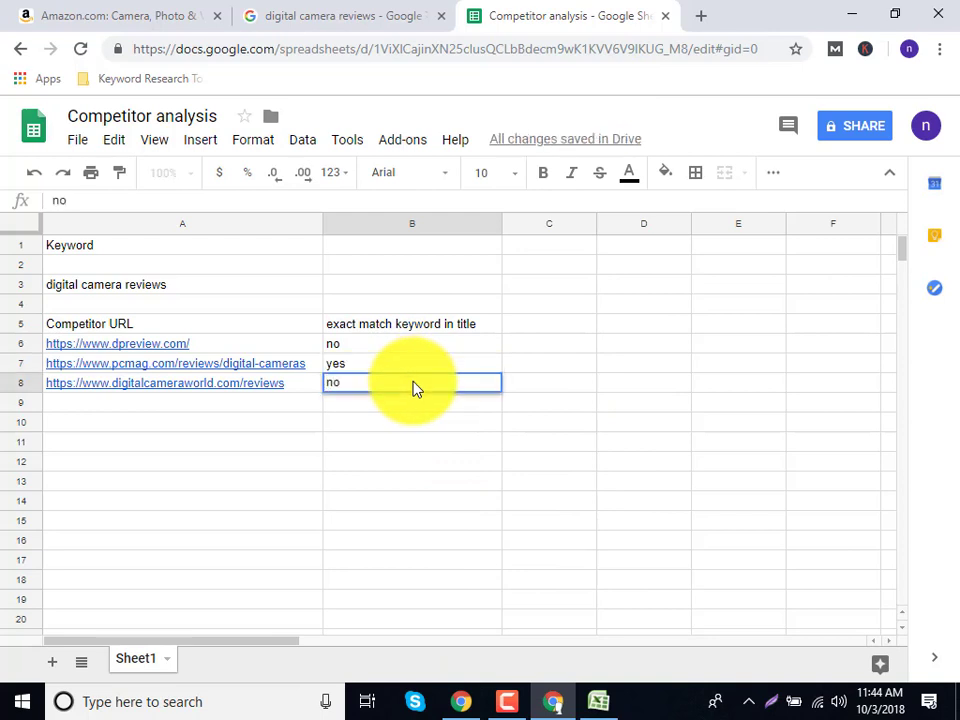
Step: Enter the heading "Root Domain" in cell C5 and examine the dpreview and PCMag result URLs against the search keyword
click(530, 325)
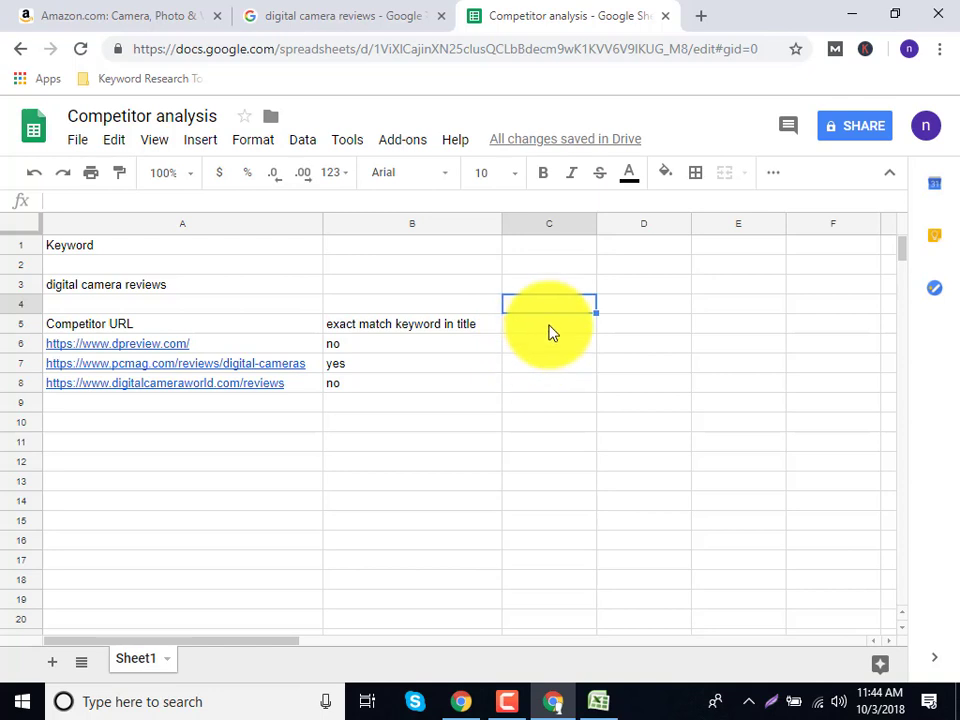
double_click(549, 332)
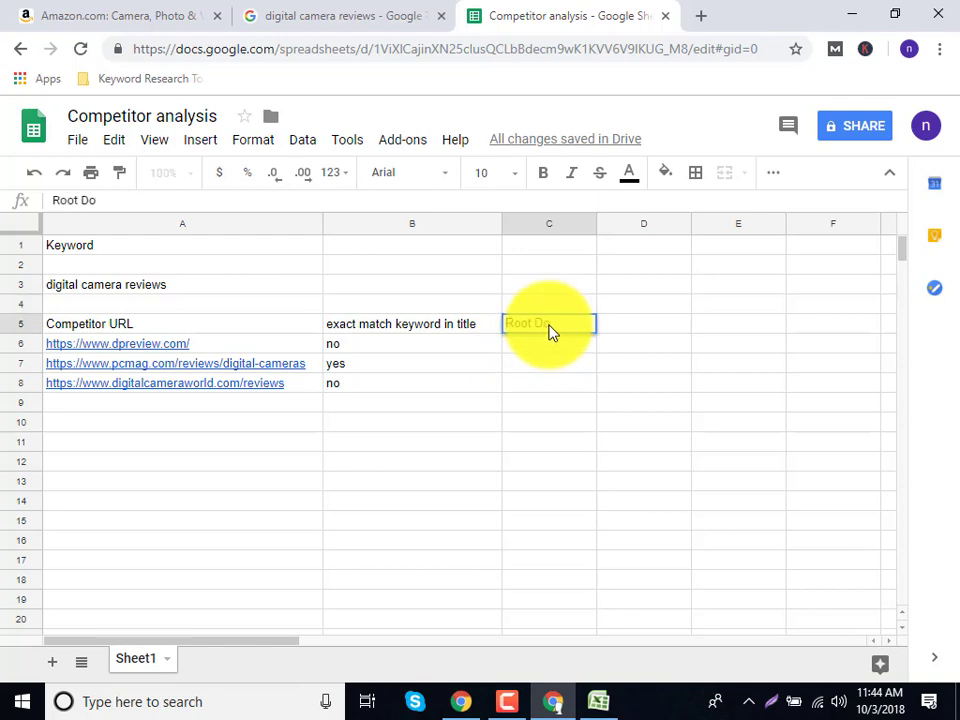
click(330, 15)
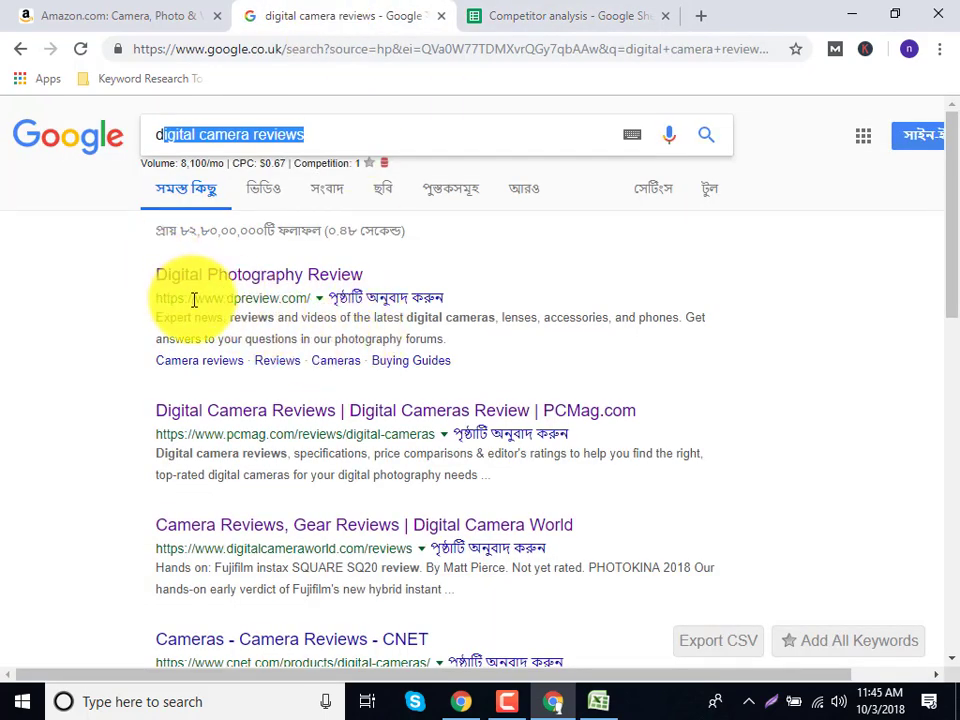
drag(155, 300, 328, 300)
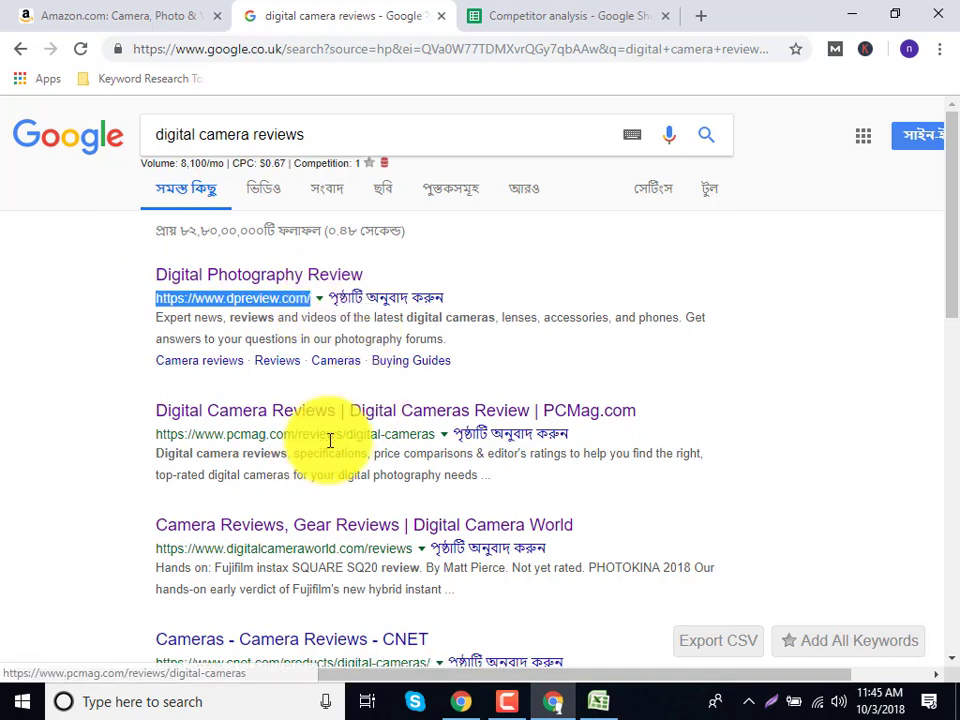
double_click(377, 437)
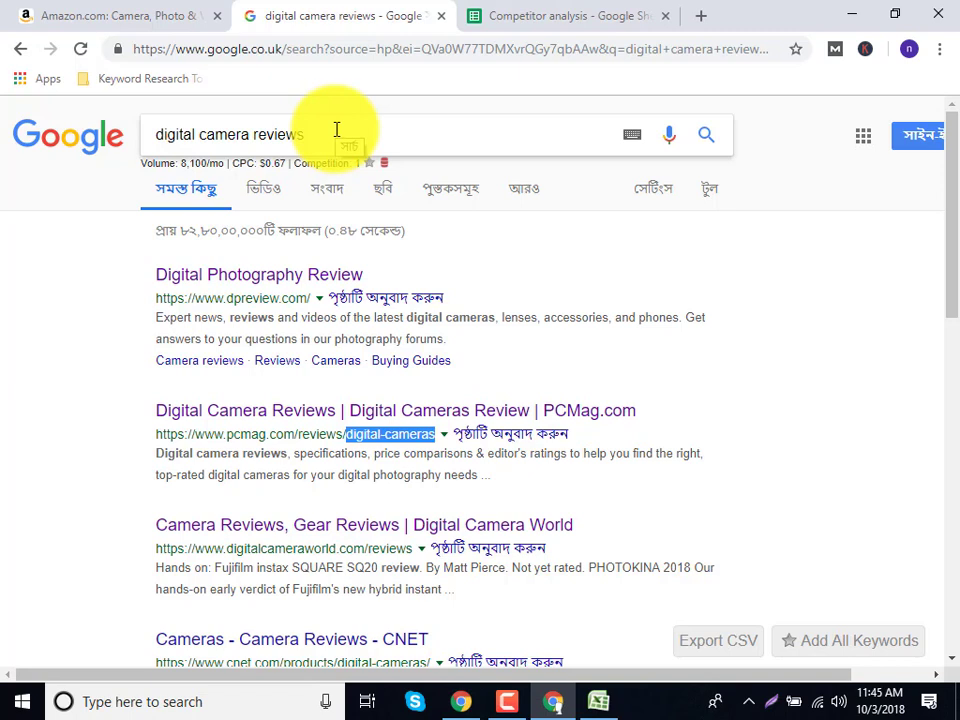
click(343, 436)
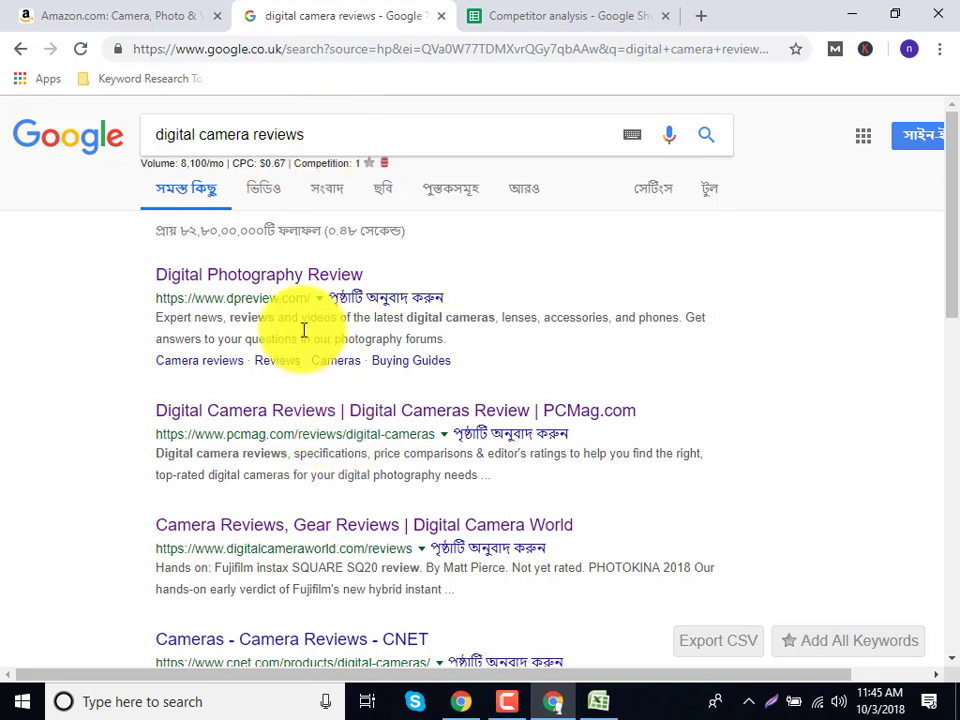
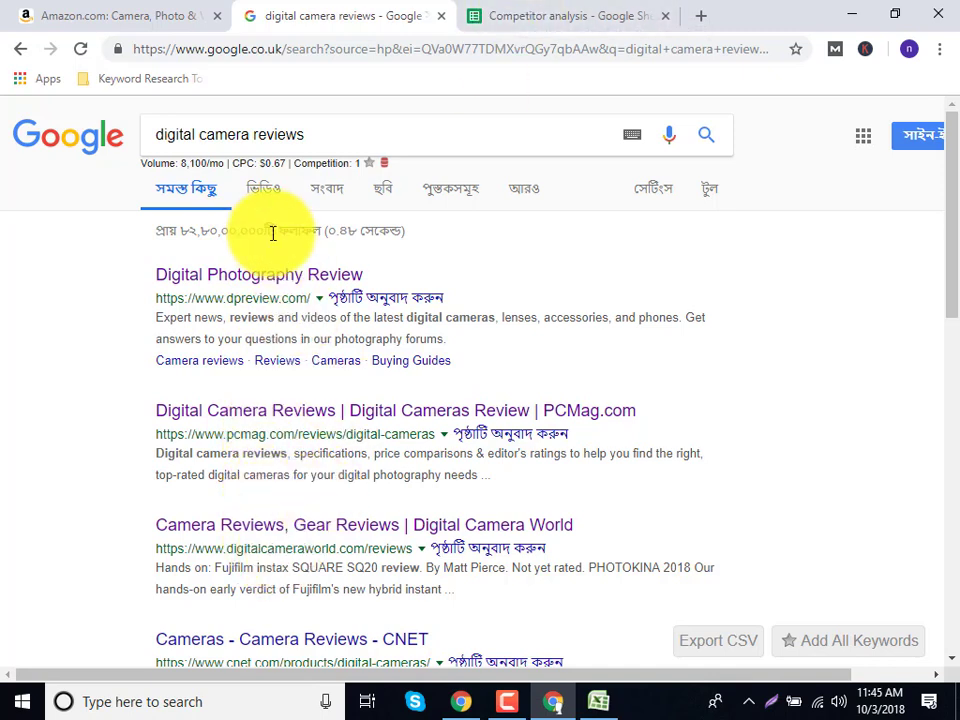
click(540, 8)
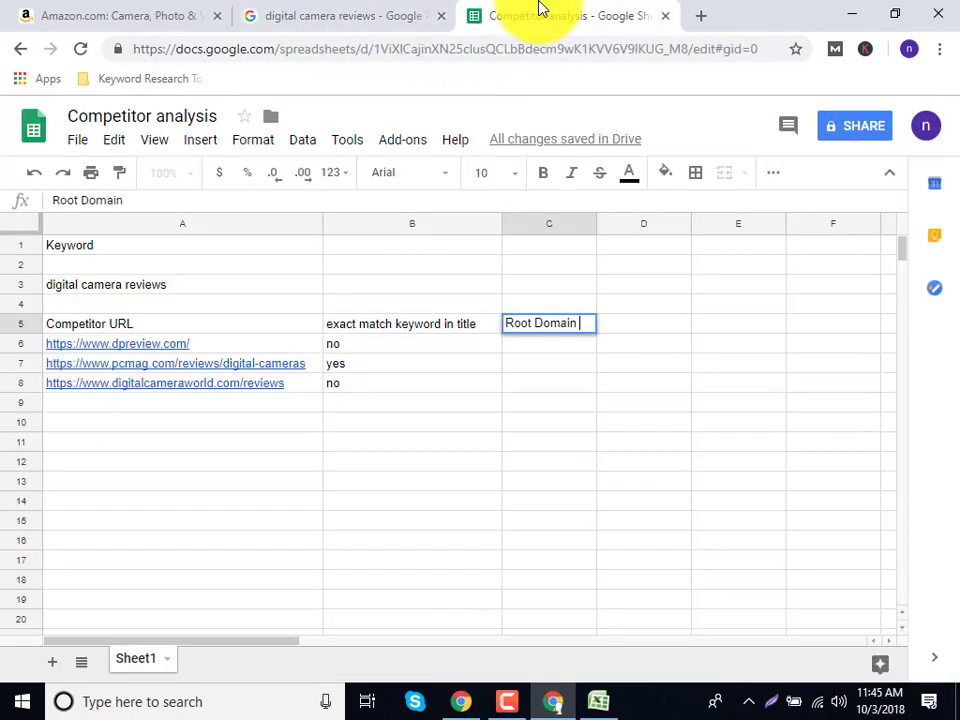
Step: Search Google for "car" in a new tab and look at the domains of the top results
click(355, 8)
click(701, 15)
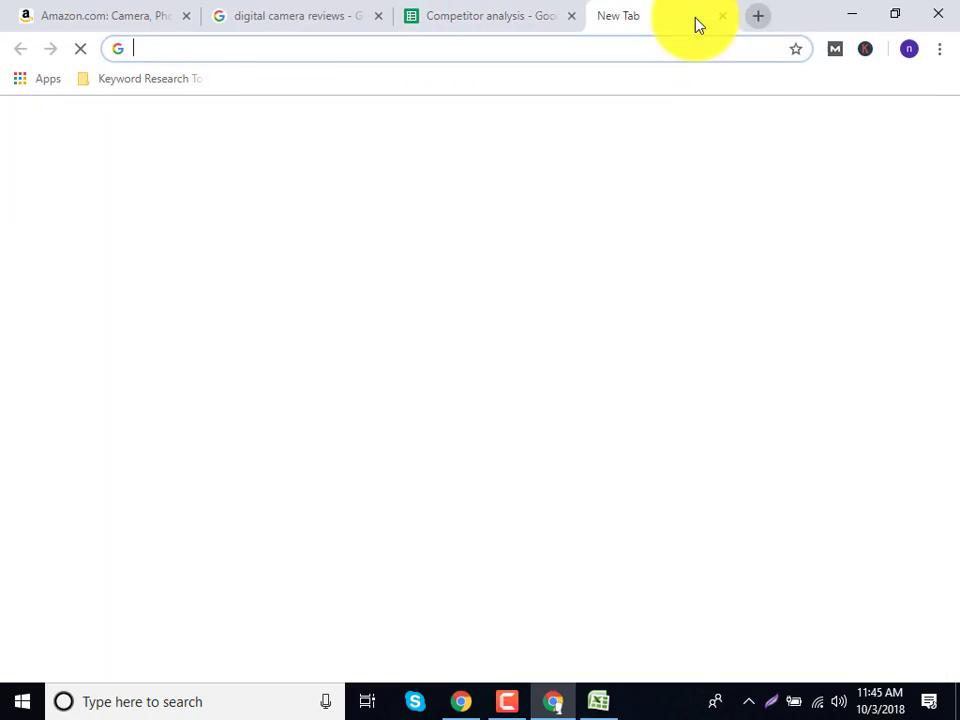
text(car)
key(Return)
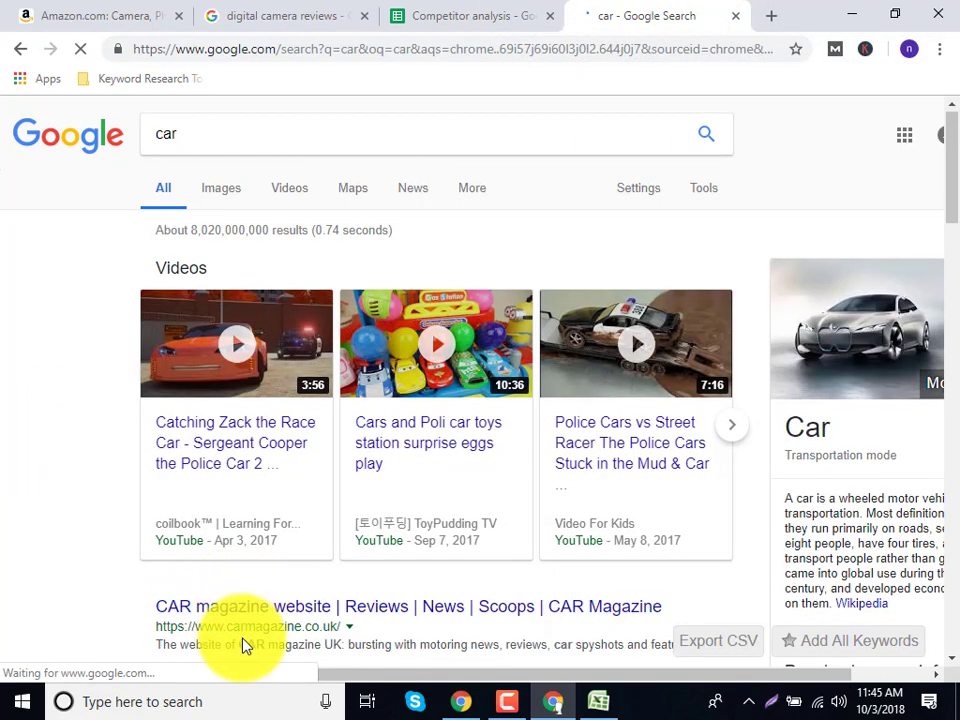
scroll(243, 640, down, 2)
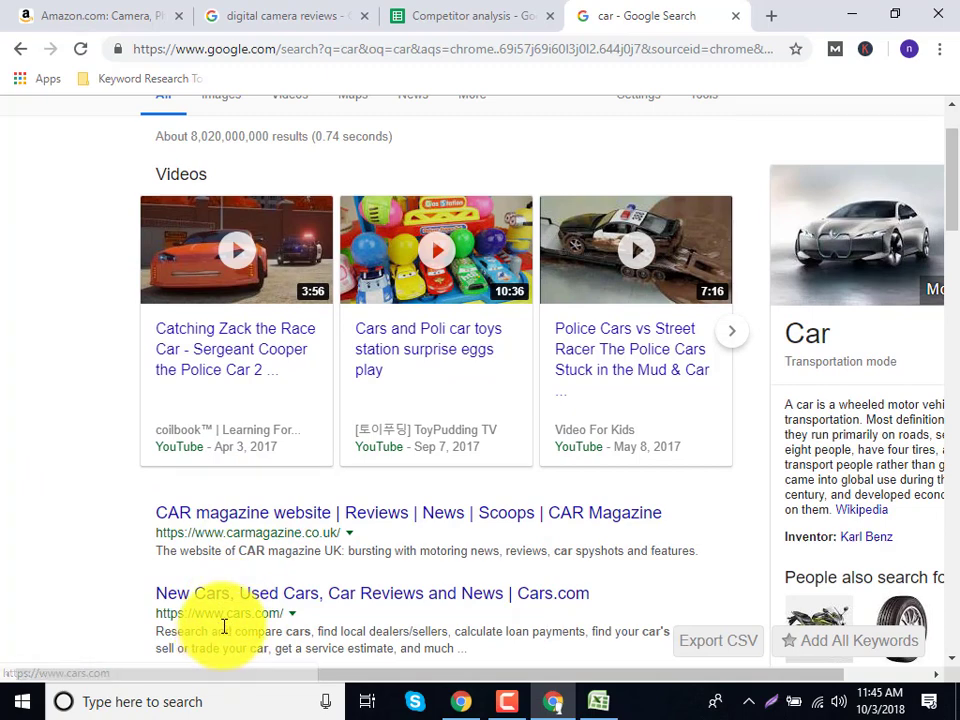
Step: Examine the domain names of the three "digital camera reviews" competitors for an exact match with the keyword
click(420, 15)
click(265, 16)
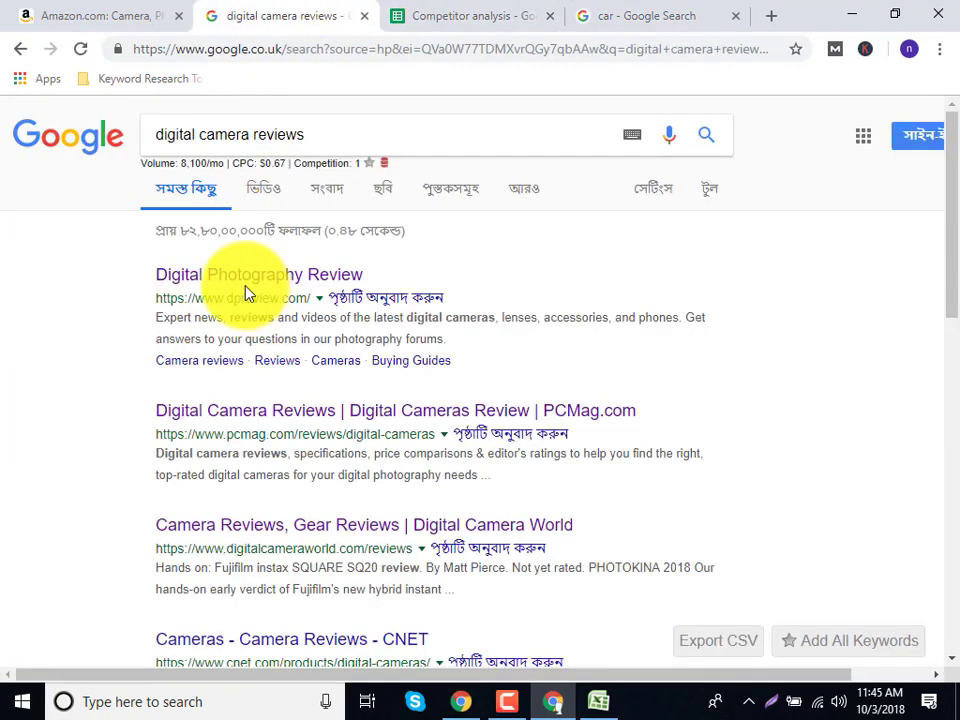
drag(232, 302, 292, 304)
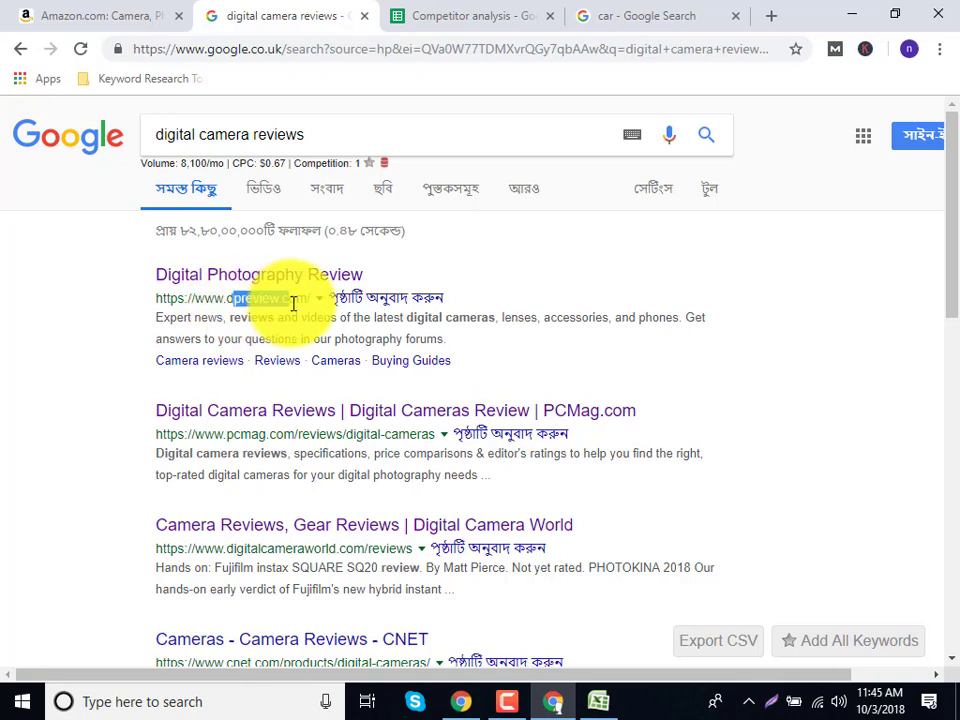
drag(233, 435, 406, 432)
click(250, 548)
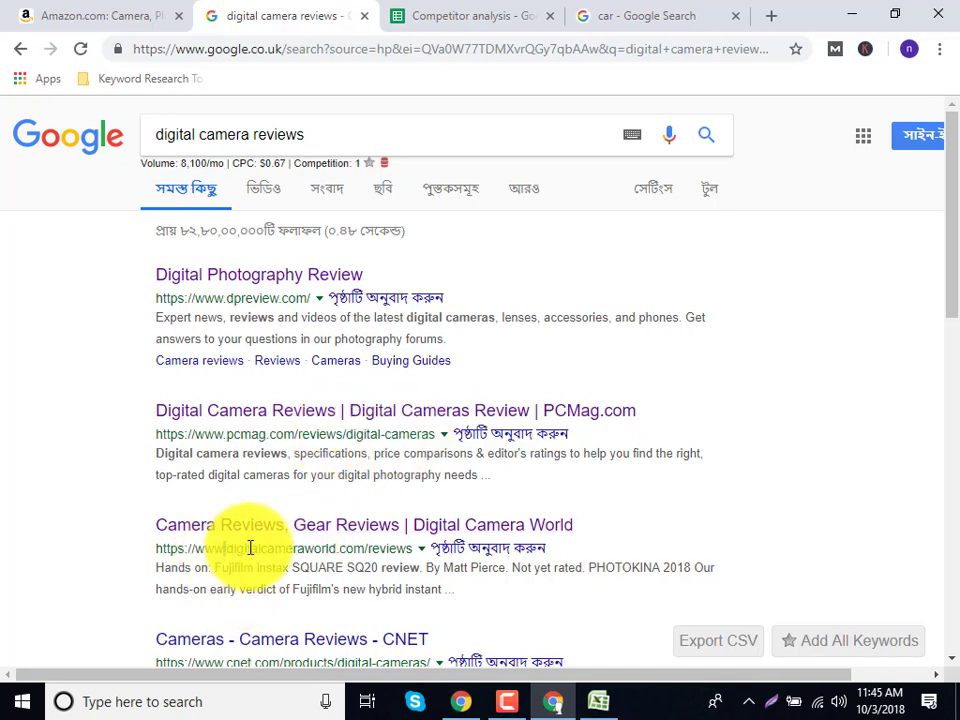
drag(250, 548, 405, 548)
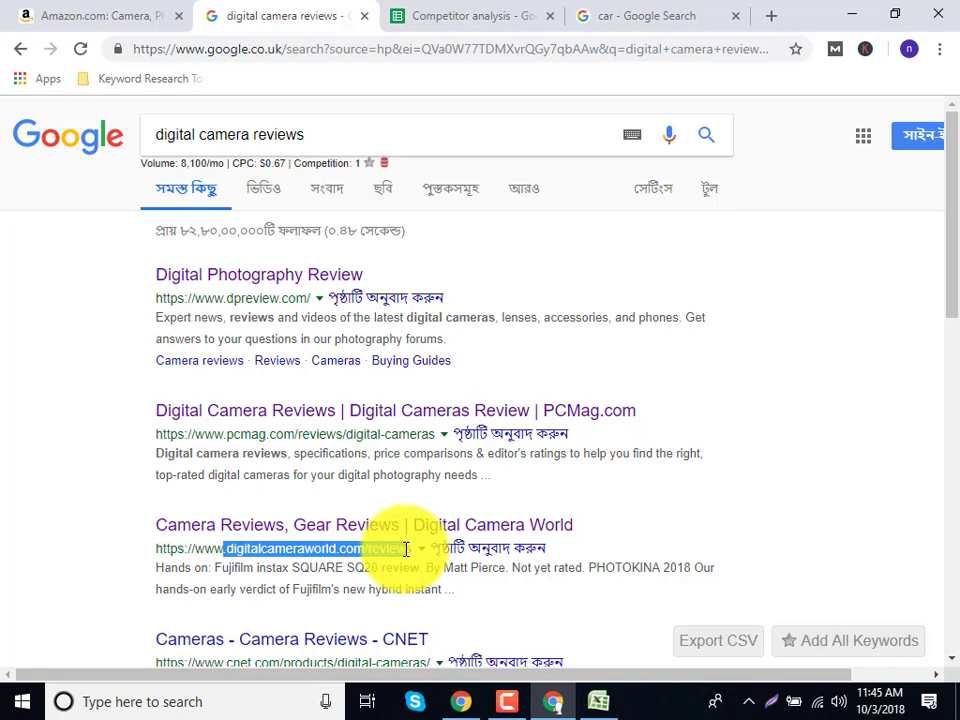
click(405, 548)
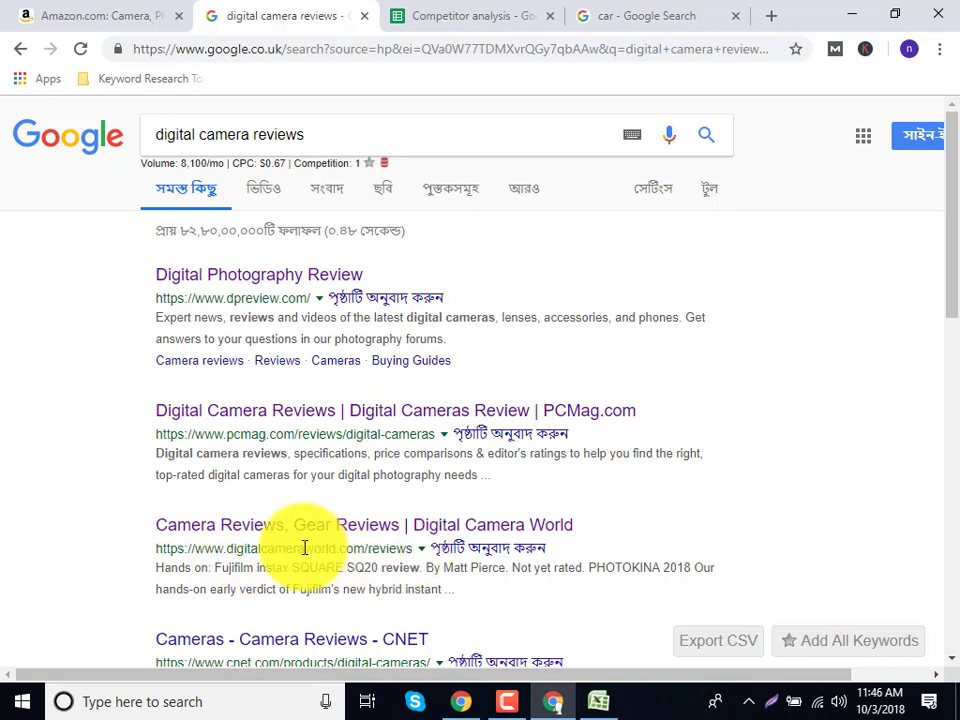
drag(226, 548, 333, 548)
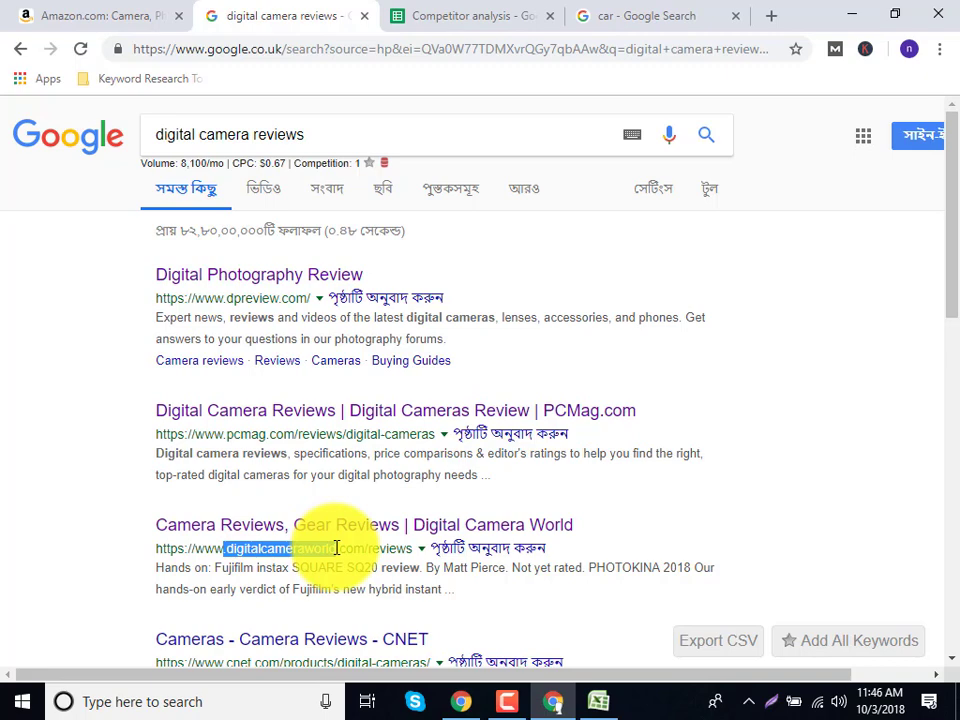
Step: Enter "no" under Root Domain for all three competitors in cells C6 to C8
click(538, 12)
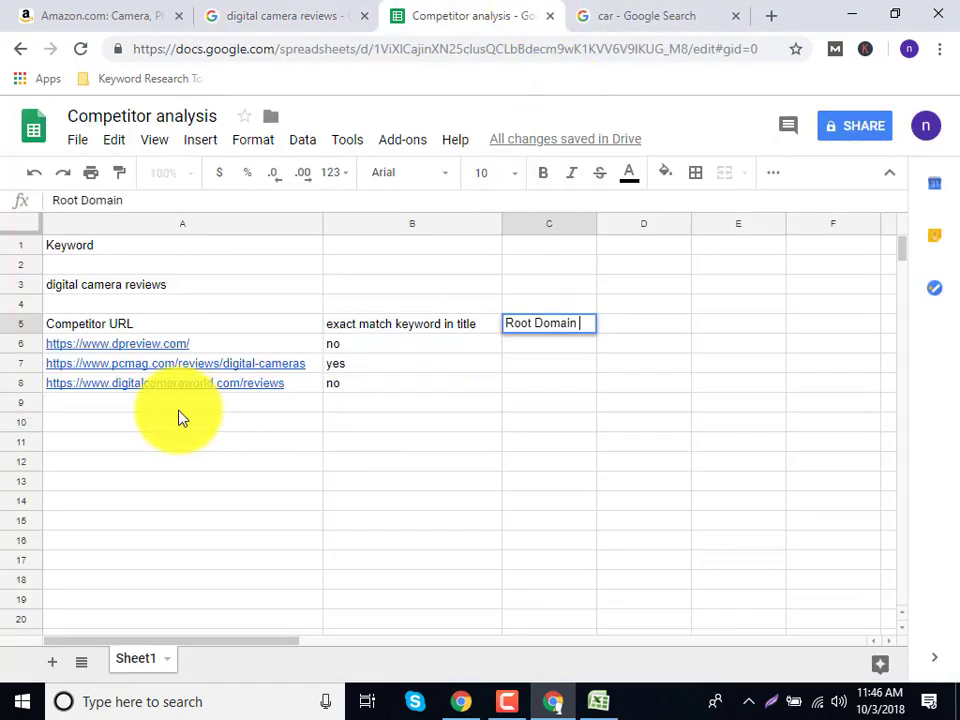
click(544, 343)
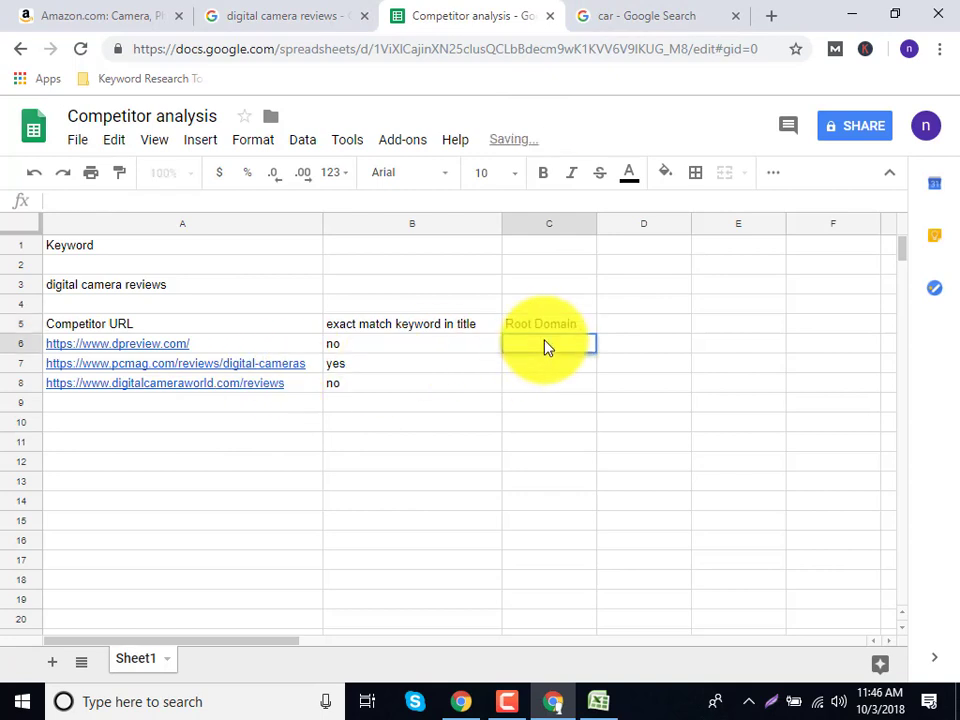
text(no)
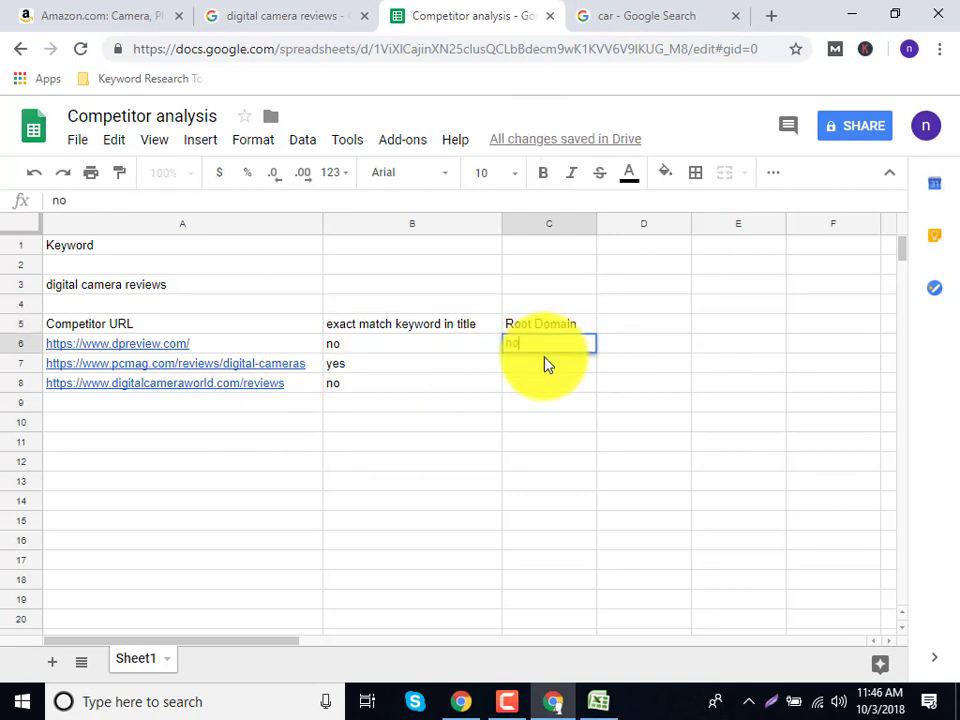
click(546, 364)
text(no)
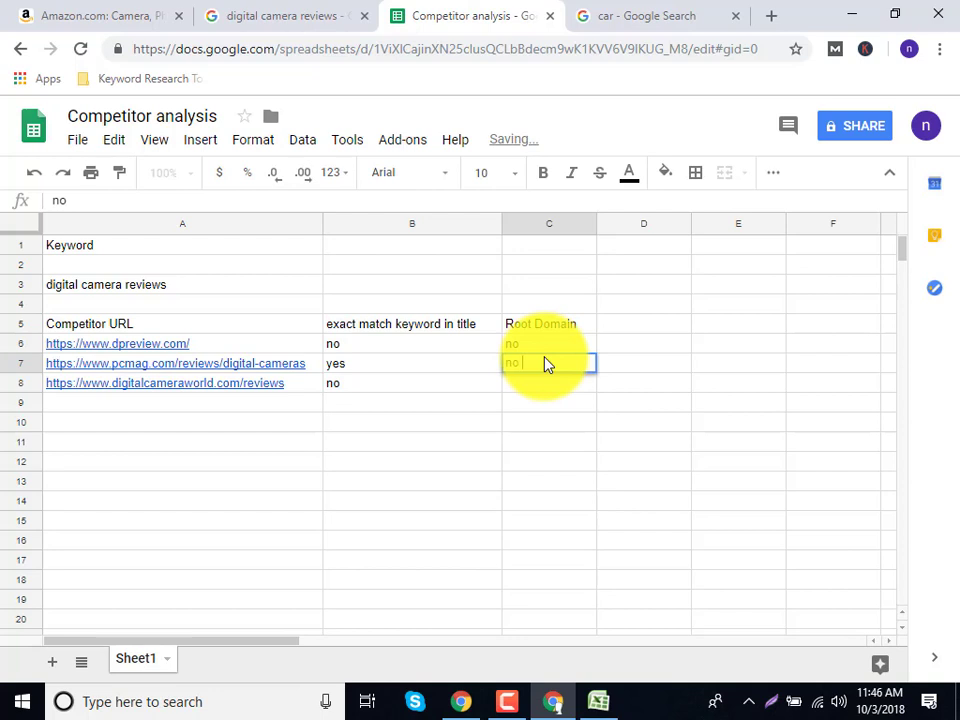
click(546, 390)
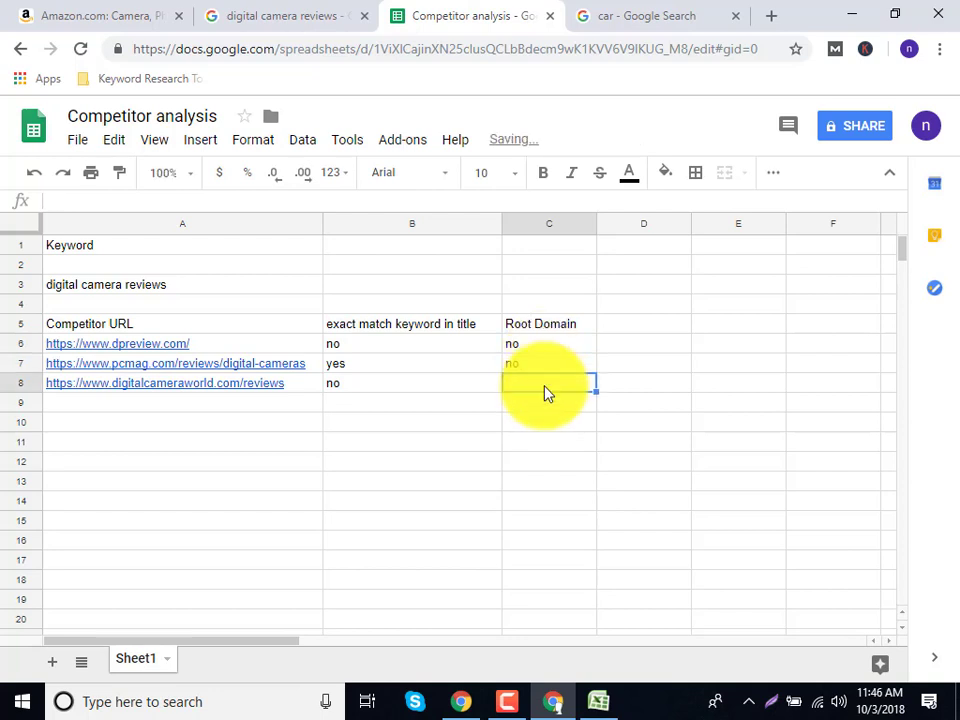
text(no)
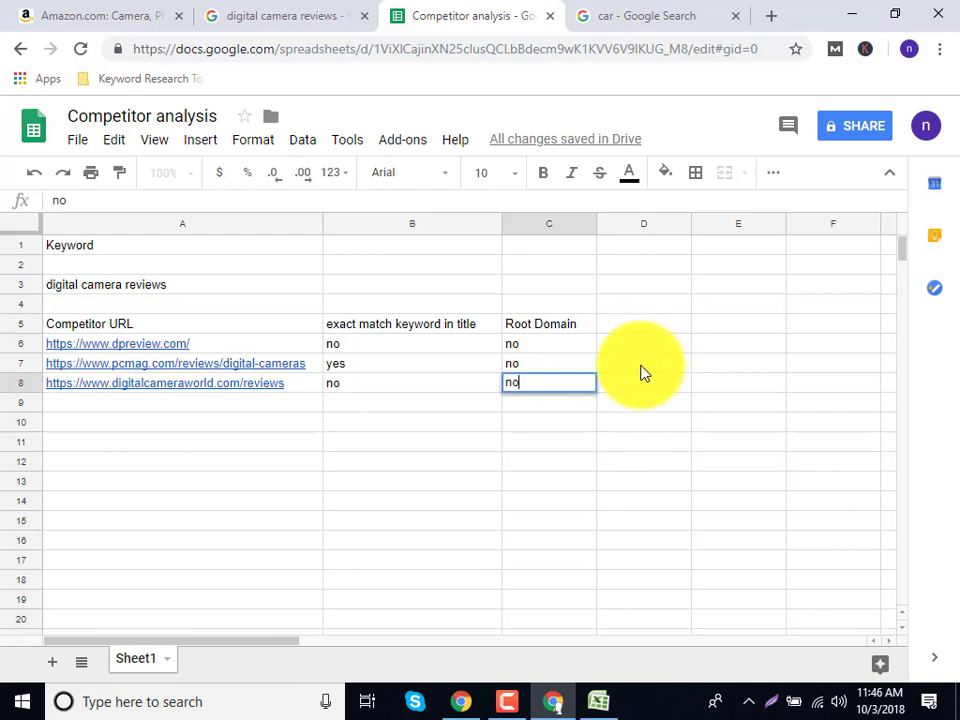
Step: Enter the column headings "pa" in cell D5 and "da" in cell E5
click(643, 323)
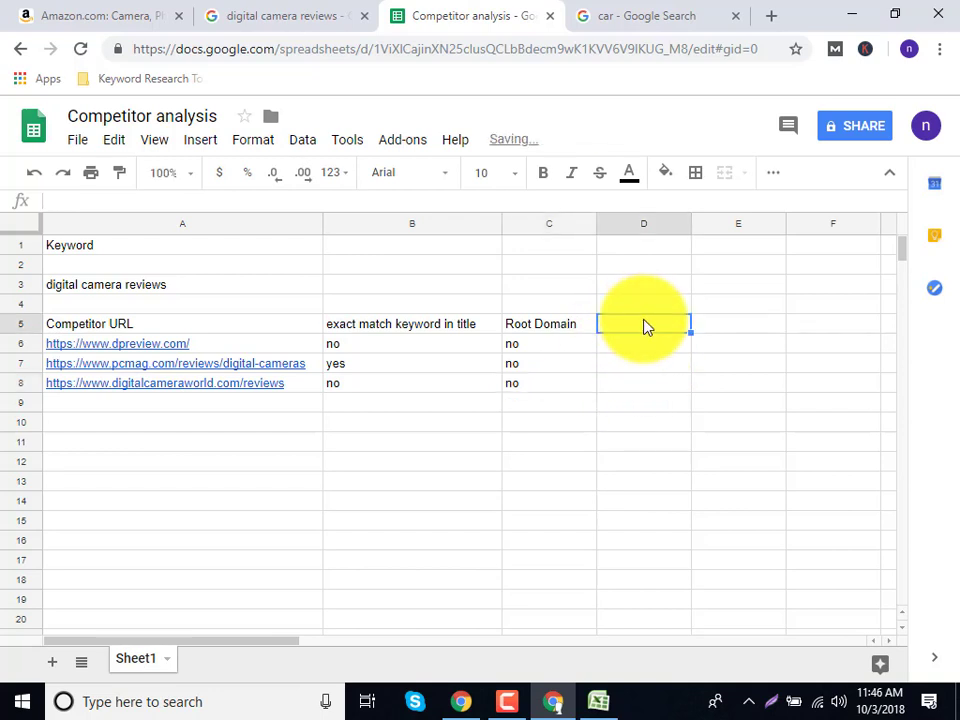
text(pa)
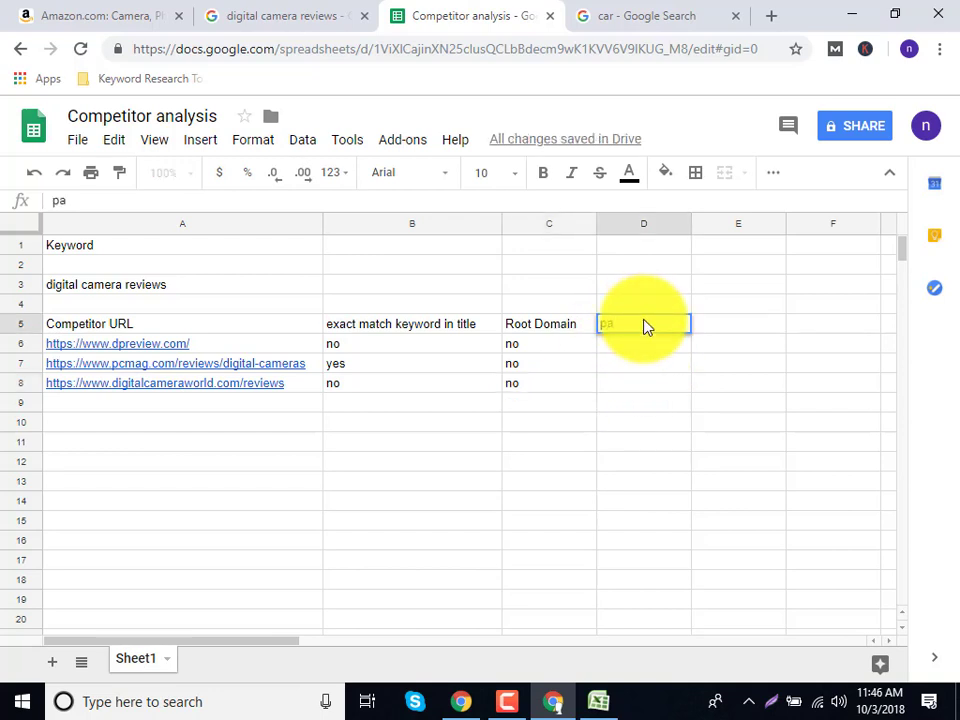
click(741, 324)
text(da)
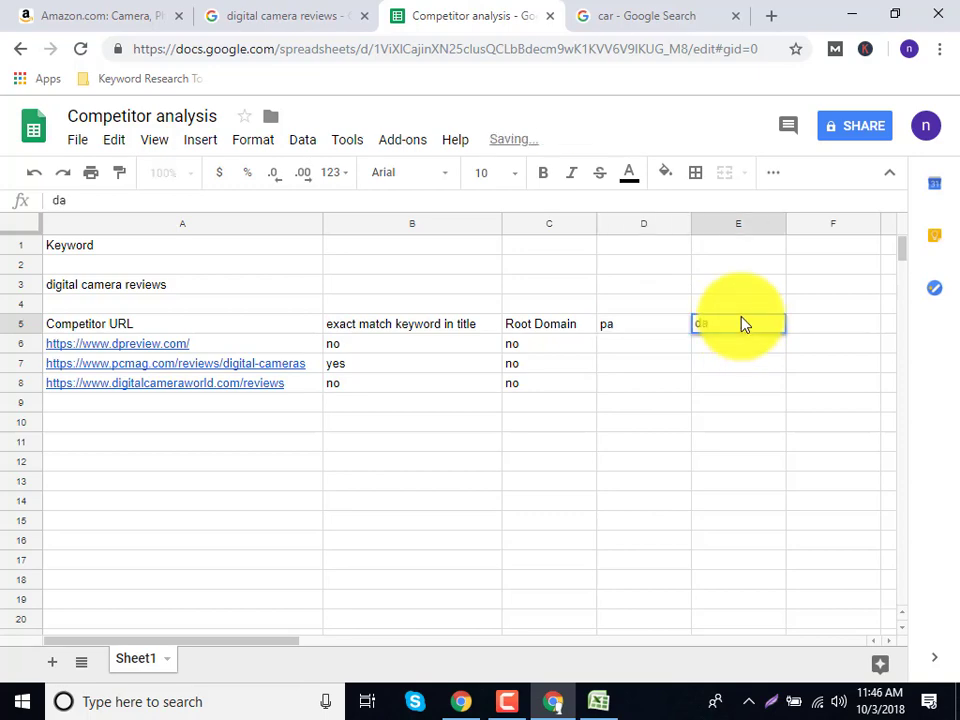
Step: Open the browser's Extensions page from the "car" search results to view the installed extensions
click(606, 12)
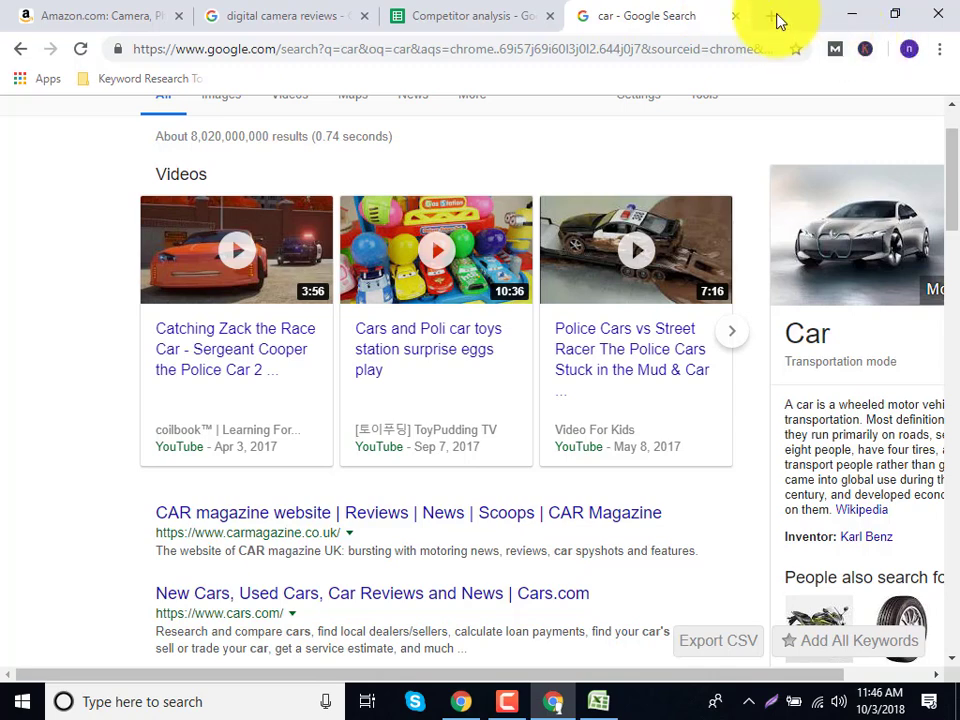
click(939, 49)
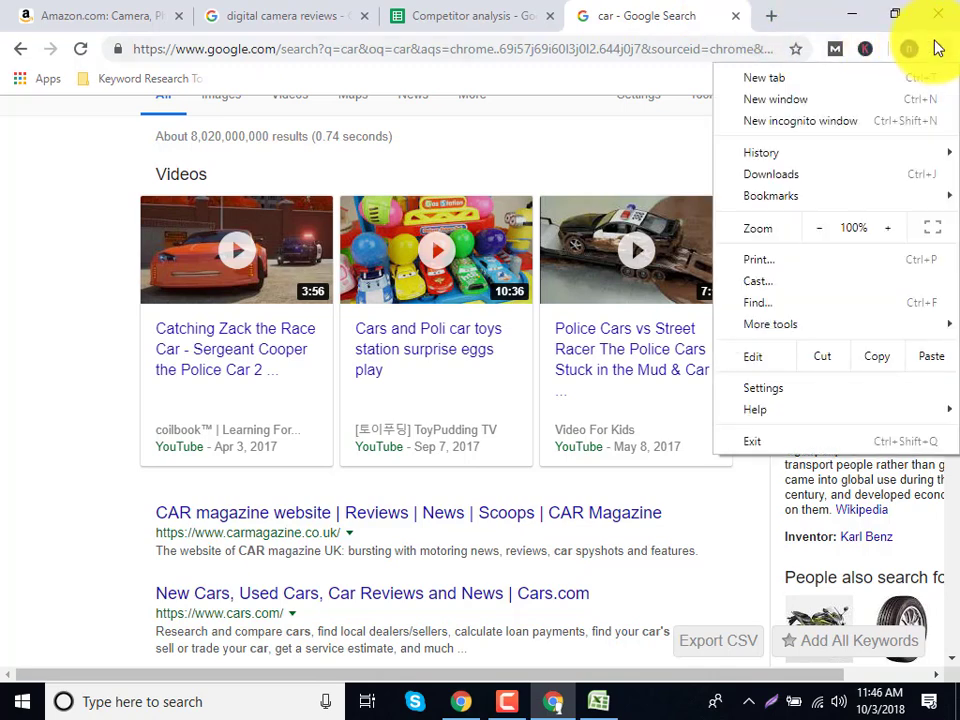
mouse_move(825, 322)
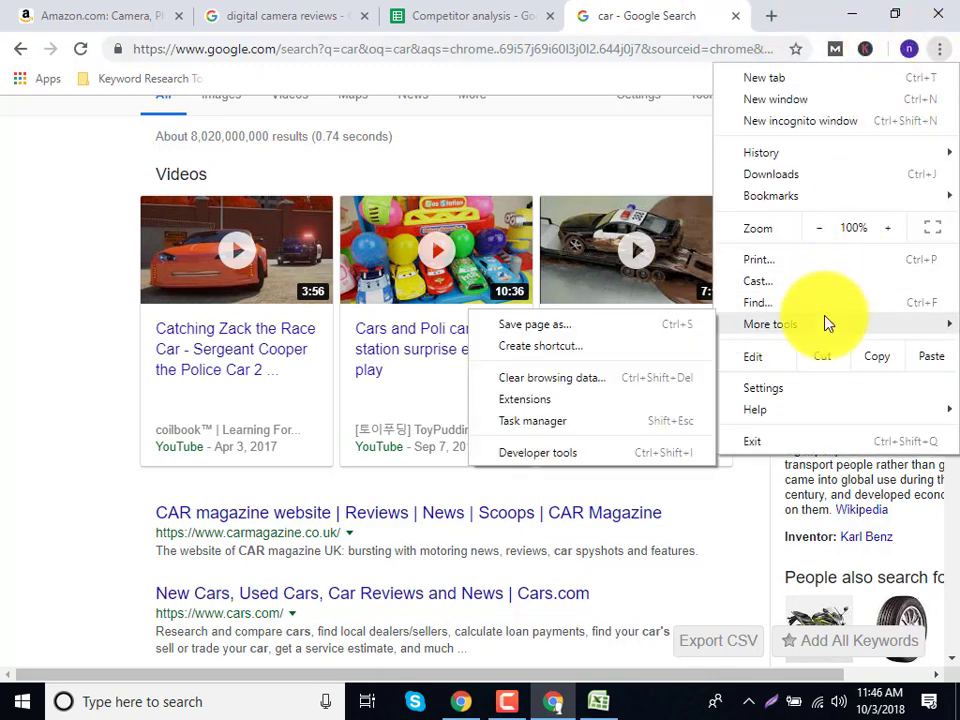
click(541, 397)
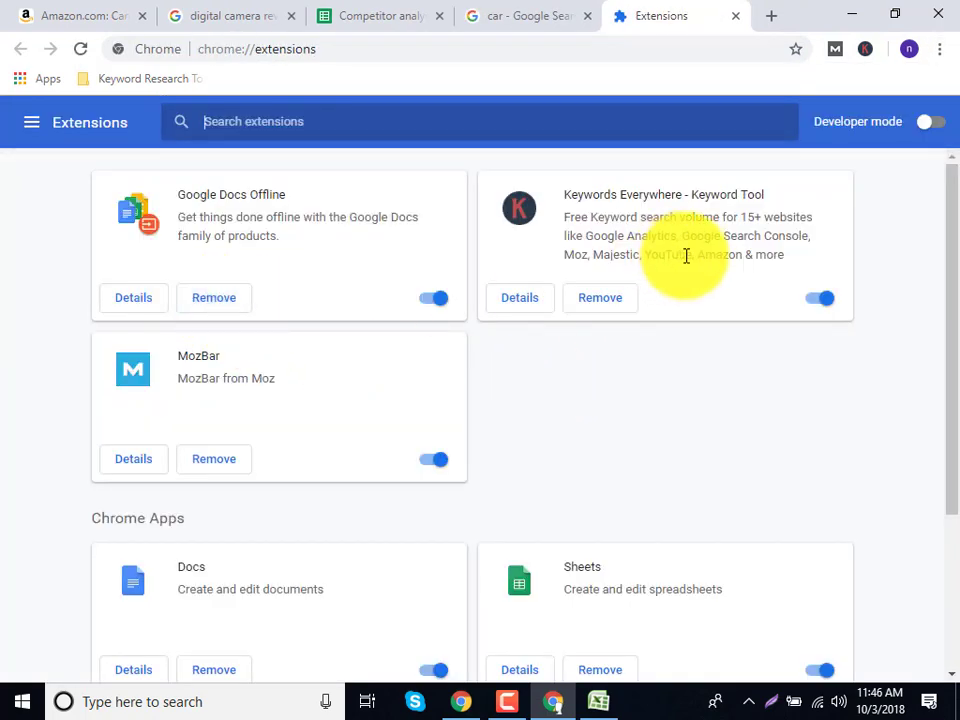
Step: Remove the MozBar extension from the browser
click(216, 460)
click(728, 176)
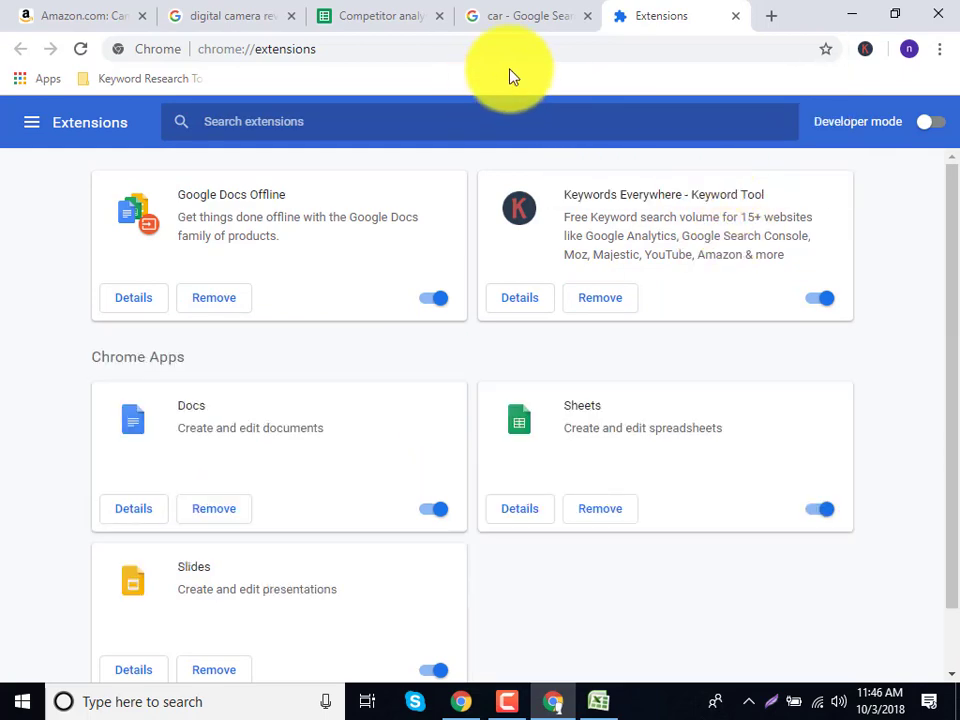
Step: Search Google for "mozbar extension" in the Extensions tab
click(565, 55)
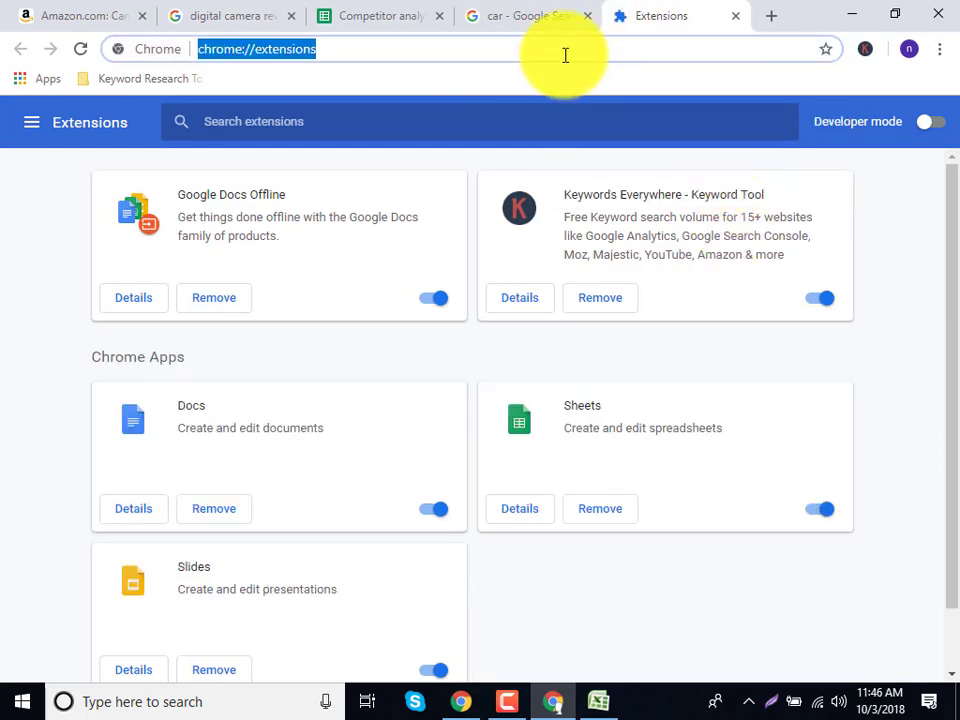
text(moz )
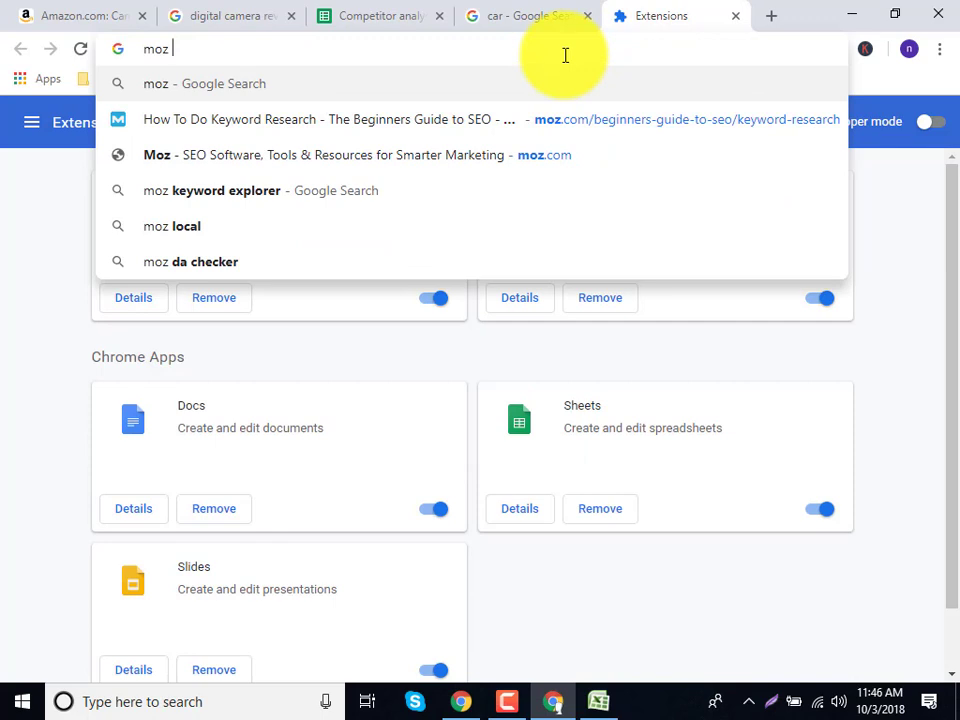
text(b)
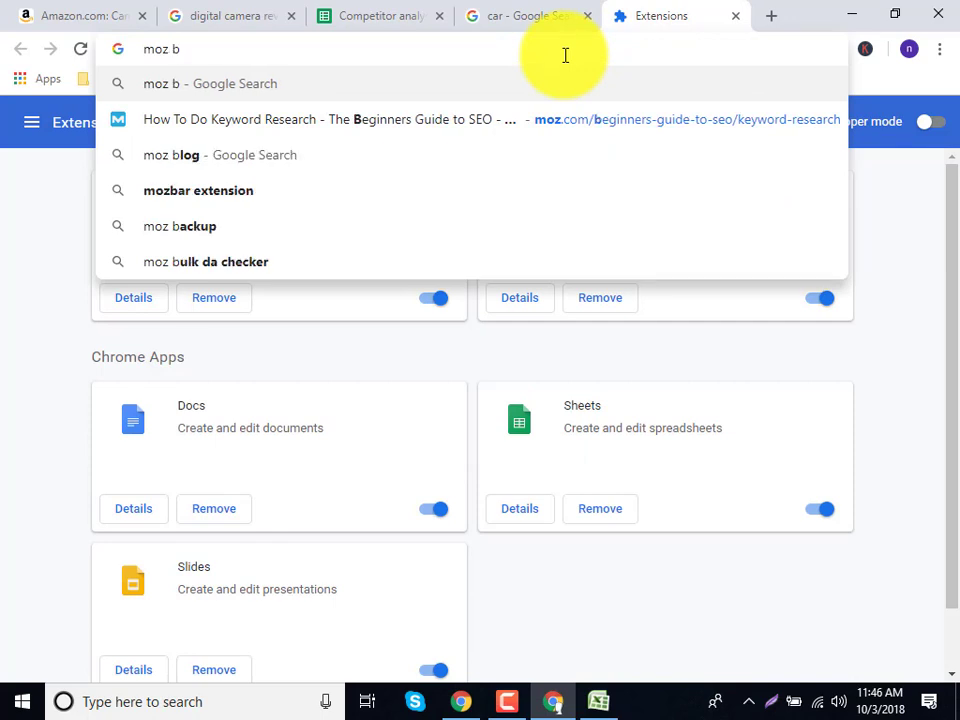
text(az)
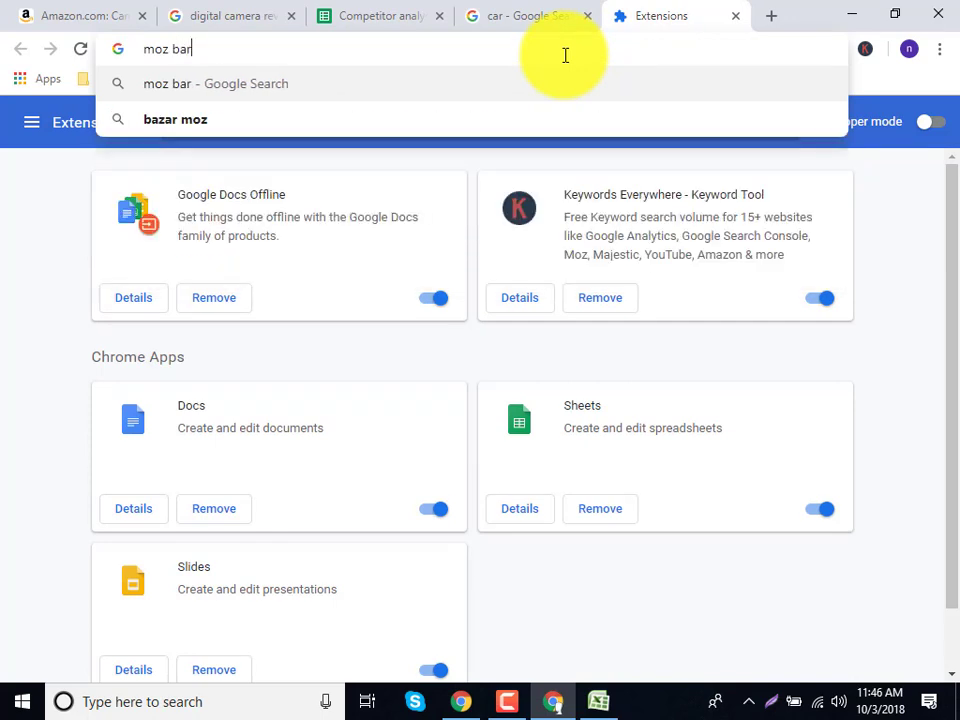
text( e)
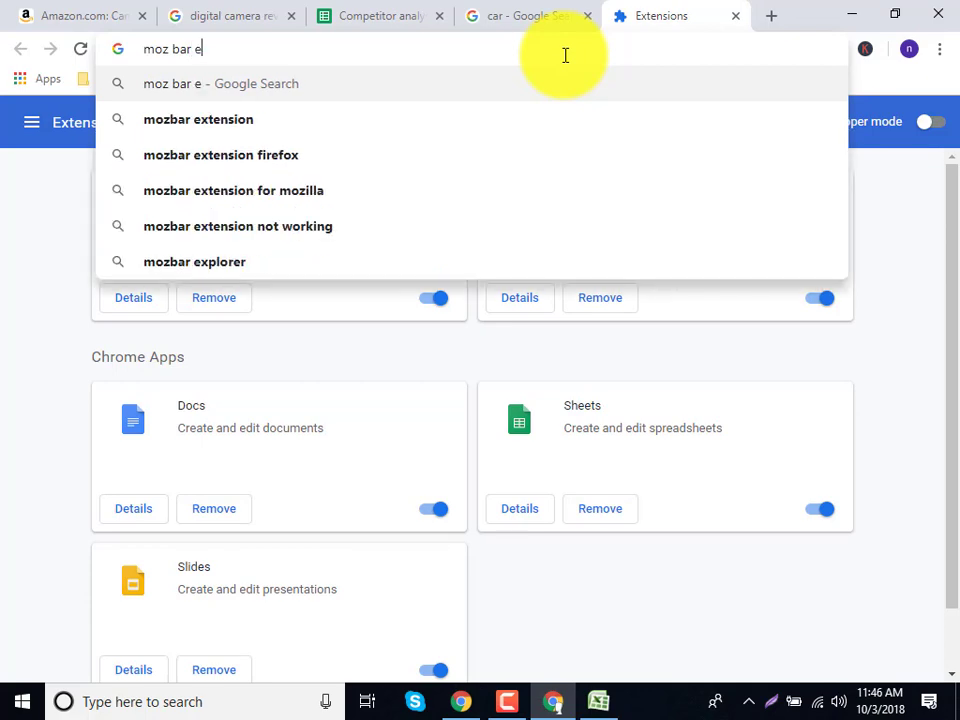
click(368, 119)
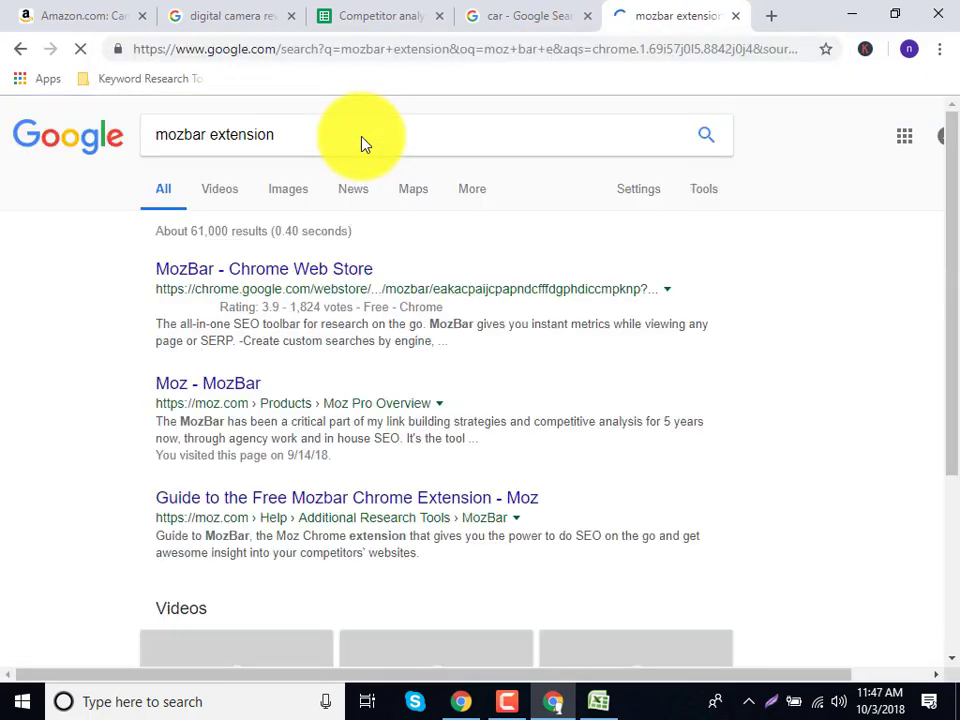
Step: Open MozBar's Chrome Web Store page from the search results and add the extension to Chrome
click(289, 277)
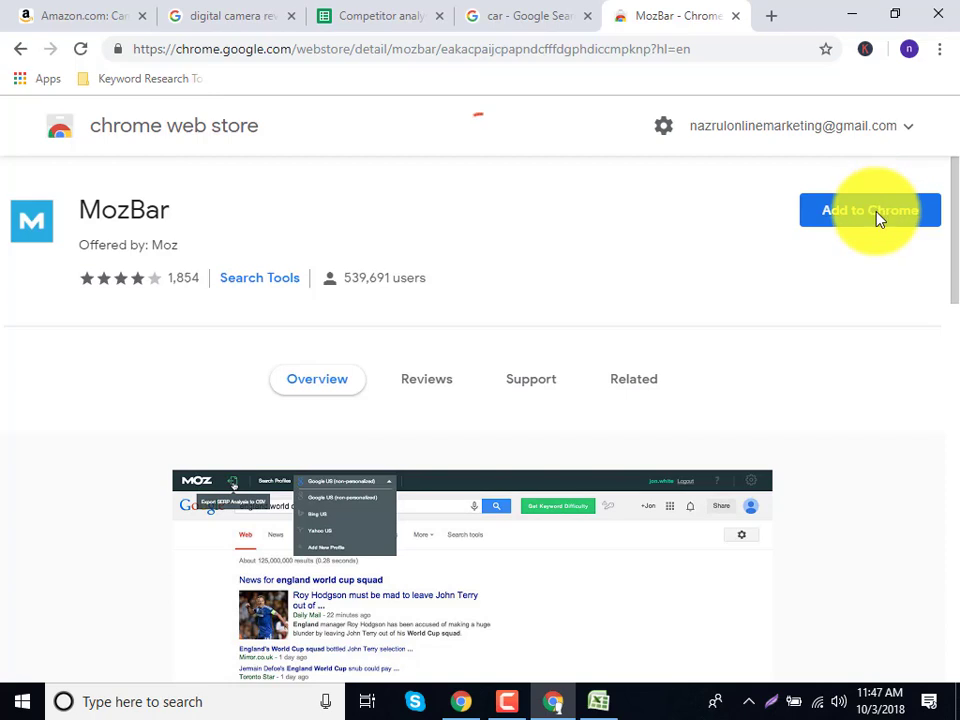
click(884, 220)
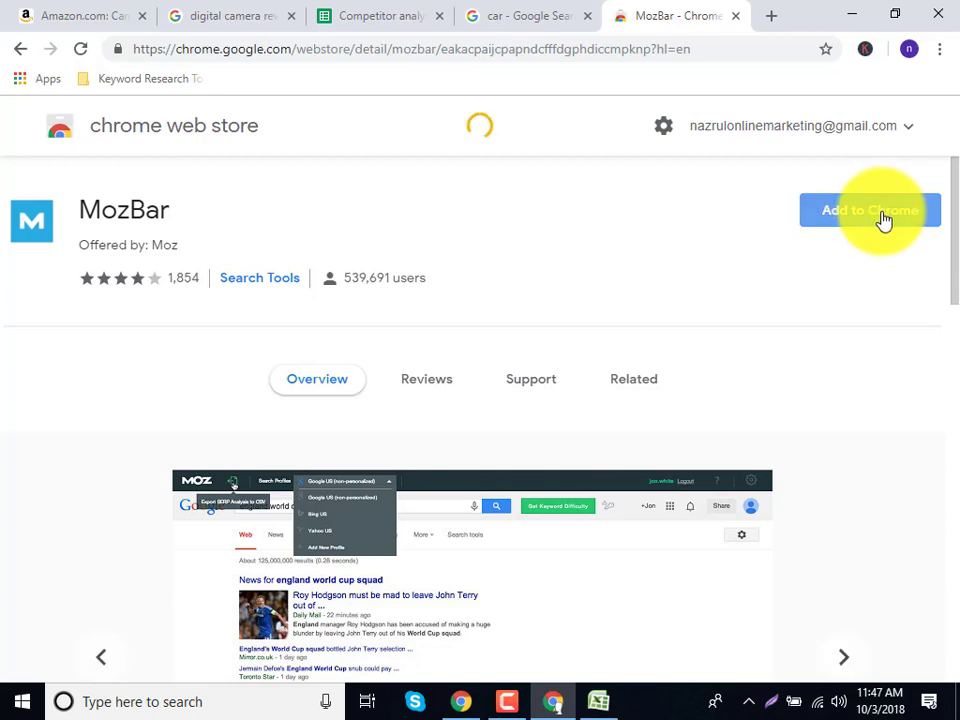
click(514, 208)
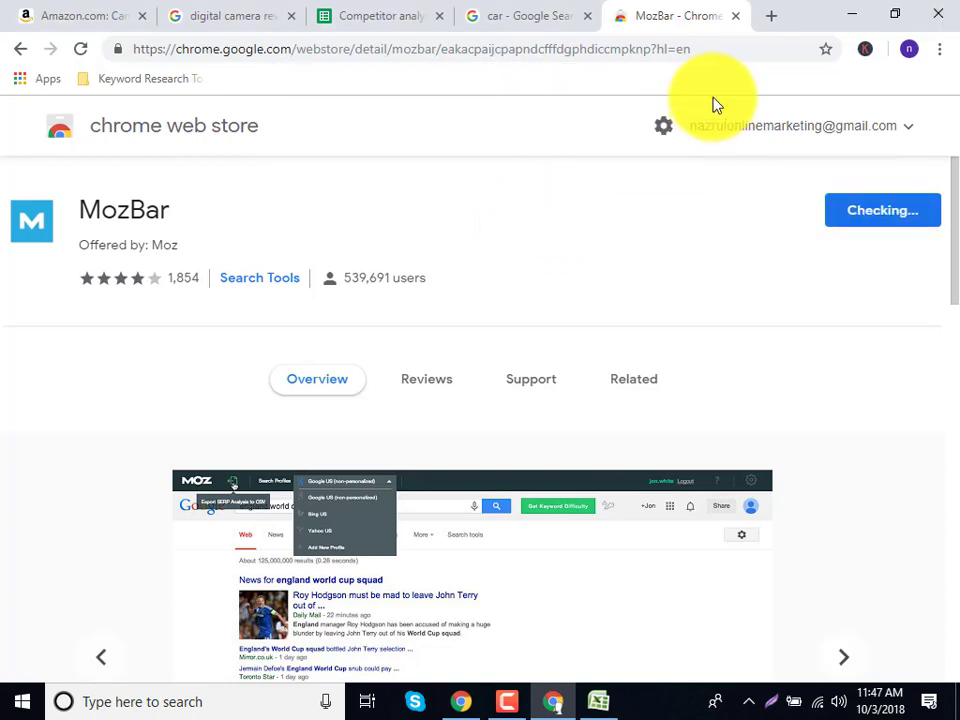
Step: Search for "gmail" in a new tab and open Gmail from the results
click(772, 20)
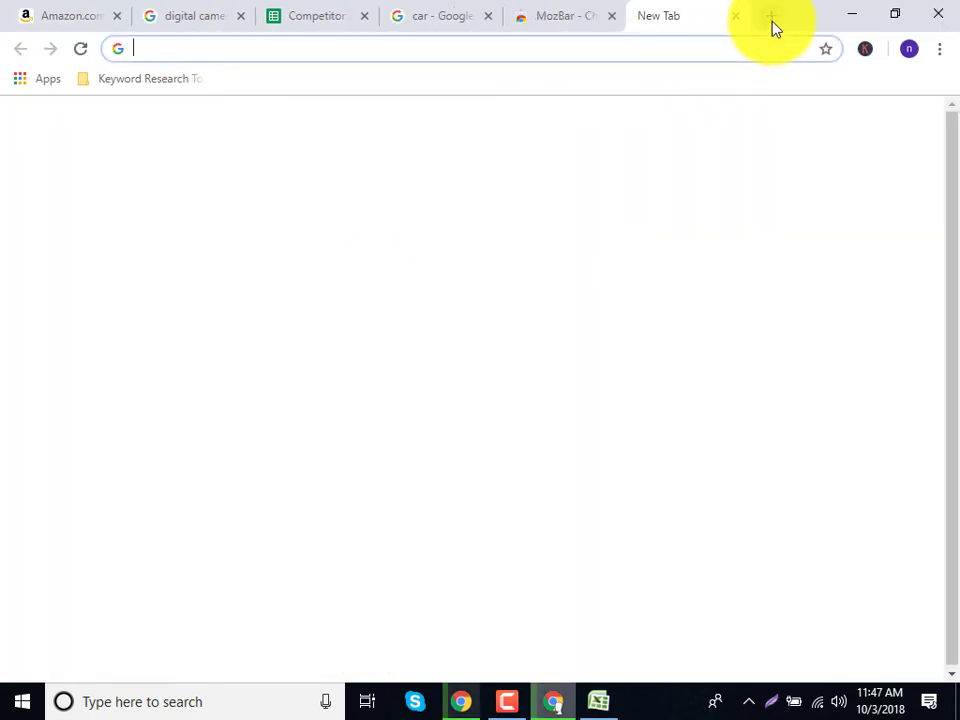
text(gmail)
key(Return)
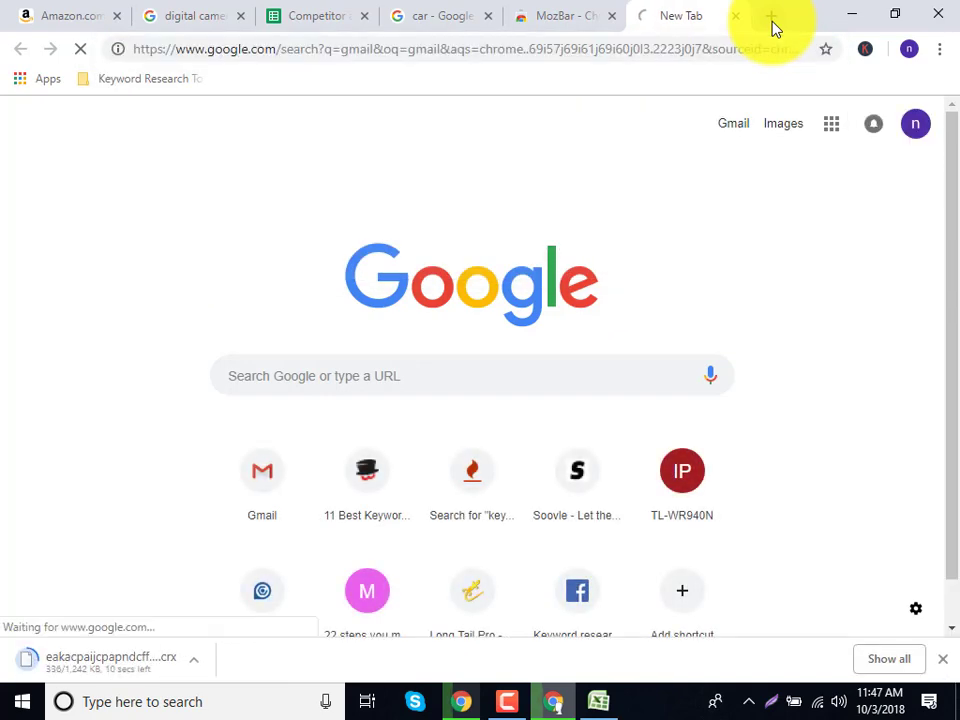
click(568, 14)
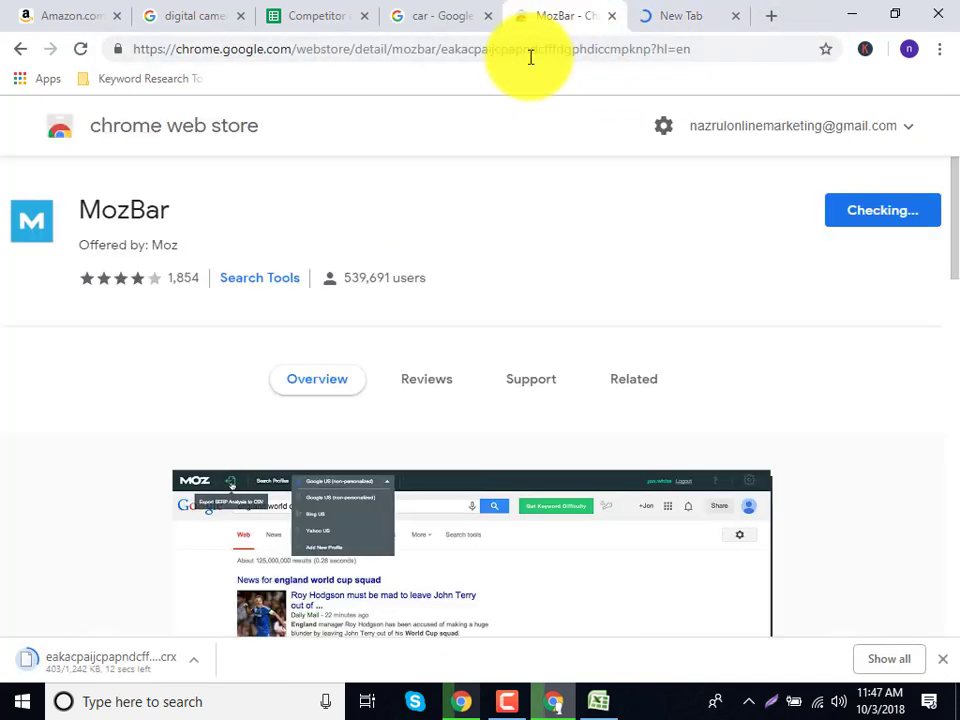
click(705, 14)
click(185, 276)
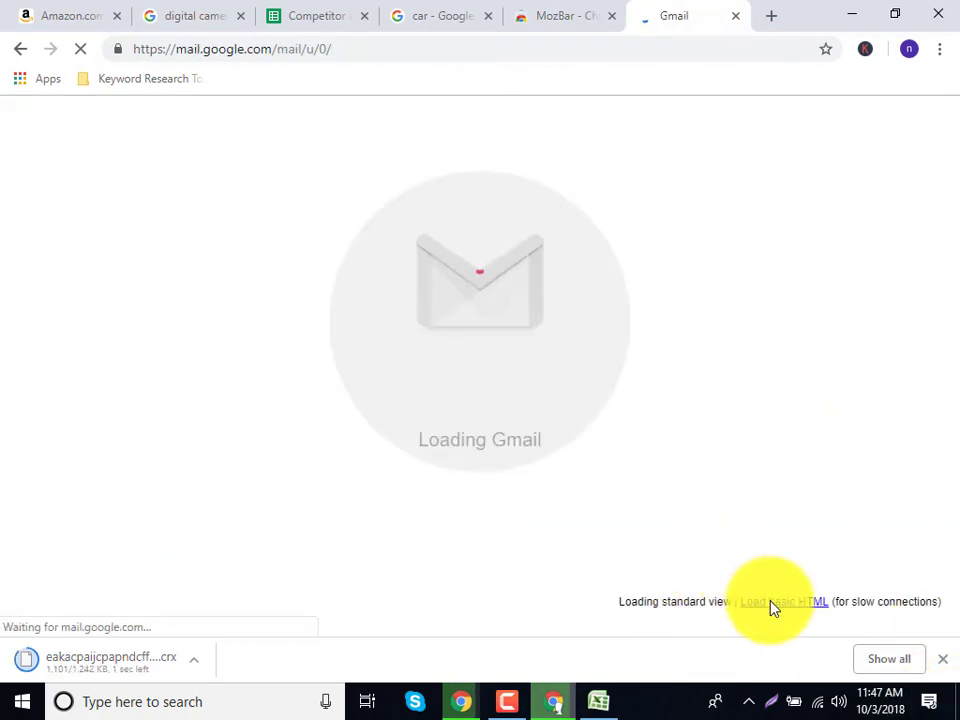
Step: Return to the MozBar store page and dismiss the installation notice
click(583, 12)
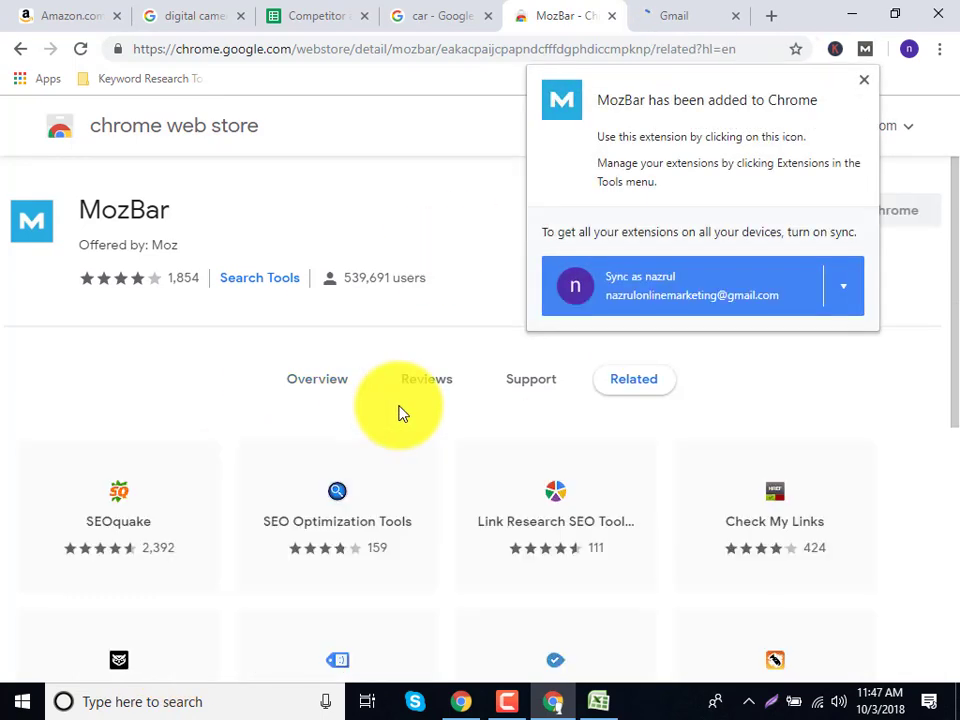
click(865, 60)
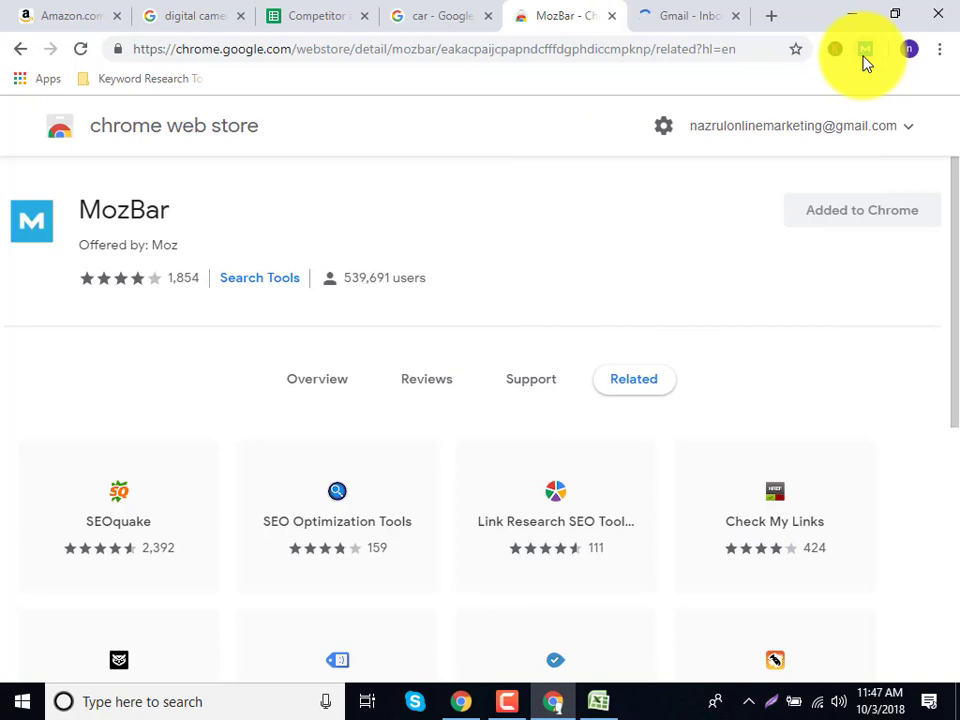
Step: Highlight the signed-in account's email address in Gmail and compare it with the MozBar store page
click(682, 18)
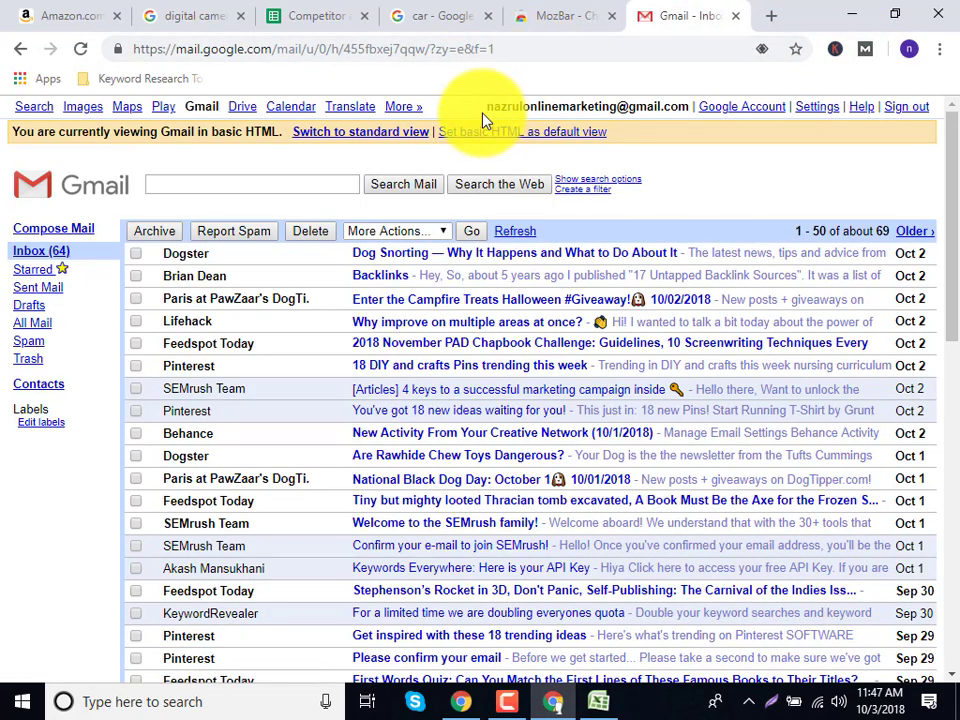
drag(487, 106, 683, 110)
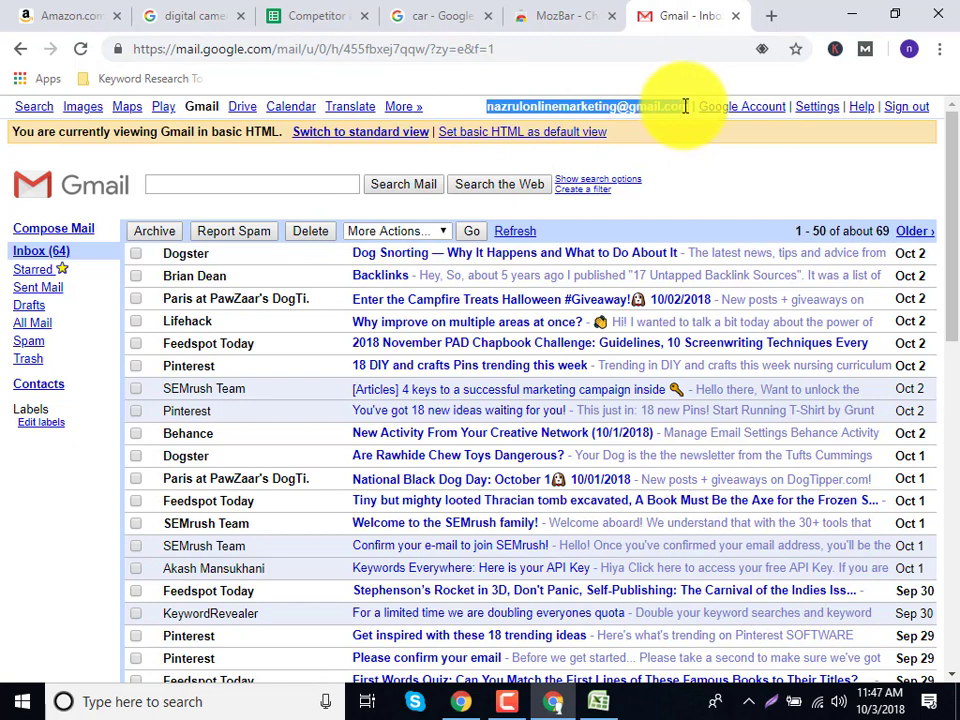
click(513, 13)
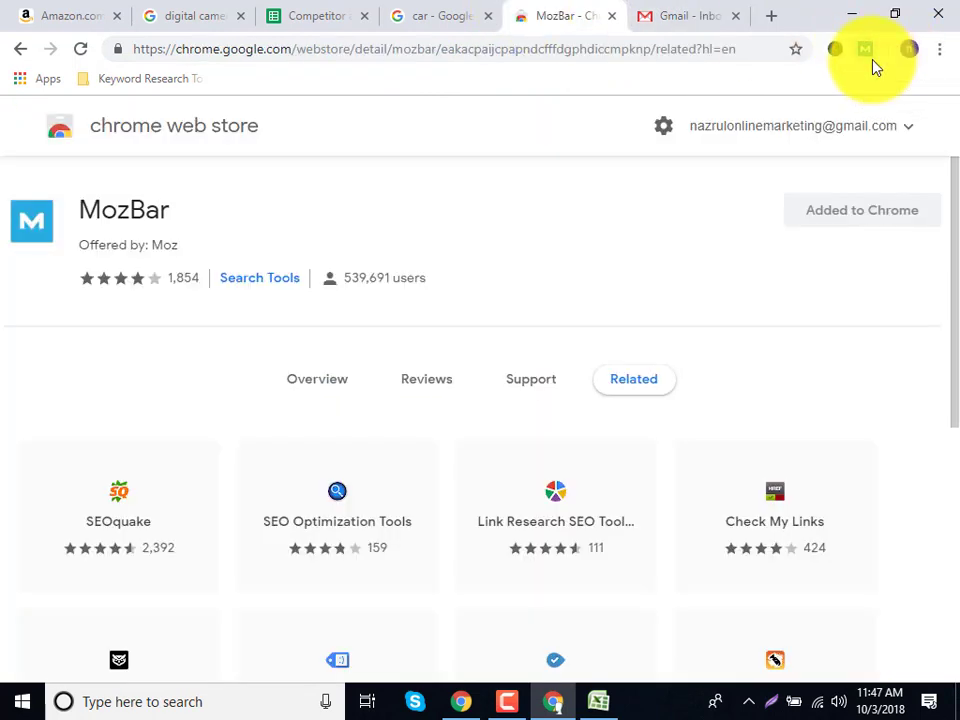
click(648, 30)
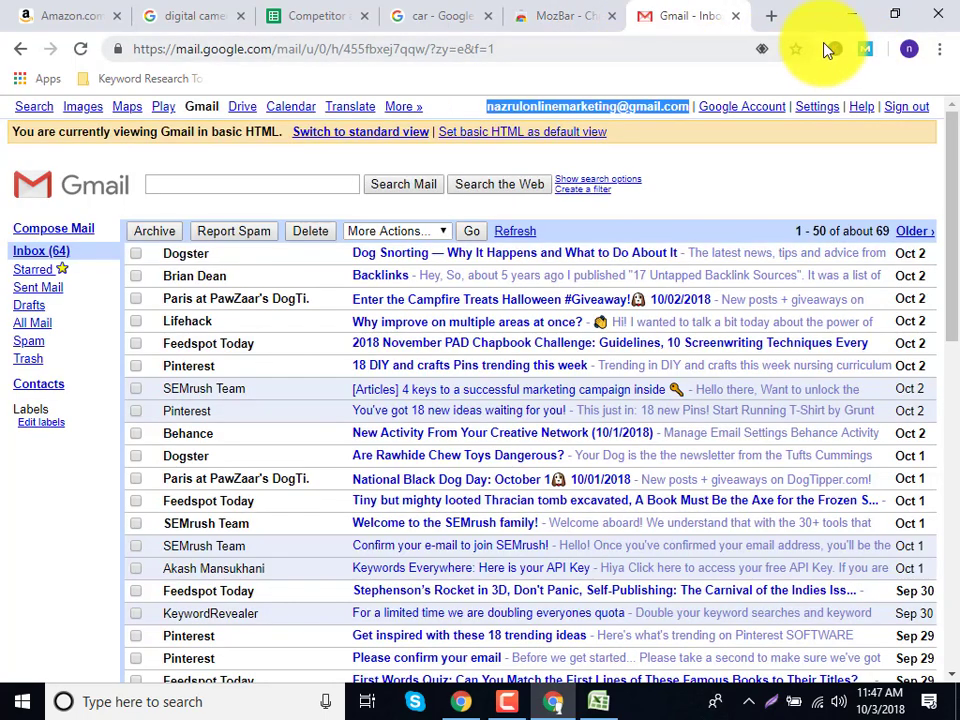
Step: Search Google for "car" in the tab holding the MozBar store page
click(516, 50)
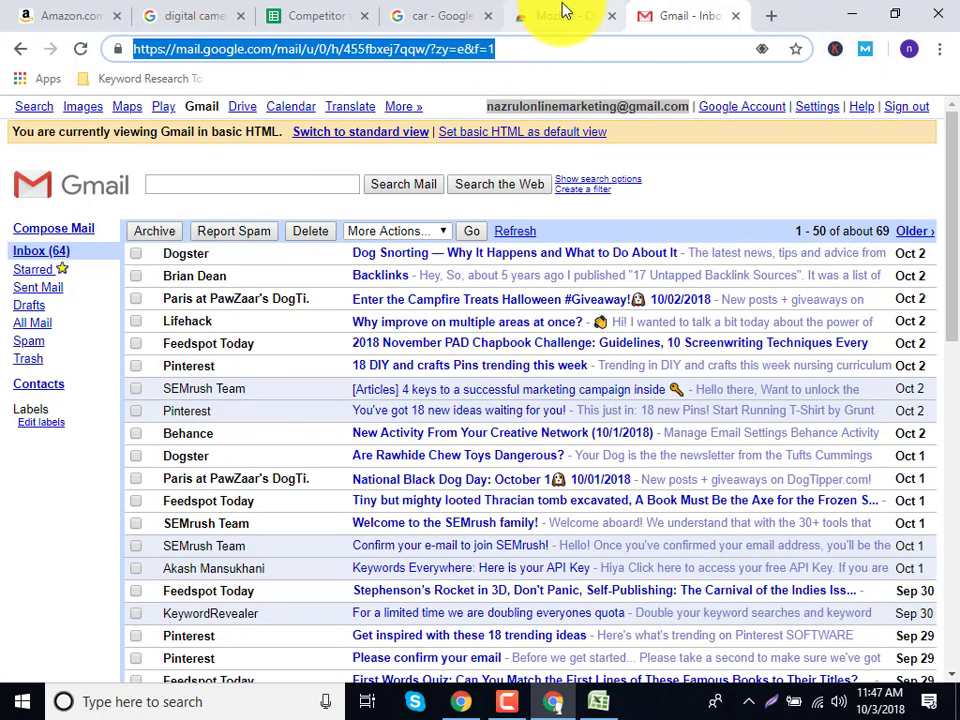
click(563, 13)
click(514, 52)
text(car)
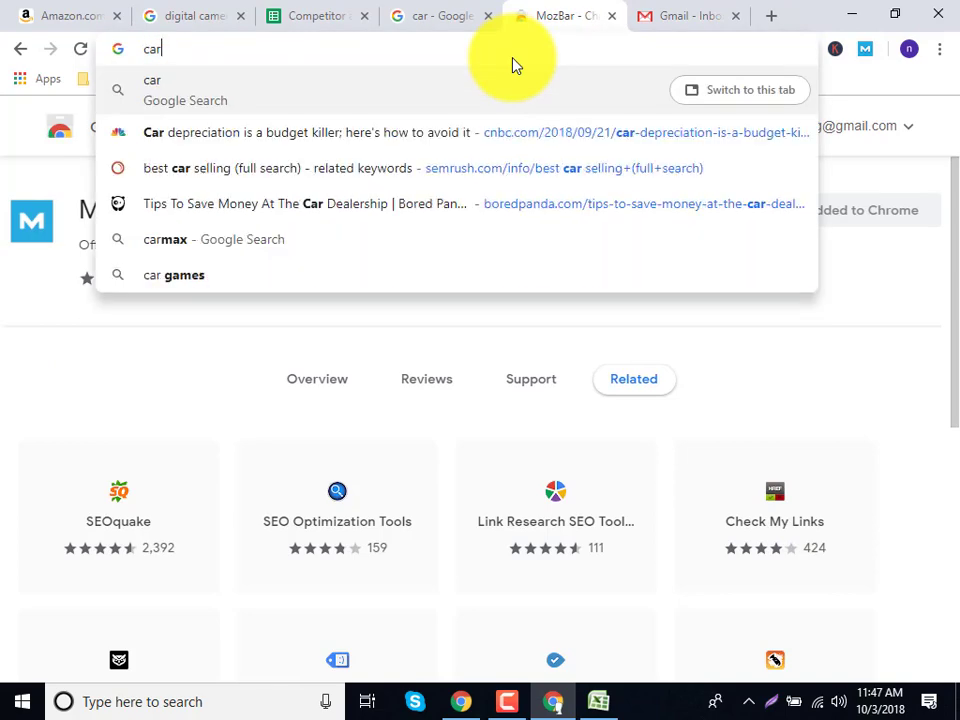
key(Return)
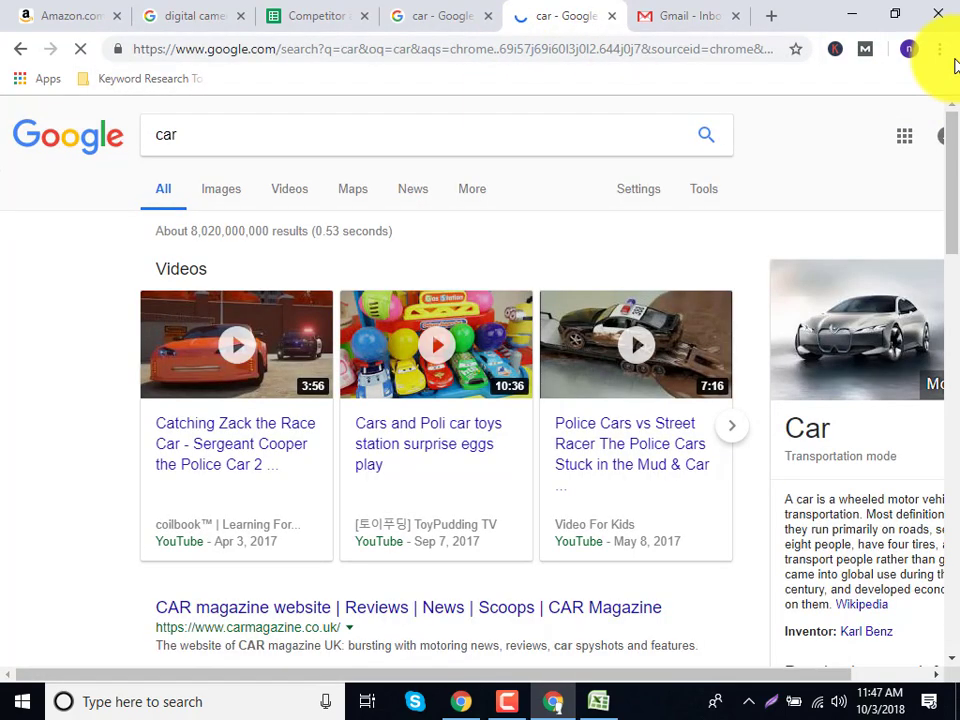
Step: Turn on MozBar for the car search results and open the Moz community account registration page
click(866, 52)
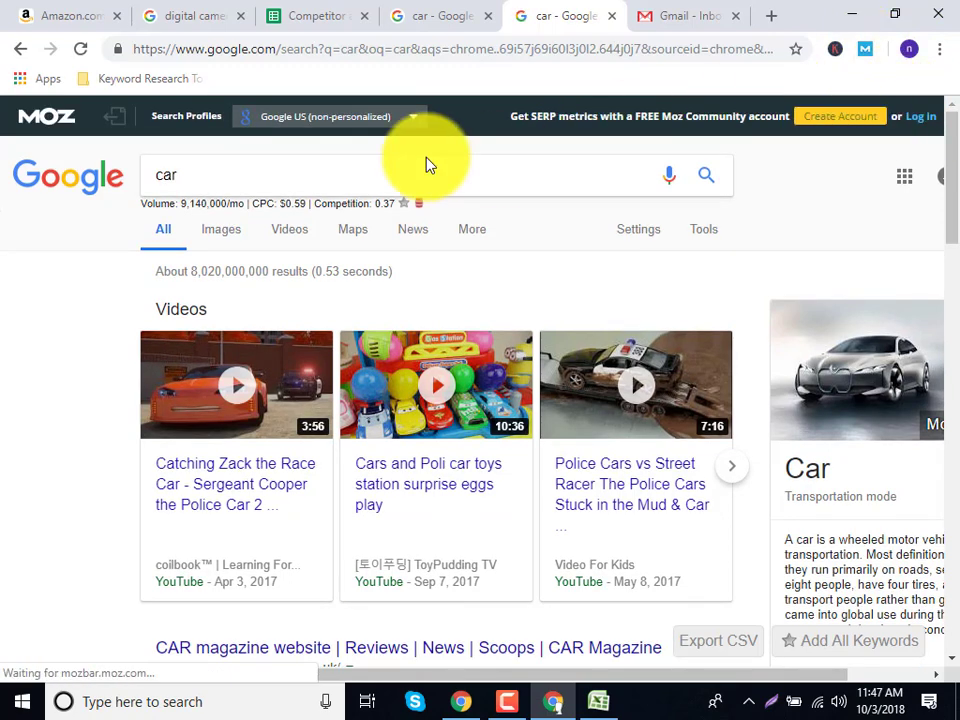
click(813, 126)
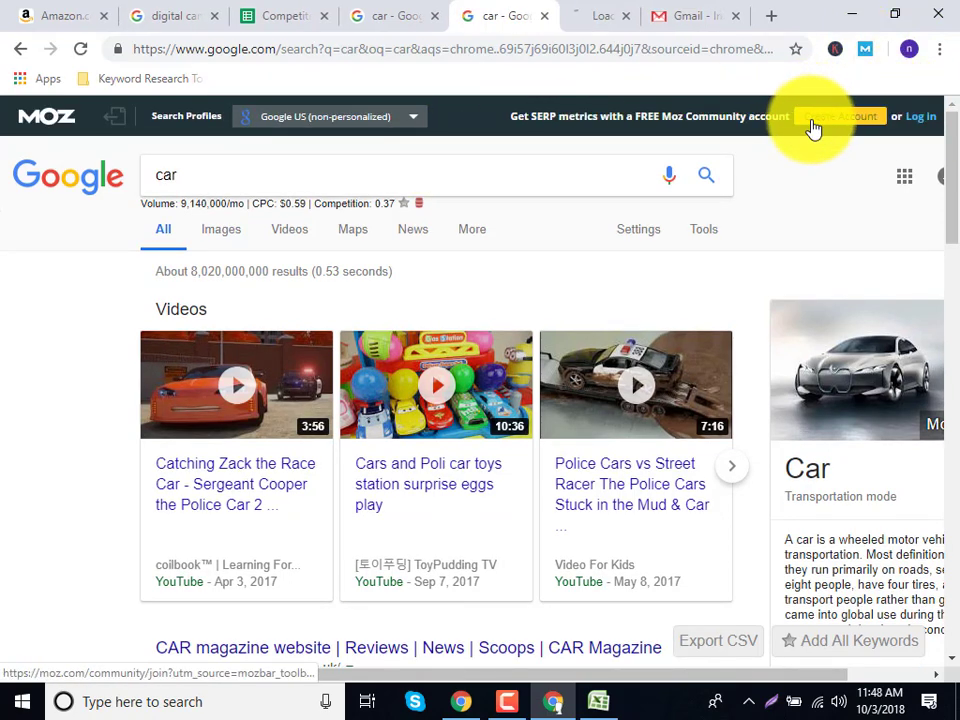
click(595, 22)
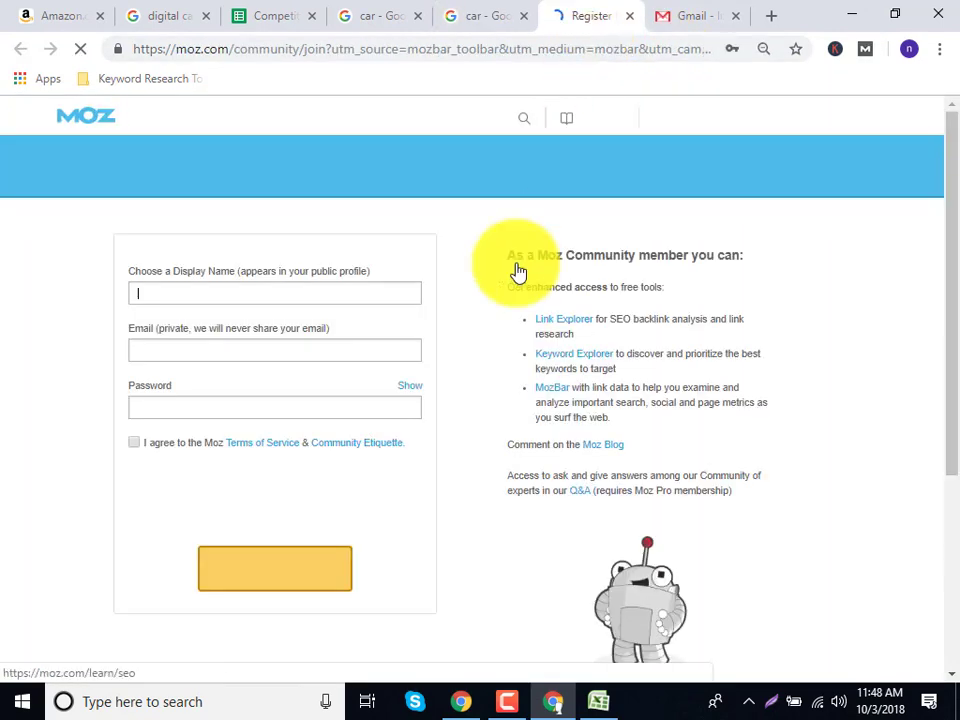
Step: Remove the e-mail domain from the display name in the registration form and try to create the account
click(236, 322)
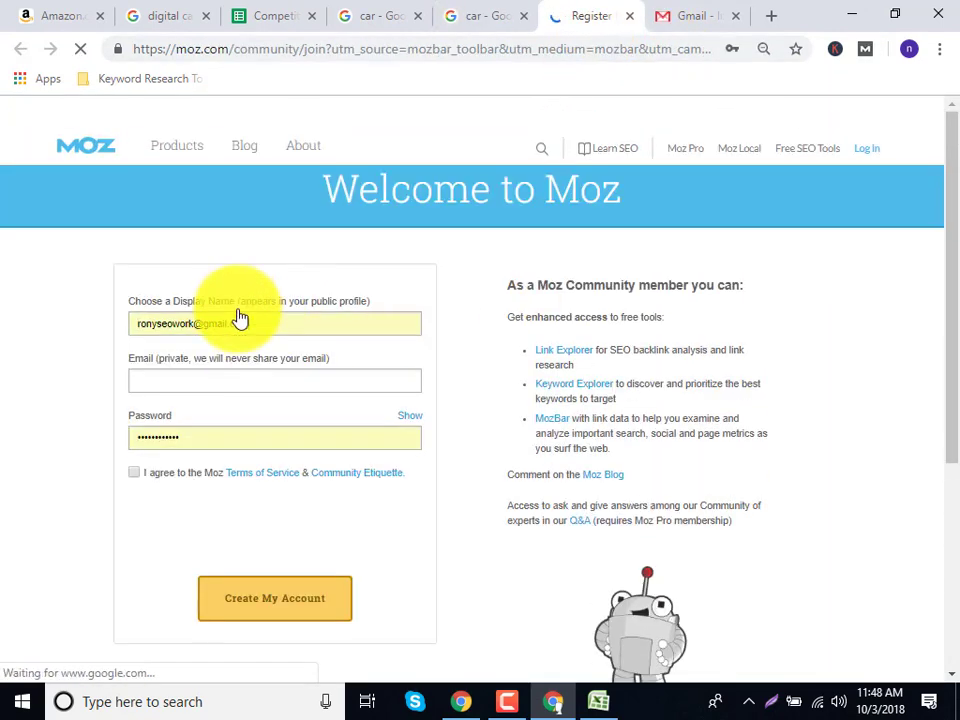
drag(196, 330, 380, 328)
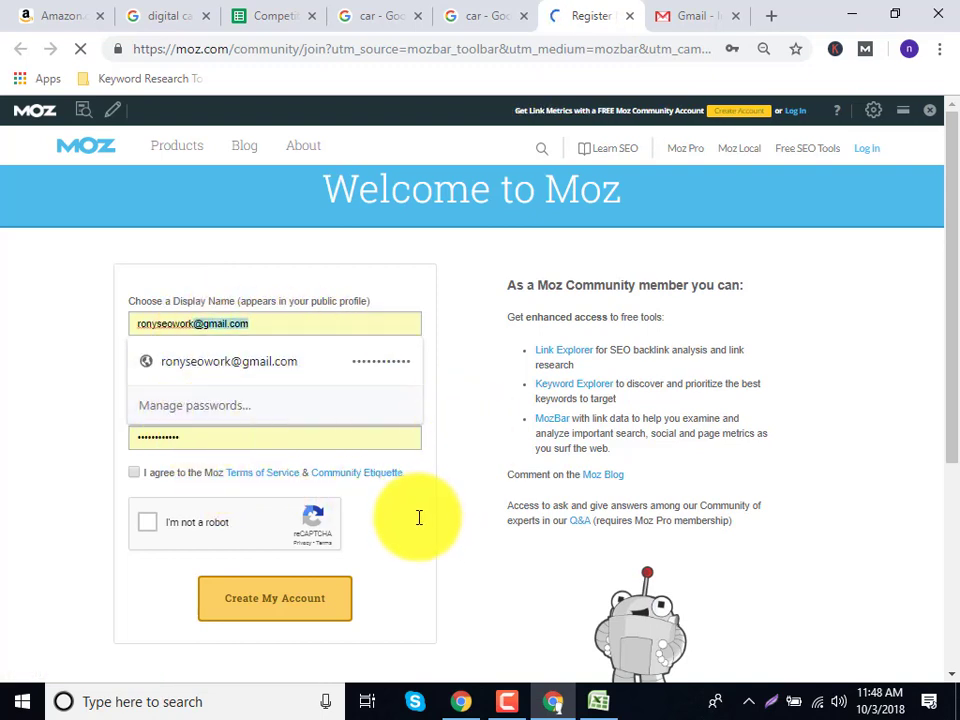
key(BackSpace)
click(273, 607)
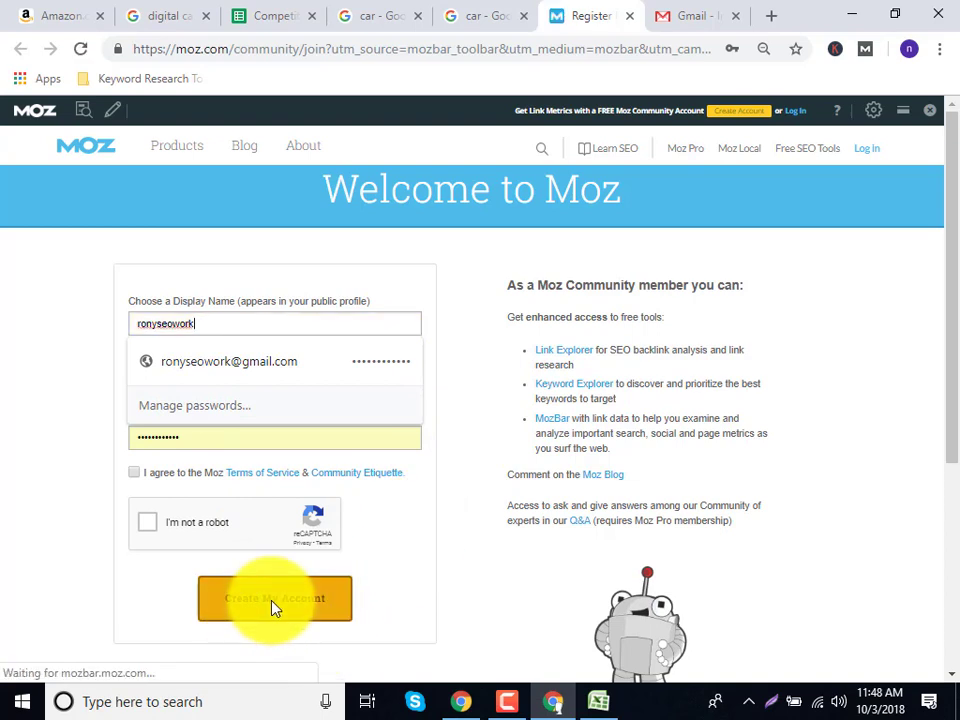
Step: Log in to Moz with the prefilled account e-mail and password, and close the Moz community page
click(797, 111)
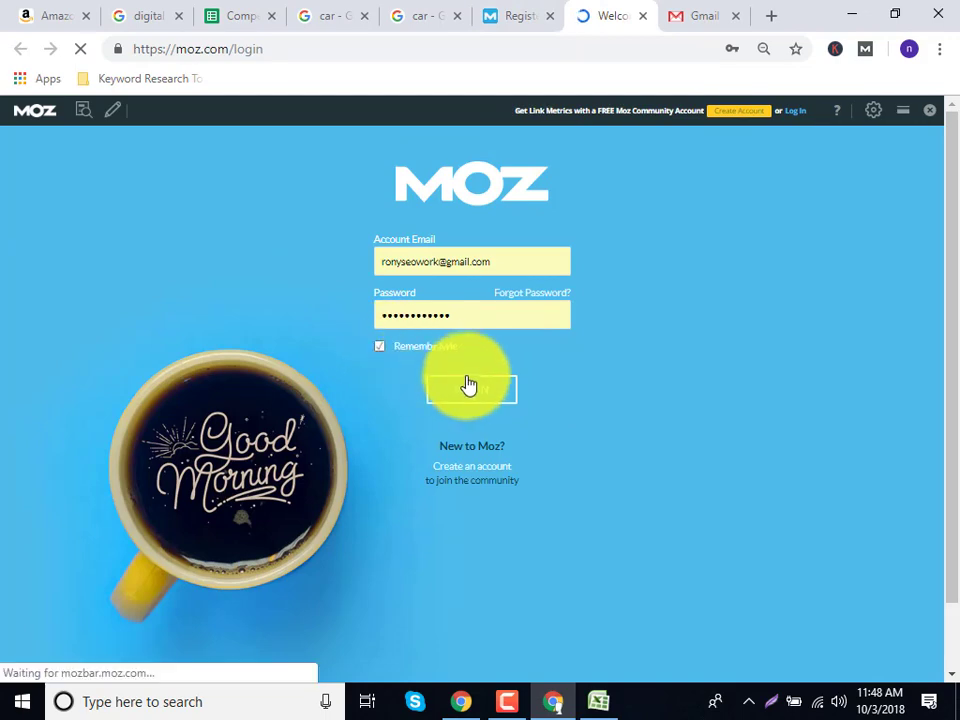
click(469, 387)
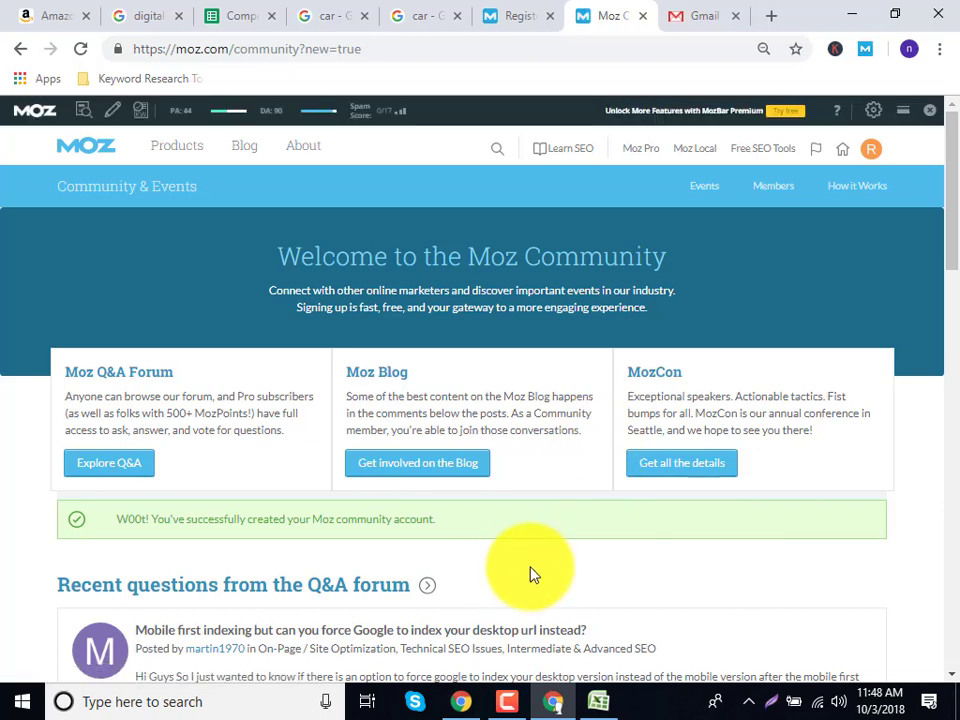
mouse_move(873, 163)
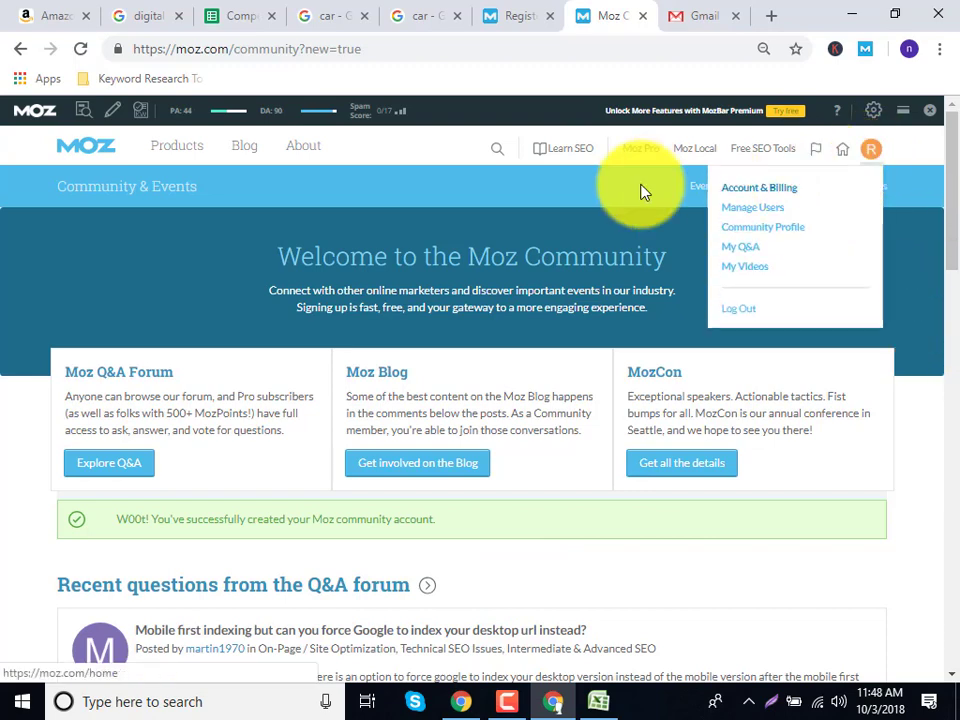
click(643, 17)
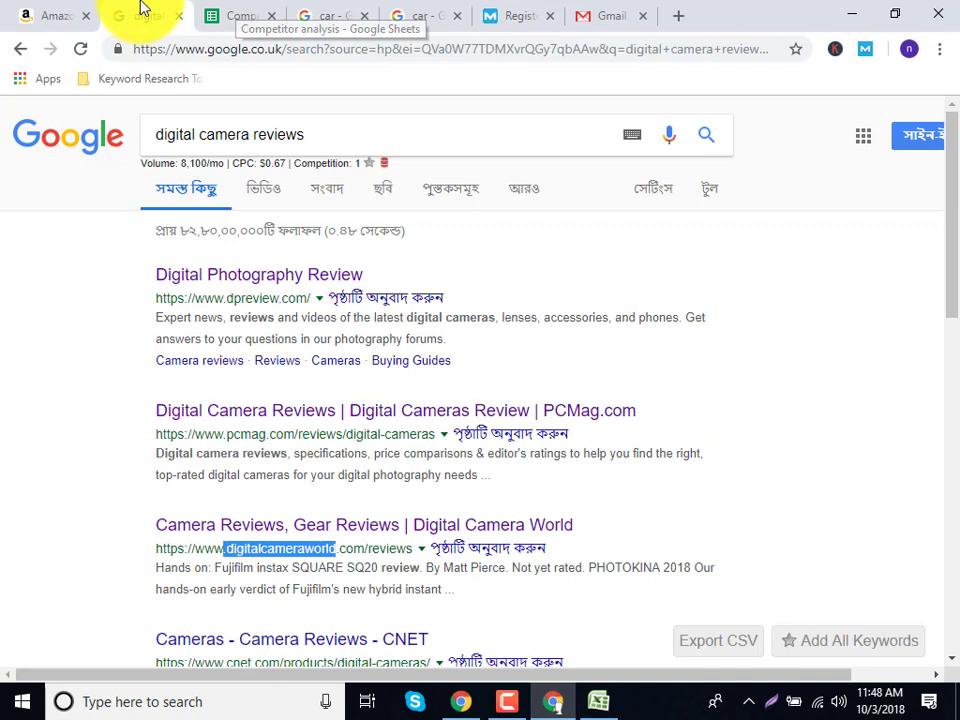
Step: Rerun the "digital camera reviews" search and examine the PA, DA and link counts under the top results
click(317, 136)
key(Return)
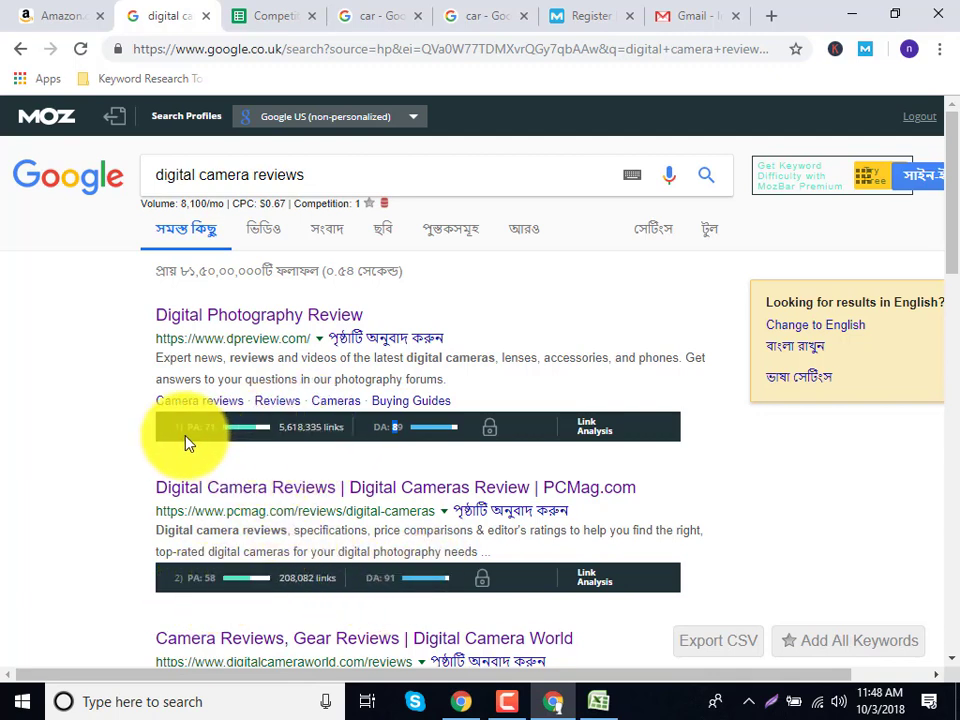
mouse_move(232, 432)
mouse_down()
mouse_move(197, 429)
mouse_move(219, 442)
mouse_up()
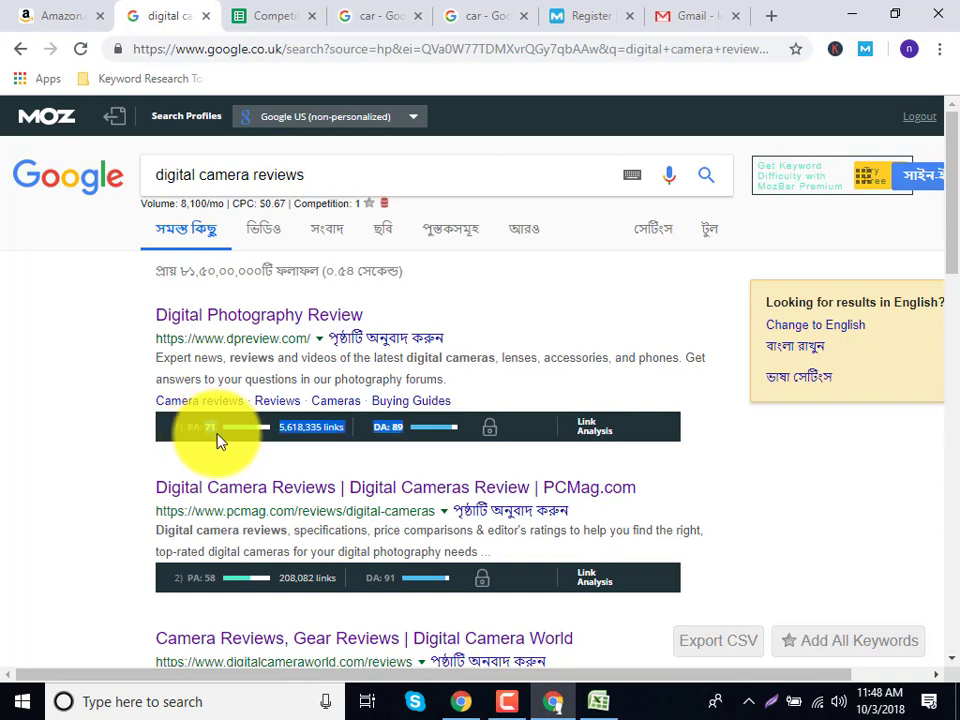
click(30, 465)
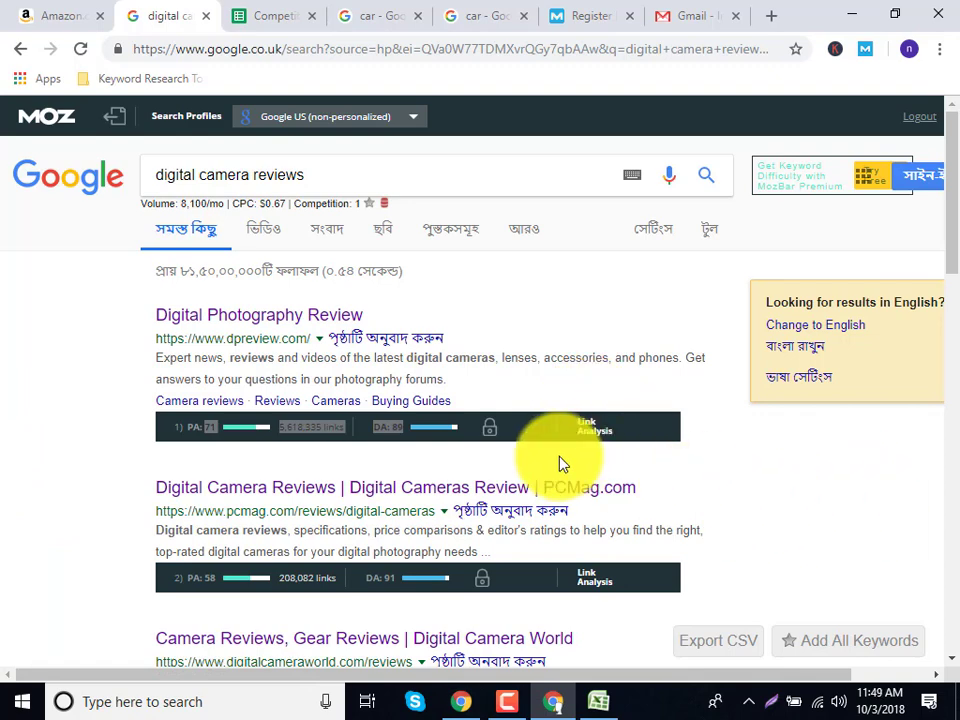
scroll(954, 300, down, 5)
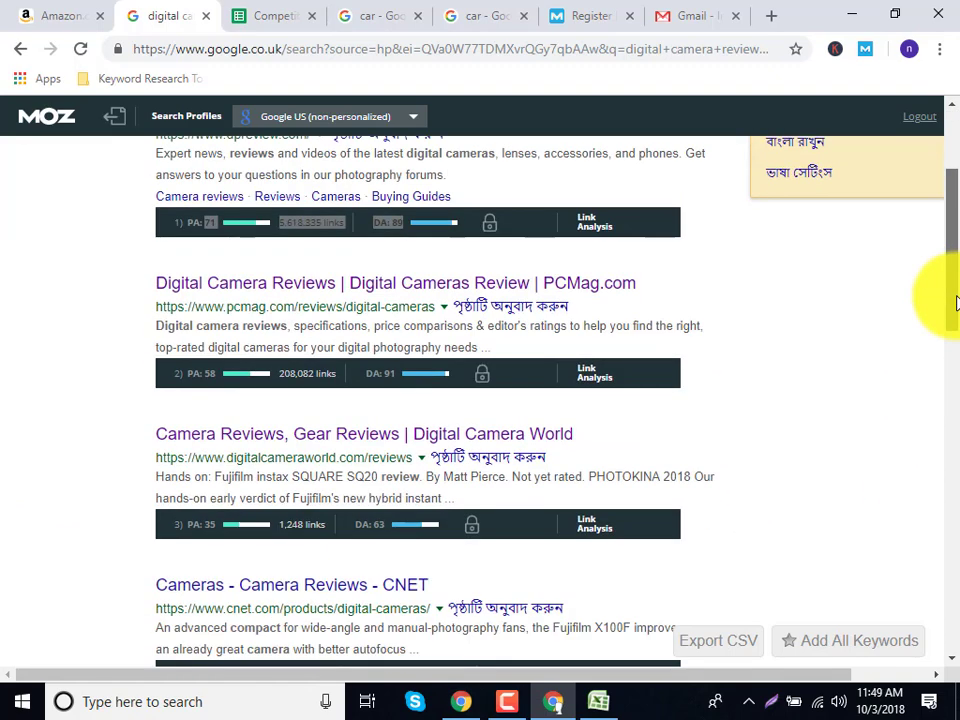
click(80, 52)
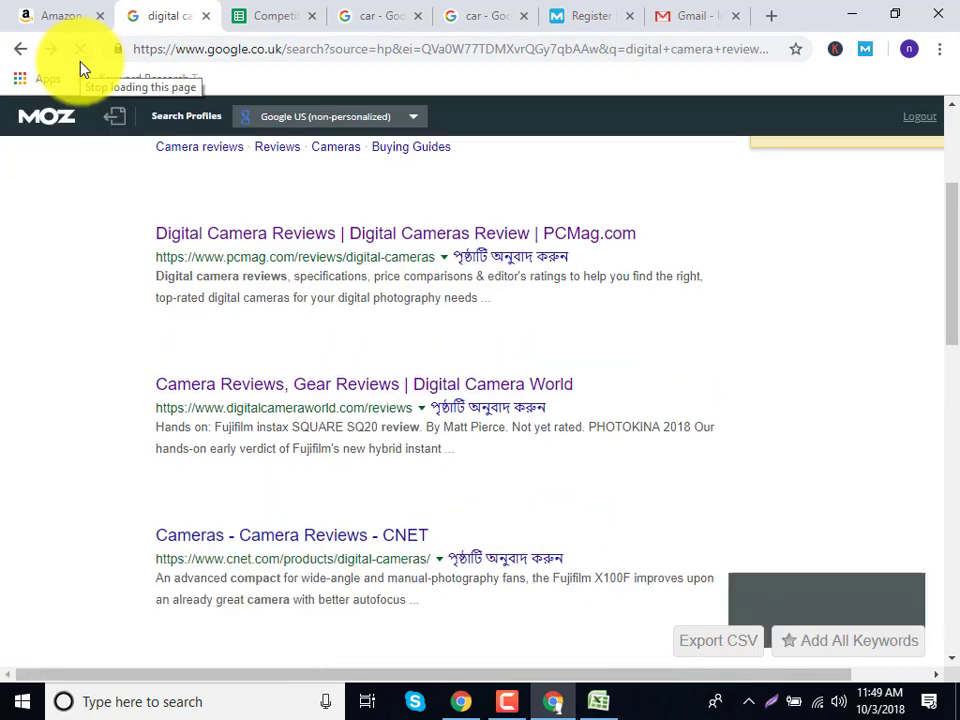
scroll(321, 310, up, 1)
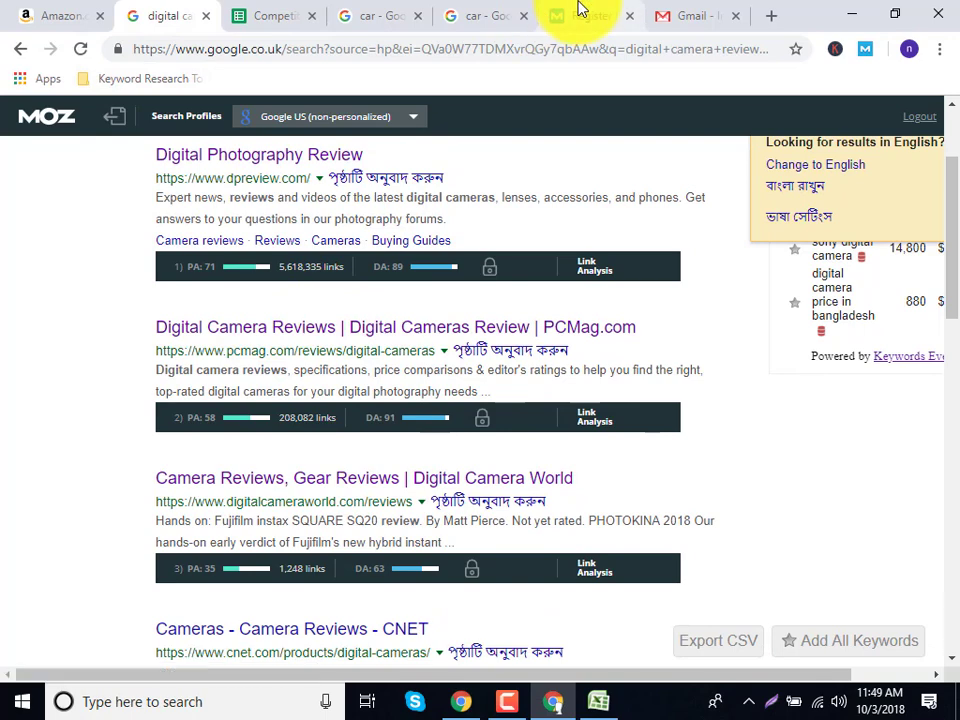
Step: In the Competitor analysis sheet, enter 71 as pa and 89 as da for dpreview.com, taken from the search results
click(296, 14)
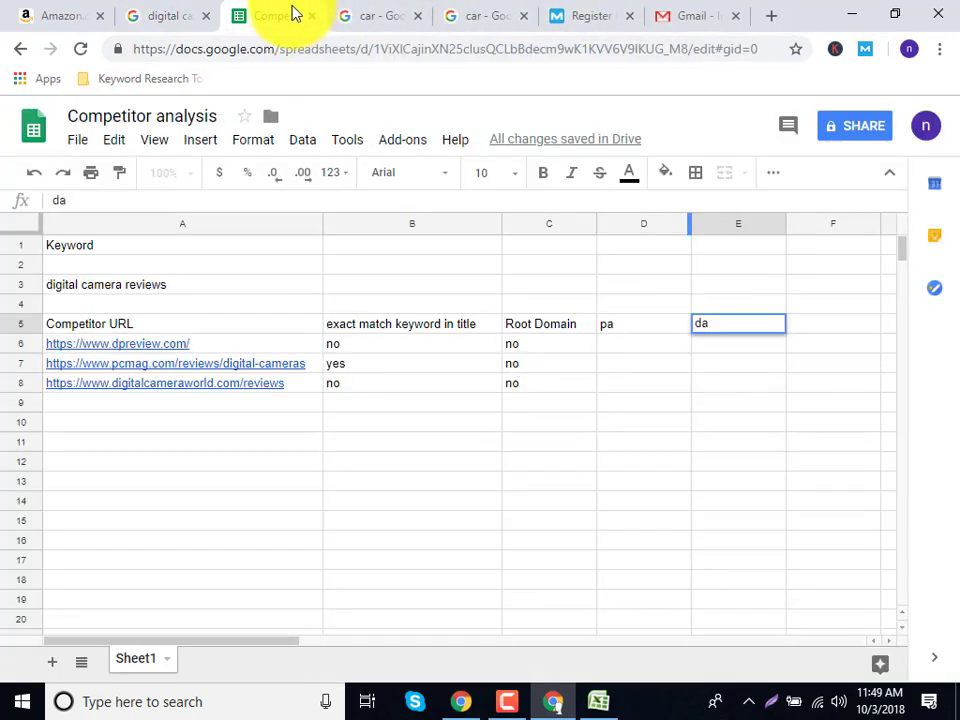
click(611, 345)
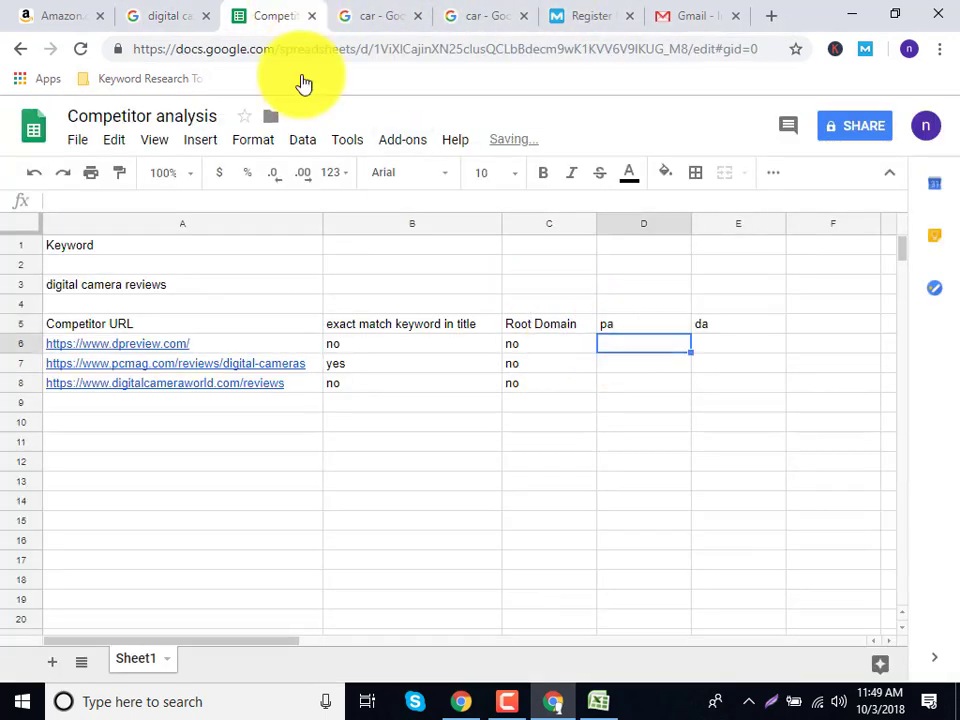
click(120, 10)
scroll(253, 340, up, 2)
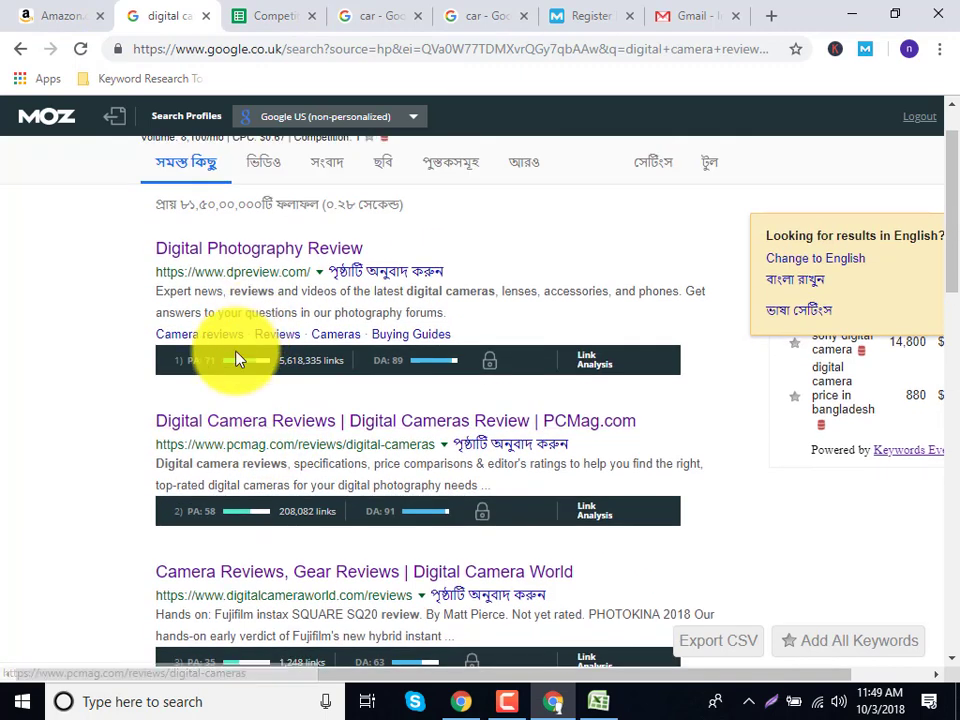
click(284, 8)
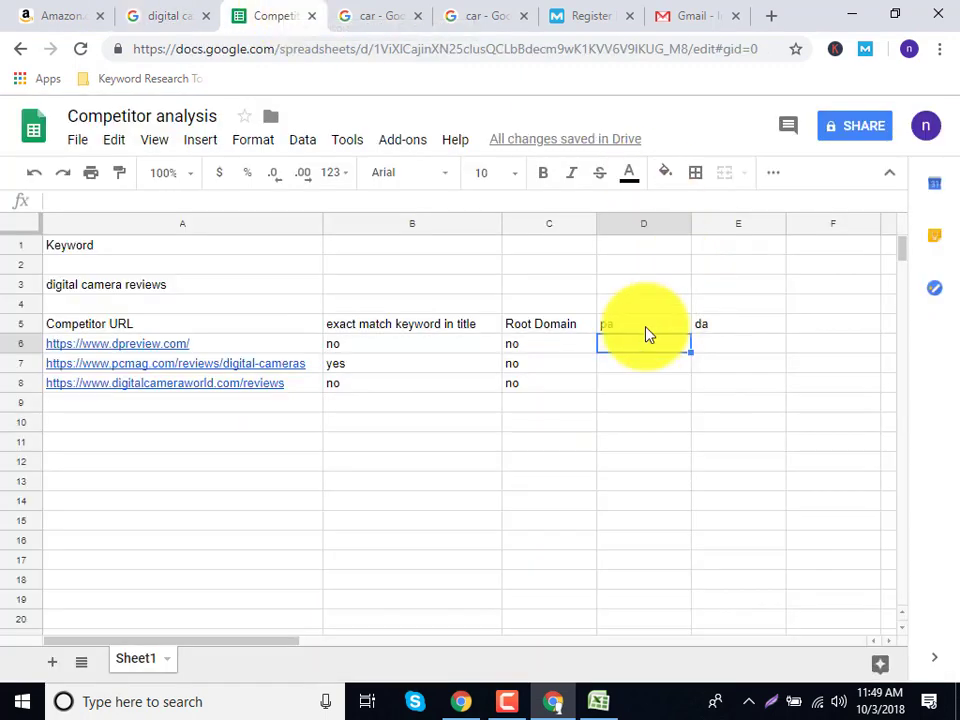
text(71)
key(Tab)
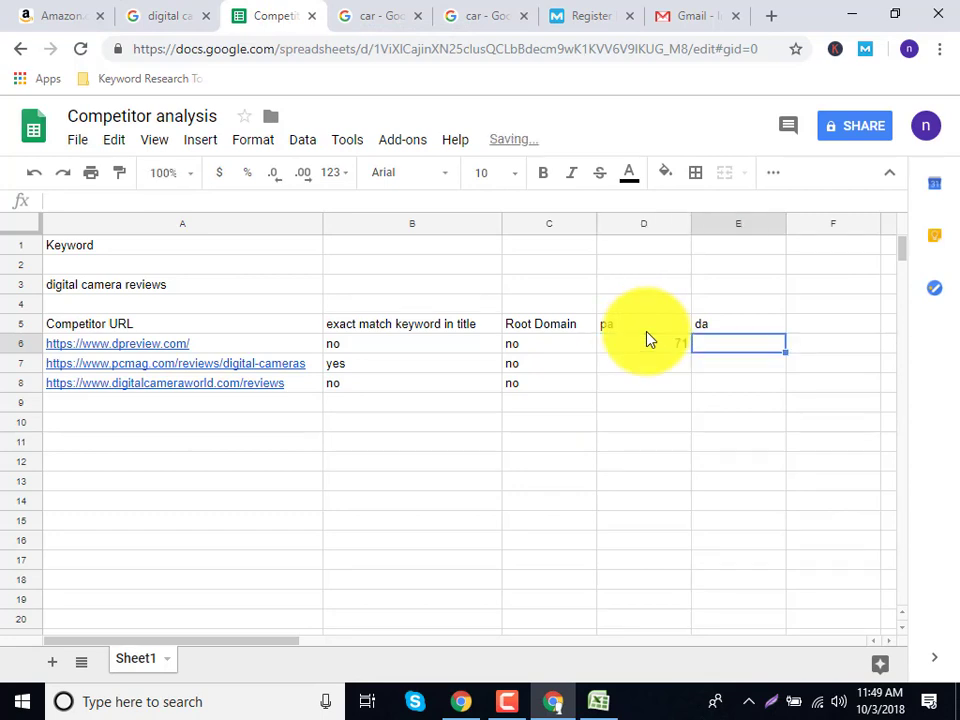
text(89)
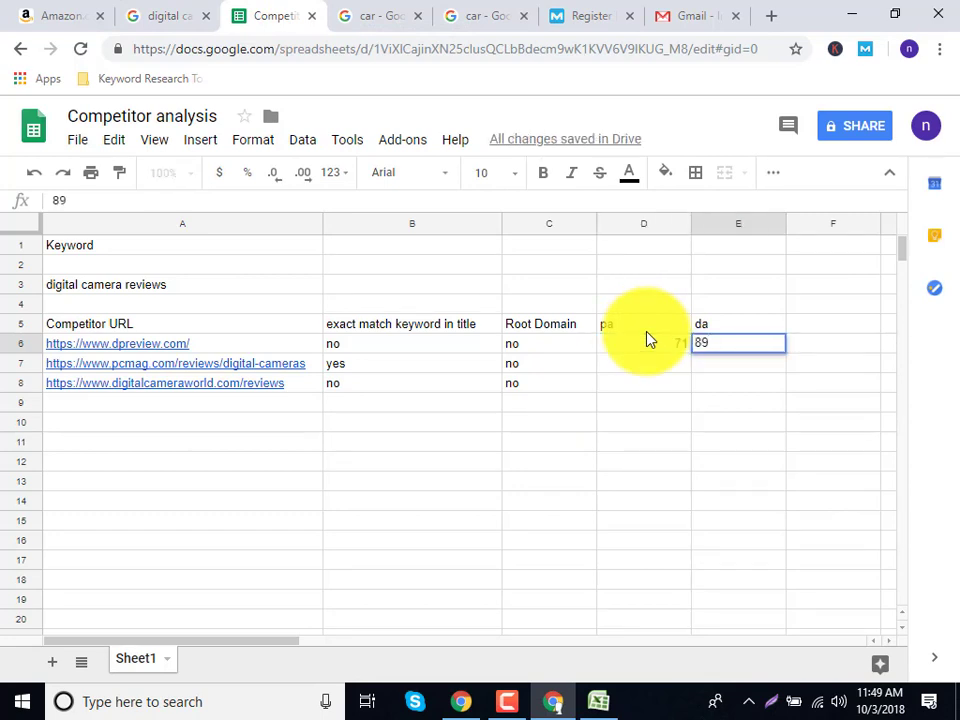
Step: Enter 58 as pa and 91 as da for the pcmag.com row, taken from its MozBar metrics
click(634, 364)
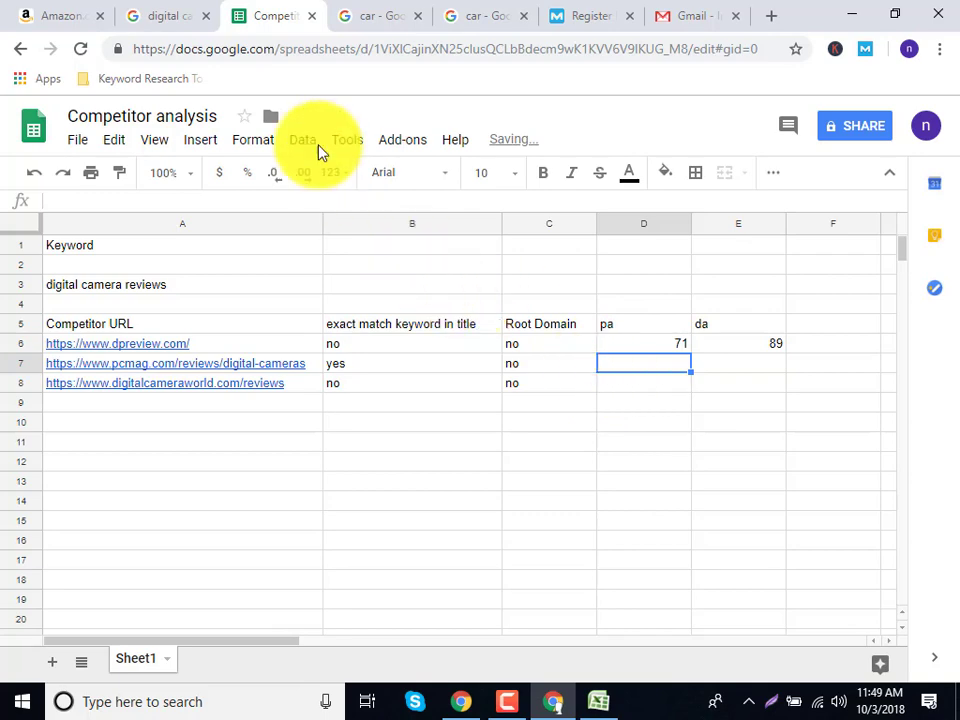
click(198, 12)
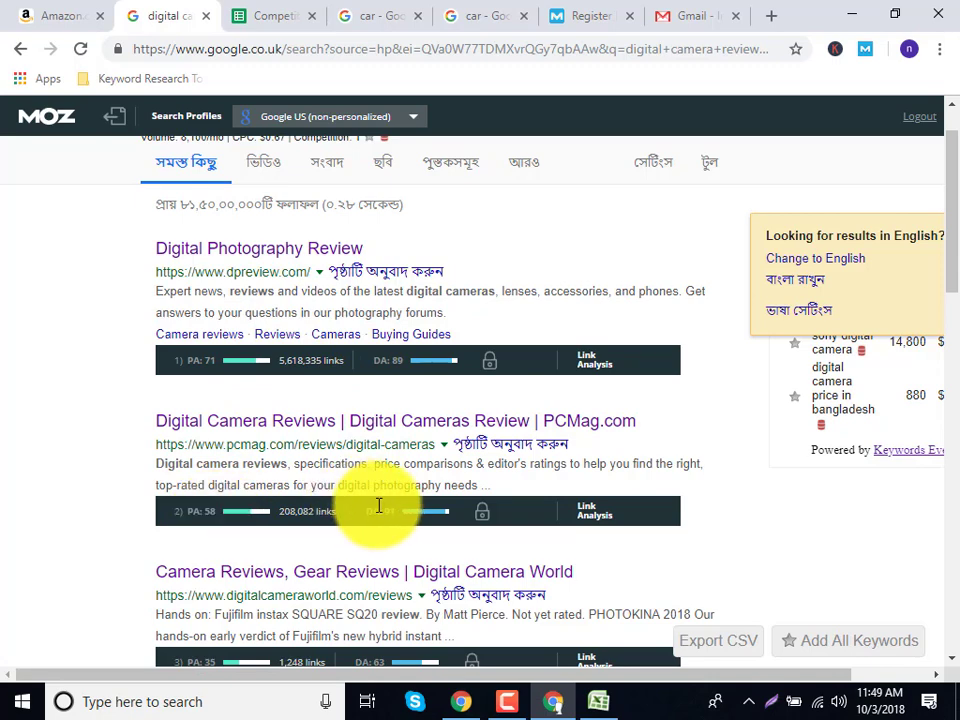
click(369, 12)
click(275, 15)
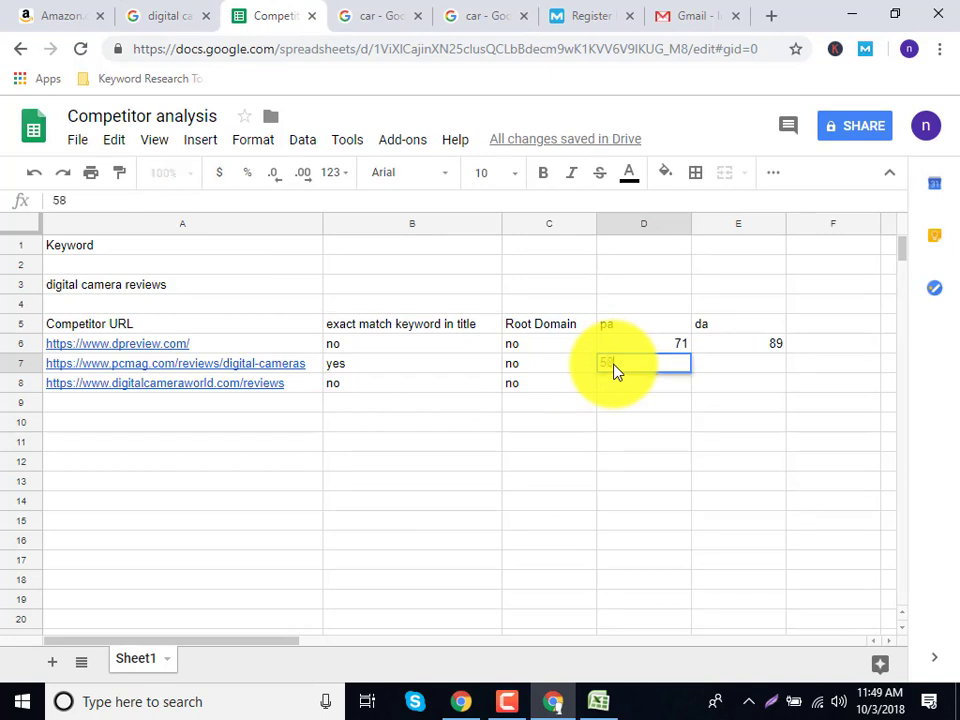
key(Tab)
text(92)
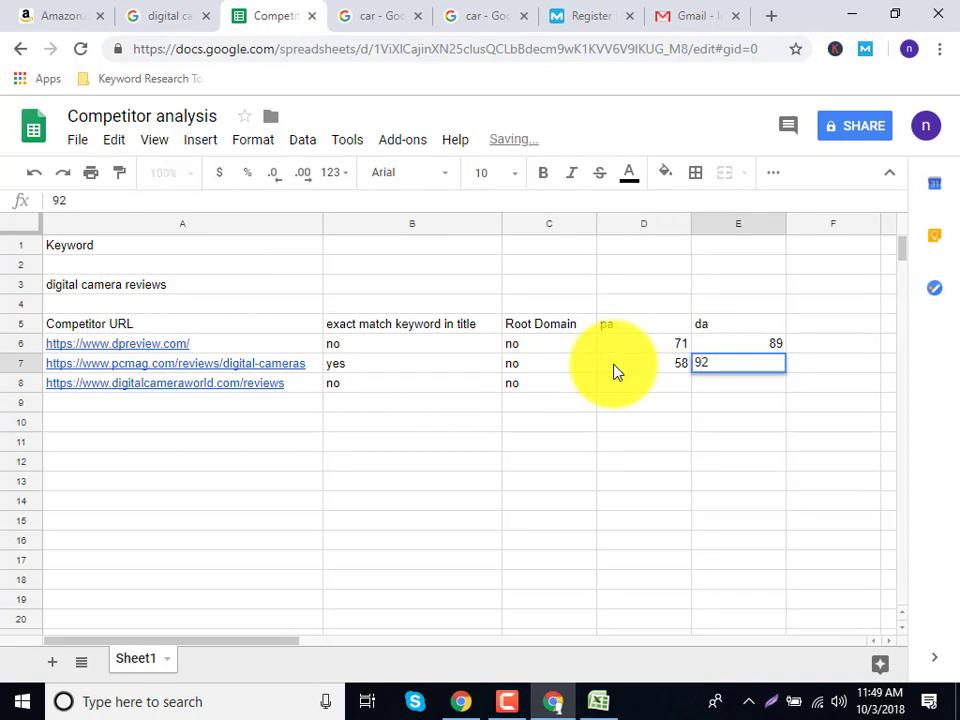
click(621, 389)
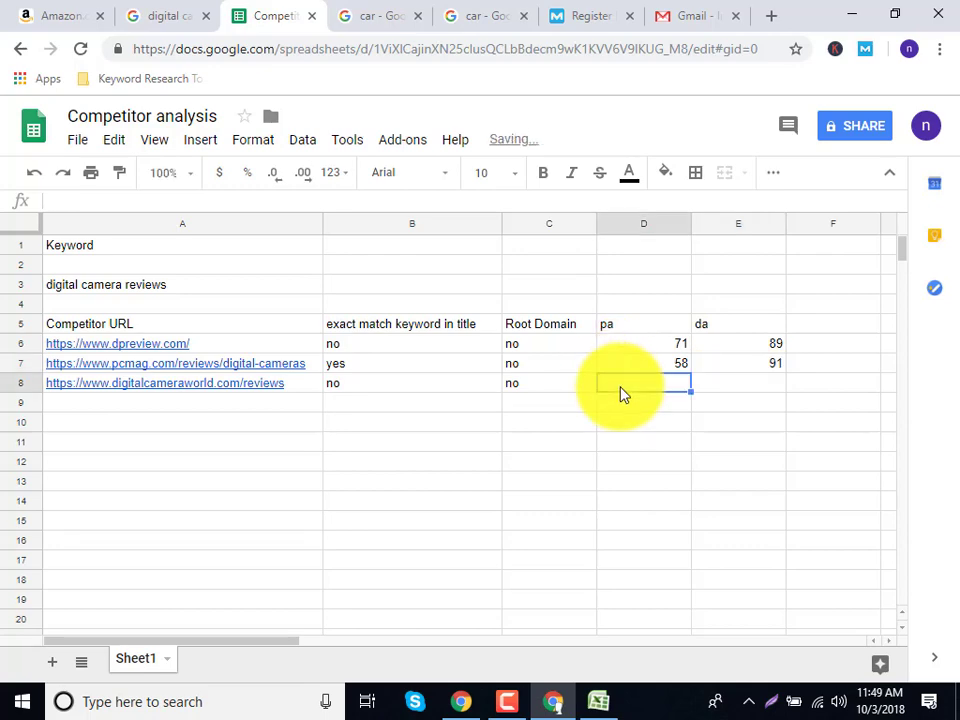
Step: Look up the digitalcameraworld.com metrics in the search results and enter 35 as pa and 63 as da in its row
click(190, 14)
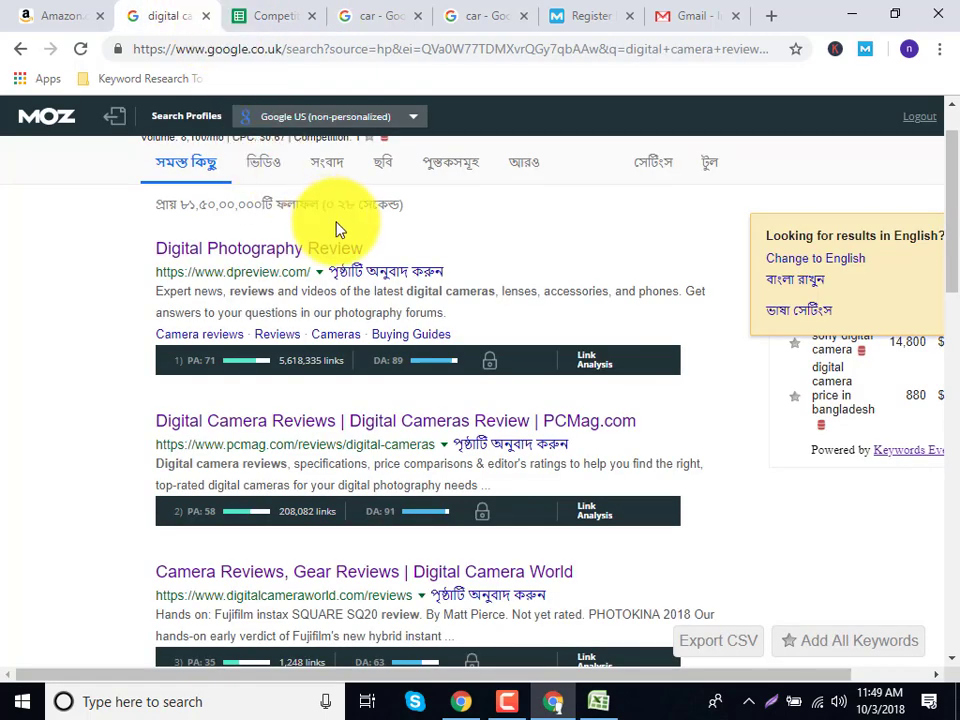
scroll(343, 583, down, 1)
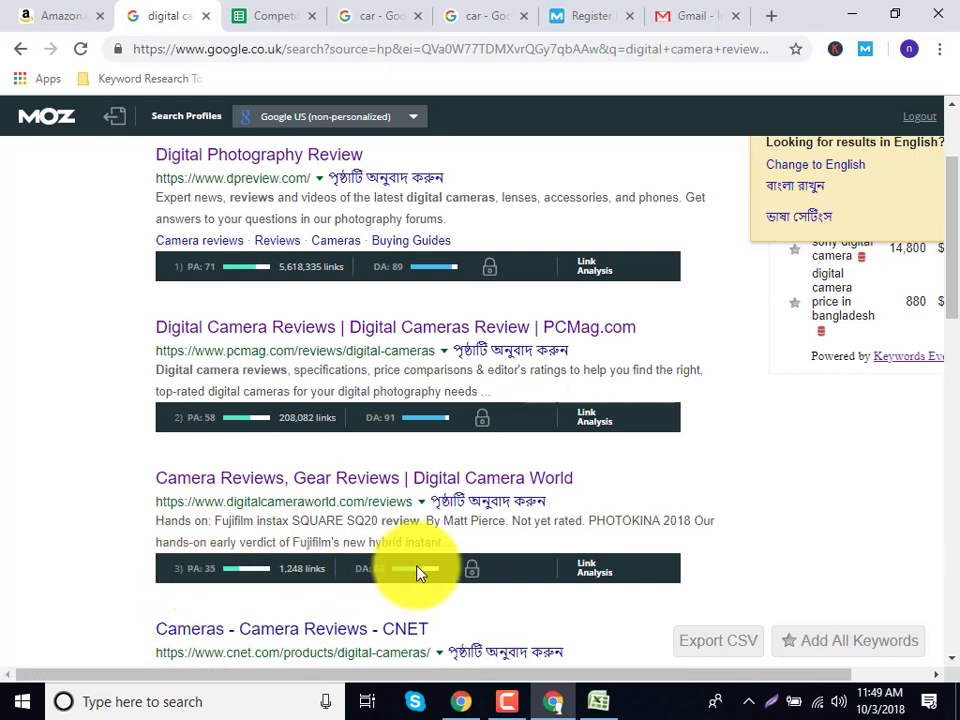
click(292, 14)
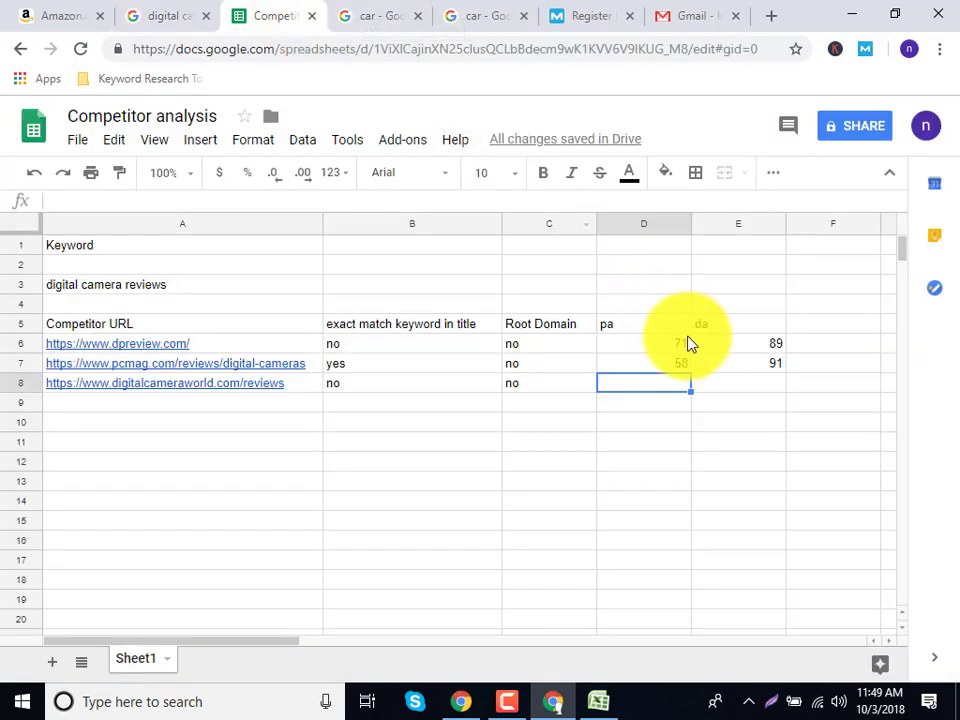
click(748, 394)
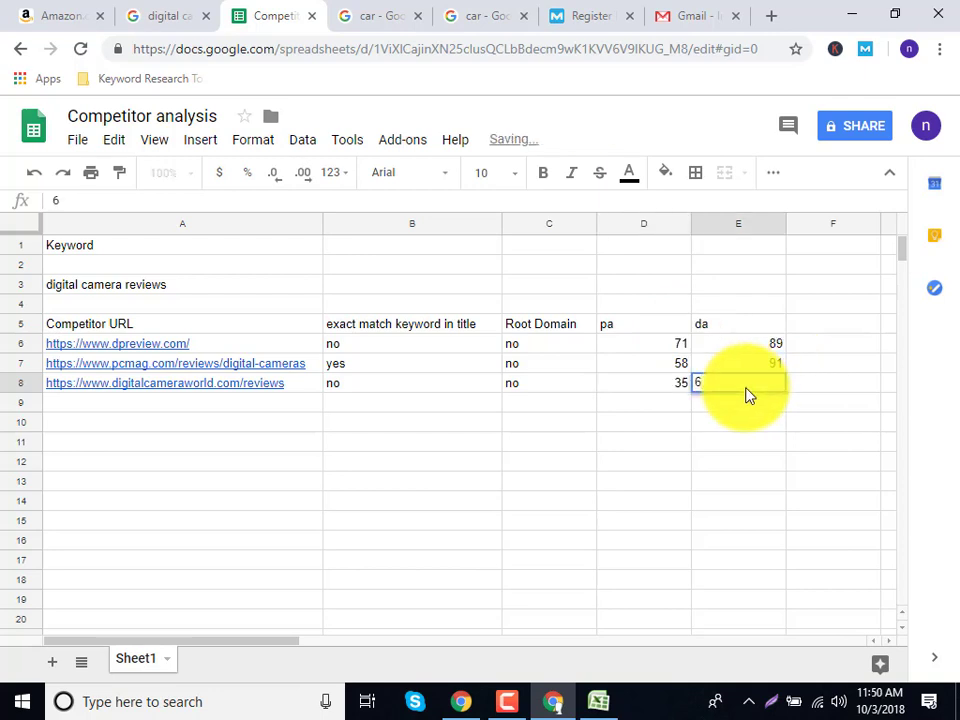
text(63)
click(733, 422)
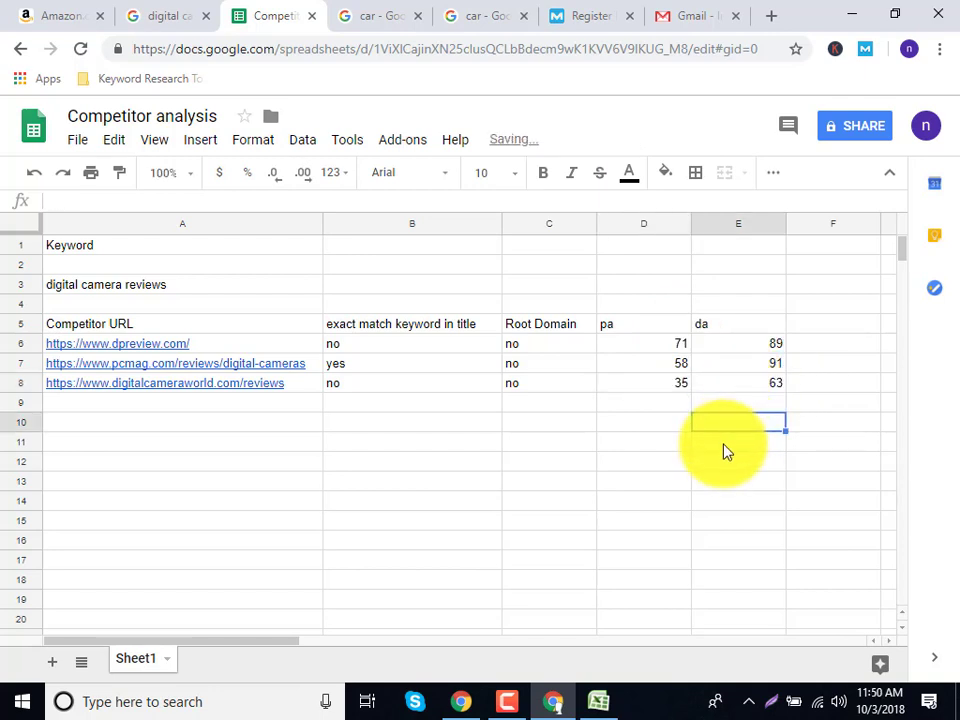
Step: Add a "backlink" column heading in cell F5, beside the da heading
click(825, 333)
text(back)
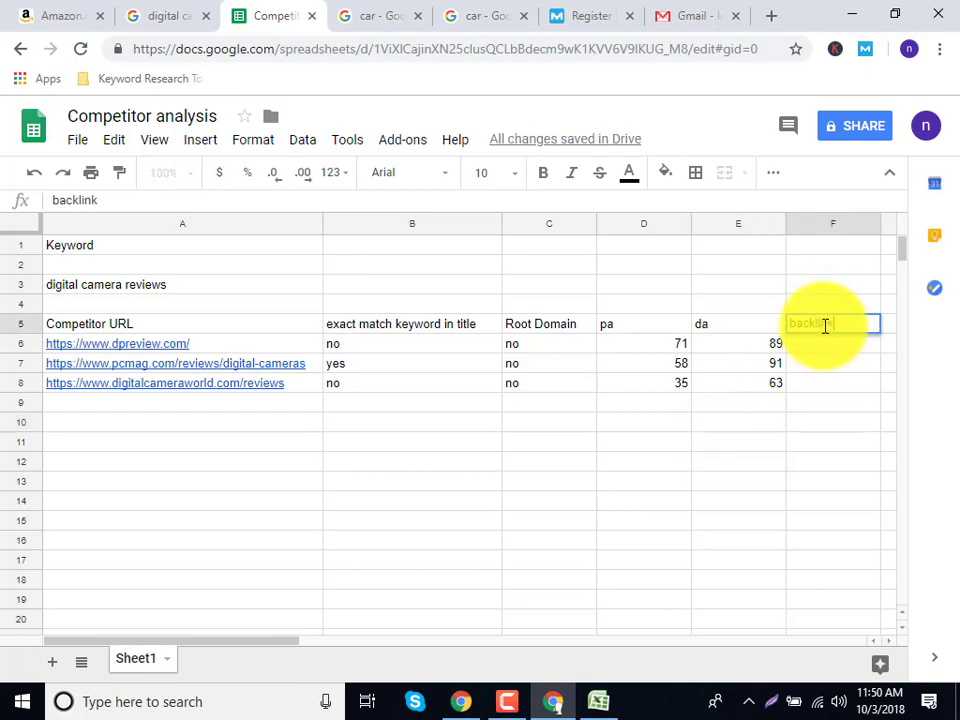
text(link)
Step: Open the Moz Link Explorer overview for dpreview.com from its link count in the search results
click(132, 16)
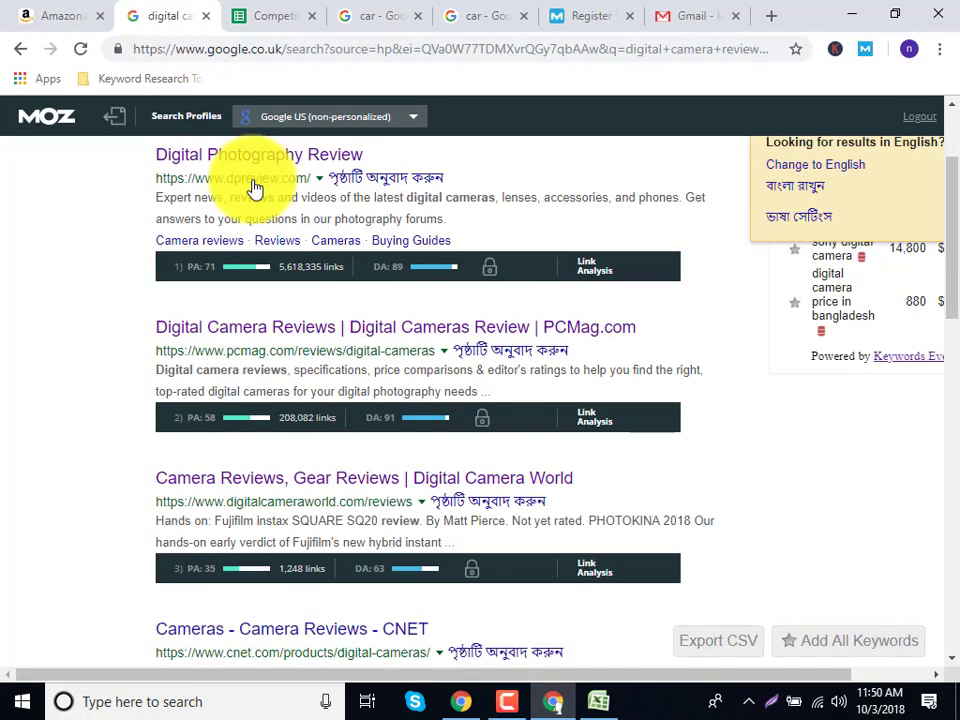
triple_click(289, 418)
click(276, 450)
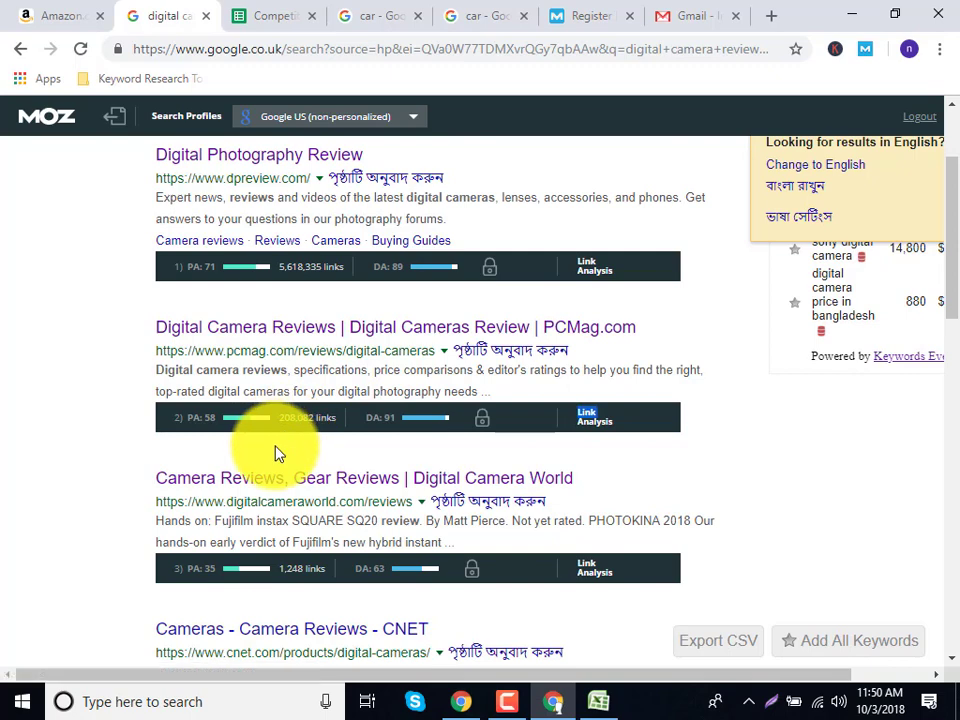
middle_click(326, 270)
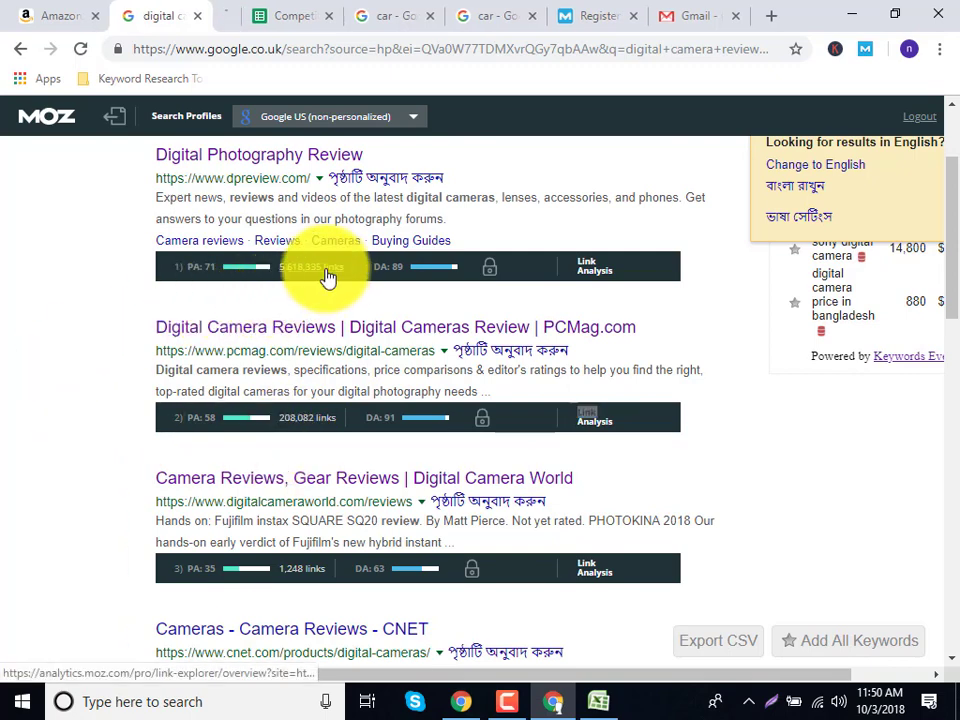
click(225, 12)
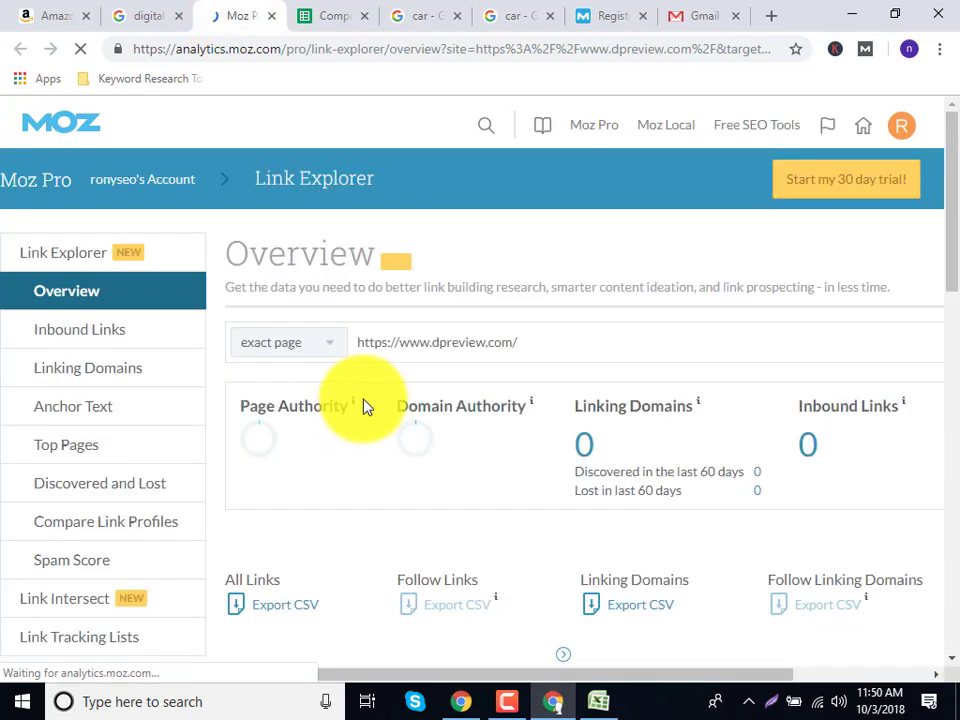
Step: Examine the linking domains, inbound links and discovered and lost domains in the dpreview.com link overview
scroll(366, 406, down, 2)
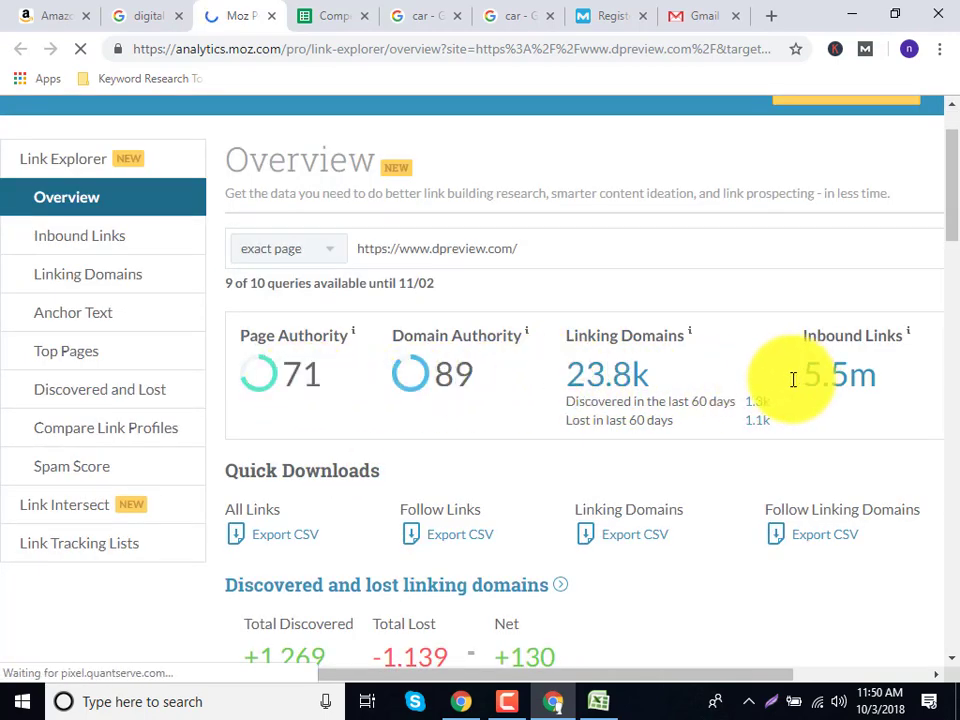
drag(575, 367, 643, 375)
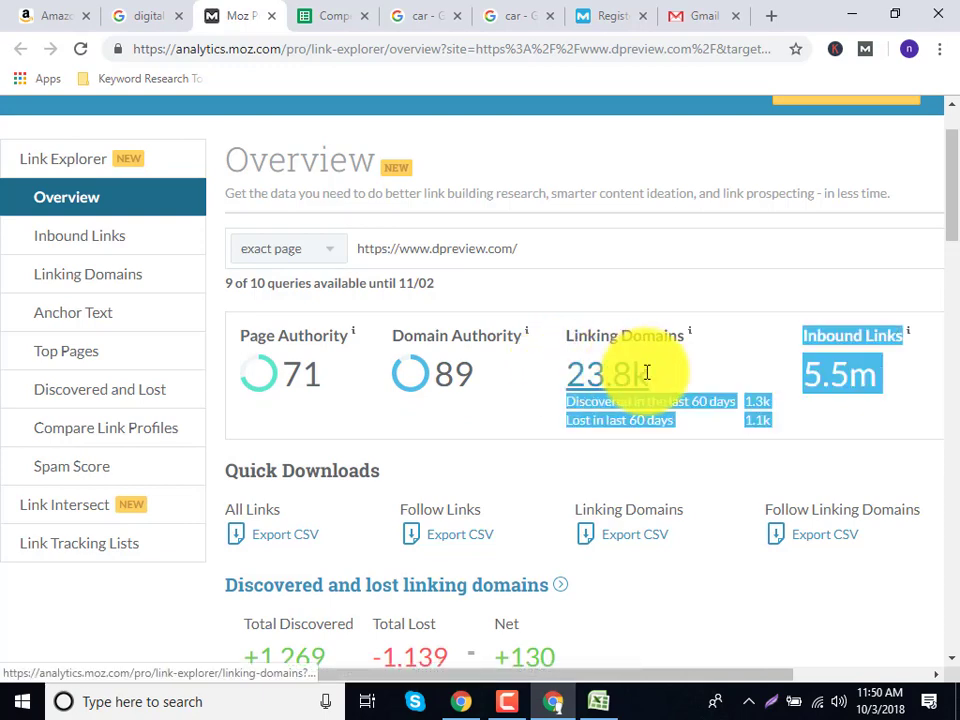
triple_click(664, 456)
scroll(662, 456, down, 1)
scroll(650, 440, down, 1)
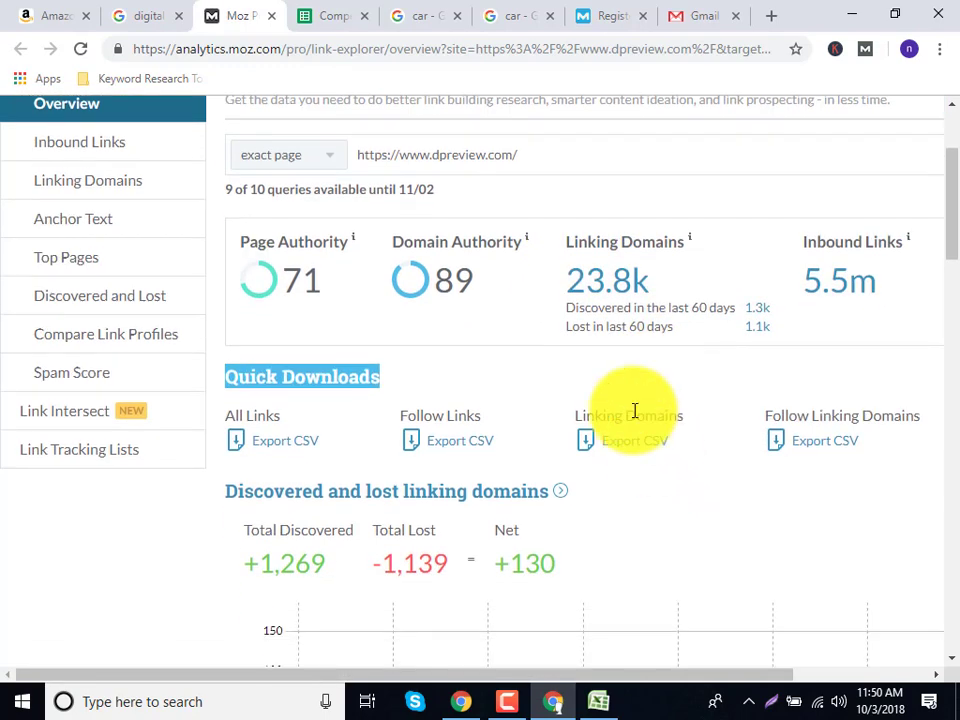
scroll(600, 395, up, 1)
drag(570, 379, 512, 281)
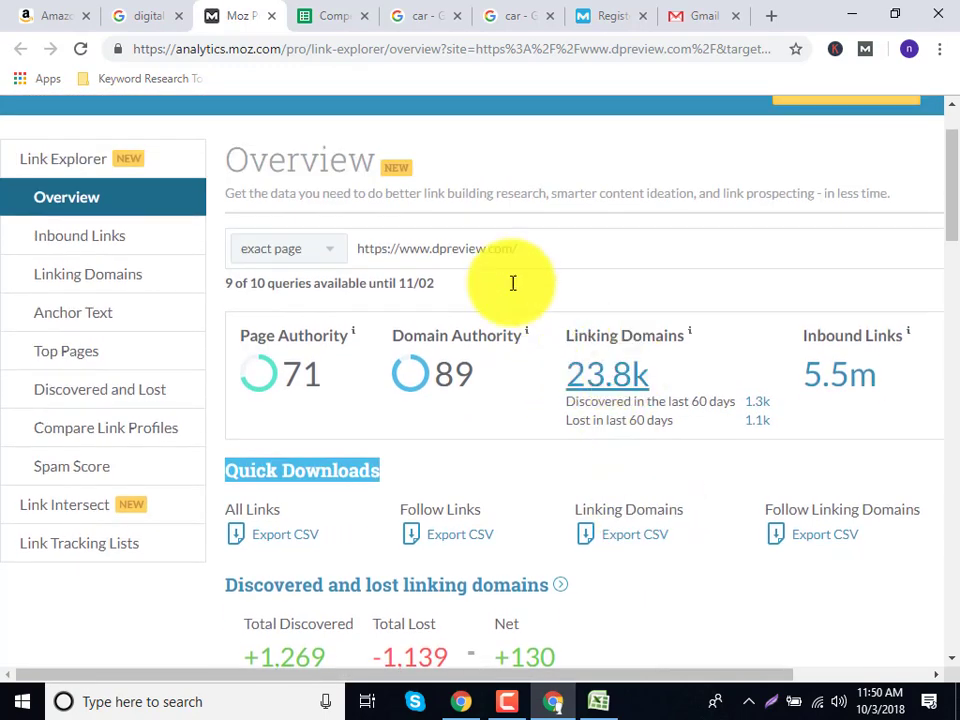
Step: Enter 5618335 as the backlink value in the dpreview.com row, taken from its link count in the search results
click(154, 14)
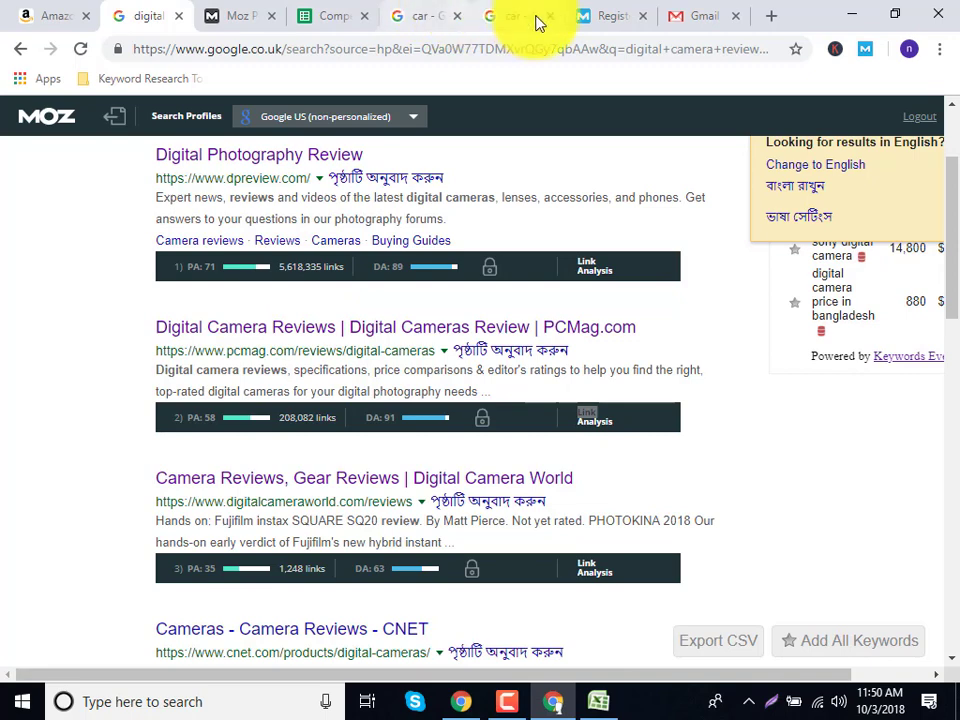
click(345, 17)
click(828, 354)
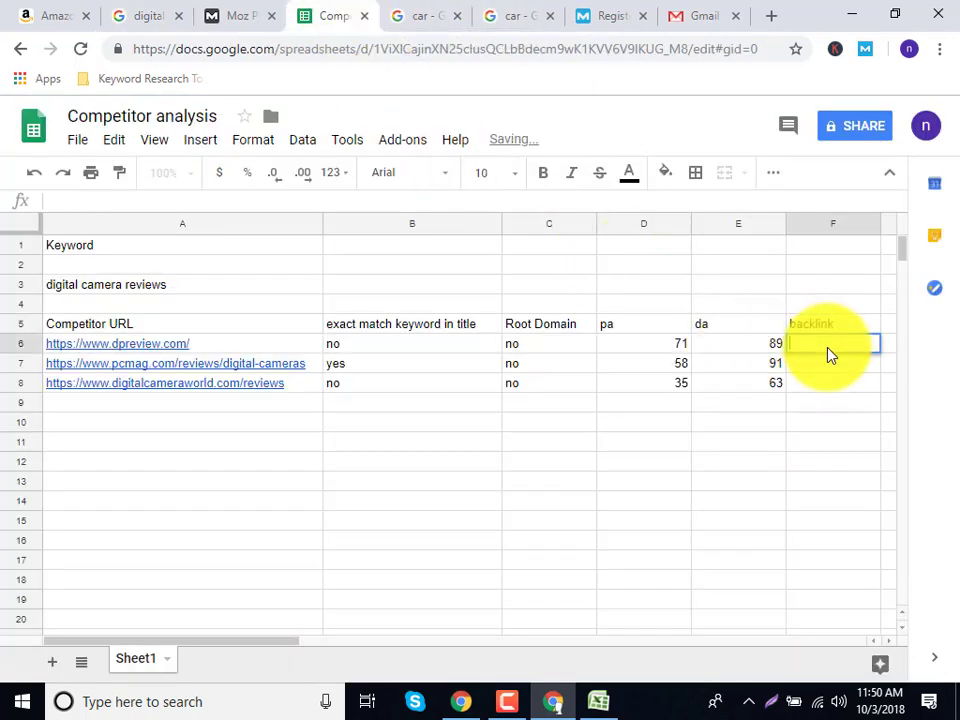
text(561)
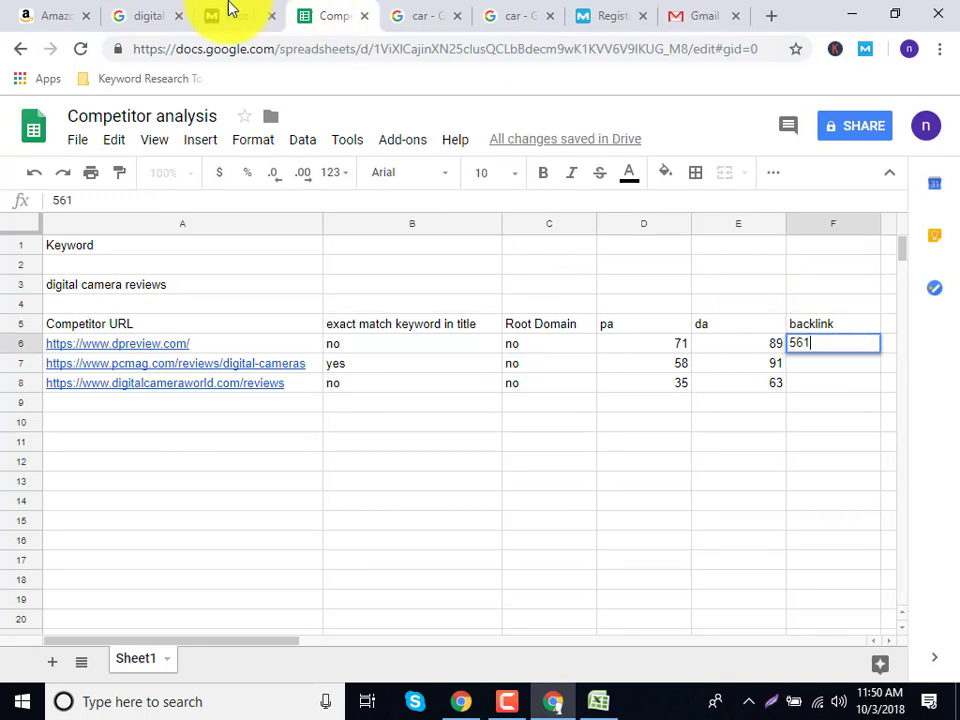
click(152, 14)
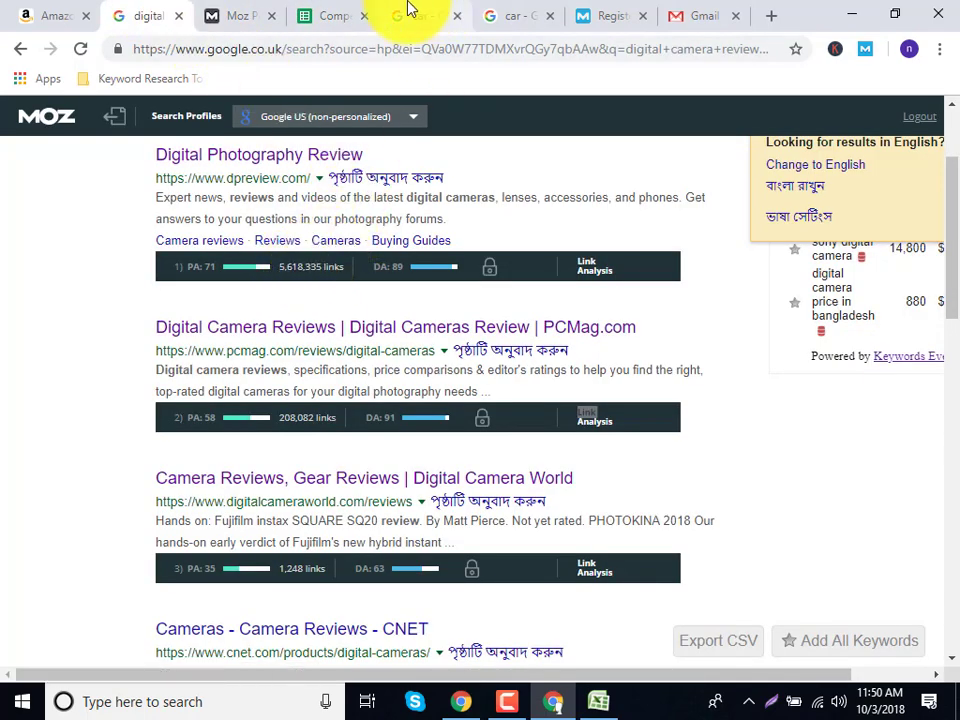
click(352, 14)
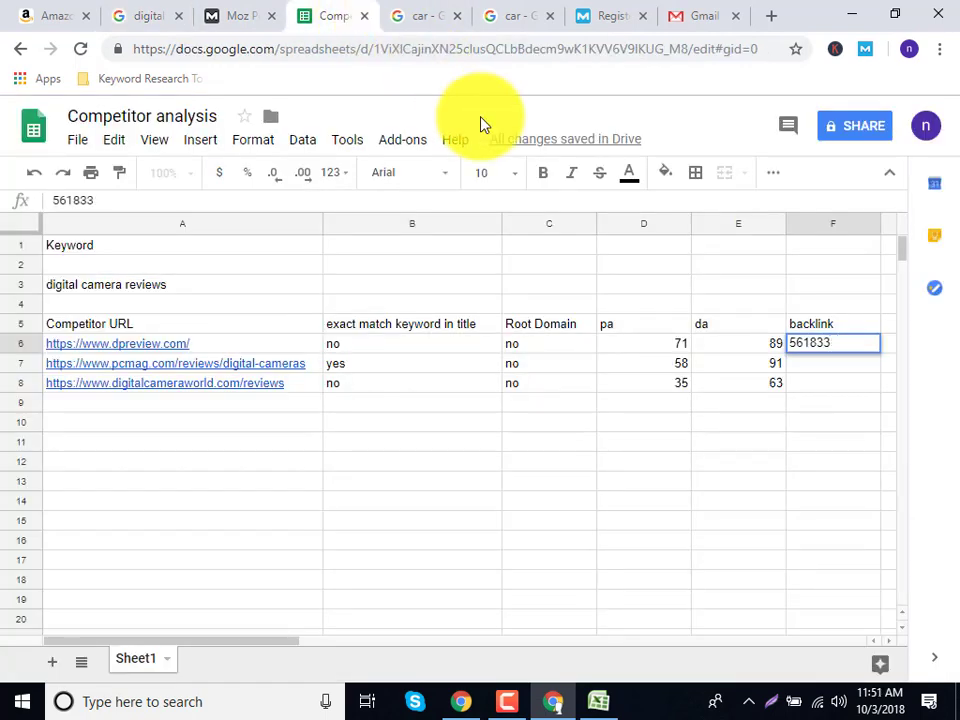
click(820, 378)
Step: Look up the pcmag.com link count, place the spreadsheet's browser tab beside the search results, and enter 208082 as the pcmag.com backlink value
click(150, 10)
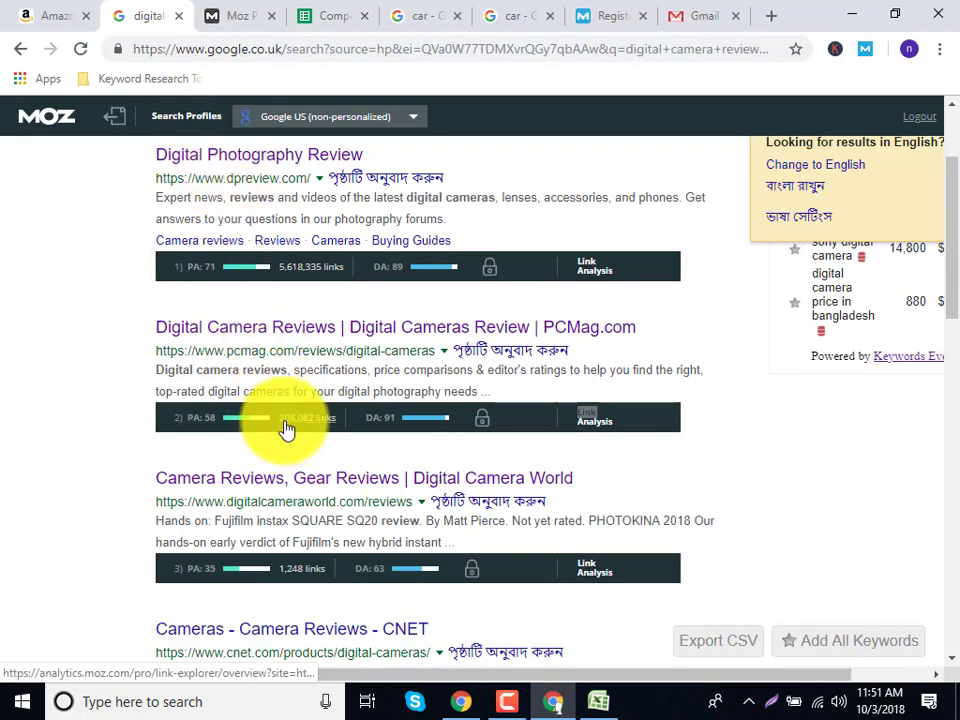
click(253, 9)
drag(347, 11, 256, 24)
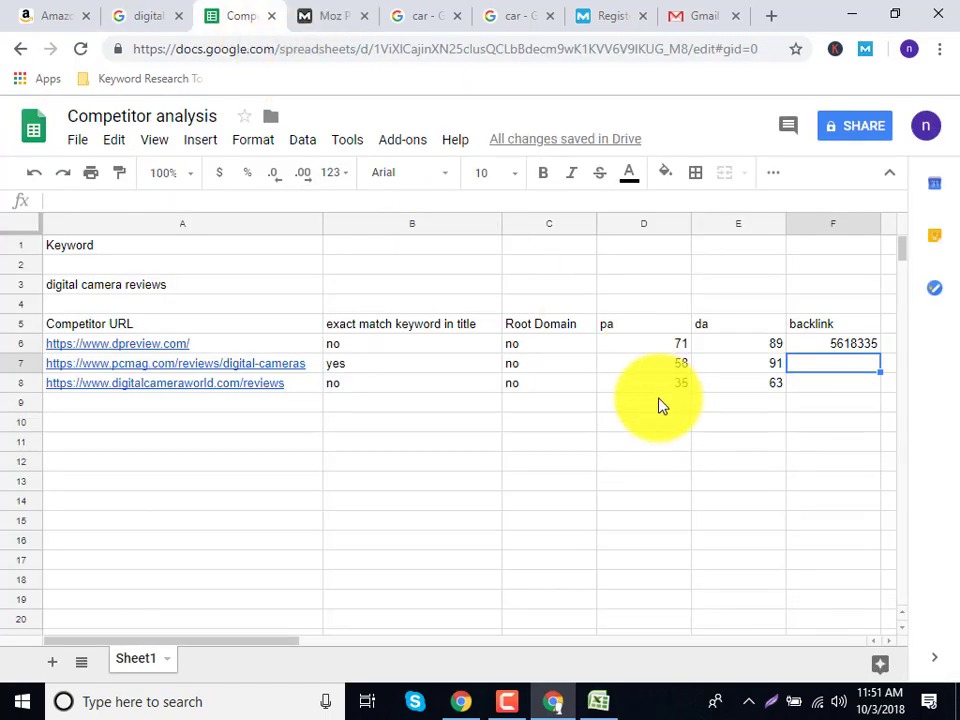
text(2082082)
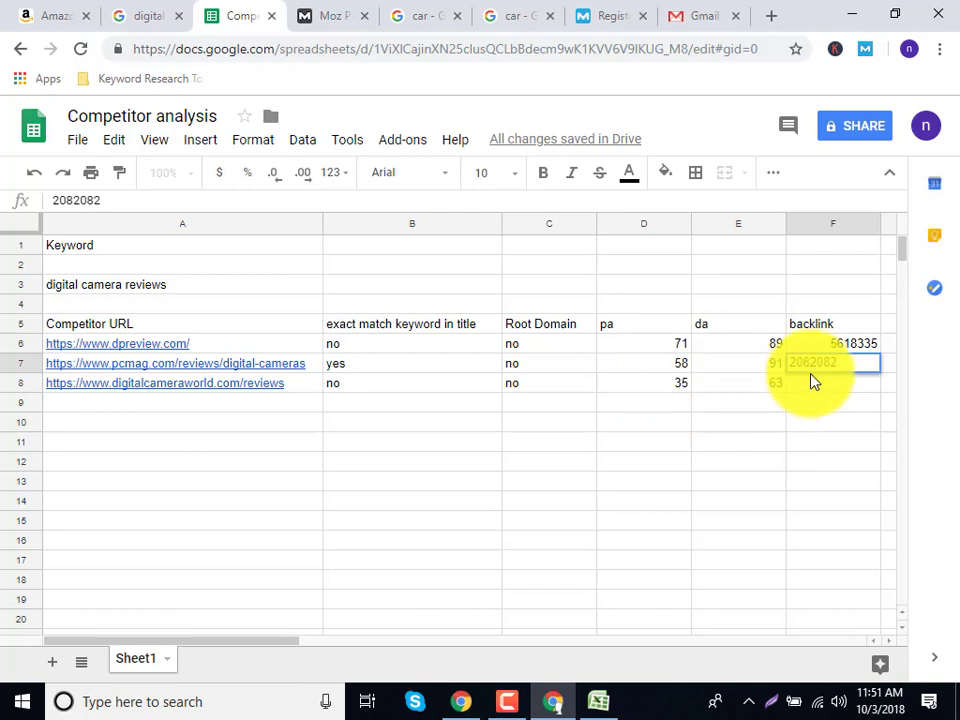
key(BackSpace)
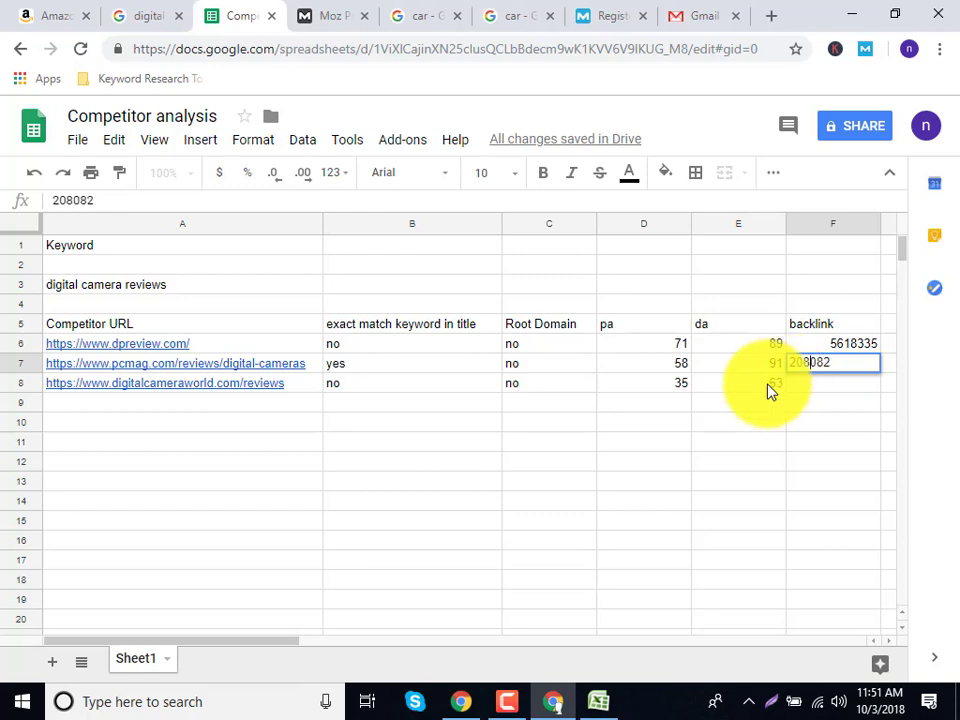
Step: Look up the digitalcameraworld.com link count in the search results and enter 1248 as the backlink value in its row
click(130, 14)
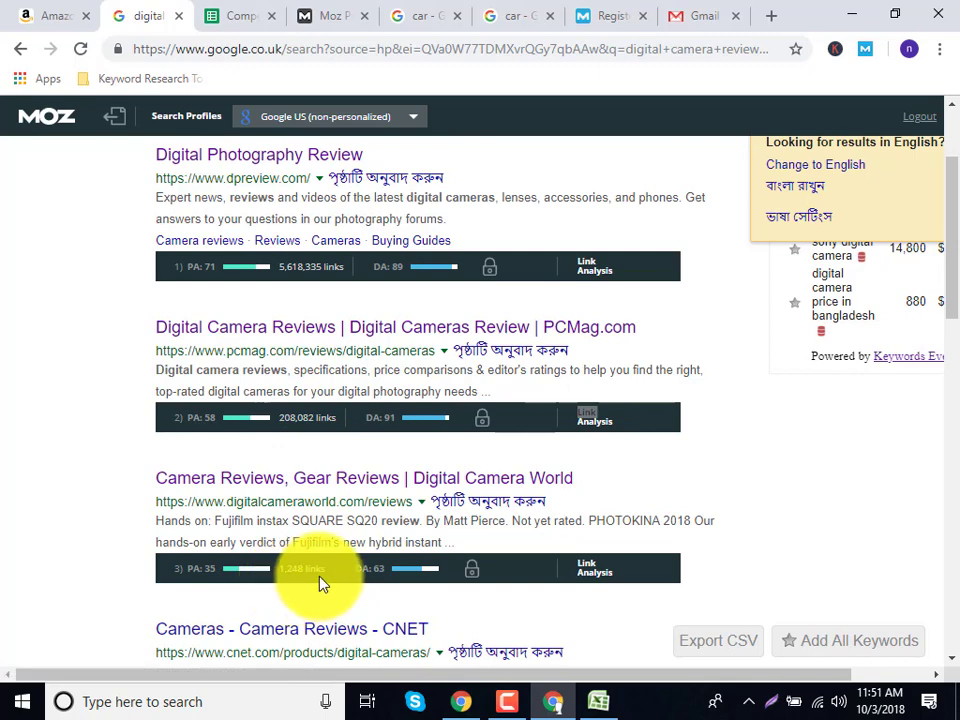
click(240, 14)
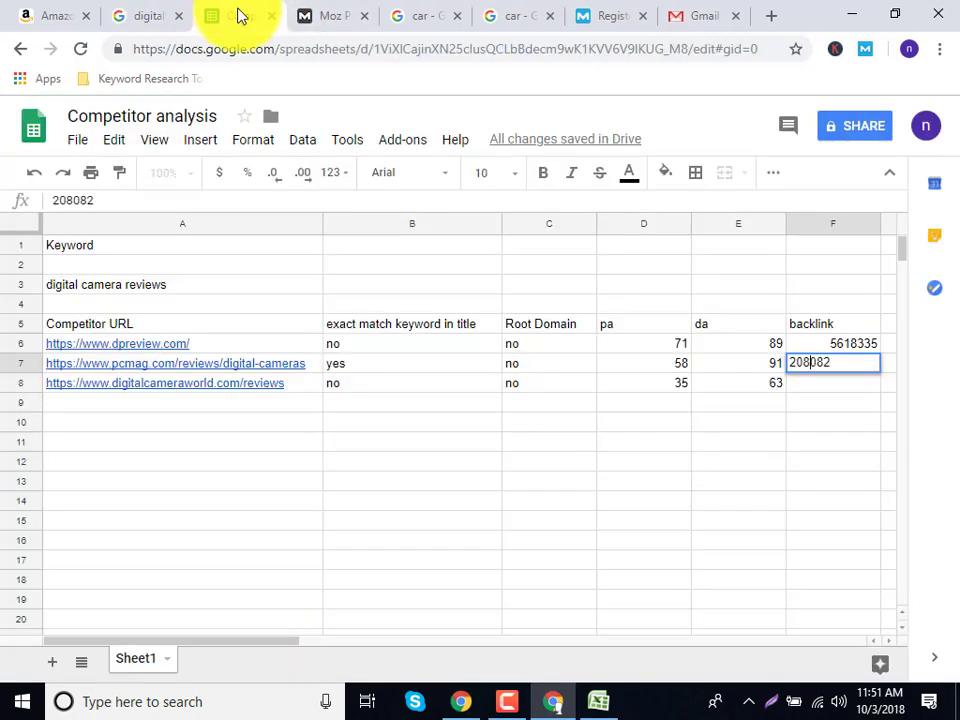
click(815, 396)
text(1248)
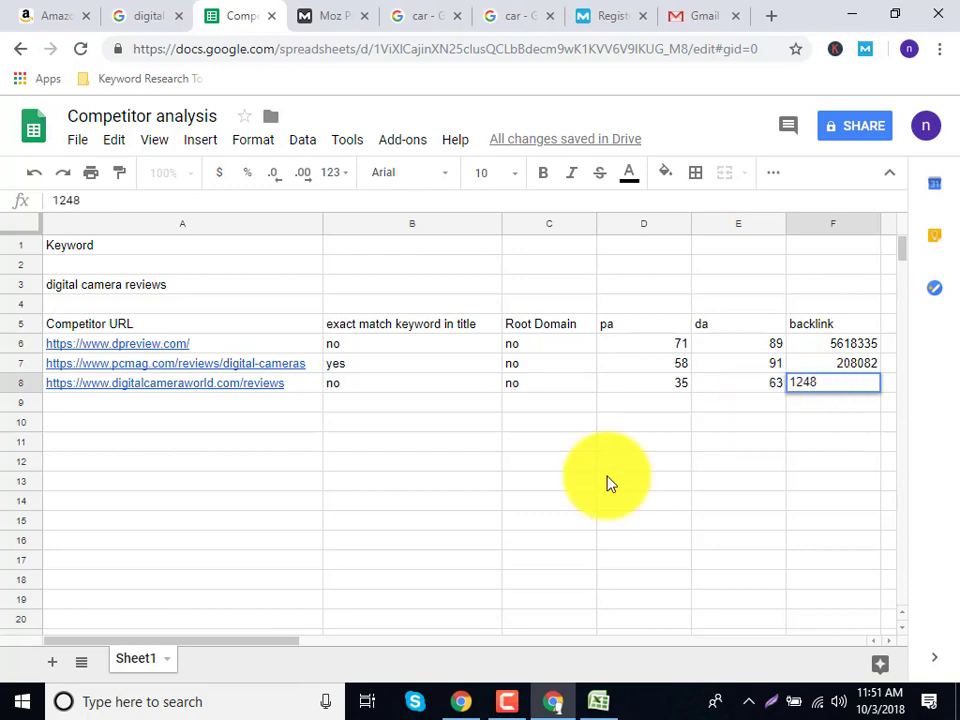
Step: Add a "similar site" column heading in cell G5, beside the backlink heading
drag(360, 648, 429, 660)
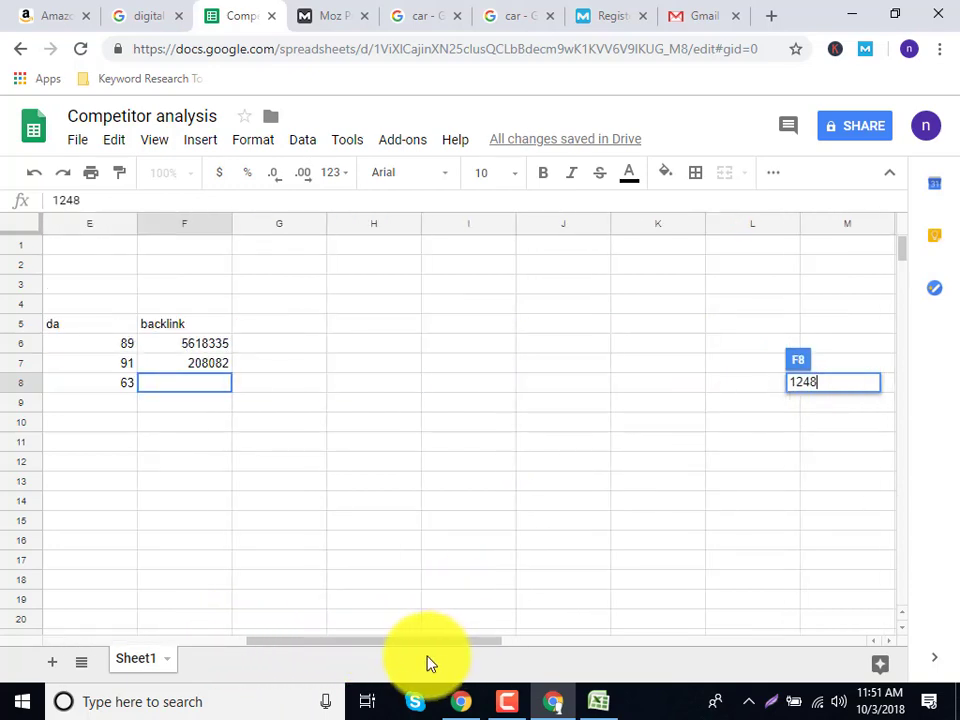
double_click(296, 323)
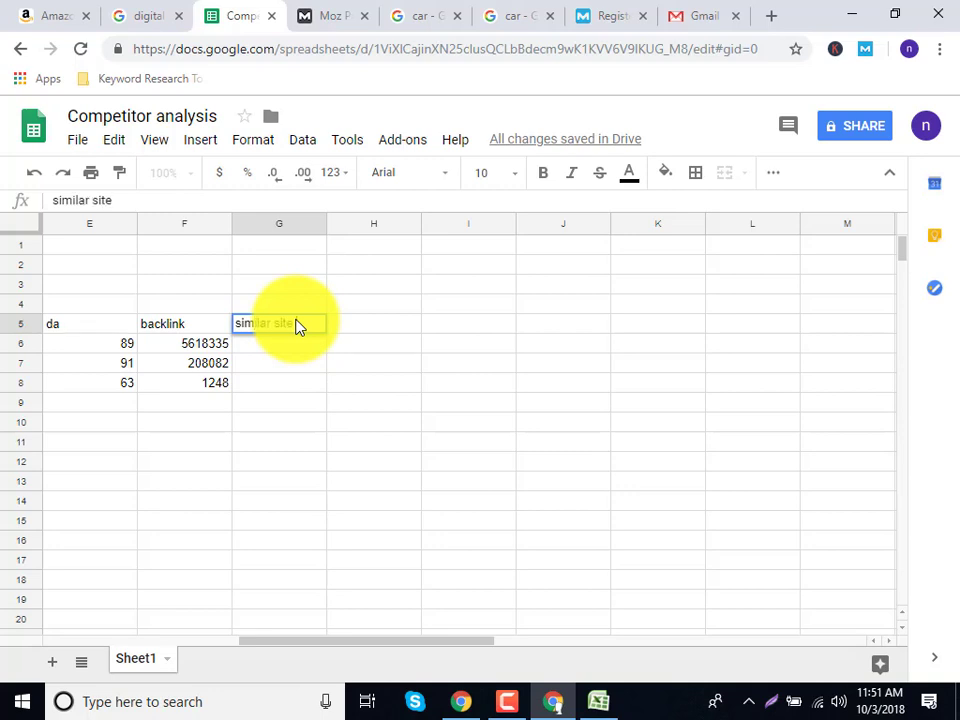
text(similar site)
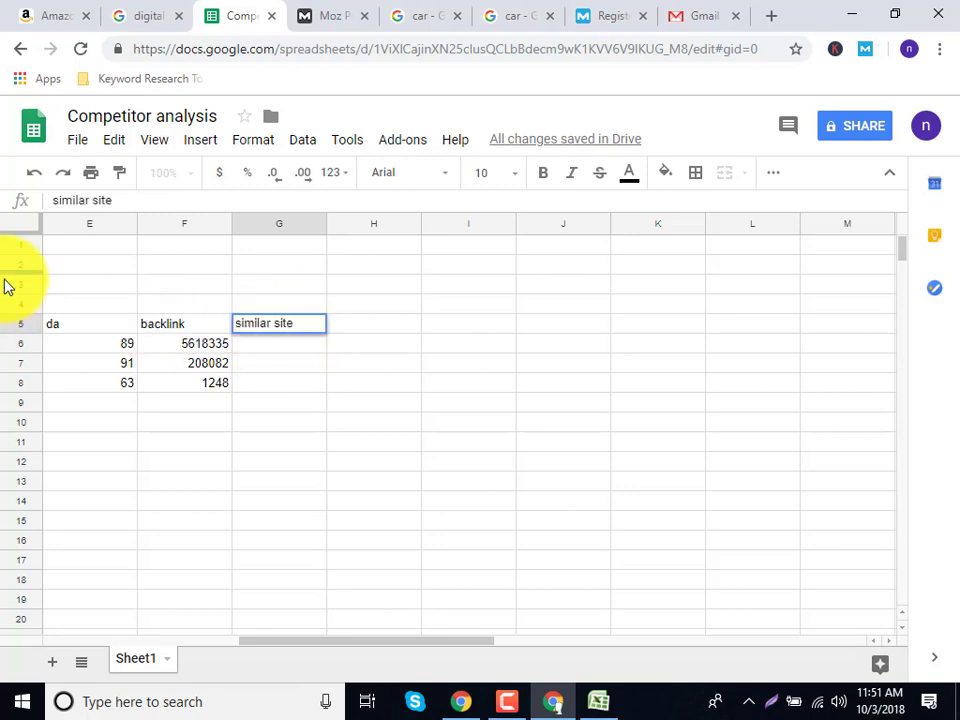
Step: Open the dpreview.com result from the search results in a new browser tab and switch to it
click(122, 18)
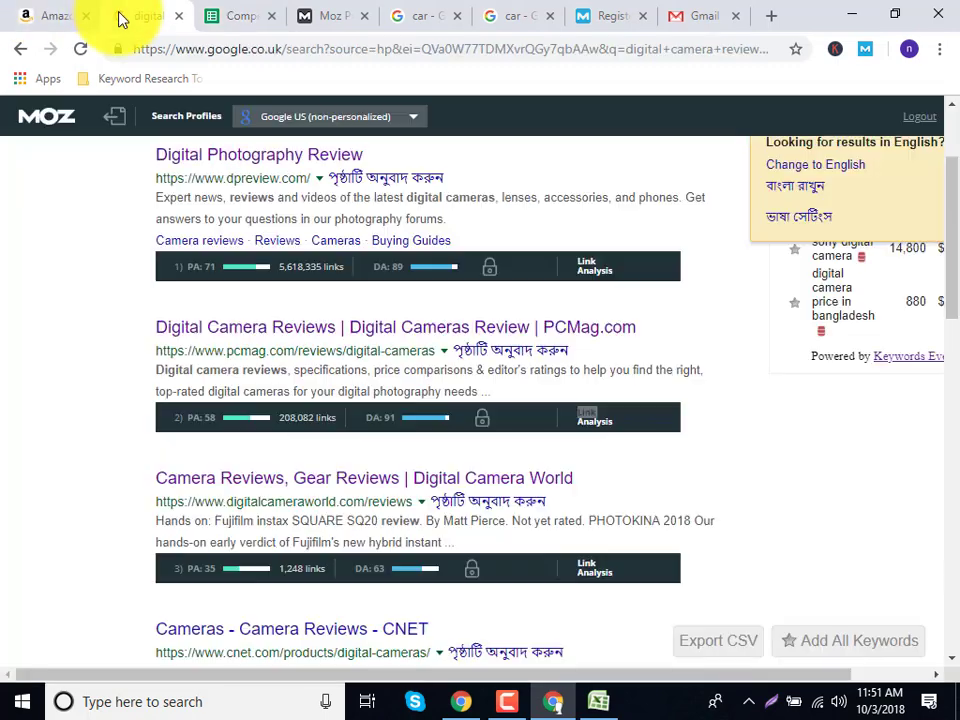
scroll(330, 325, up, 1)
scroll(316, 323, up, 2)
right_click(312, 328)
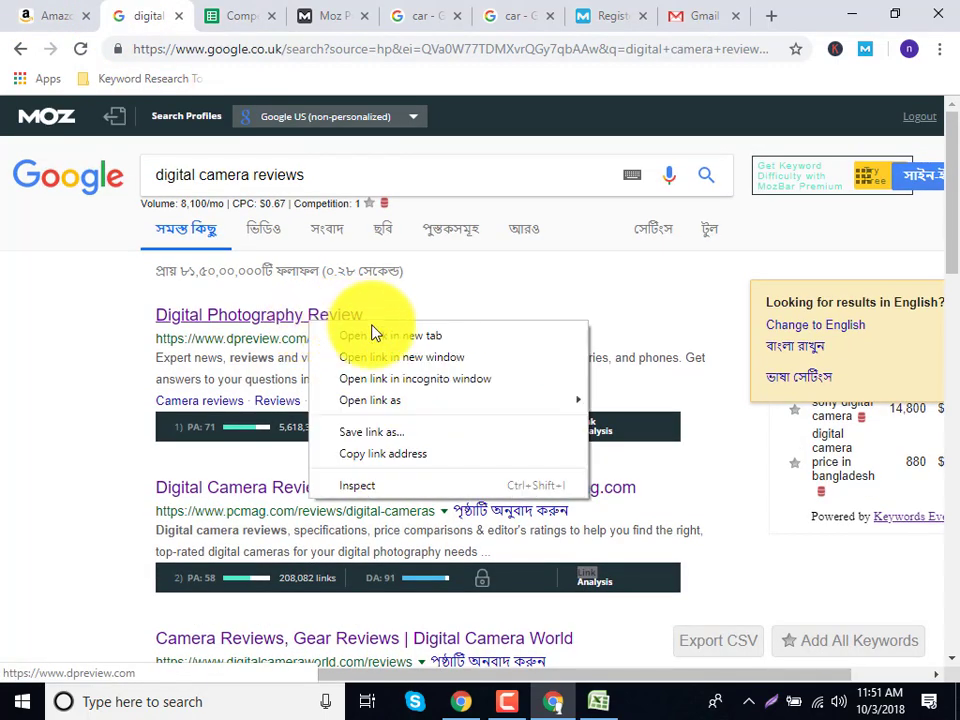
click(375, 335)
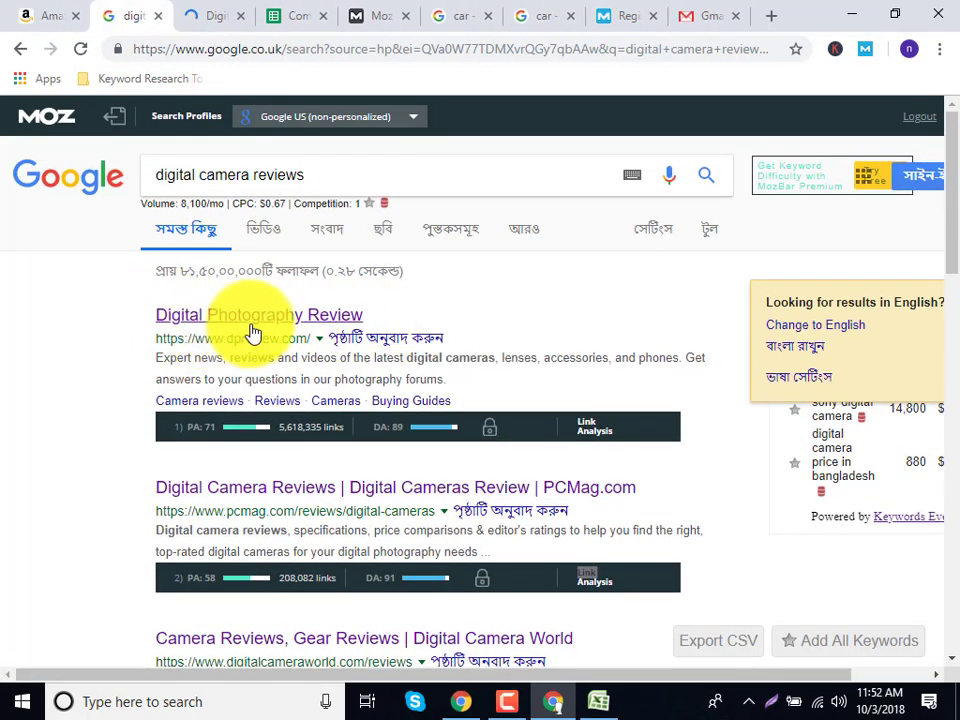
click(205, 17)
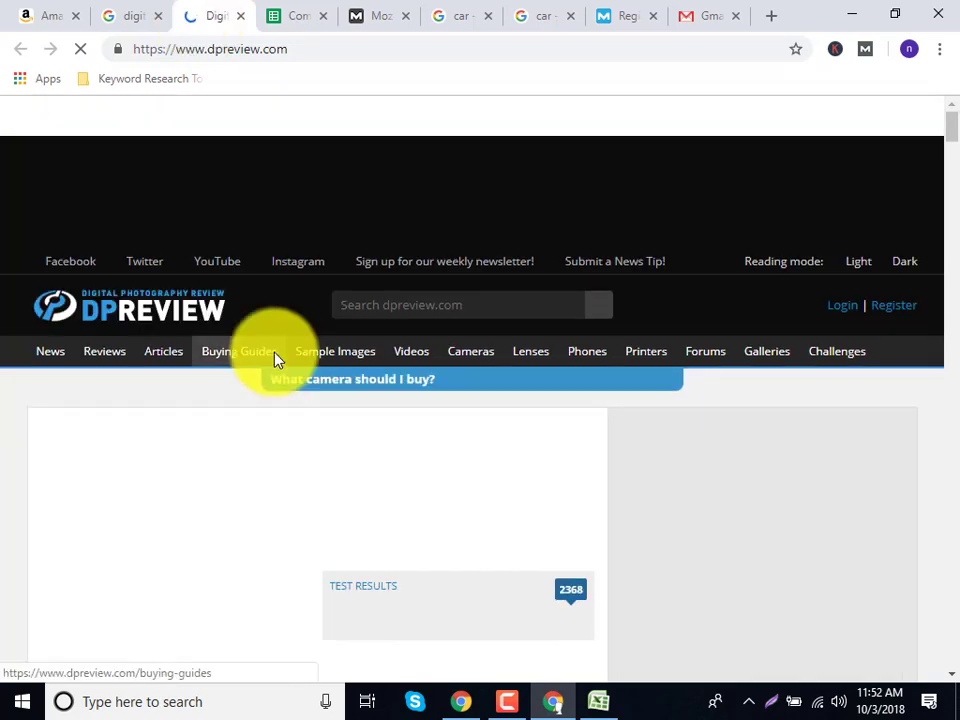
Step: Look through the dpreview.com home page to see what kind of articles it covers, and return to the search results
mouse_move(276, 358)
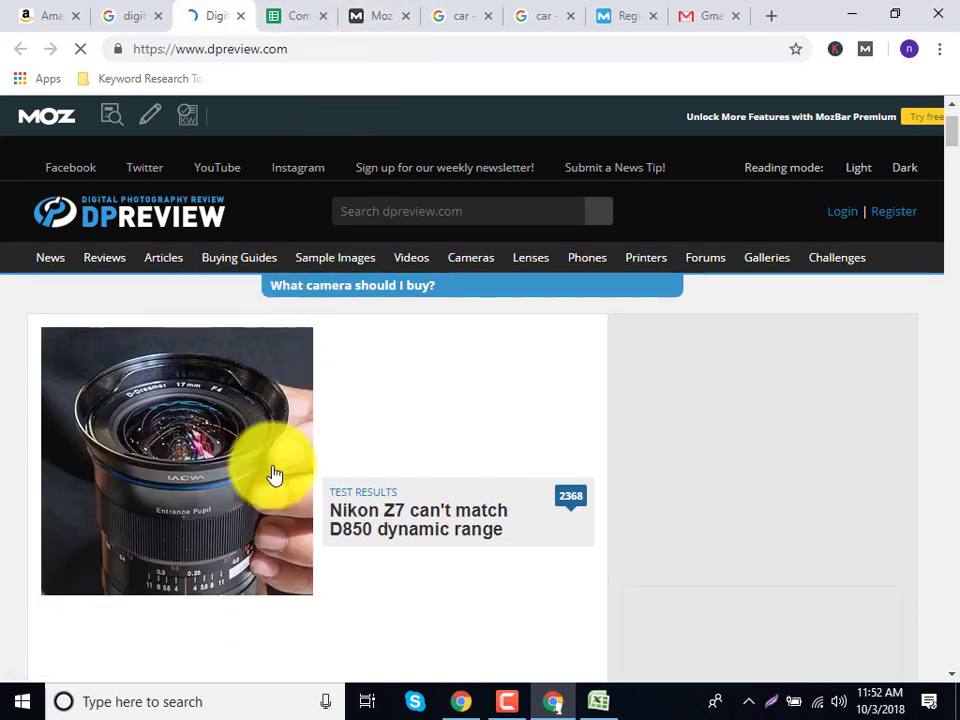
scroll(268, 488, down, 6)
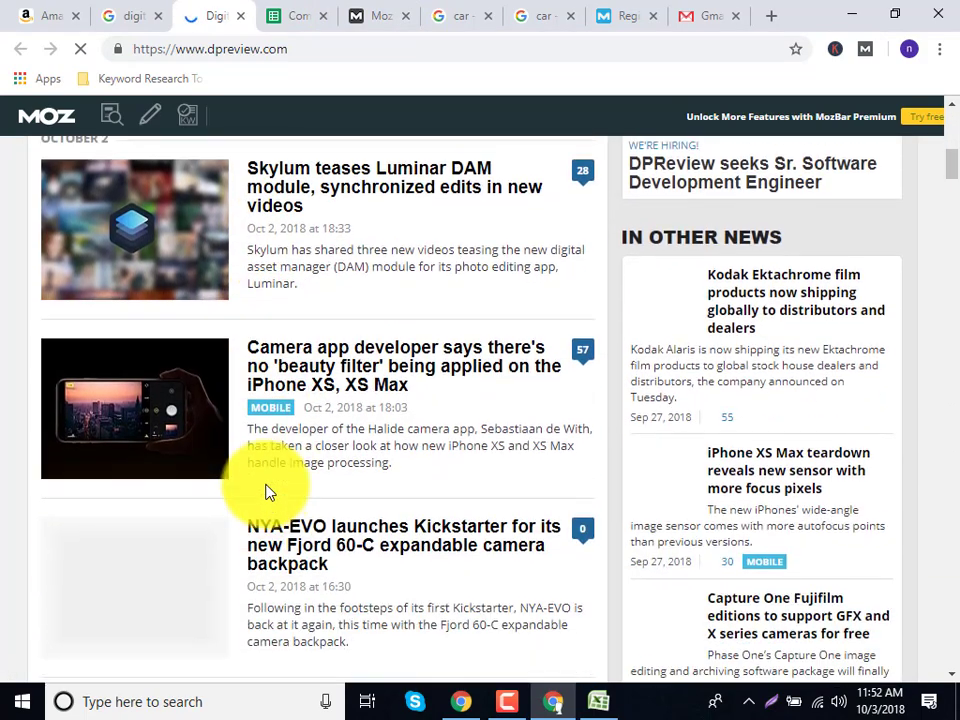
scroll(268, 490, up, 8)
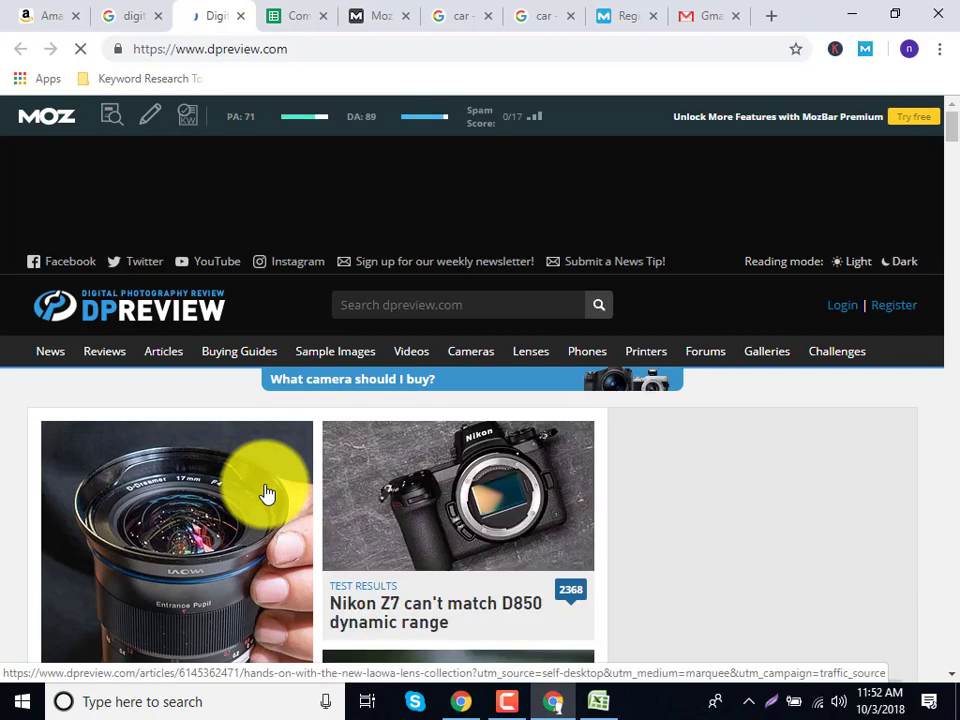
scroll(311, 540, down, 10)
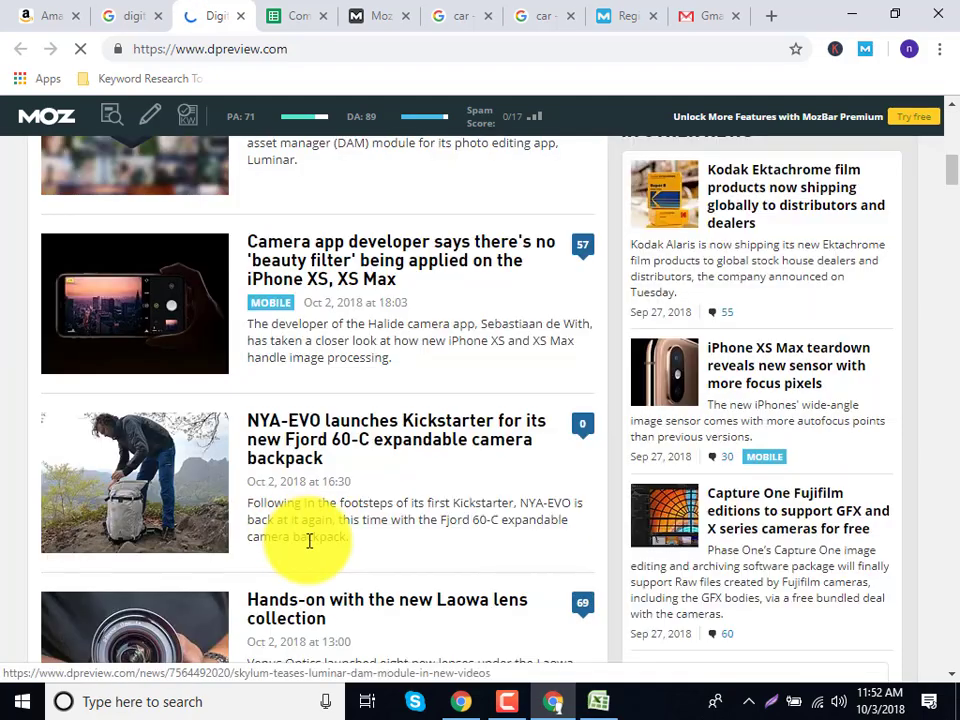
scroll(405, 573, down, 2)
scroll(405, 573, up, 1)
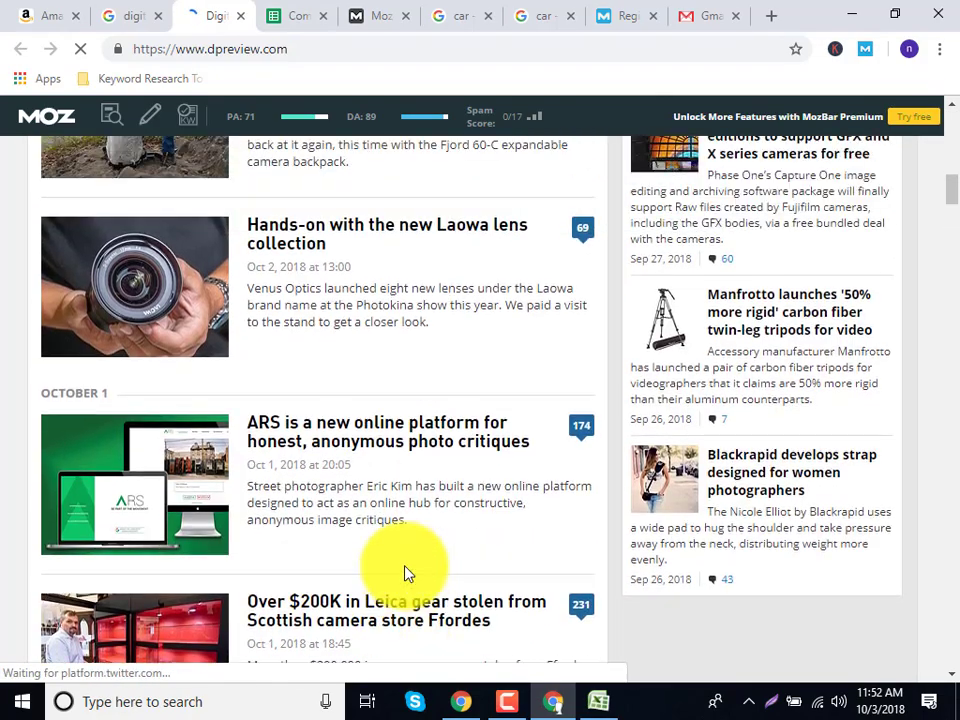
scroll(343, 429, up, 4)
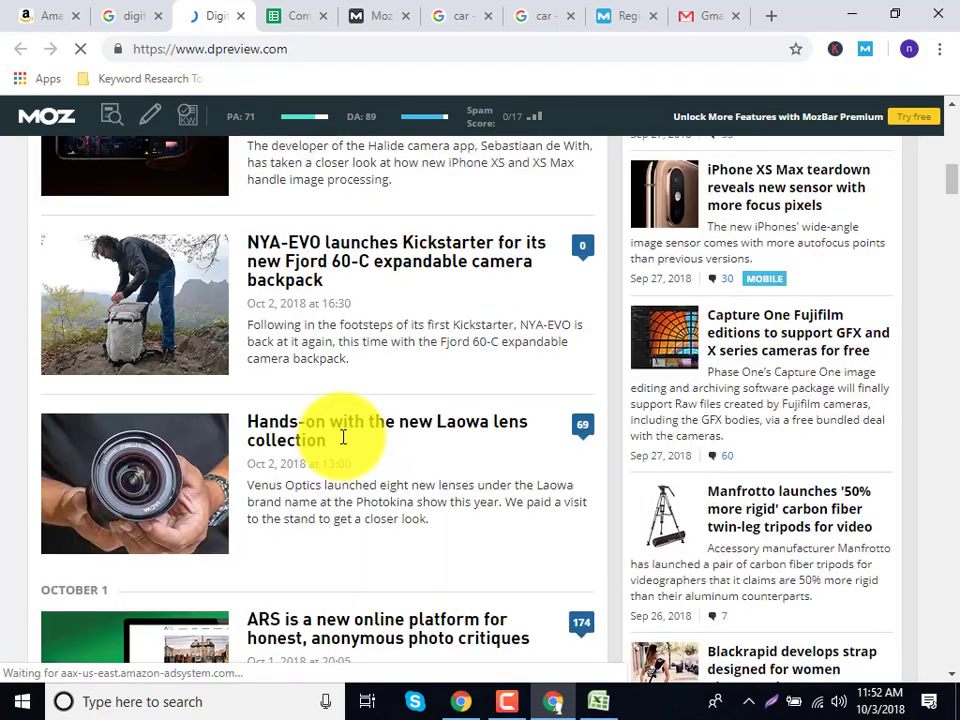
scroll(345, 452, up, 2)
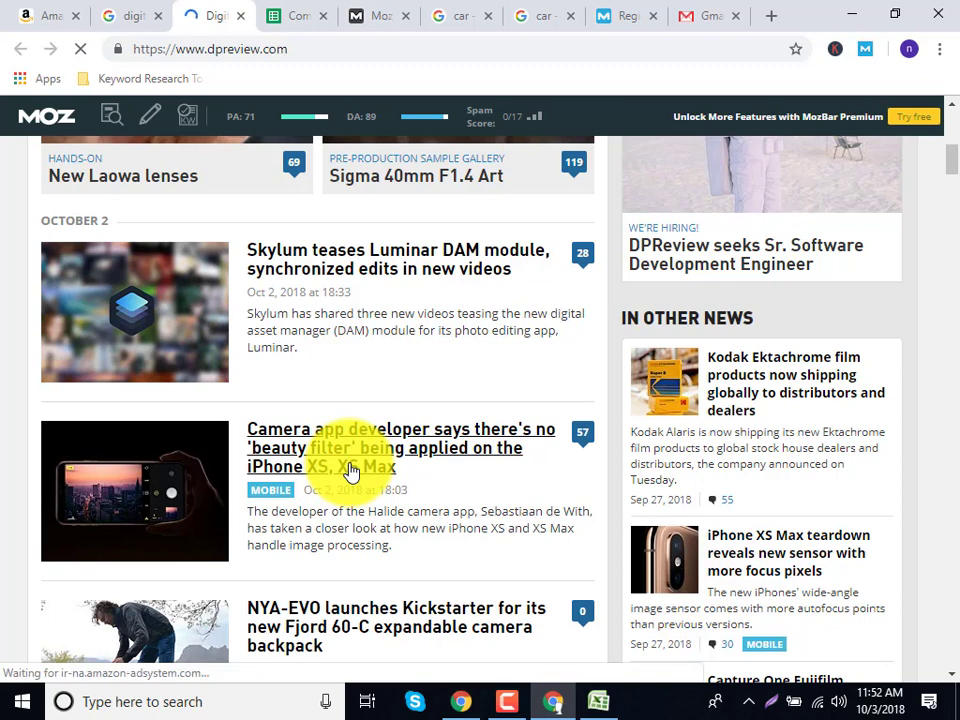
click(130, 16)
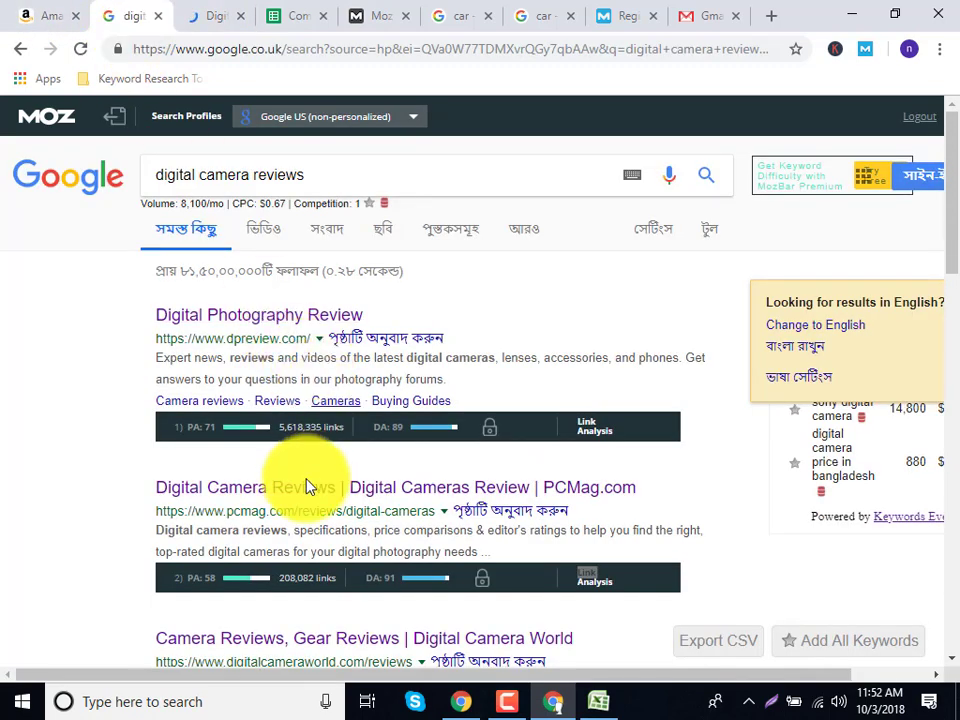
Step: Open the pcmag.com and digitalcameraworld.com results from the search results in new browser tabs
right_click(295, 502)
click(326, 508)
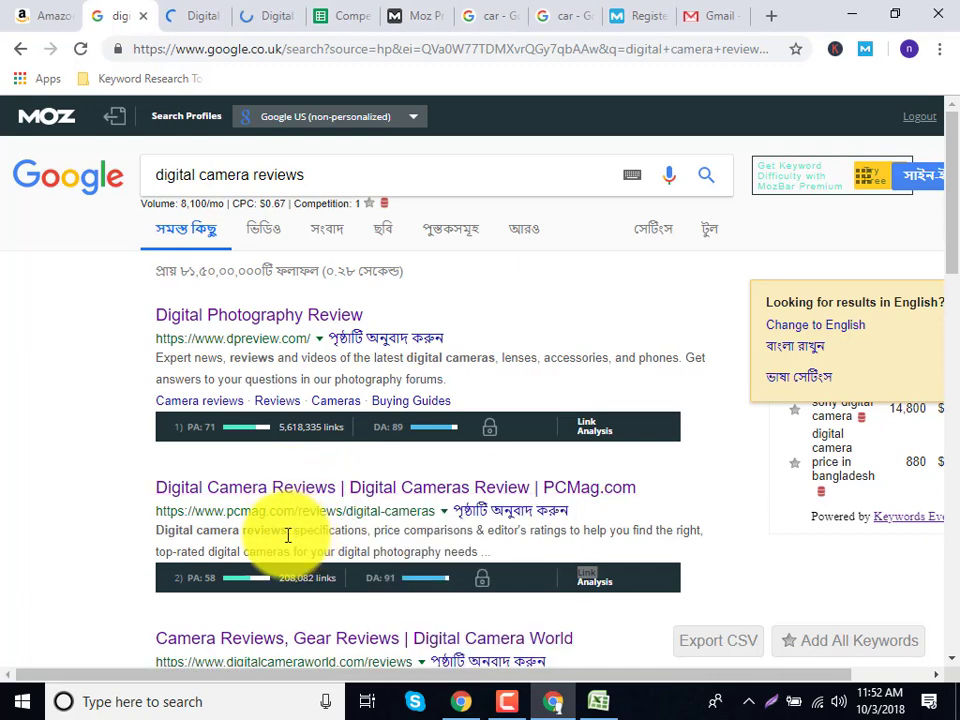
right_click(261, 641)
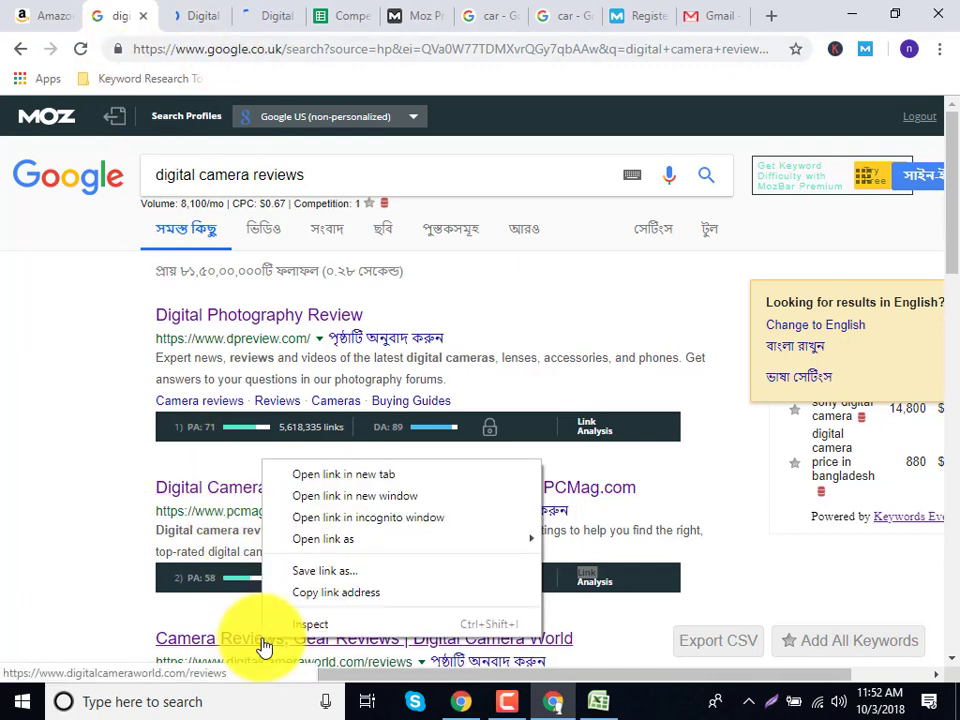
click(338, 474)
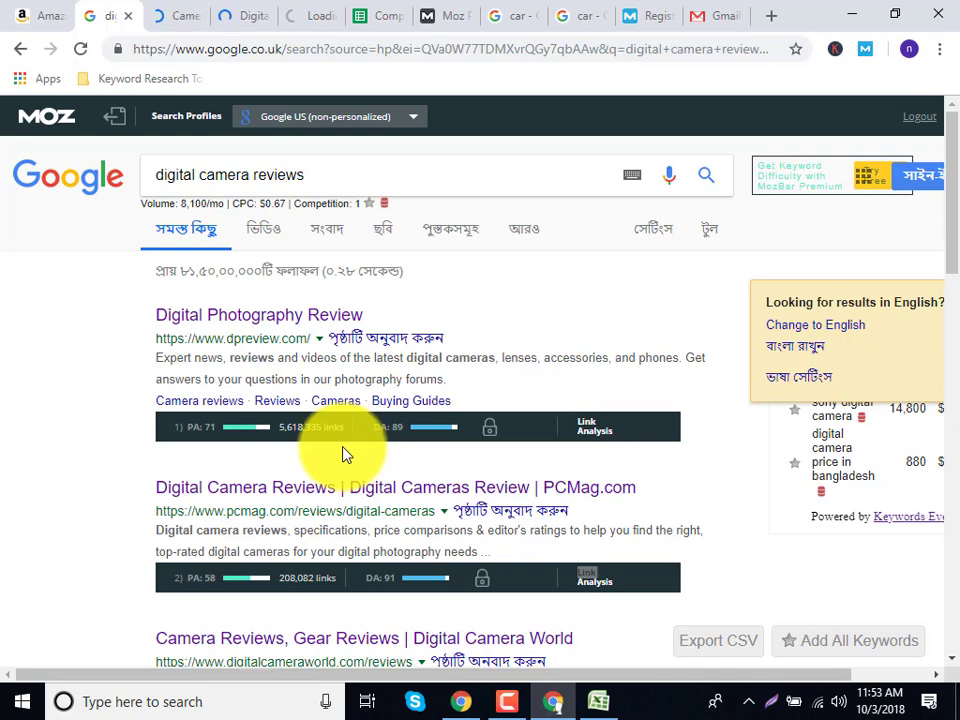
click(198, 8)
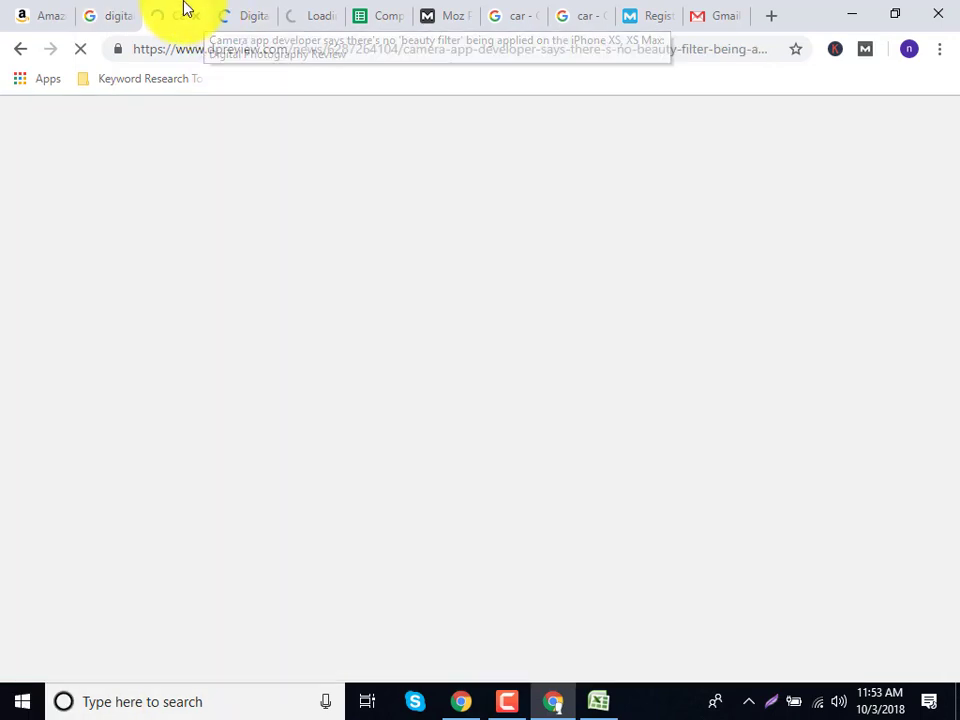
click(248, 10)
click(292, 8)
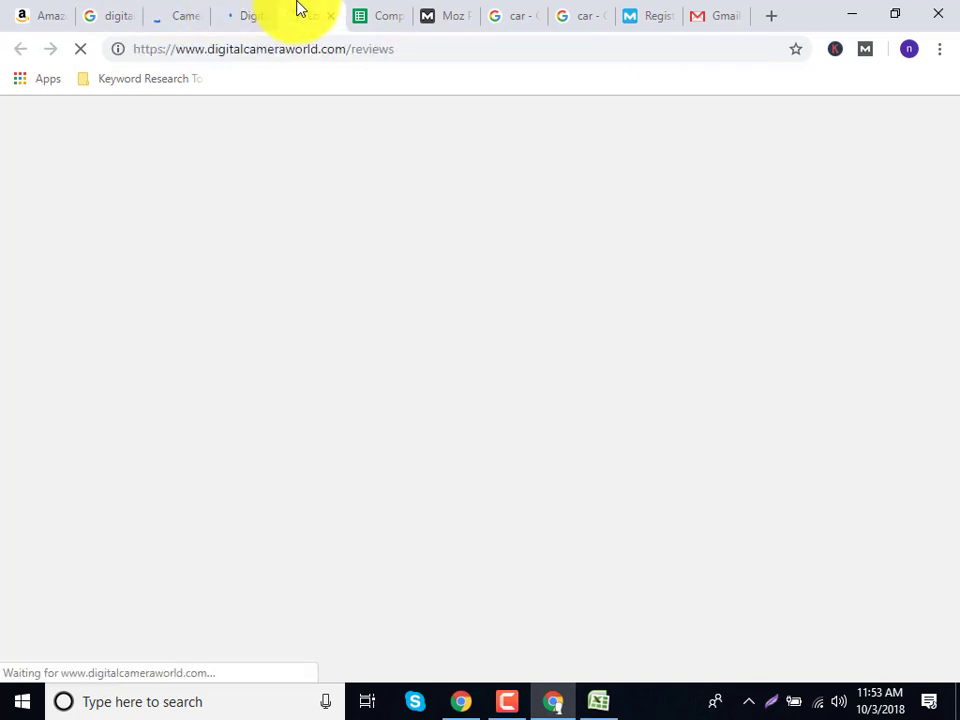
click(243, 8)
click(195, 12)
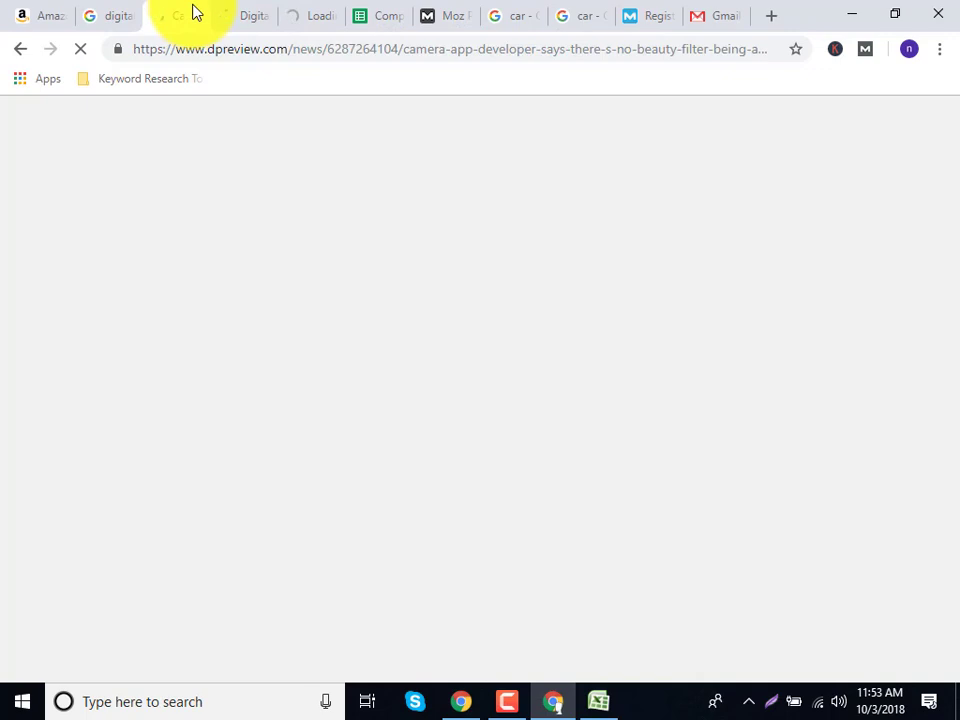
click(305, 10)
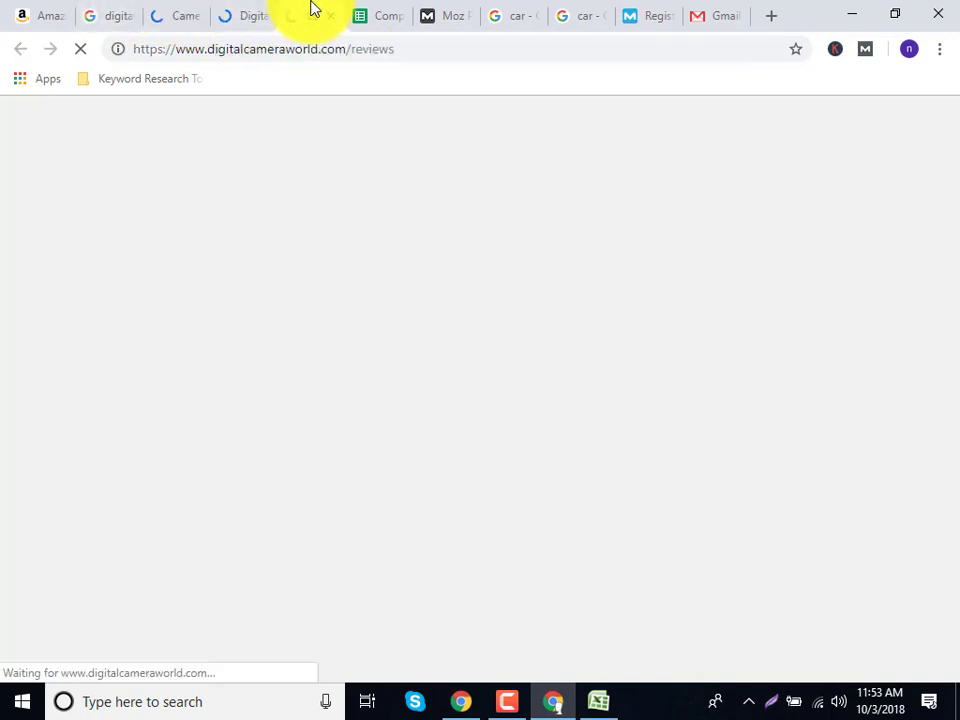
click(140, 10)
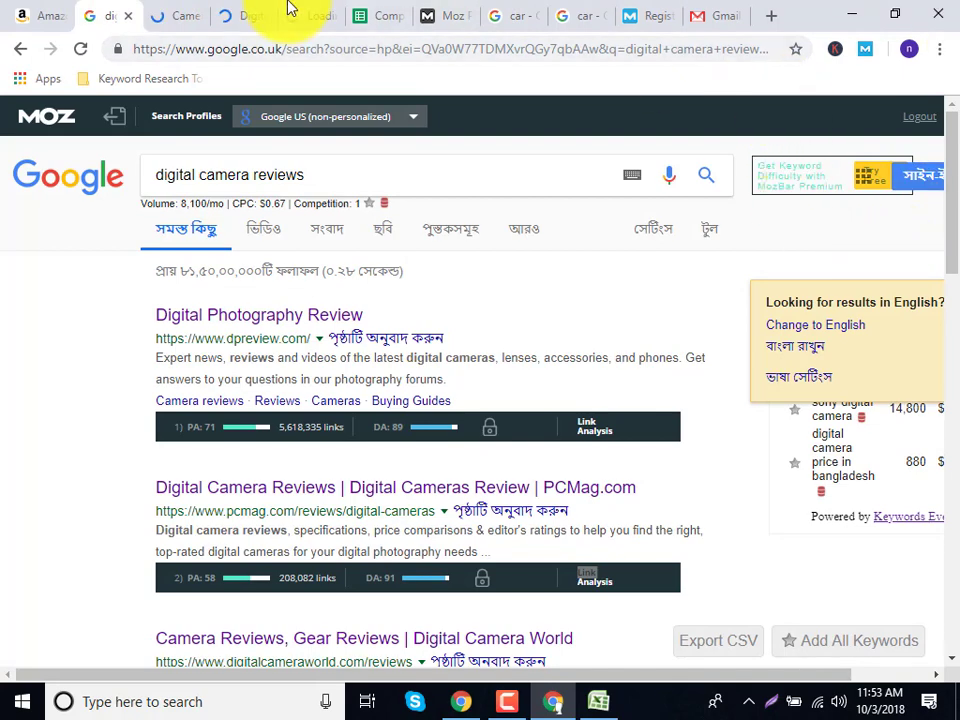
Step: Return to the Competitor analysis spreadsheet and check the computer's Wi-Fi connection
click(364, 12)
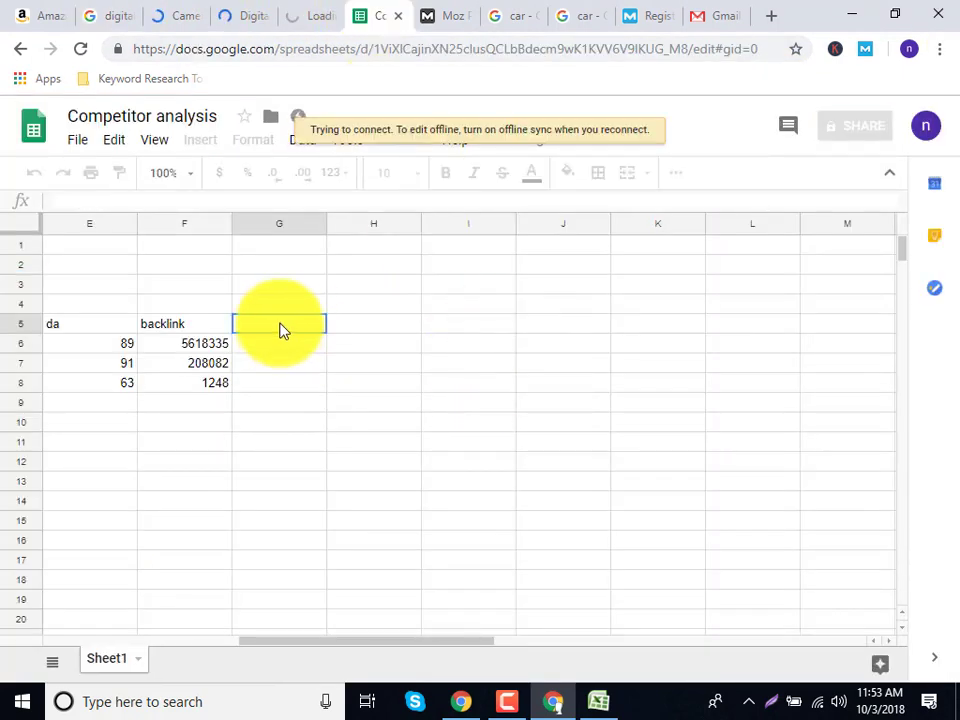
click(818, 705)
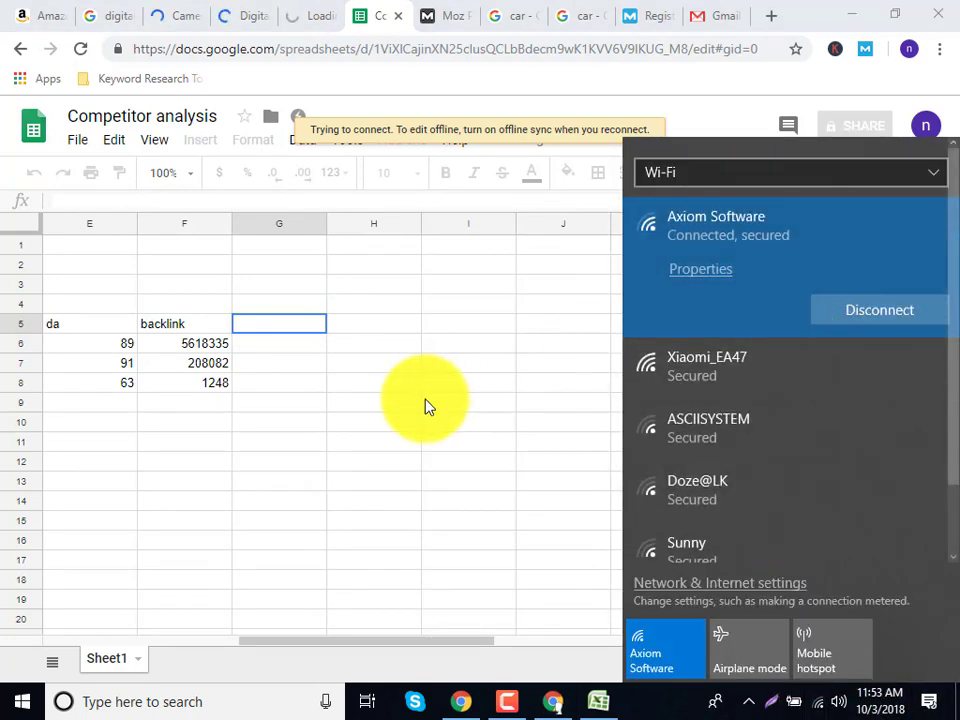
click(321, 421)
click(278, 347)
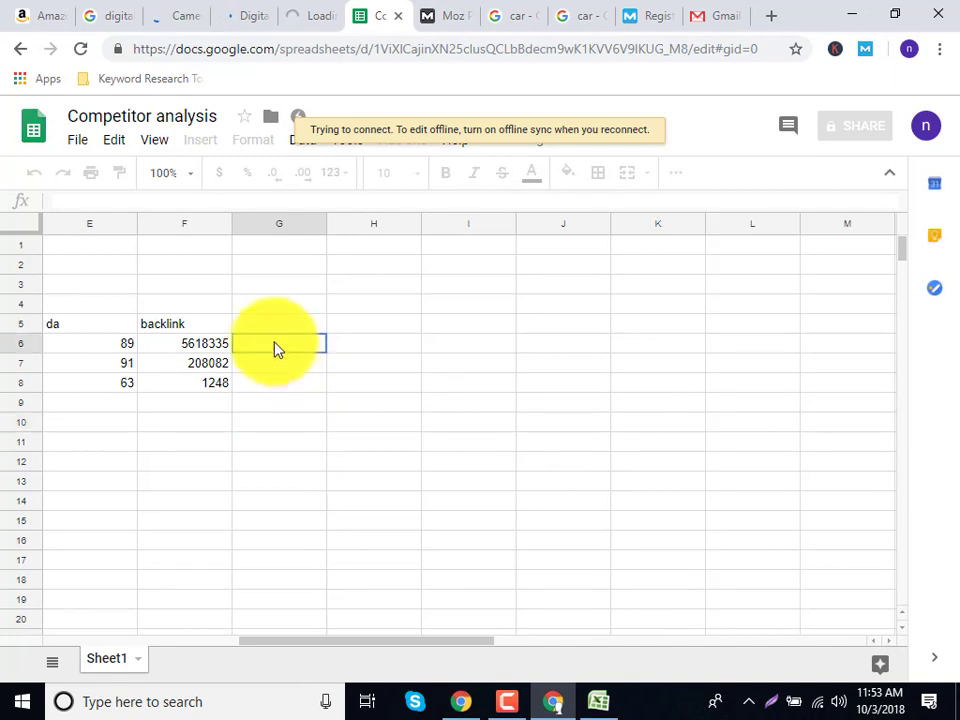
click(270, 332)
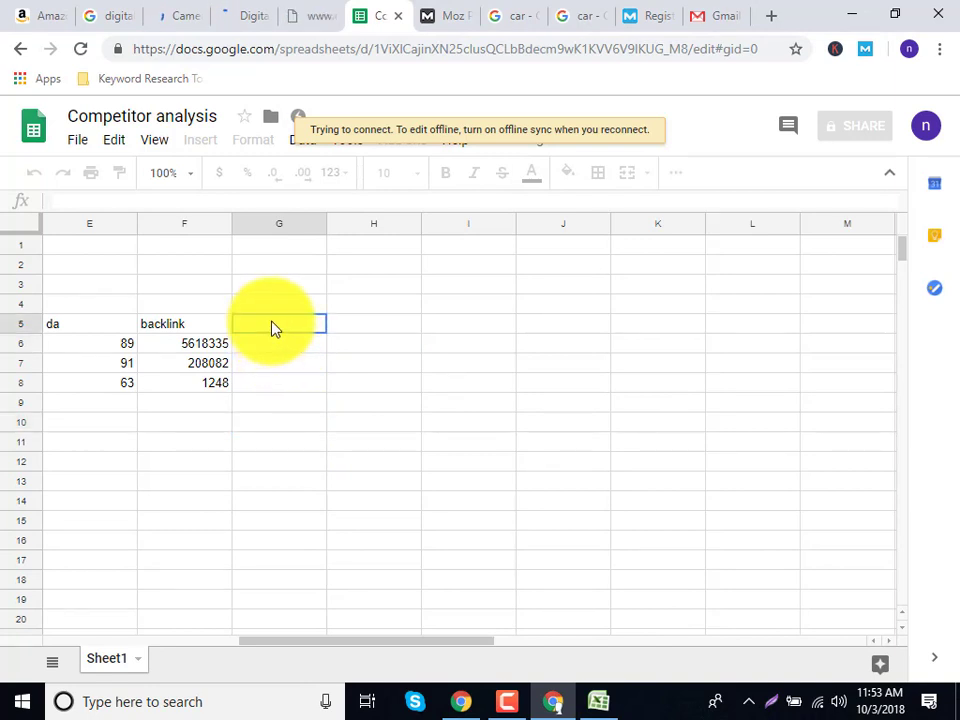
click(552, 701)
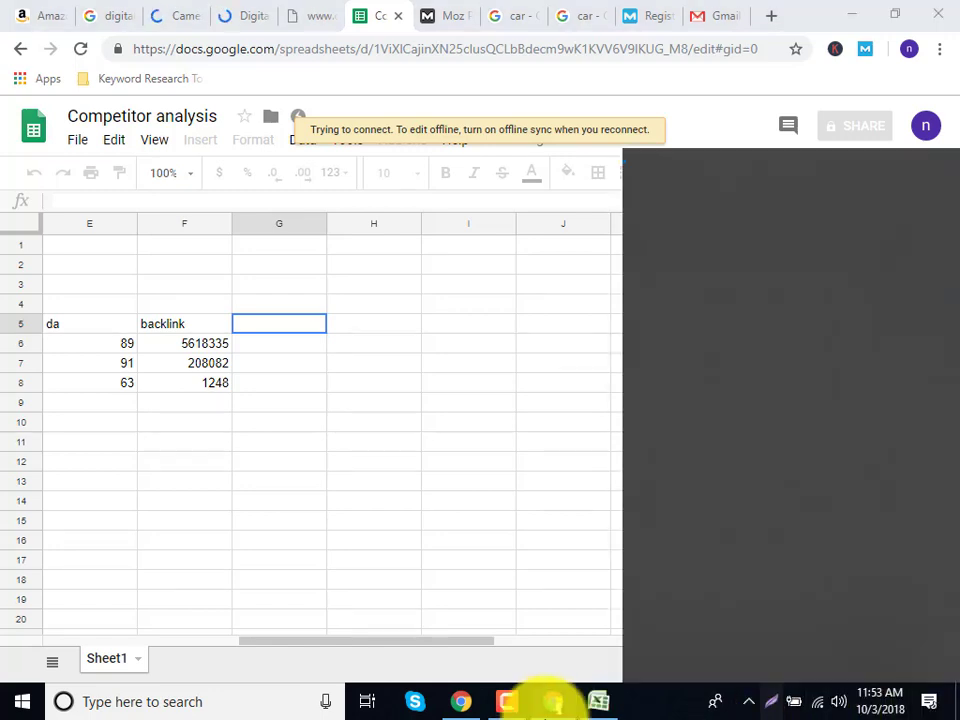
click(512, 701)
click(795, 617)
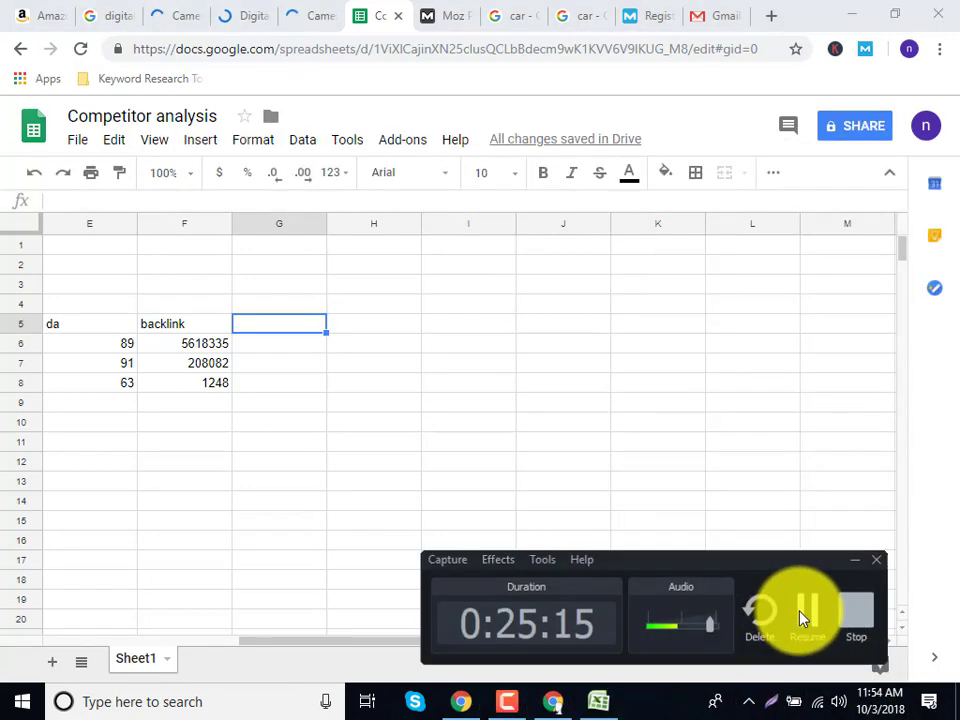
click(800, 617)
Step: Add the column headings "similar site", "ecommerce site" and "weak site" in cells G5, H5 and I5
click(268, 322)
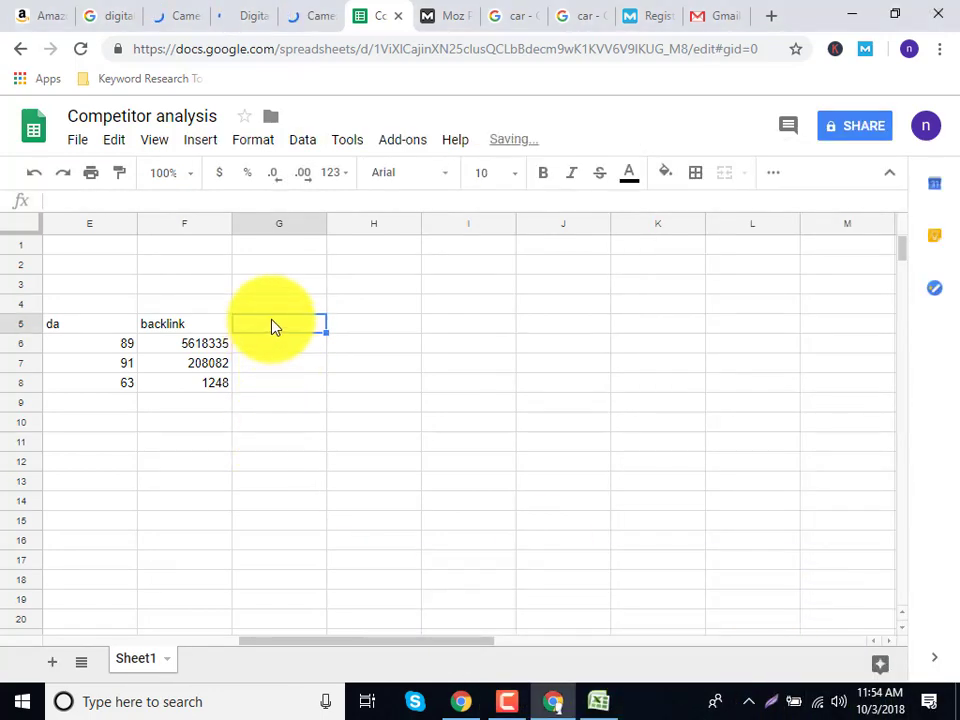
double_click(272, 320)
text(similar site)
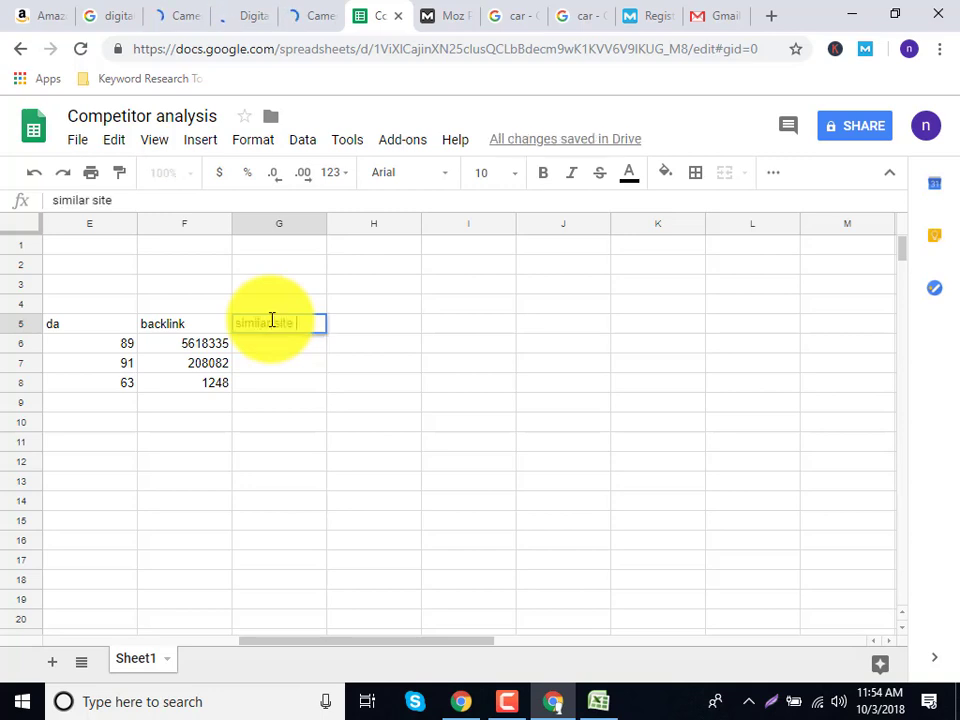
double_click(393, 323)
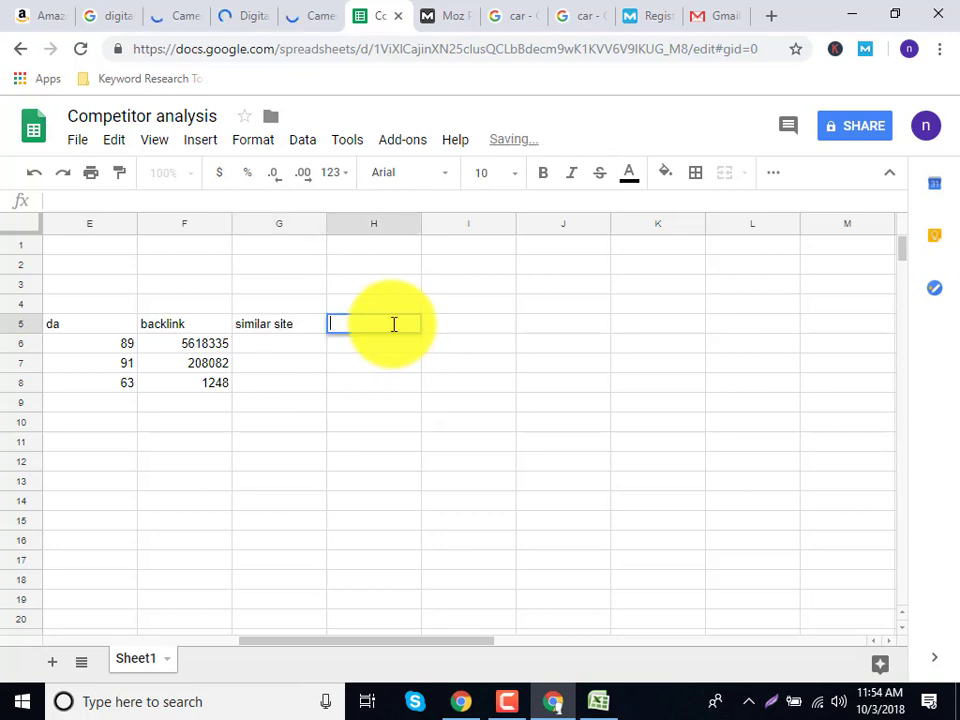
text(ecommerce site)
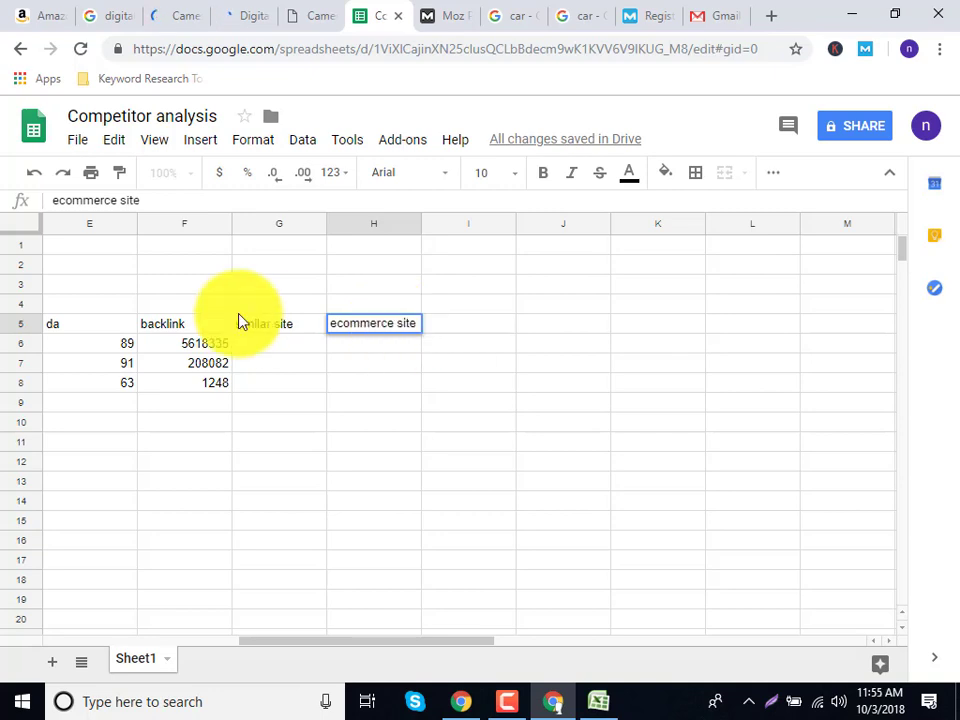
click(455, 326)
text(we)
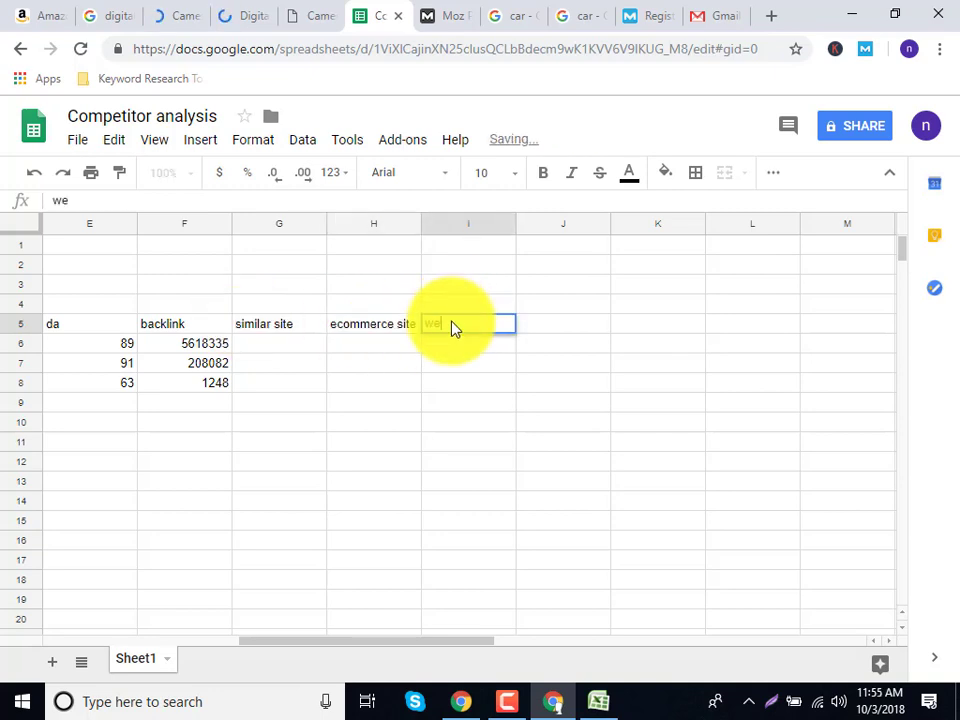
text(ak site)
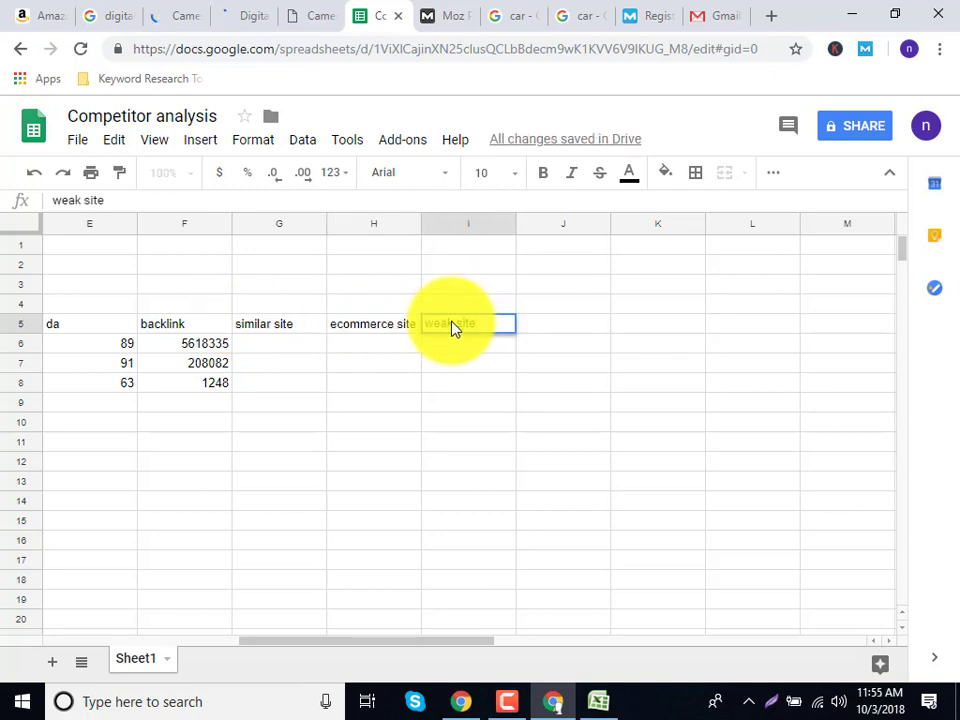
Step: Examine the open dpreview.com article page, its site sections and related content to judge whether it is a similar site
click(172, 14)
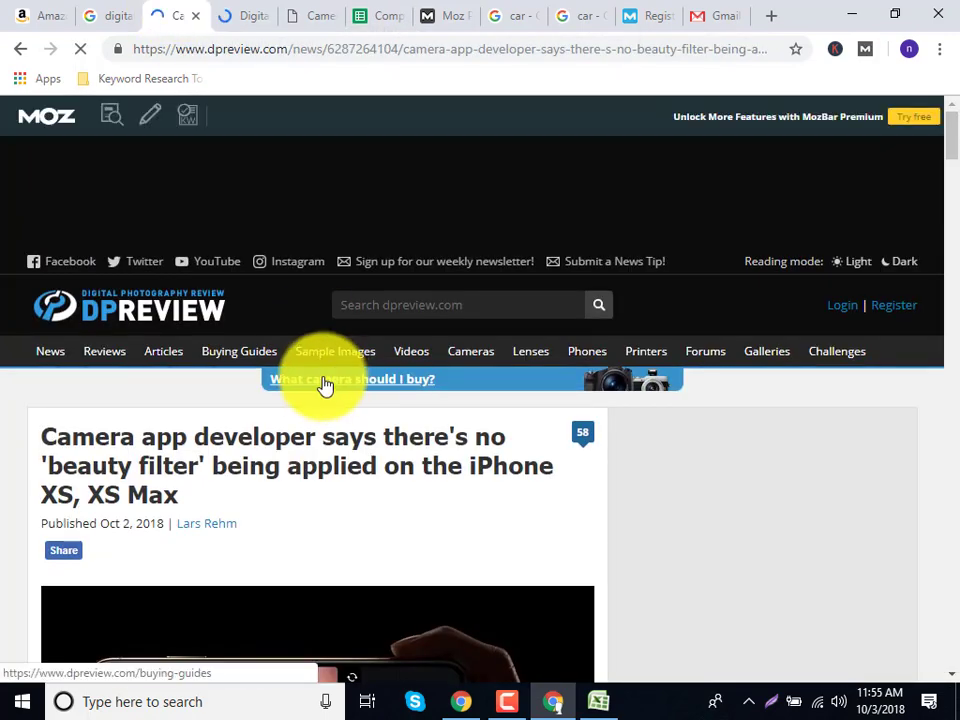
scroll(325, 385, down, 5)
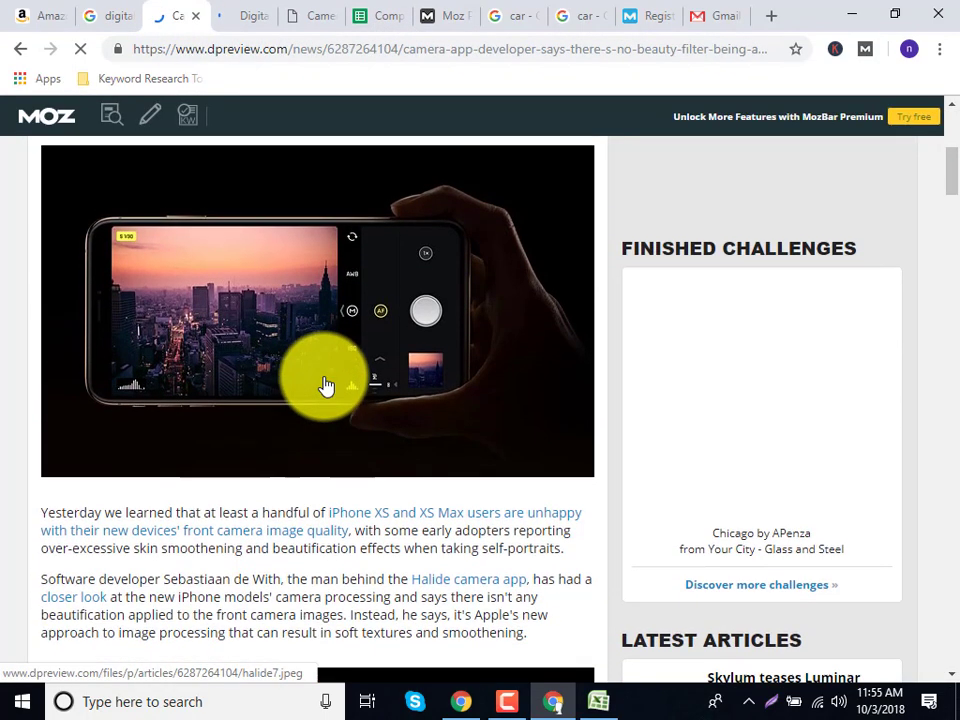
scroll(325, 385, up, 2)
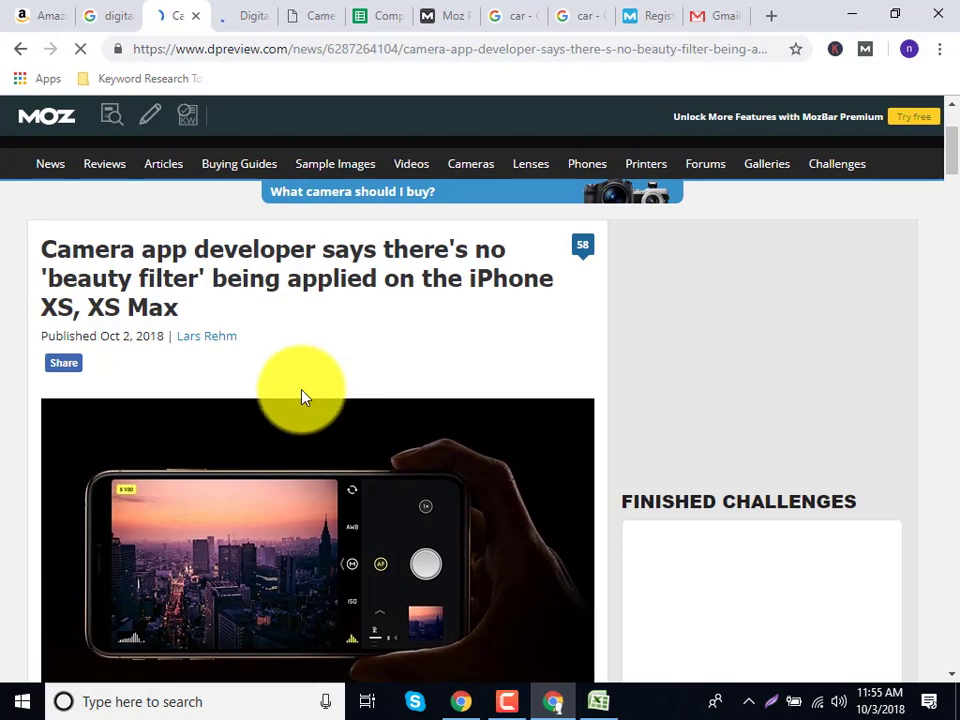
scroll(354, 396, down, 5)
scroll(330, 428, down, 12)
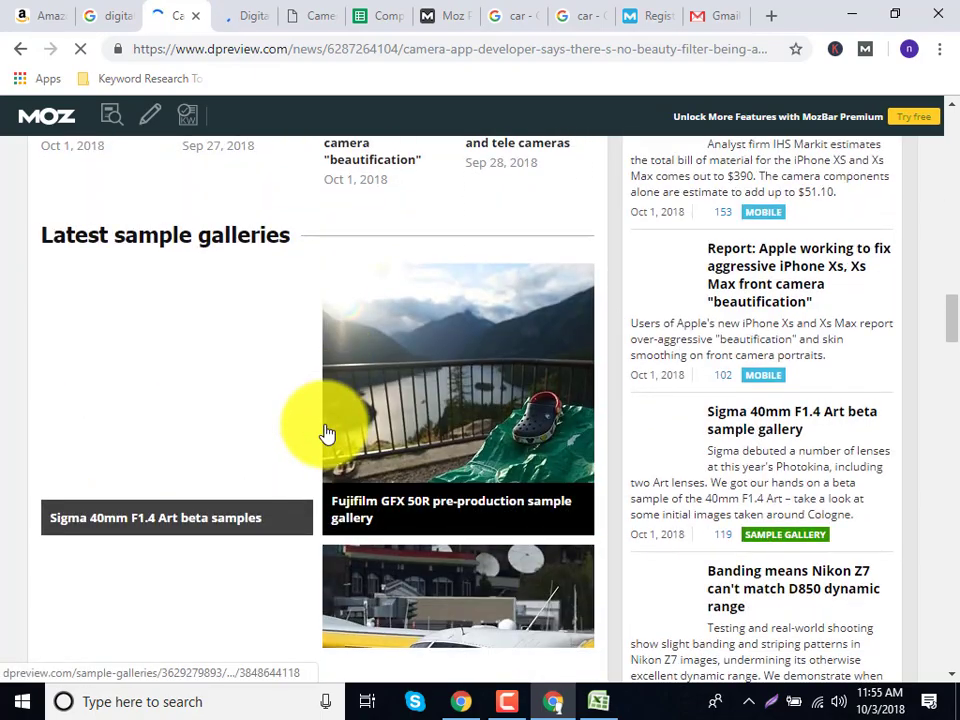
scroll(327, 433, up, 12)
scroll(327, 425, up, 5)
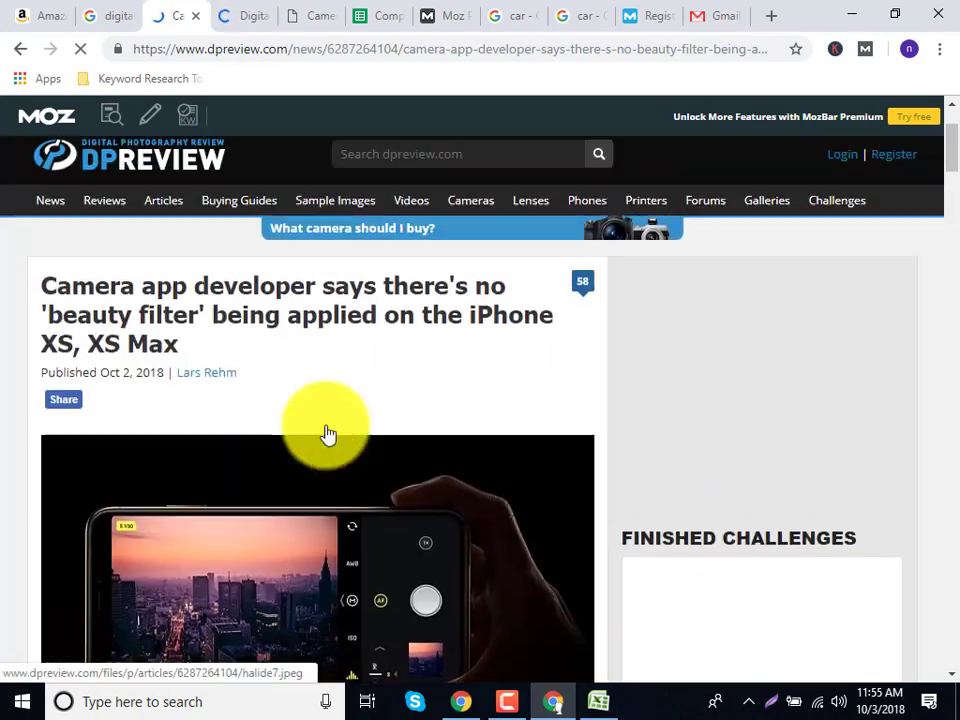
mouse_move(163, 351)
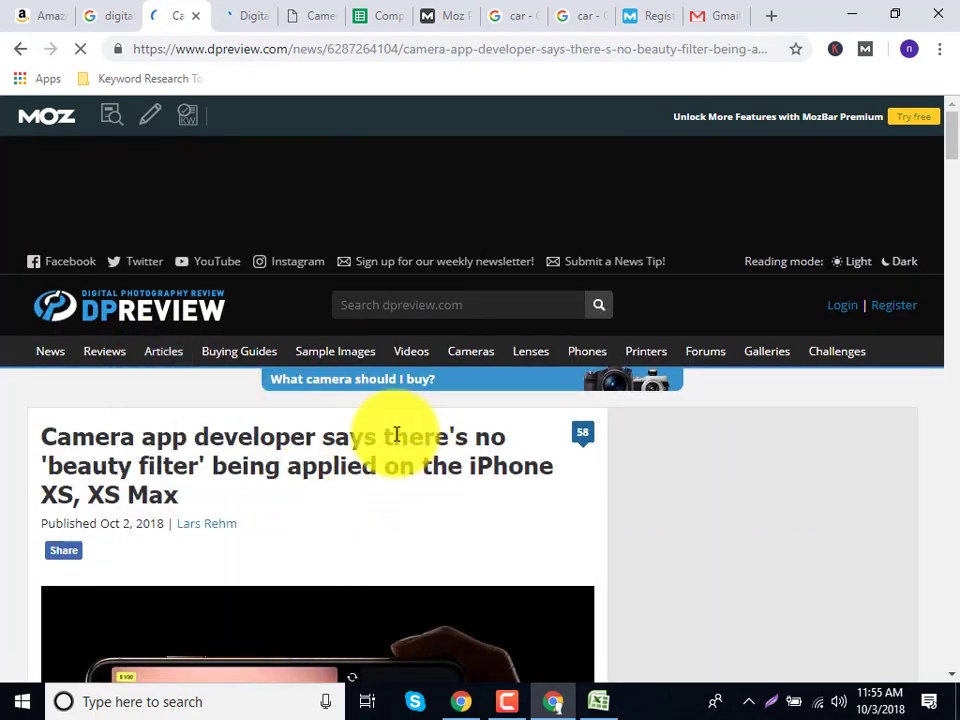
scroll(307, 500, down, 3)
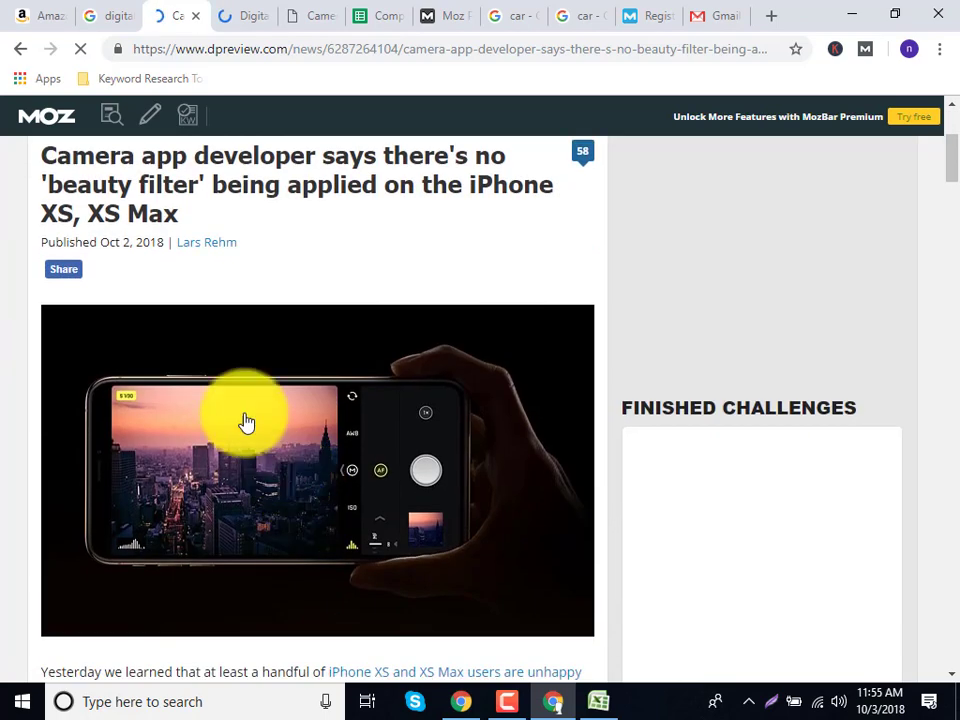
Step: Enter "no" as the similar site value in cell G6, the first competitor's row of the Competitor analysis sheet
click(380, 14)
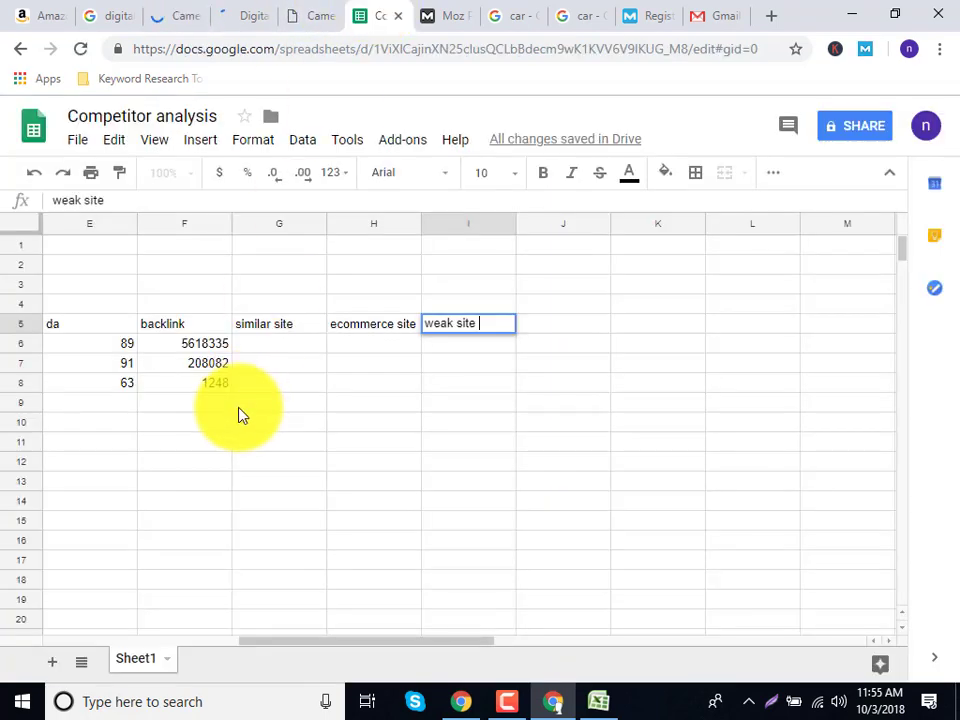
click(285, 350)
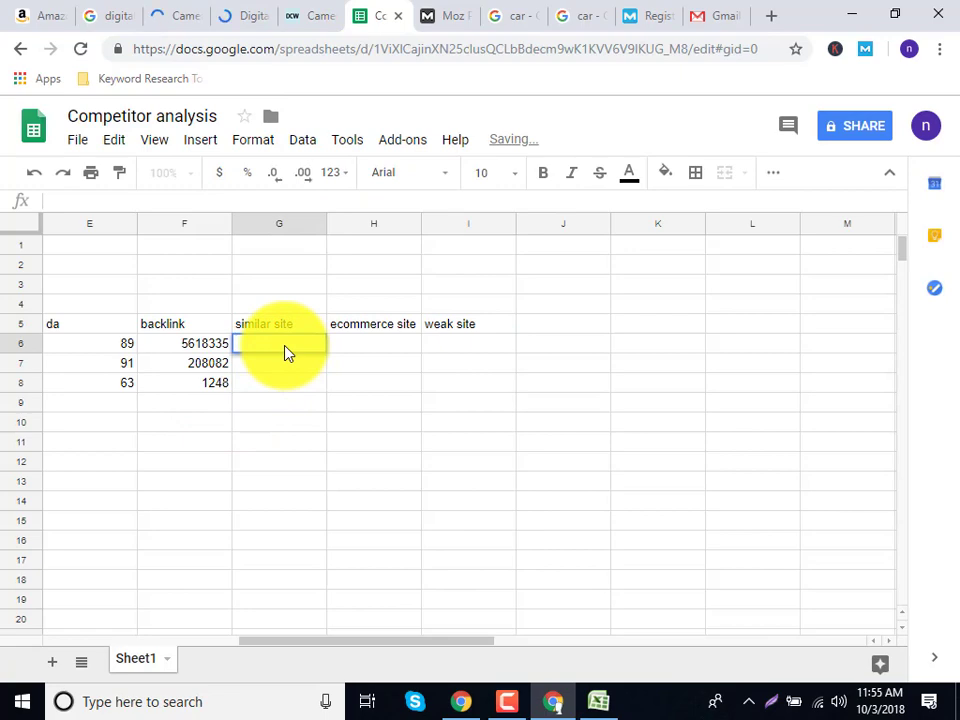
text(no)
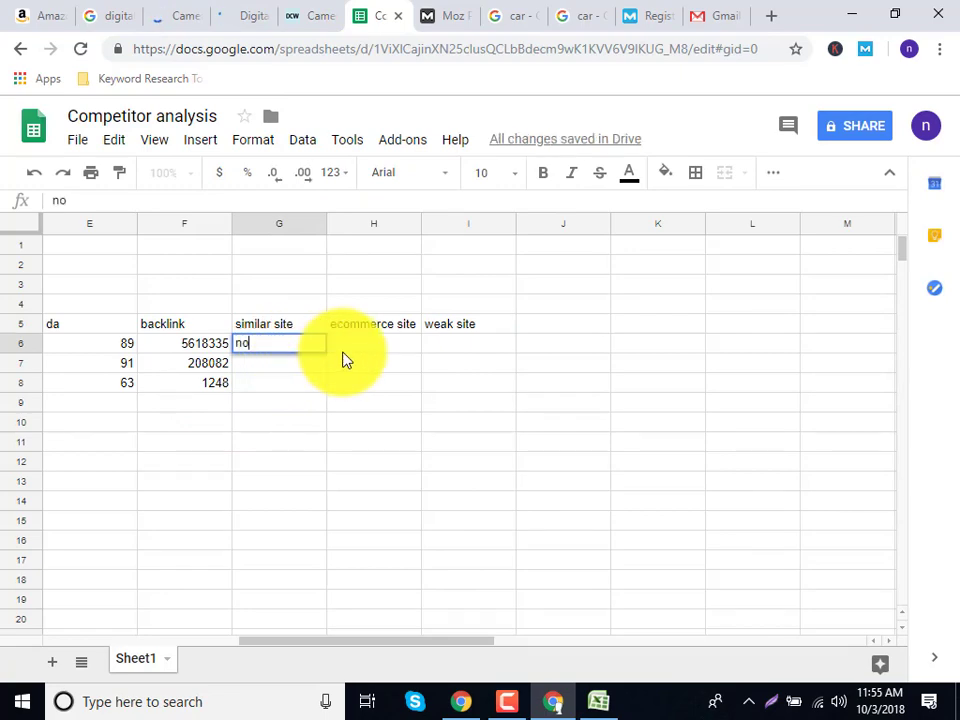
key(Tab)
Step: Check the digitalcameraworld.com tab and read further through the dpreview.com article and its sidebar to assess the type of site
click(311, 12)
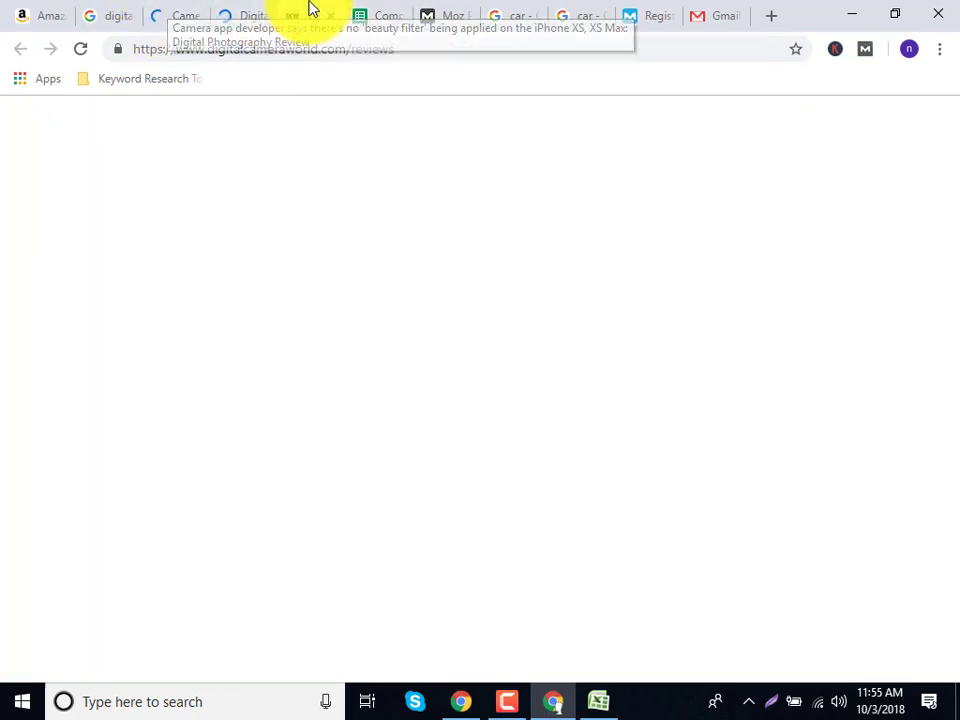
click(195, 11)
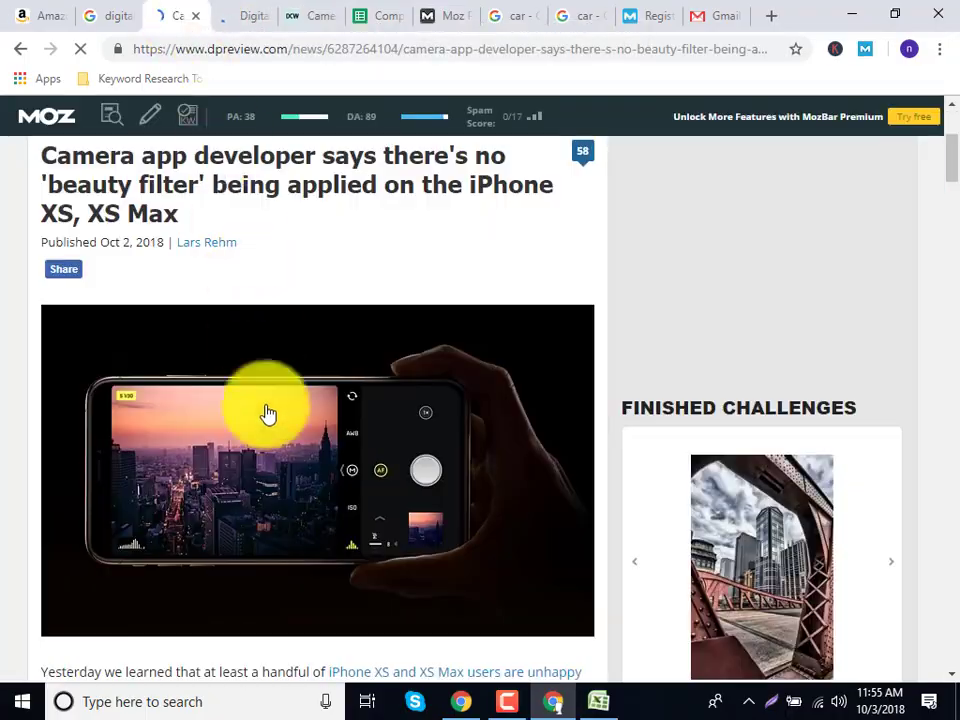
scroll(266, 420, down, 8)
scroll(270, 437, down, 8)
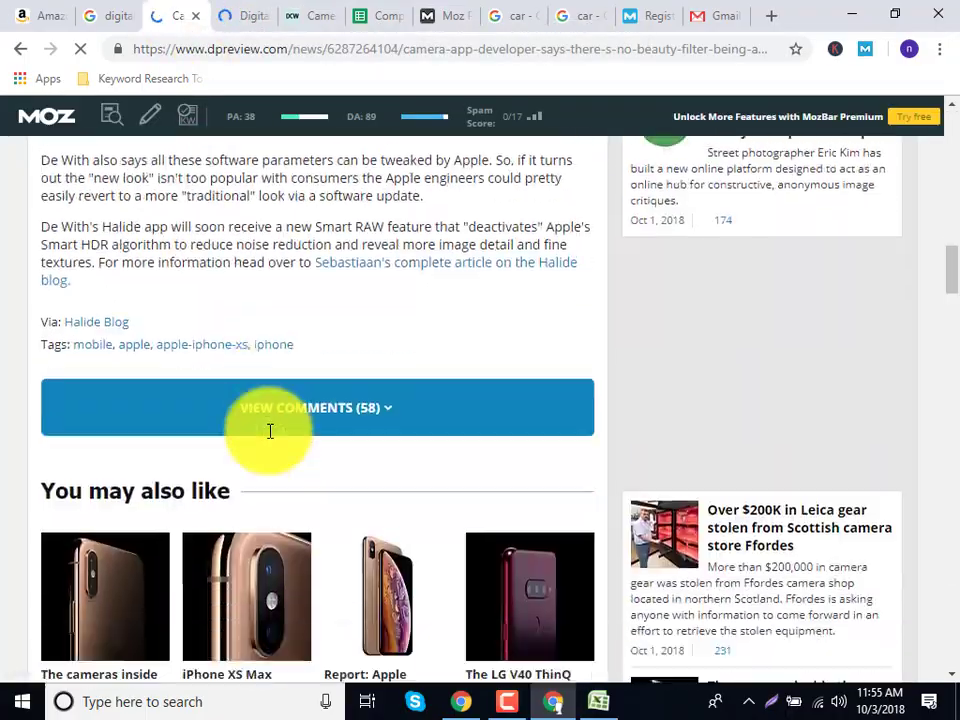
scroll(272, 440, up, 15)
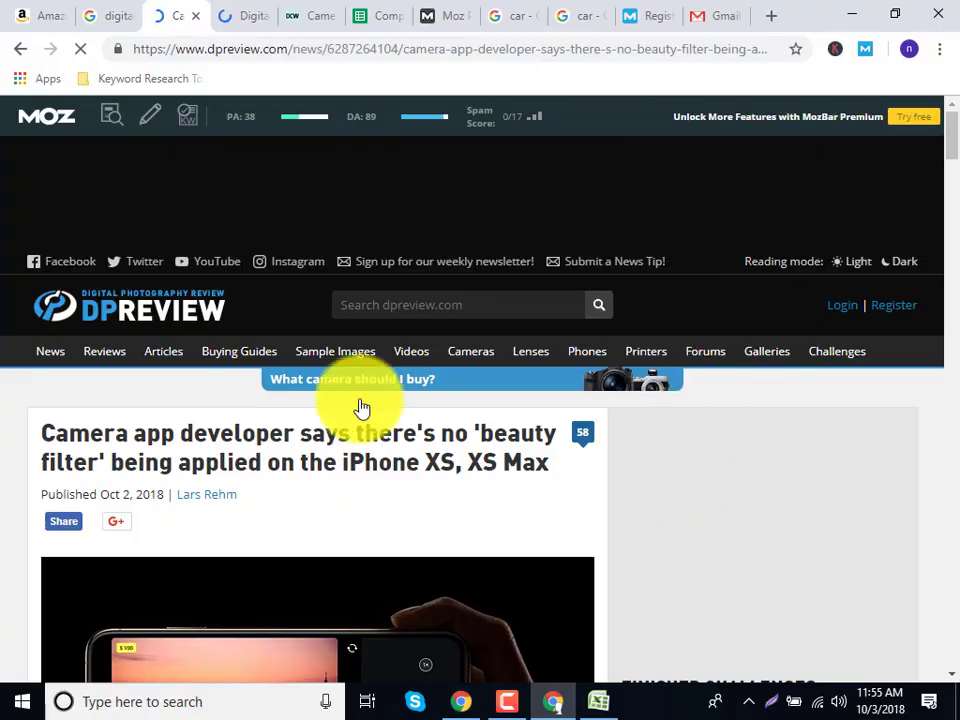
scroll(229, 495, down, 3)
scroll(231, 497, down, 10)
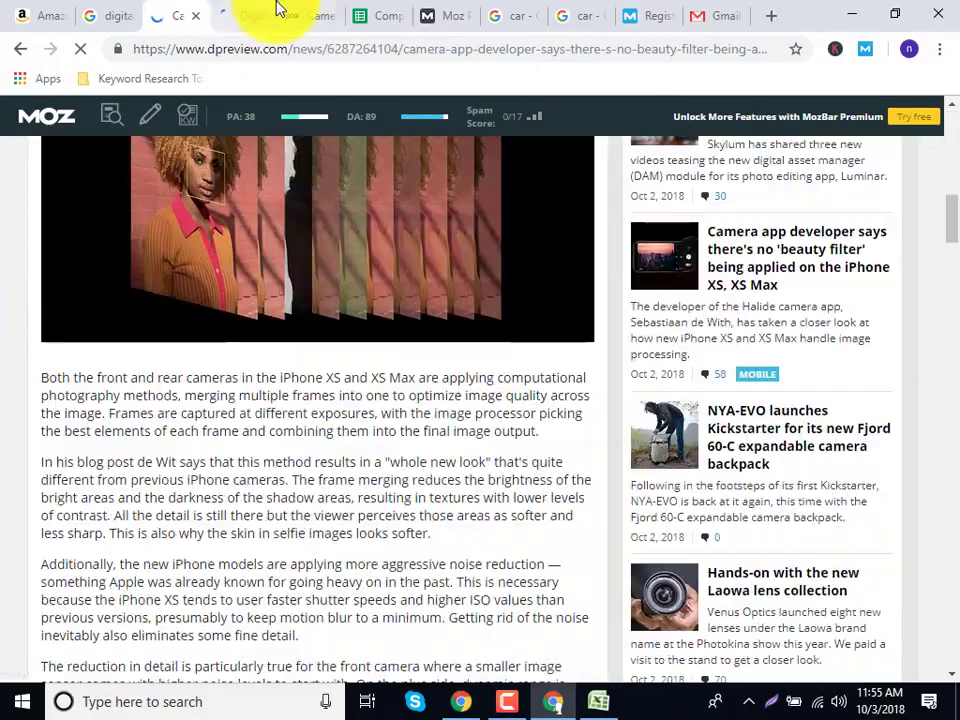
Step: Review the dpreview.com article page down to its buying guides and enter "no" as the ecommerce site value in cell H6
scroll(306, 424, down, 10)
scroll(308, 492, down, 5)
scroll(310, 497, up, 20)
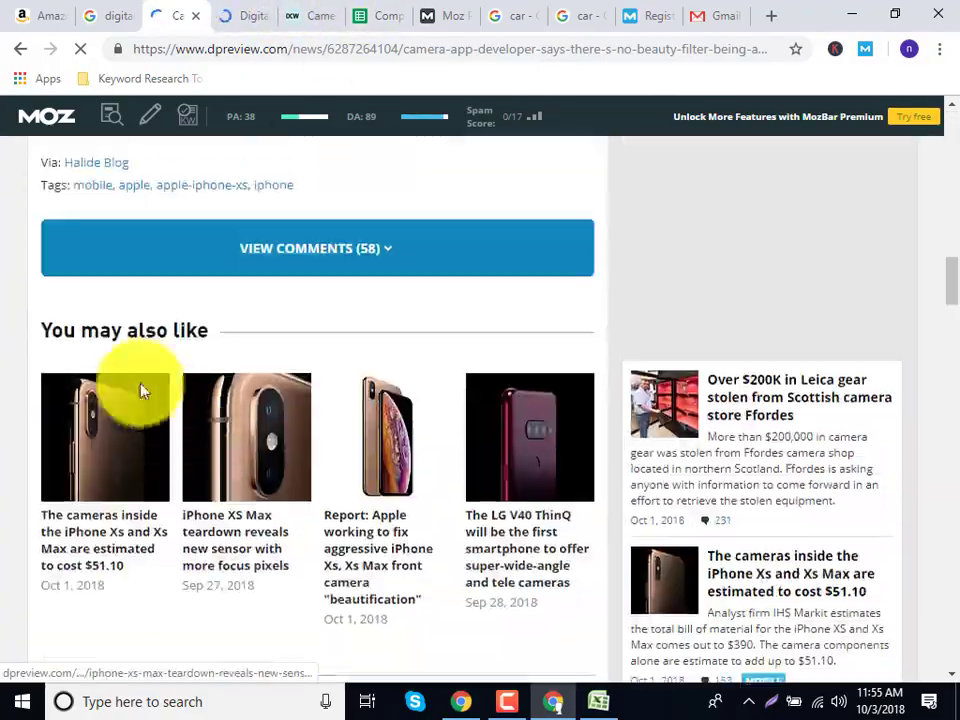
scroll(122, 277, up, 3)
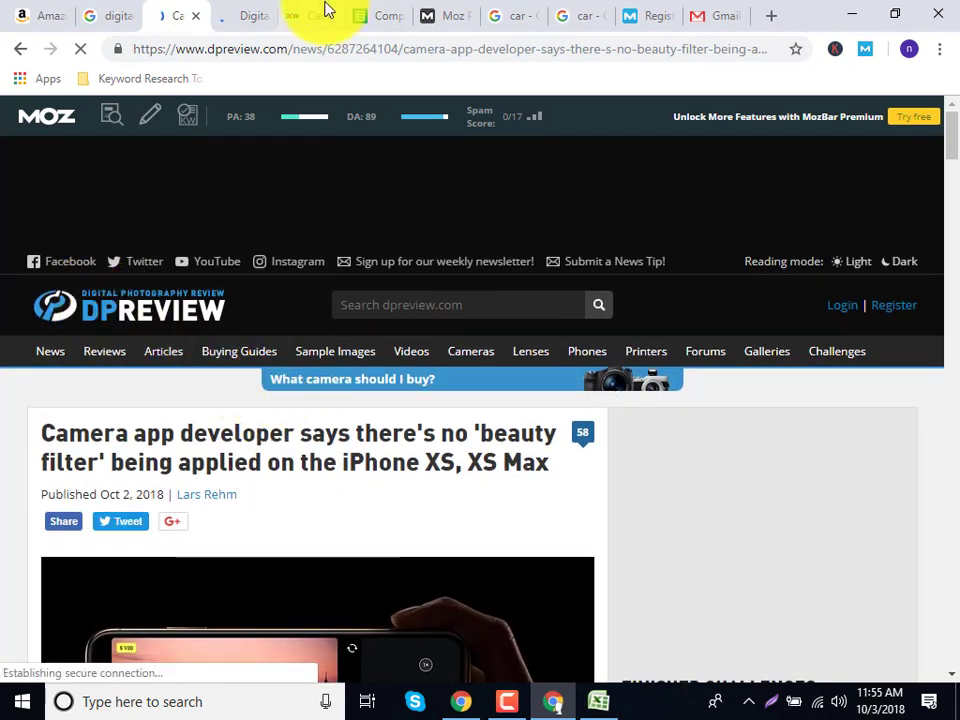
scroll(308, 600, down, 12)
scroll(298, 610, down, 5)
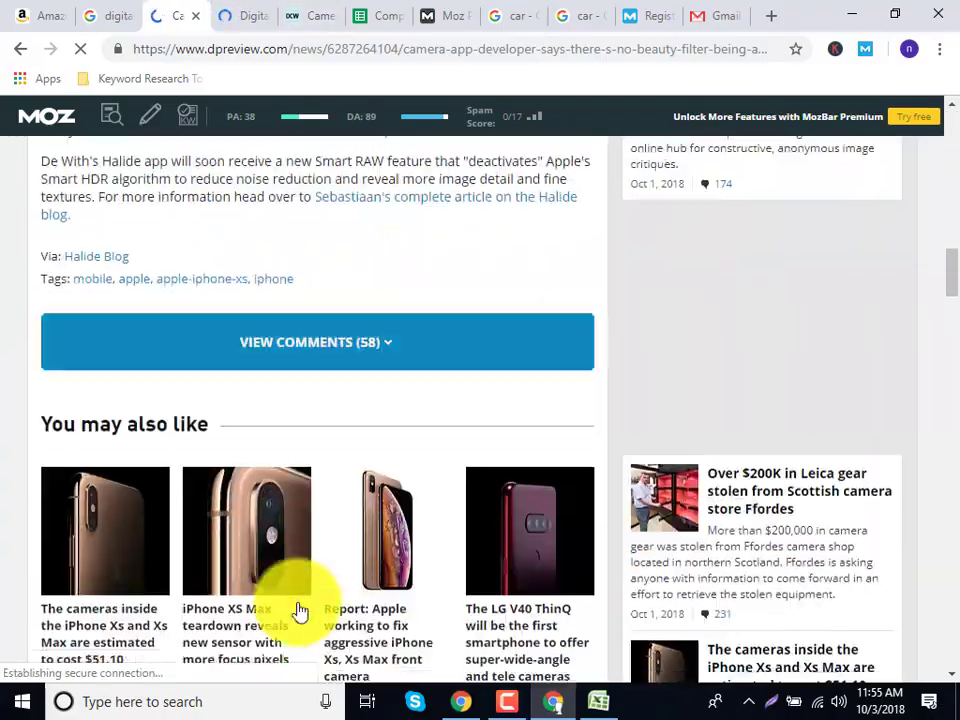
scroll(307, 515, down, 11)
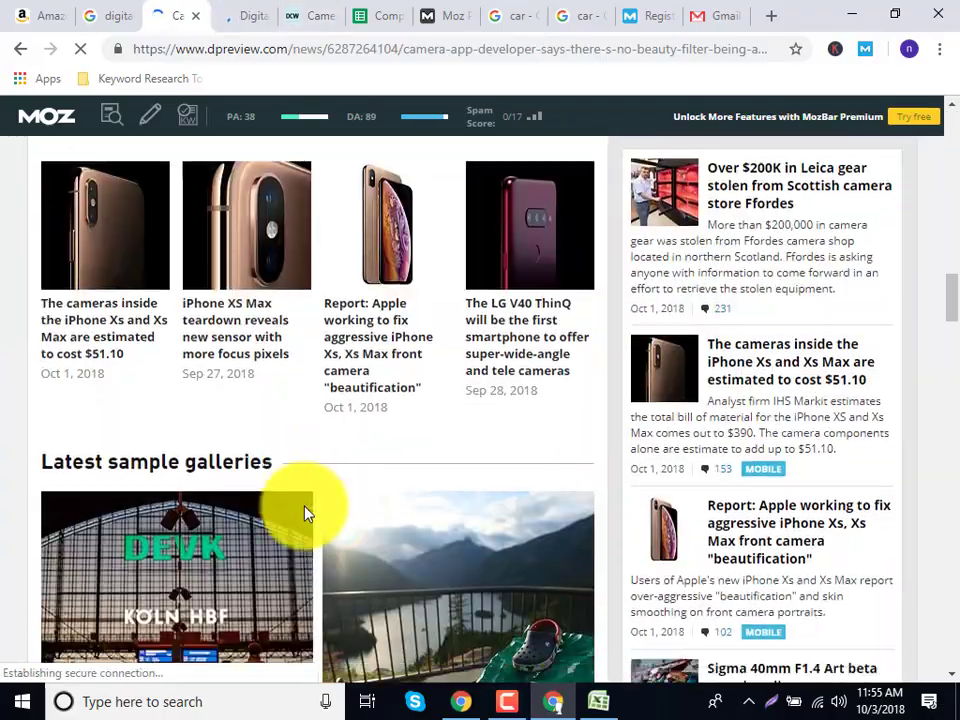
scroll(307, 509, down, 4)
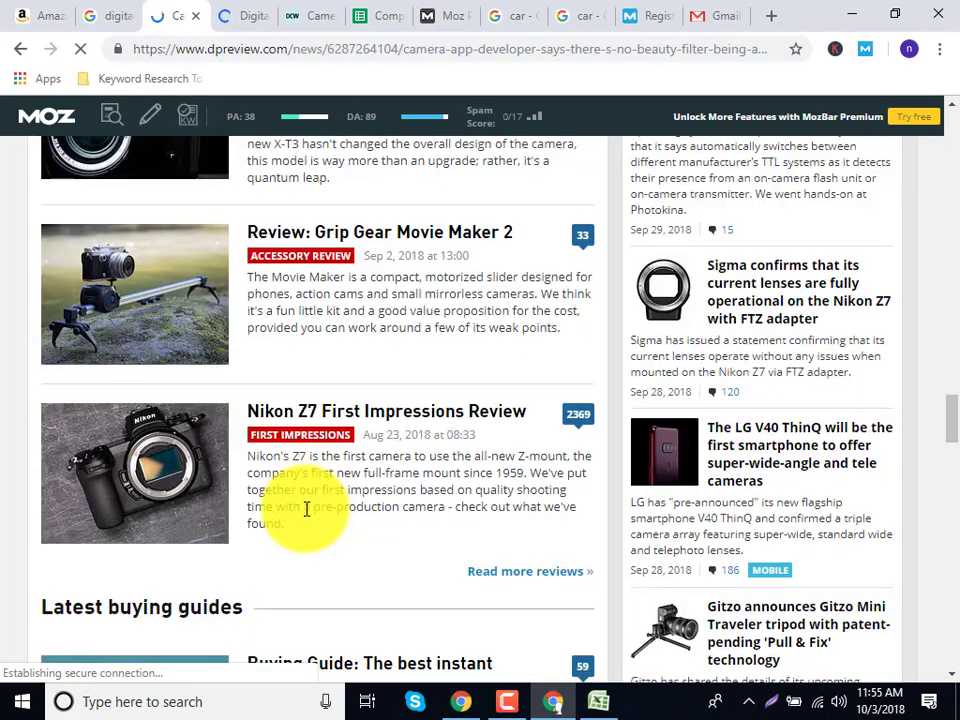
scroll(307, 509, down, 7)
scroll(307, 509, down, 4)
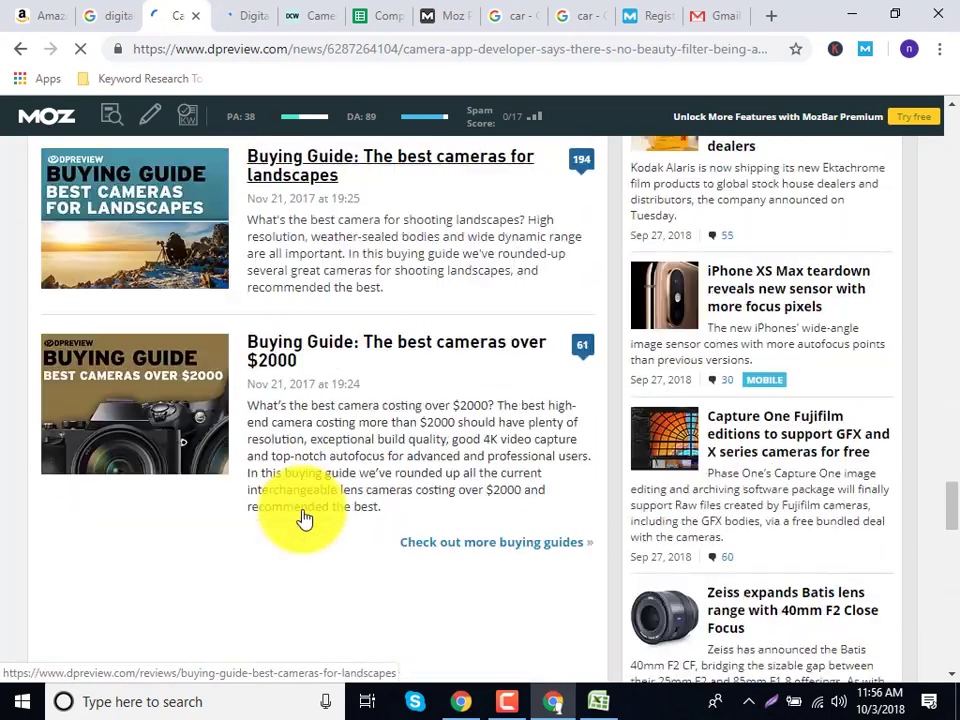
click(364, 15)
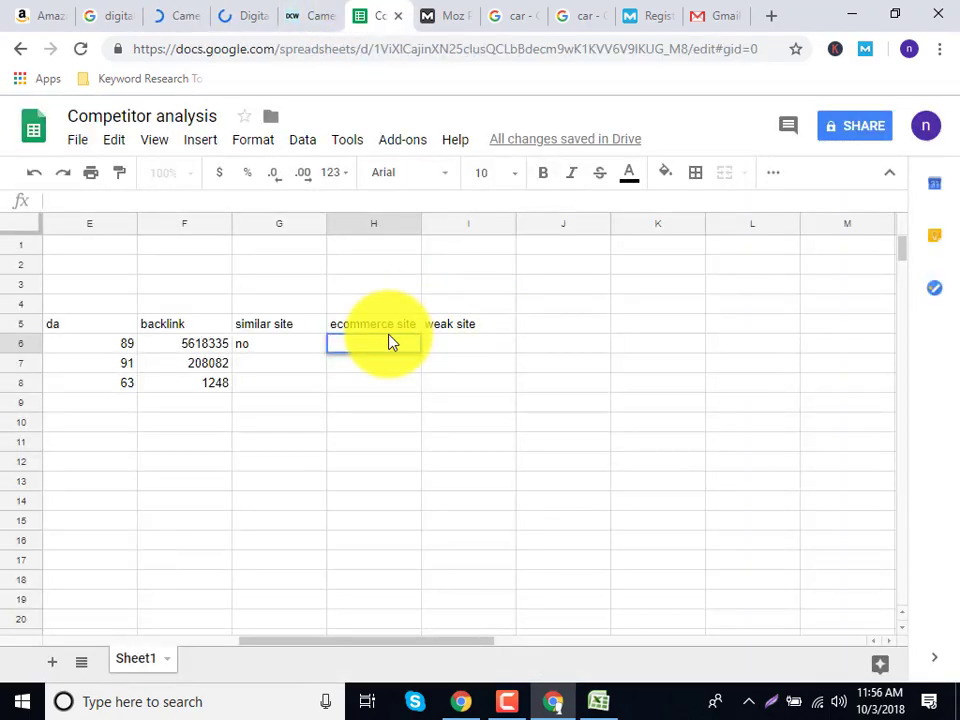
text(no)
Step: Open the pcmag.com digital cameras reviews page and examine its product listings and purchase links to judge whether it is a similar site
click(200, 10)
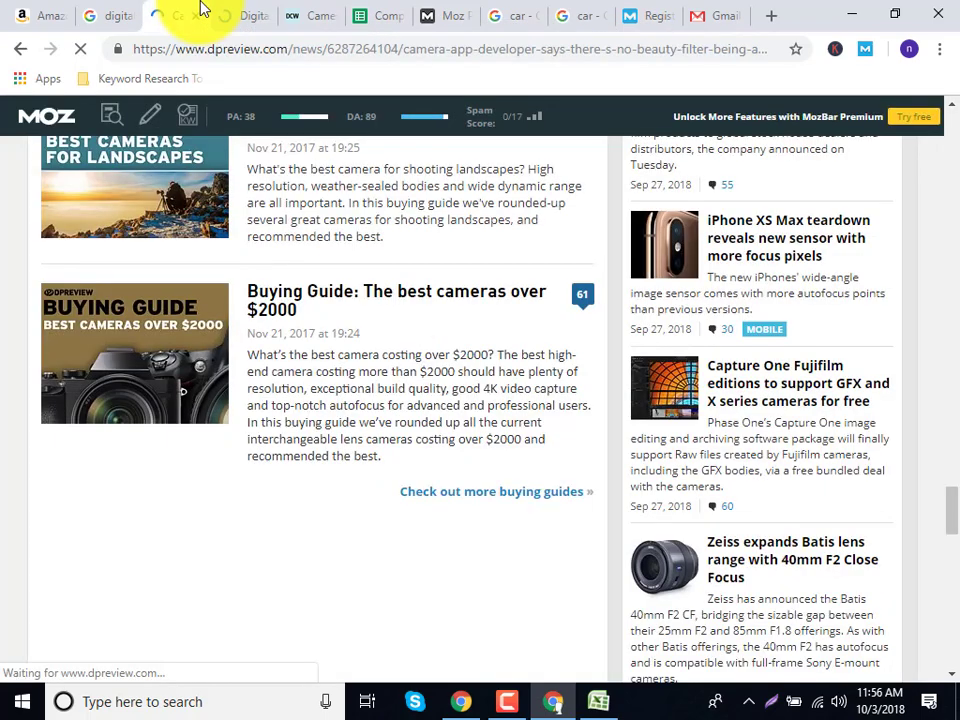
click(228, 9)
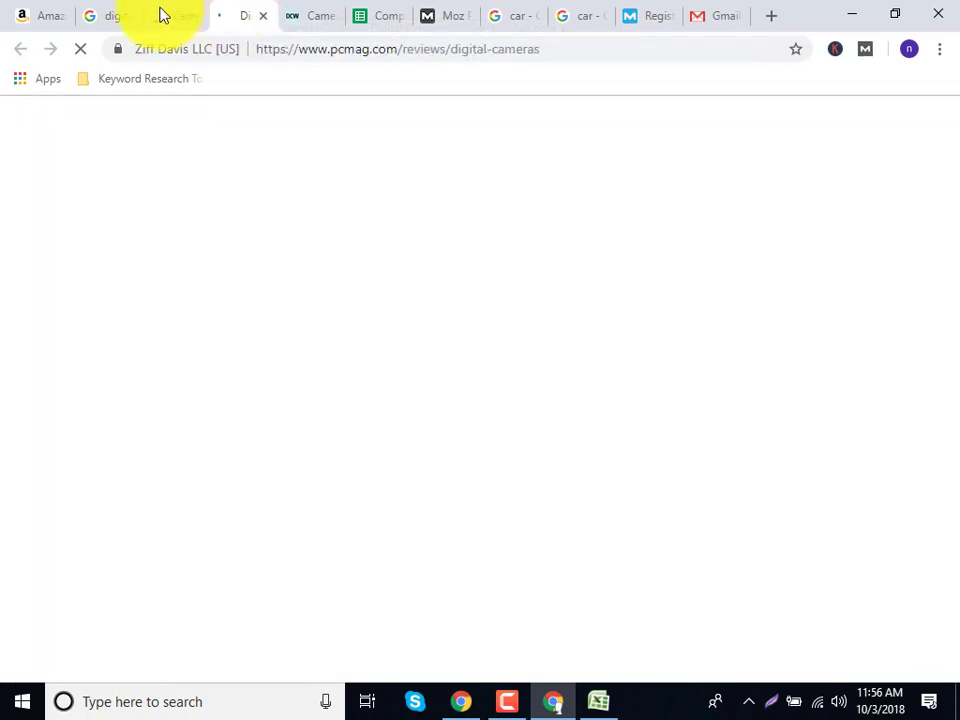
click(170, 12)
click(225, 10)
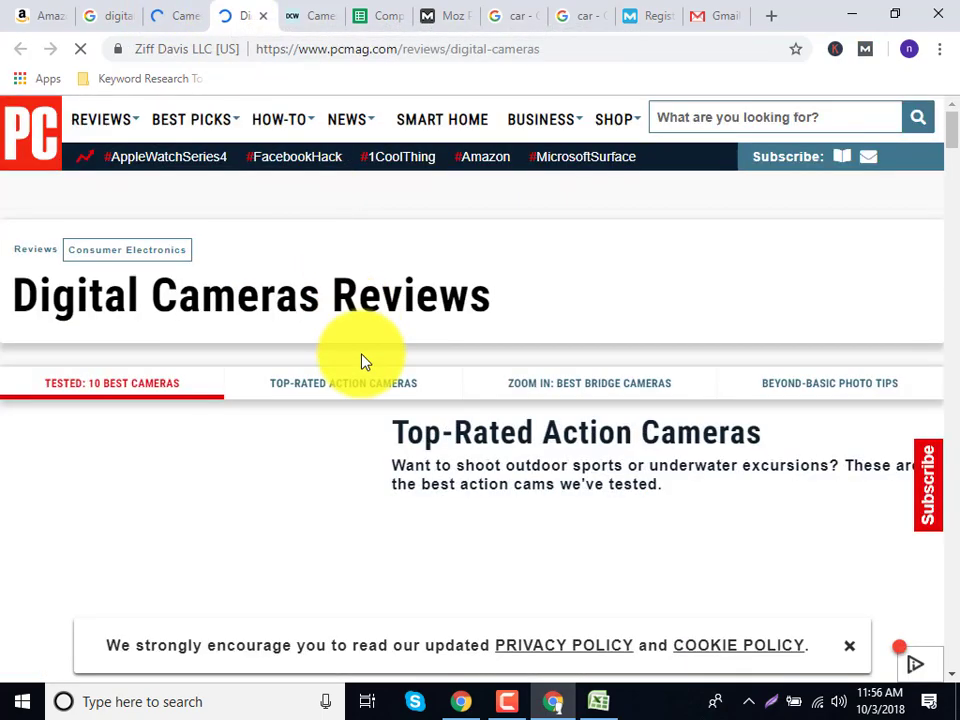
scroll(363, 362, down, 10)
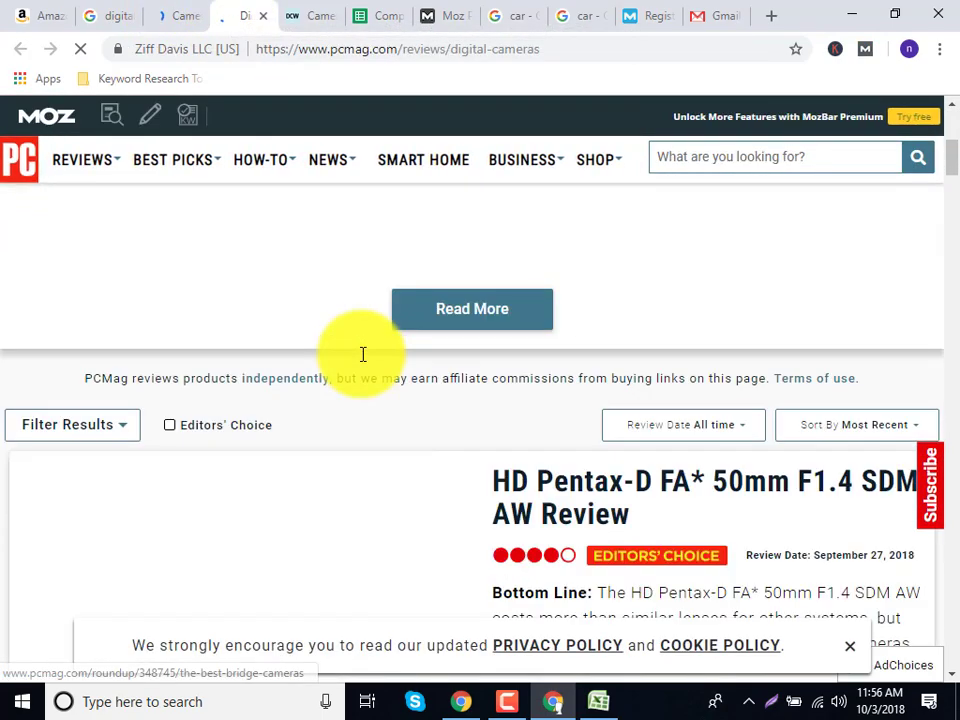
scroll(363, 365, down, 1)
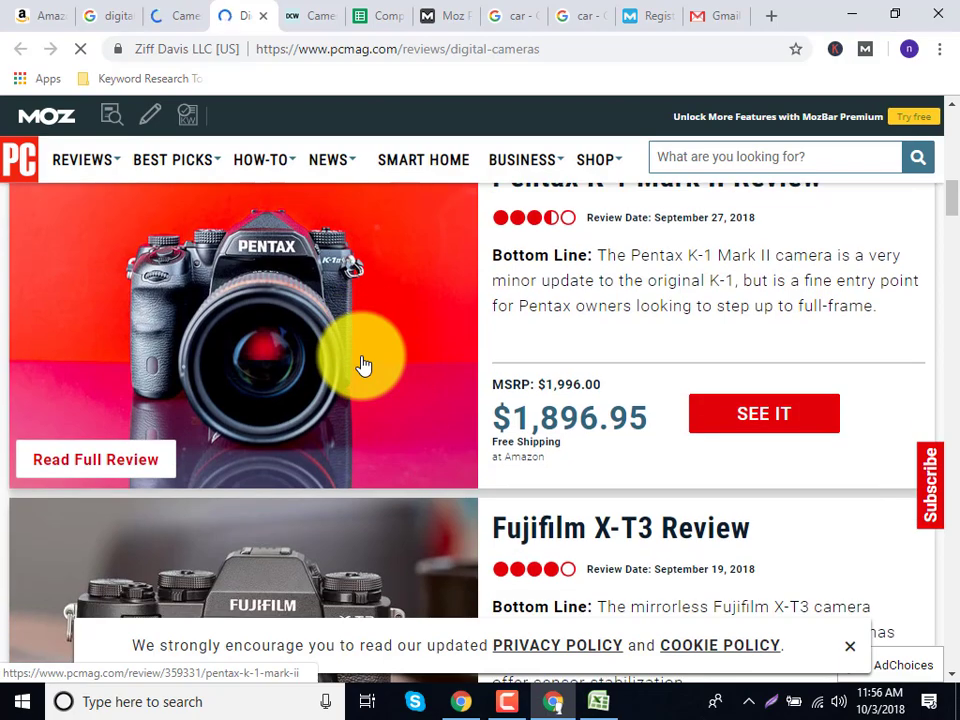
scroll(363, 365, up, 3)
scroll(362, 365, down, 5)
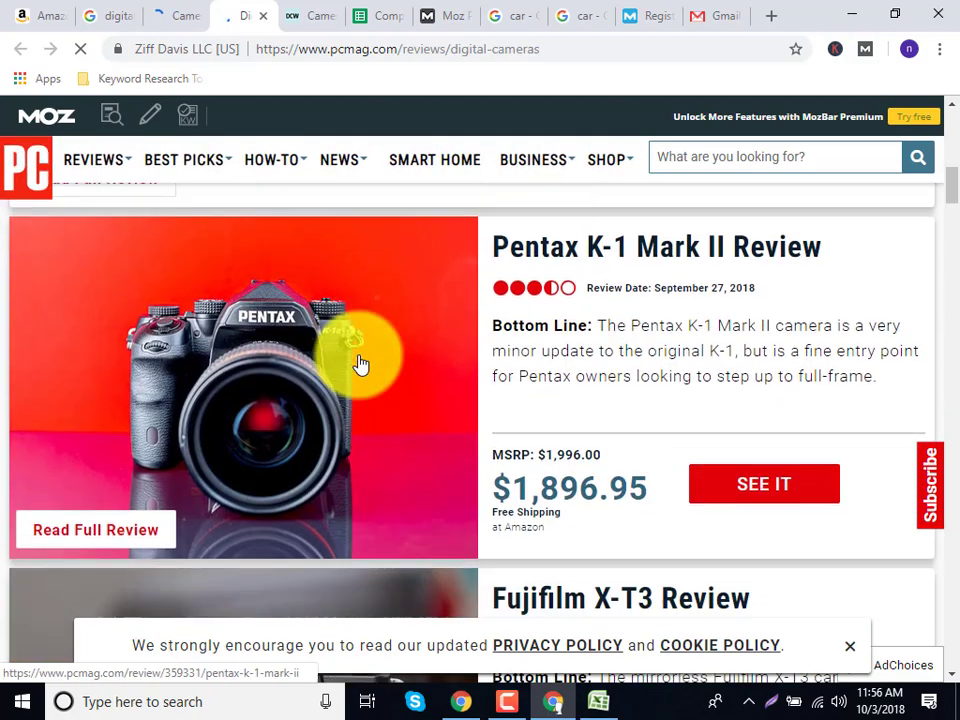
scroll(361, 365, down, 2)
scroll(361, 365, up, 3)
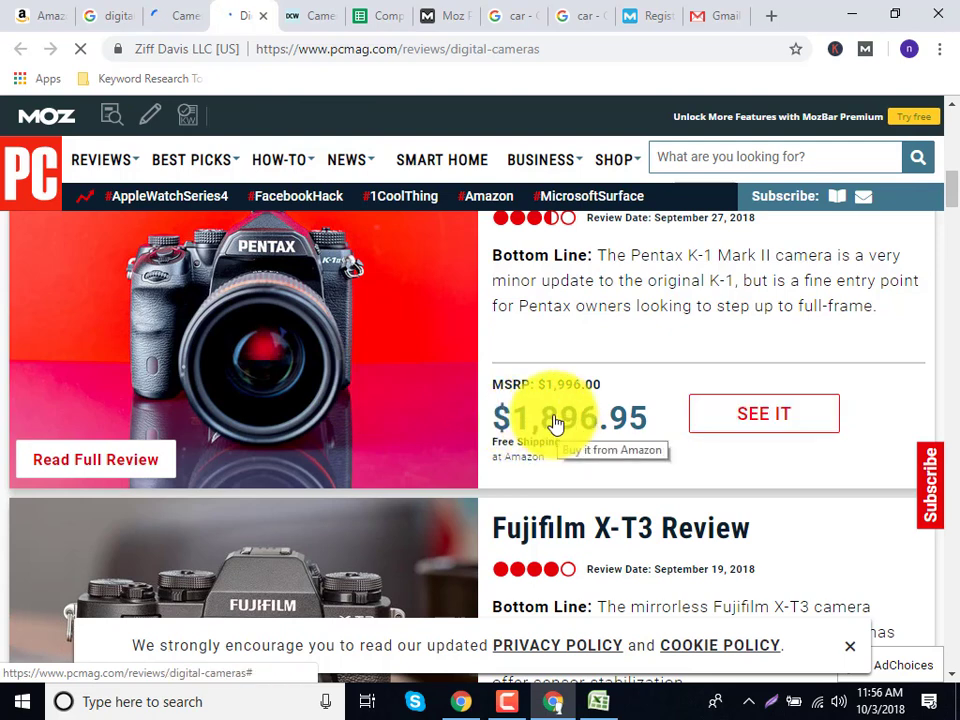
Step: Enter "yes" as the similar site value in cell G7, the second competitor's row of the Competitor analysis sheet
click(380, 22)
click(302, 366)
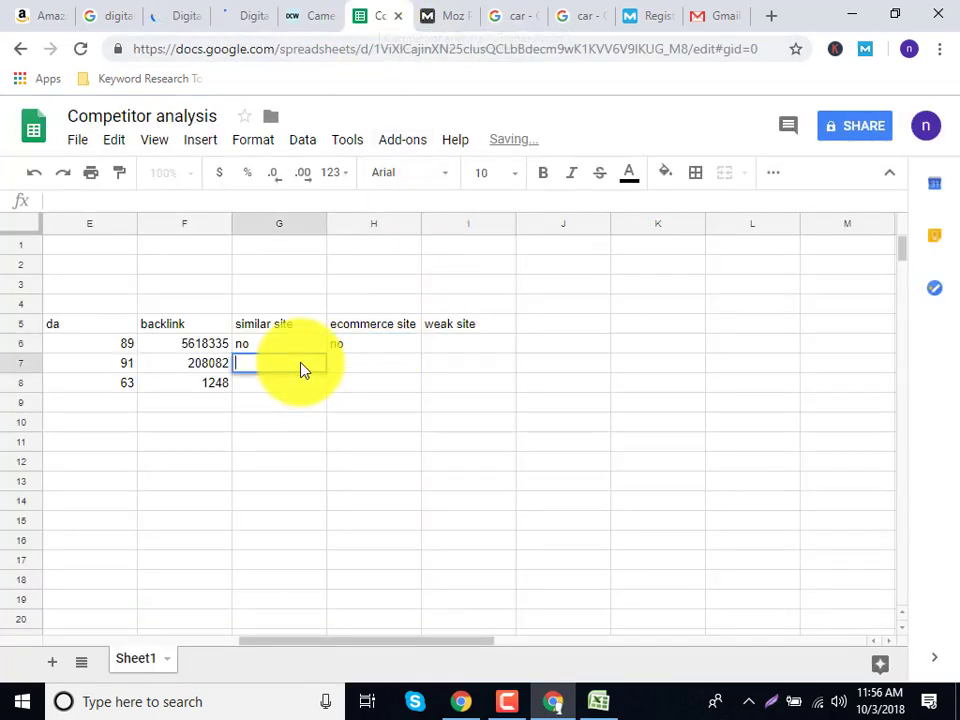
text(yes)
key(Tab)
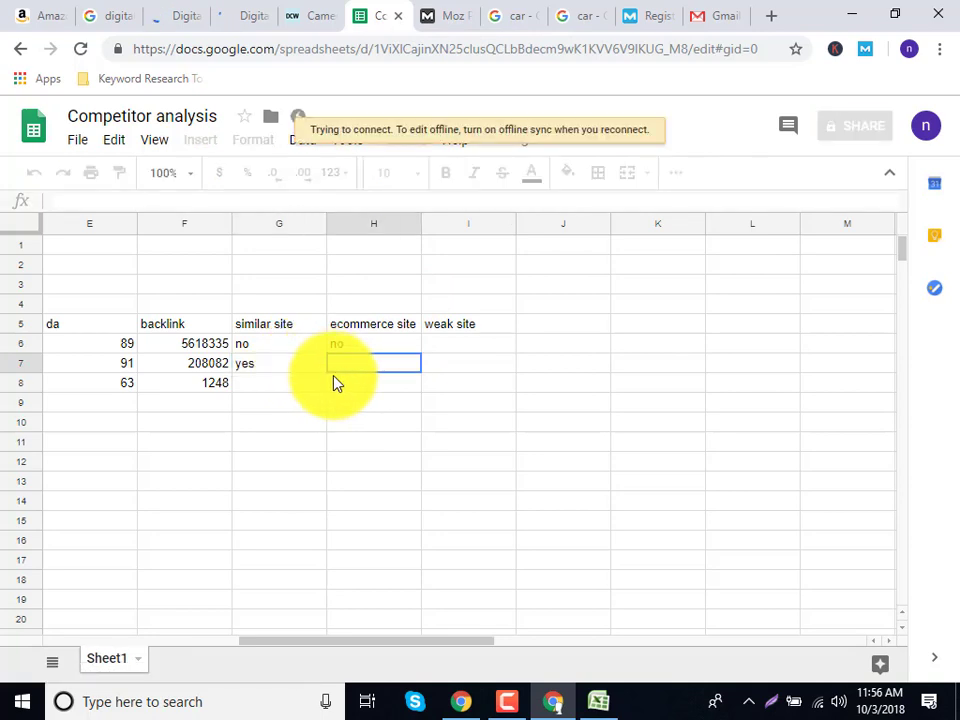
Step: Return to the pcmag.com digital cameras page and examine its Pentax and Fujifilm review entries to judge whether it is an ecommerce site
click(265, 10)
scroll(400, 500, down, 5)
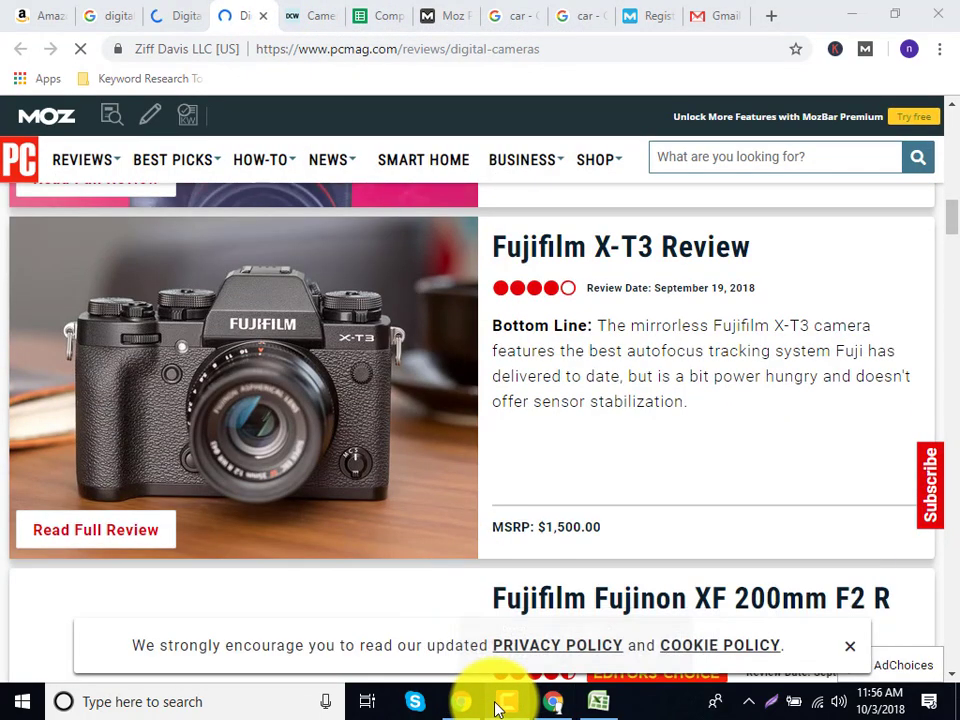
scroll(343, 466, down, 5)
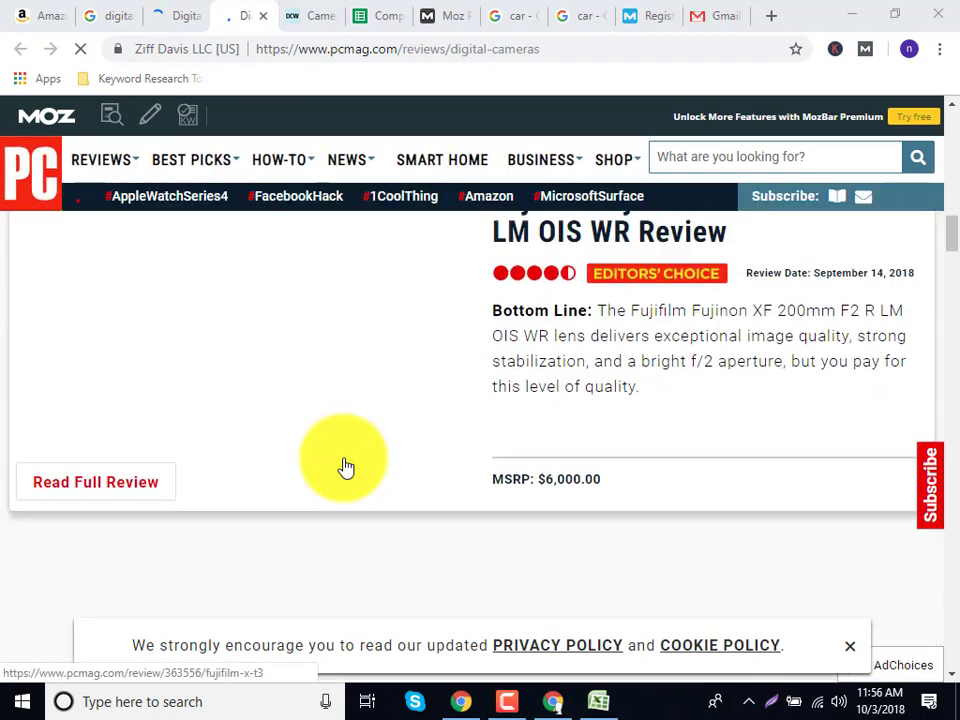
scroll(343, 466, up, 3)
scroll(343, 466, up, 6)
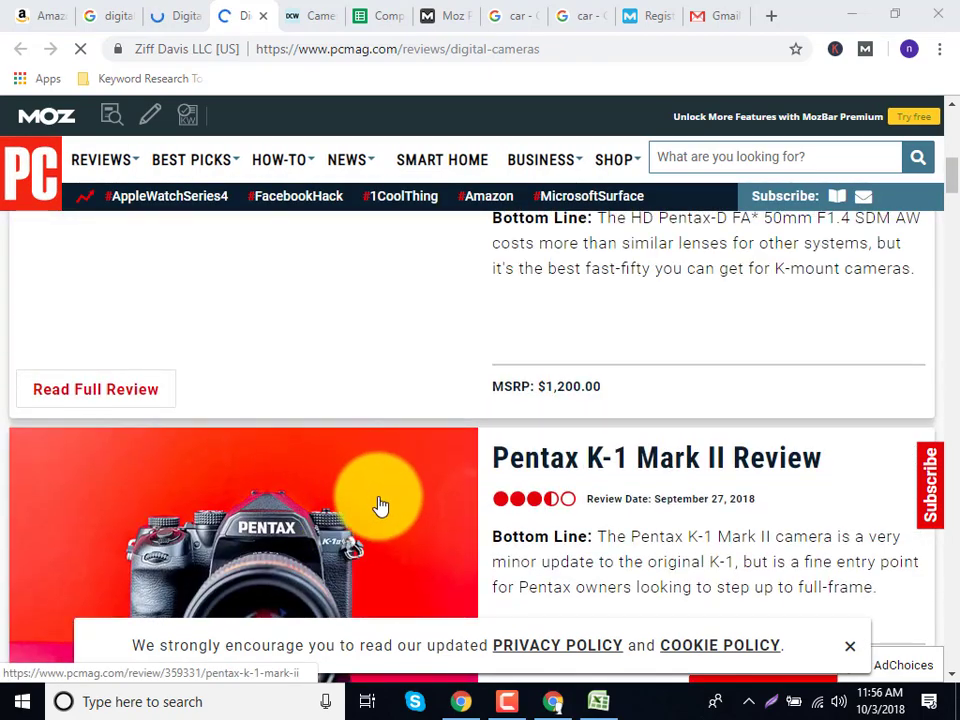
click(519, 706)
click(519, 706)
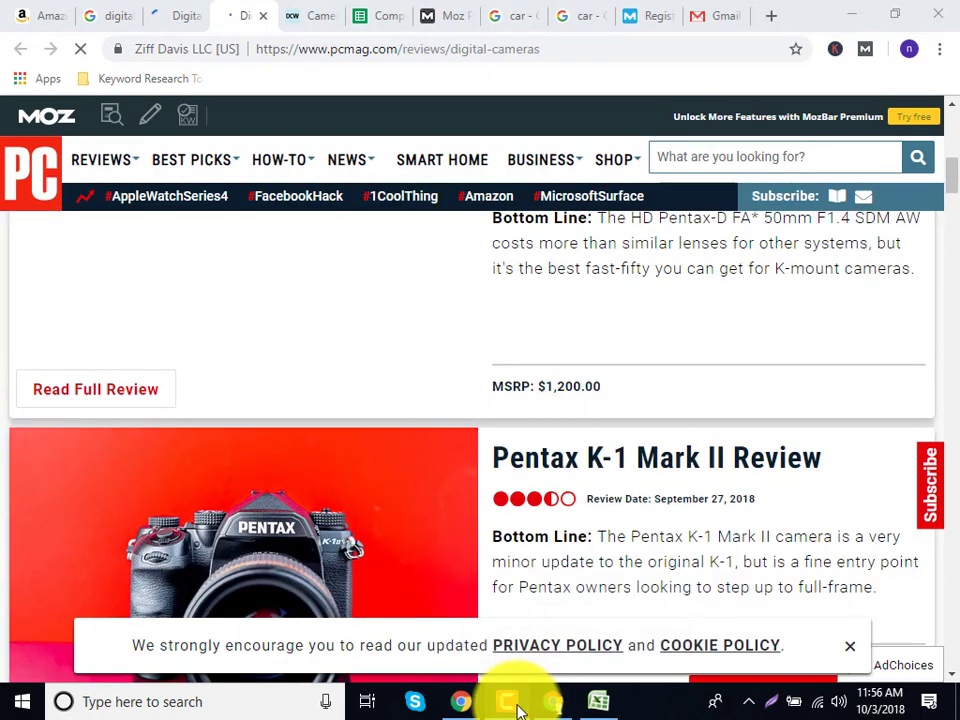
scroll(370, 335, down, 5)
scroll(371, 349, down, 1)
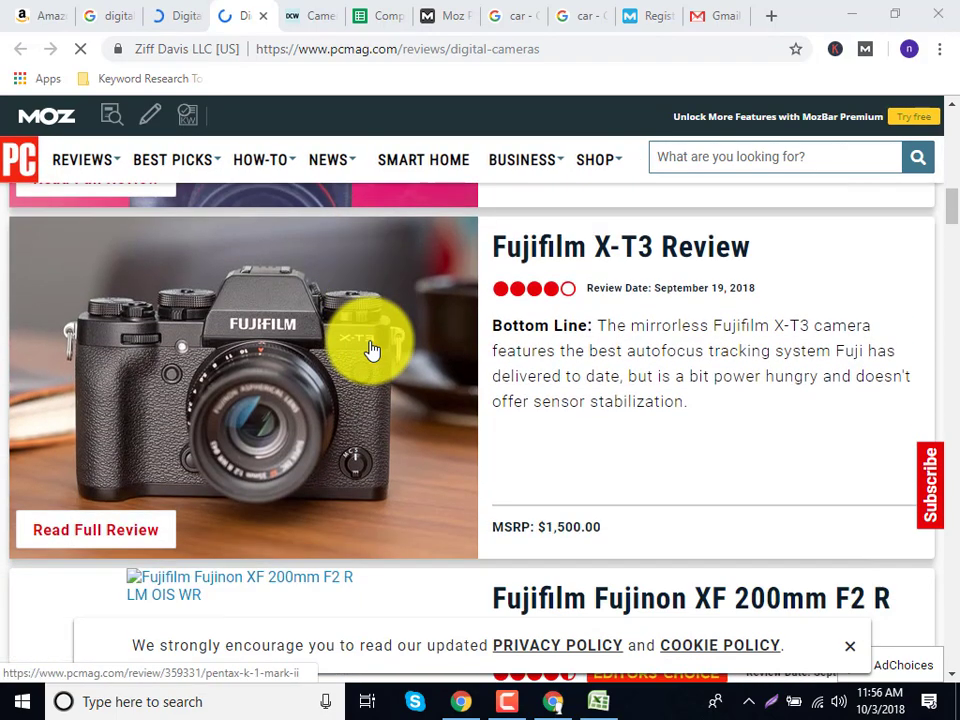
scroll(371, 349, down, 2)
scroll(371, 349, down, 8)
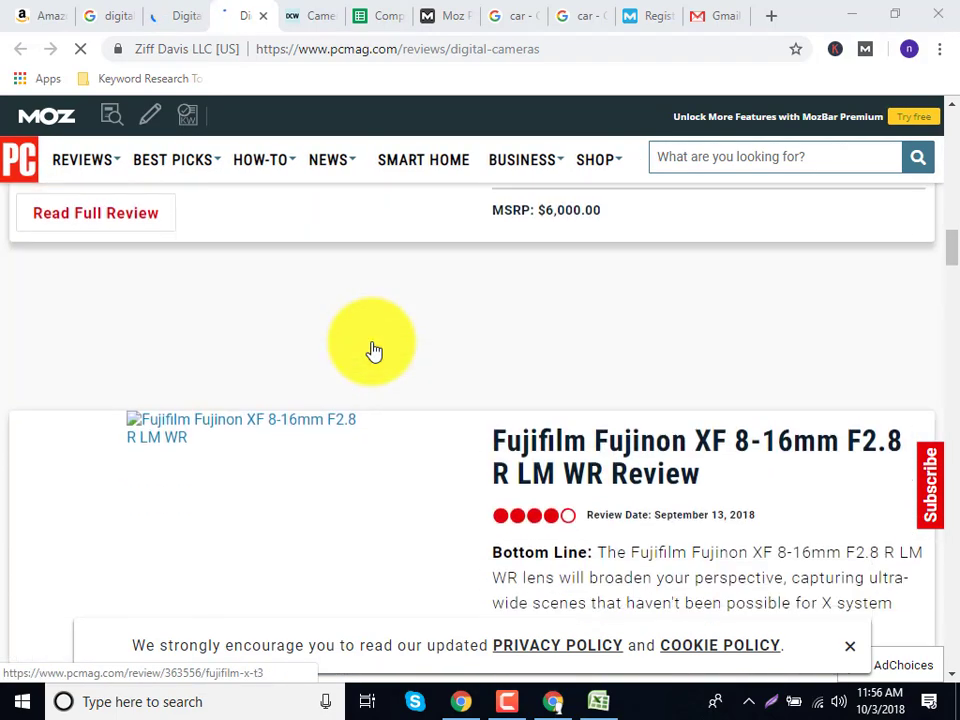
Step: Examine the digitalcameraworld.com reviews page, from its site sections to the end of the review list, to assess the type of site
click(306, 13)
scroll(298, 476, down, 3)
scroll(298, 476, down, 5)
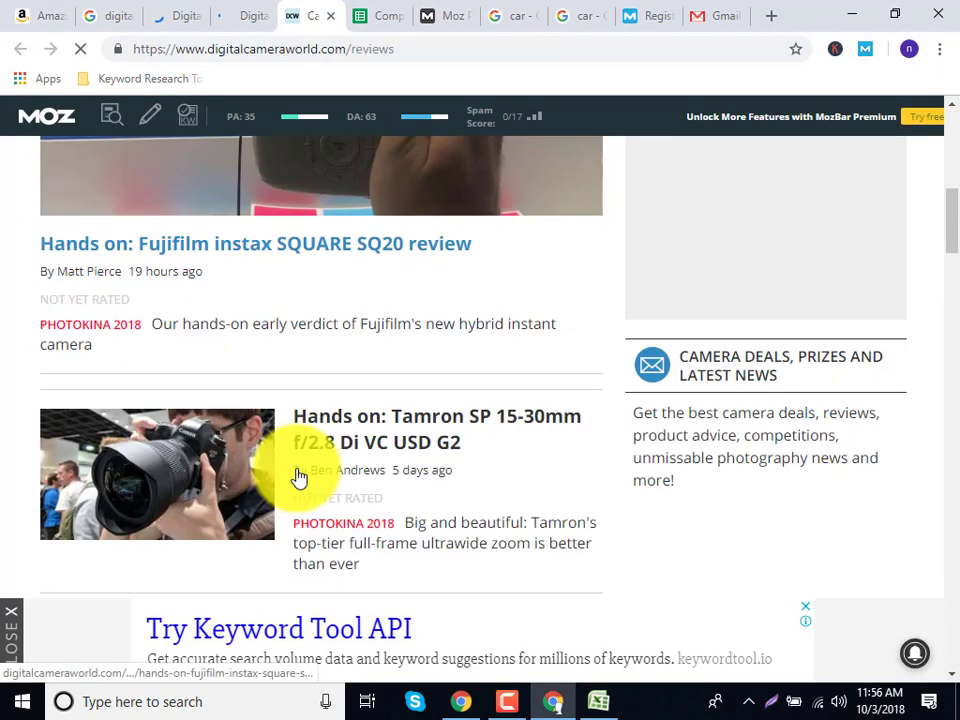
scroll(298, 476, down, 1)
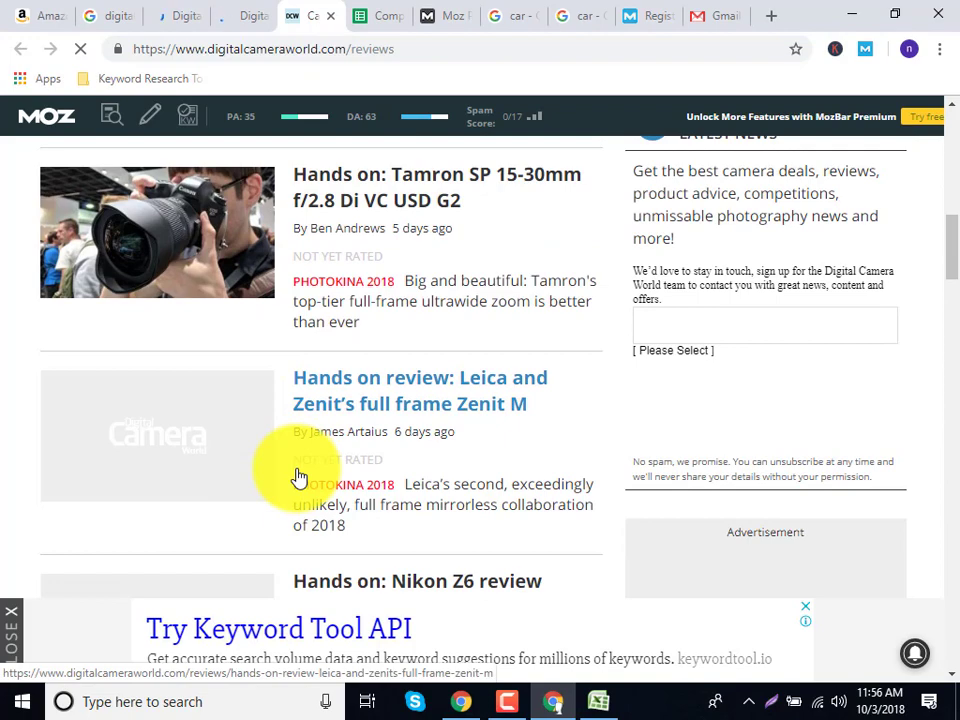
scroll(298, 476, down, 7)
scroll(298, 476, up, 3)
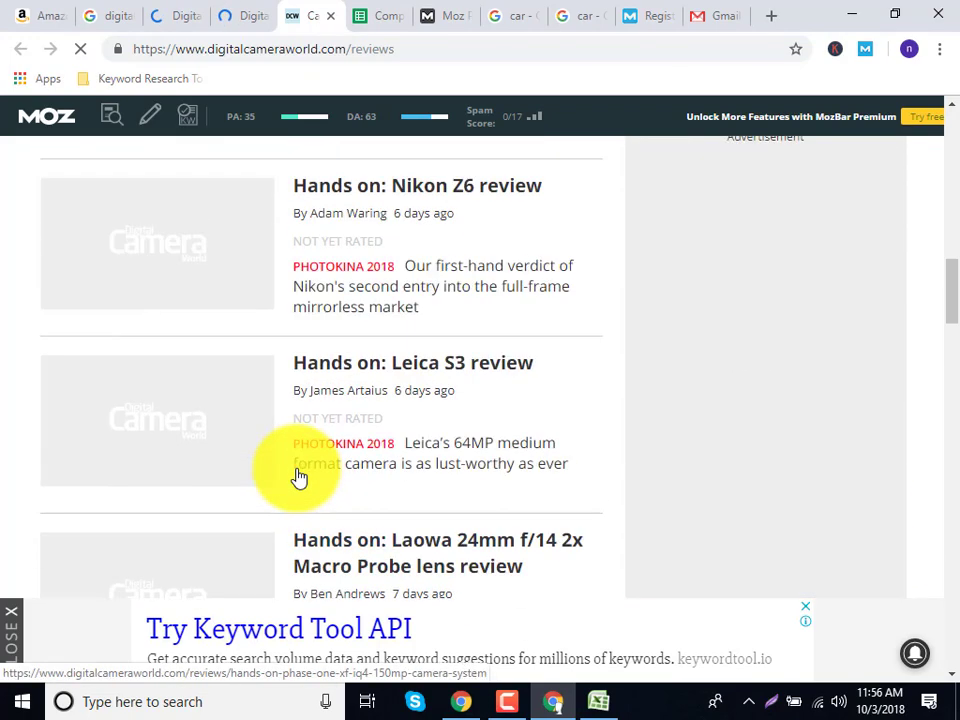
scroll(298, 476, up, 12)
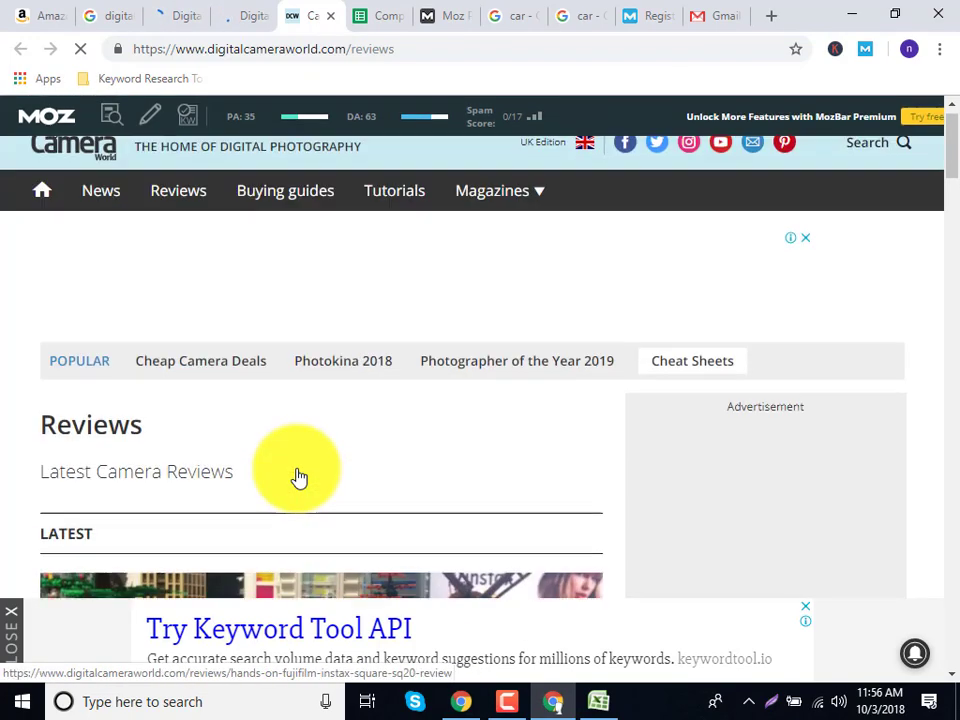
scroll(298, 476, up, 1)
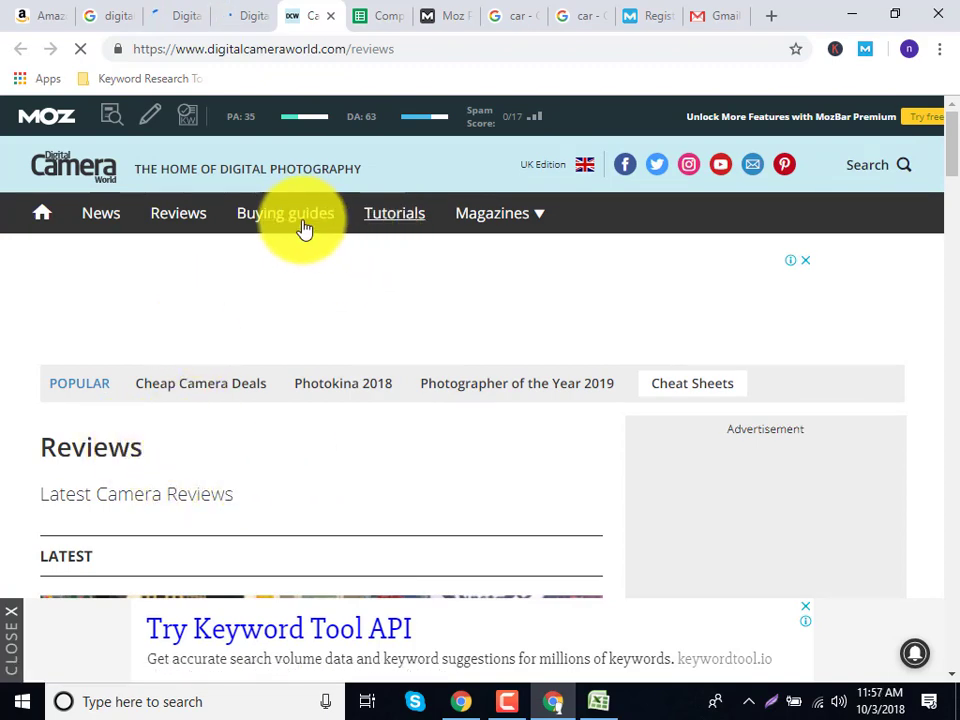
scroll(285, 285, down, 8)
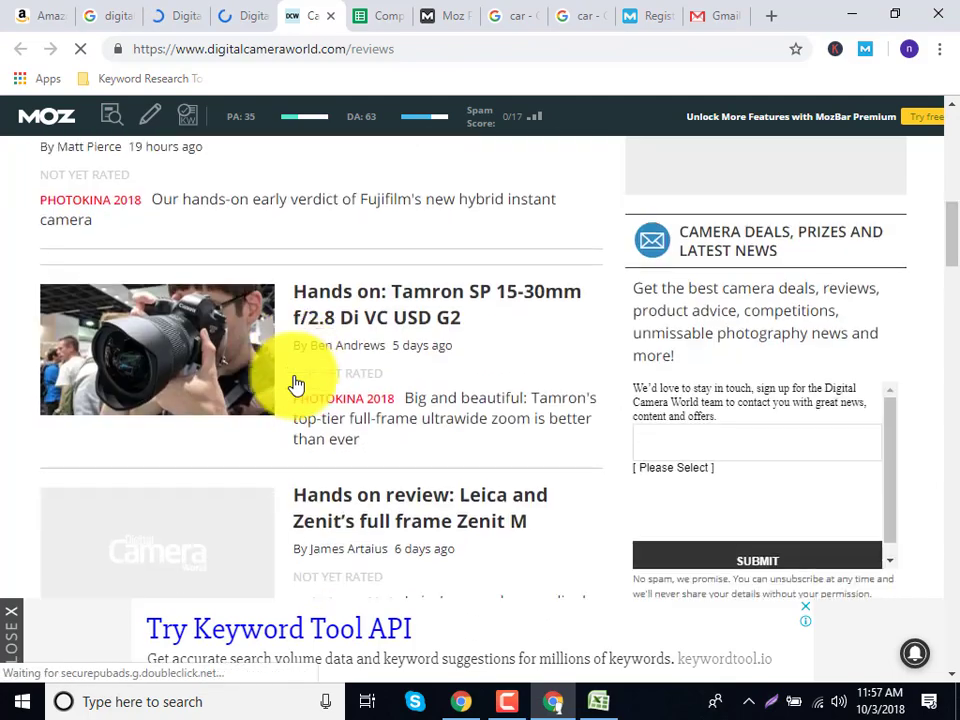
scroll(296, 385, down, 1)
scroll(300, 394, down, 6)
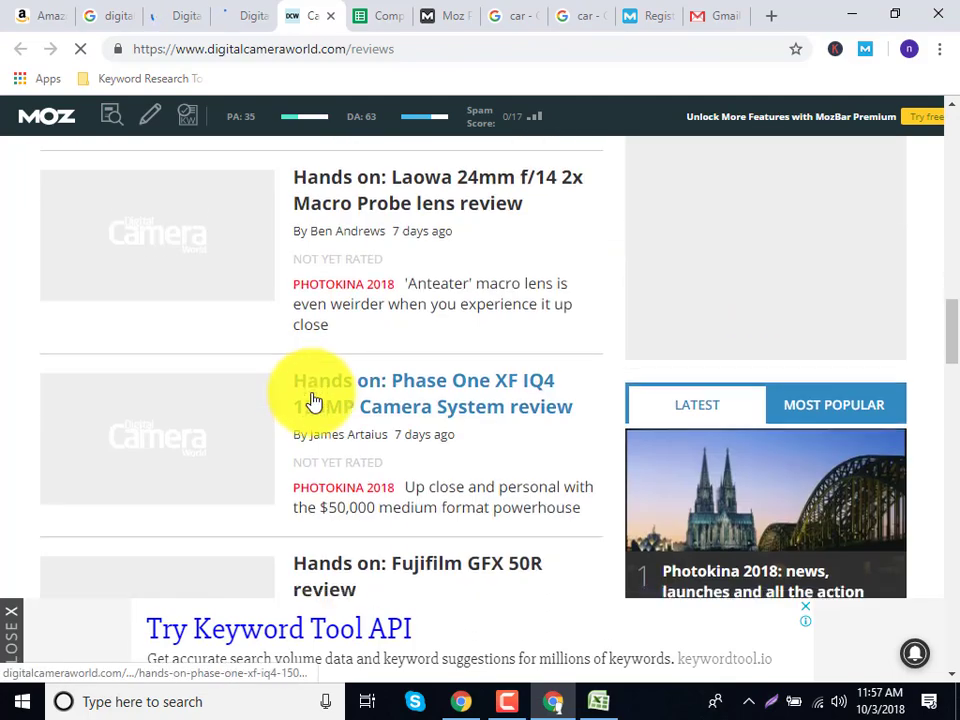
scroll(313, 400, down, 20)
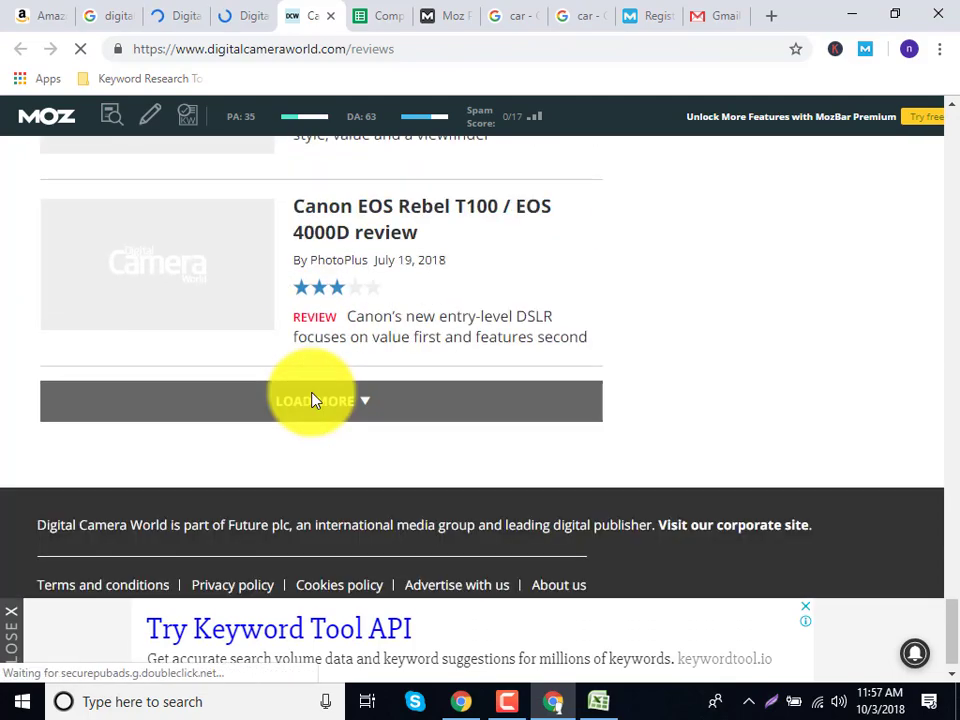
scroll(313, 400, down, 1)
scroll(311, 396, up, 5)
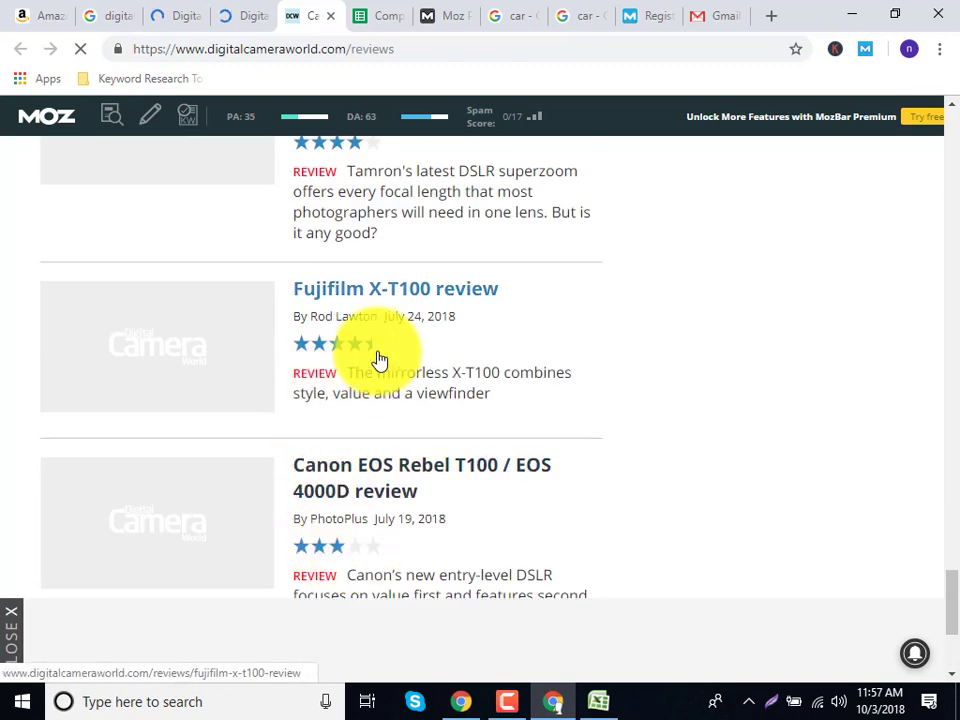
scroll(373, 231, up, 3)
Step: Re-examine the pcmag.com digital camera listings from the Leica review up to the affiliate notice to judge whether it is an ecommerce site
click(242, 14)
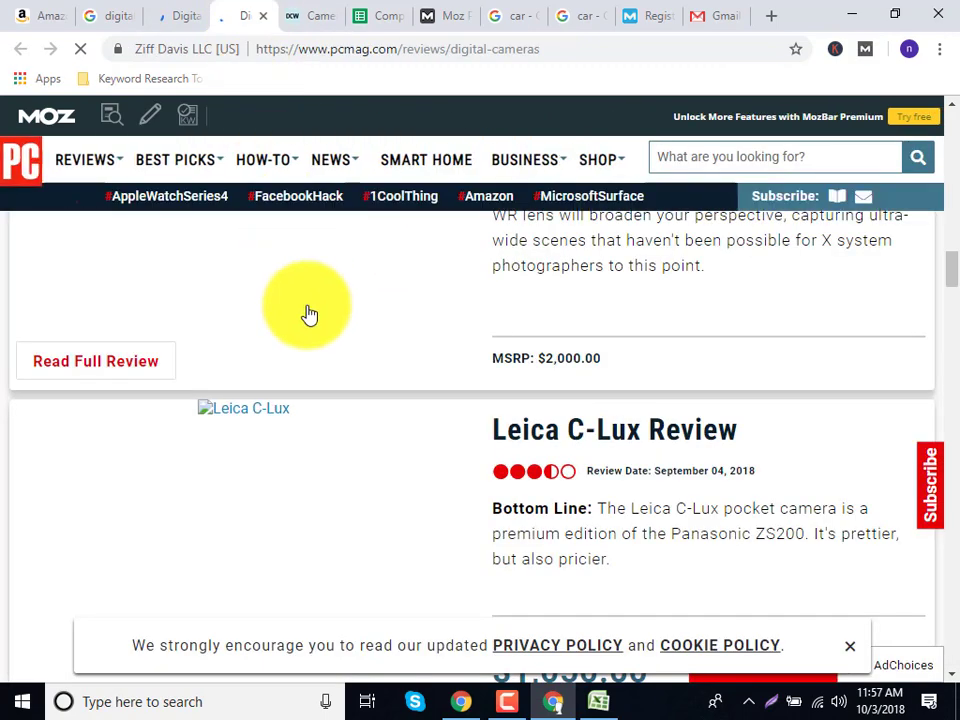
scroll(306, 315, up, 4)
scroll(335, 398, up, 8)
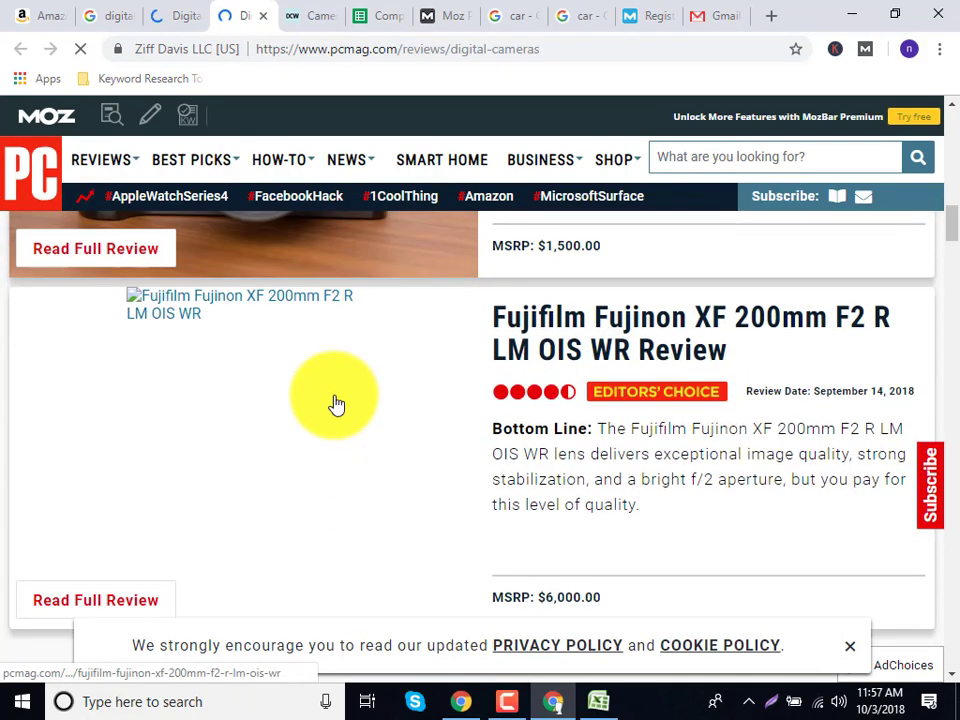
scroll(353, 416, up, 3)
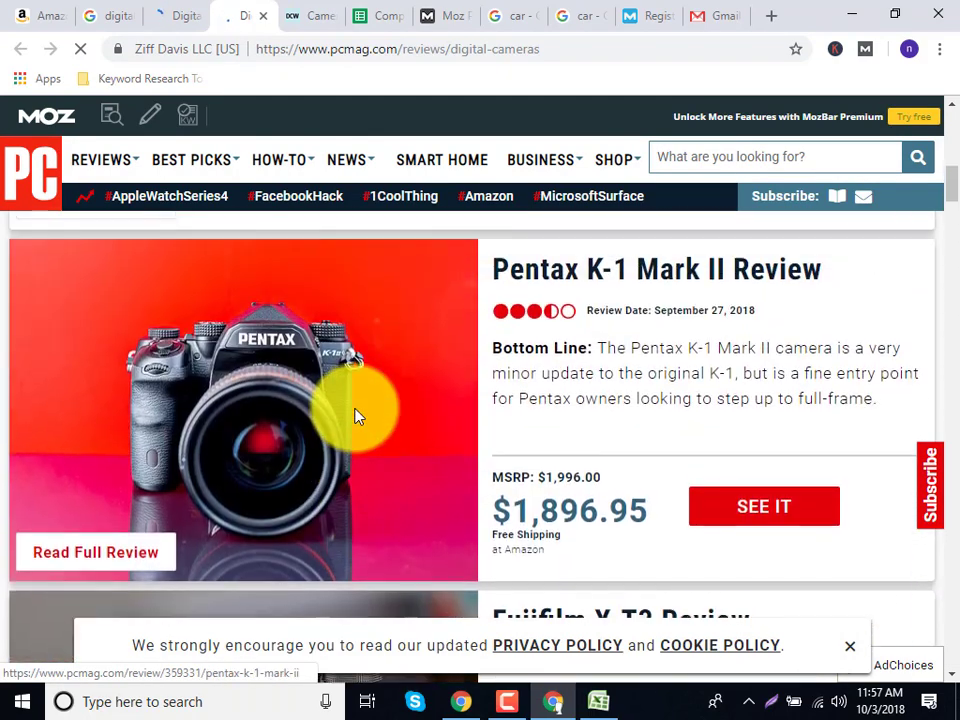
scroll(640, 433, up, 1)
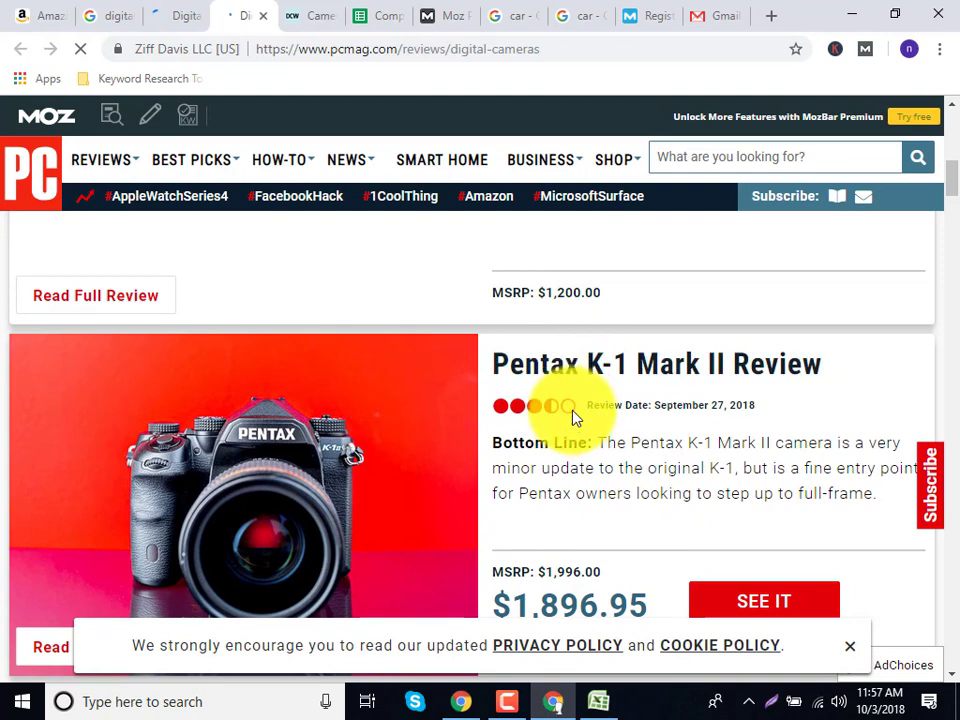
scroll(575, 415, up, 4)
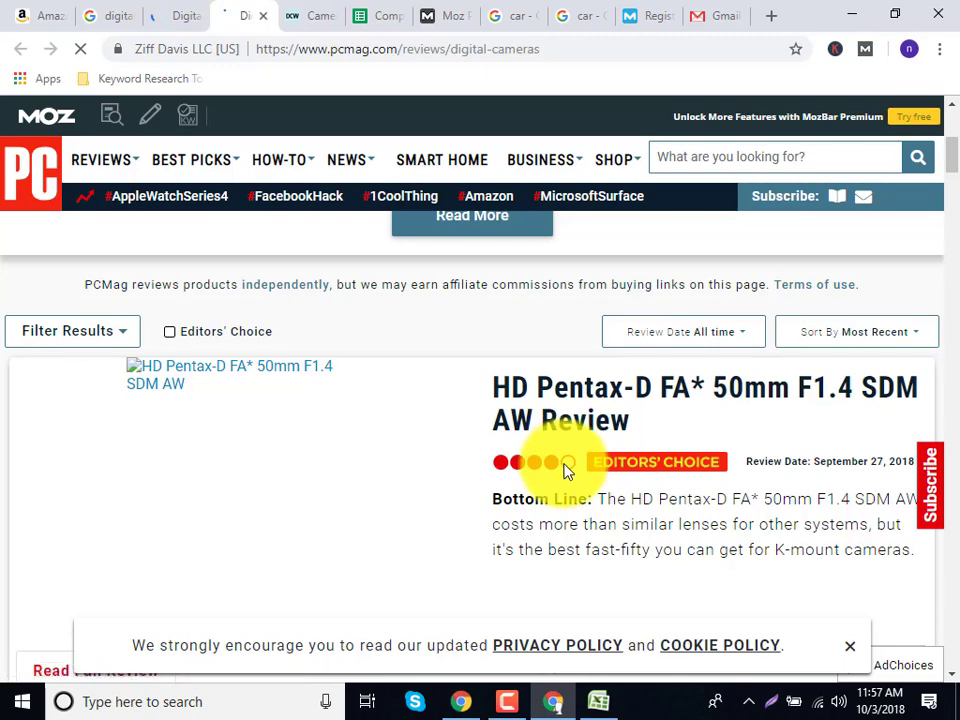
click(305, 15)
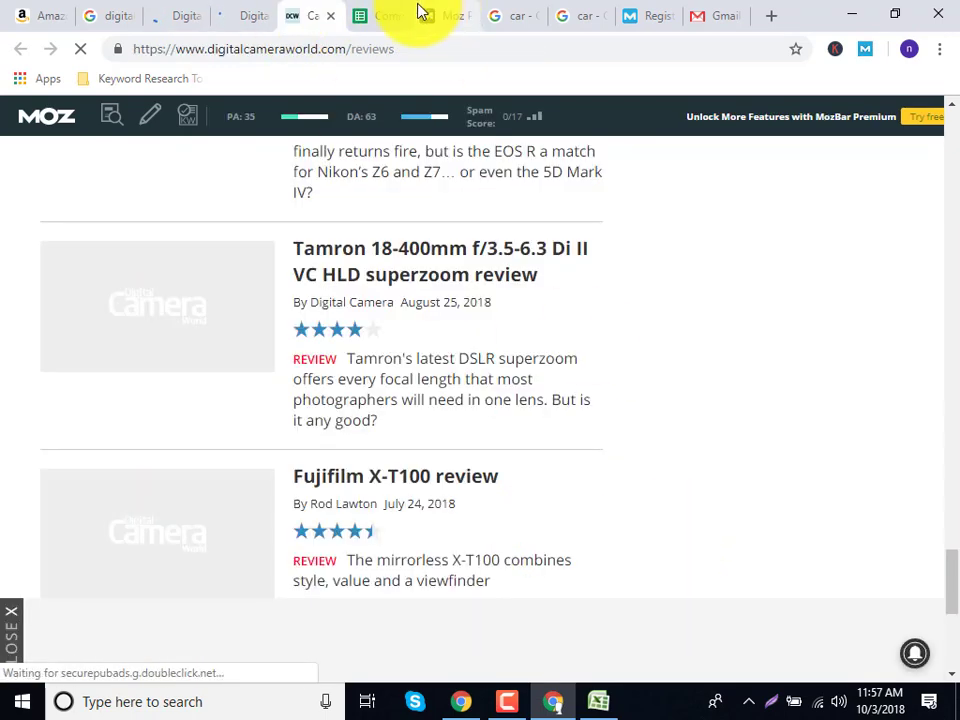
click(388, 12)
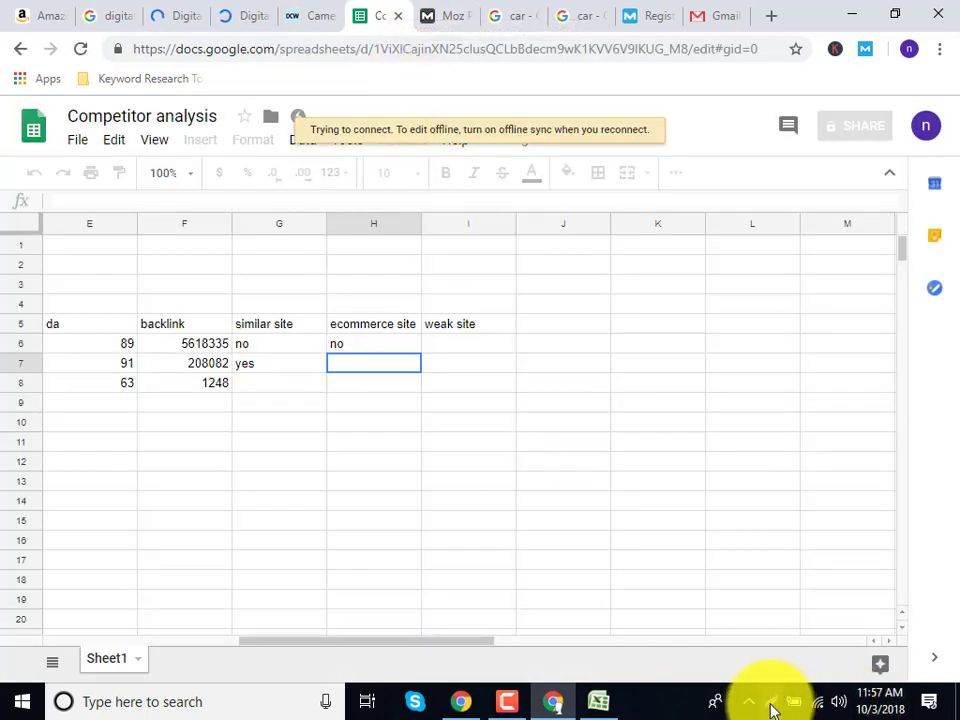
click(507, 701)
click(808, 622)
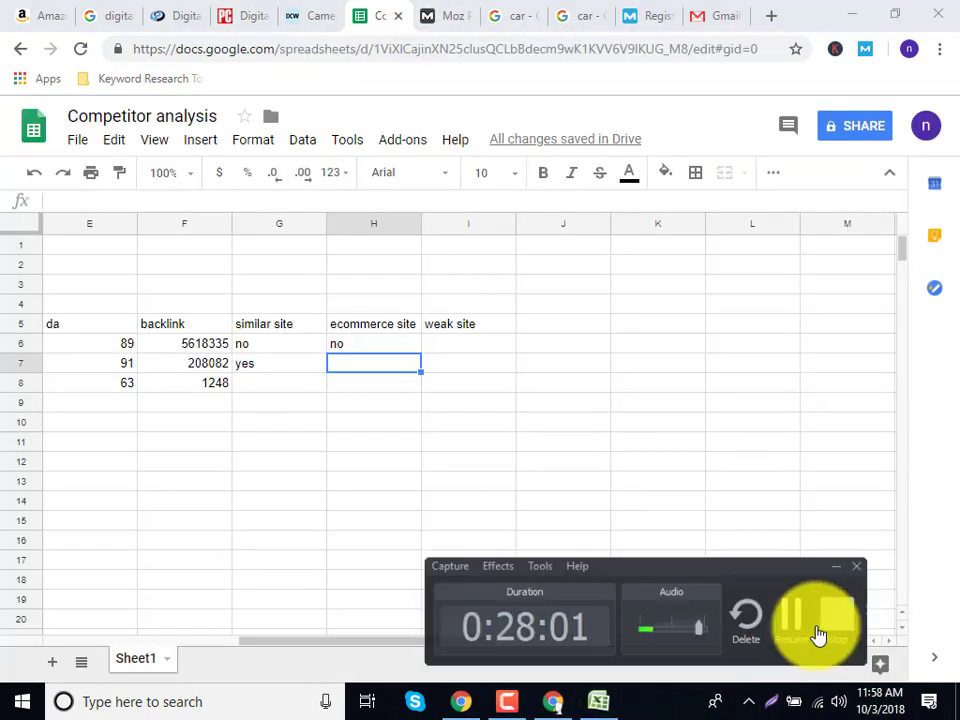
click(816, 636)
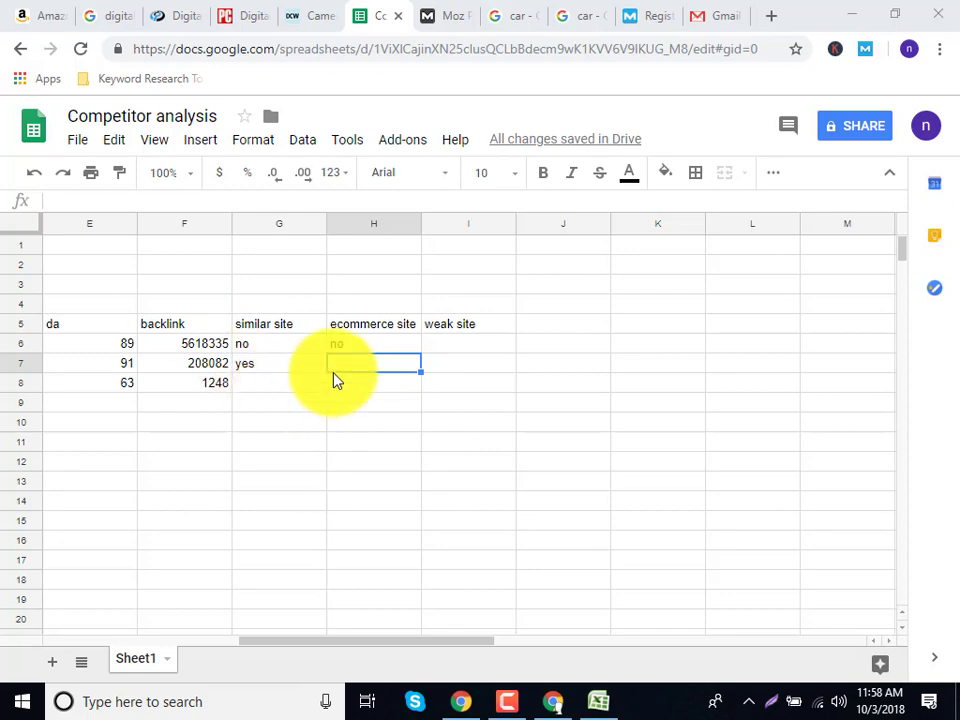
Step: Check the pcmag.com listings once more and enter "yes" as its ecommerce site value in cell H7 of the Competitor analysis sheet
click(243, 15)
scroll(570, 484, down, 1)
scroll(590, 482, down, 3)
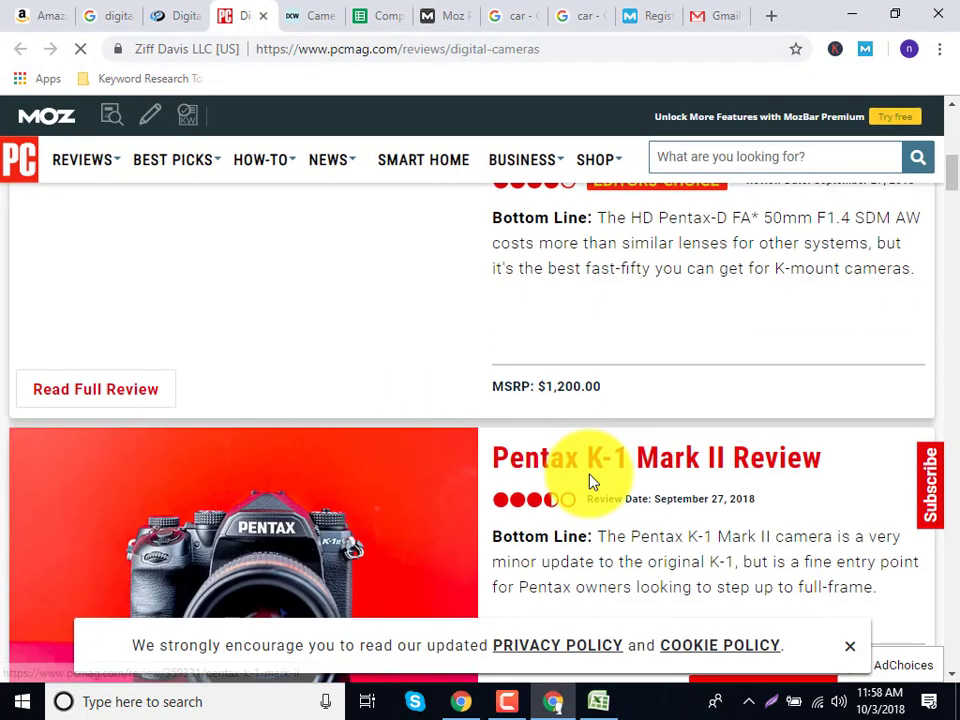
scroll(591, 483, down, 3)
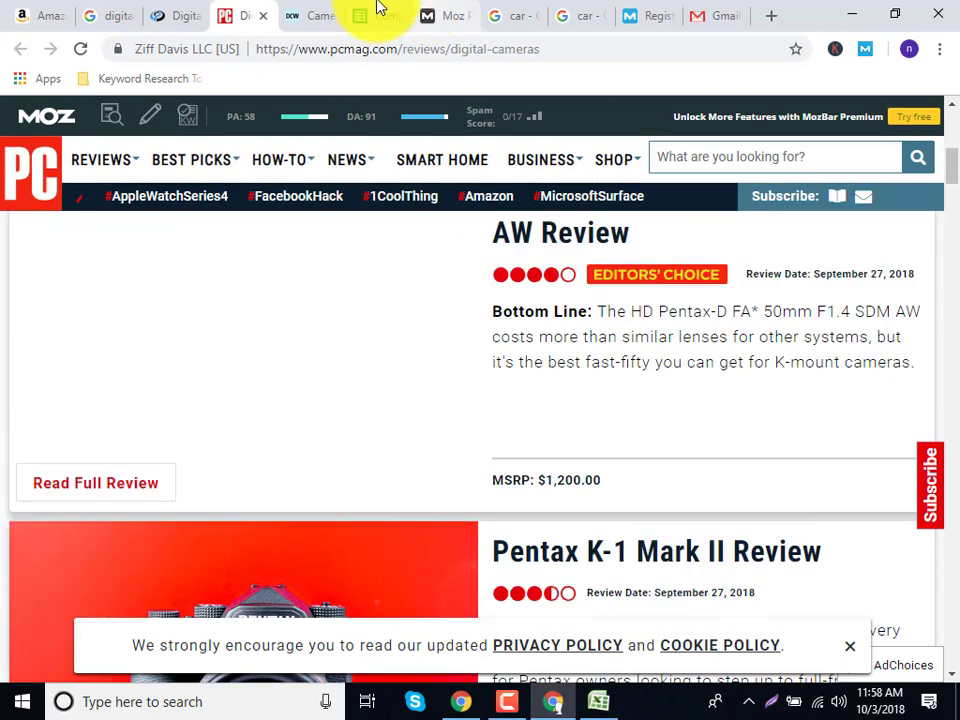
click(380, 15)
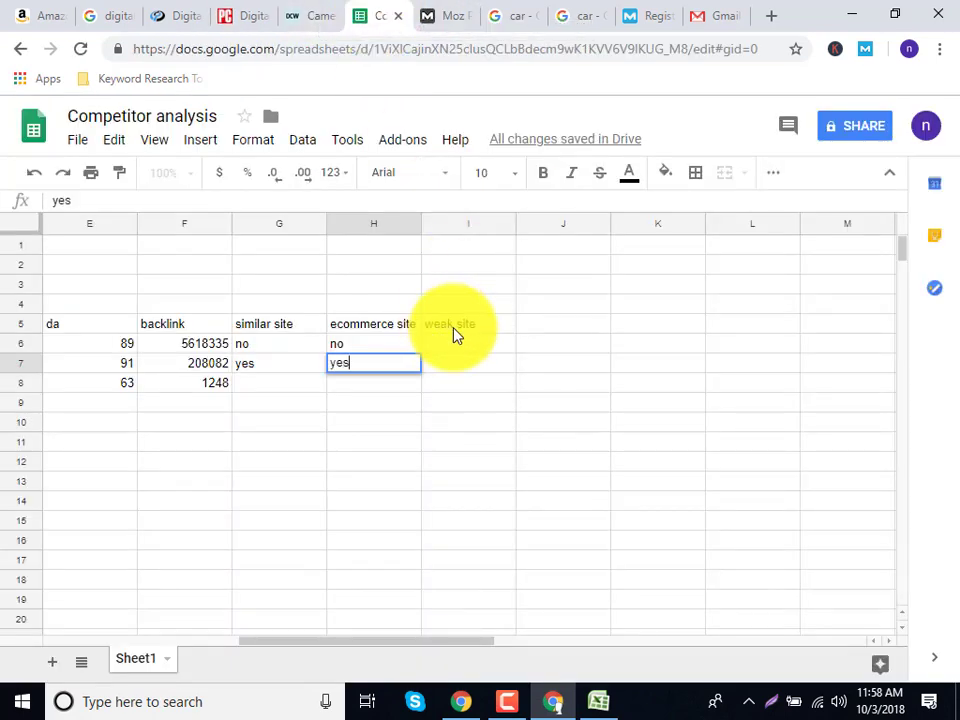
click(507, 702)
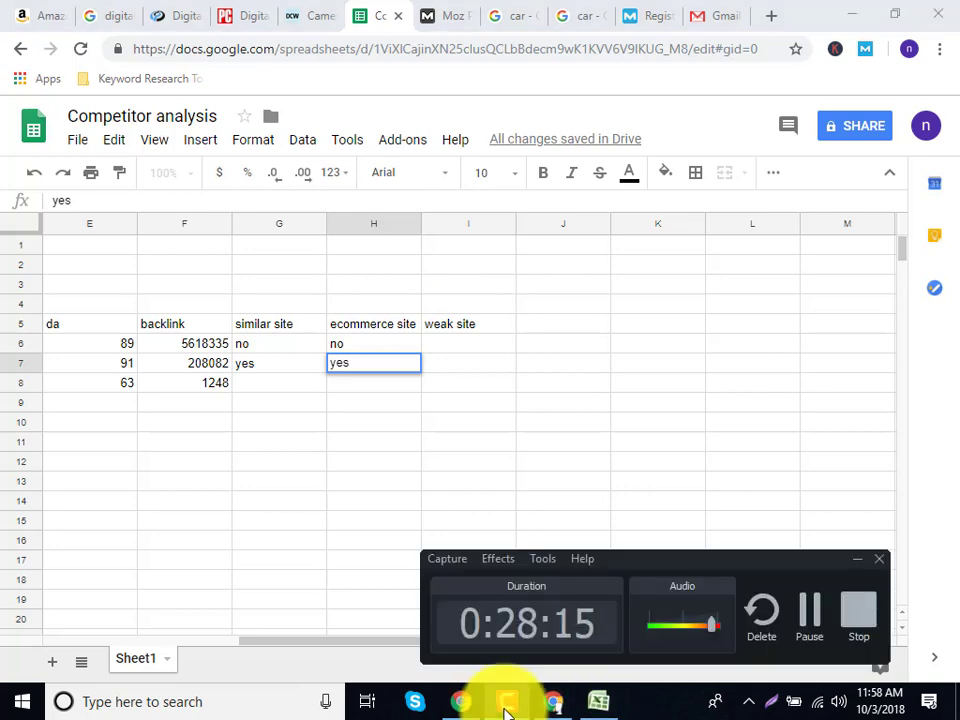
click(507, 702)
Step: Enter "yes" for similar site in G8 and "no" for ecommerce site in H8, the third competitor's row
double_click(279, 390)
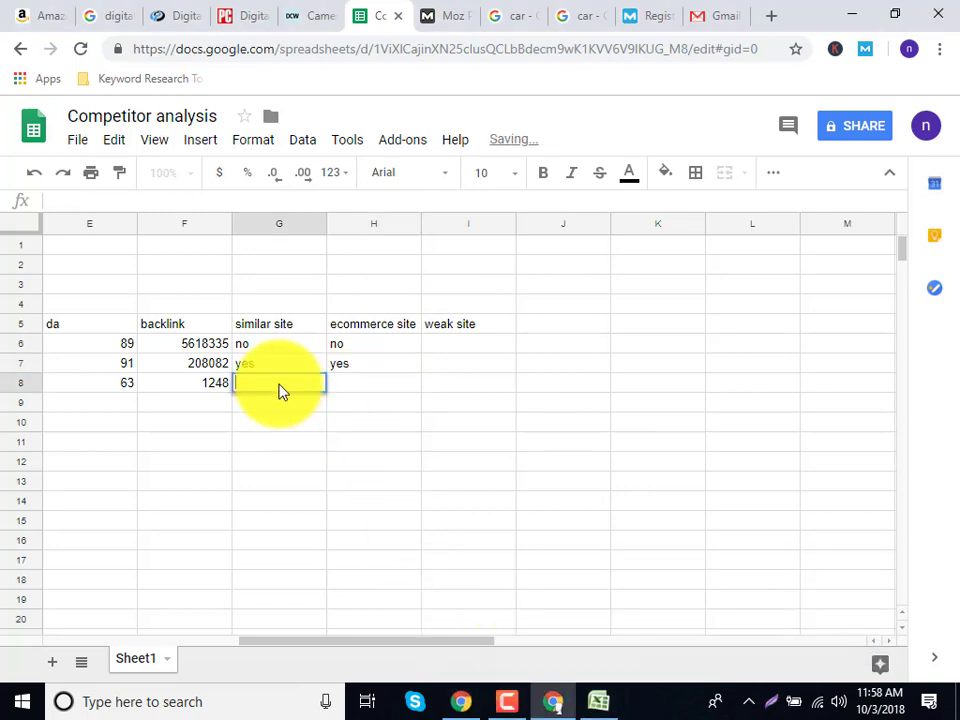
click(291, 12)
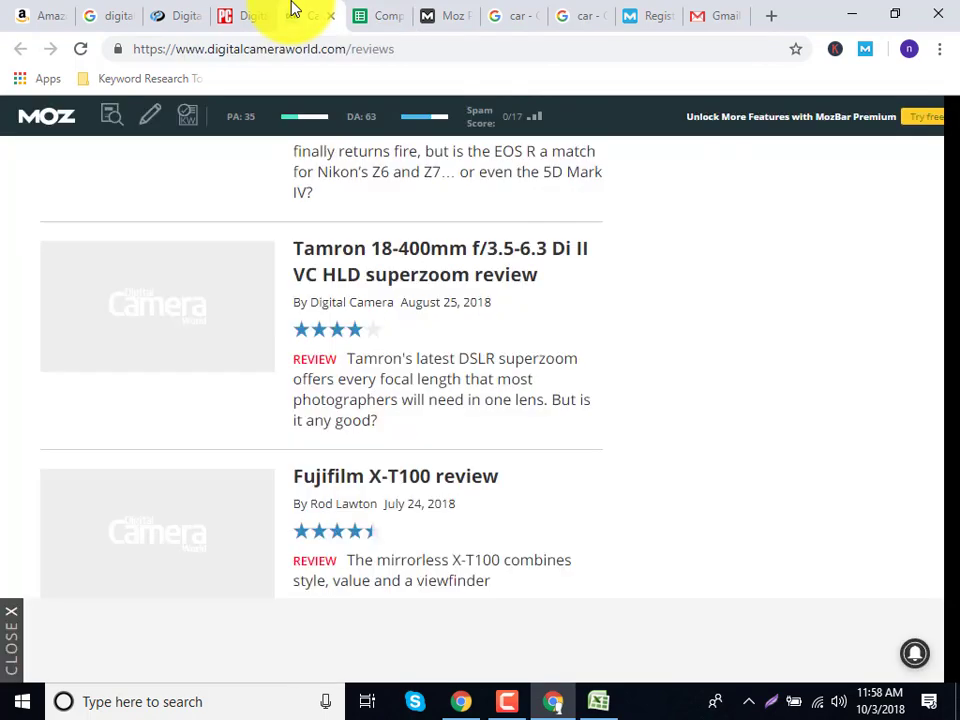
click(372, 10)
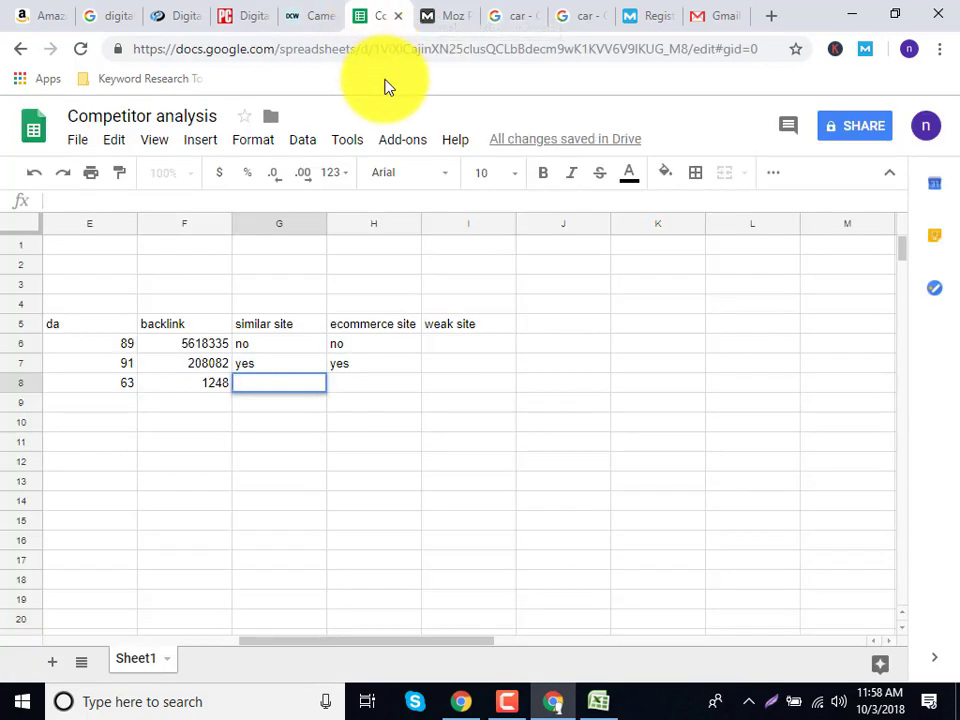
key(Tab)
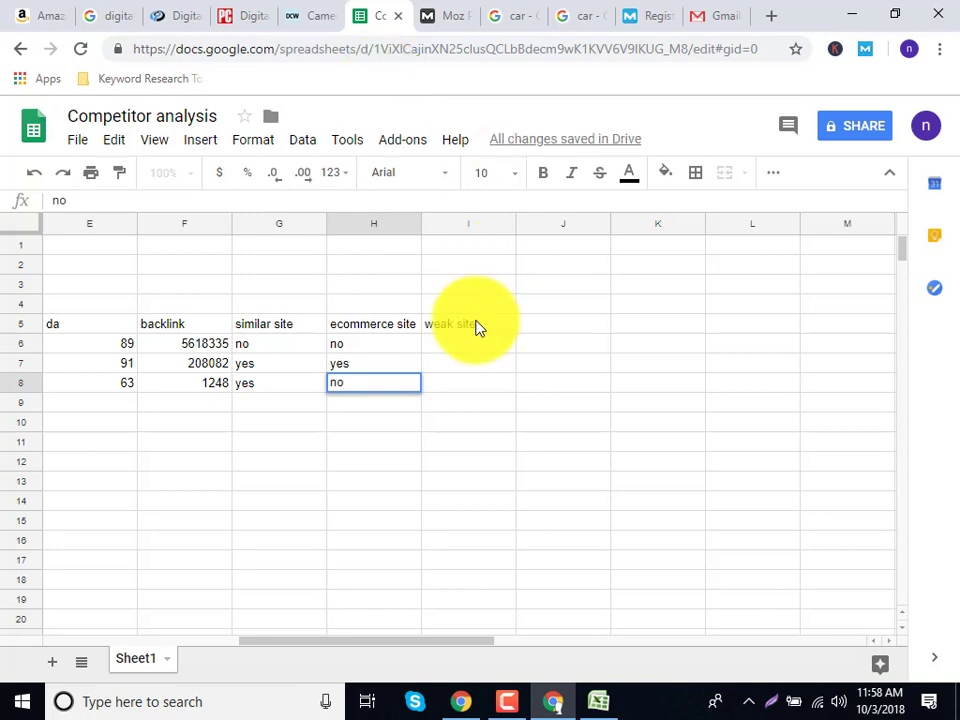
click(459, 347)
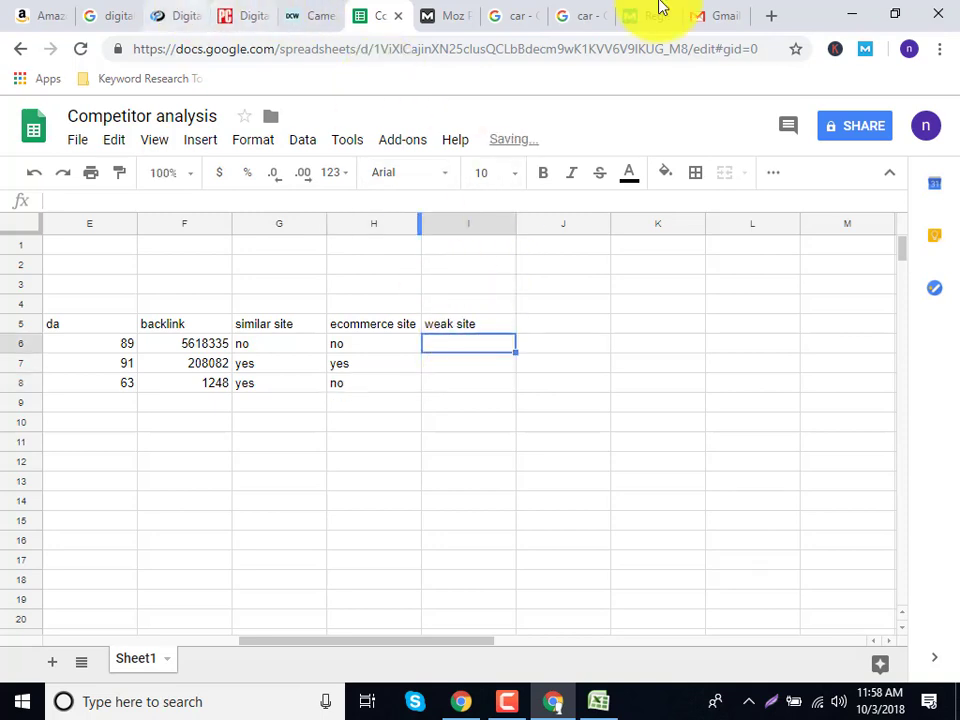
Step: Search Google for "car buy" in a new tab and examine which kinds of sites rank for it
click(766, 18)
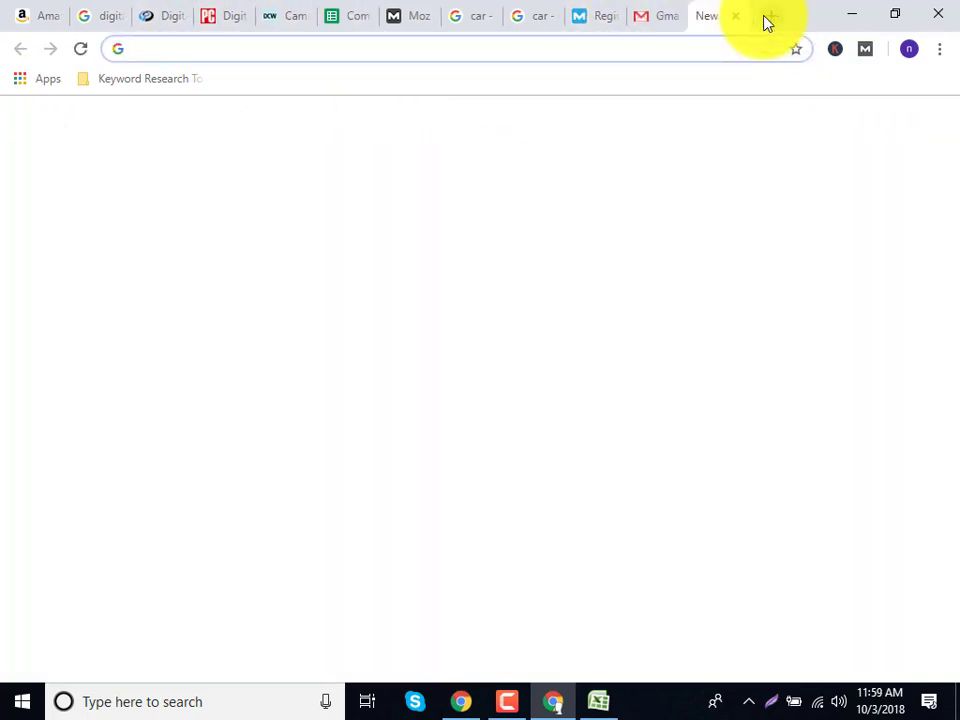
text(car)
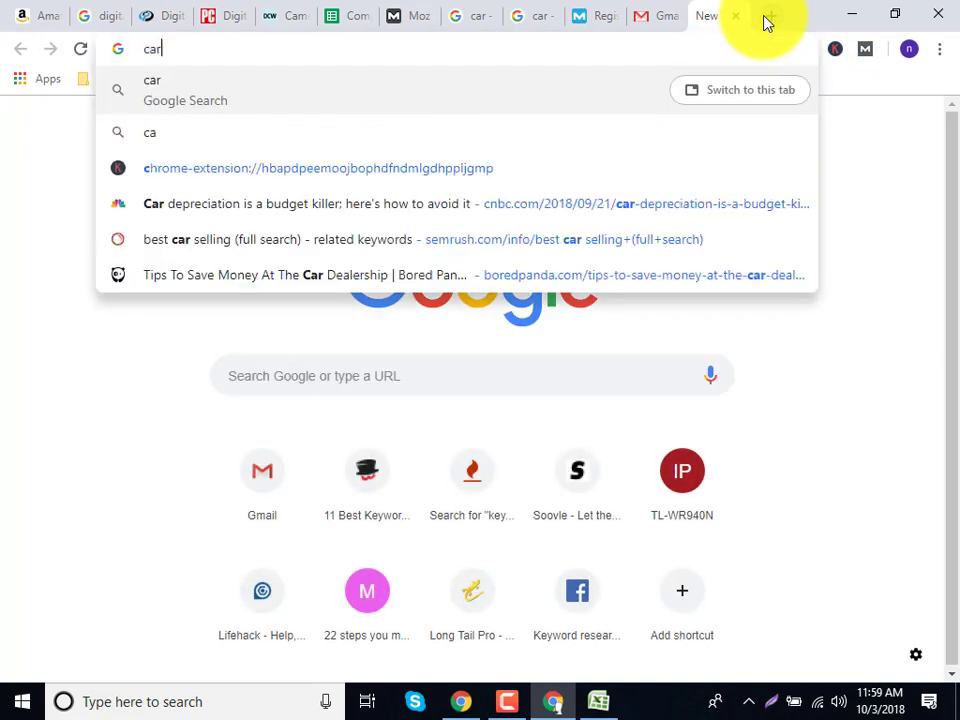
text( bu)
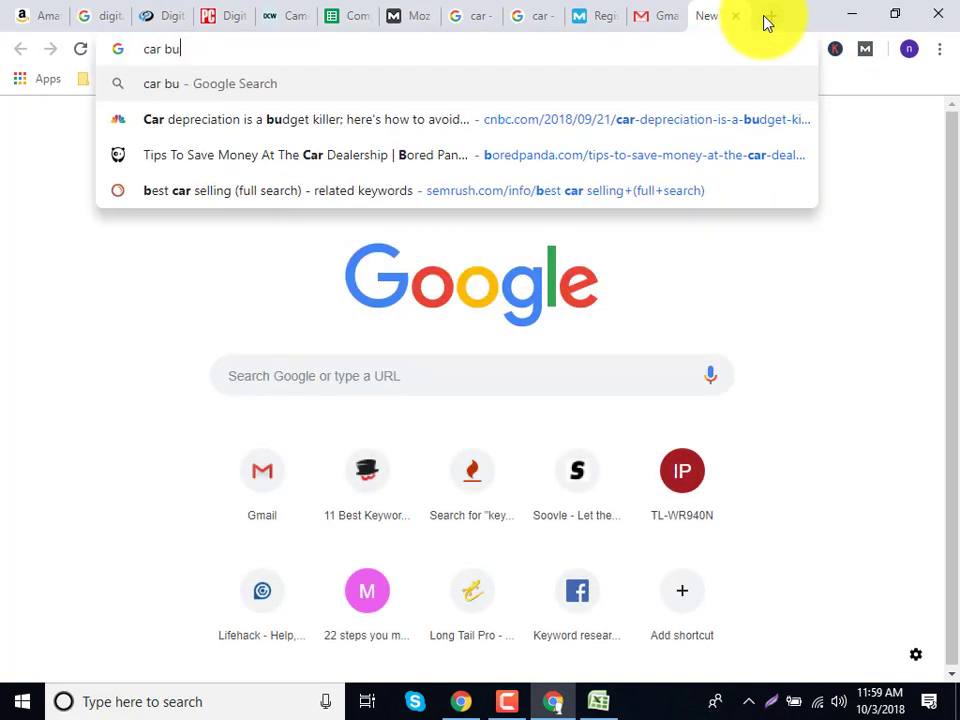
text(y)
key(Return)
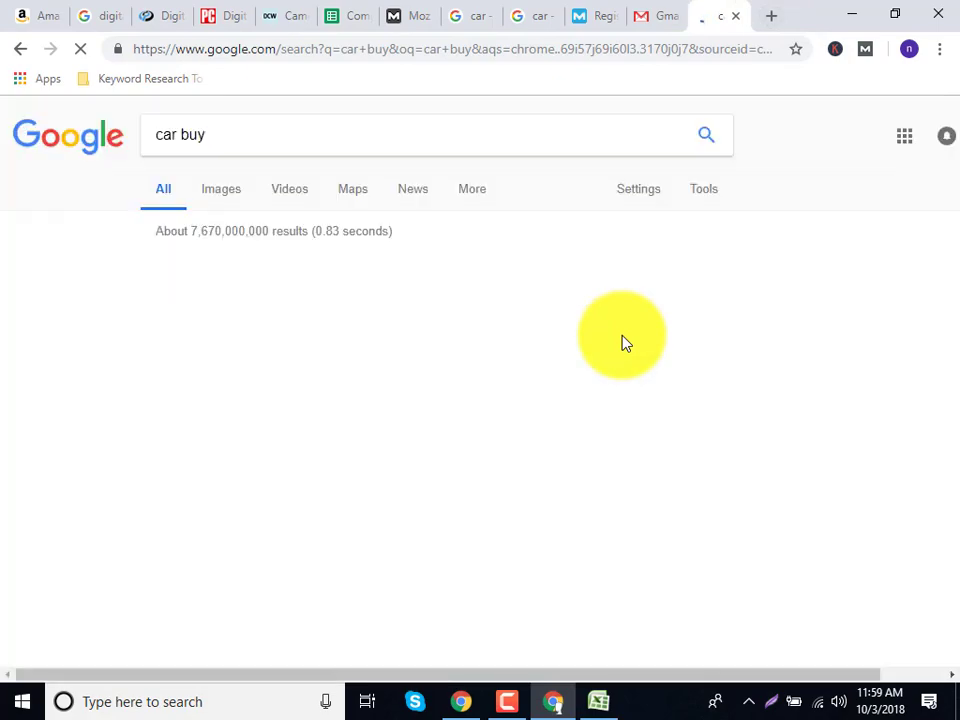
scroll(362, 435, down, 1)
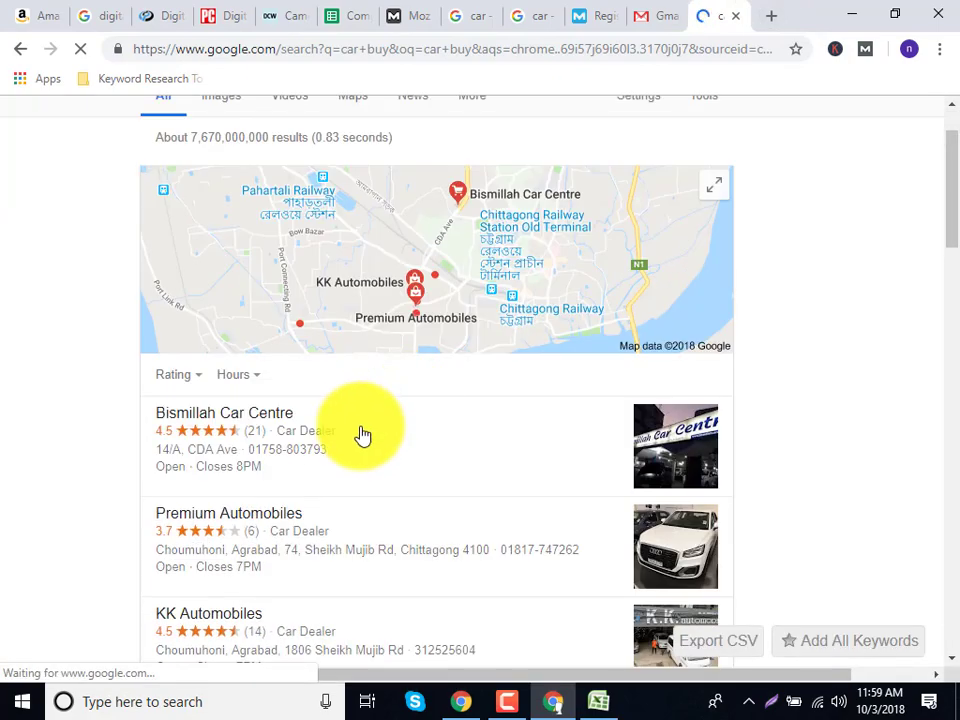
scroll(362, 435, down, 9)
scroll(360, 432, up, 3)
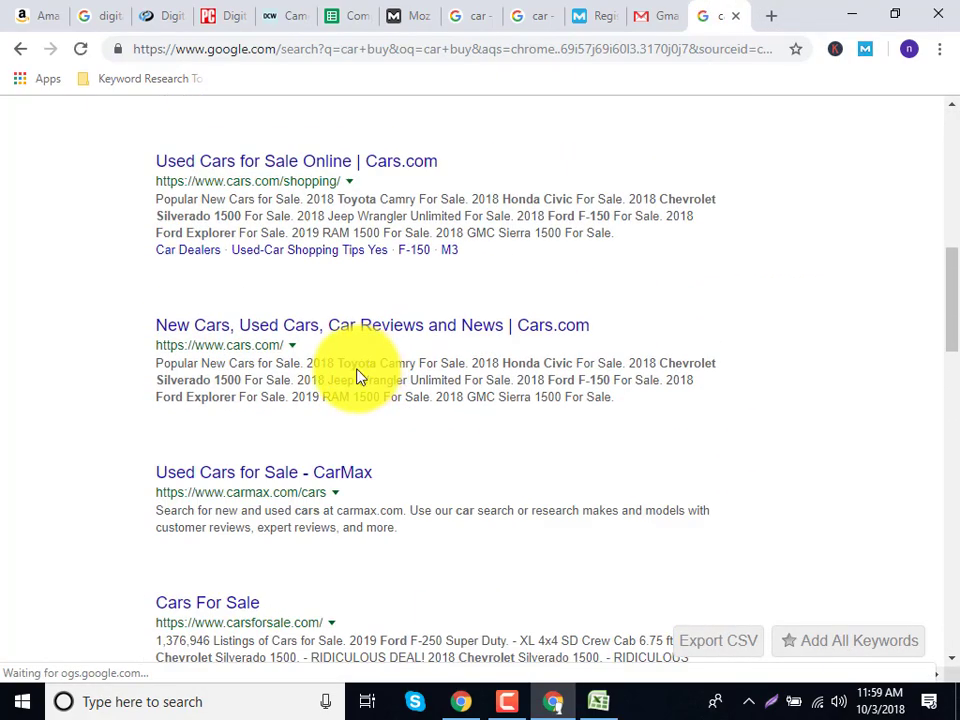
scroll(360, 378, up, 7)
Step: Shorten the Google query to "car" and look at the videos and first ranked site in the results
drag(158, 174, 246, 171)
click(246, 170)
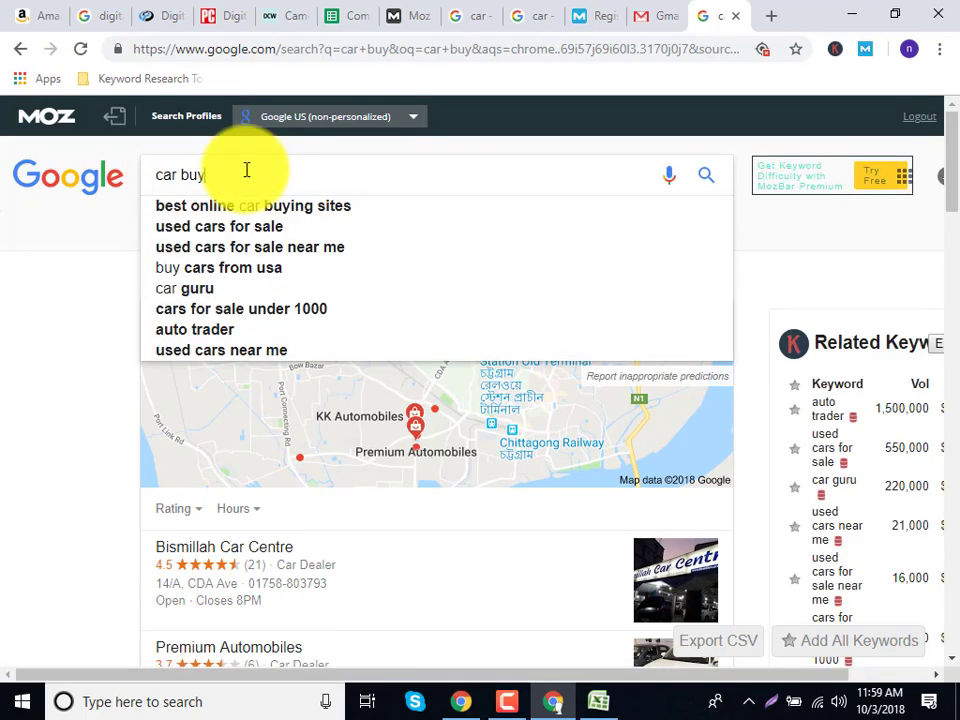
key(BackSpace)
key(BackSpace)
key(Return)
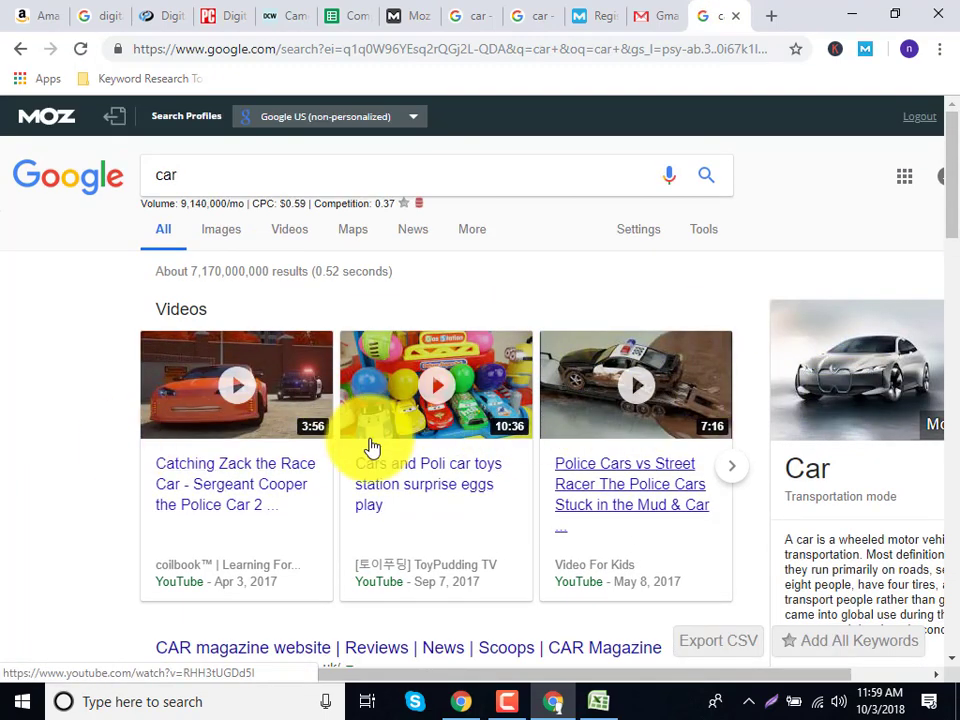
scroll(332, 429, down, 1)
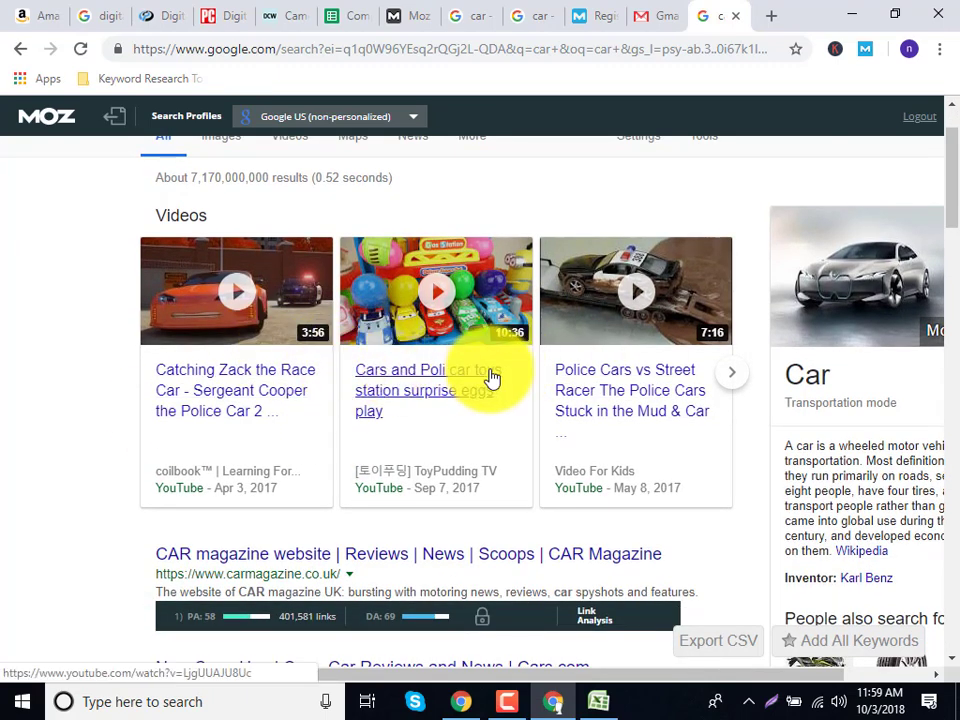
Step: Compare the "digital camera reviews" results with the "car" results, including the ranked sites and their Moz metrics
click(105, 16)
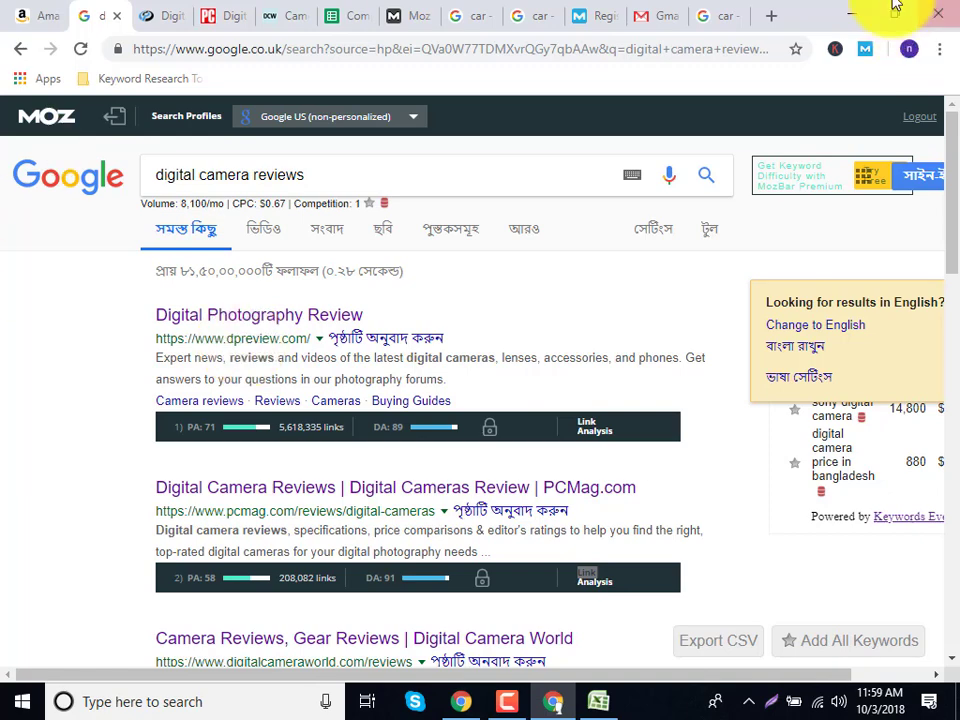
click(728, 12)
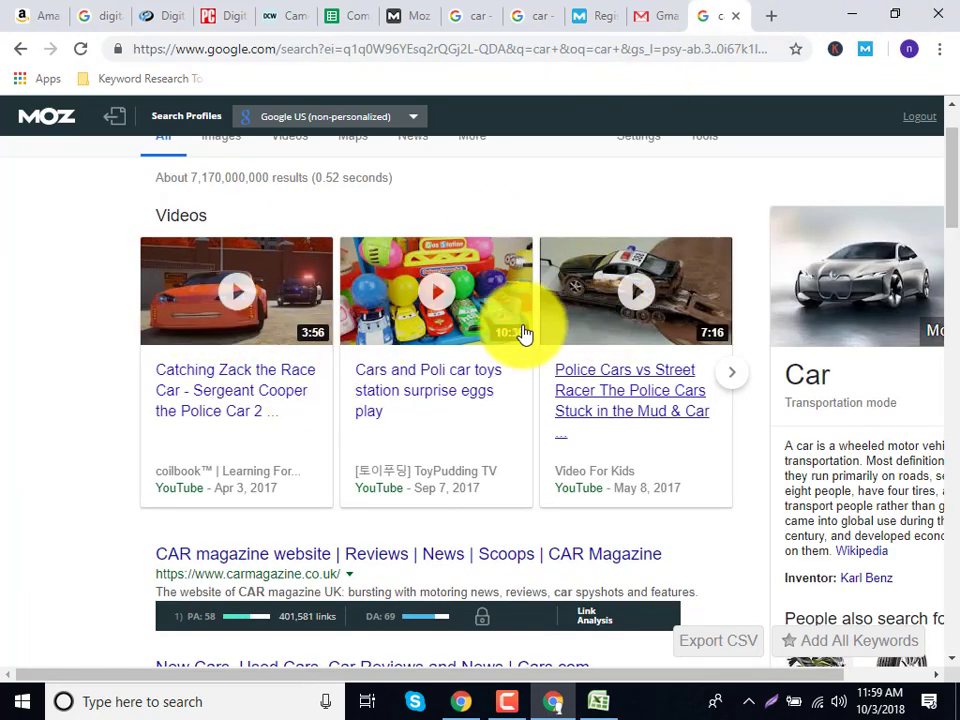
scroll(505, 440, down, 3)
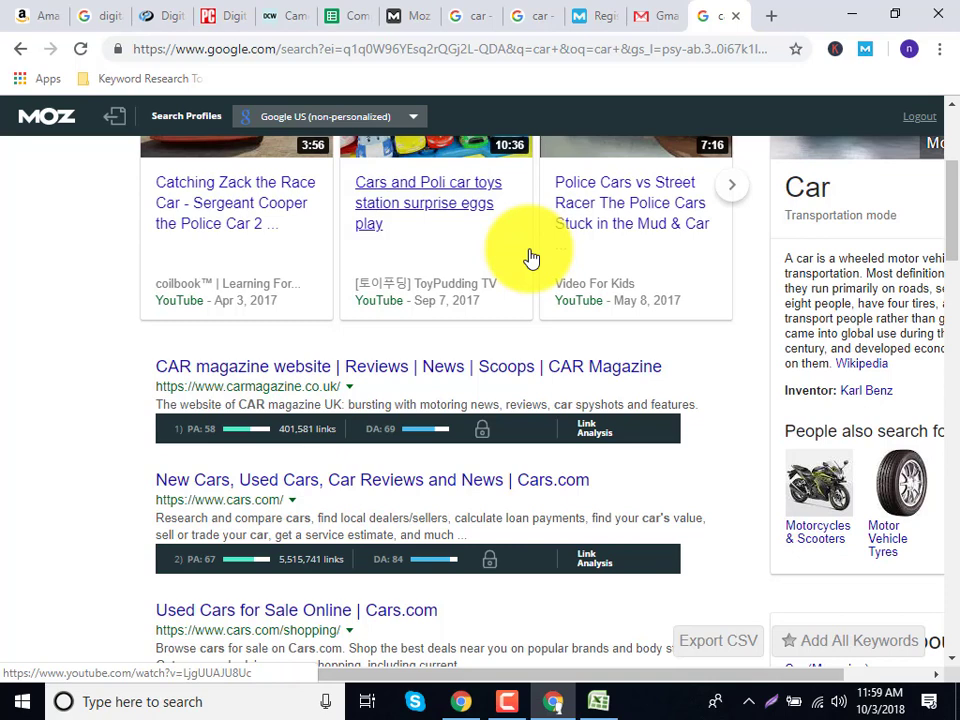
scroll(536, 266, up, 3)
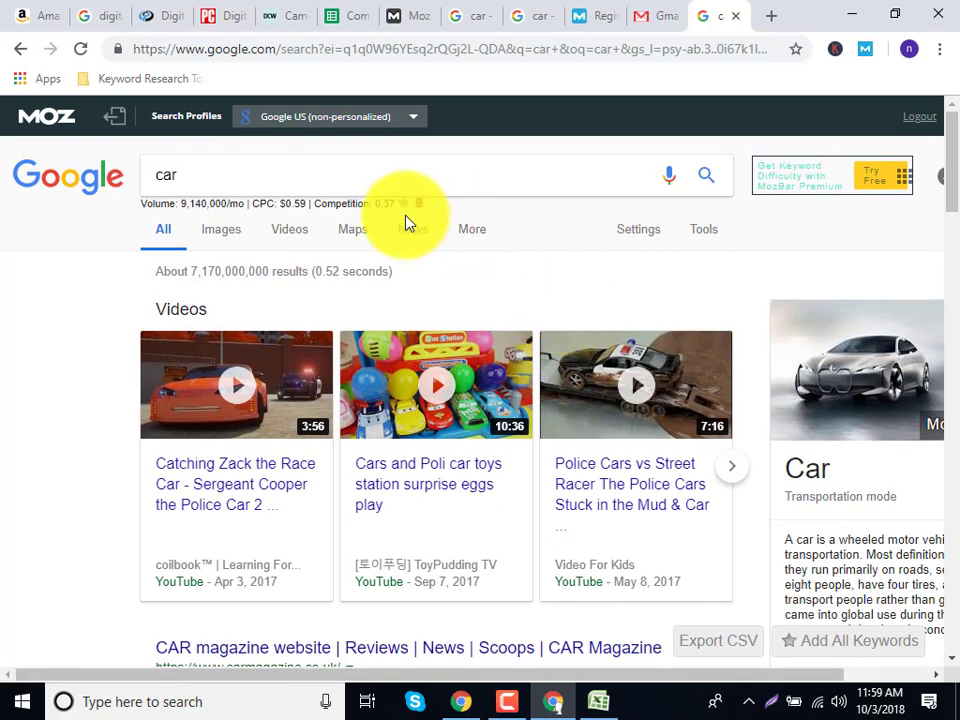
Step: Search Google for "seo" to view its top results, and return to the "digital camera reviews" results for comparison
click(313, 176)
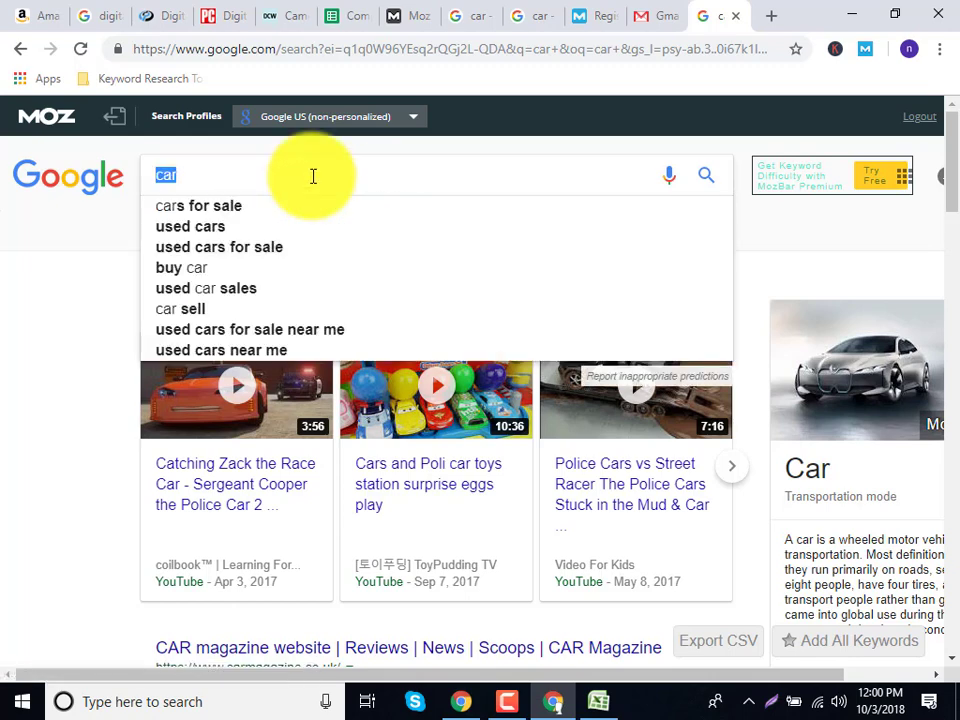
text(seo)
key(Return)
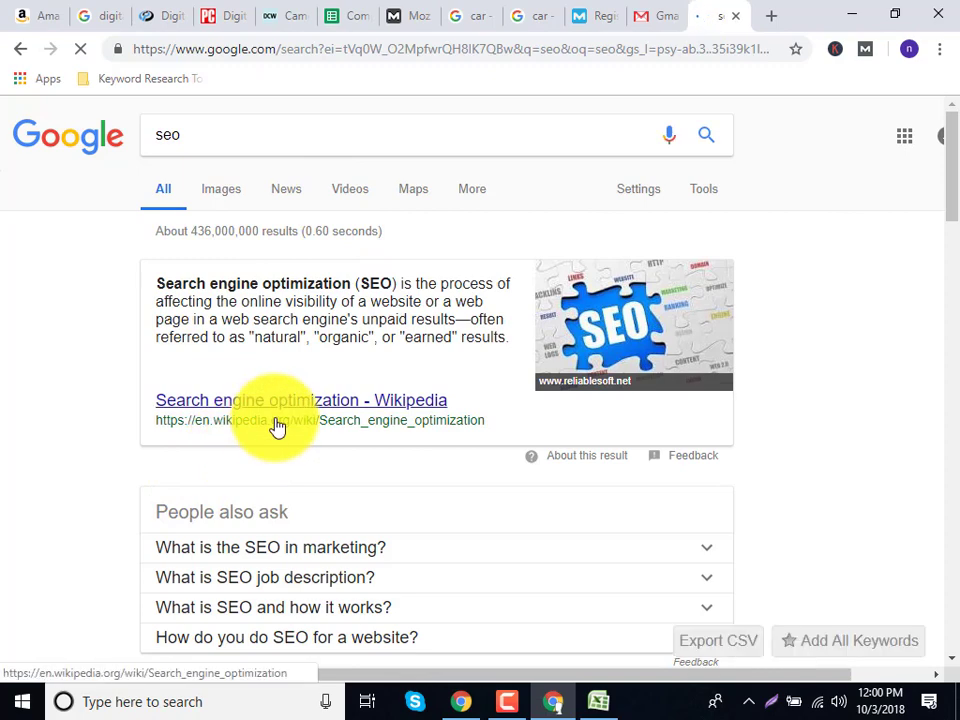
click(146, 12)
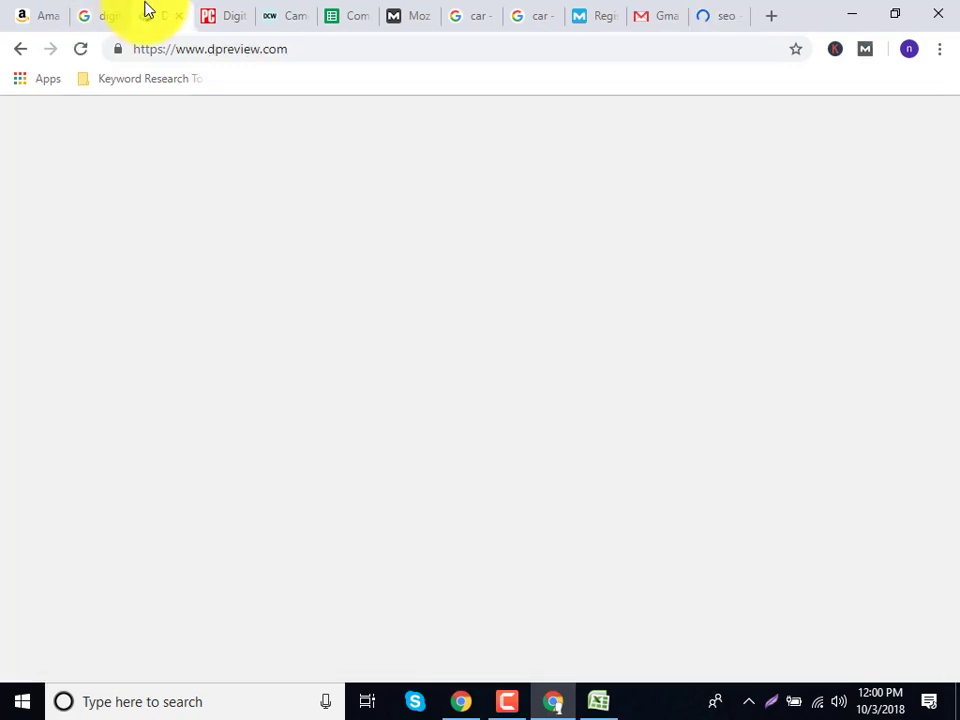
click(107, 12)
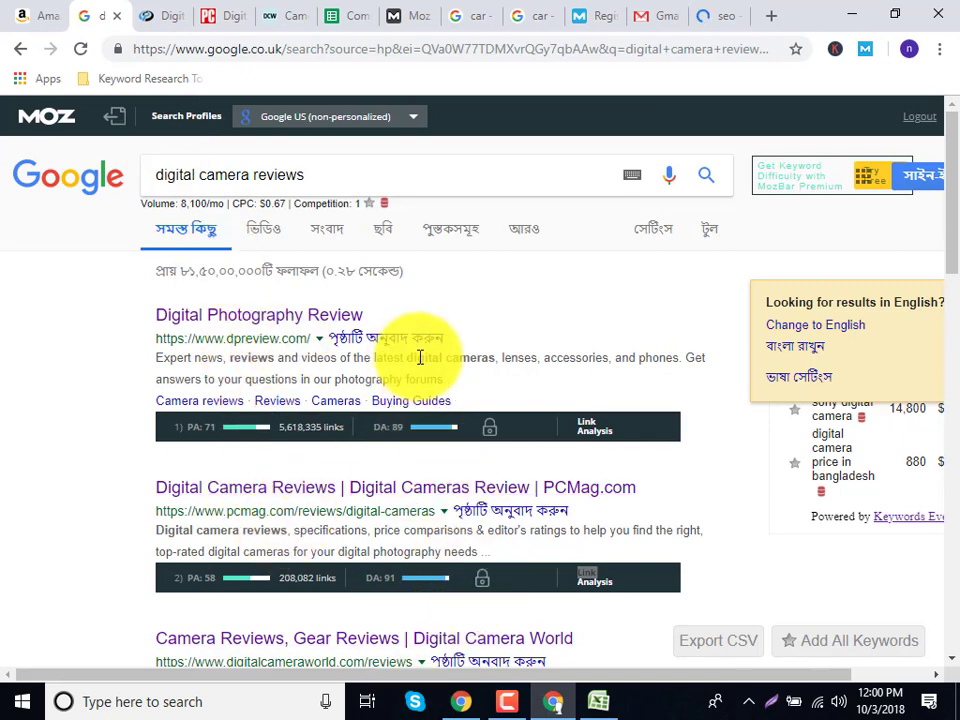
Step: Enter "no" in the weak site column for all three competitors in the Competitor analysis sheet
click(343, 13)
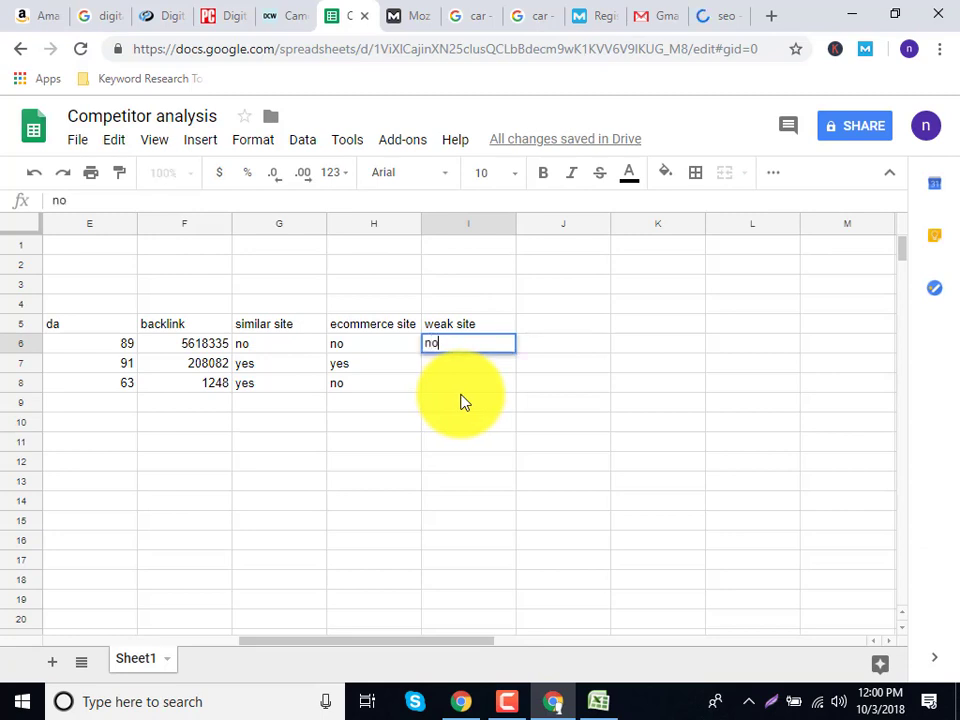
text(no)
key(Return)
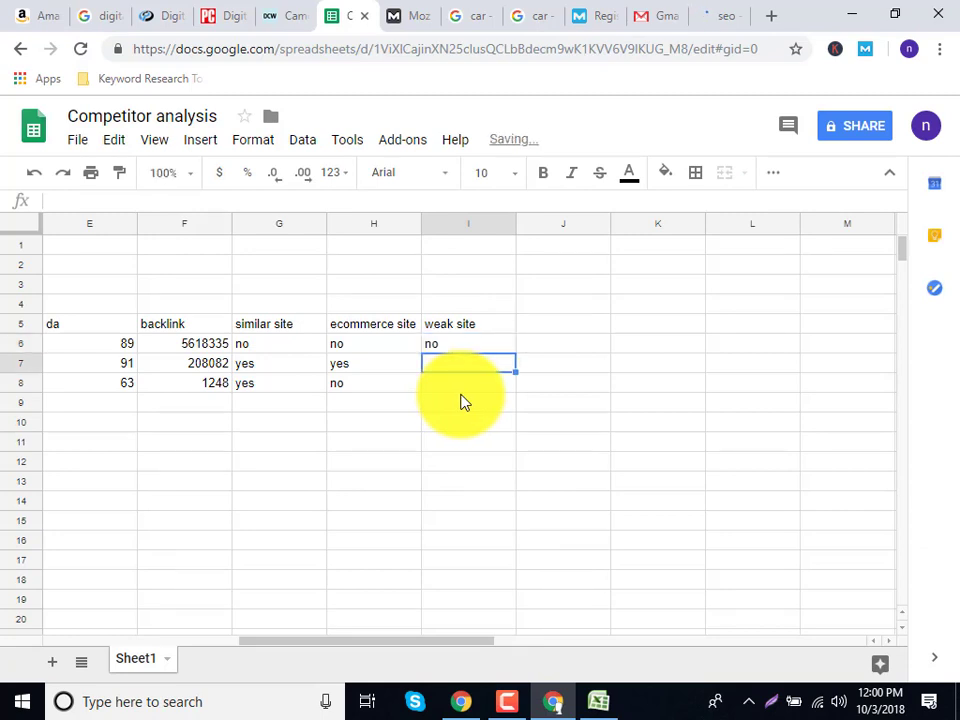
key(Return)
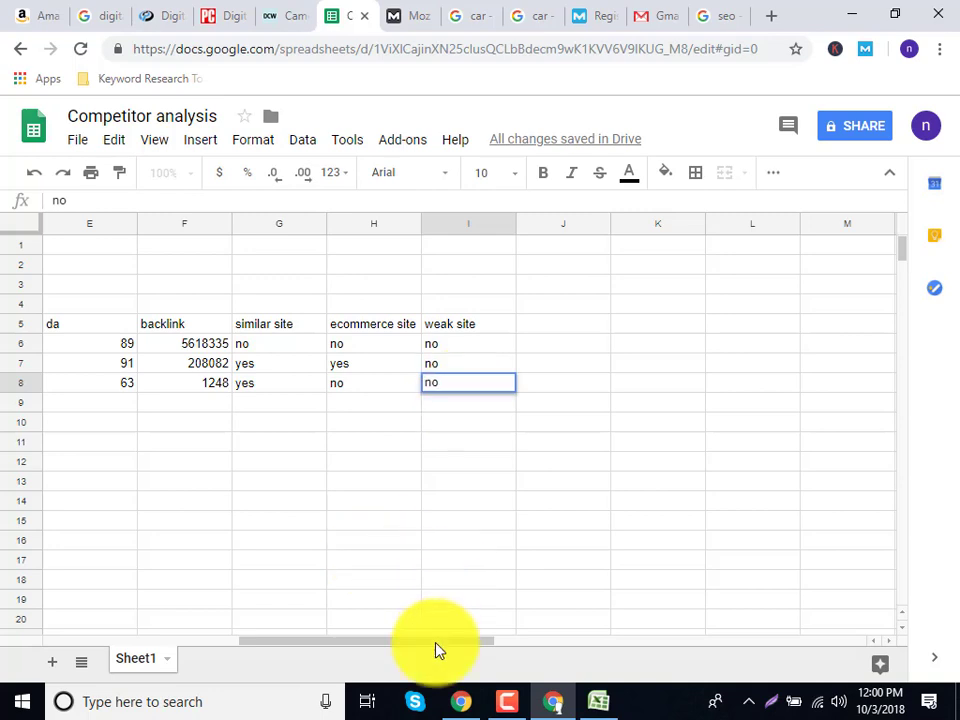
drag(435, 645, 172, 665)
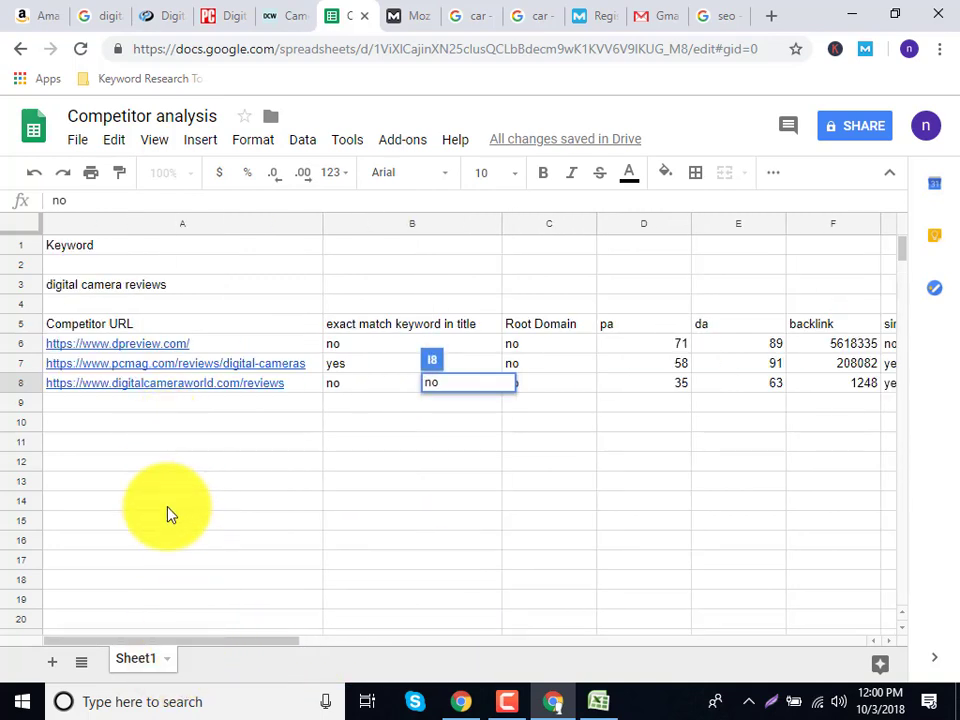
click(109, 575)
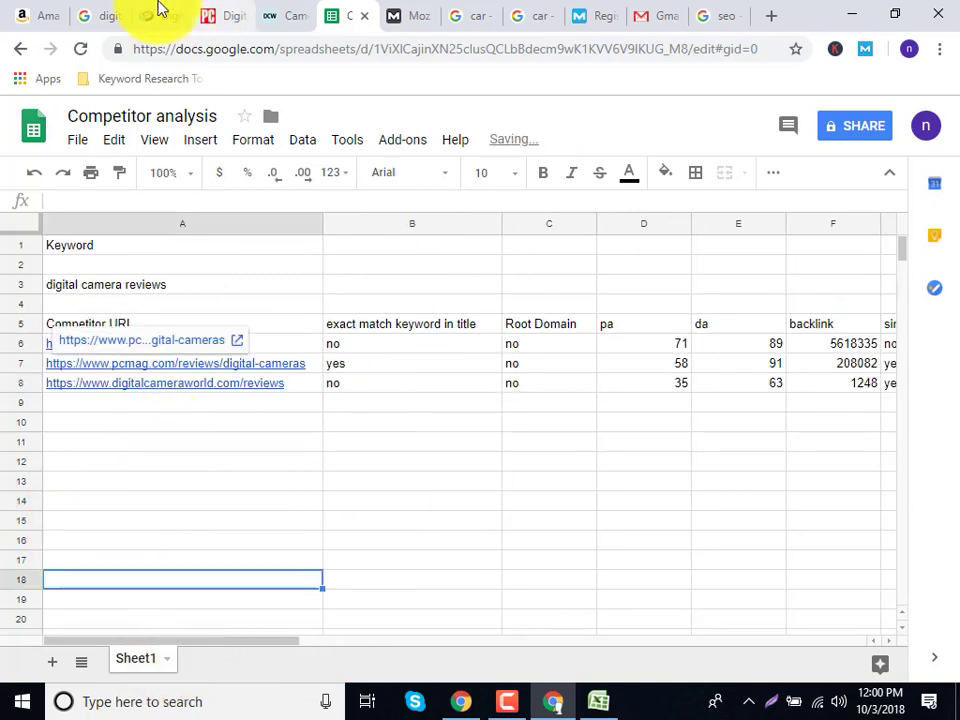
Step: Examine all ten first-page Google results for "digital camera reviews" with their PA, DA and link metrics
click(86, 12)
scroll(284, 446, down, 8)
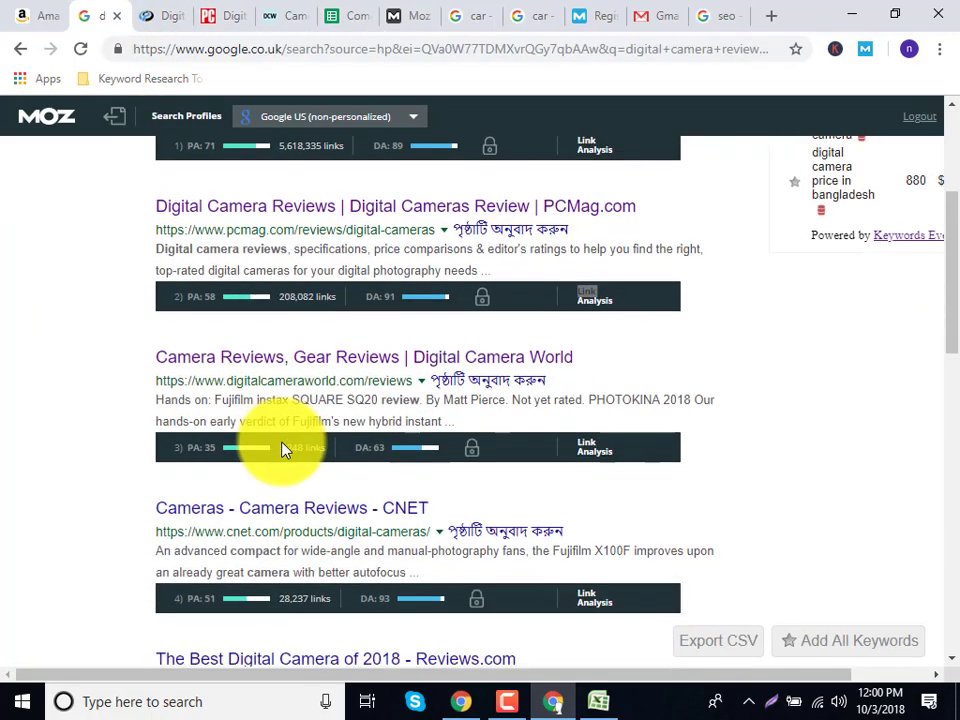
scroll(247, 580, down, 2)
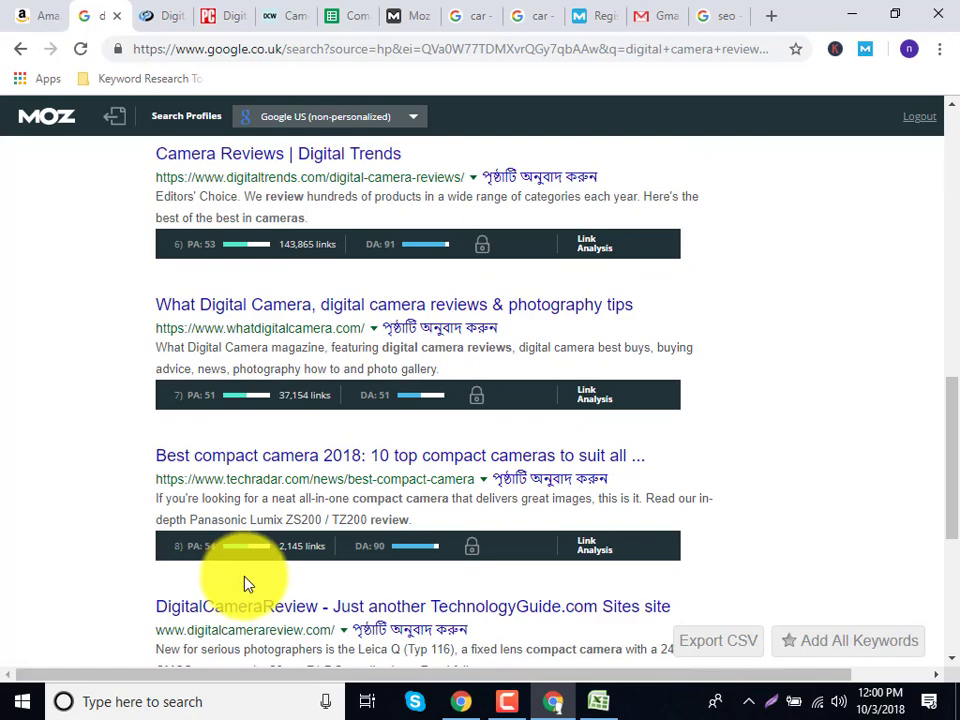
scroll(247, 582, down, 4)
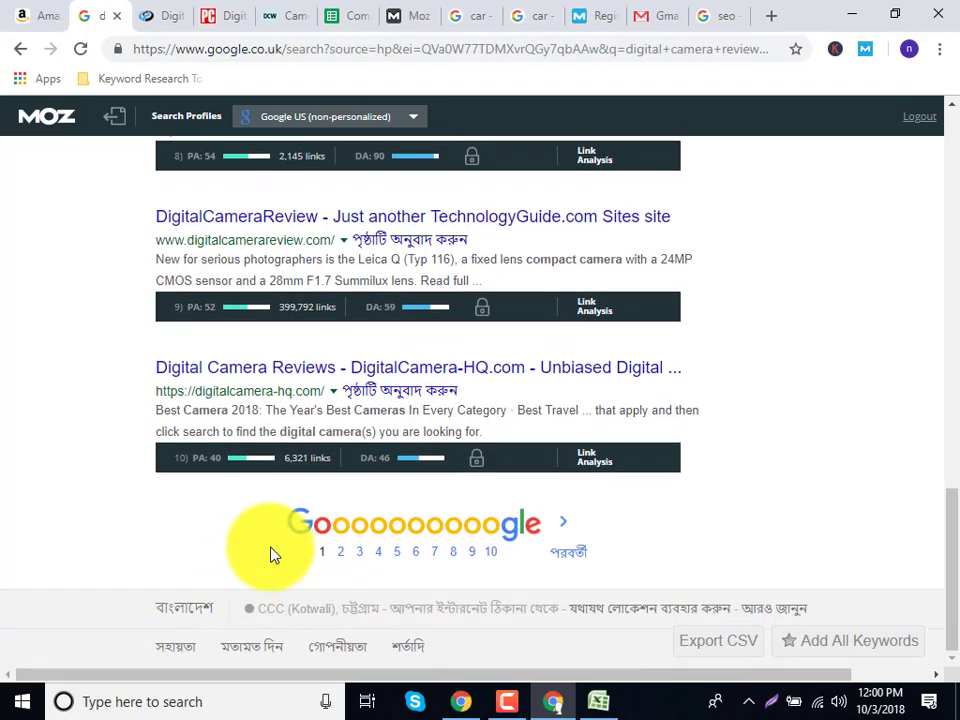
scroll(205, 462, up, 15)
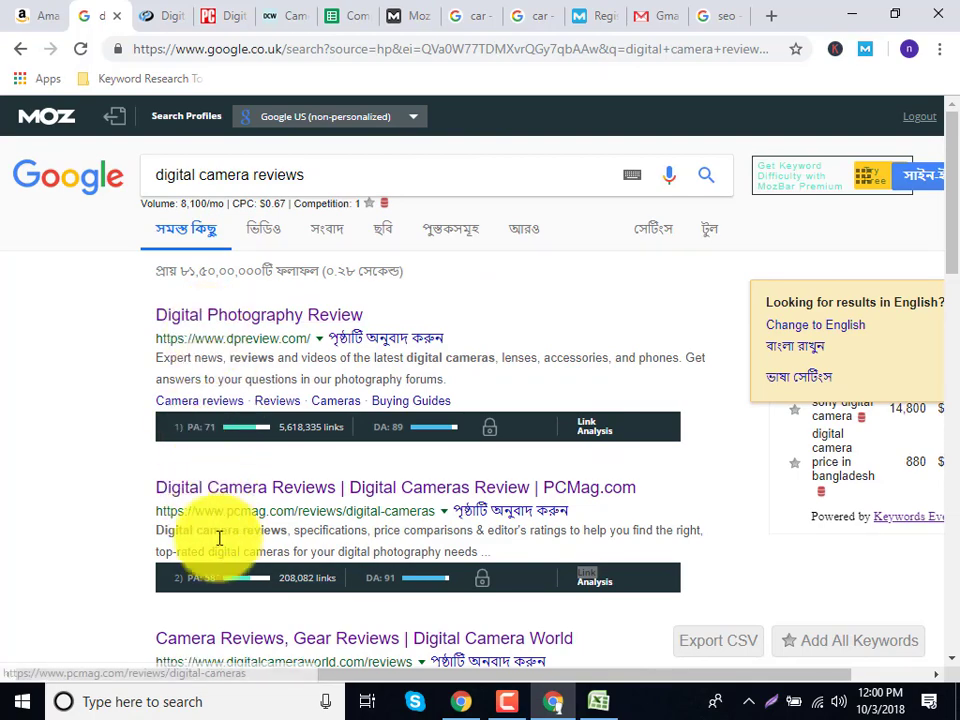
scroll(218, 588, down, 1)
scroll(218, 588, down, 8)
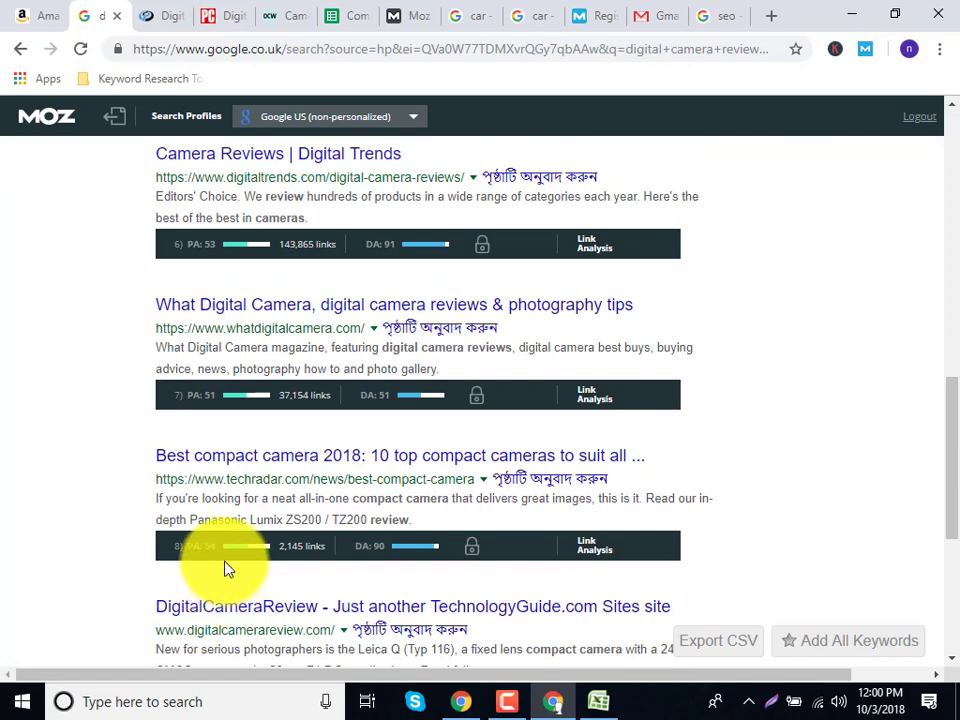
scroll(225, 572, down, 1)
scroll(242, 622, down, 3)
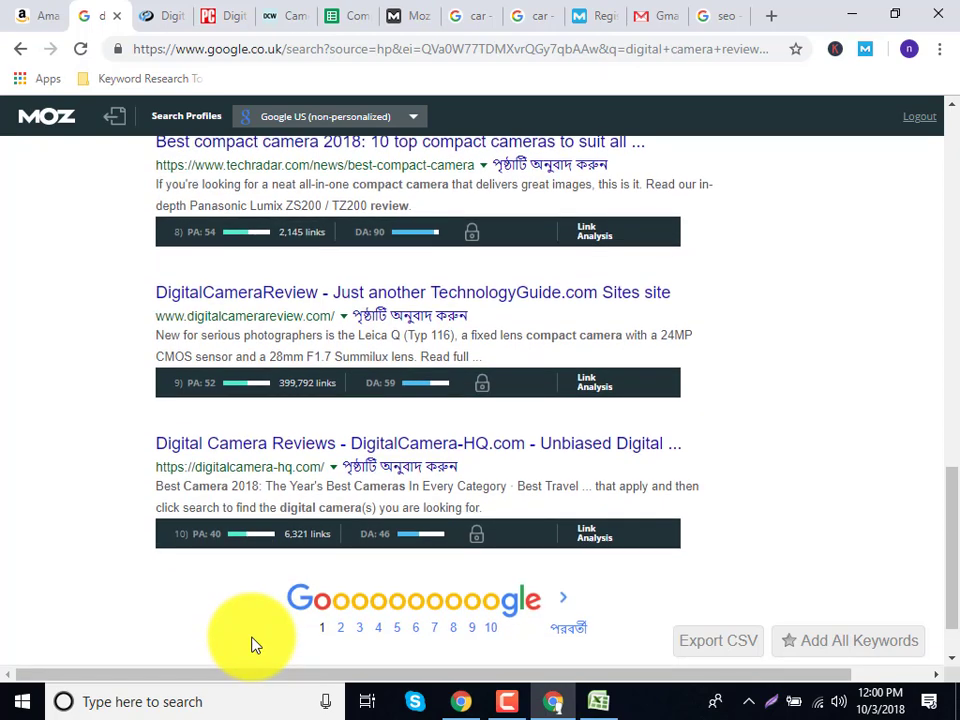
scroll(197, 441, up, 4)
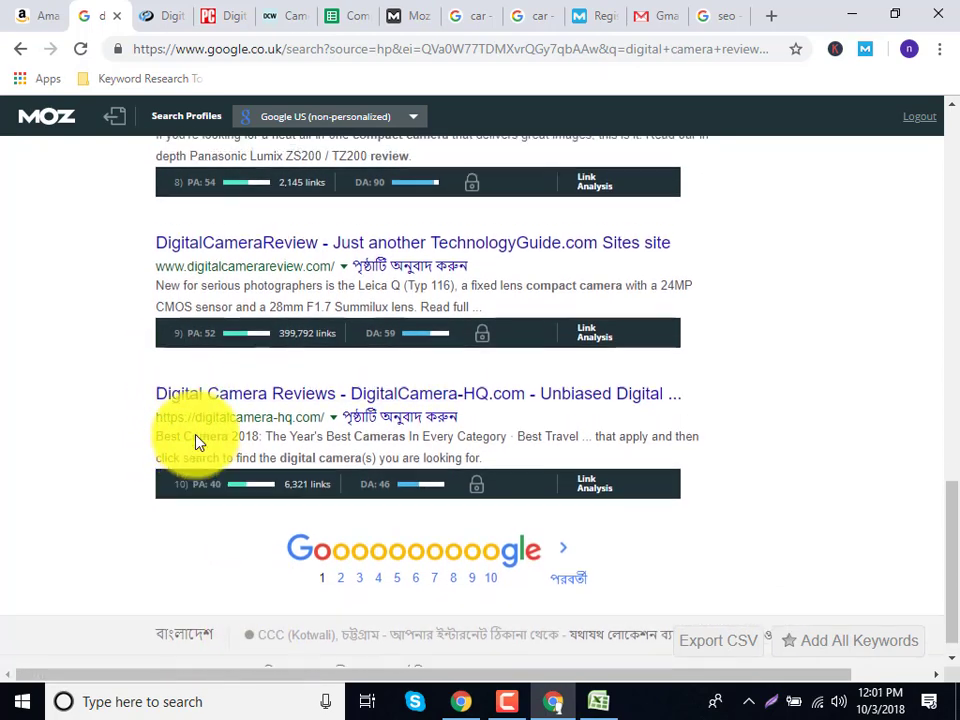
scroll(197, 441, up, 10)
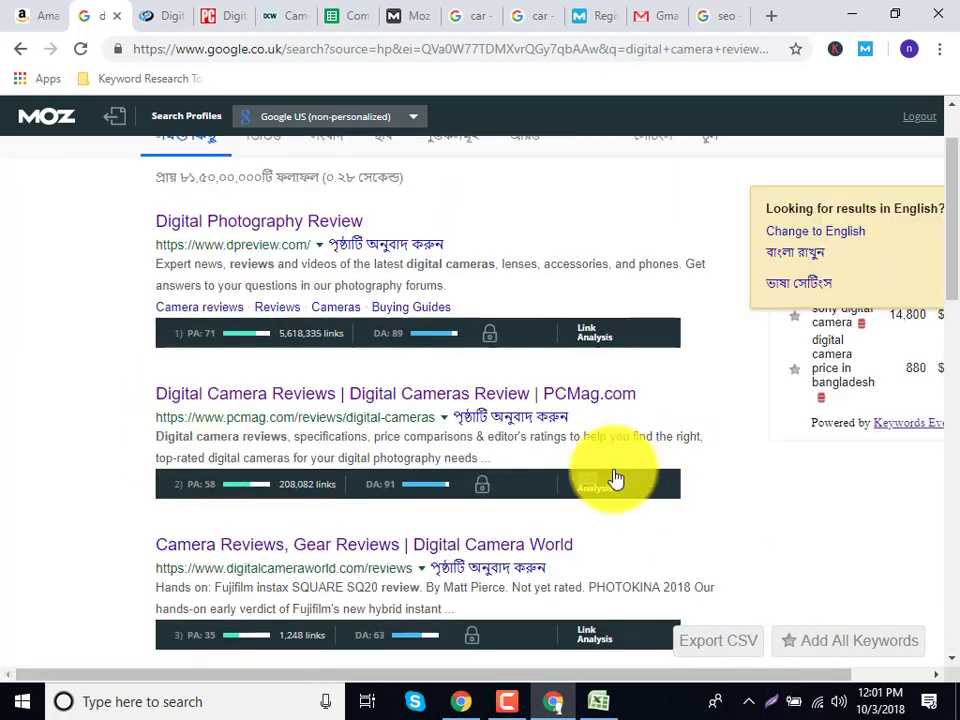
Step: Return to the Competitor analysis sheet and review the first competitor's exact match keyword and root domain entries
click(336, 16)
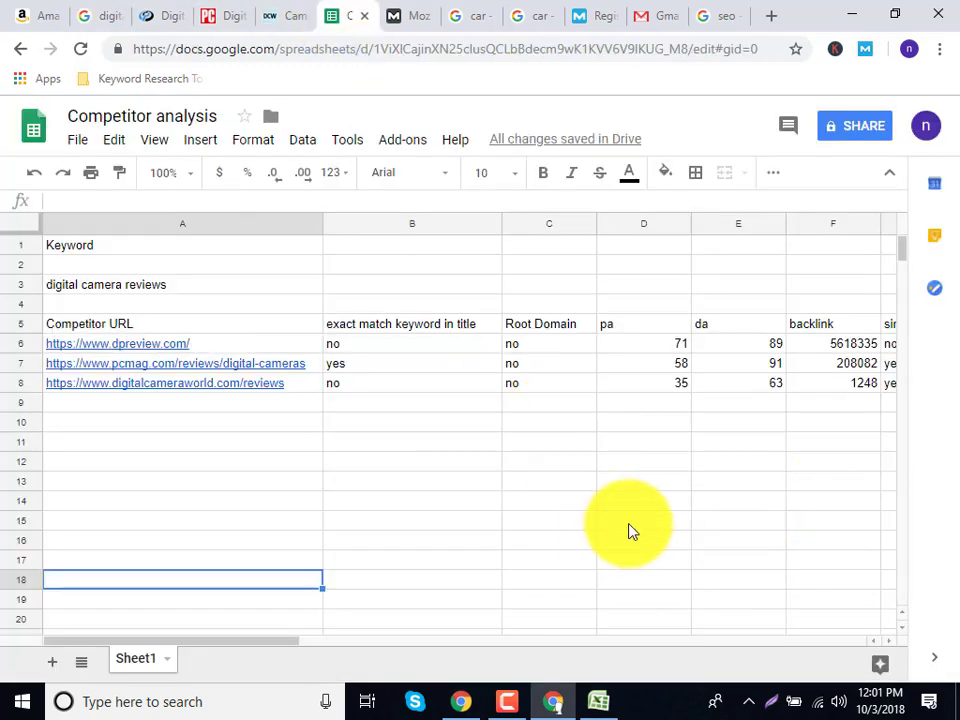
scroll(705, 559, down, 1)
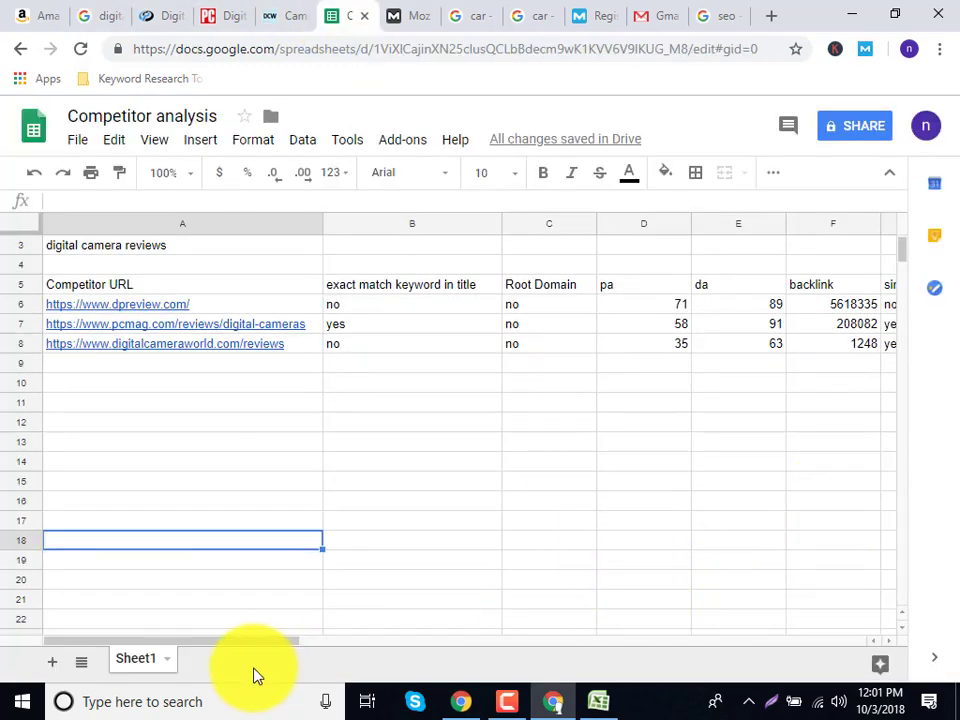
drag(259, 654, 378, 663)
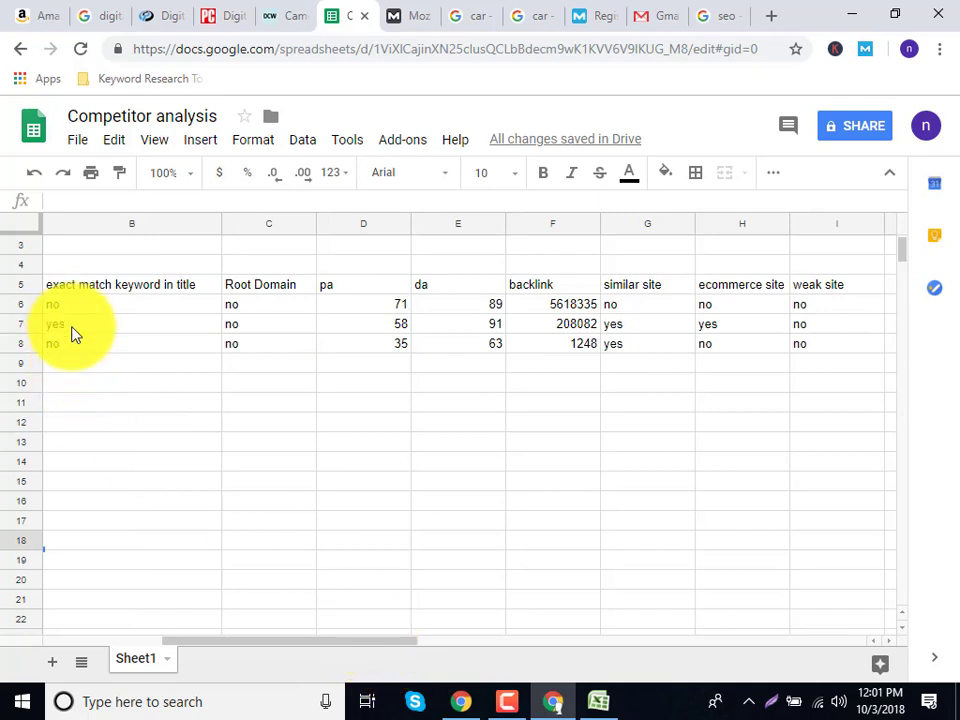
click(96, 311)
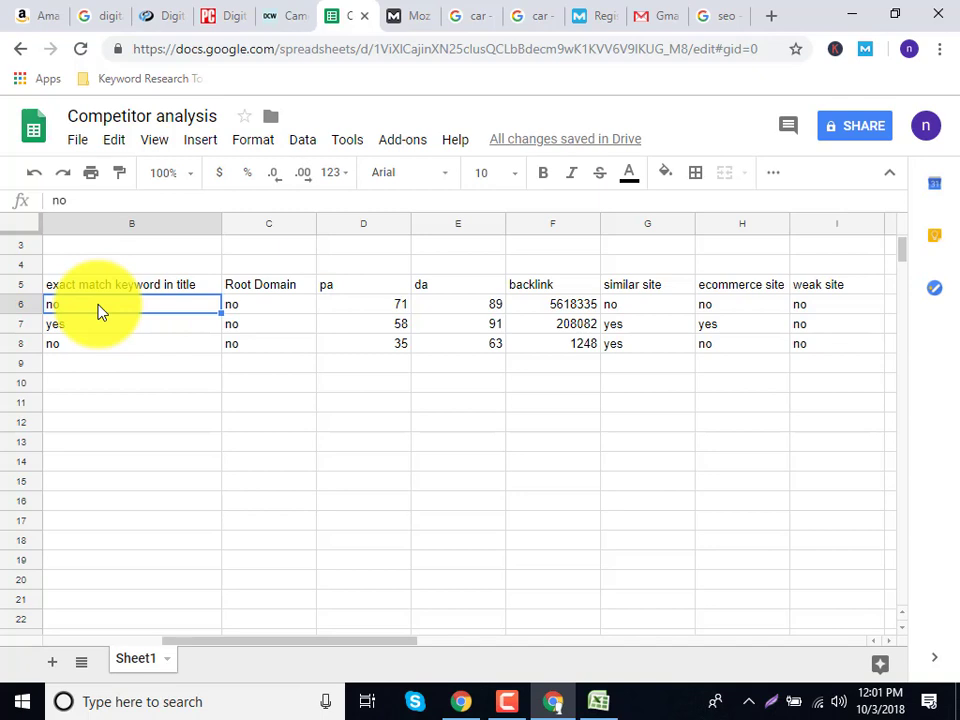
key(Return)
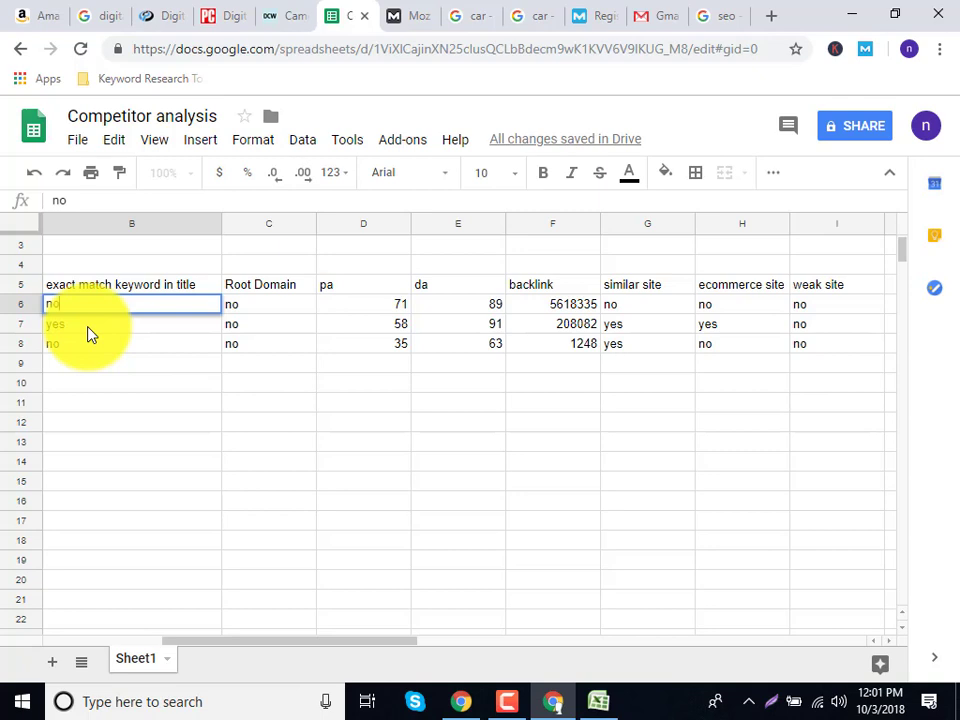
double_click(281, 313)
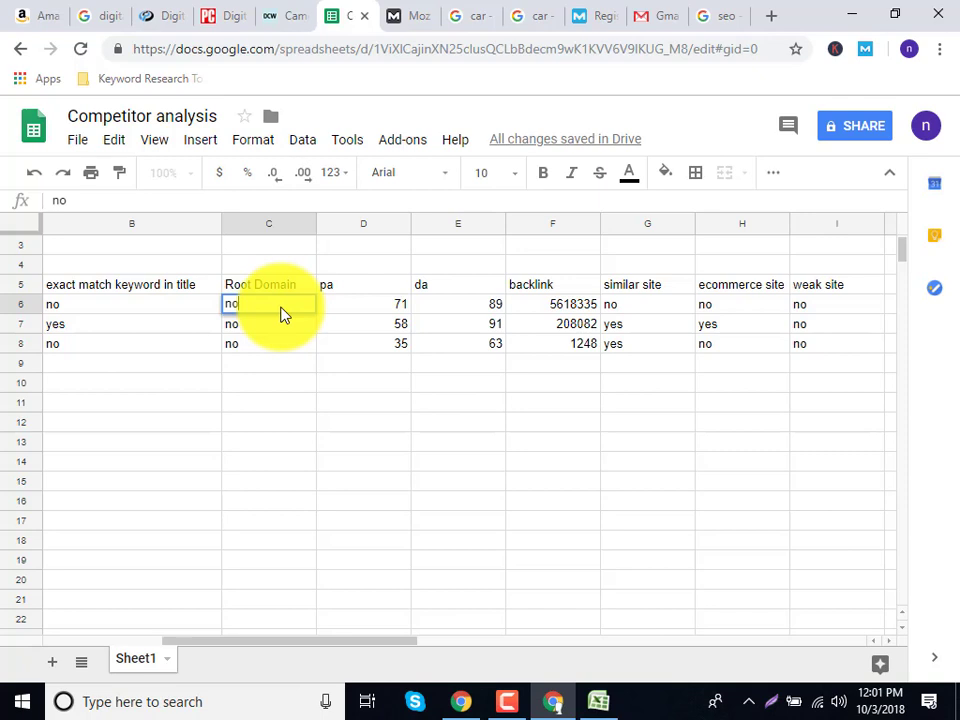
Step: Review the PA, DA and backlink values recorded for the first competitor
click(379, 314)
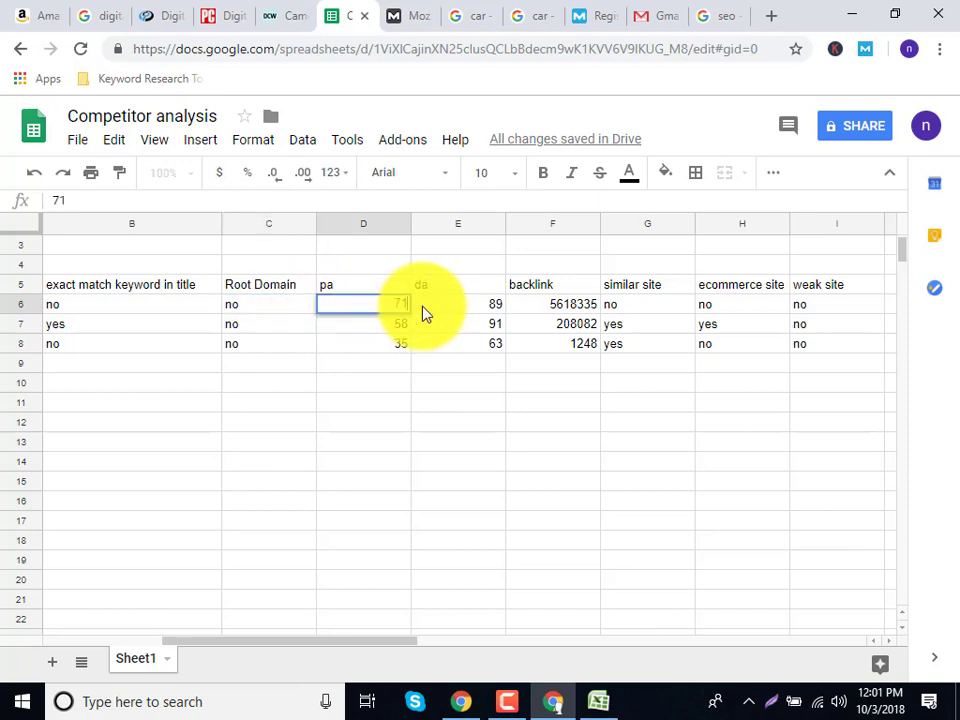
click(441, 313)
click(373, 311)
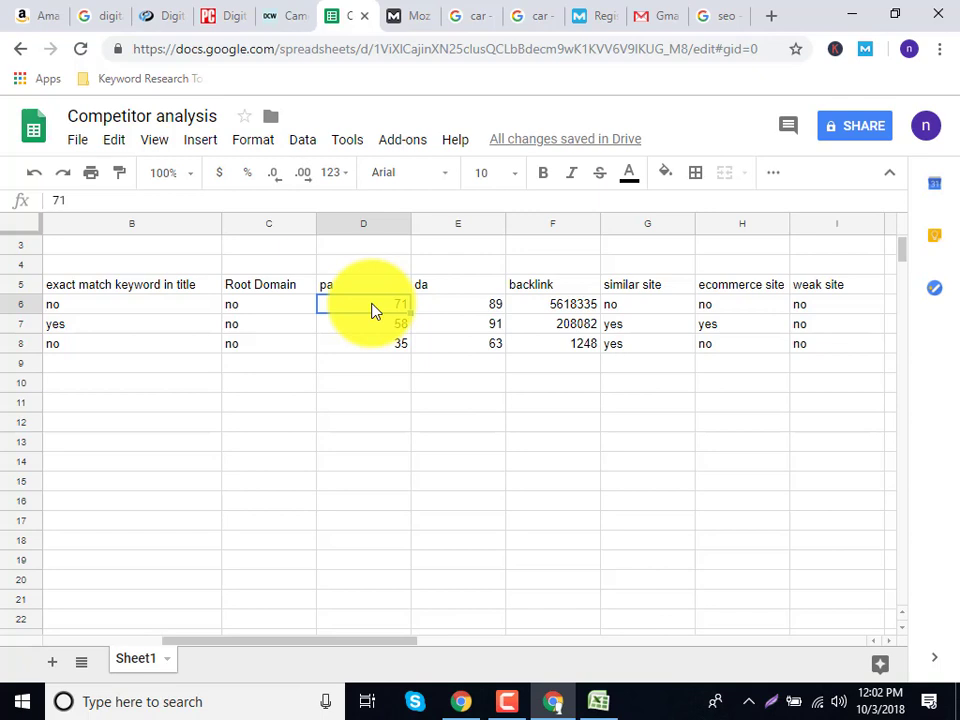
drag(392, 386, 379, 292)
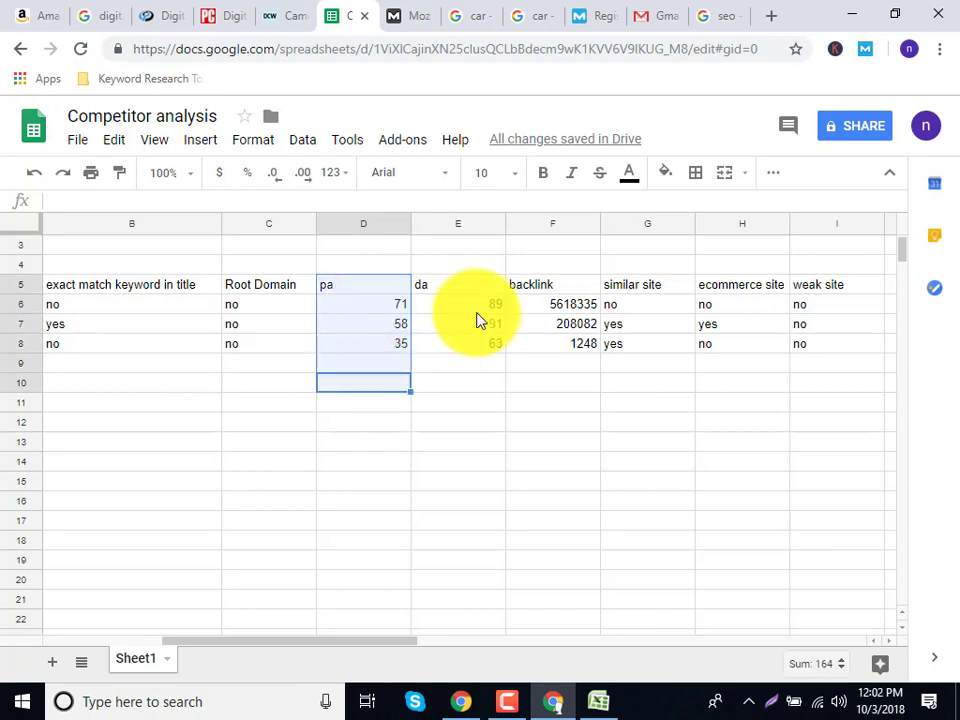
click(384, 316)
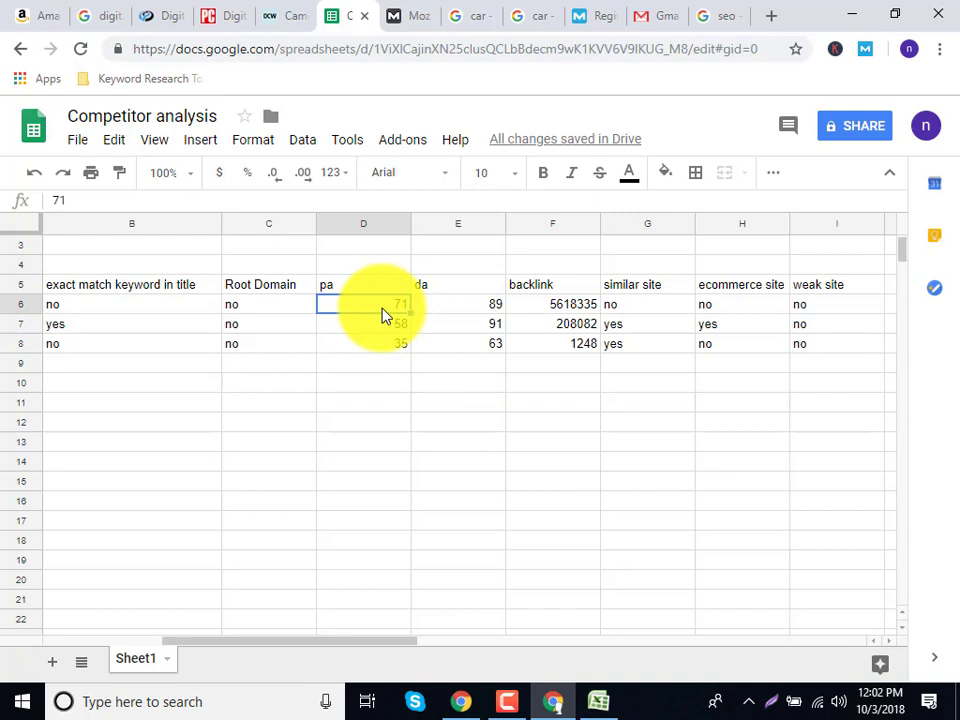
click(456, 311)
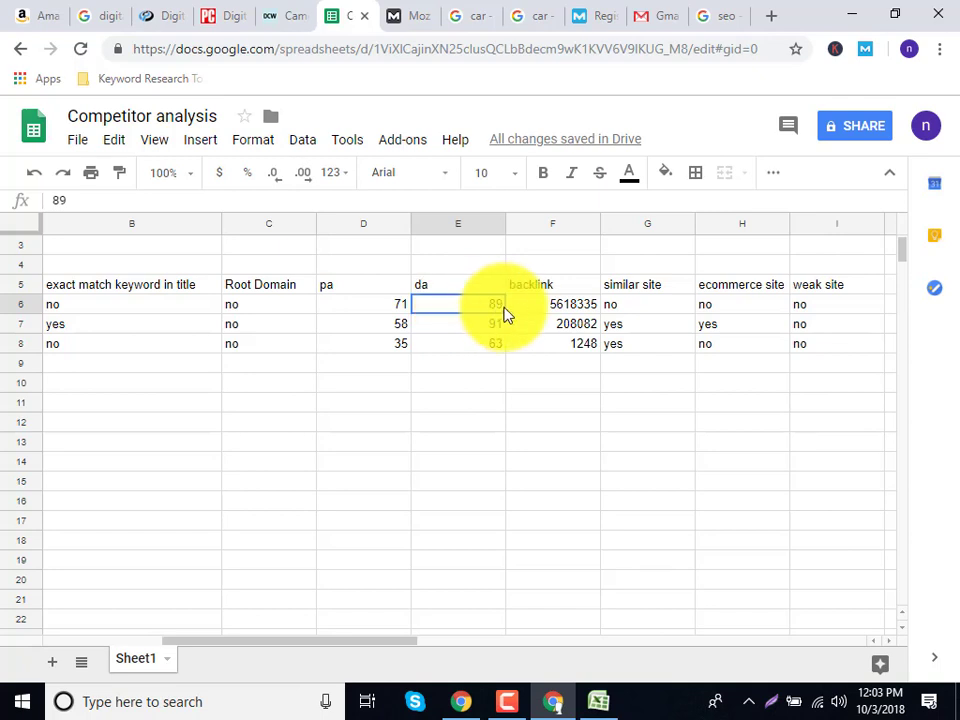
click(535, 305)
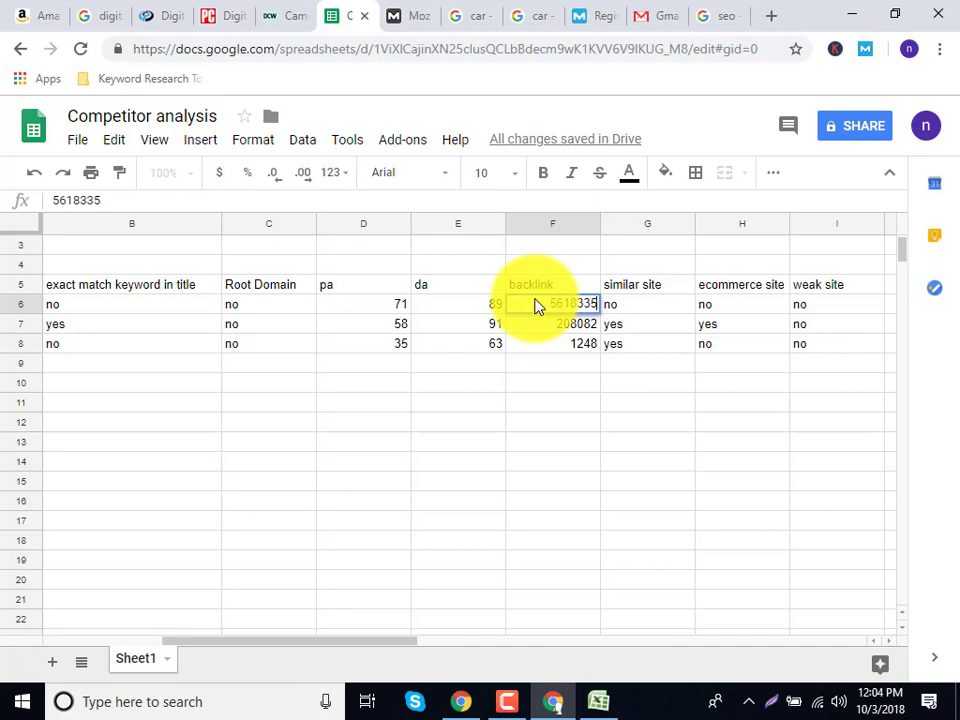
double_click(538, 298)
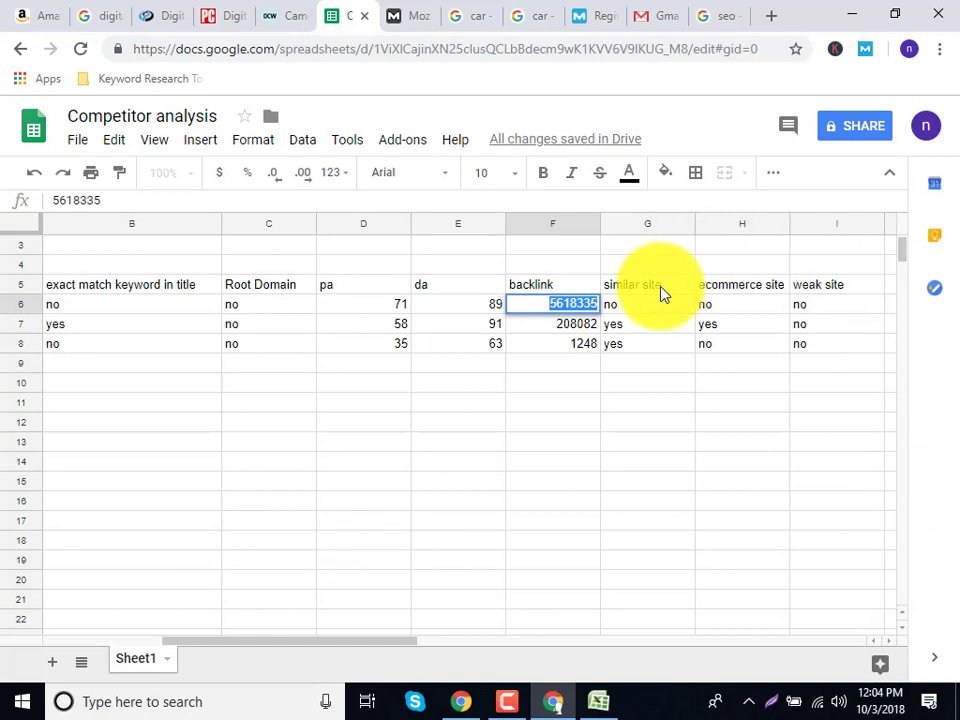
Step: Clear the first competitor's similar site entry, and review its ecommerce site and weak site entries
click(634, 311)
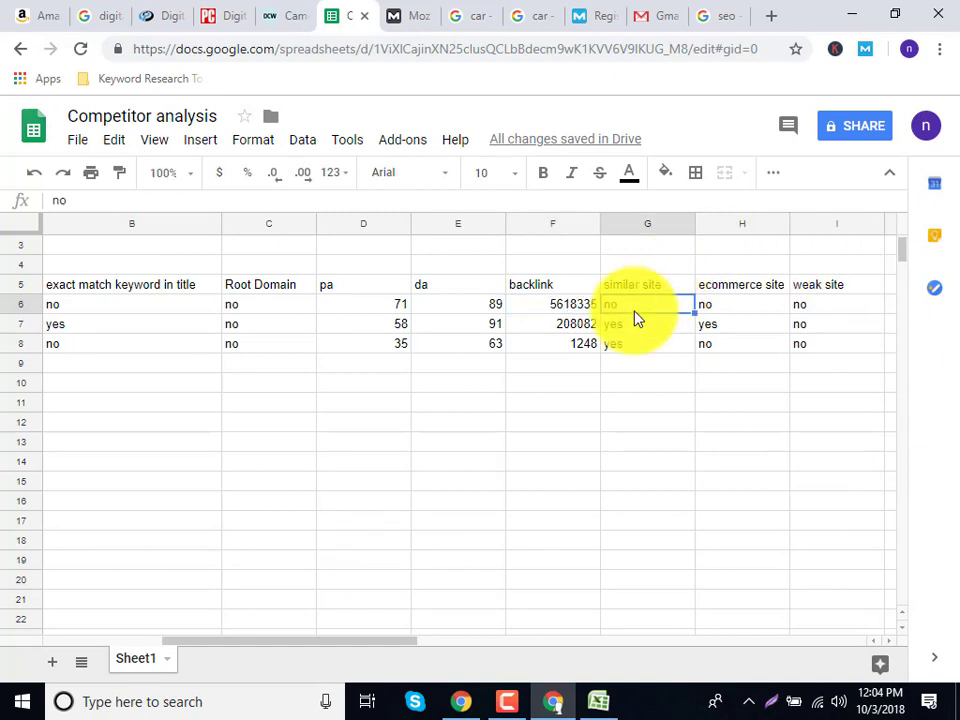
drag(634, 311, 699, 310)
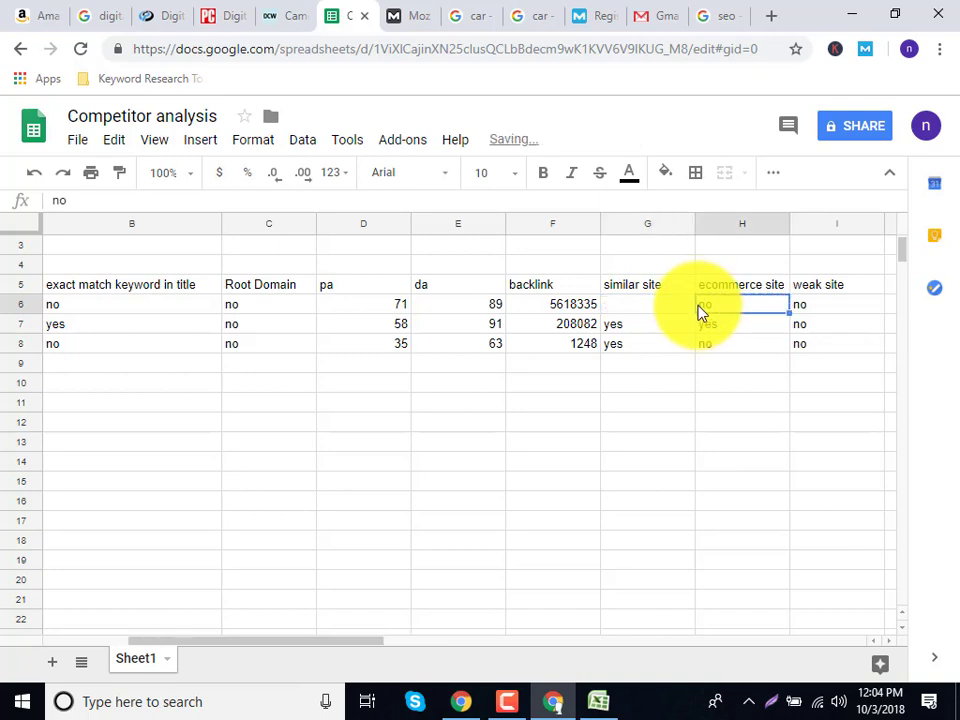
click(856, 304)
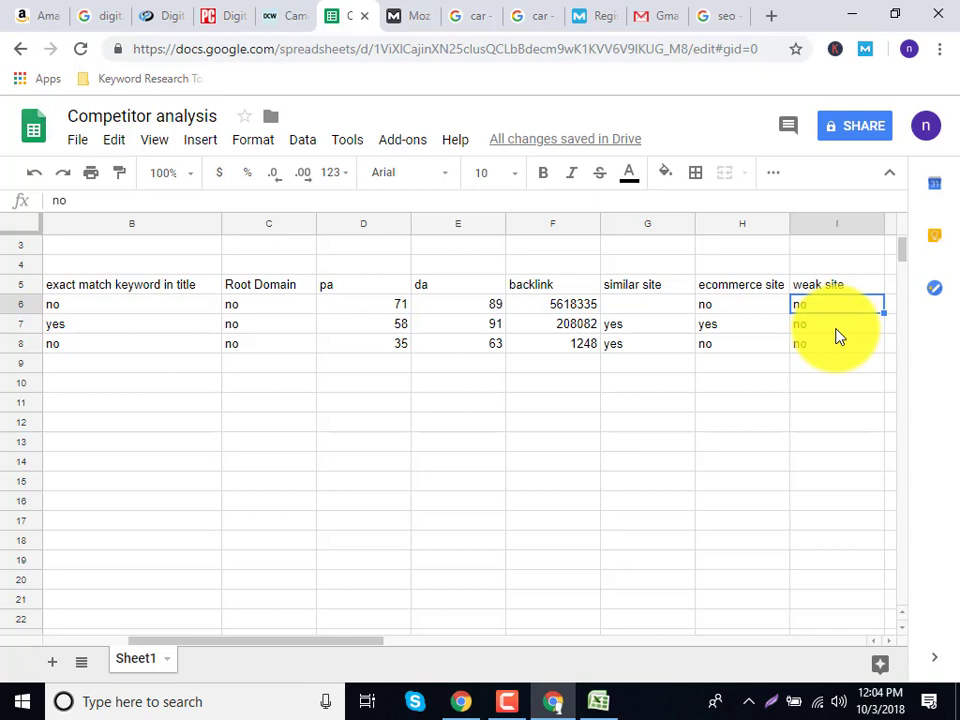
double_click(838, 304)
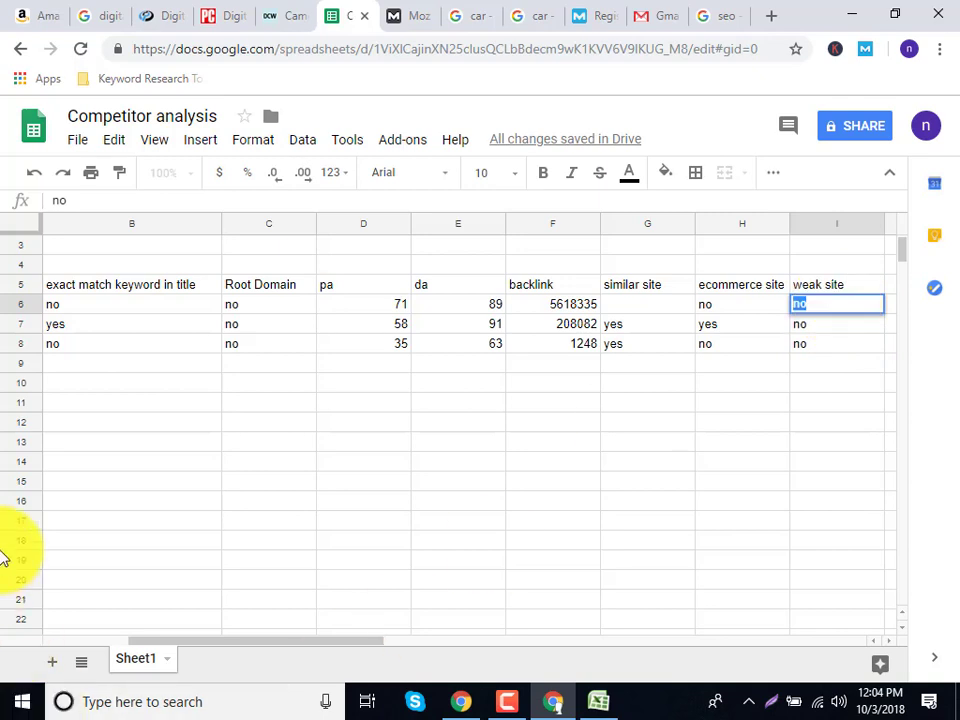
Step: Color the first competitor's PA, DA and backlink values (D6:F6) in red text
click(235, 307)
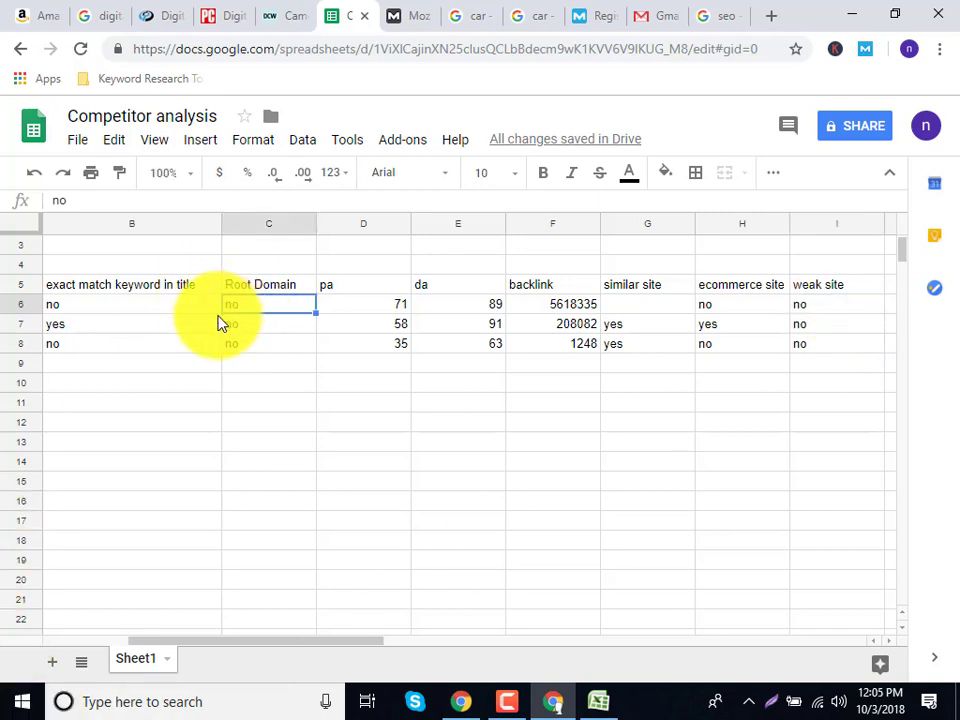
click(366, 320)
click(369, 311)
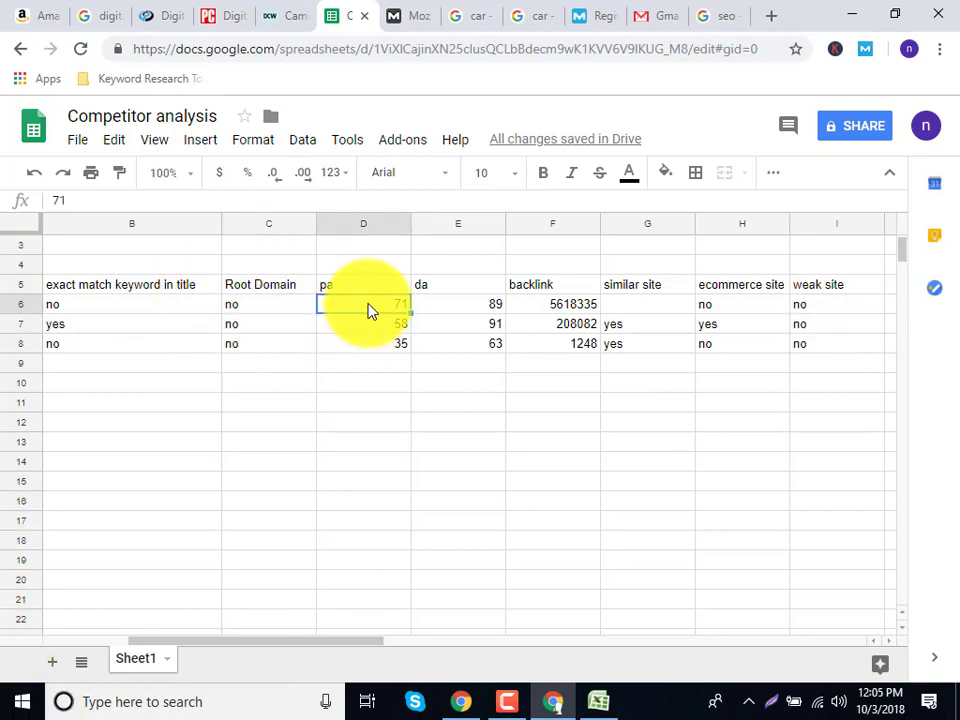
drag(369, 311, 602, 300)
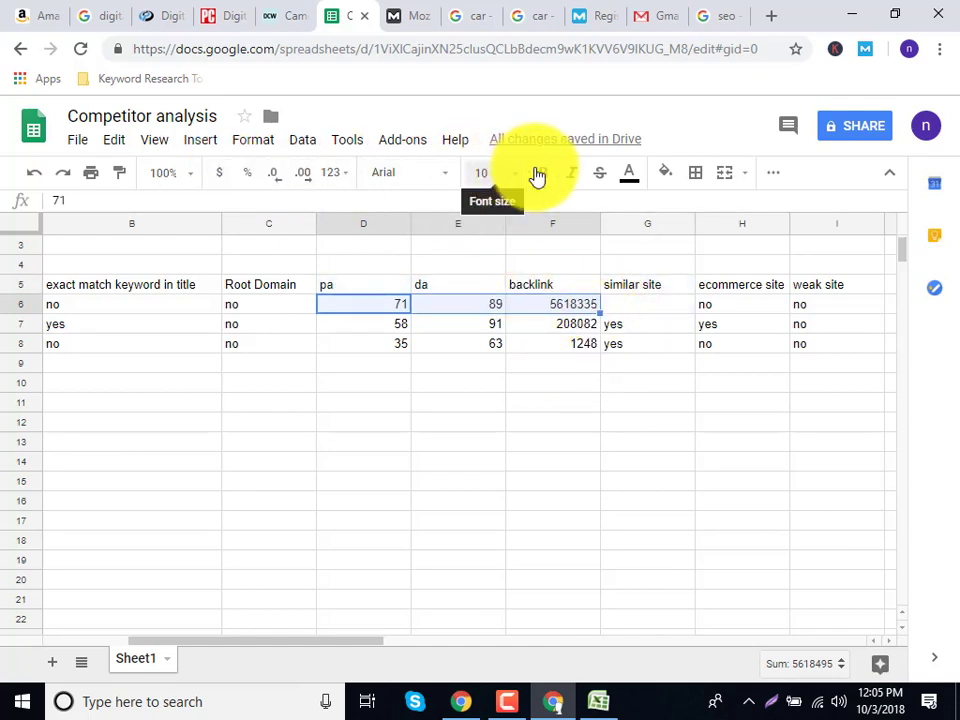
click(625, 180)
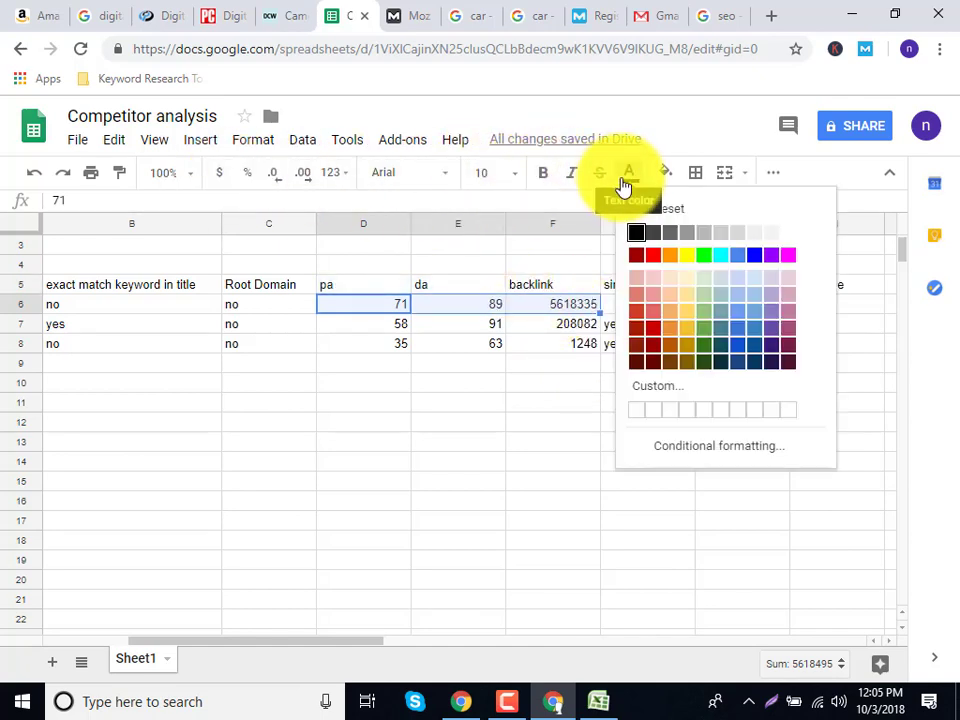
click(652, 256)
click(657, 310)
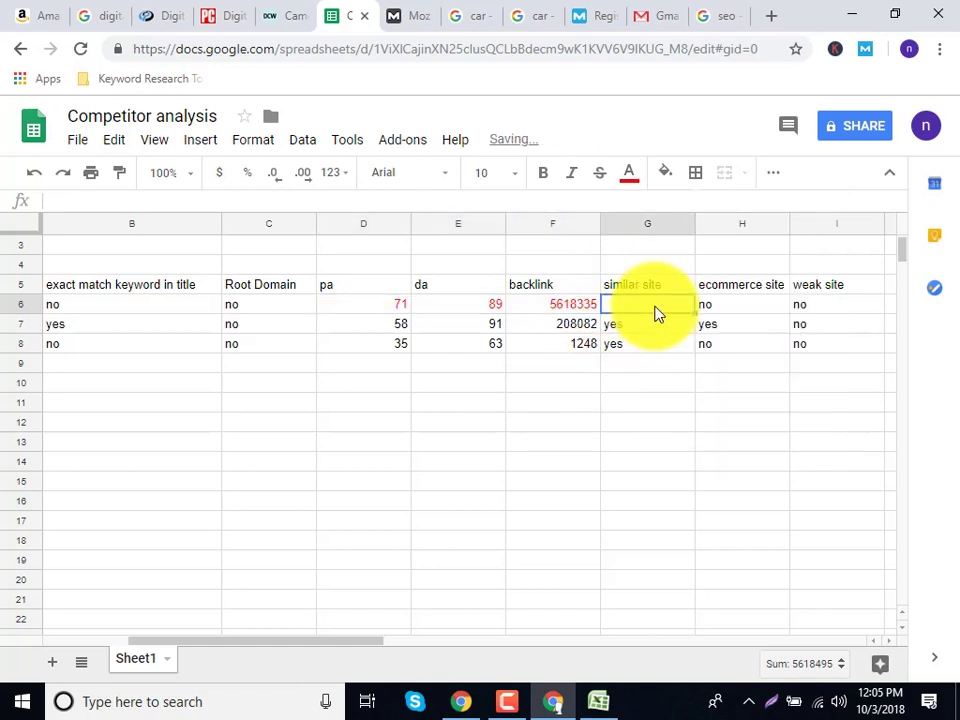
Step: Enter "no" as the first competitor's similar site value in G6
text(no)
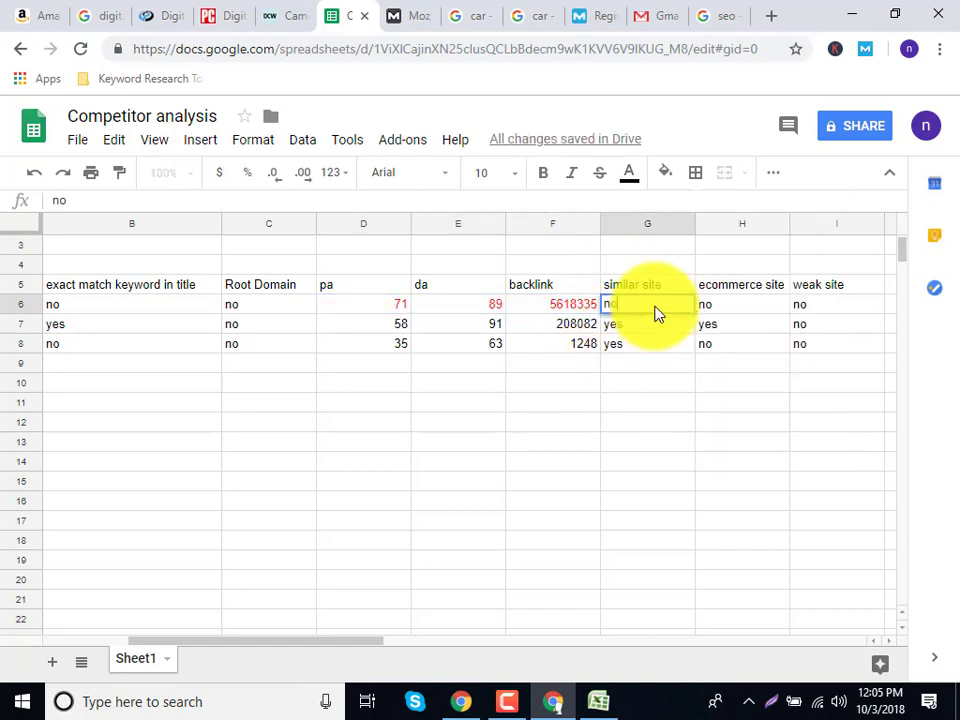
click(536, 521)
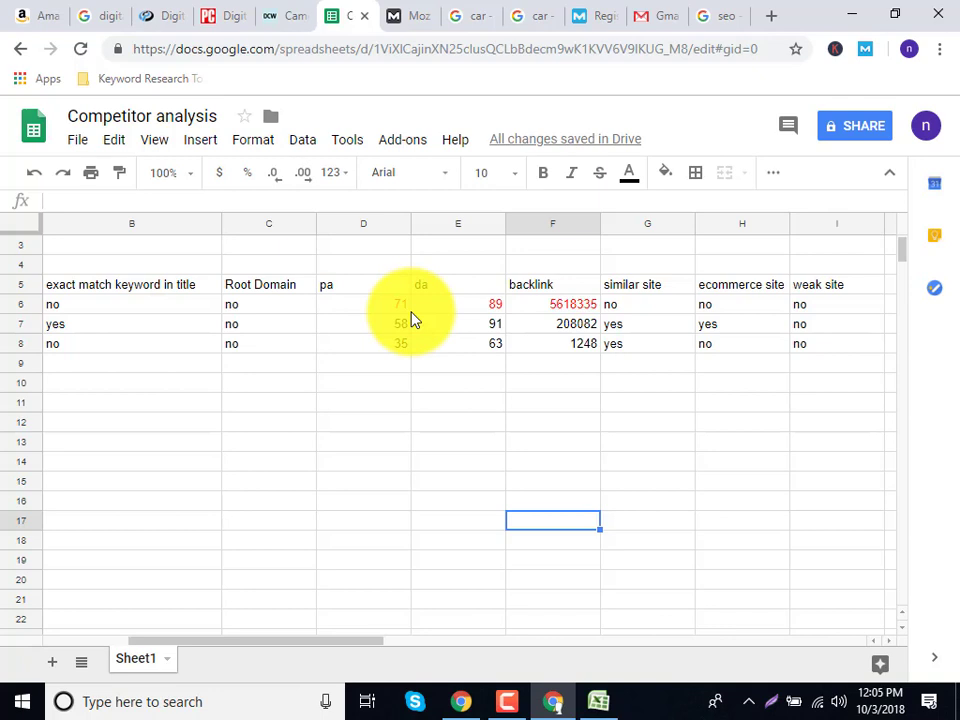
Step: Color the second competitor's exact match keyword entry (B7) in red text
click(77, 327)
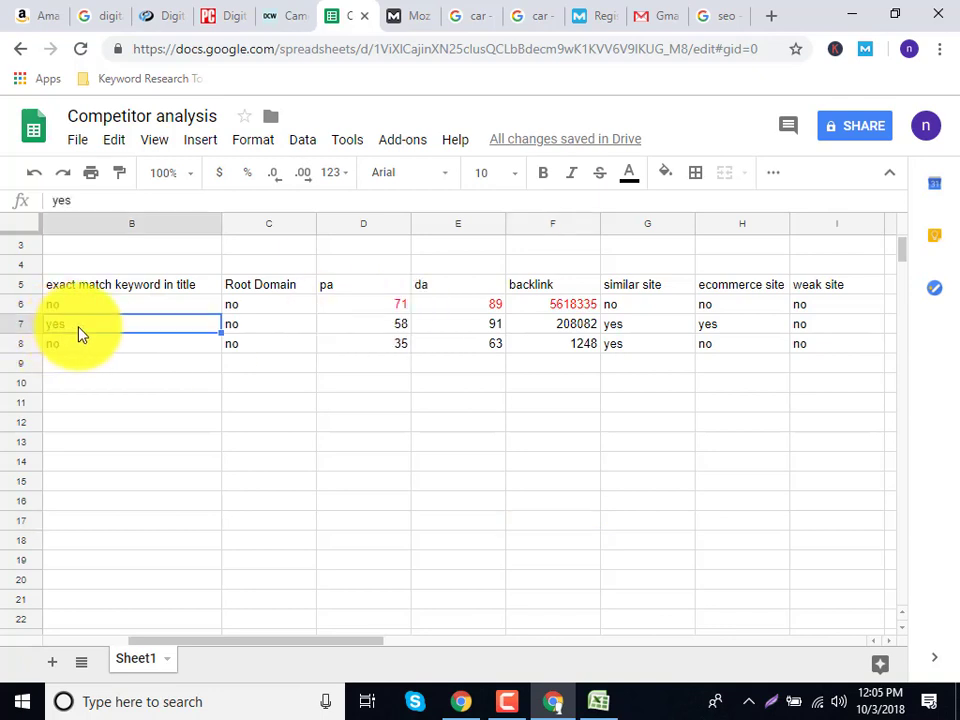
click(625, 193)
click(643, 259)
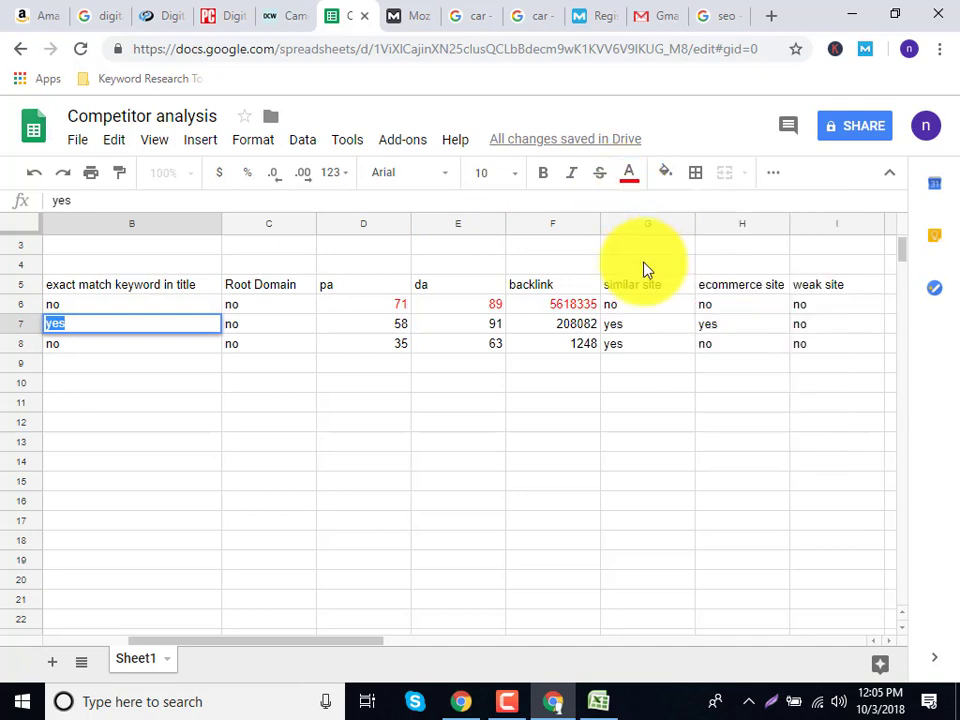
click(94, 422)
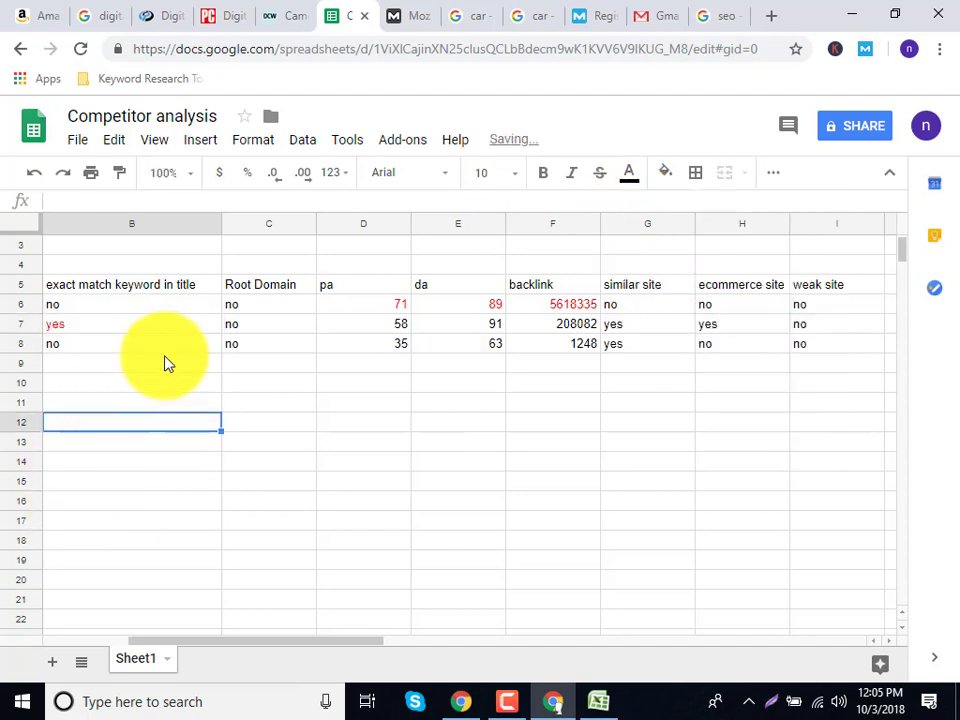
Step: Review the second competitor's root domain entry, and color its PA, DA and backlink values (D7:F7) in red text
click(239, 329)
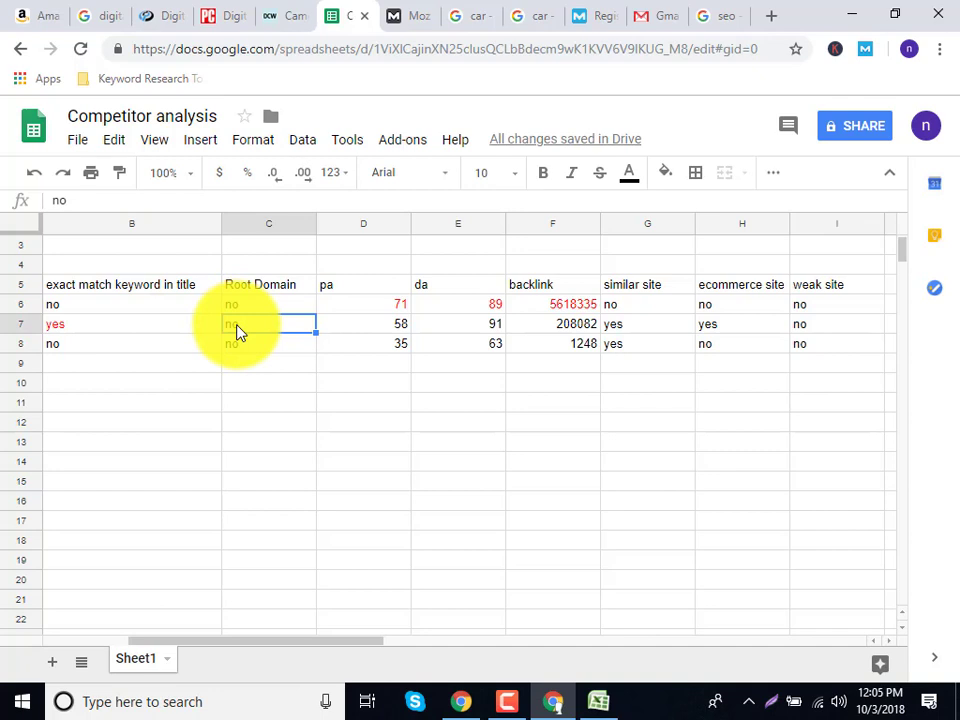
click(355, 325)
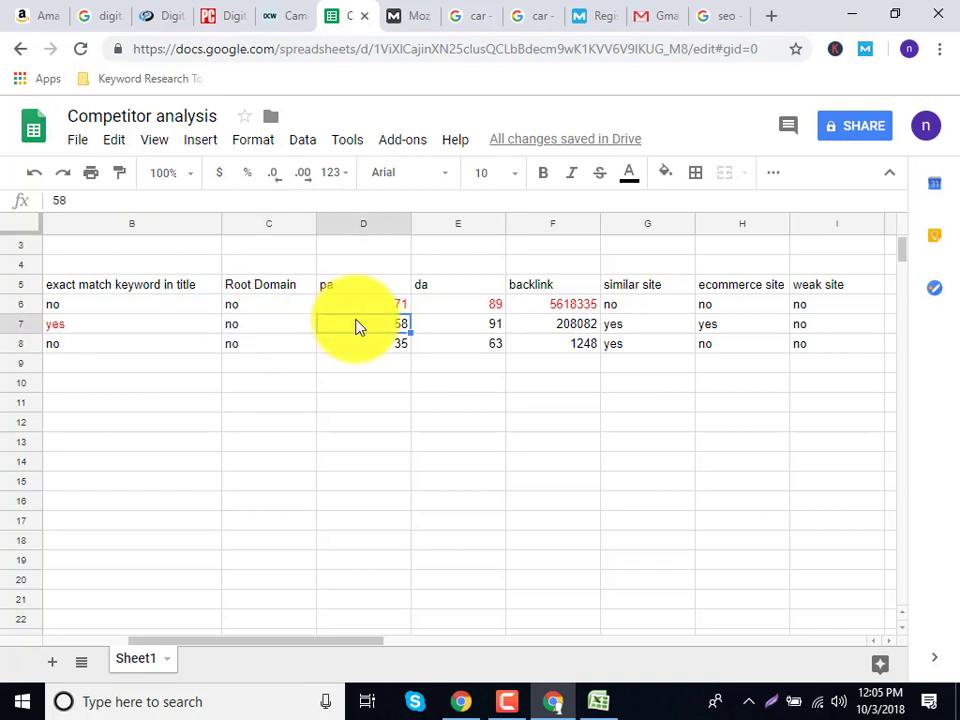
drag(357, 325, 553, 332)
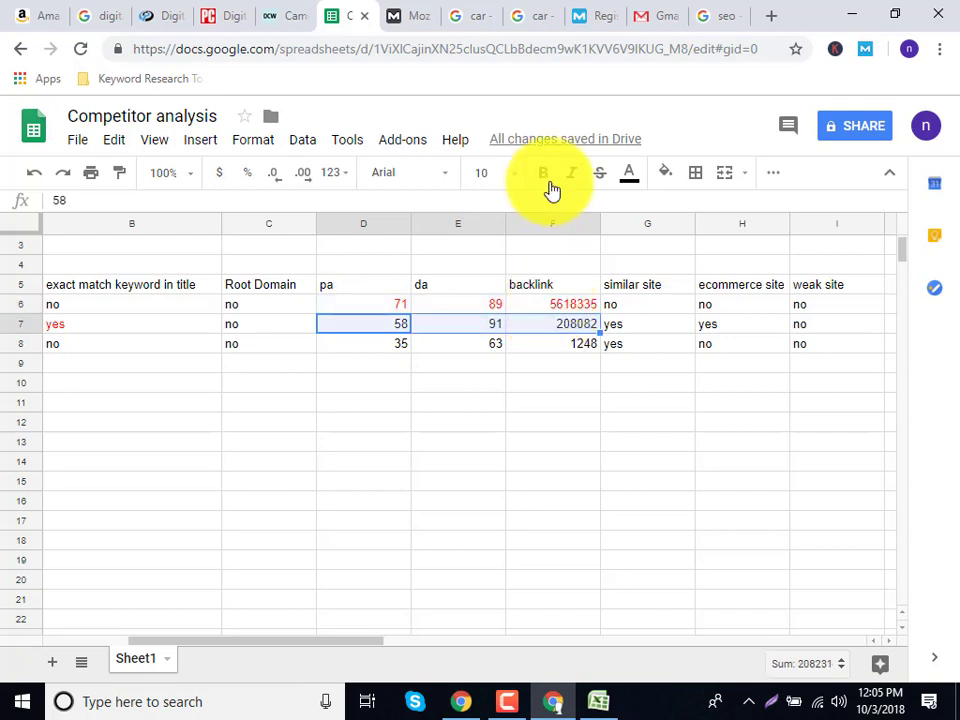
click(634, 184)
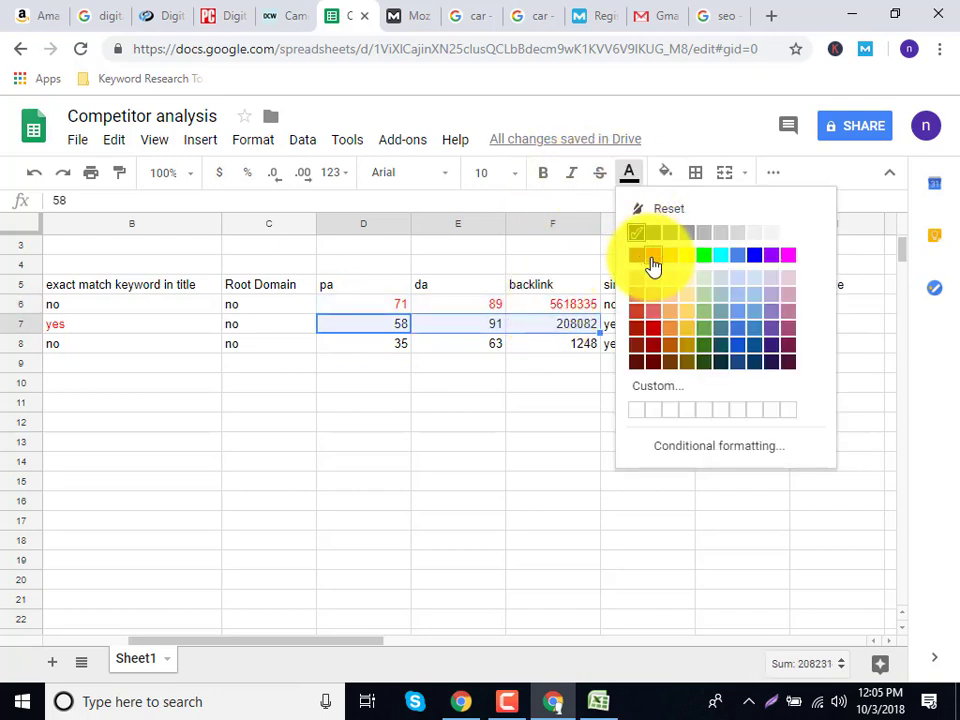
click(652, 256)
click(590, 450)
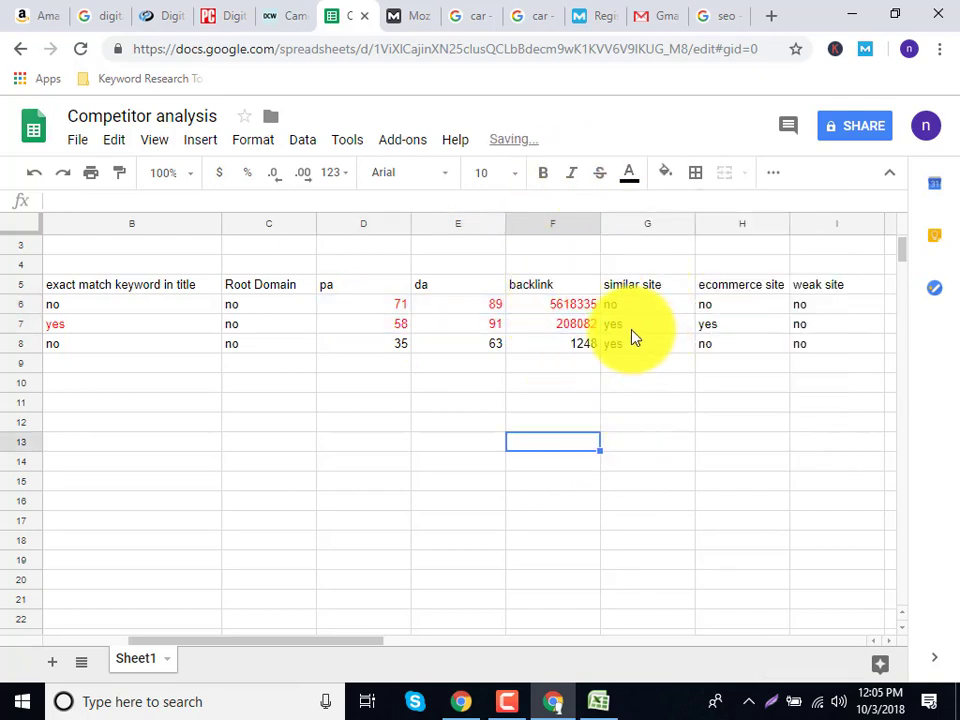
Step: Review the similar site, ecommerce site and weak site entries of the second competitor
click(634, 330)
double_click(658, 327)
double_click(658, 327)
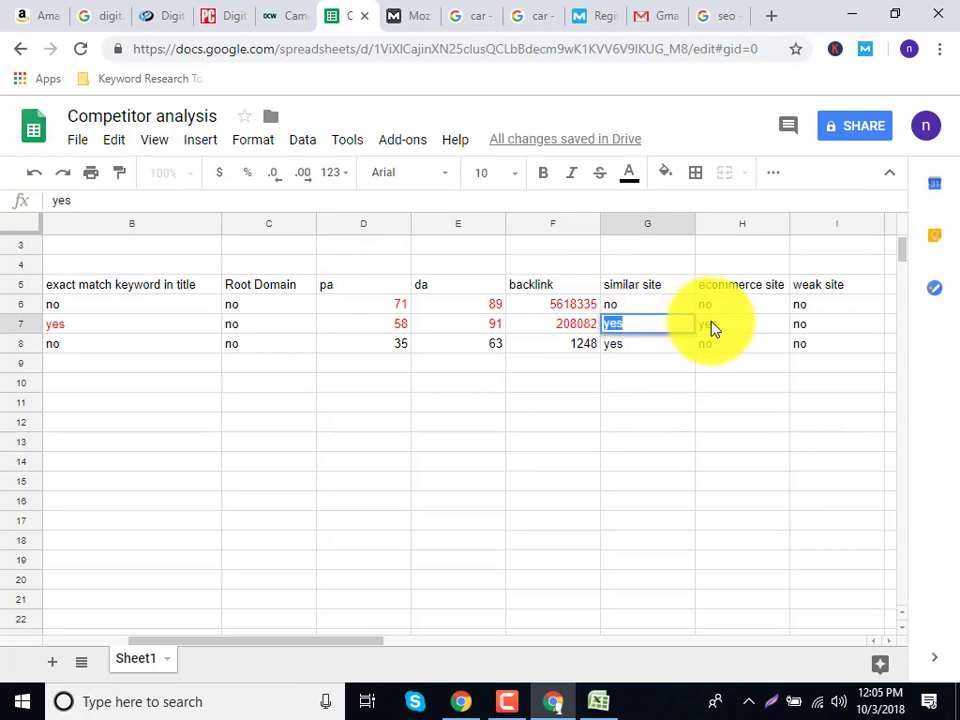
double_click(739, 325)
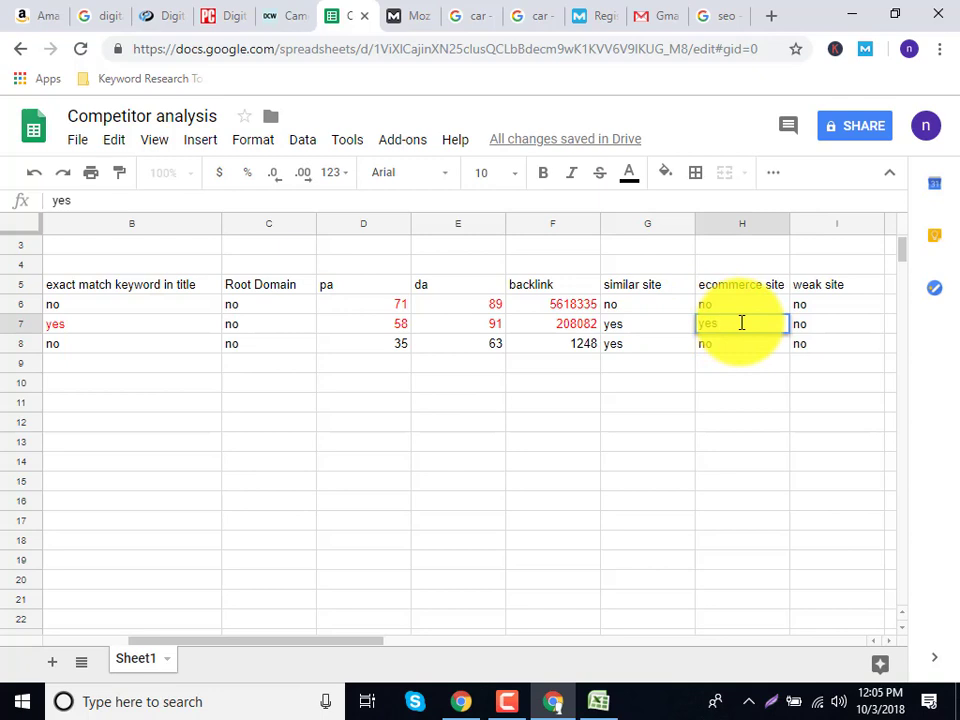
double_click(741, 322)
click(838, 337)
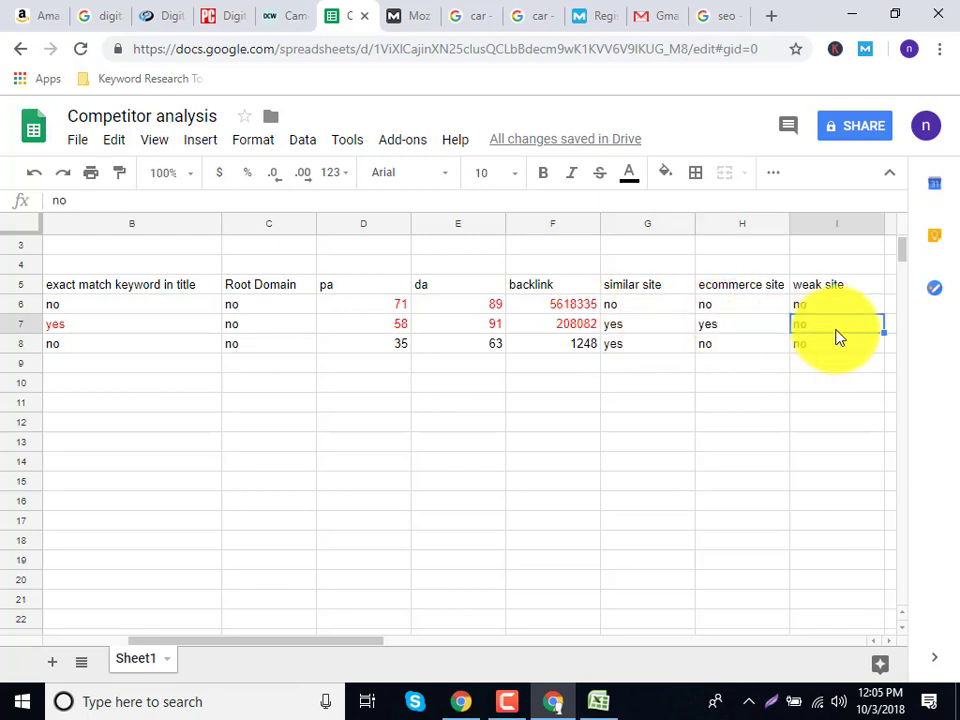
Step: Color the weak site entries of all three competitors in red text
drag(826, 362, 806, 300)
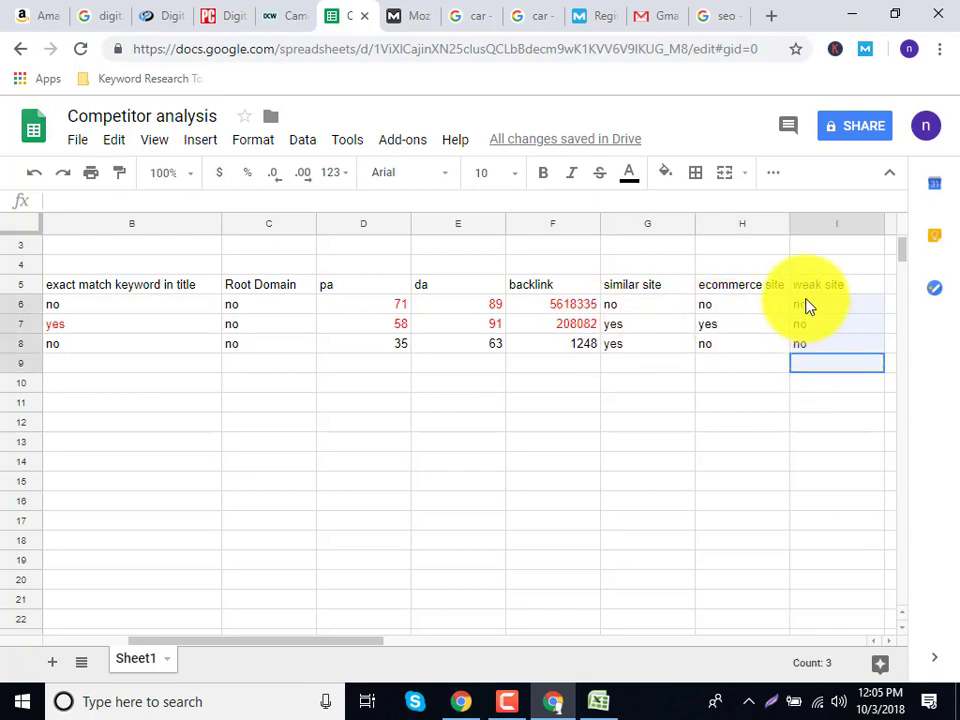
click(629, 174)
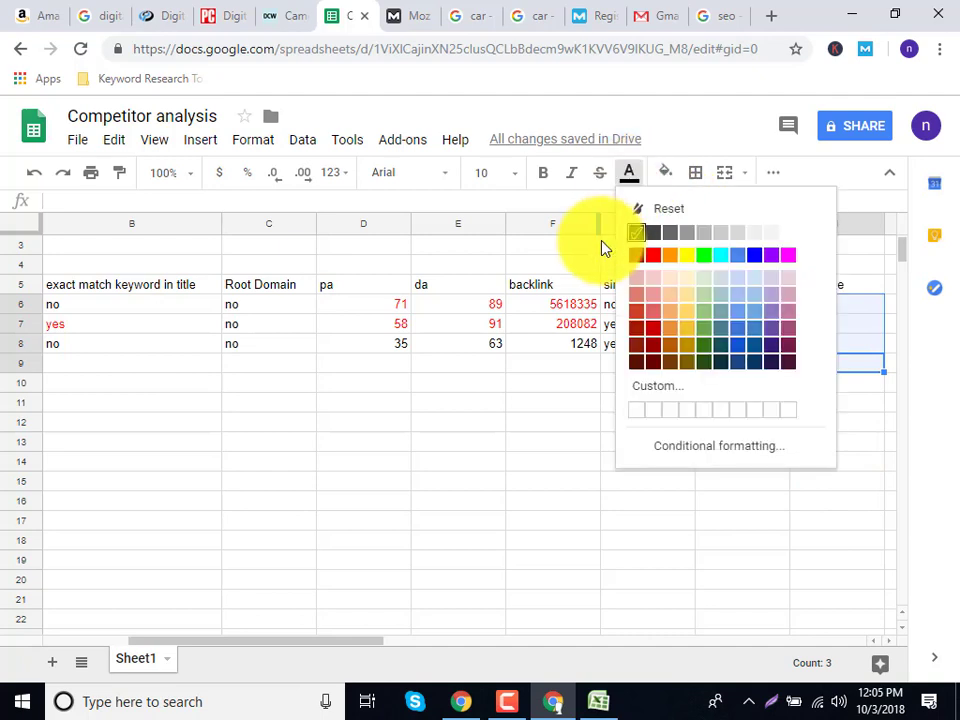
click(655, 255)
click(729, 401)
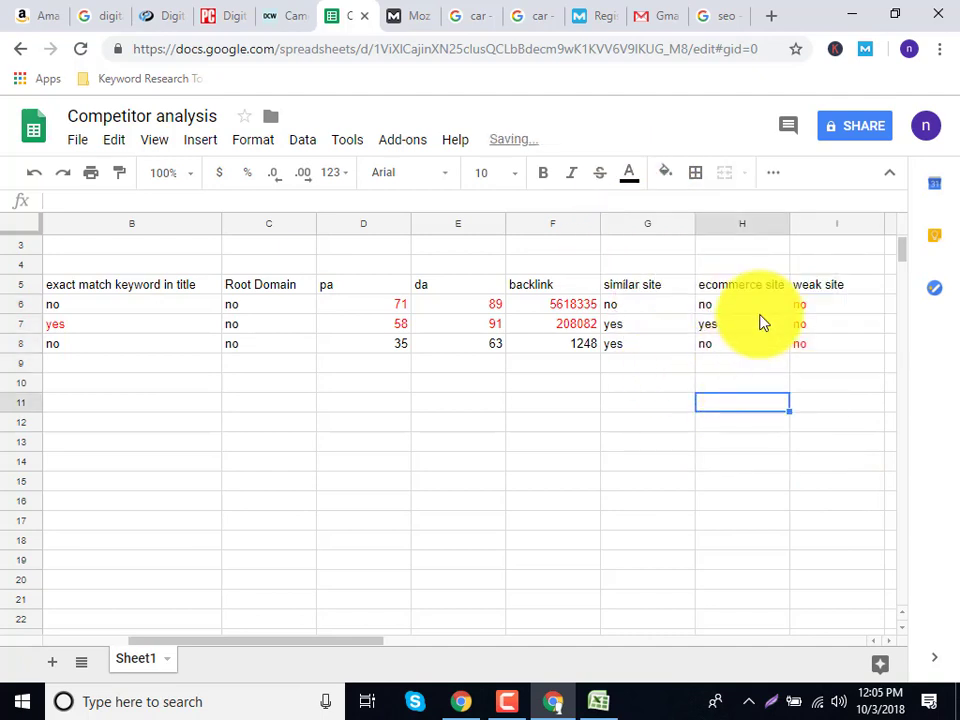
Step: Color the second competitor's similar site and ecommerce site entries (G7:H7) in red text
drag(726, 323, 623, 328)
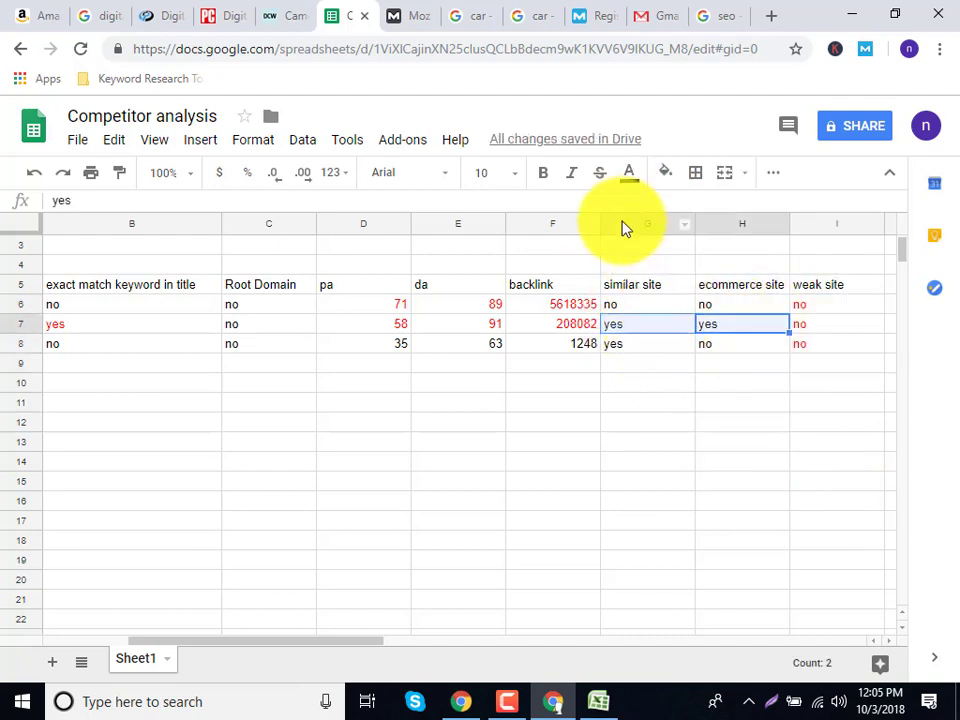
click(629, 174)
click(655, 255)
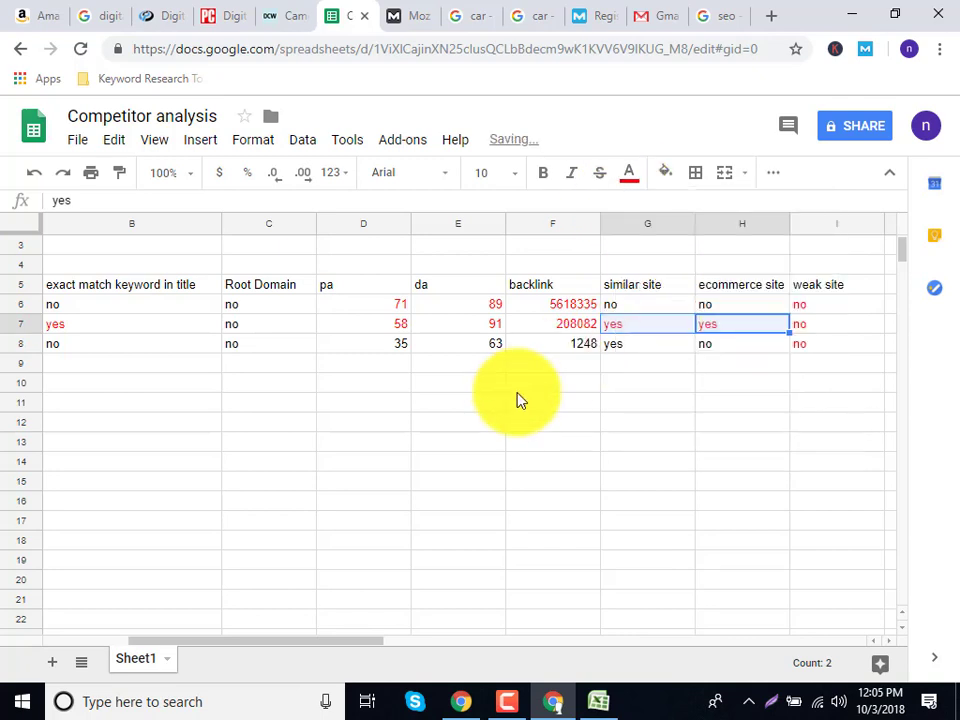
click(519, 385)
Step: Review the third competitor's entries in row 8, from exact match keyword in title through ecommerce site
click(135, 358)
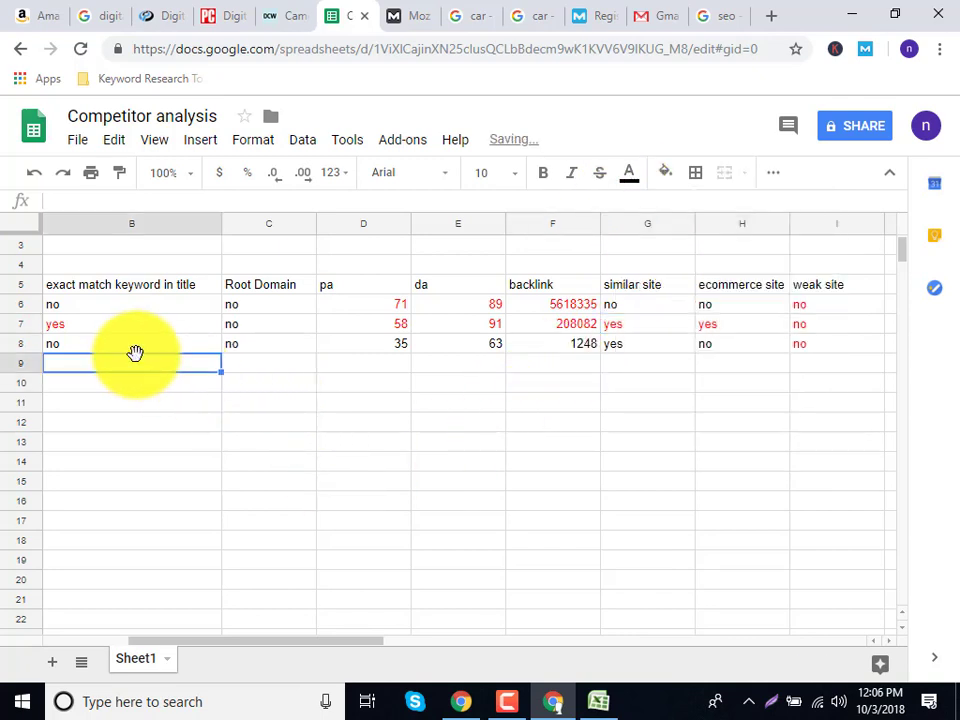
click(136, 348)
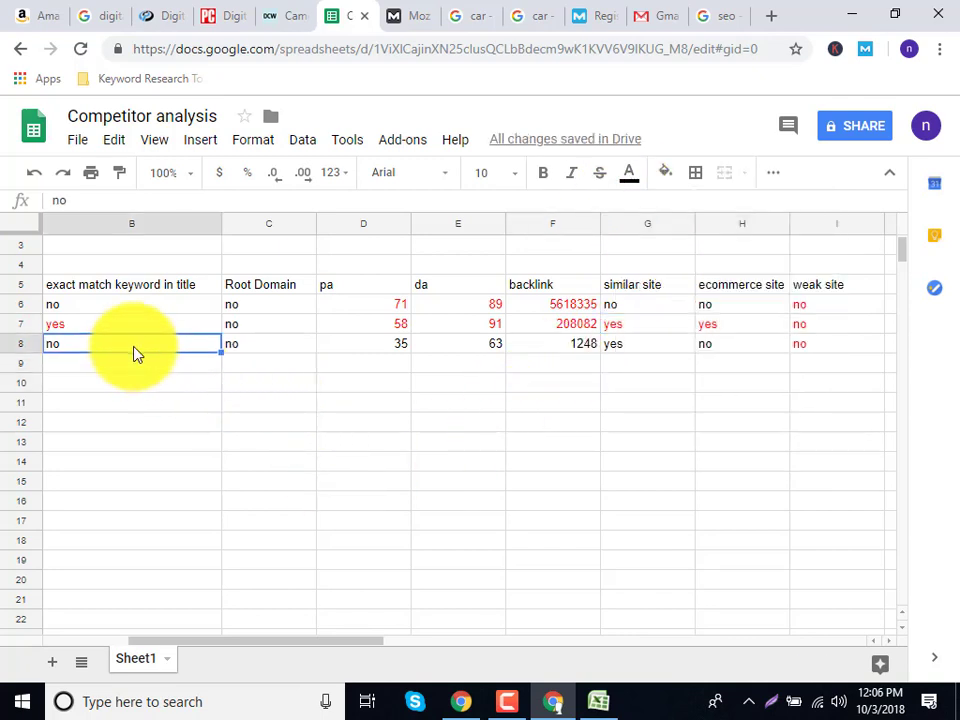
click(251, 347)
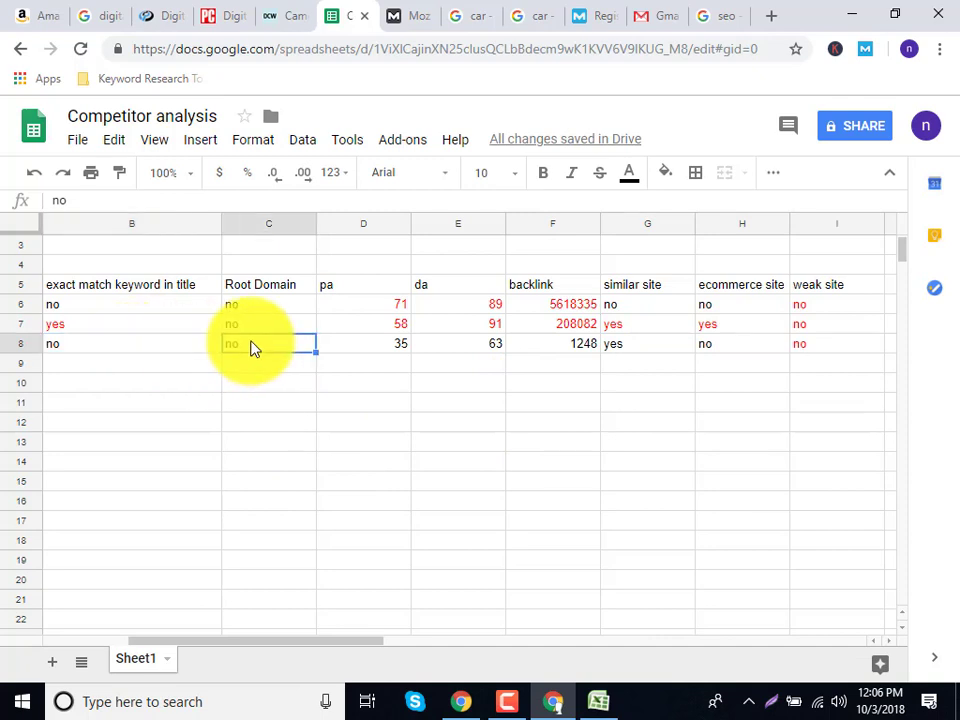
click(343, 345)
click(447, 353)
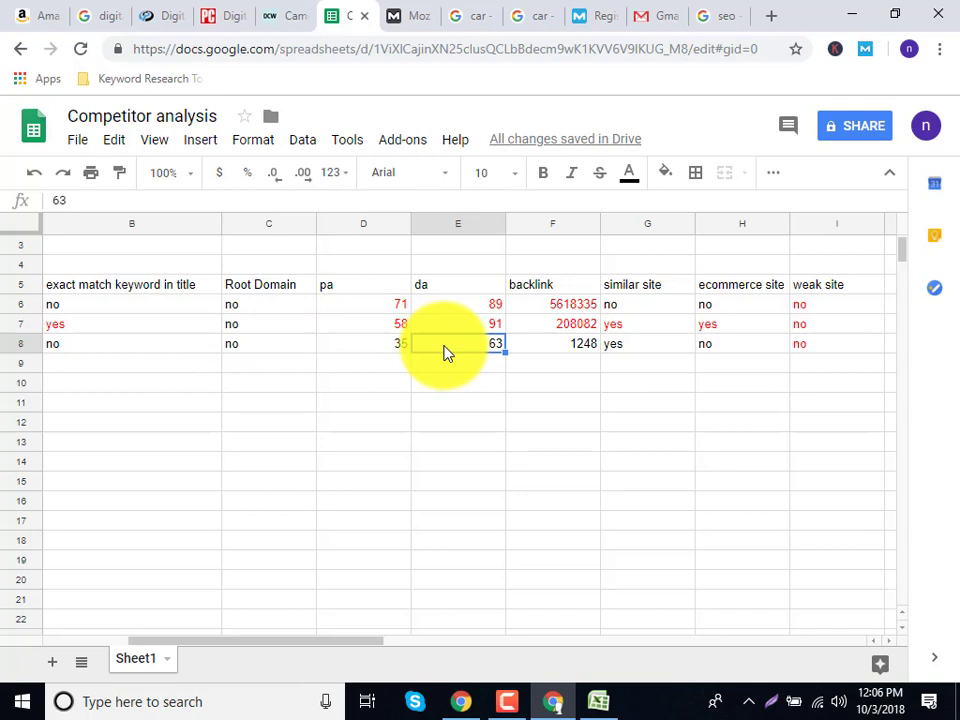
double_click(537, 352)
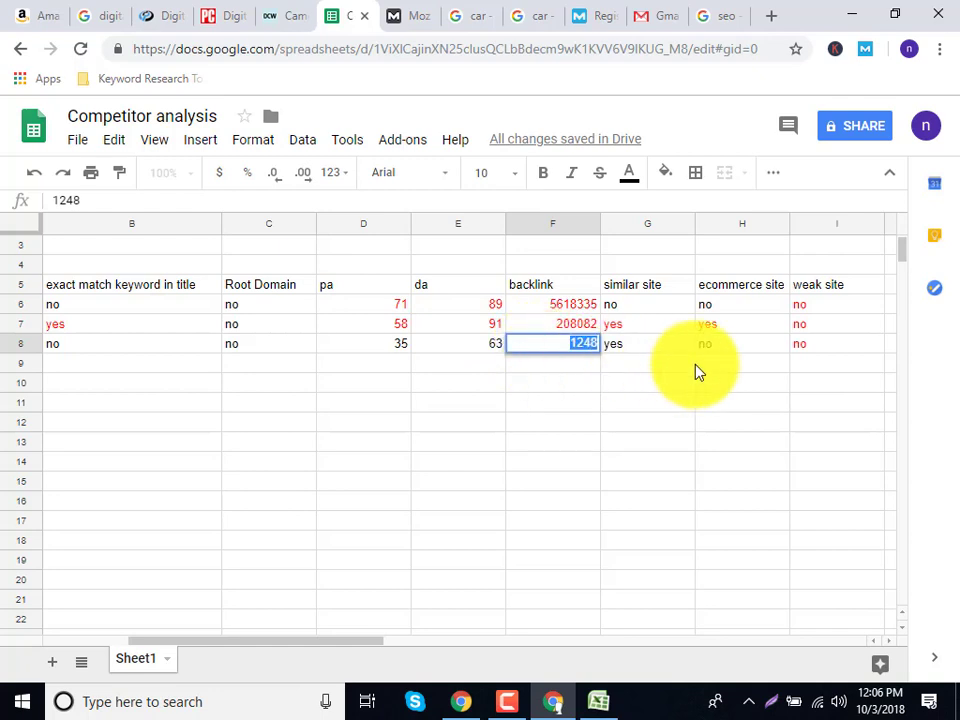
click(664, 352)
click(740, 352)
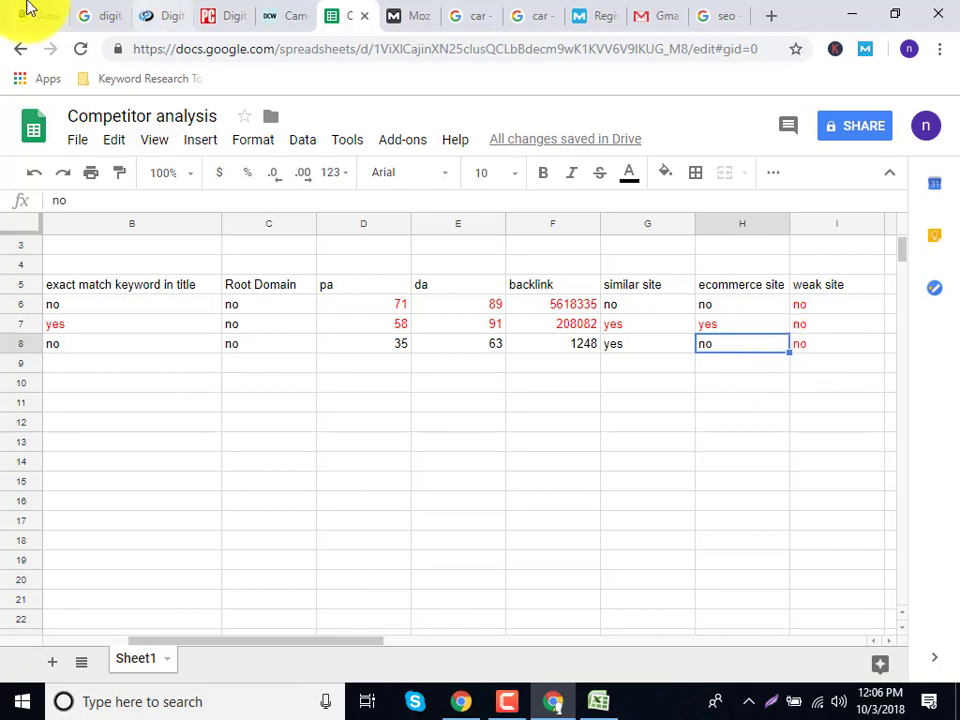
Step: Open the Digital Camera World reviews result from the Google search in a new browser tab
click(82, 14)
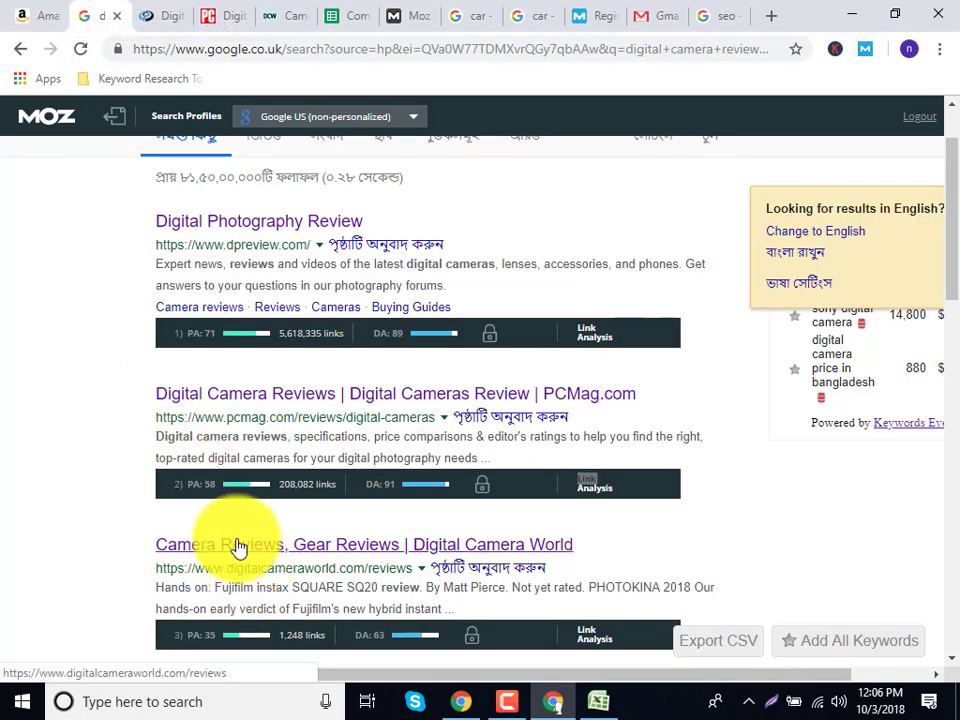
scroll(241, 546, down, 1)
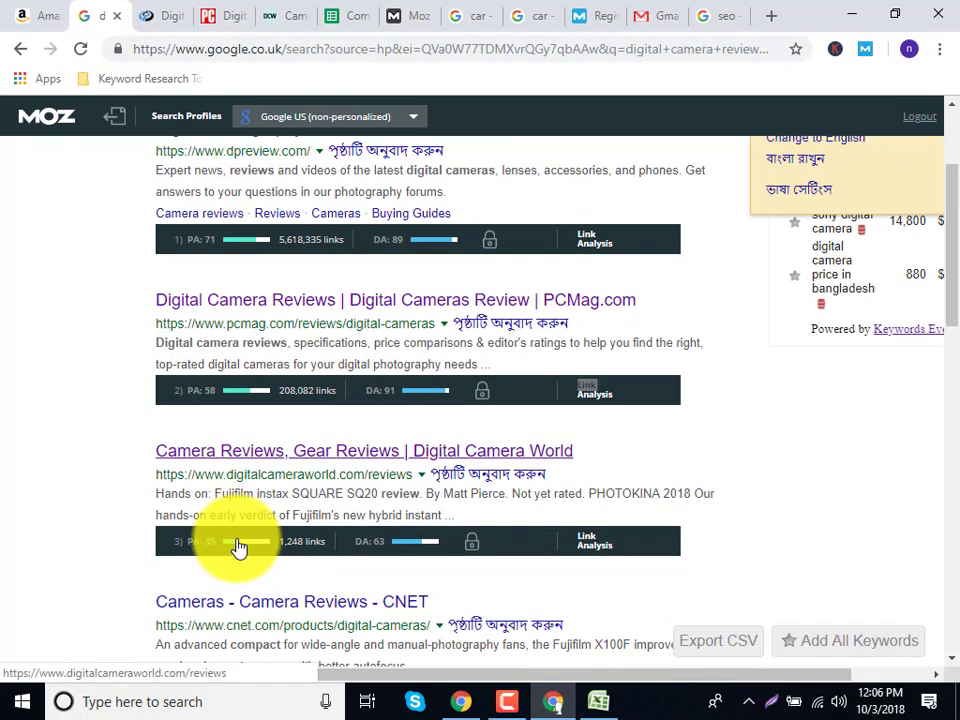
right_click(308, 450)
click(334, 467)
click(150, 12)
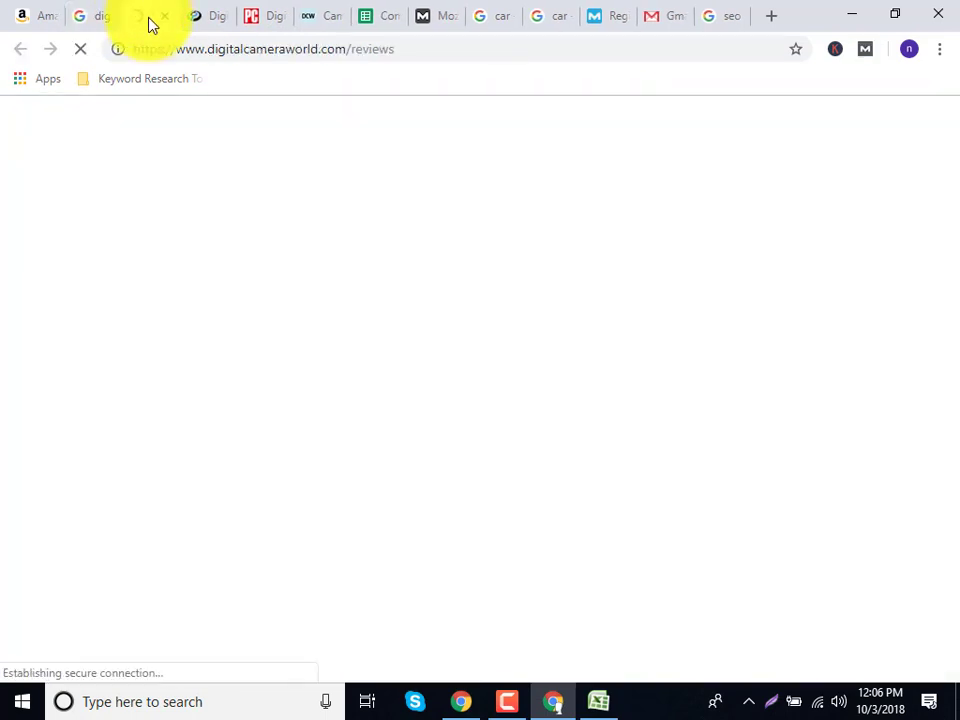
Step: Examine the Digital Camera World address and its list of camera reviews, and close the page
drag(240, 48, 390, 208)
scroll(370, 385, down, 3)
scroll(366, 425, down, 14)
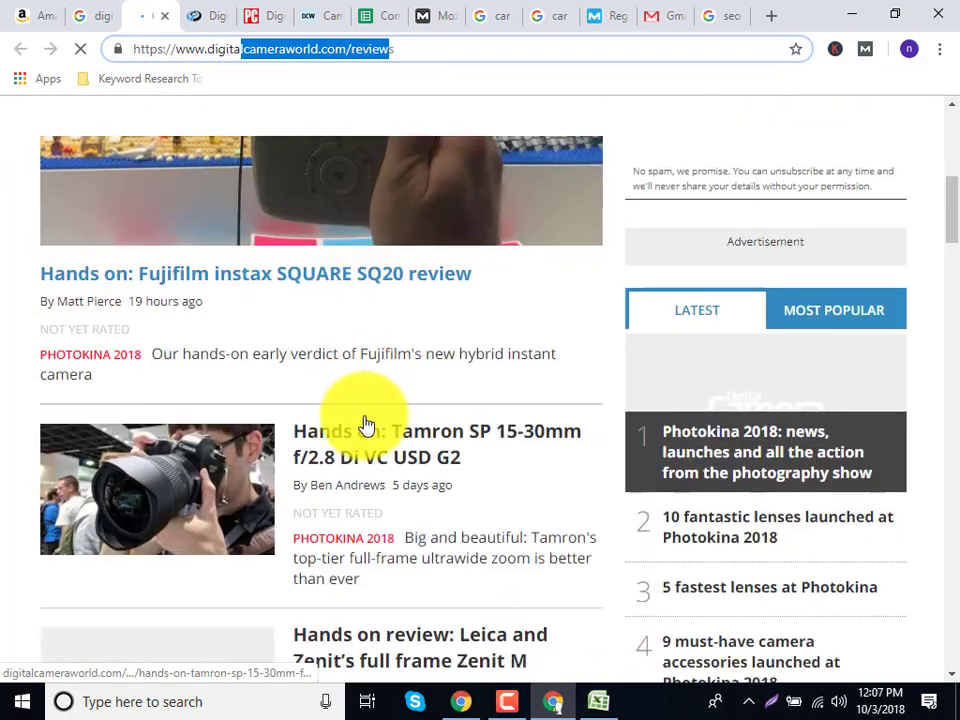
scroll(366, 427, down, 2)
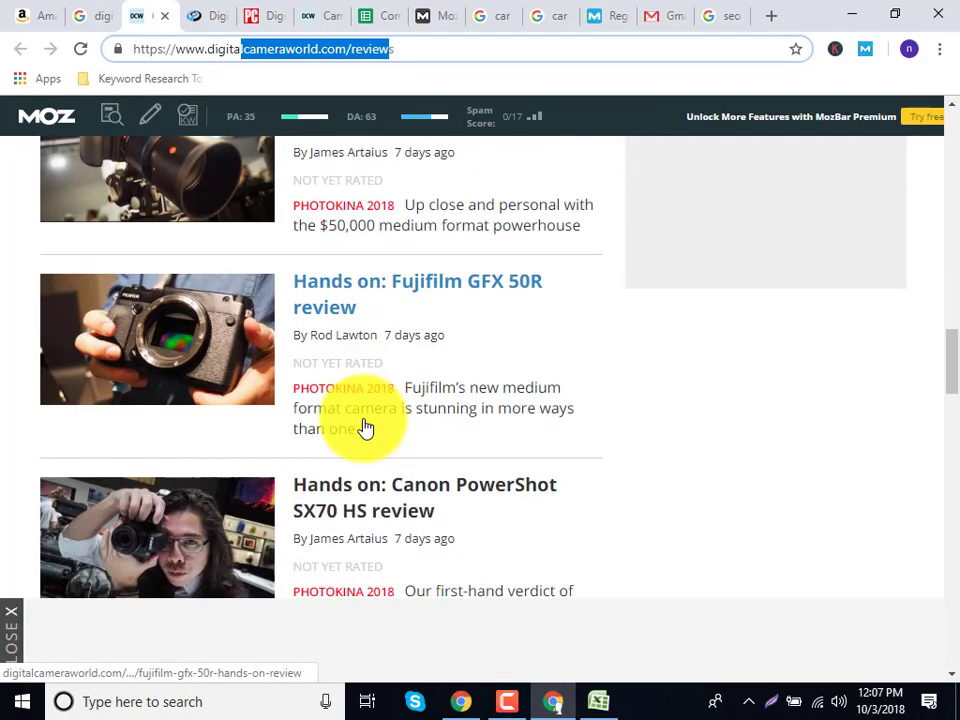
scroll(336, 423, down, 4)
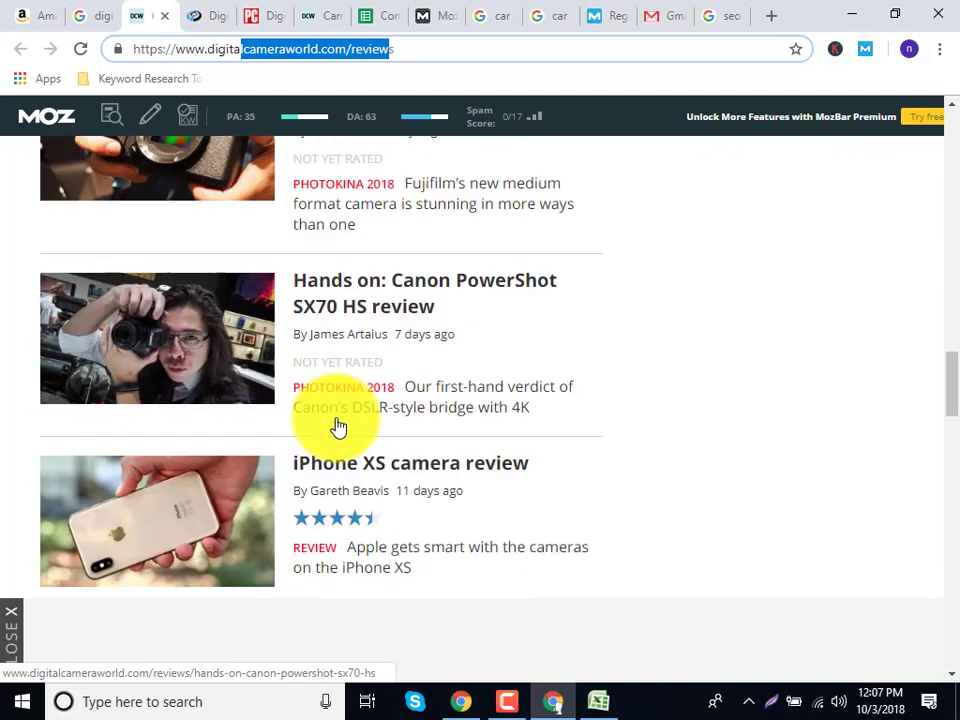
scroll(340, 425, down, 2)
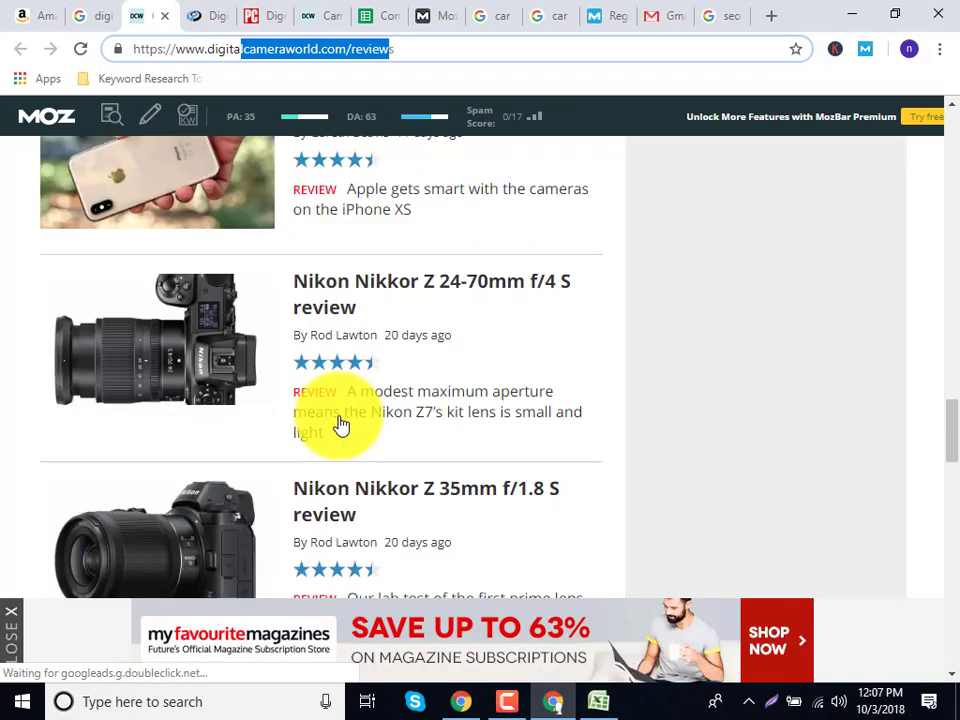
click(164, 15)
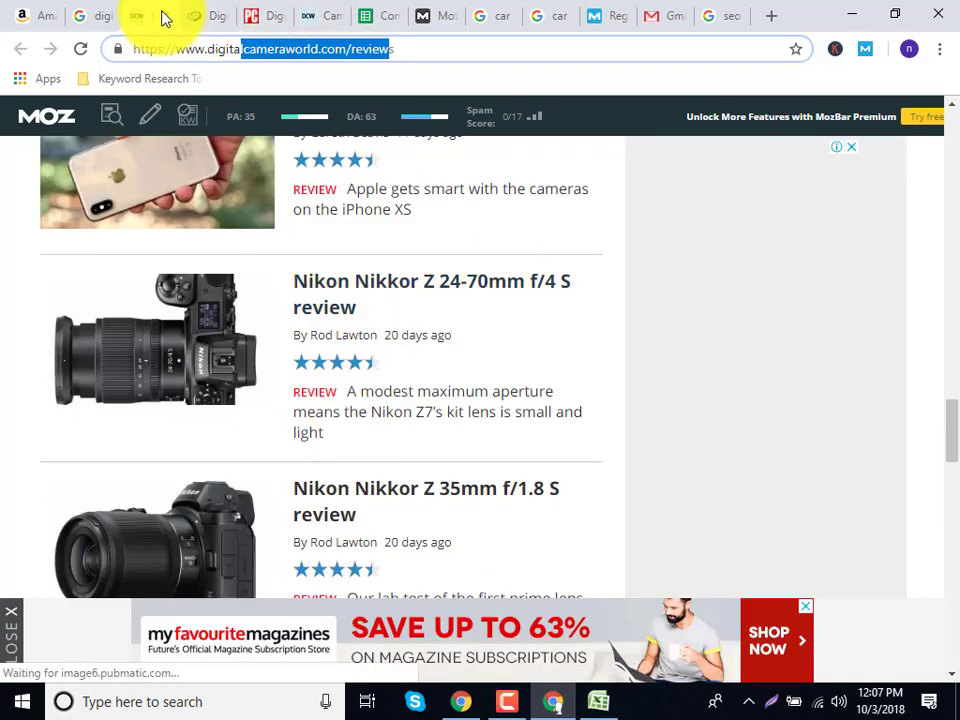
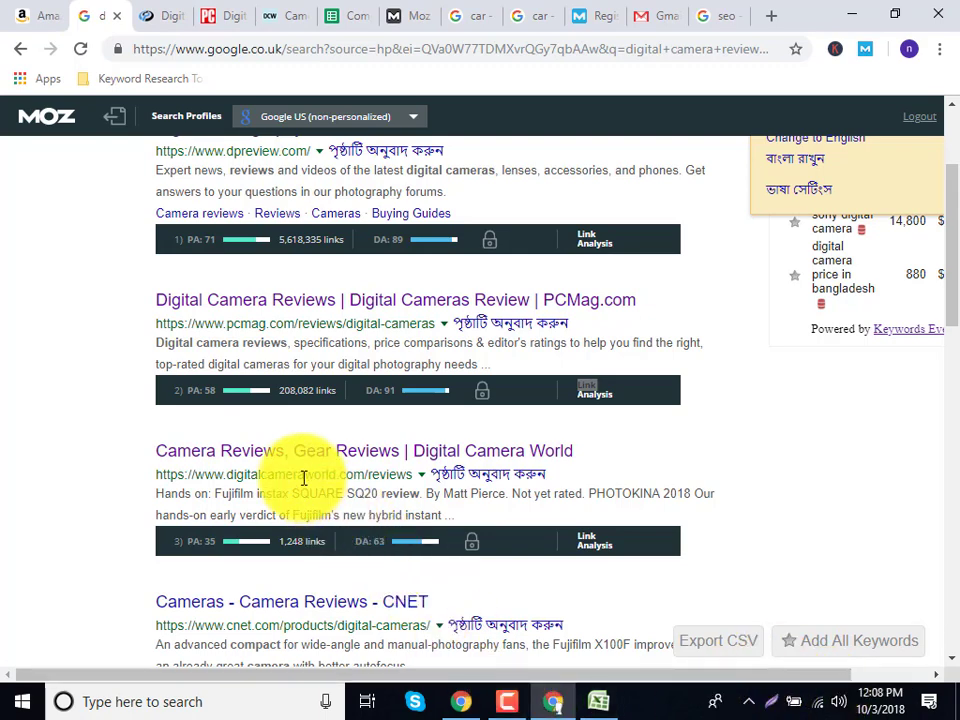
Step: Compare the open DPReview, PCMag and Digital Camera World pages of the three ranking competitors
scroll(303, 478, down, 2)
click(157, 13)
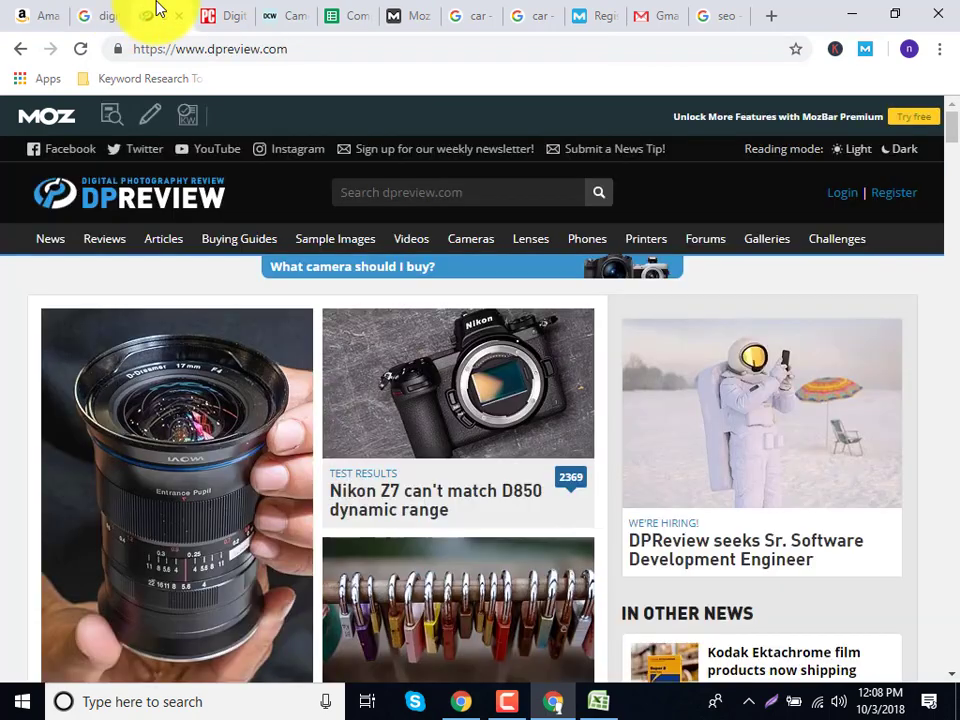
click(606, 700)
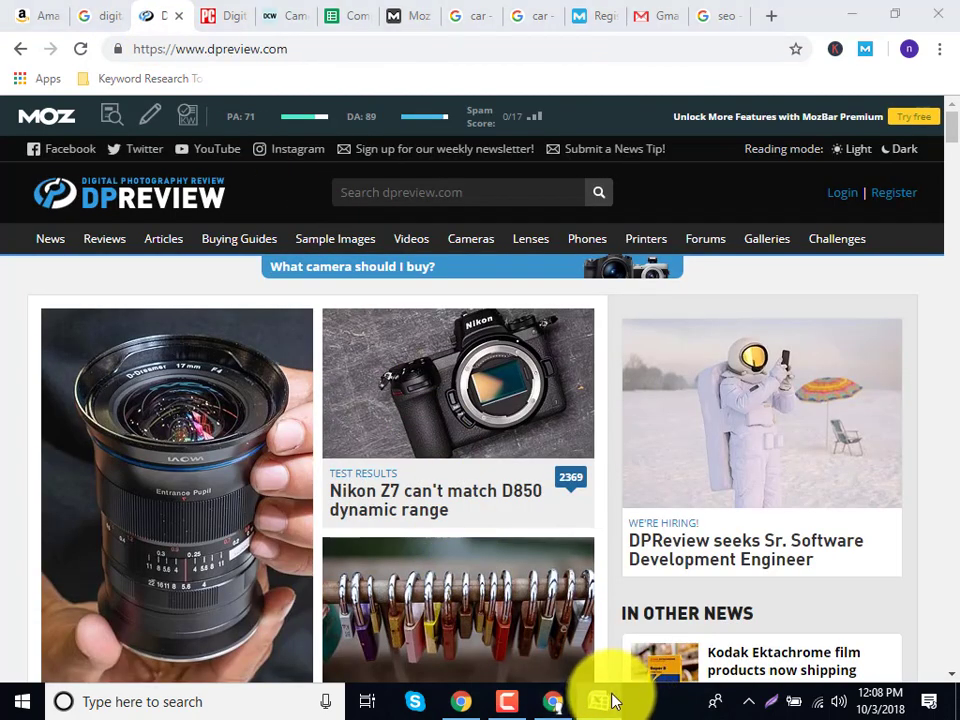
click(610, 703)
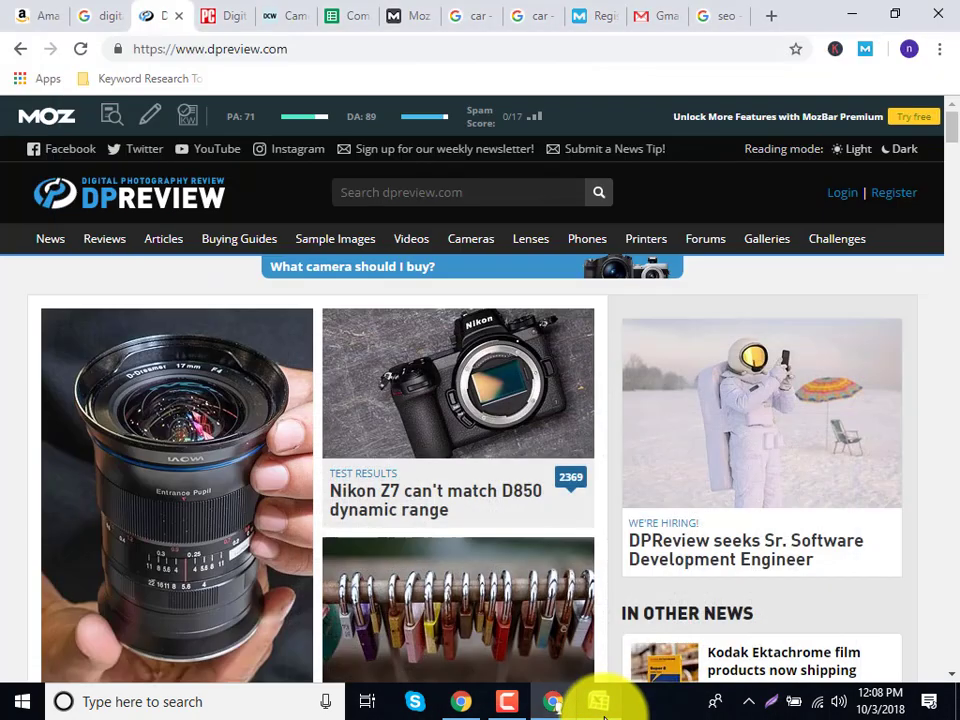
click(561, 707)
click(561, 707)
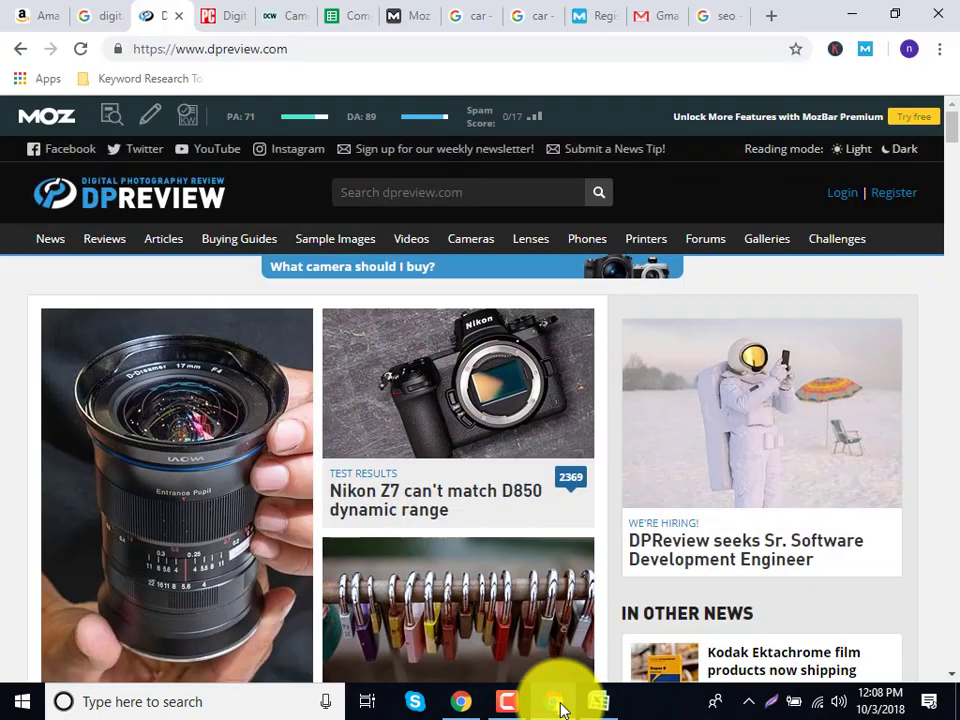
click(215, 10)
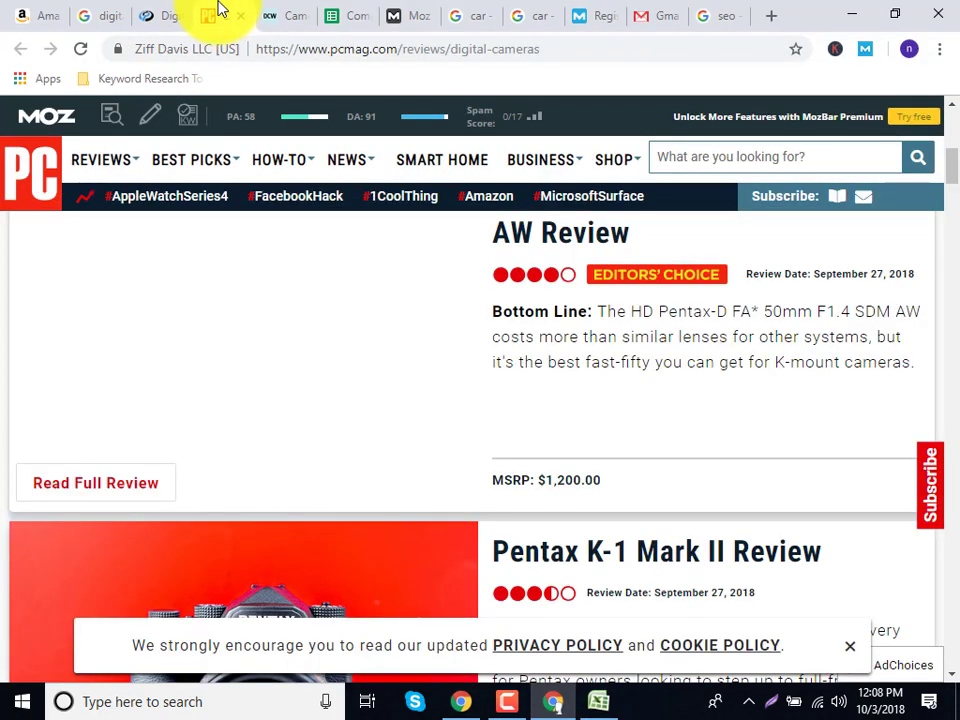
click(279, 15)
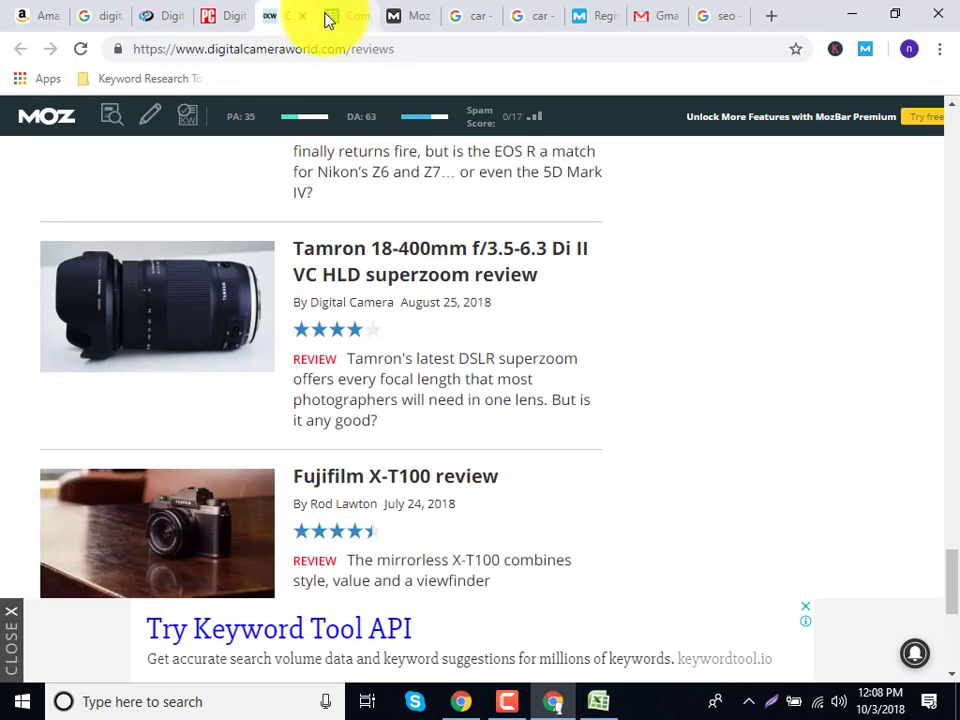
click(221, 11)
click(180, 9)
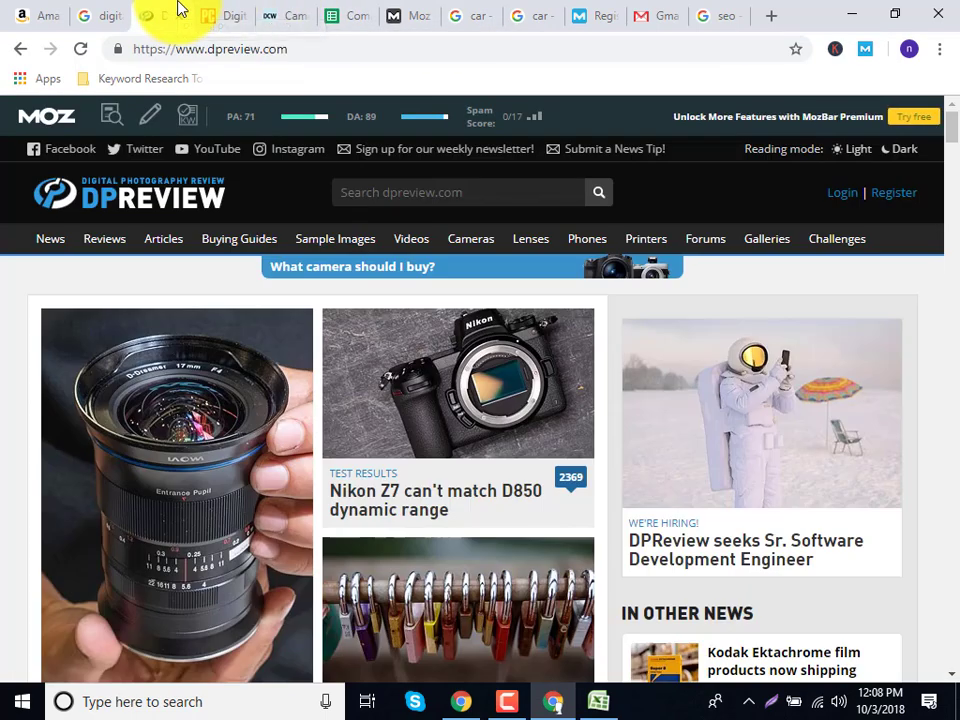
click(292, 10)
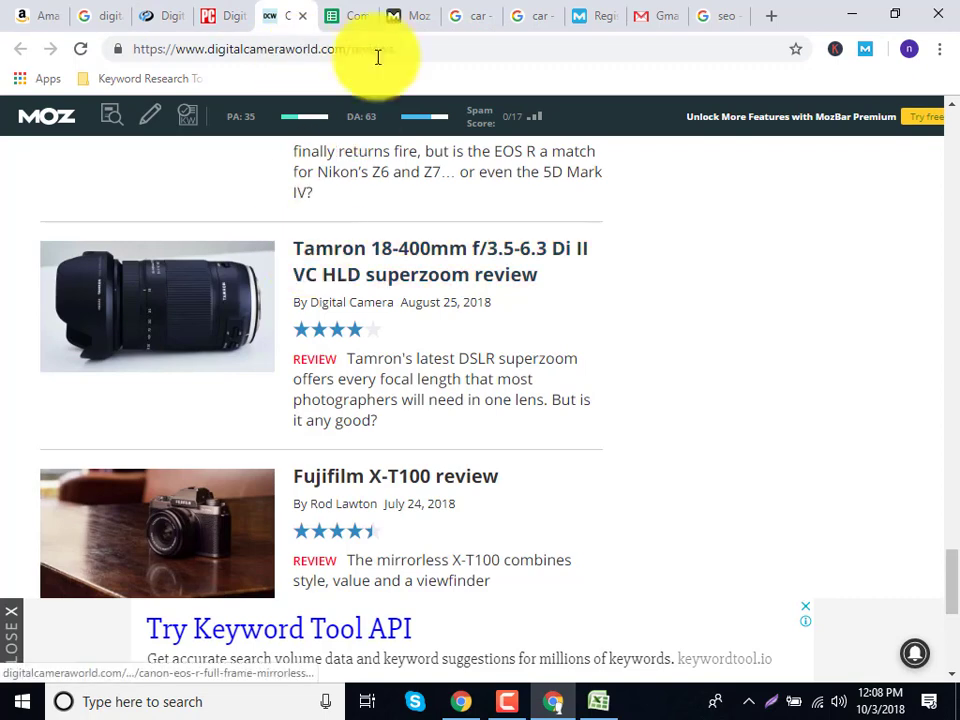
Step: Review the first competitor's entries in row 6 of the Competitor analysis sheet, from exact match keyword in title through weak site
click(372, 12)
click(728, 443)
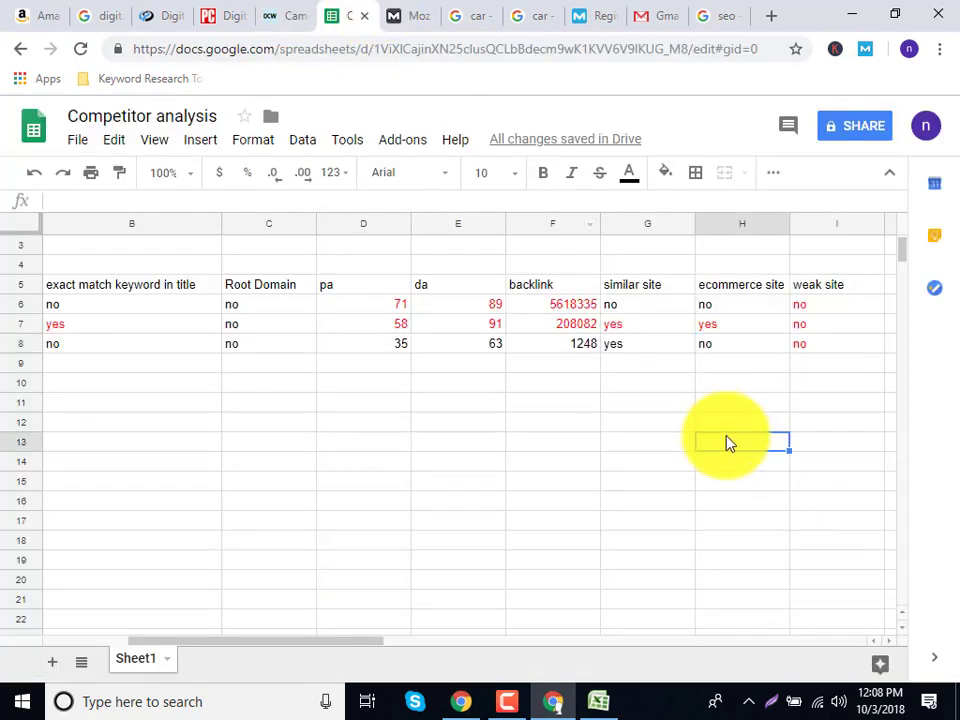
drag(677, 388, 193, 381)
click(268, 305)
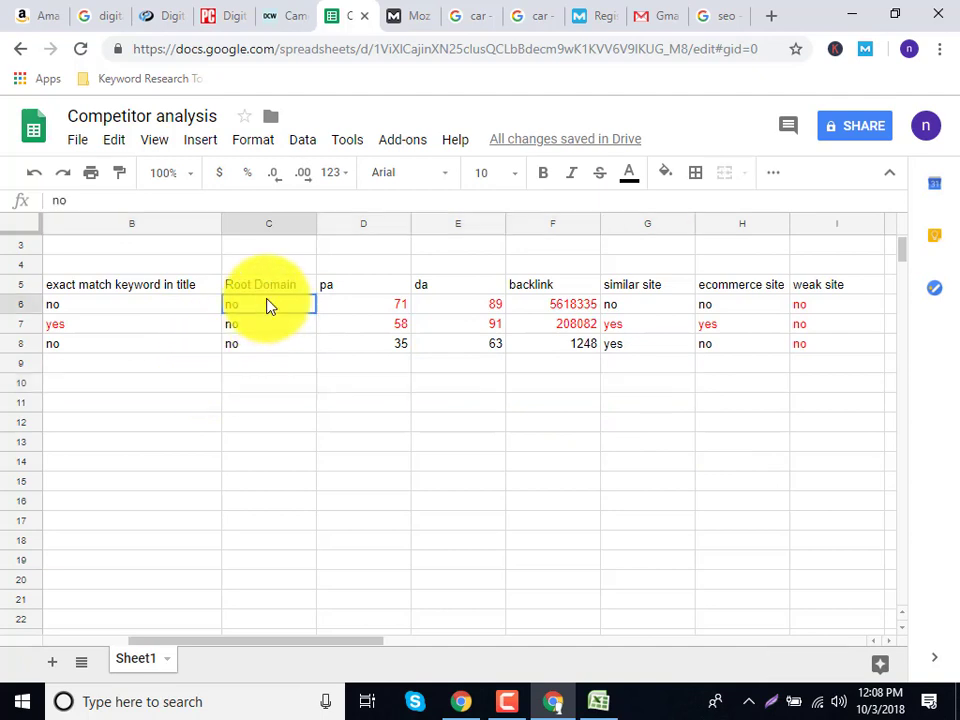
click(203, 305)
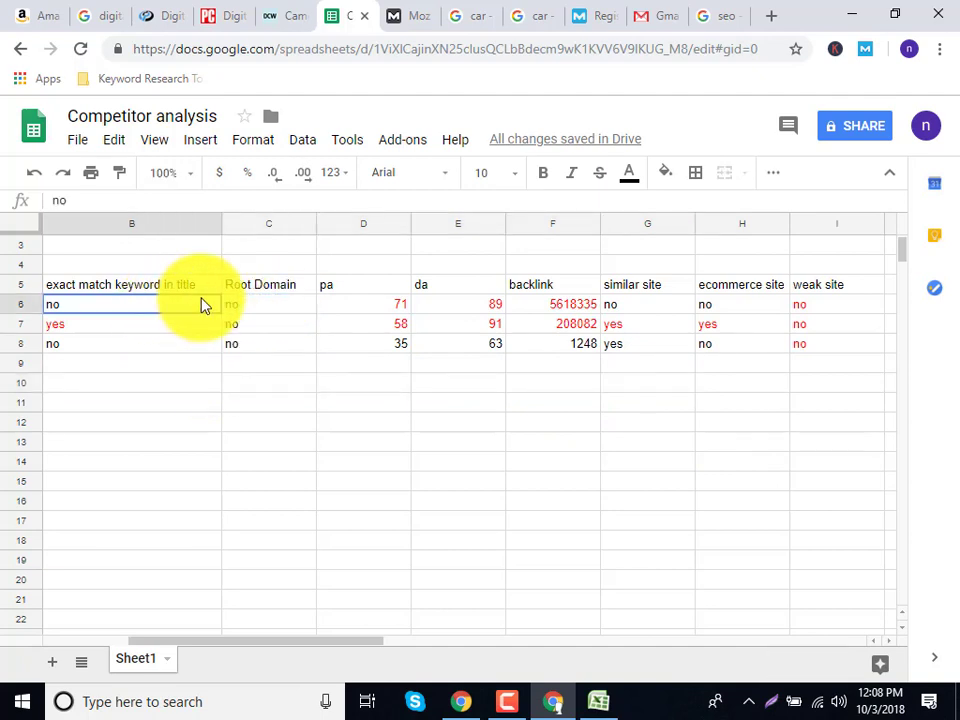
drag(203, 305, 810, 309)
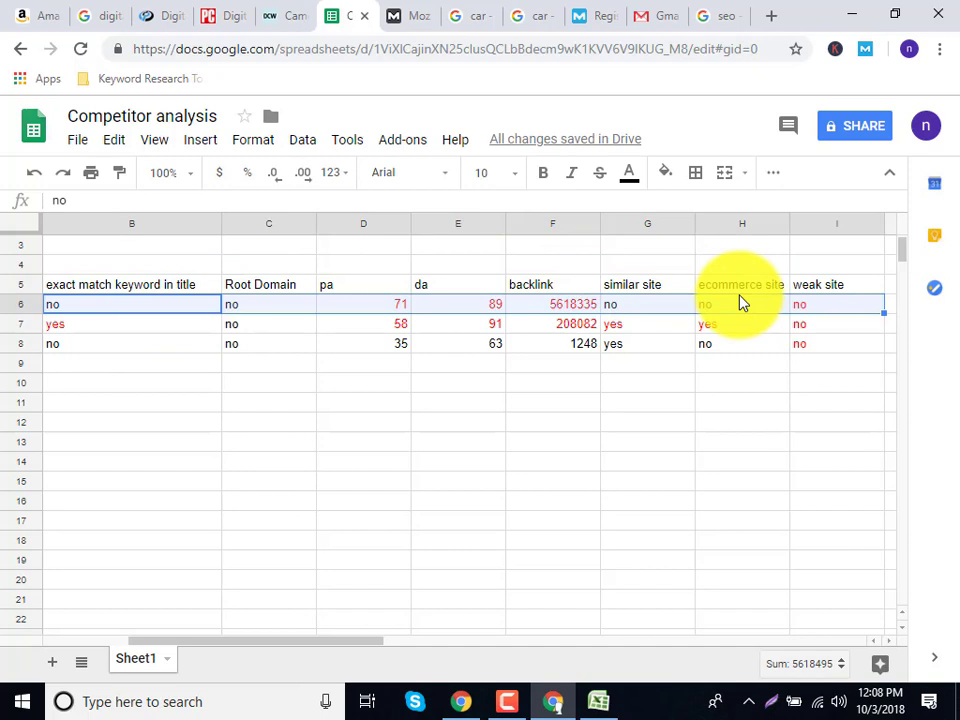
Step: Add the column header "decission" in J5 and enter "not possible" for the first competitor in J6
drag(238, 645, 345, 640)
click(681, 290)
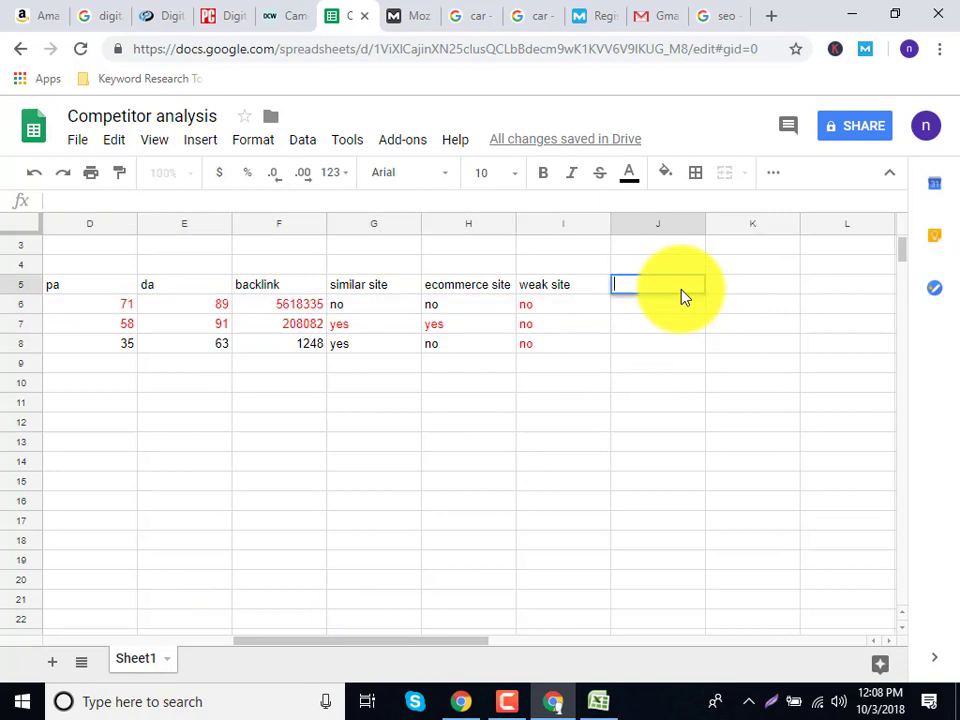
text(decission)
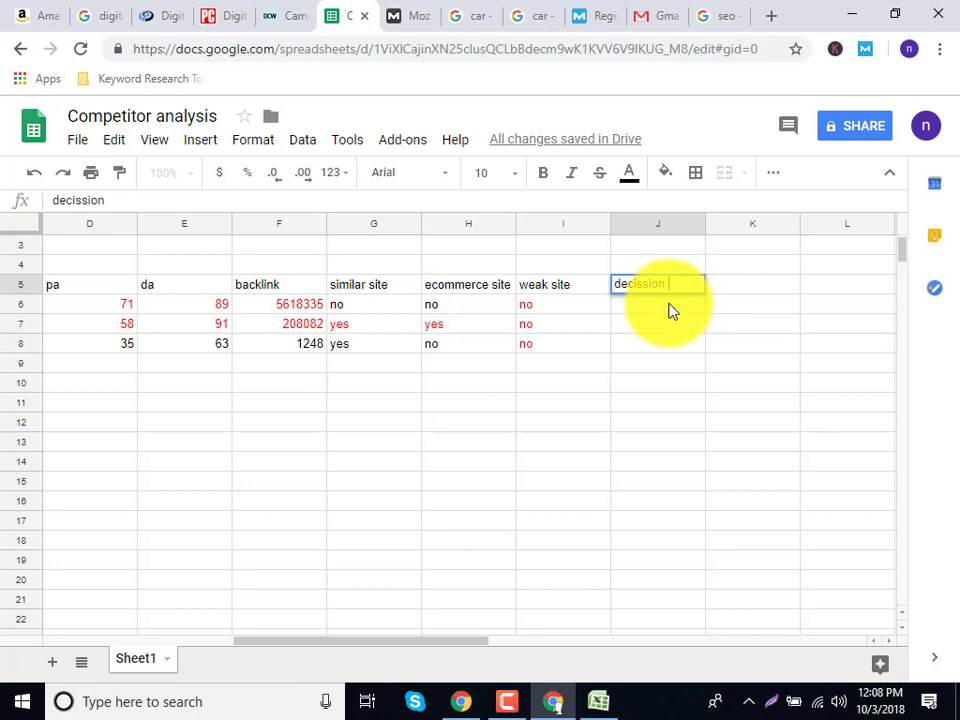
click(671, 311)
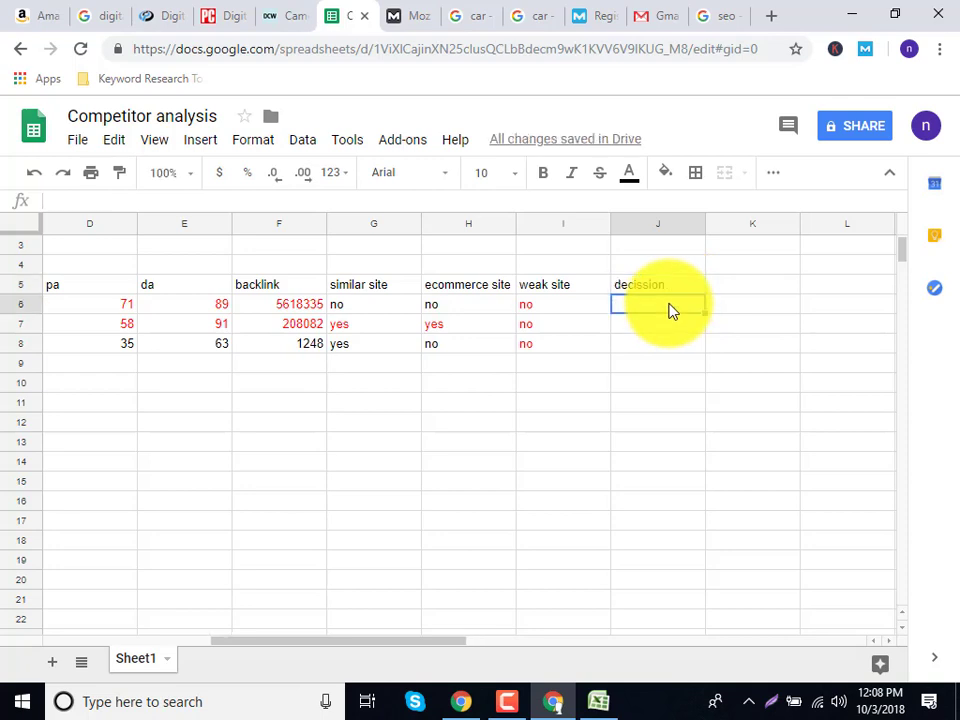
text(not pos)
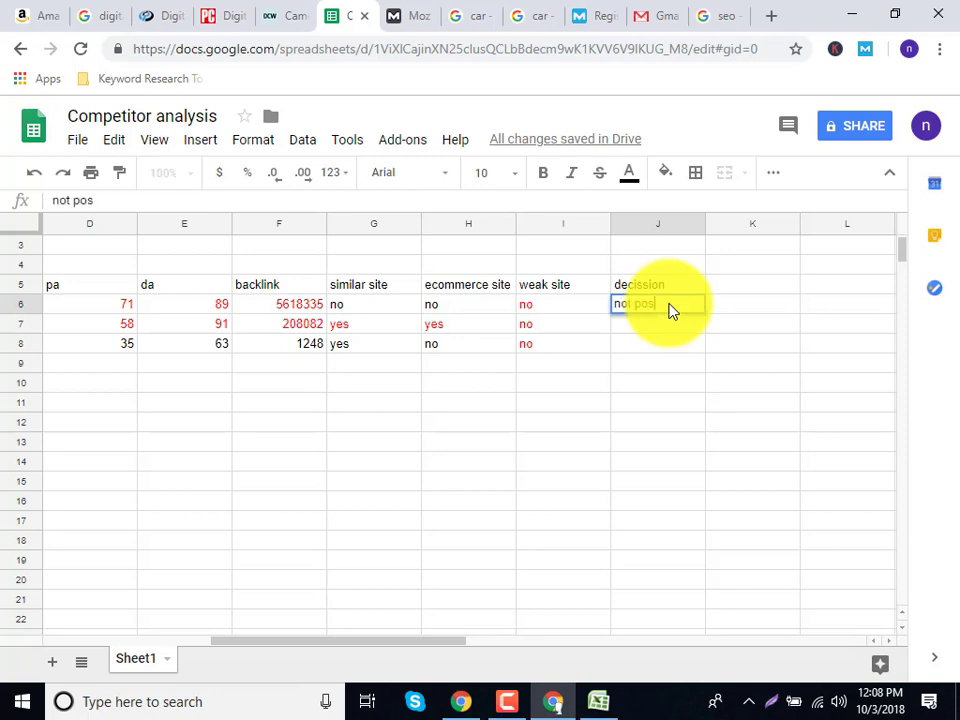
text(sible)
Step: Enter the decision "not possible" for the second competitor in J7 and "possible" for the third in J8
double_click(667, 330)
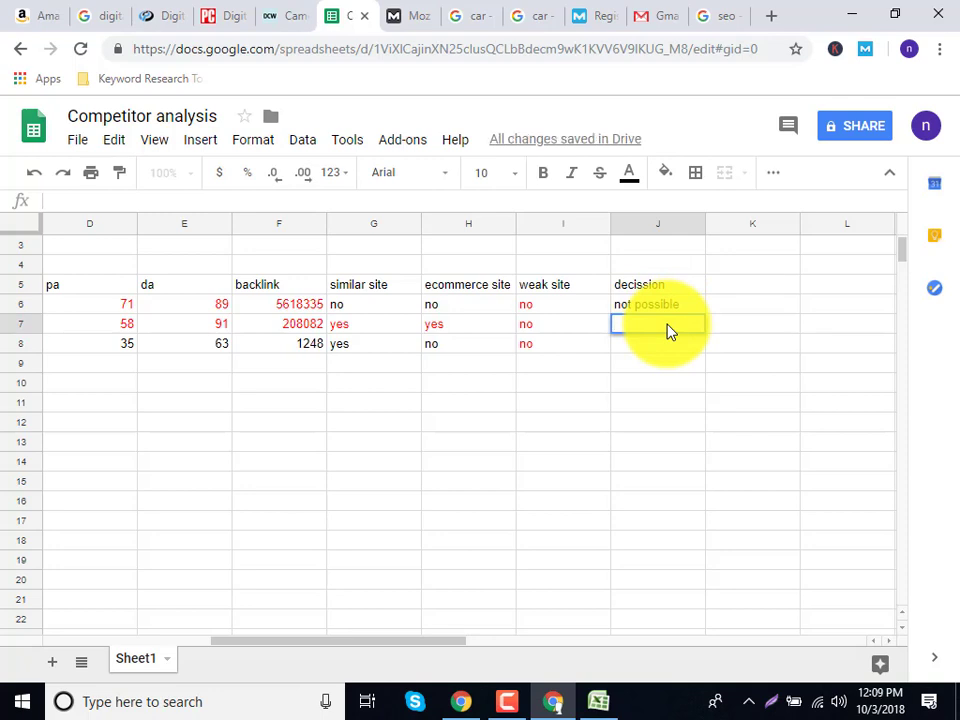
text(not p)
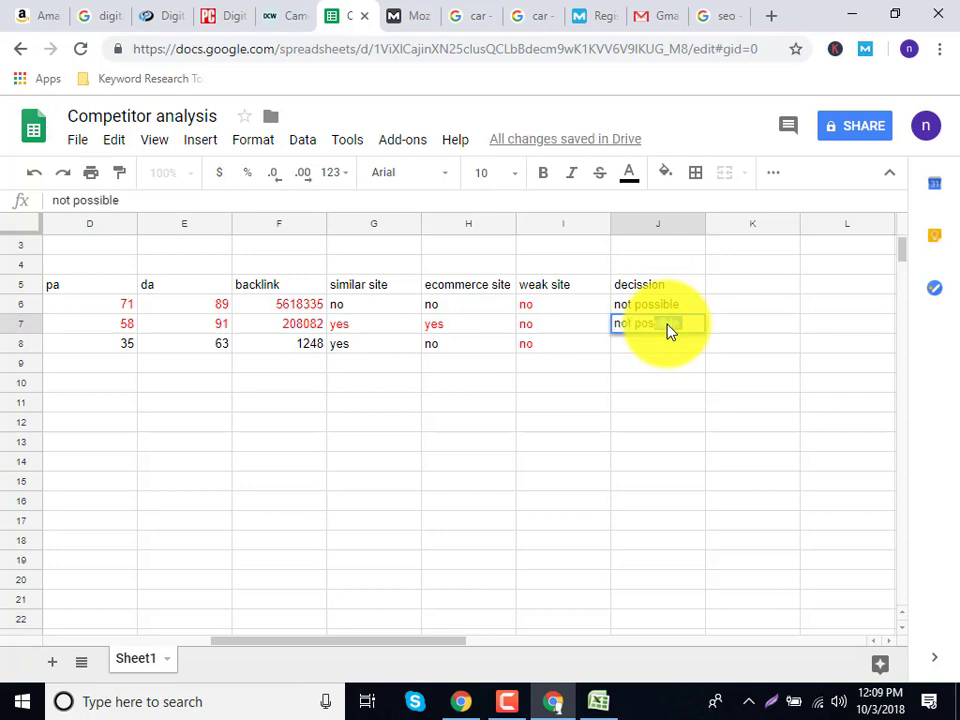
text(os)
key(Return)
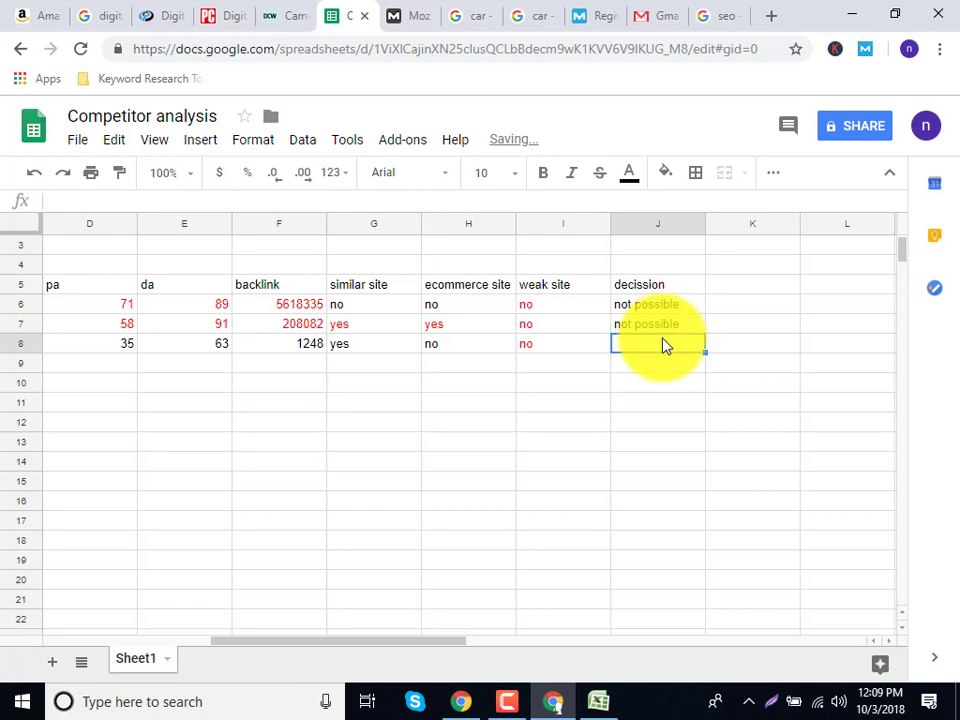
text(pos)
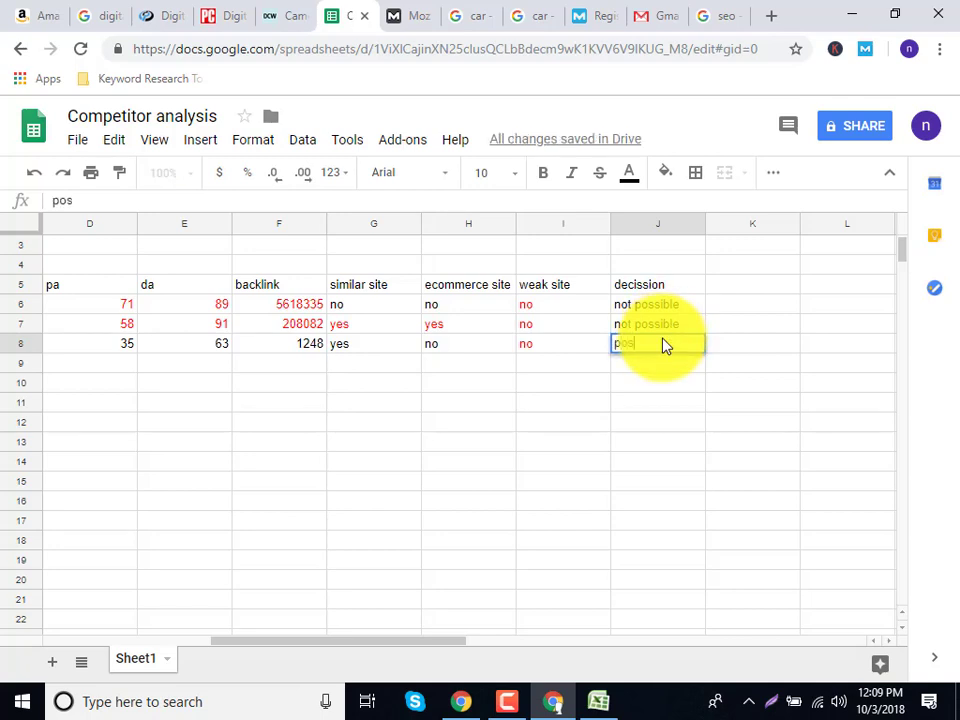
text(sible)
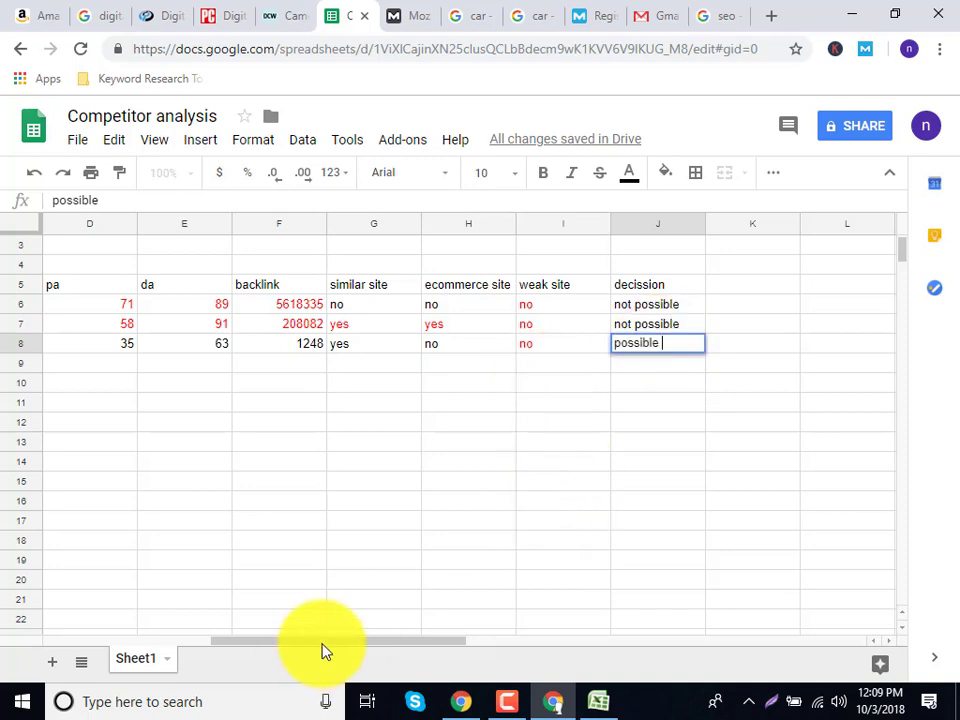
mouse_move(322, 641)
mouse_down()
mouse_move(272, 660)
mouse_move(332, 646)
mouse_up()
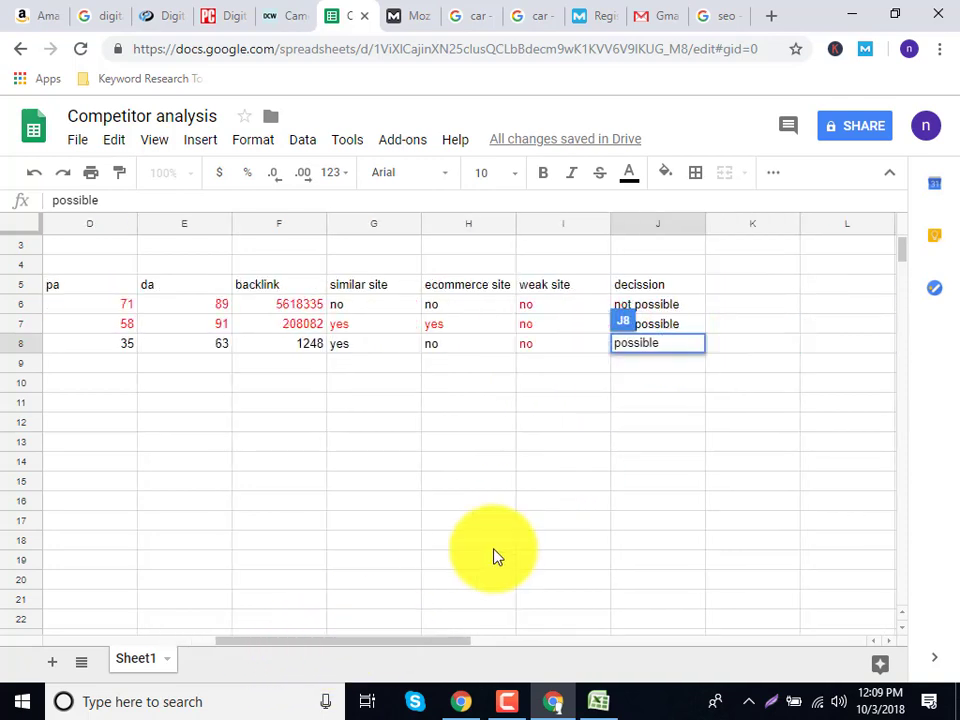
Step: Add the column header "search vl" in K5, next to the decision column
click(741, 288)
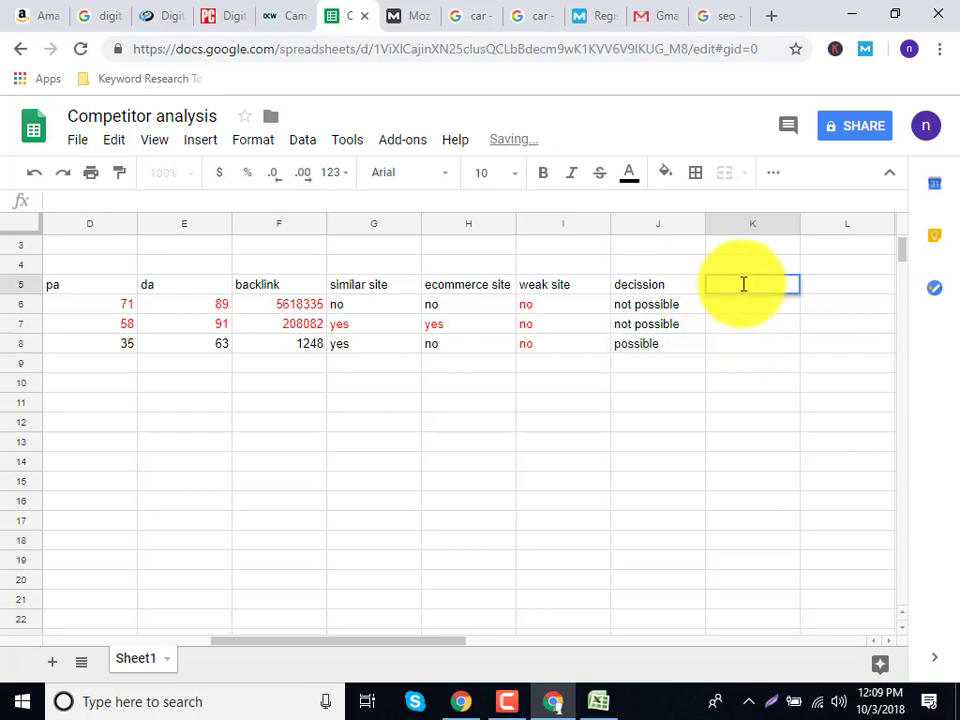
text(searc)
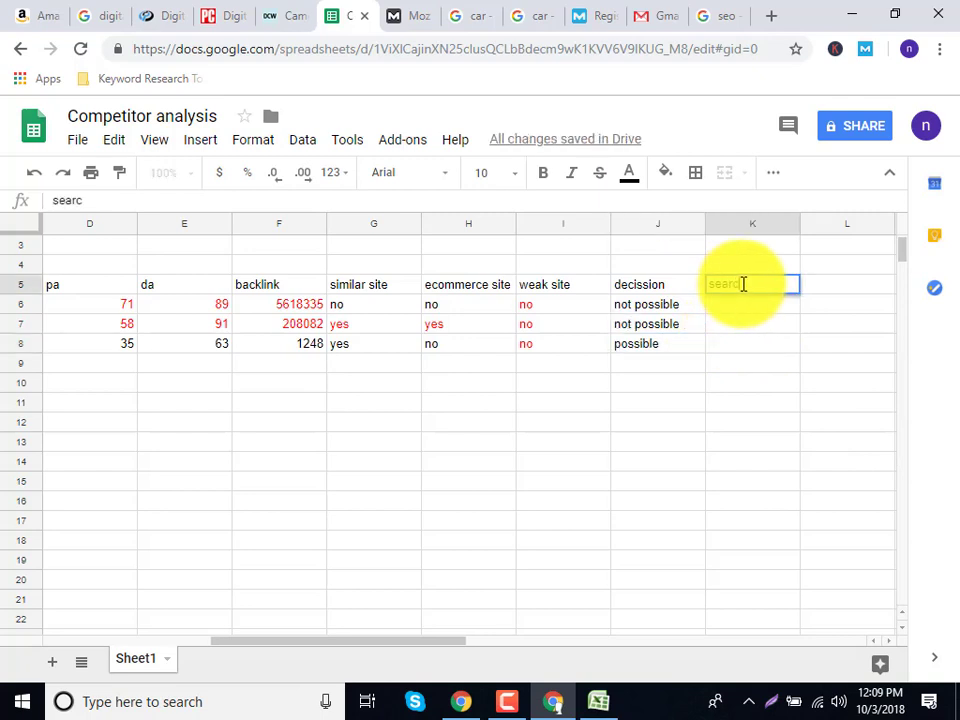
text(h vlo)
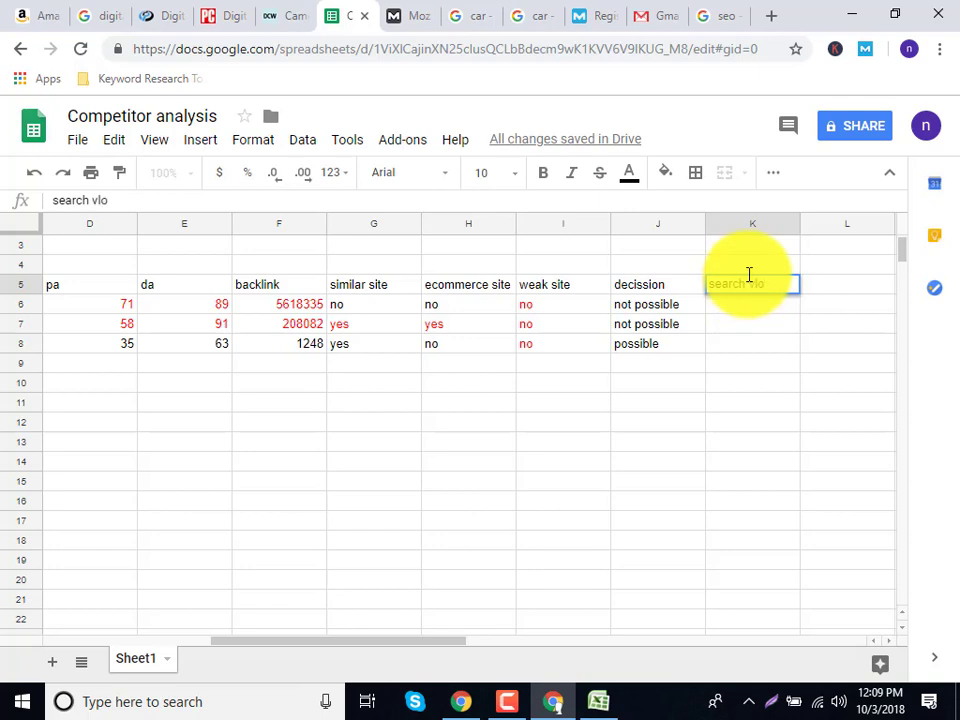
text(um)
key(BackSpace)
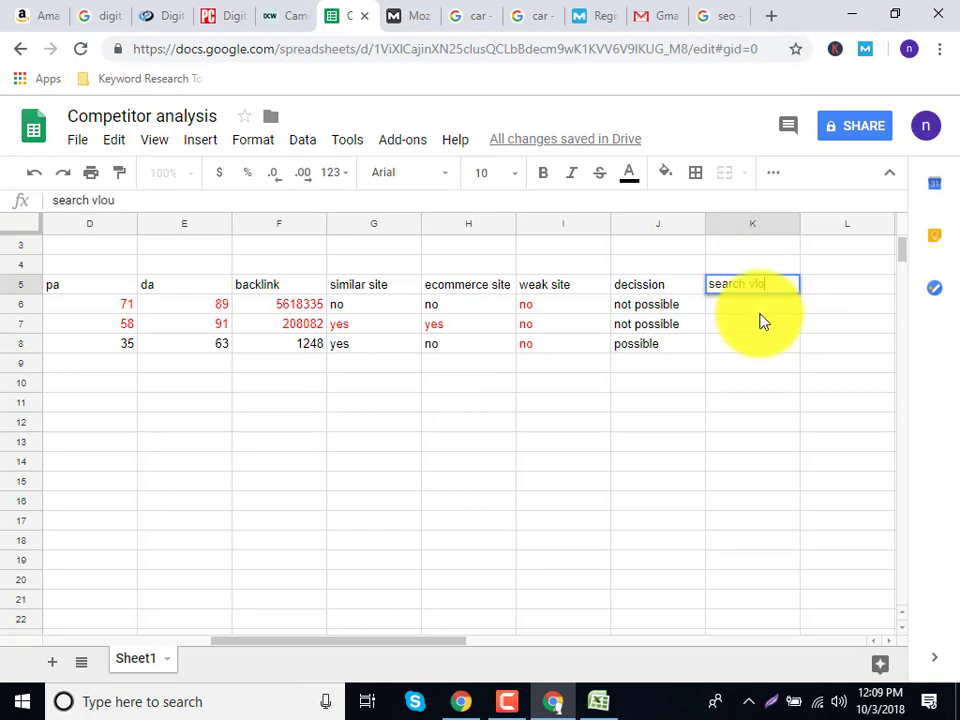
key(BackSpace)
key(BackSpace)
key(Return)
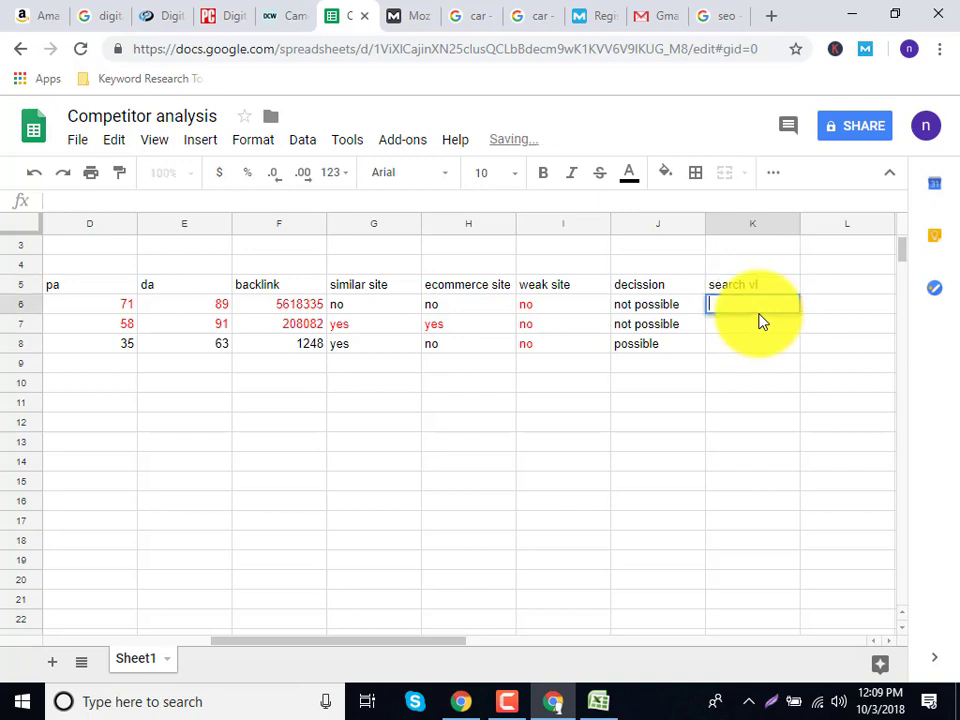
Step: Enter the search volume 8100 in K4, above the search volume header
click(724, 270)
double_click(724, 270)
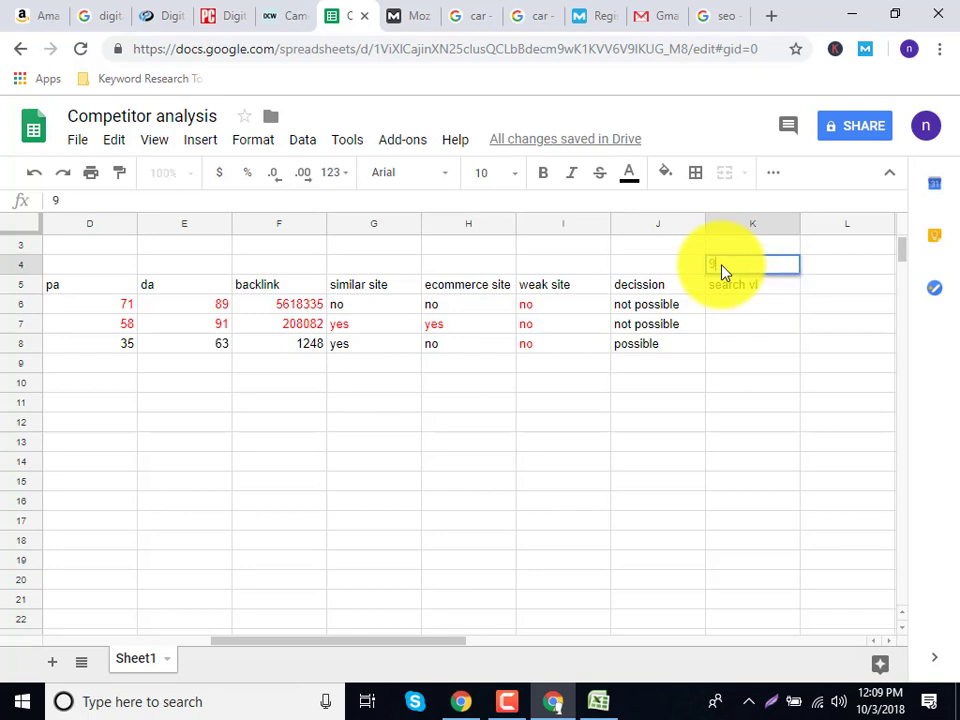
text(8100)
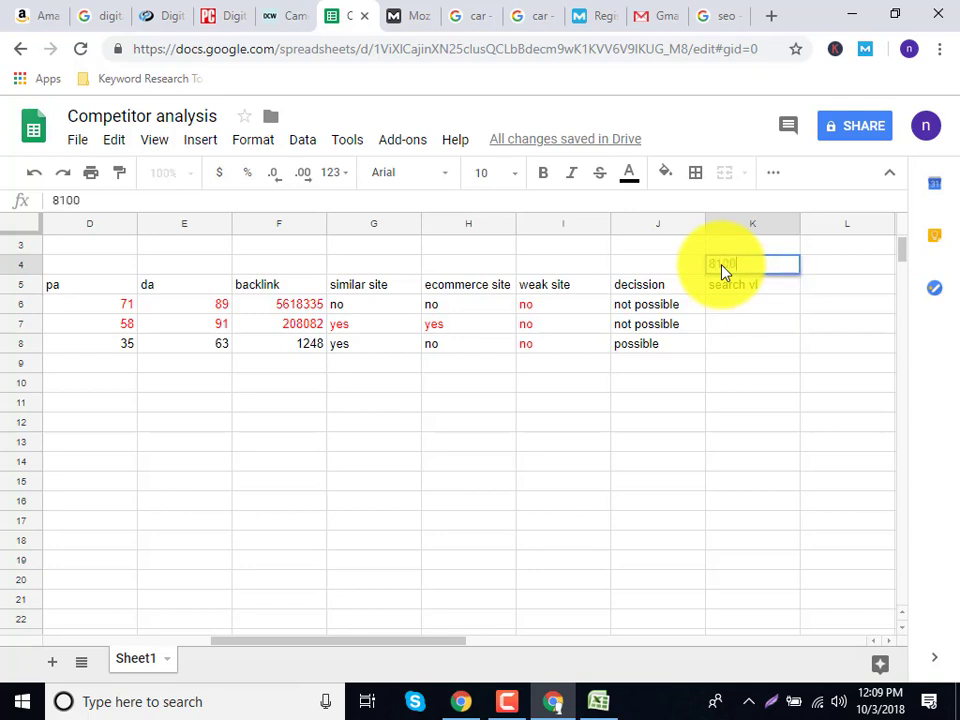
Step: Find and open the Windows Calculator app
click(110, 705)
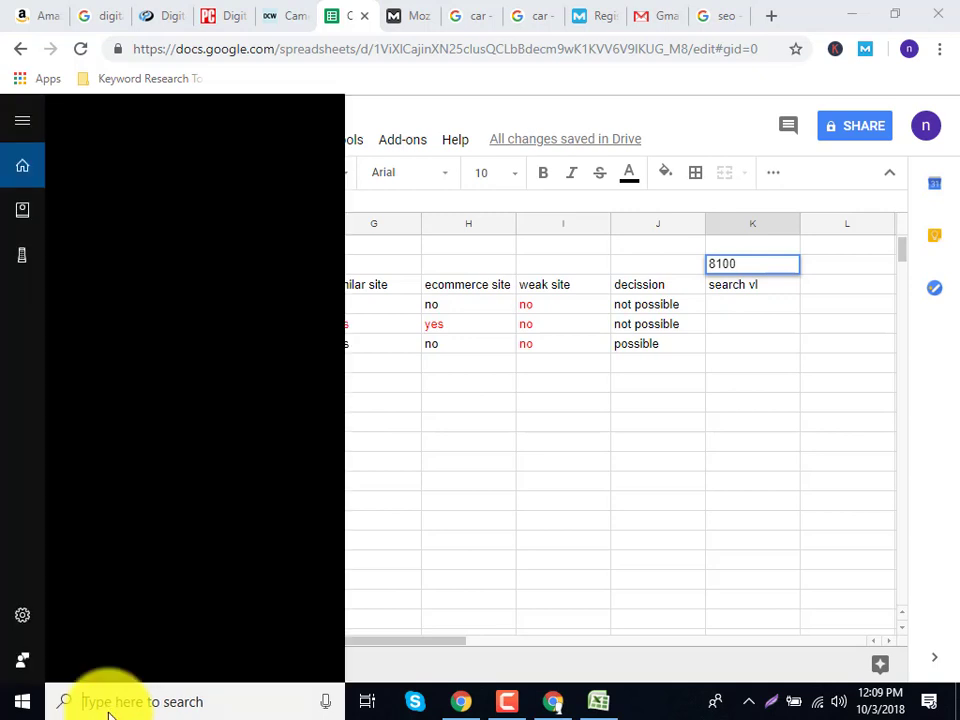
text(a)
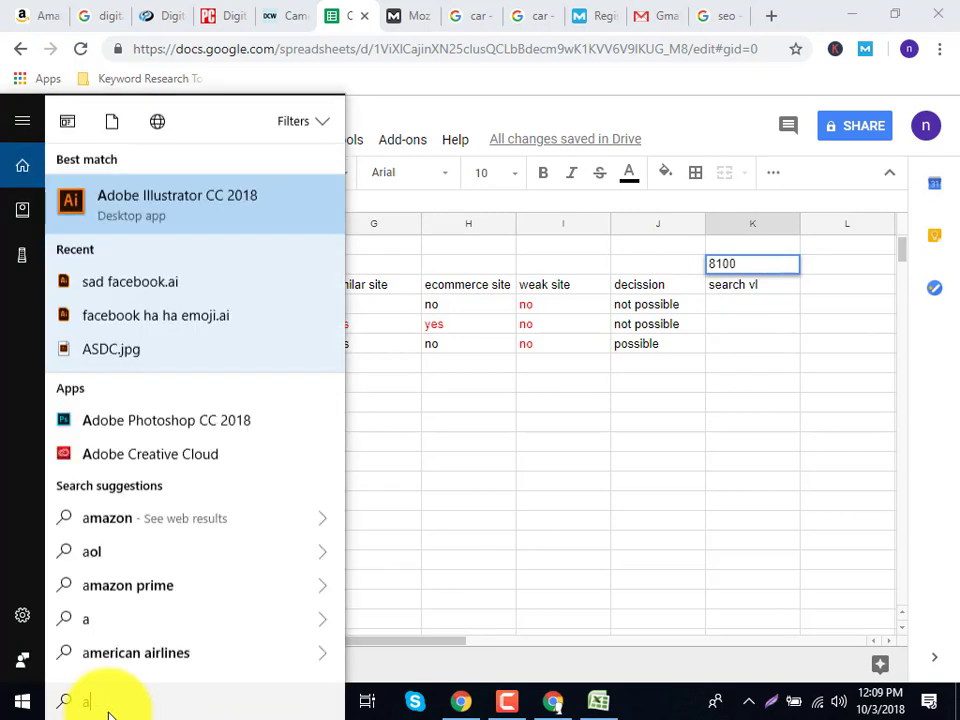
text(c)
key(BackSpace)
key(BackSpace)
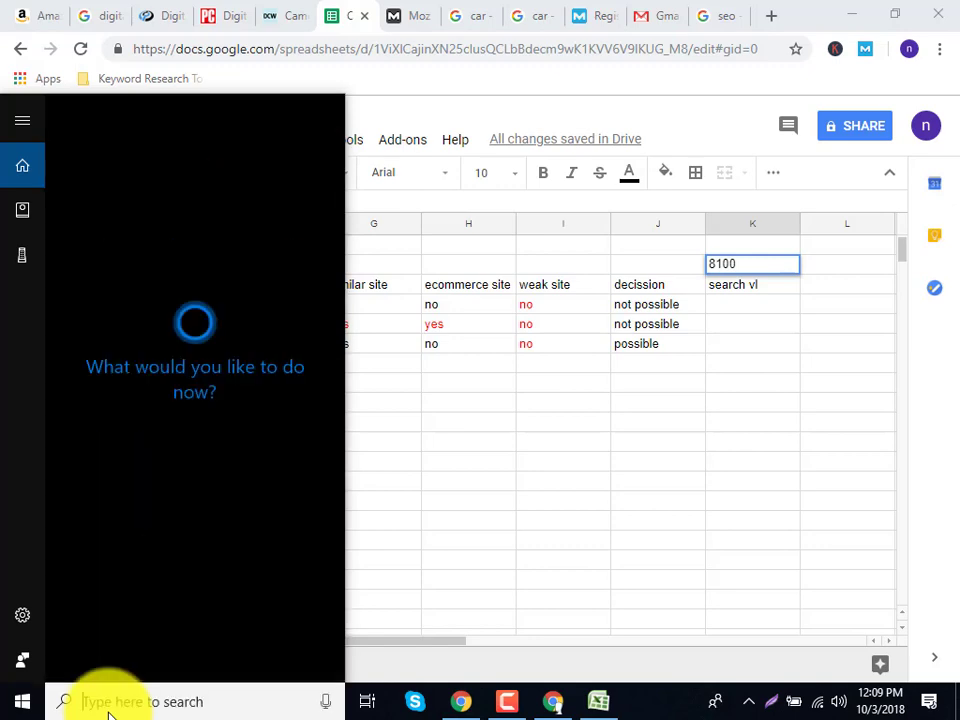
text(ca)
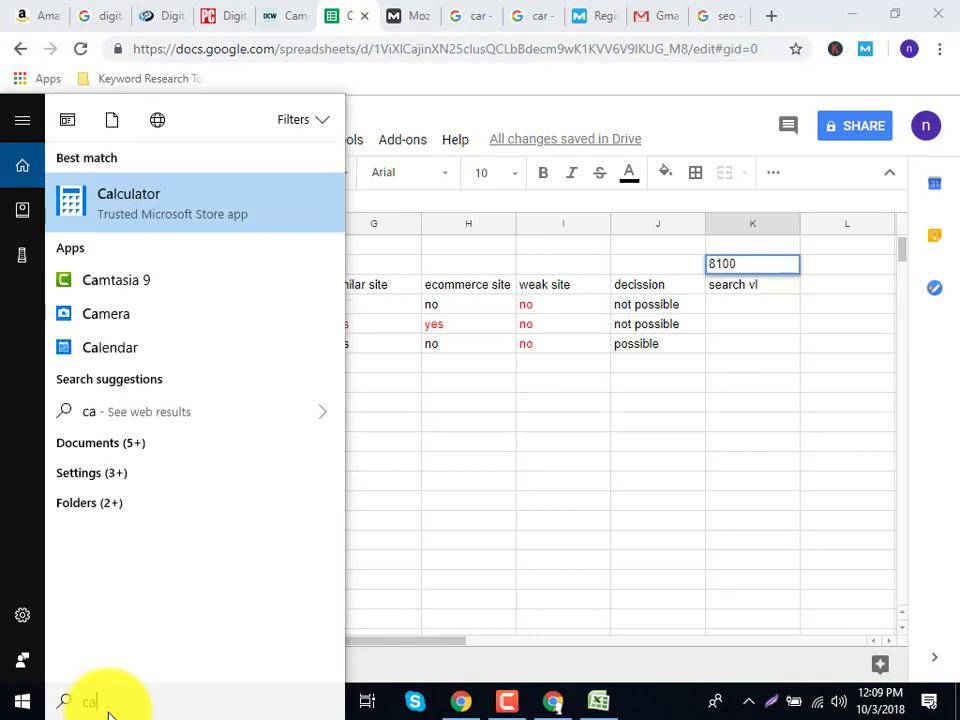
key(Return)
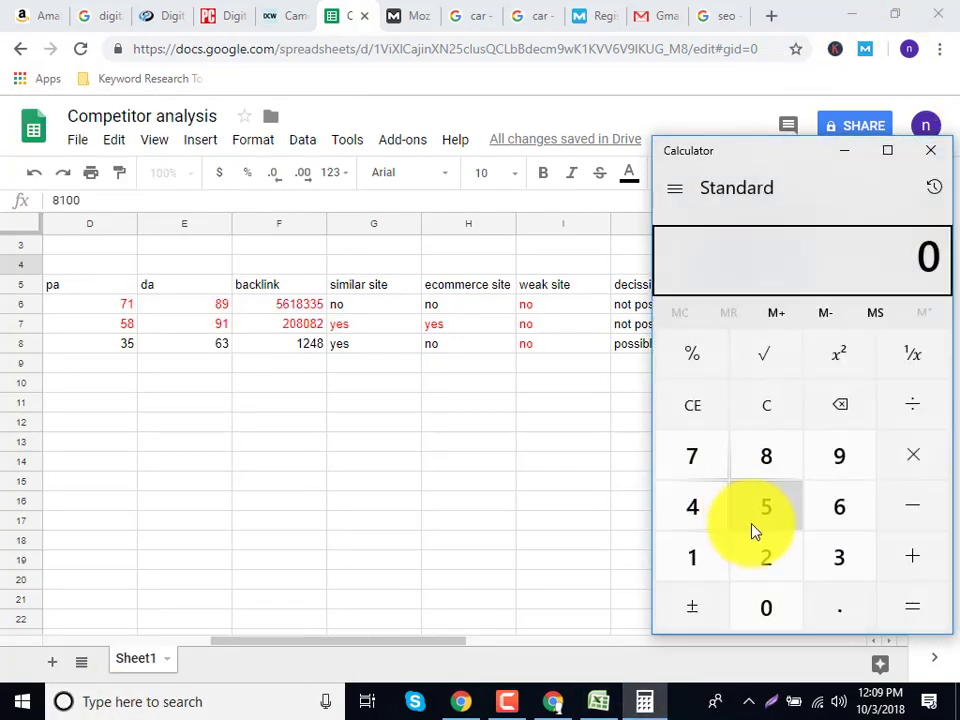
click(768, 470)
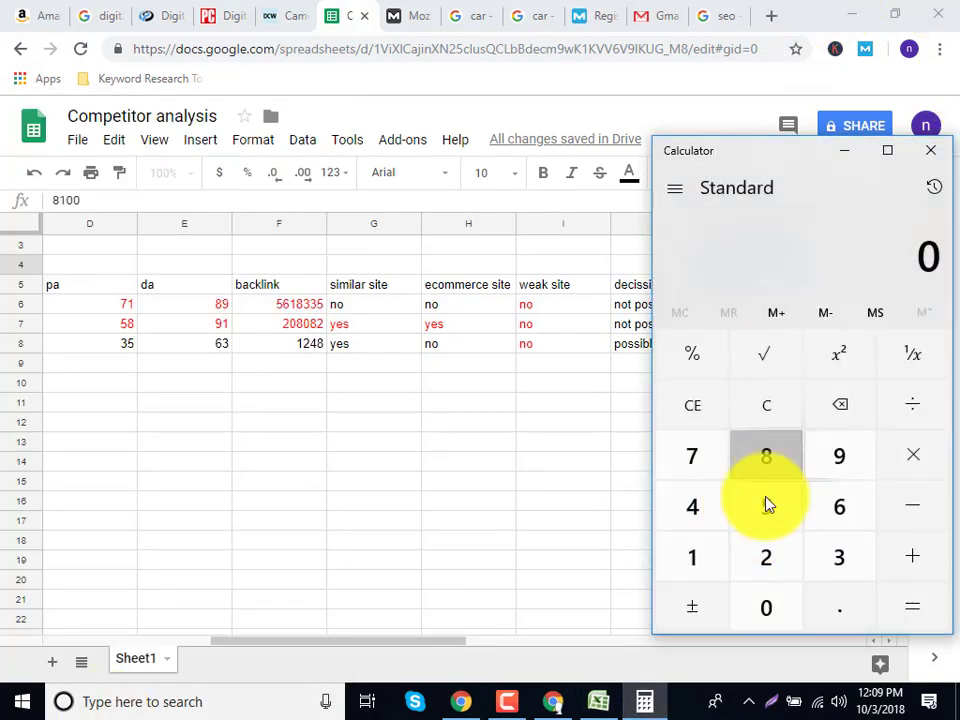
click(716, 562)
click(760, 610)
click(760, 610)
click(913, 455)
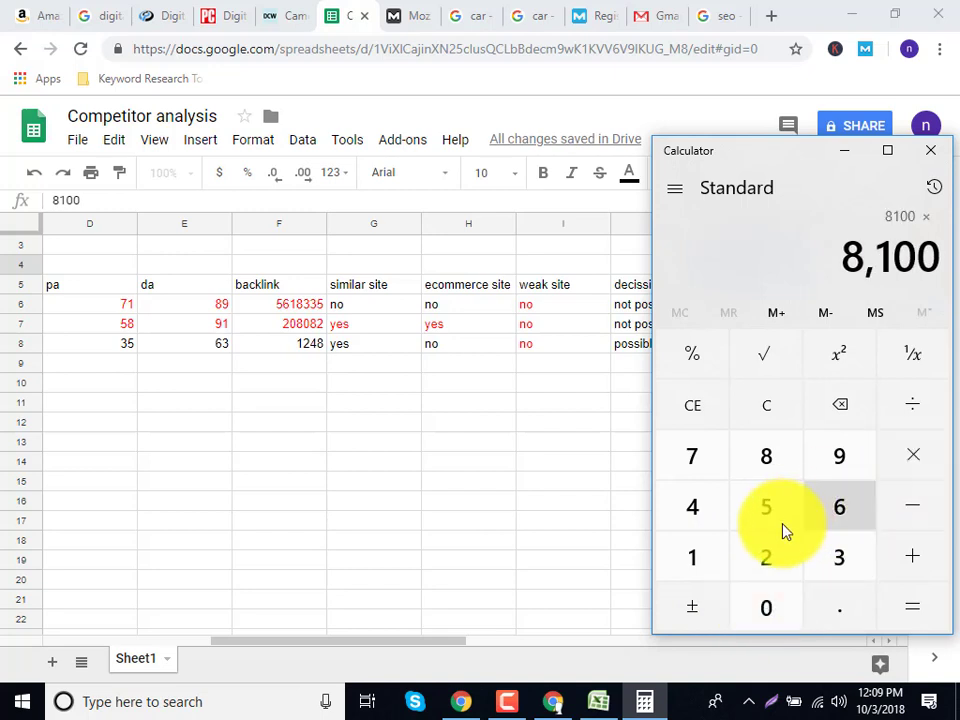
click(692, 456)
click(760, 606)
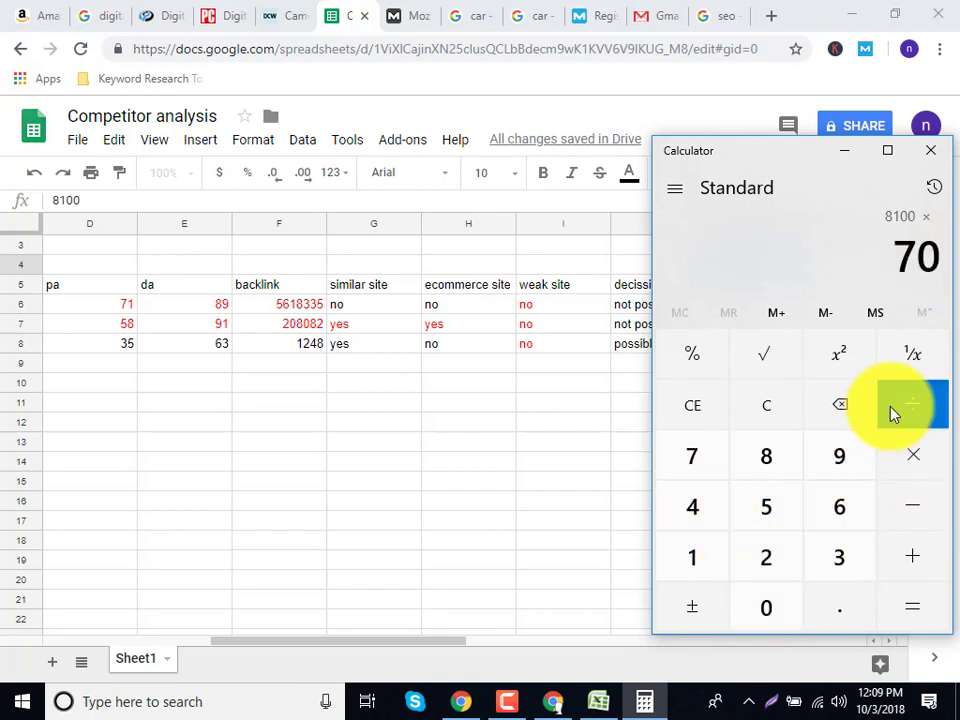
click(722, 364)
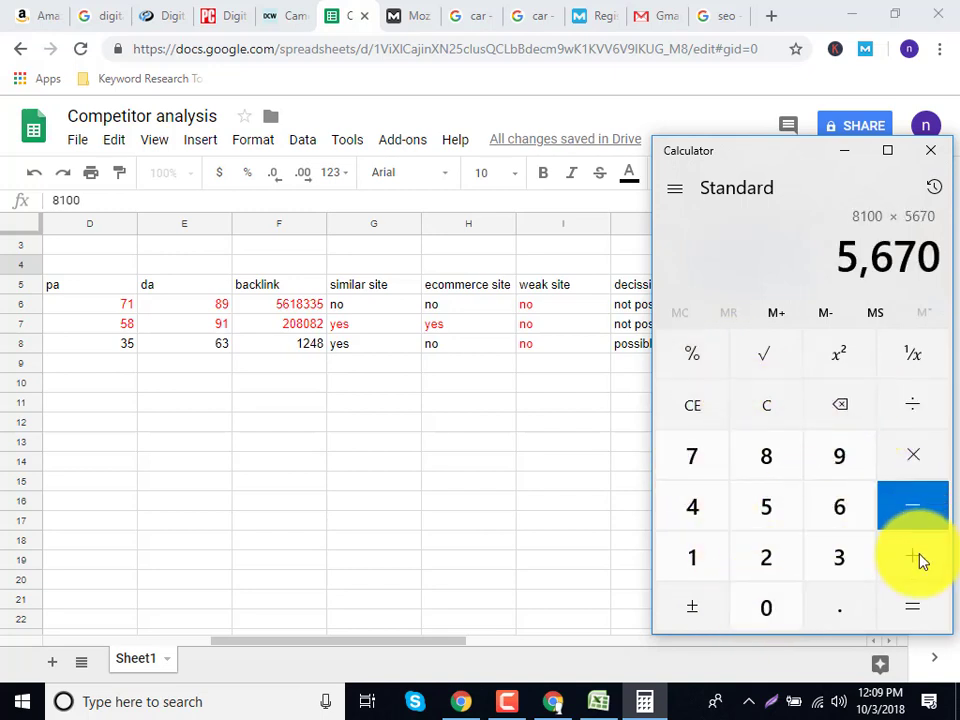
click(926, 521)
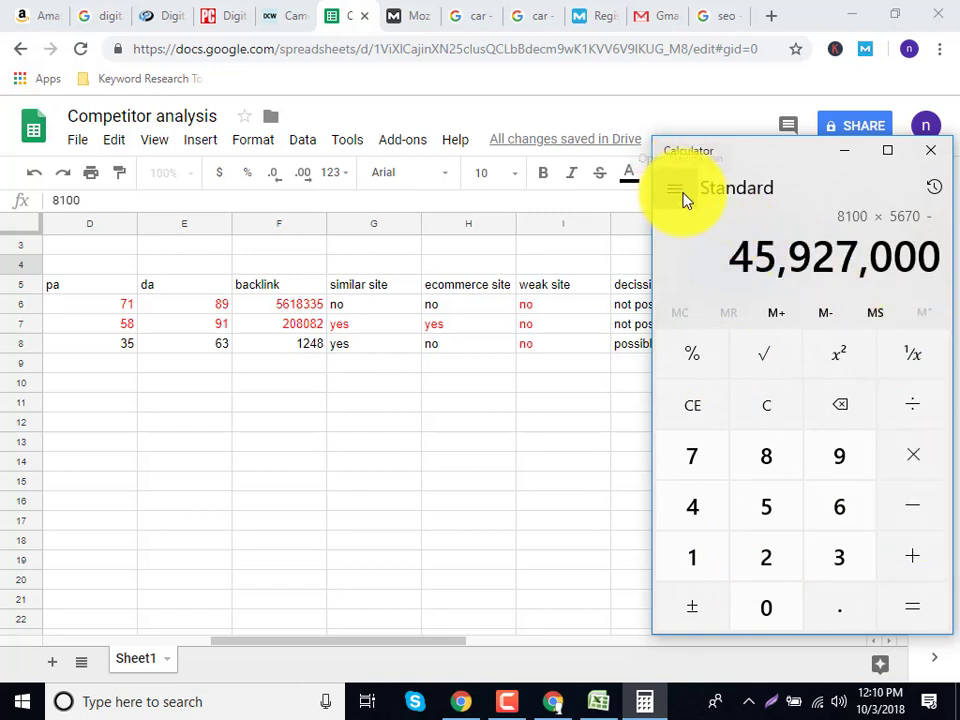
click(768, 406)
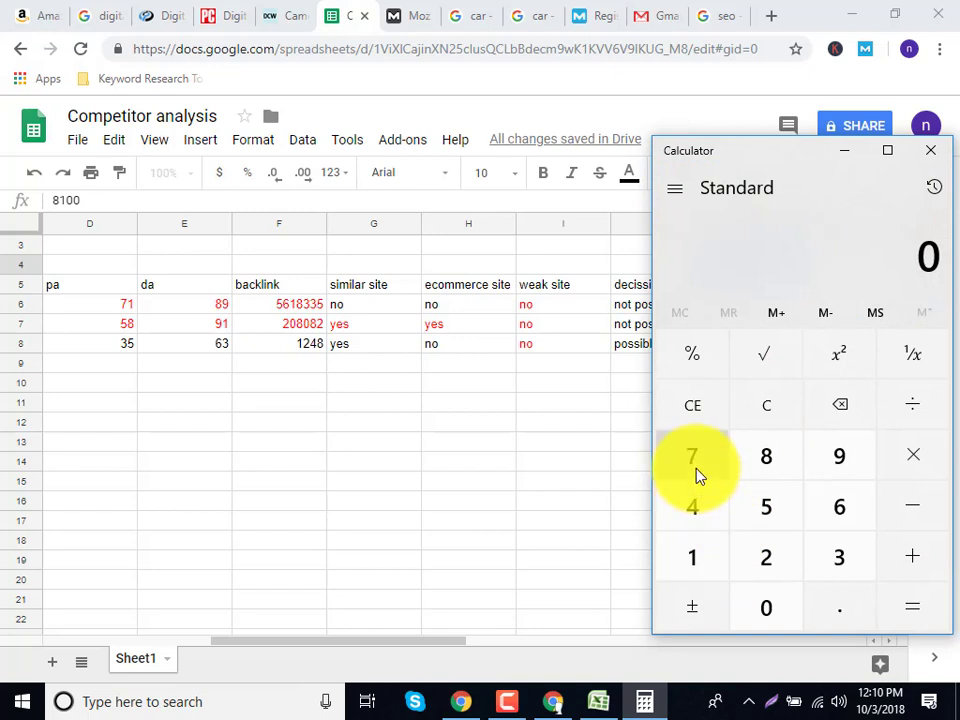
click(766, 470)
click(722, 557)
triple_click(752, 598)
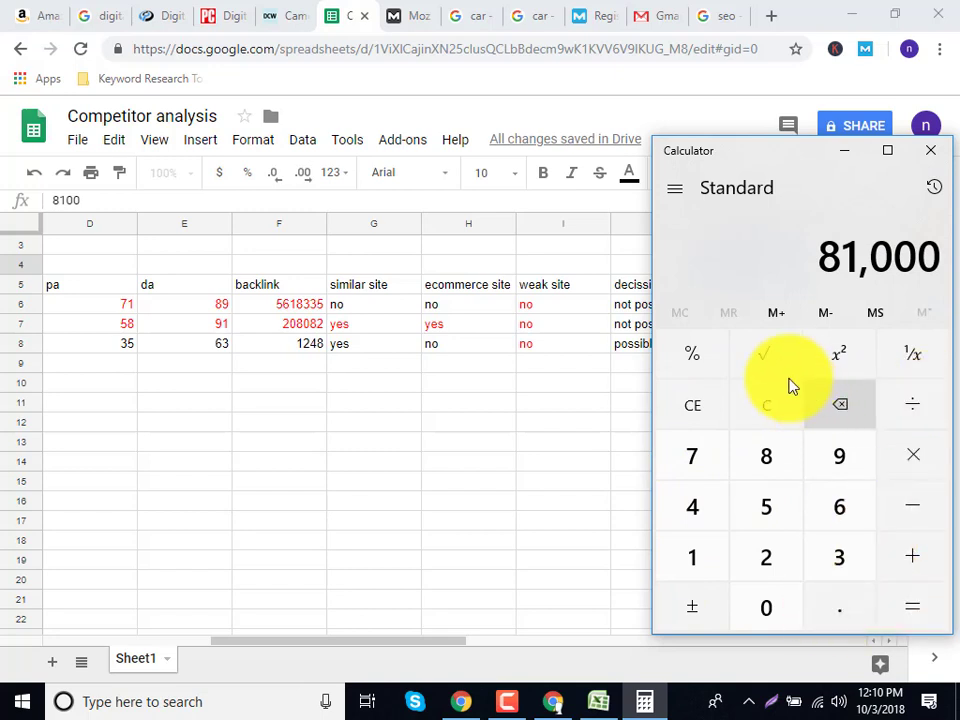
click(766, 405)
Step: Calculate 70% of the search volume 8100 in the standard calculator, clear it and close the calculator
click(766, 458)
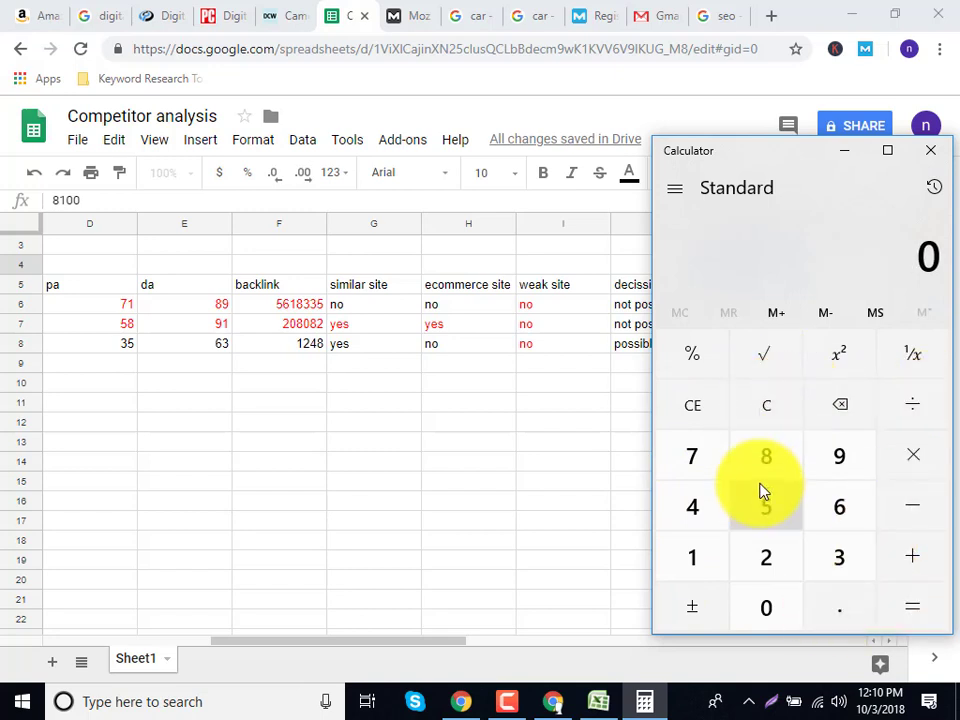
click(726, 562)
double_click(750, 609)
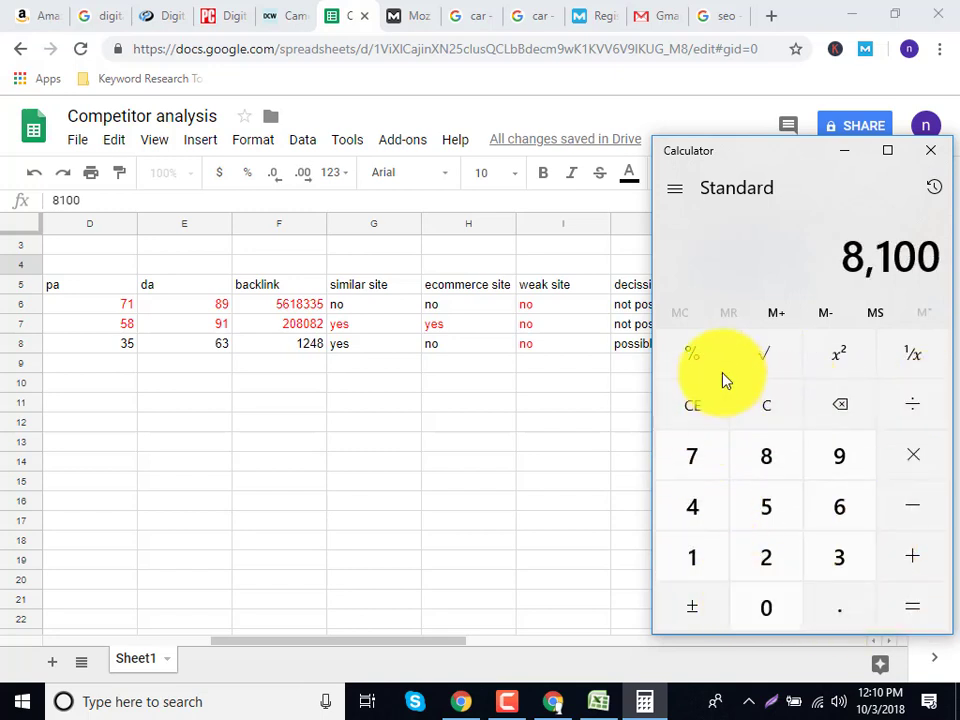
click(928, 453)
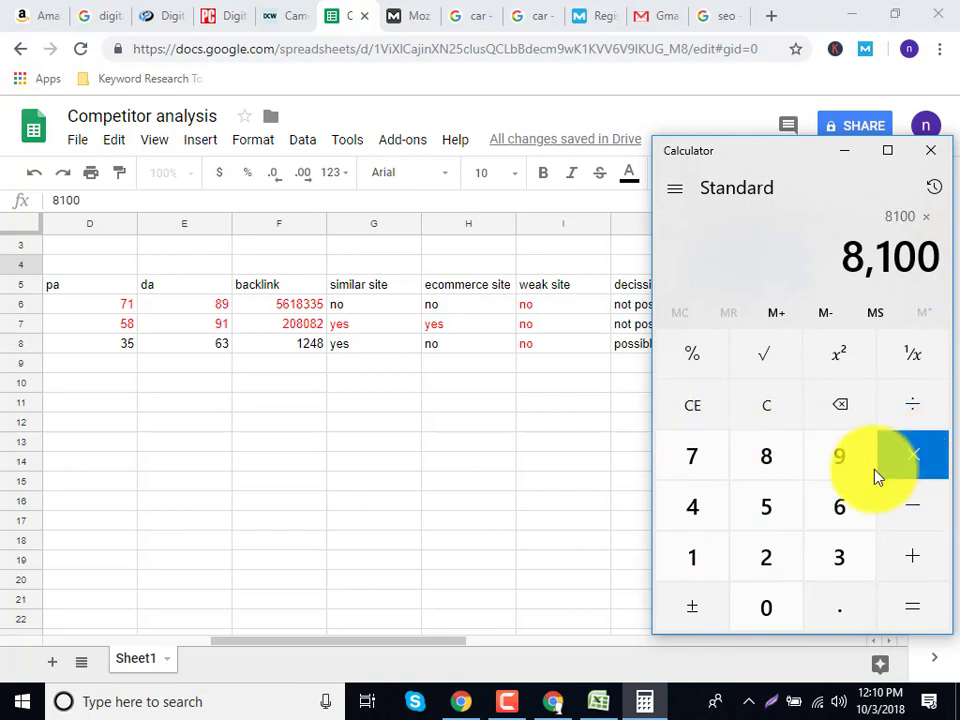
click(708, 462)
click(762, 604)
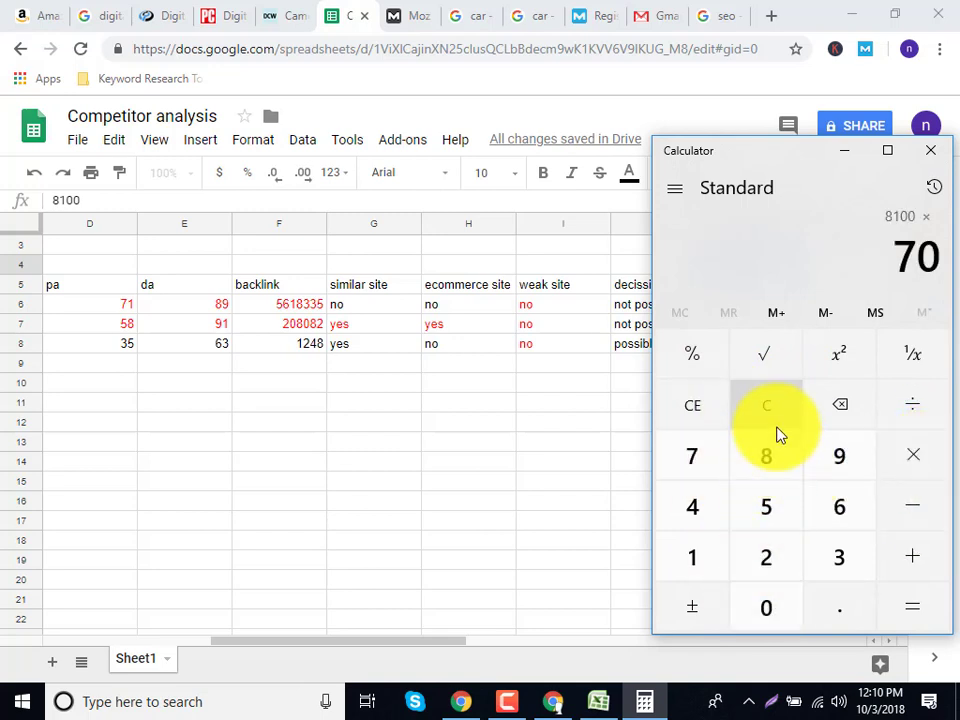
click(691, 376)
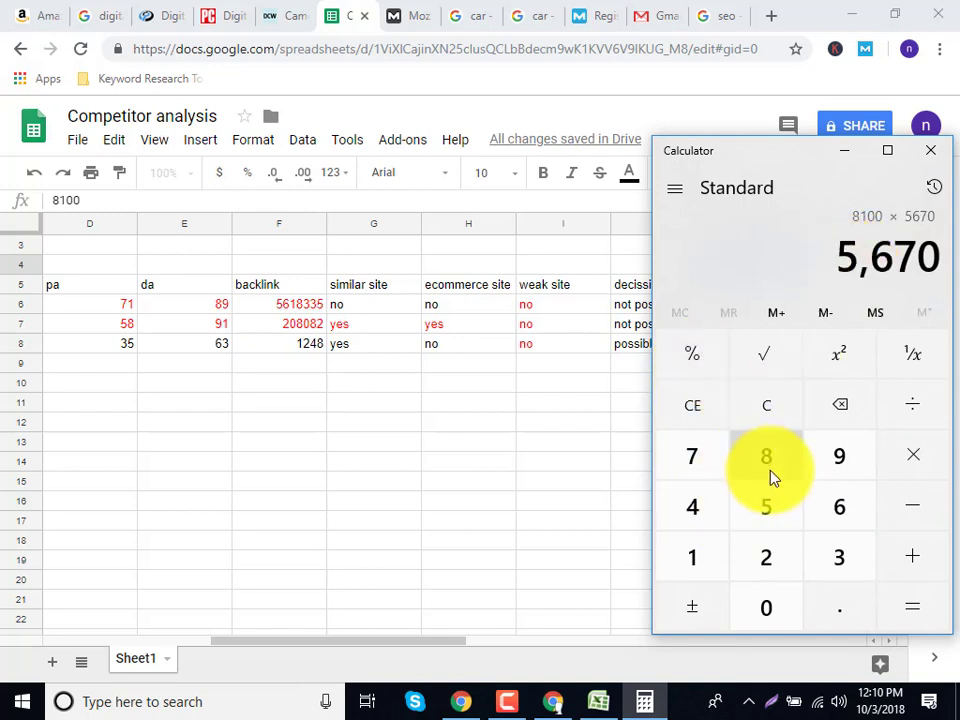
click(833, 570)
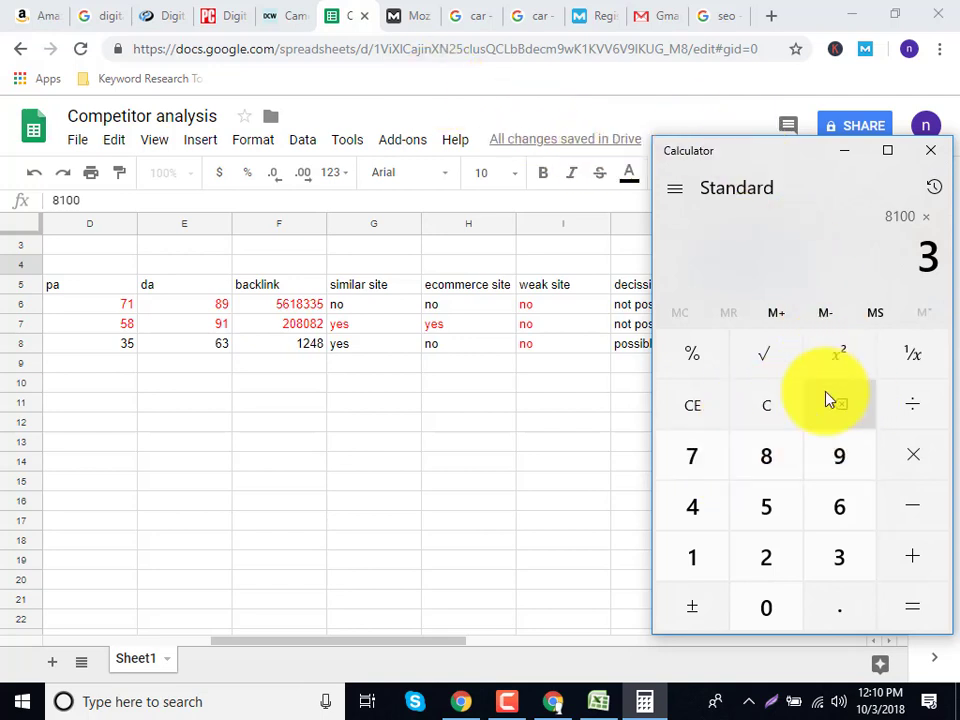
click(763, 415)
click(938, 152)
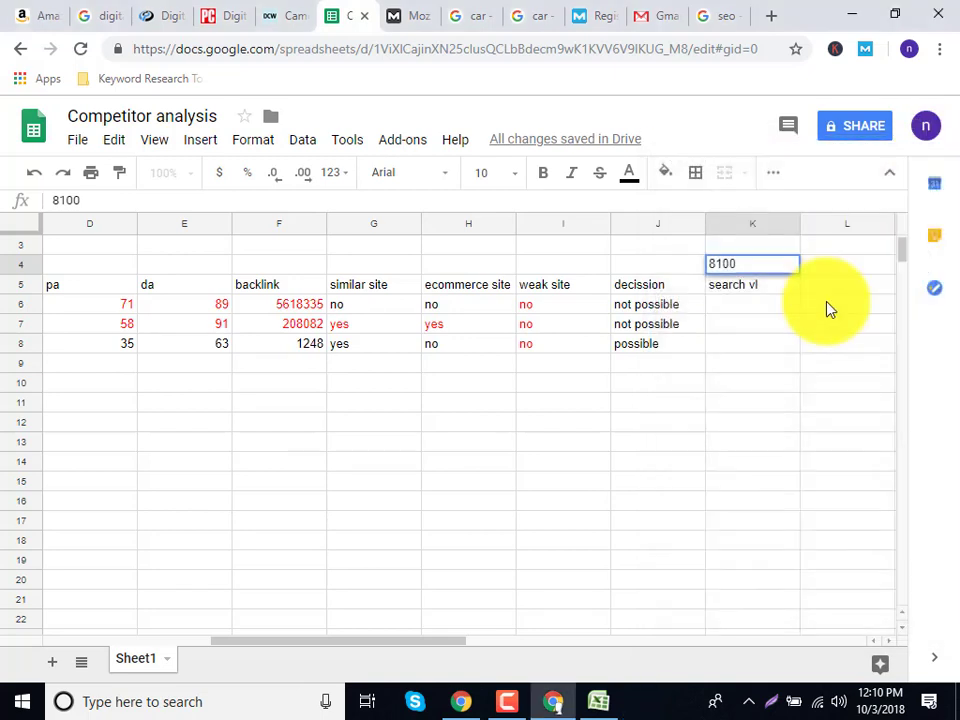
Step: Enter the search volume 1000 in K8 for the third competitor, the one marked possible
click(731, 345)
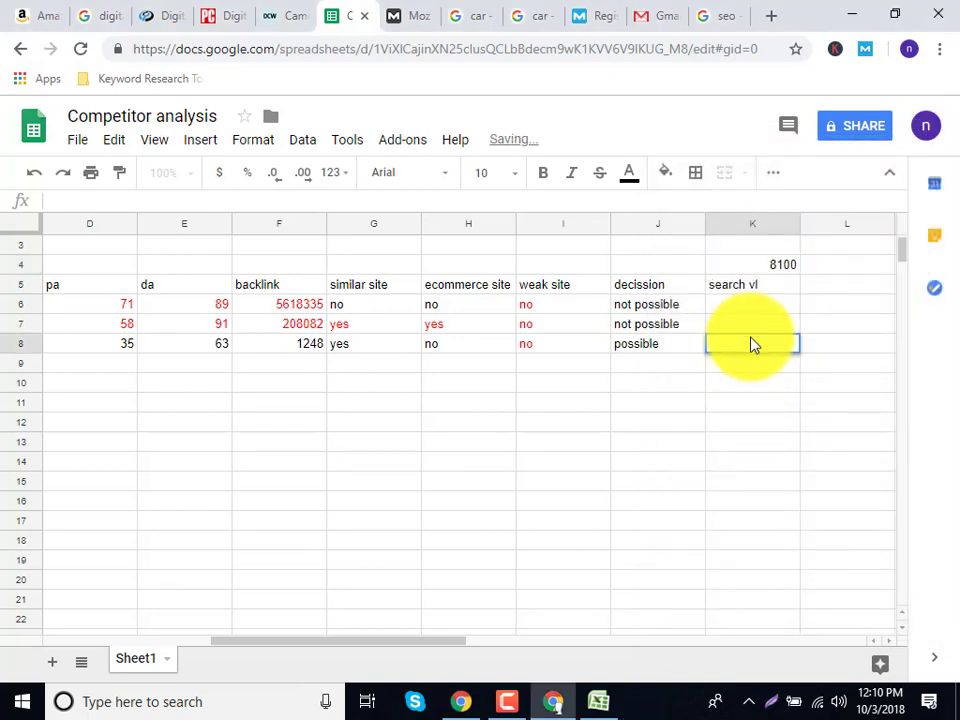
double_click(741, 340)
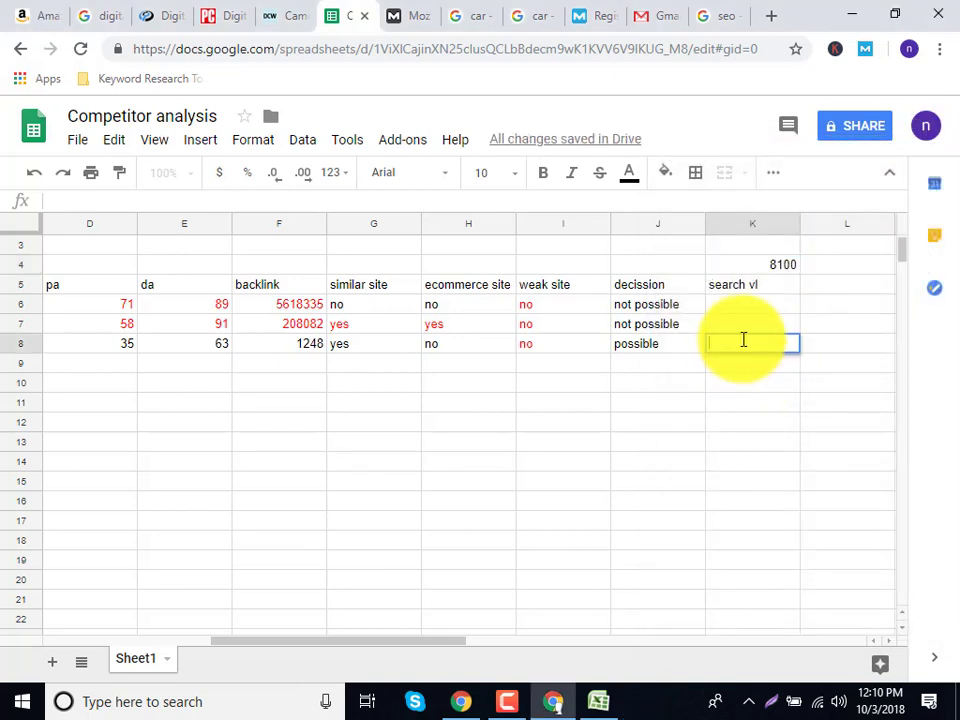
text(1000)
click(747, 403)
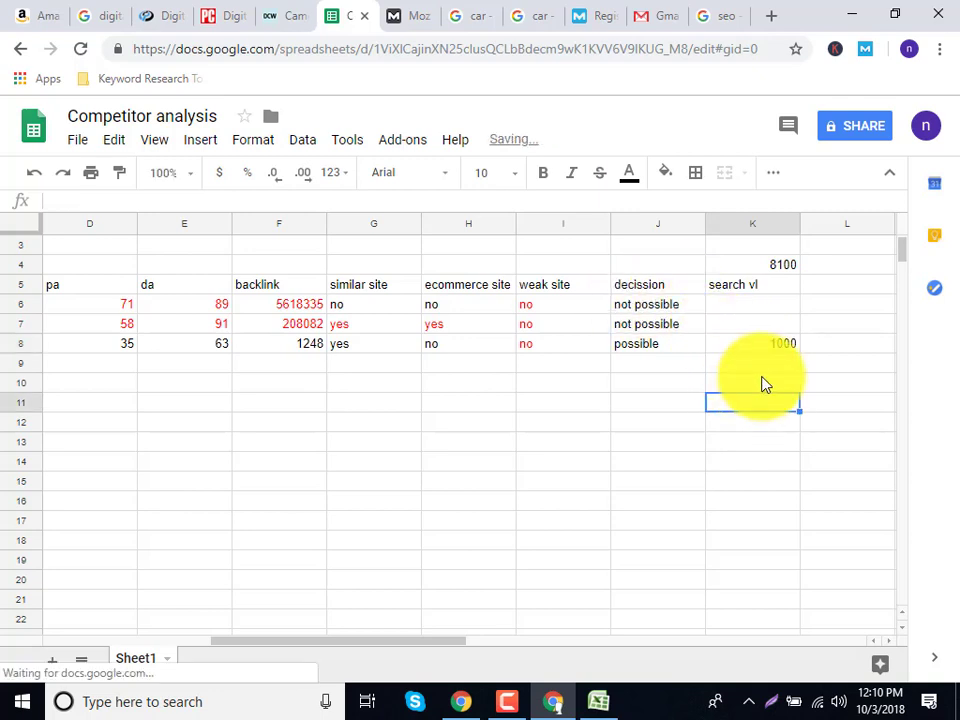
click(814, 350)
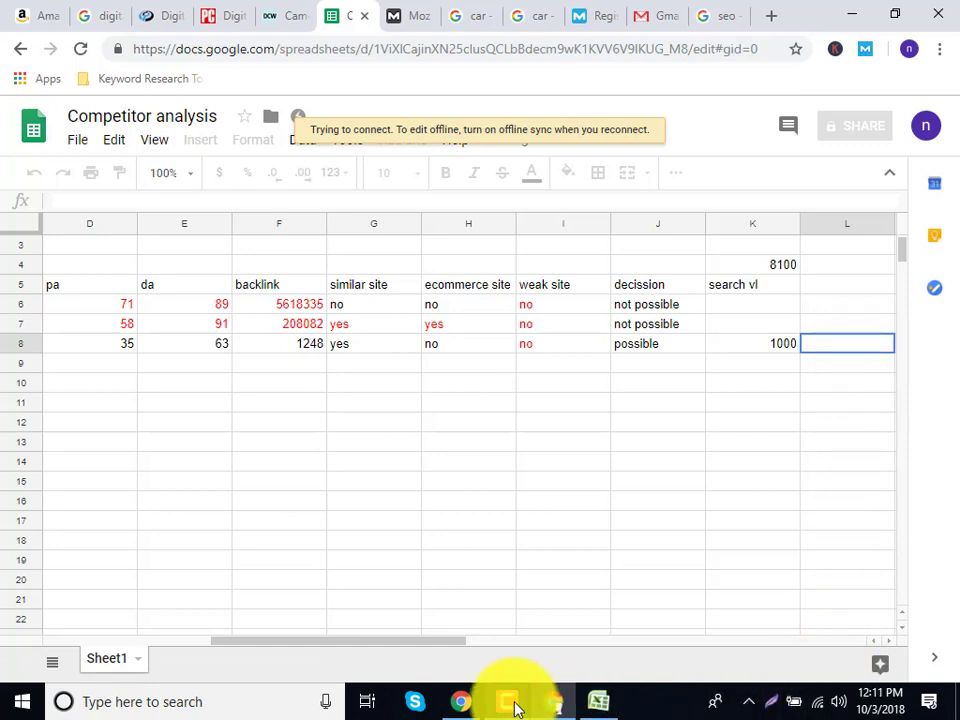
mouse_move(503, 708)
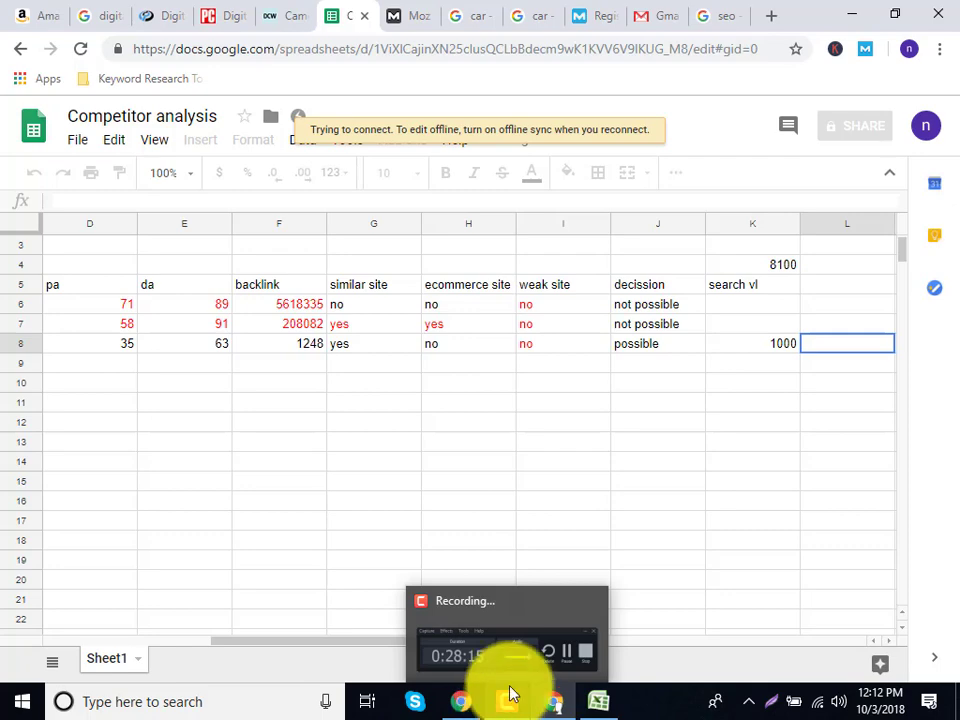
Step: Search Google for "seoquark" from the browser tab showing dpreview.com
click(189, 12)
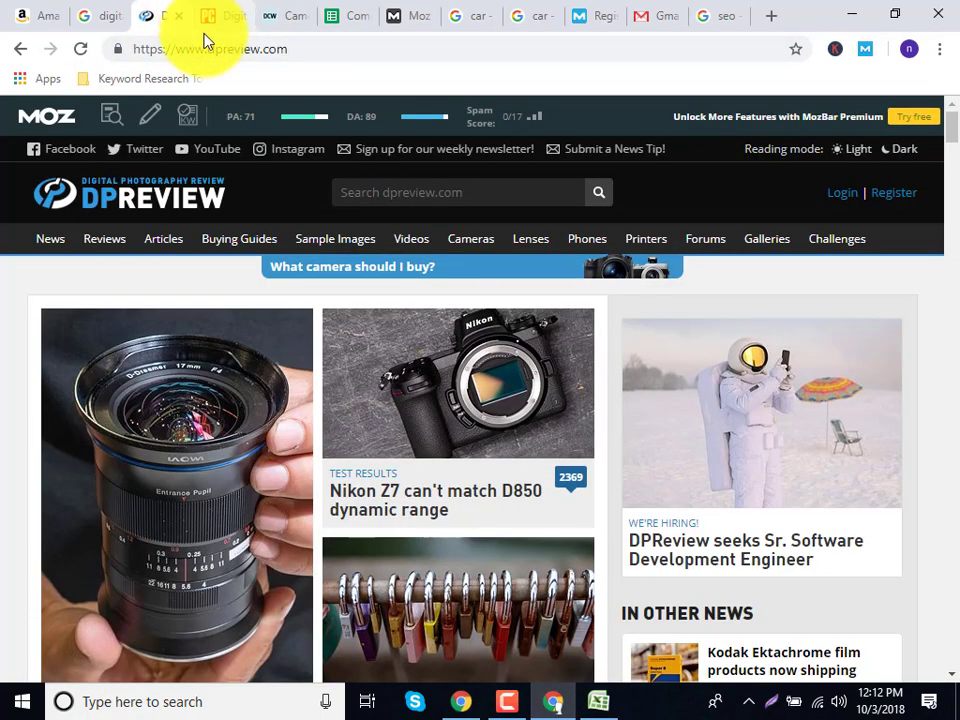
click(259, 54)
text(seoq)
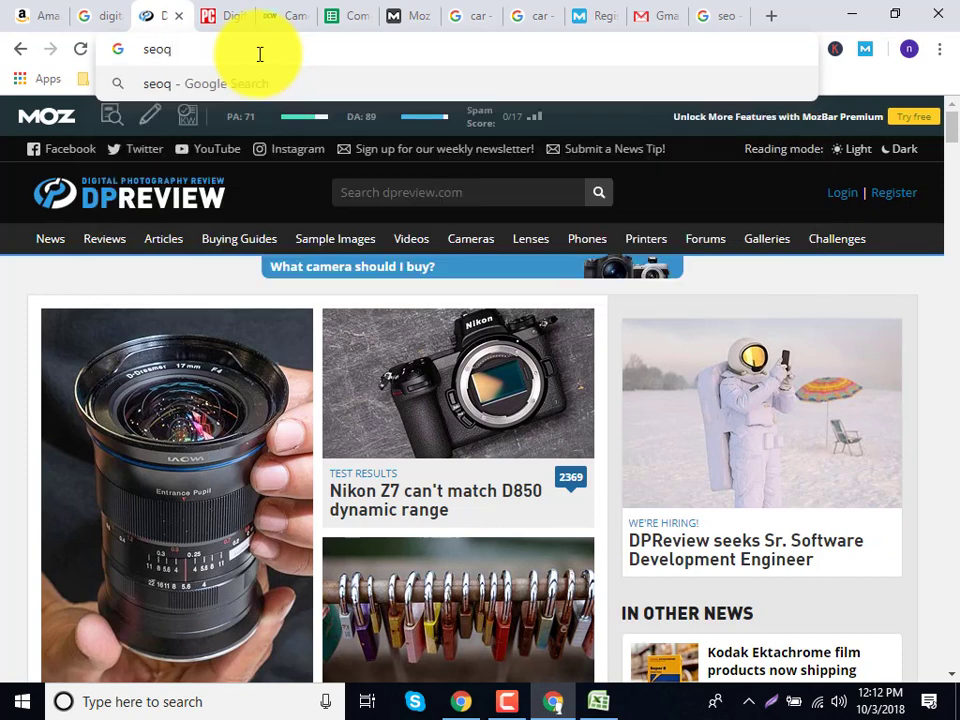
text(uark)
key(Return)
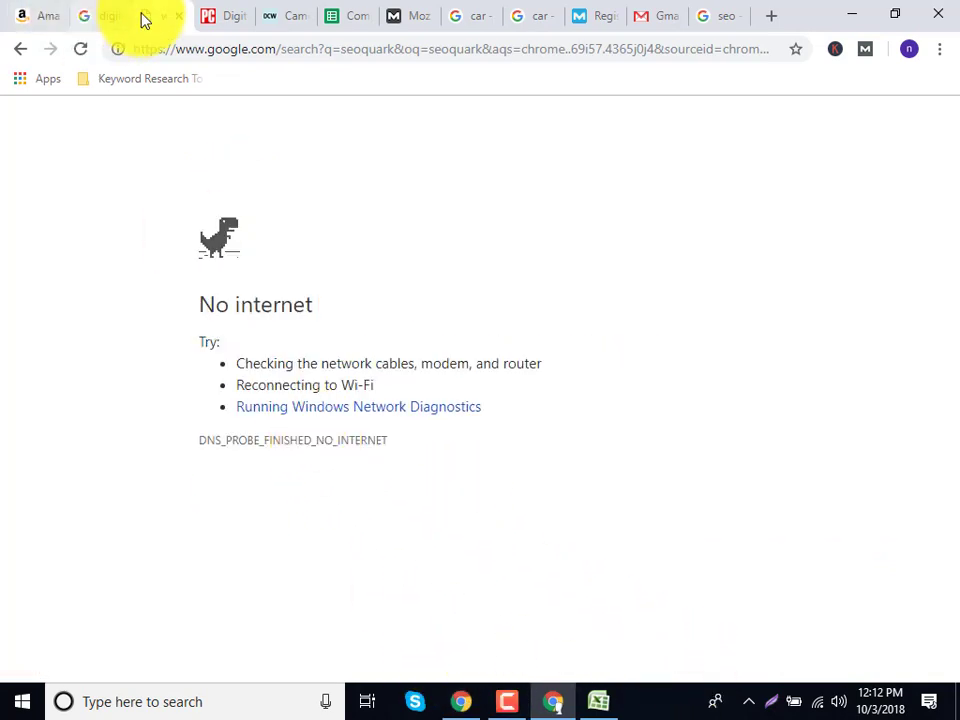
Step: Close the seoquark search tab and the two camera review tabs beside it, keeping the Competitor analysis spreadsheet open
click(181, 17)
click(181, 17)
click(181, 17)
click(181, 17)
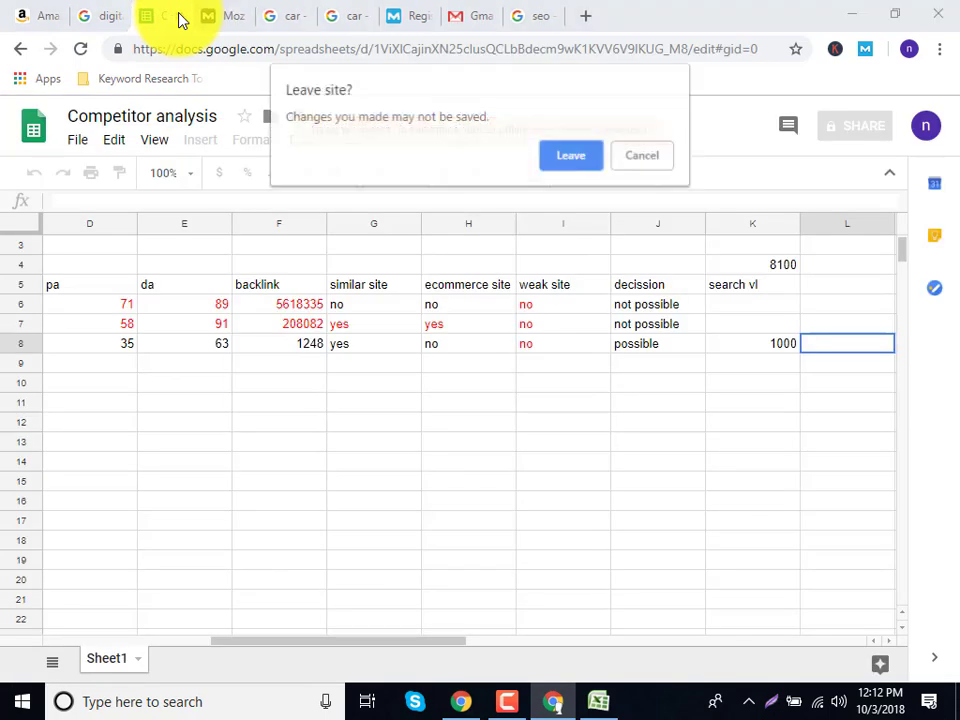
click(645, 156)
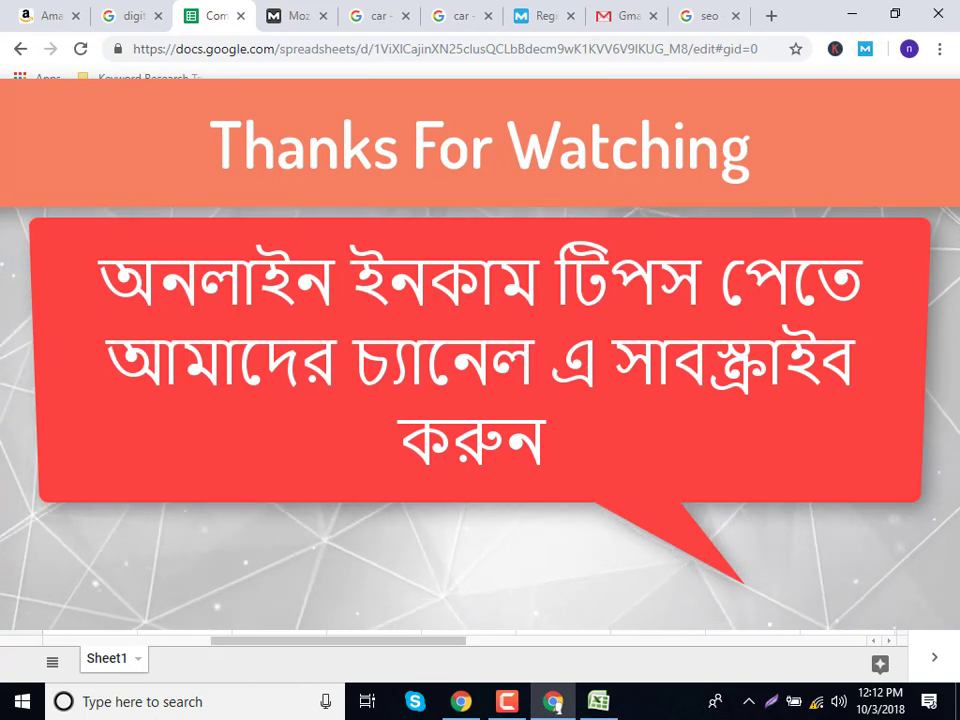
click(499, 700)
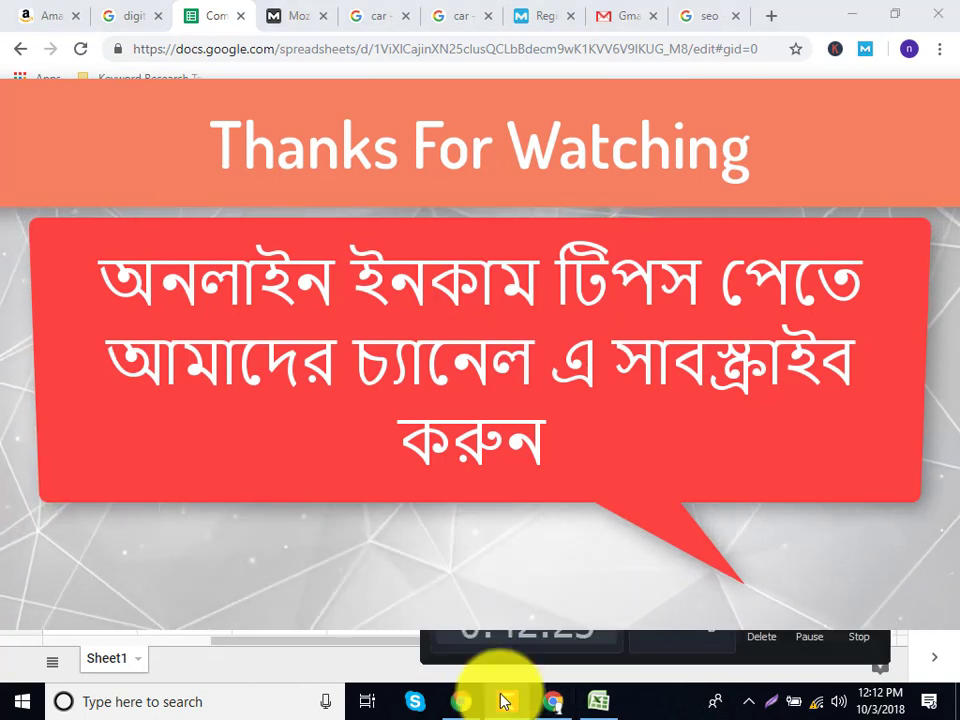